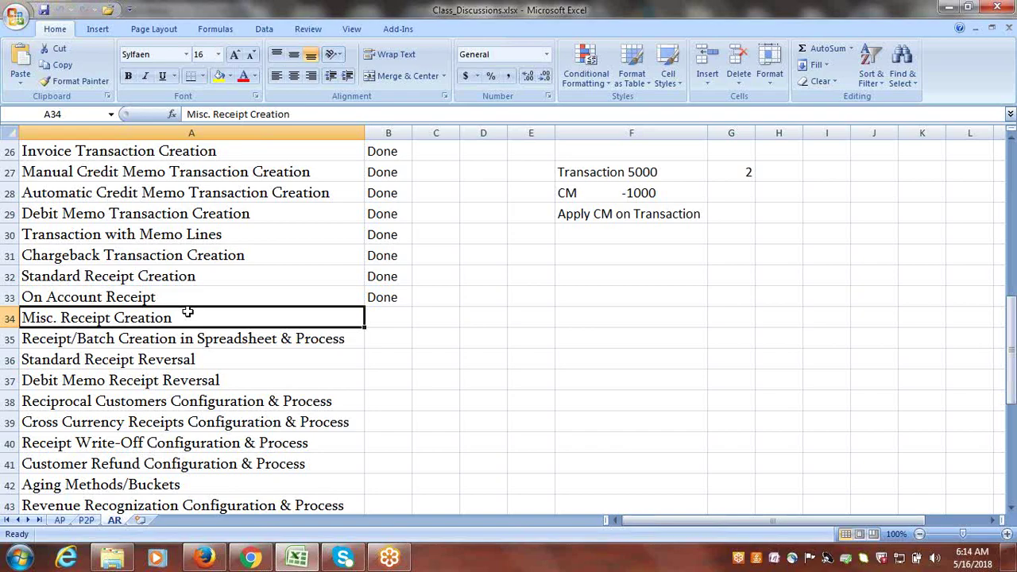
- Copy the 'Misc. Receipt Creation' heading text from A34 into cell A61
double_click(188, 312)
left_click_drag(198, 318, 24, 318)
key("ctrl+c")
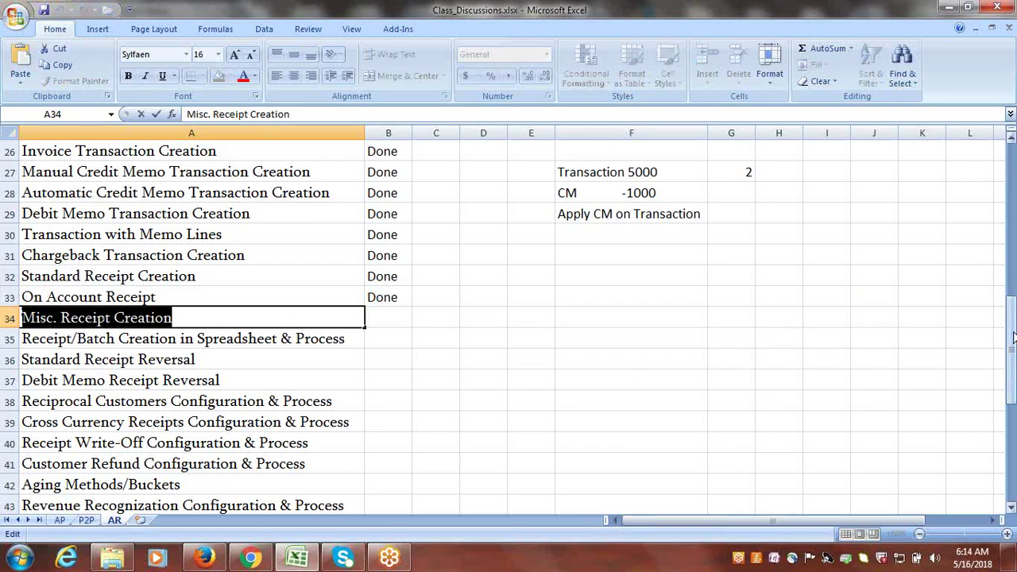
left_click_drag(1012, 338, 1012, 435)
left_click_drag(1011, 508, 1012, 513)
left_click(95, 384)
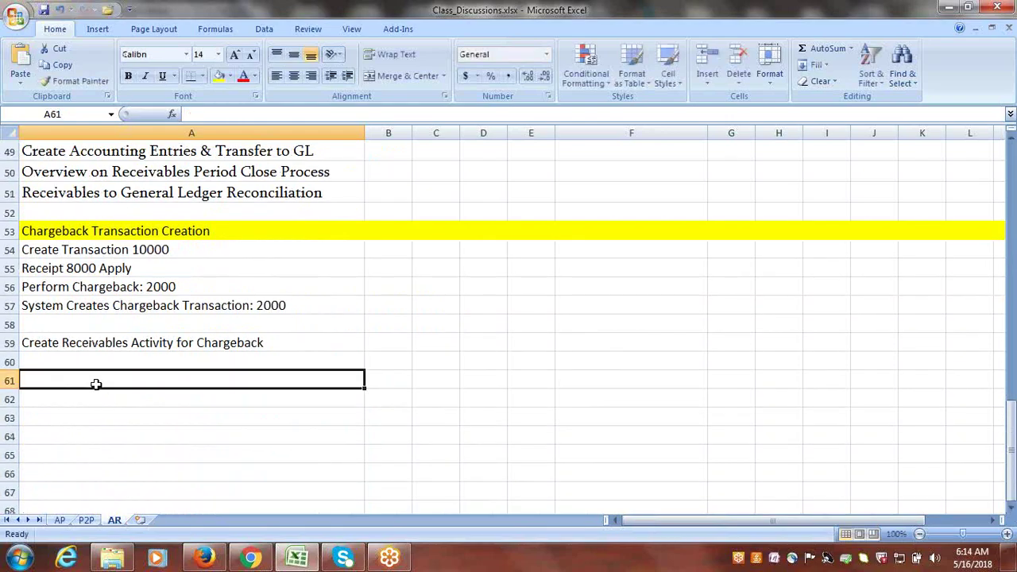
key("ctrl+v")
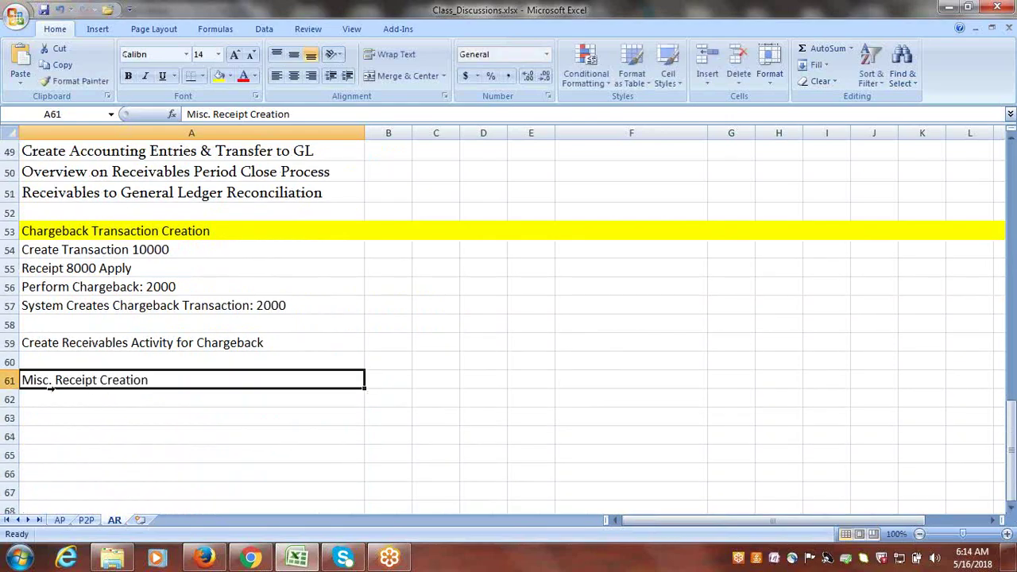
- Fill row 61 yellow to match the other section headings
left_click(9, 381)
left_click(219, 76)
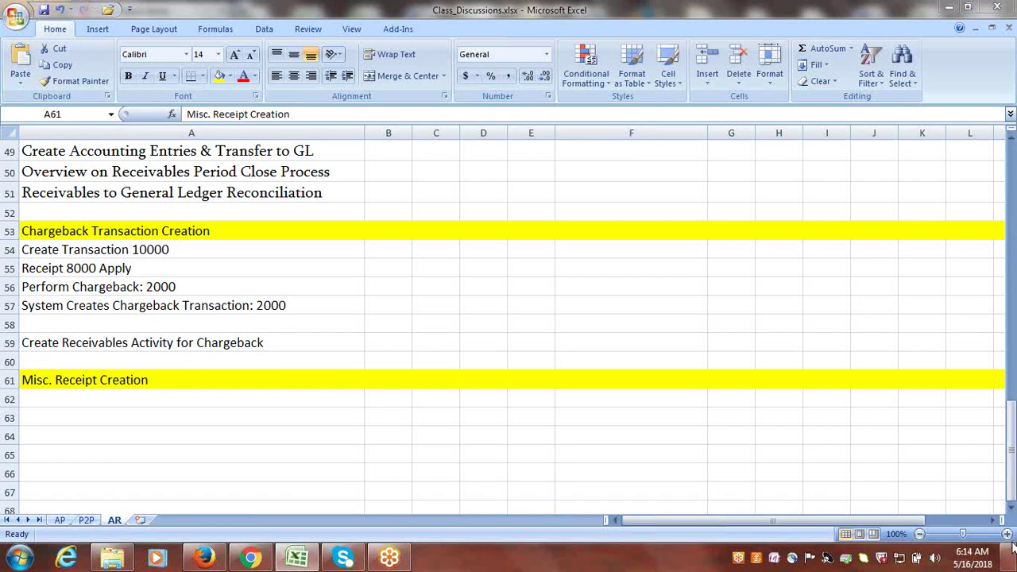
left_click(1011, 509)
left_click(1011, 509)
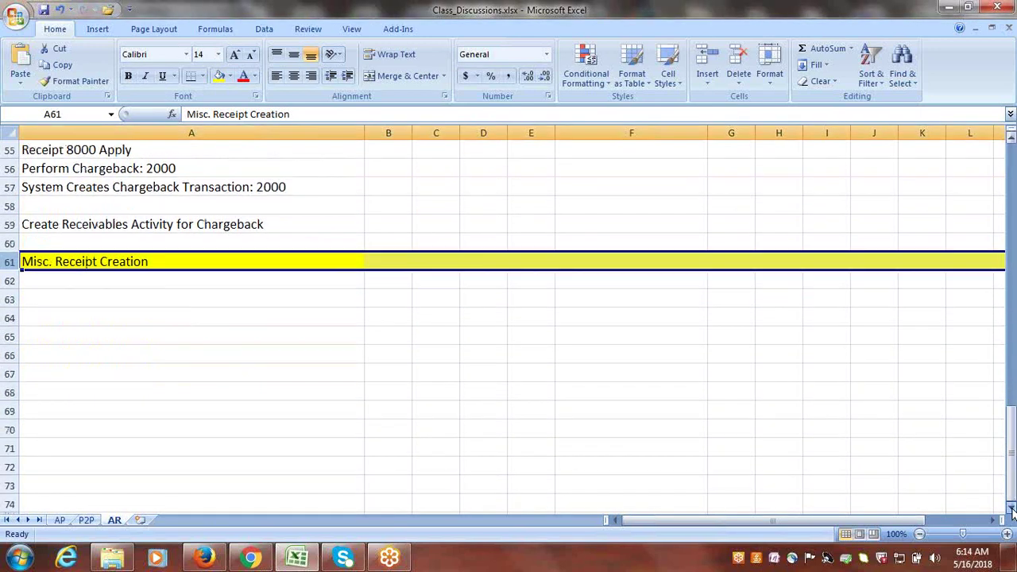
left_click(125, 283)
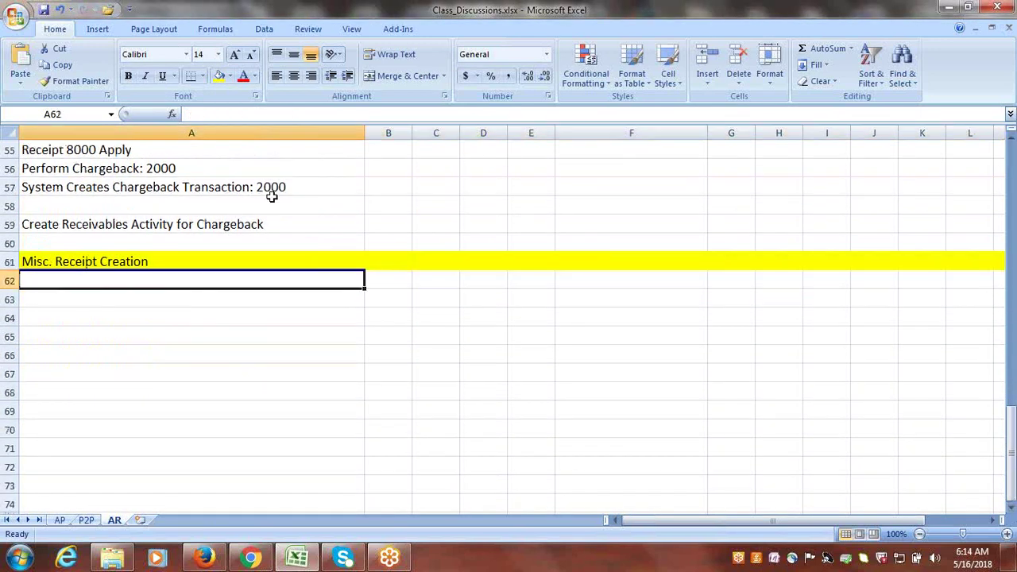
left_click(655, 25)
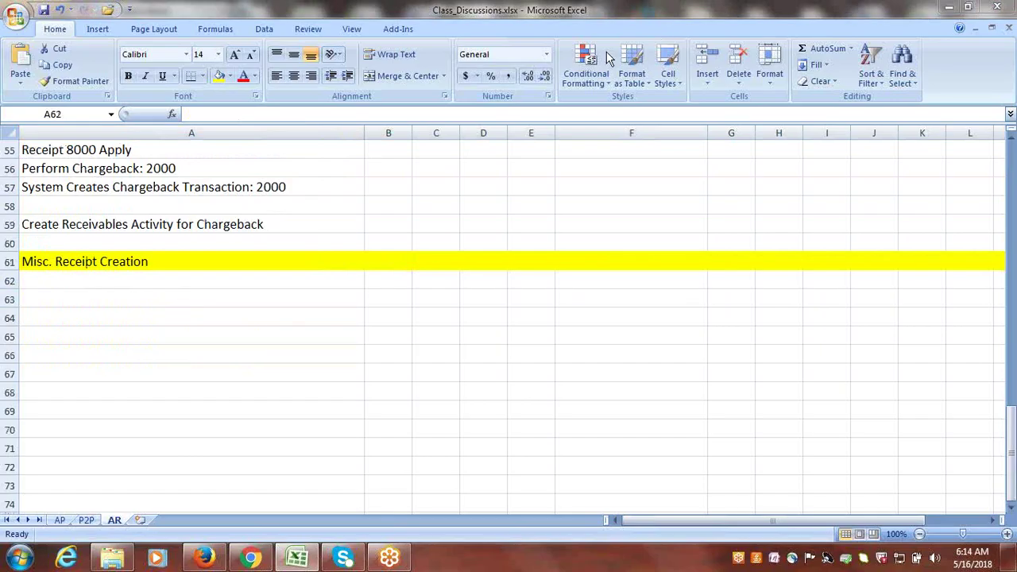
- Enter 'Create Receivables Activity for Misc.Receipts' in cell A62
left_click(167, 283)
type("Create ")
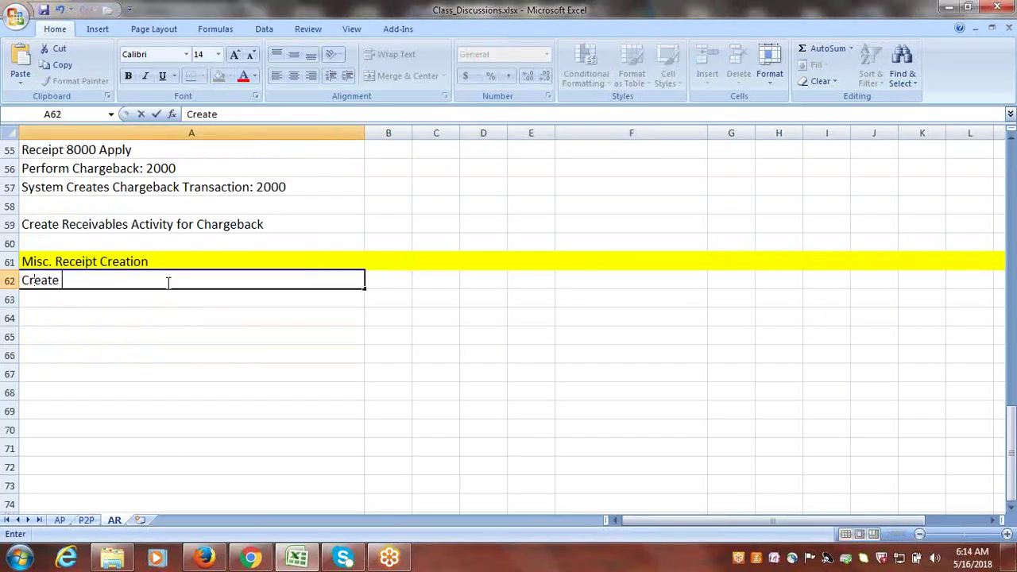
type("Misc.R")
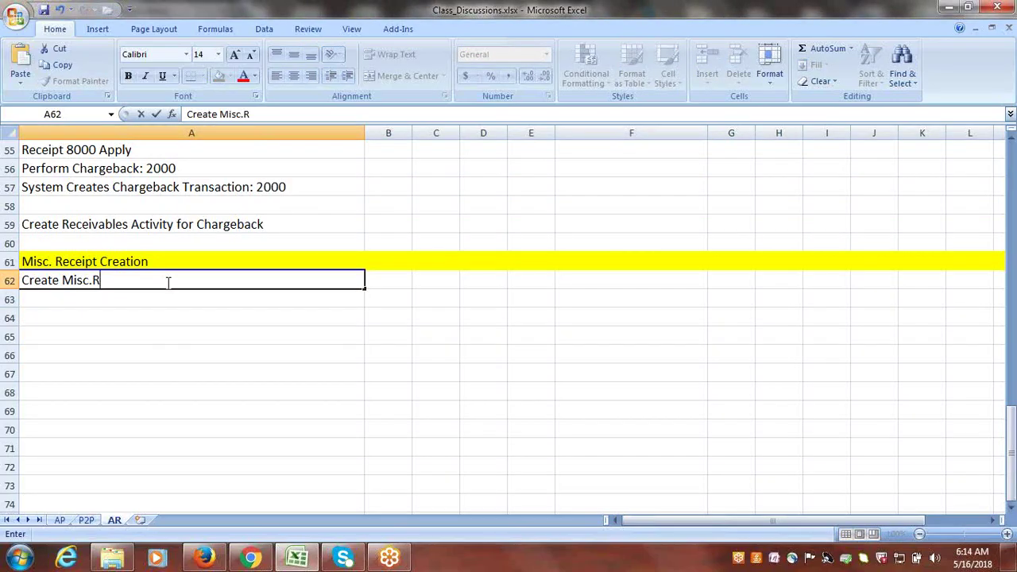
key("BackSpace")
key("BackSpace")
key("BackSpace")
key("BackSpace")
key("BackSpace")
key("BackSpace")
type("Receivables A")
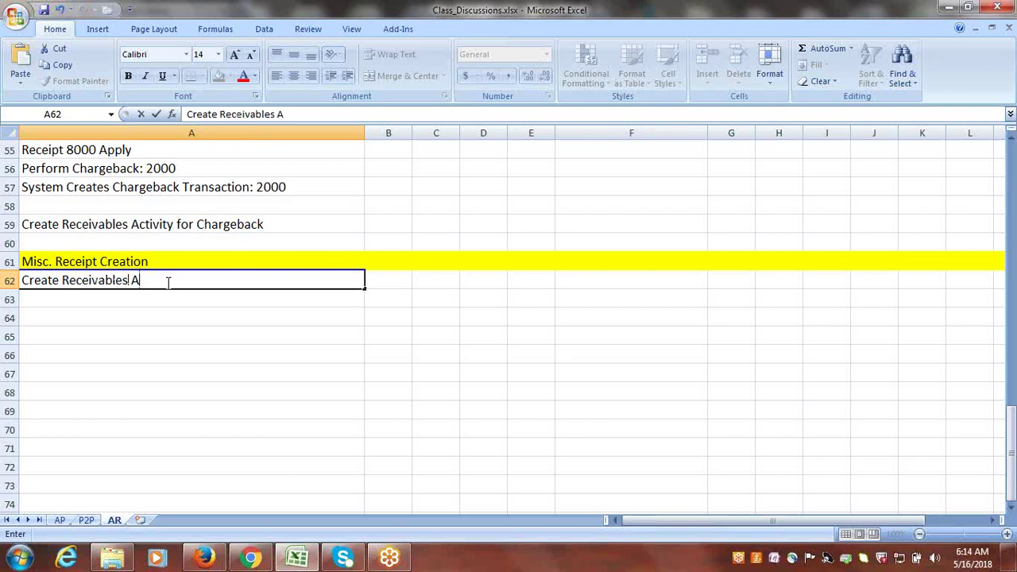
type("ctivity for Misc")
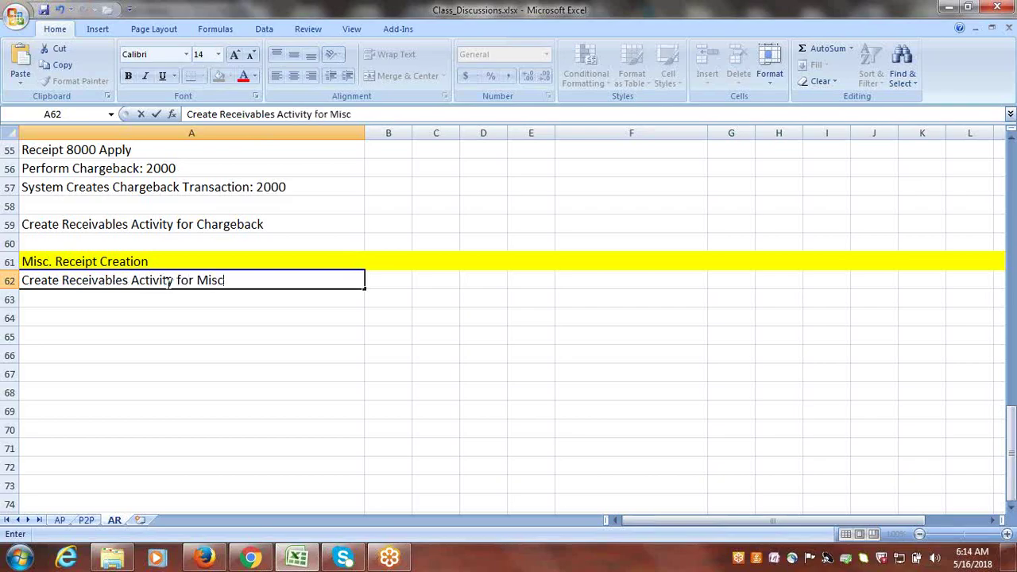
type(".Receipts")
left_click(169, 282)
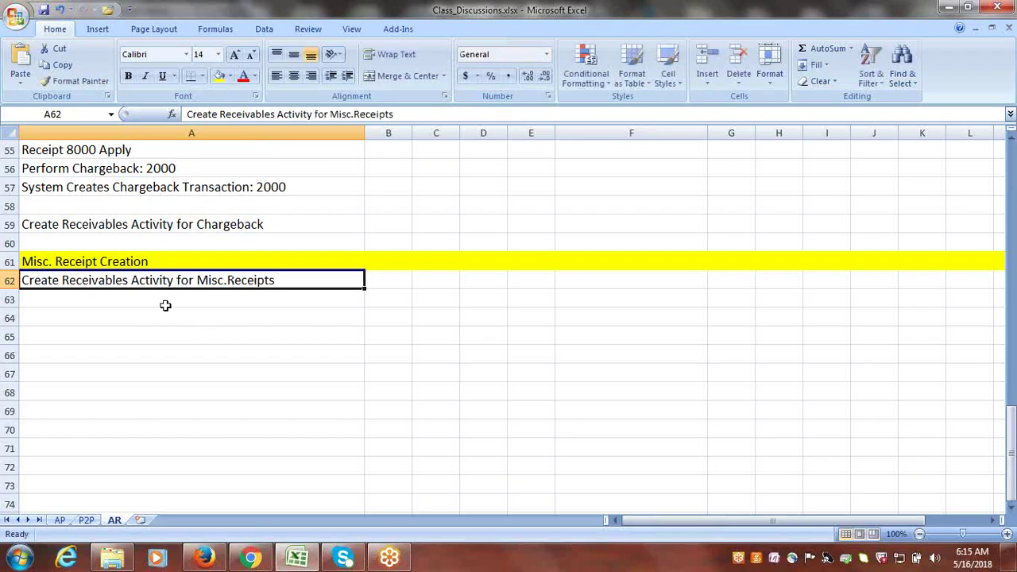
- Enter 'Create Misc.Receipts' in A63, then return to the Oracle home page in Firefox
left_click(165, 306)
type("Crea")
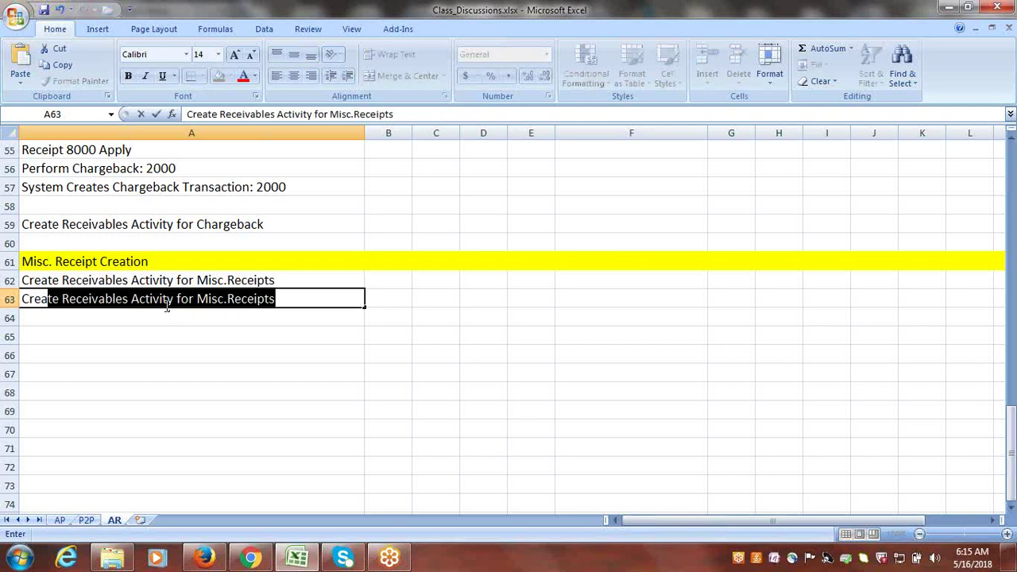
type("te Misc.Receipts")
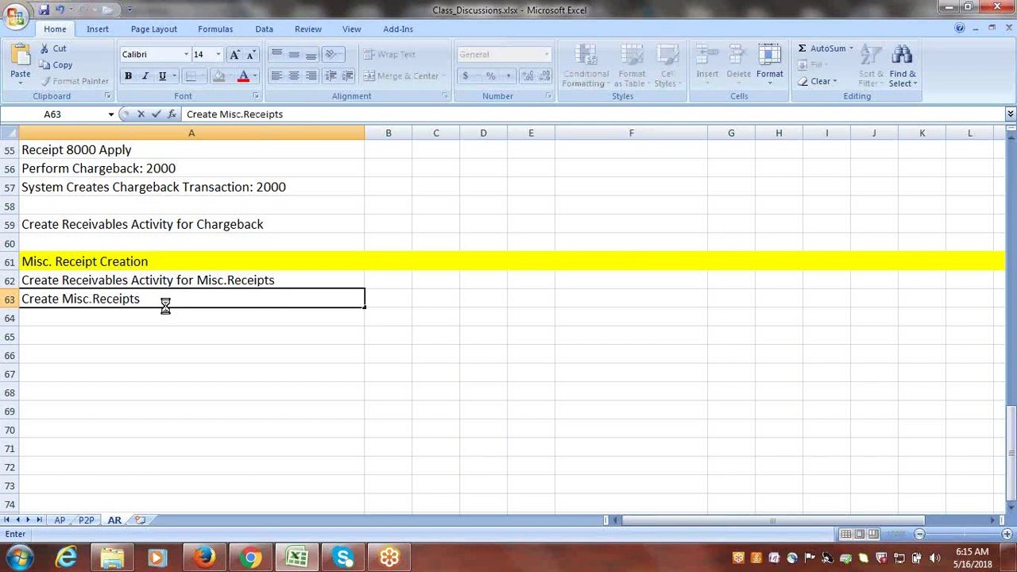
key("ctrl+Return")
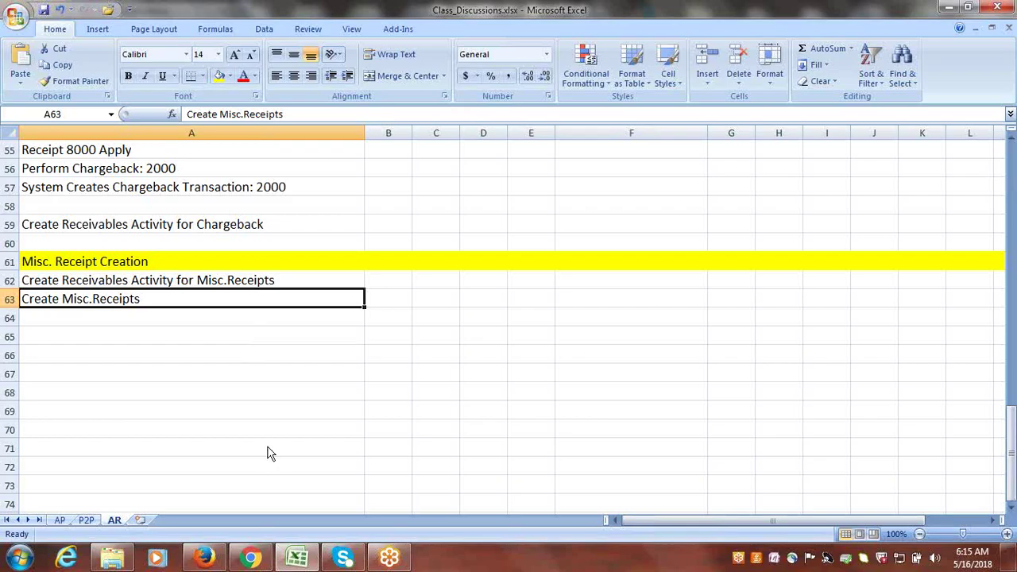
key("alt+Tab")
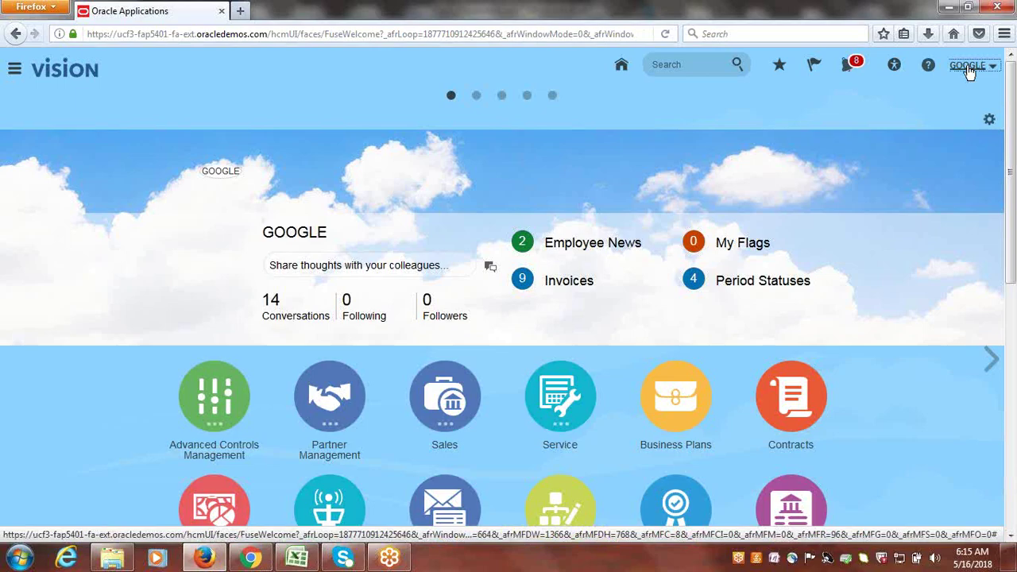
- In Setup and Maintenance, search tasks for 'receivables act' and open Manage Receivables Activities
left_click(970, 70)
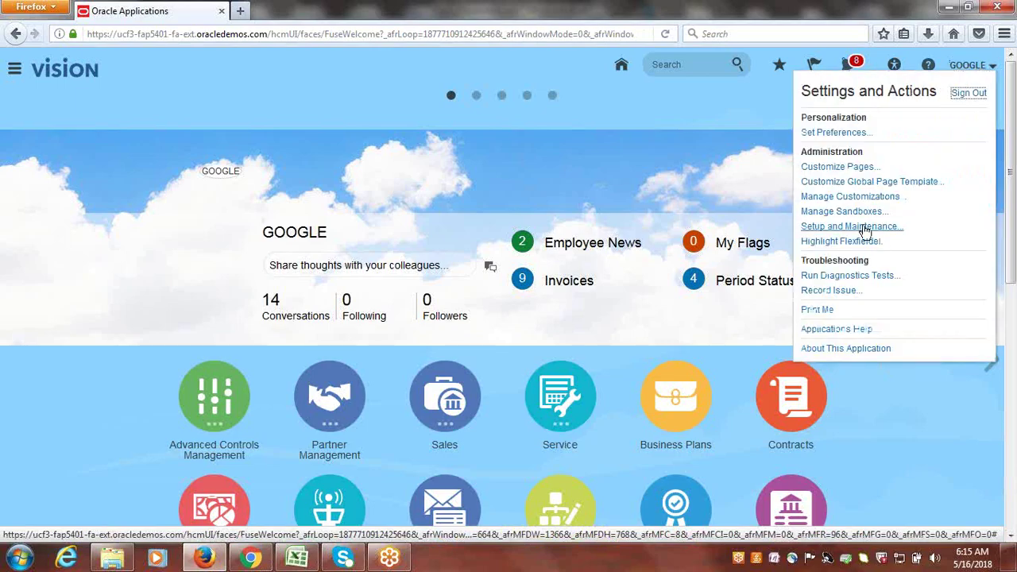
left_click(864, 229)
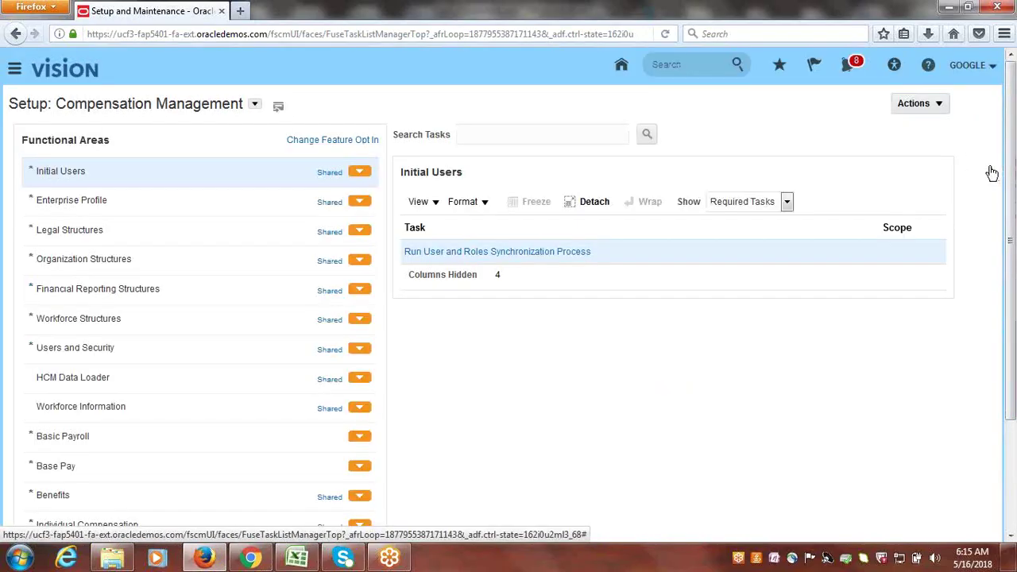
left_click(986, 167)
left_click(888, 242)
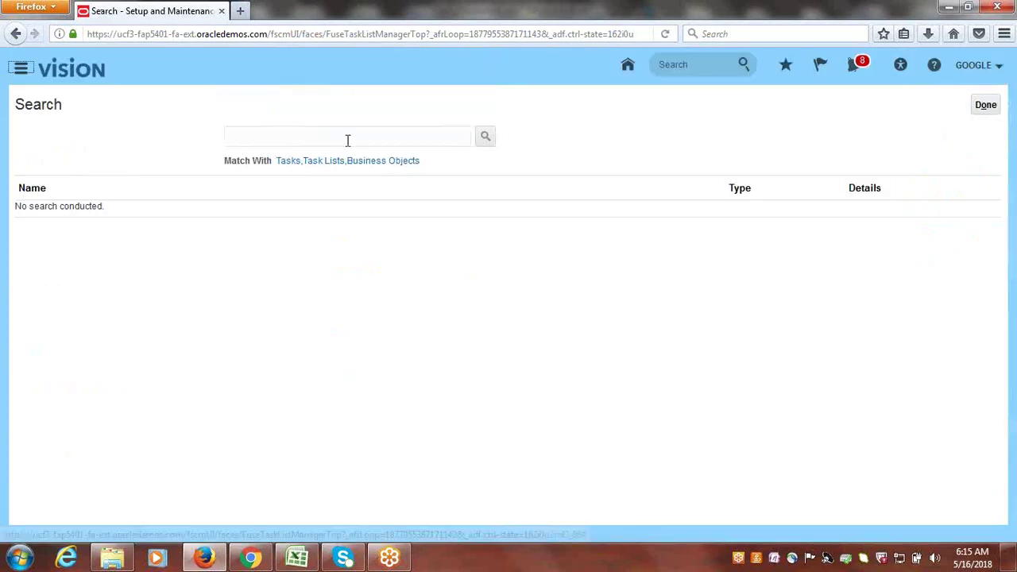
left_click(347, 140)
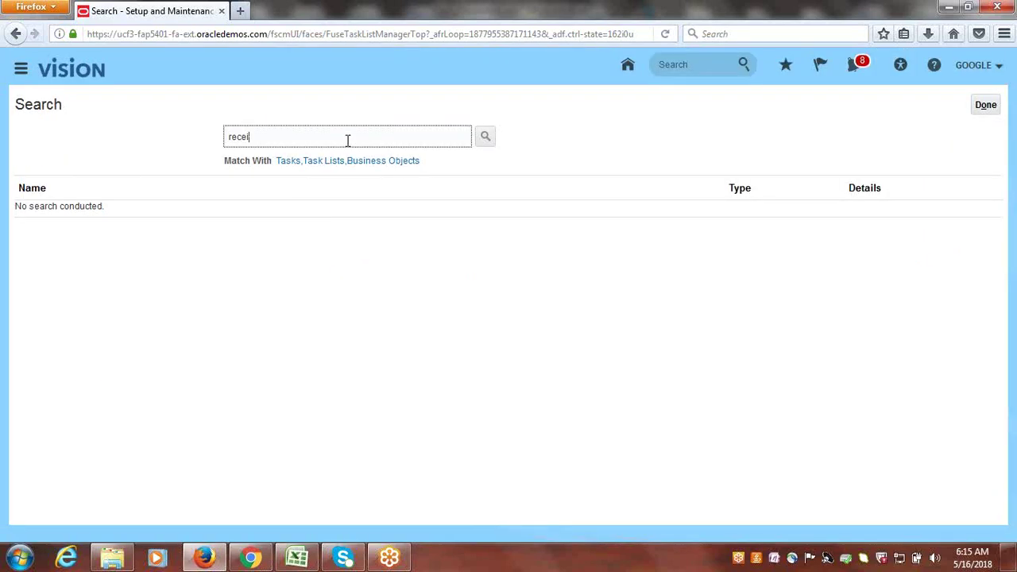
type("receivables act")
key("Return")
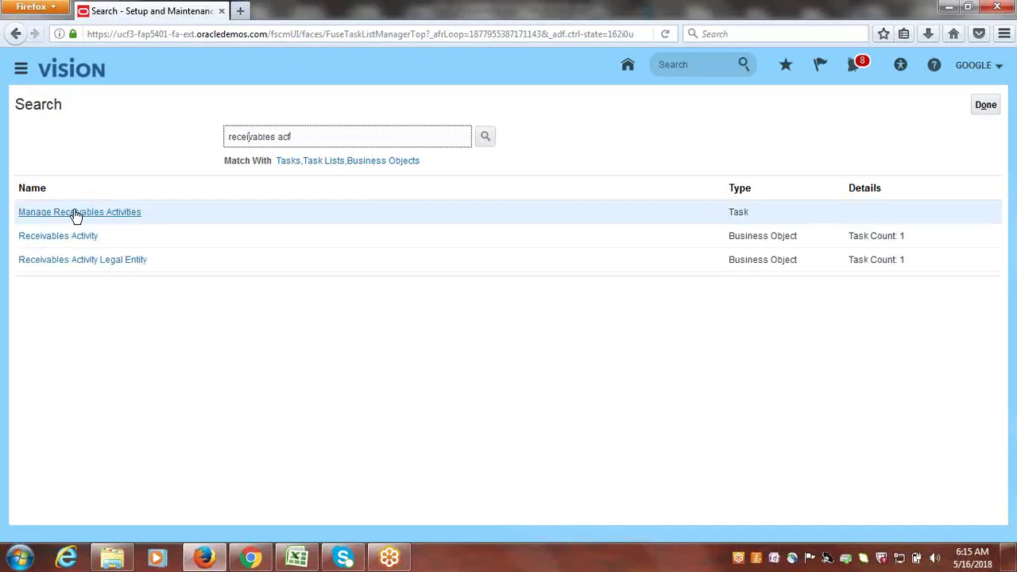
left_click(77, 215)
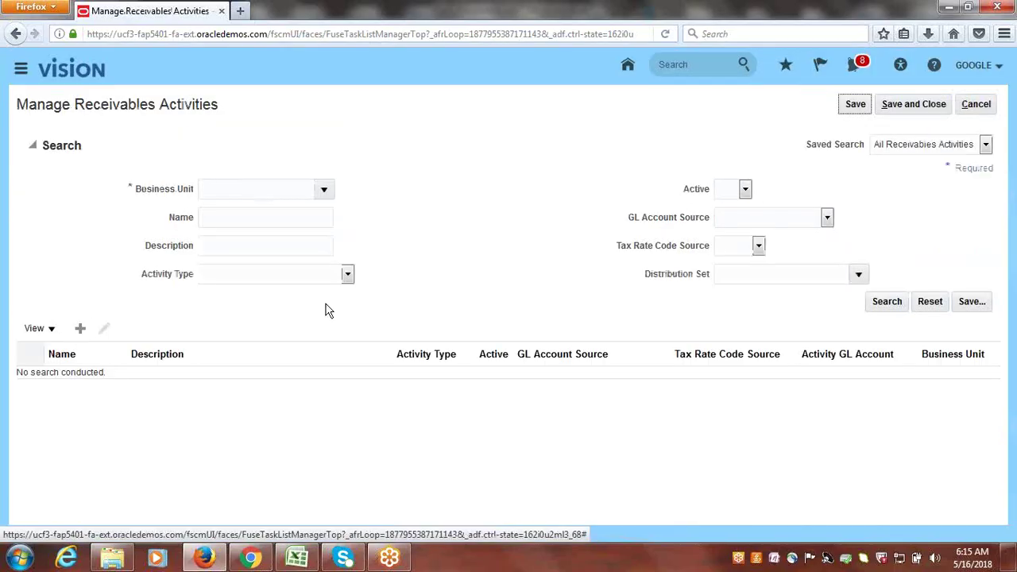
- Create a Google US Business Unit activity named Google Misc.Revenue, with the same description
left_click(79, 329)
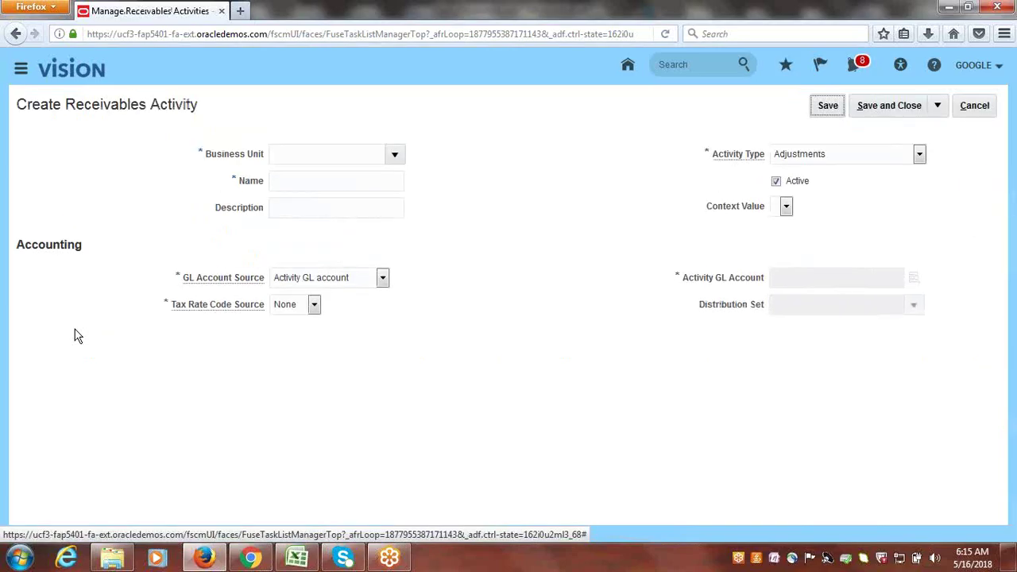
left_click(394, 154)
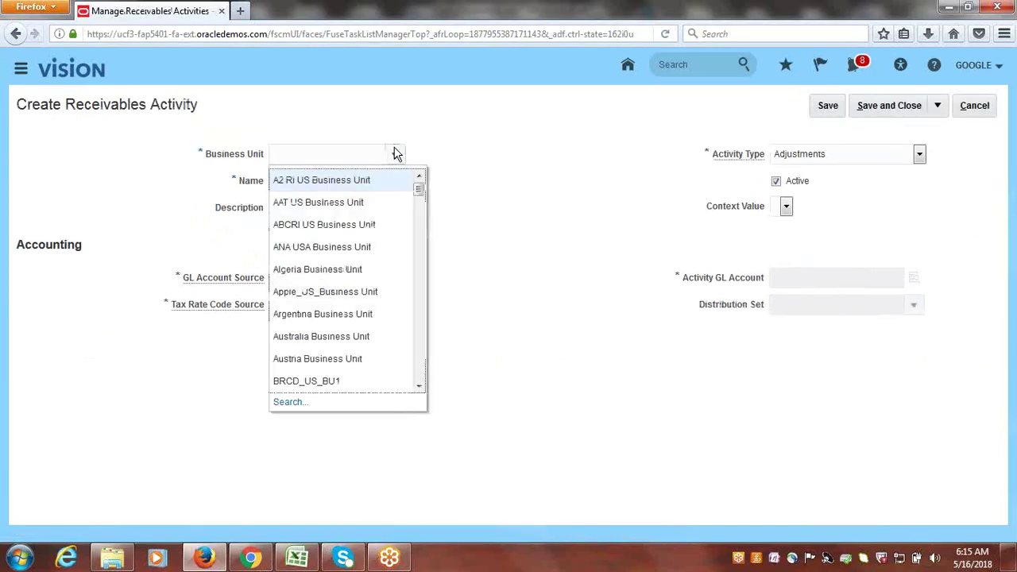
left_click_drag(417, 193, 422, 242)
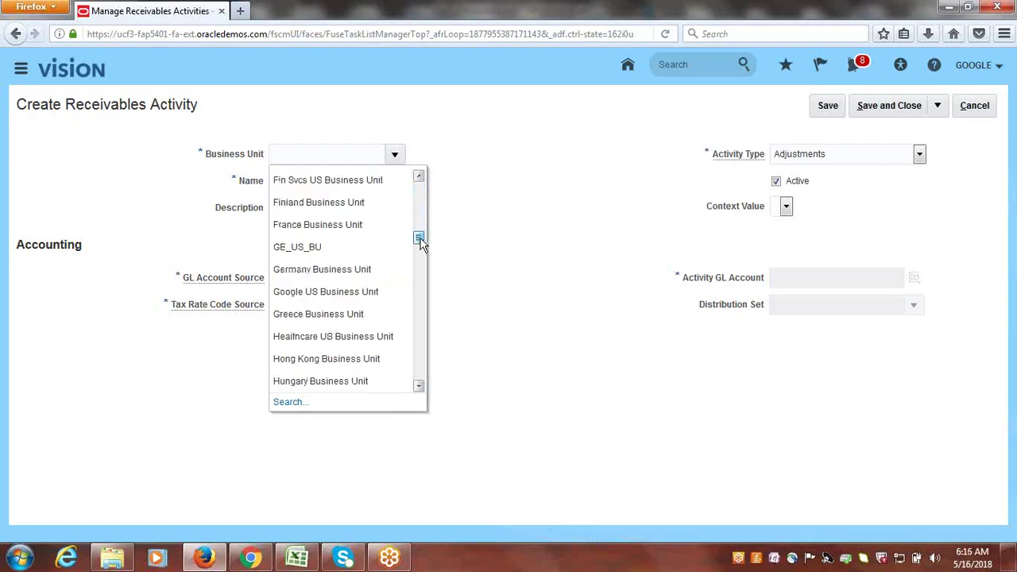
left_click(330, 292)
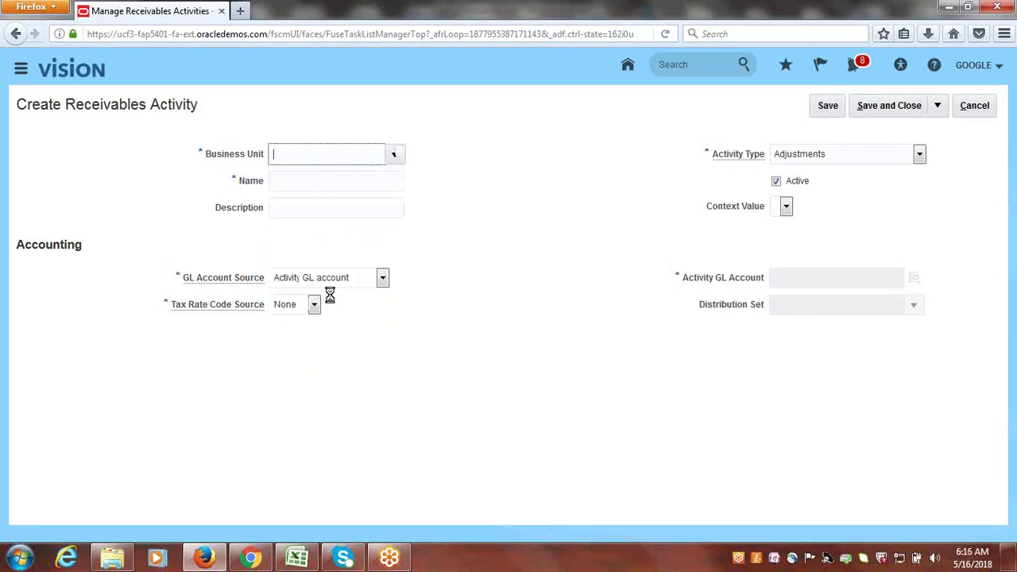
left_click(316, 172)
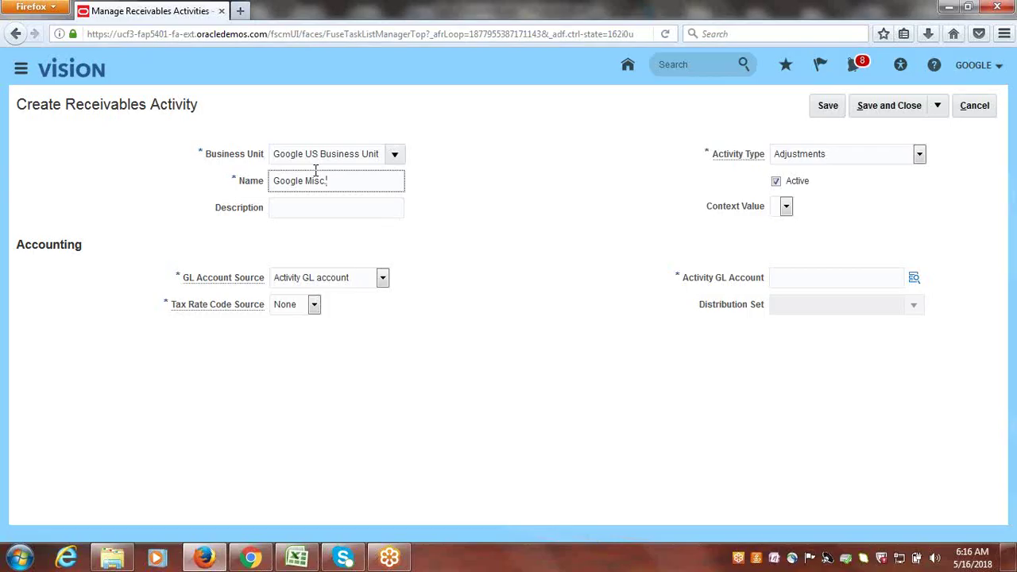
type("nue")
left_click_drag(379, 181, 259, 186)
key("ctrl+c")
left_click(312, 209)
key("ctrl+v")
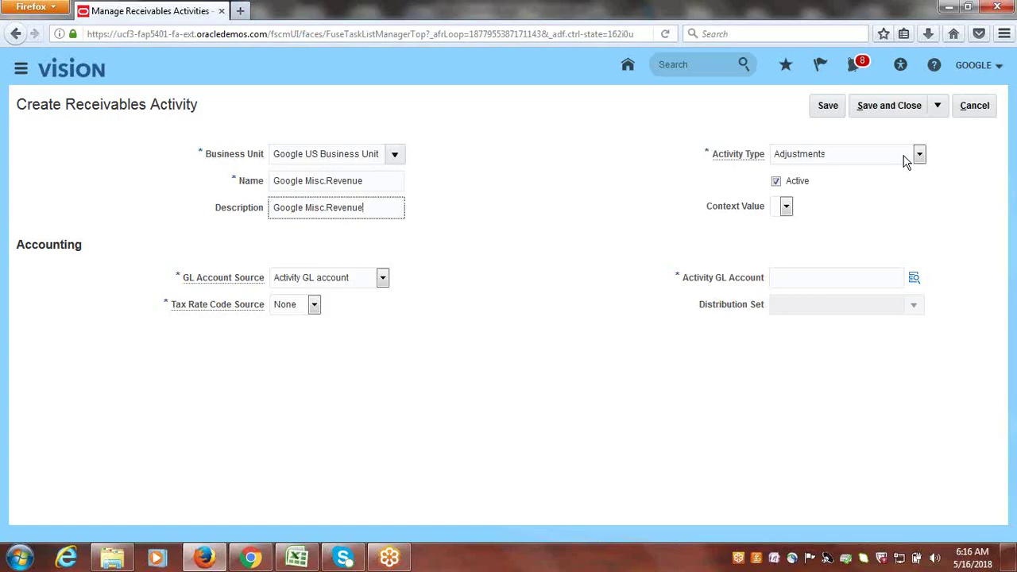
- Set activity type to Miscellaneous cash and tax rate code source to None
left_click(919, 156)
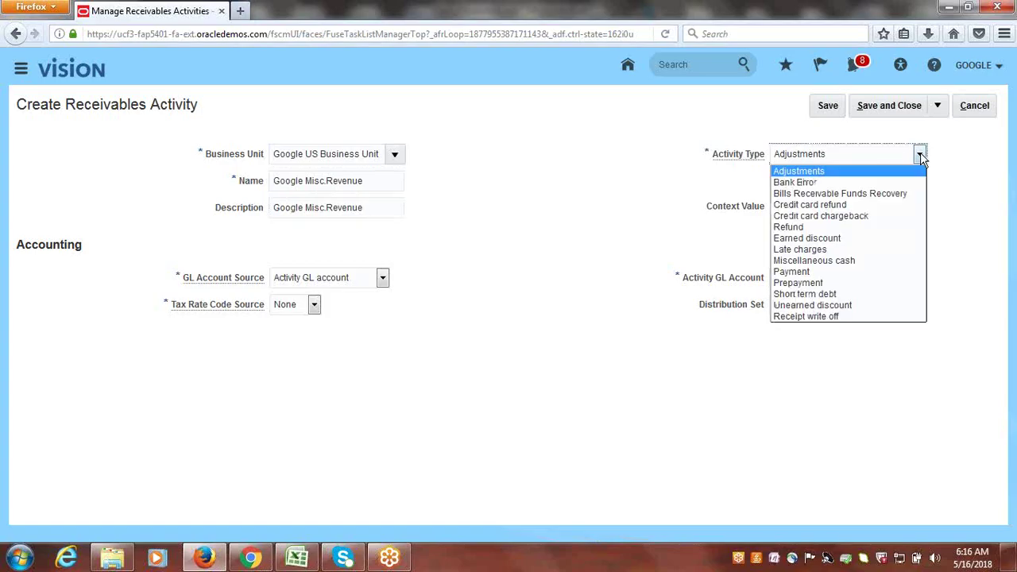
left_click(832, 259)
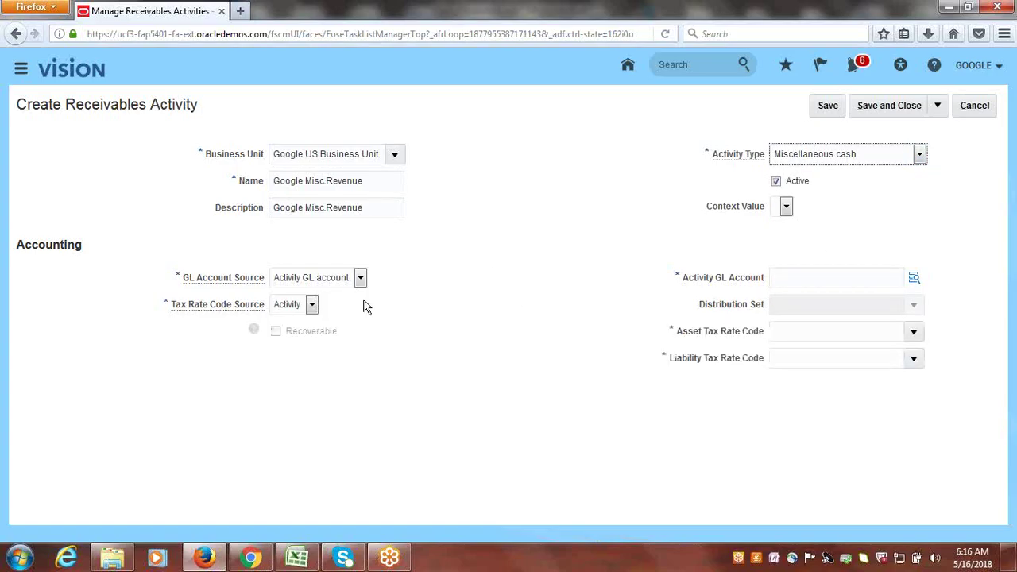
left_click(311, 305)
left_click(296, 331)
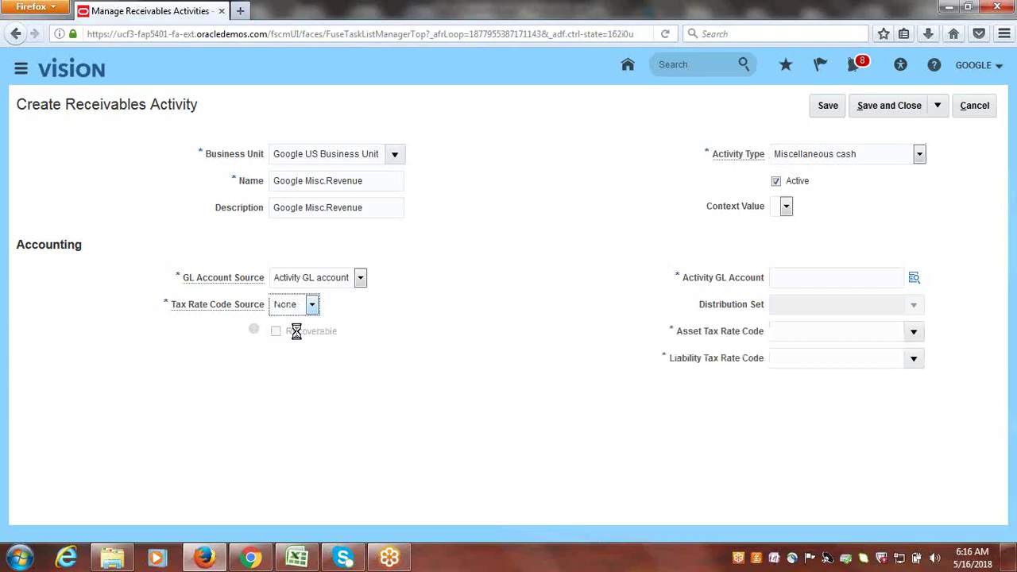
left_click(915, 281)
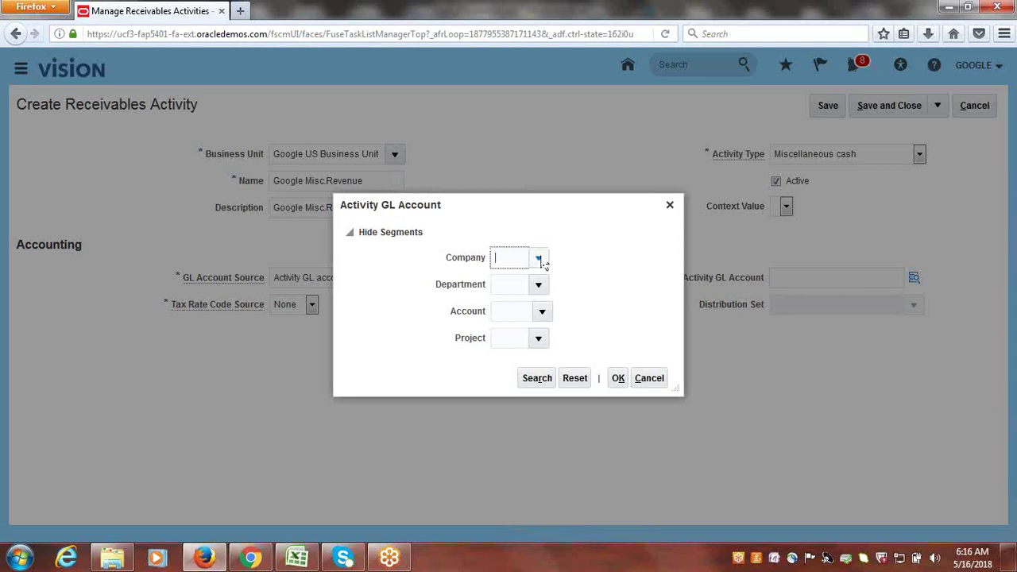
- Choose company 1000 Google Financial Services and department 1000 Finance for the GL account
left_click(541, 257)
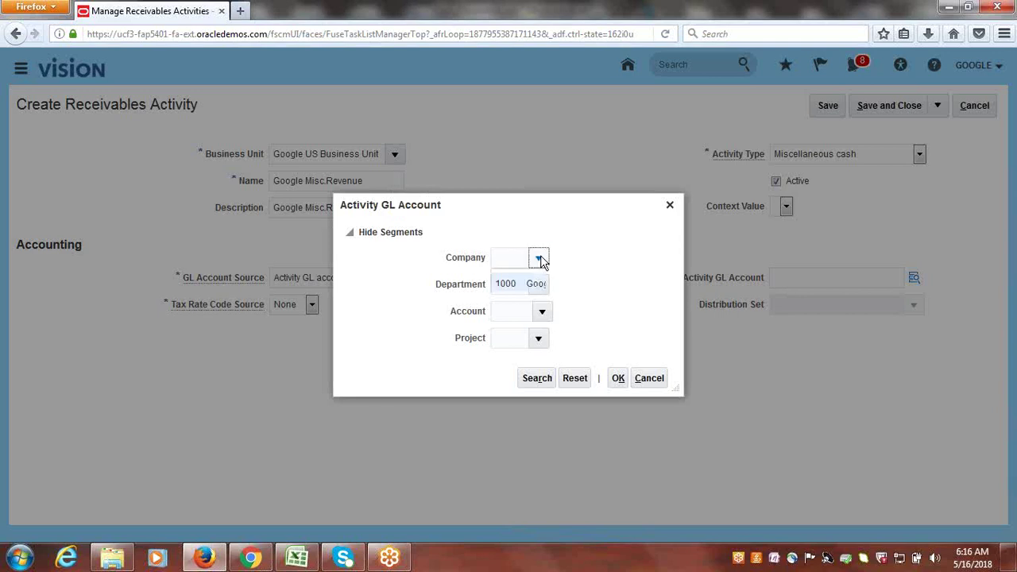
left_click(540, 278)
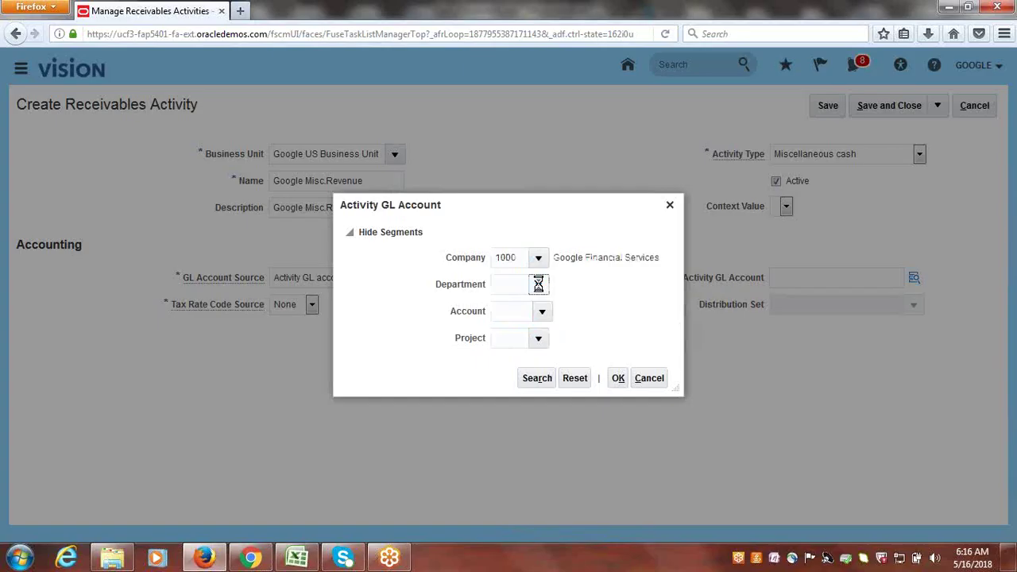
left_click(537, 283)
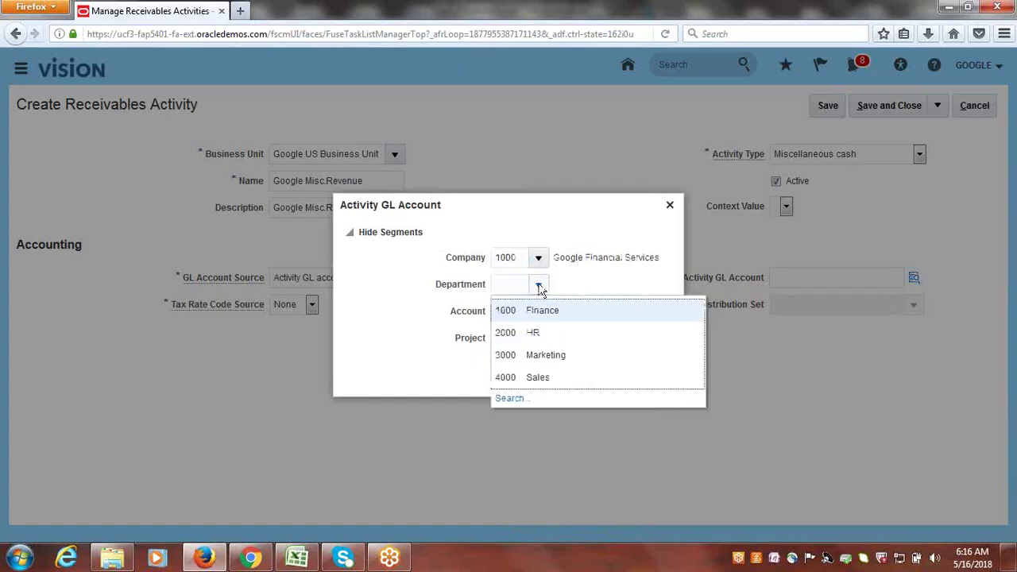
left_click(554, 311)
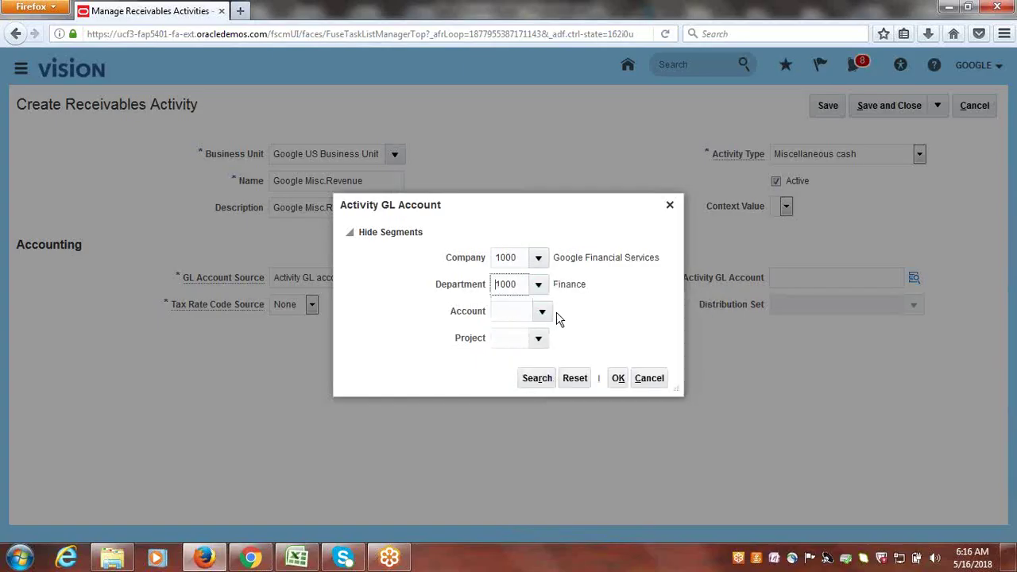
- Search accounts with description containing 'Misc' and pick 60540 Miscellaneous
left_click(543, 311)
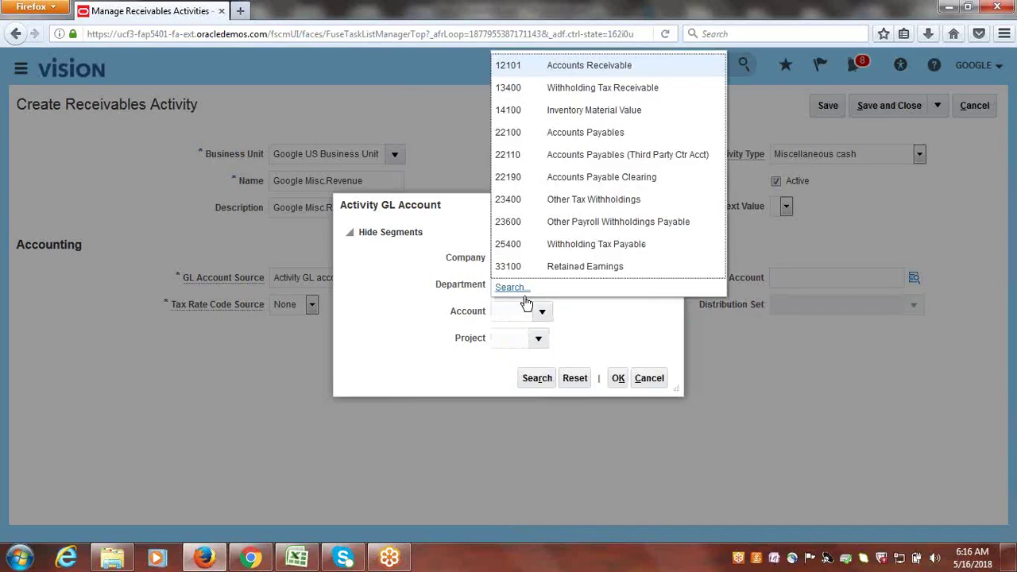
left_click(516, 285)
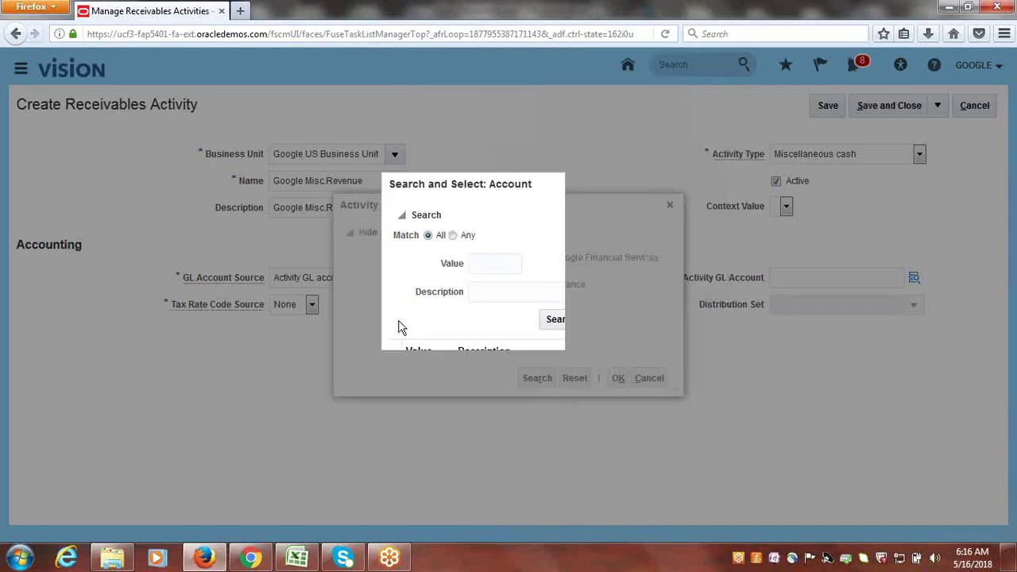
left_click(529, 293)
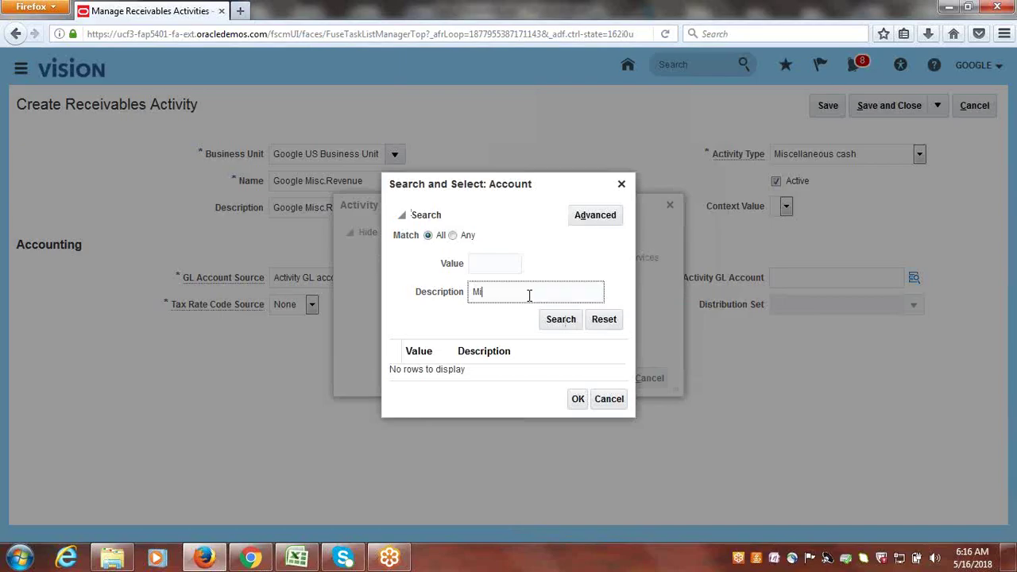
left_click(560, 320)
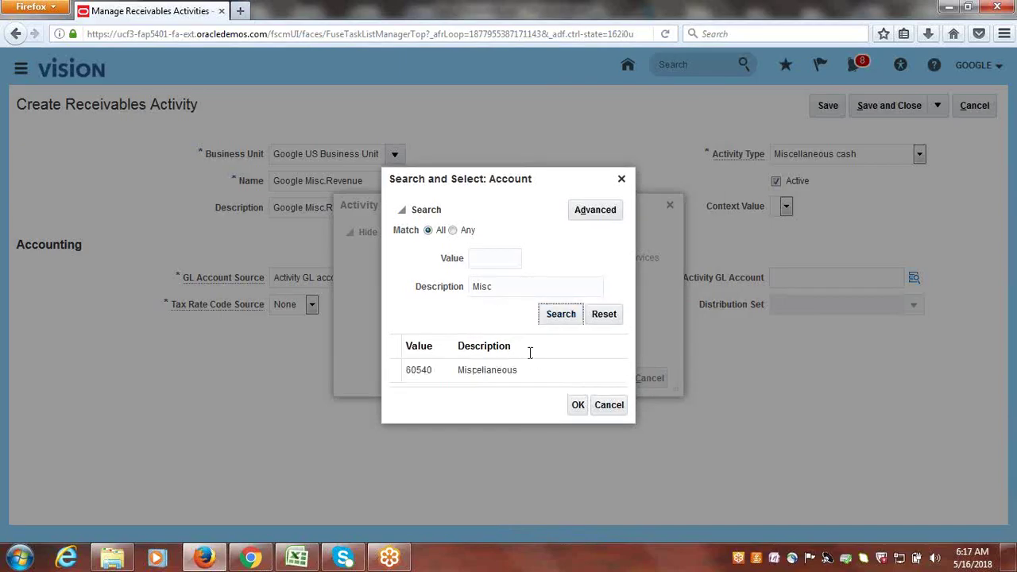
key("ctrl+a")
type("Revenu")
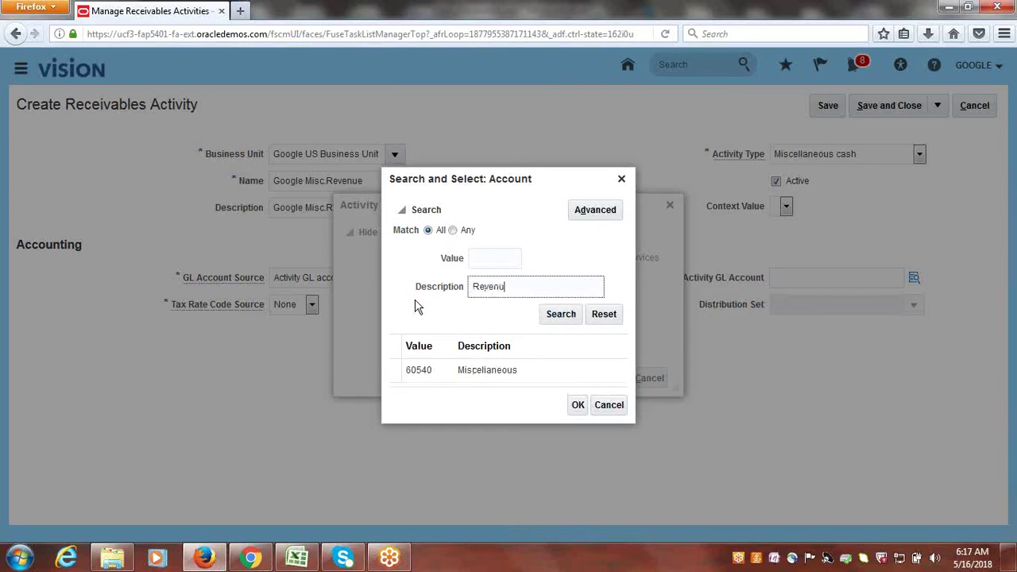
type("e")
left_click(560, 314)
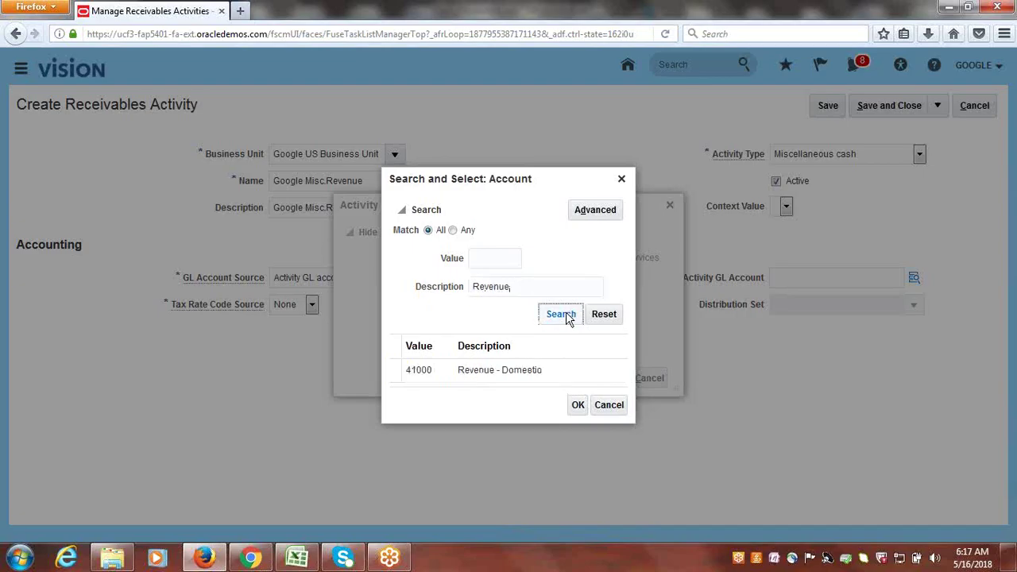
left_click_drag(532, 289, 418, 294)
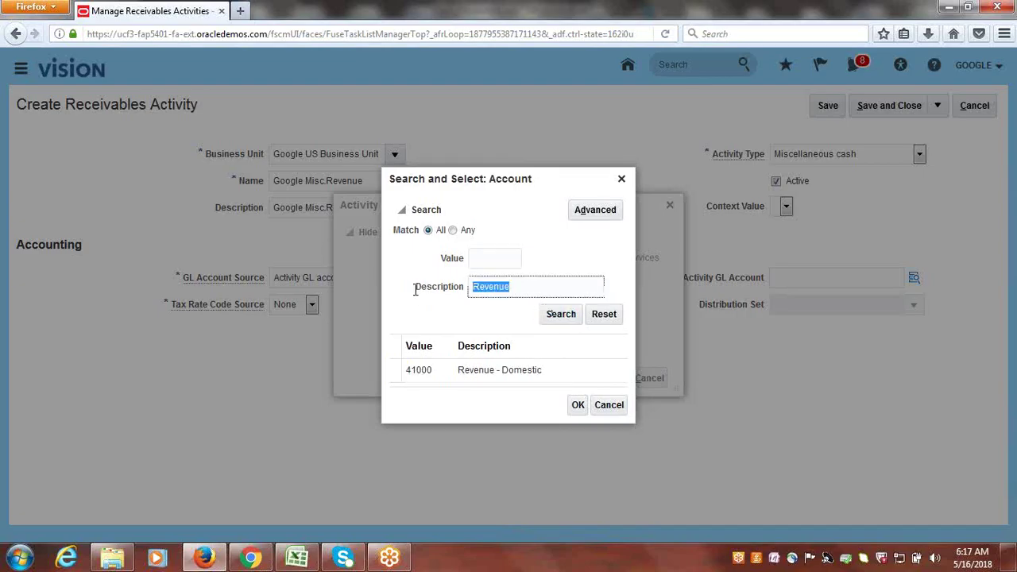
key("BackSpace")
left_click(602, 213)
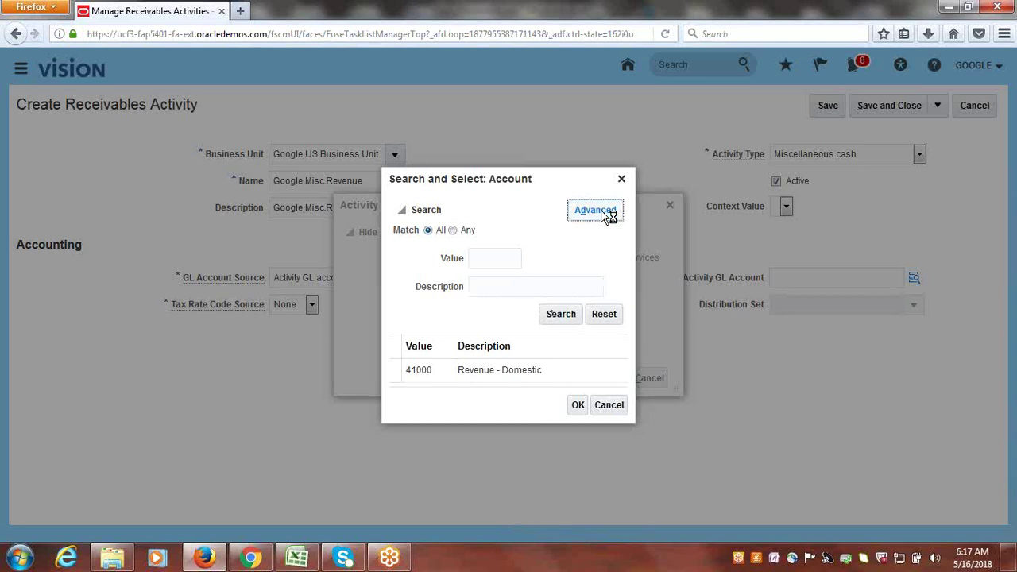
left_click(526, 286)
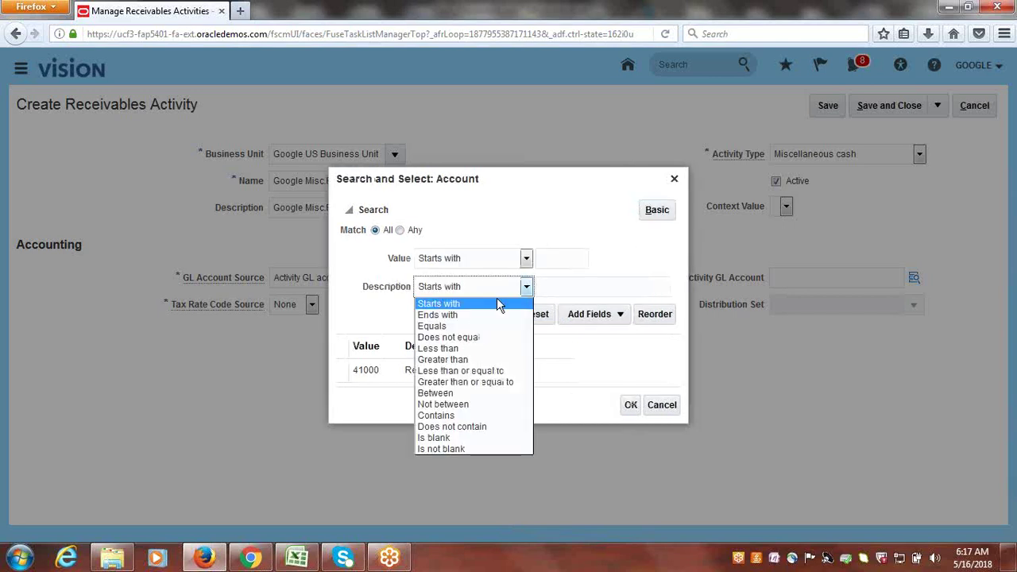
left_click(464, 416)
left_click(650, 290)
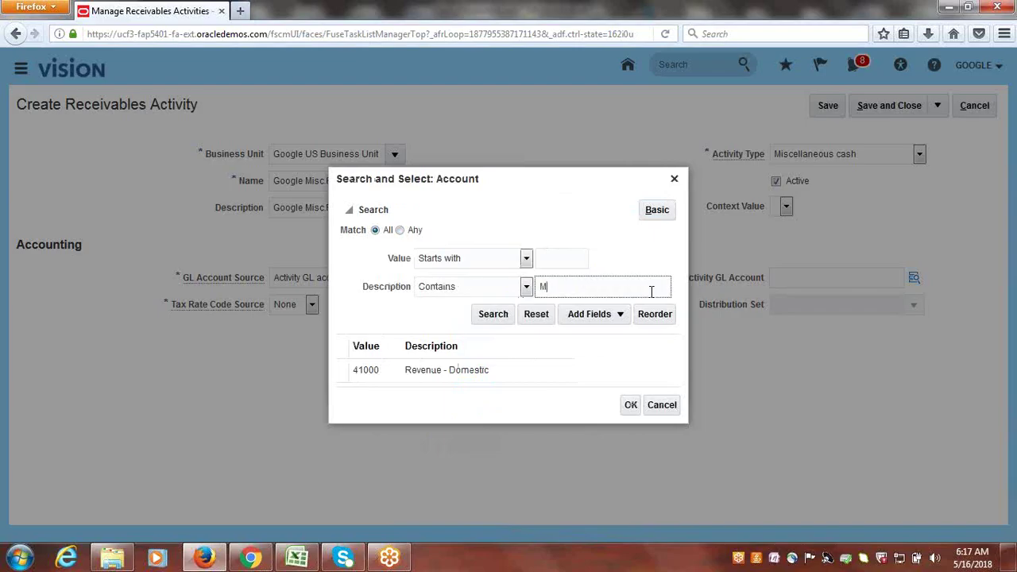
type("Misc")
left_click(490, 317)
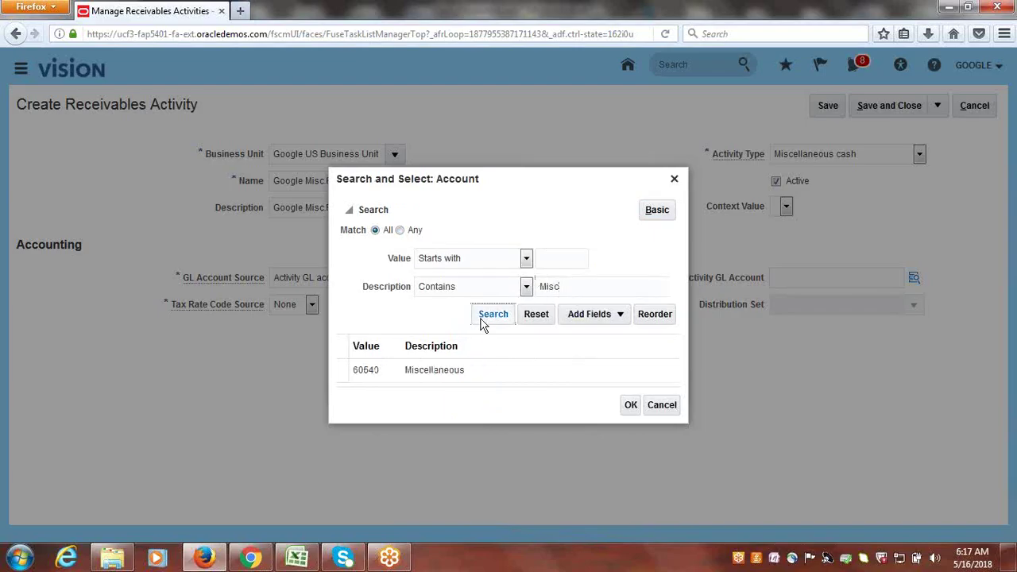
left_click(481, 370)
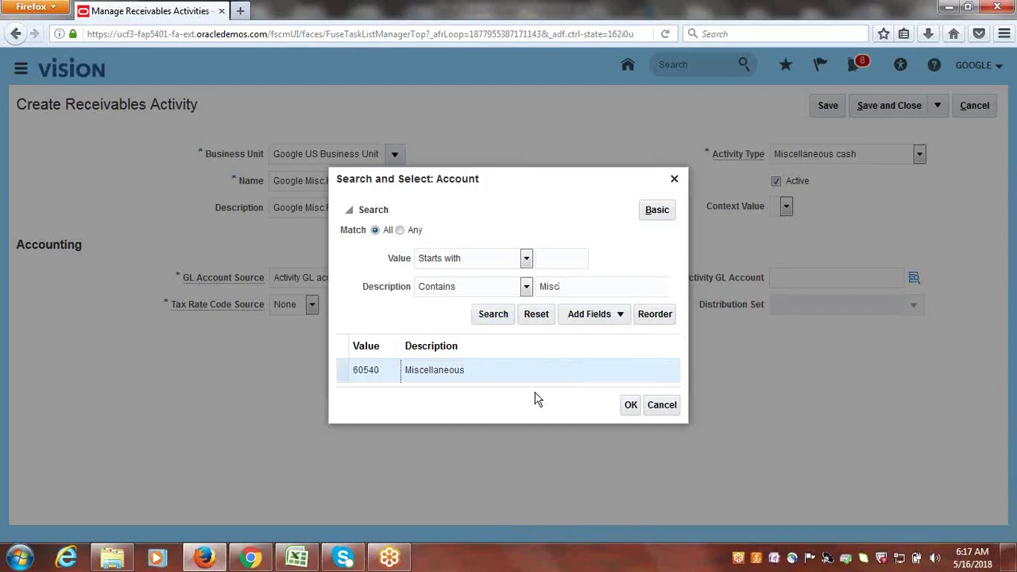
left_click(631, 406)
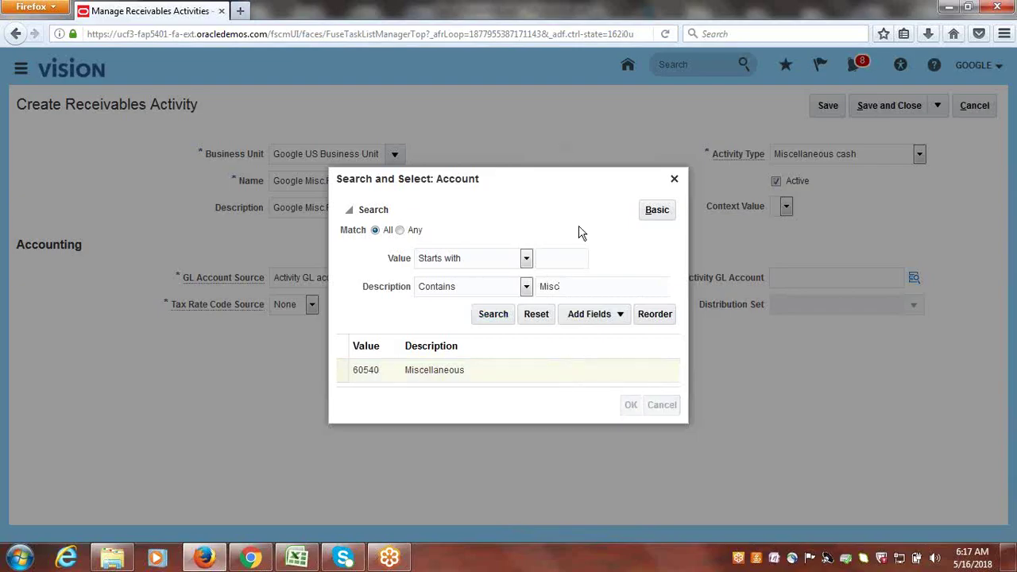
left_click(542, 337)
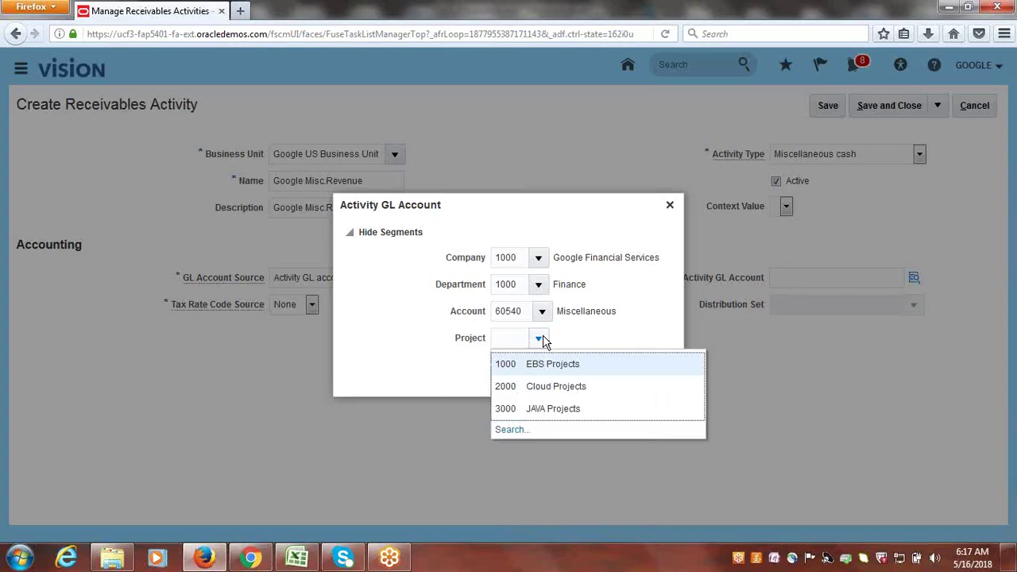
left_click(555, 370)
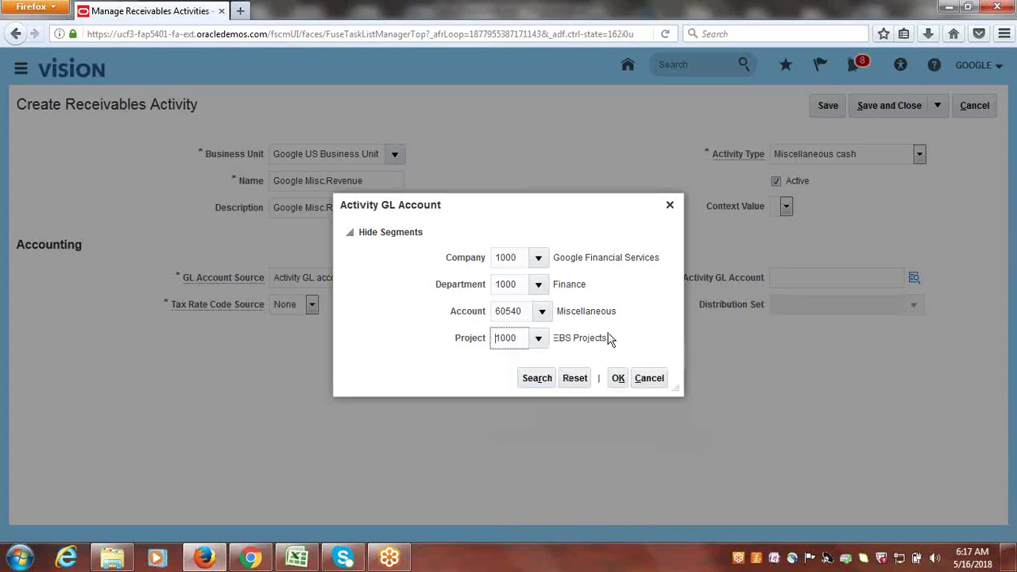
left_click(618, 379)
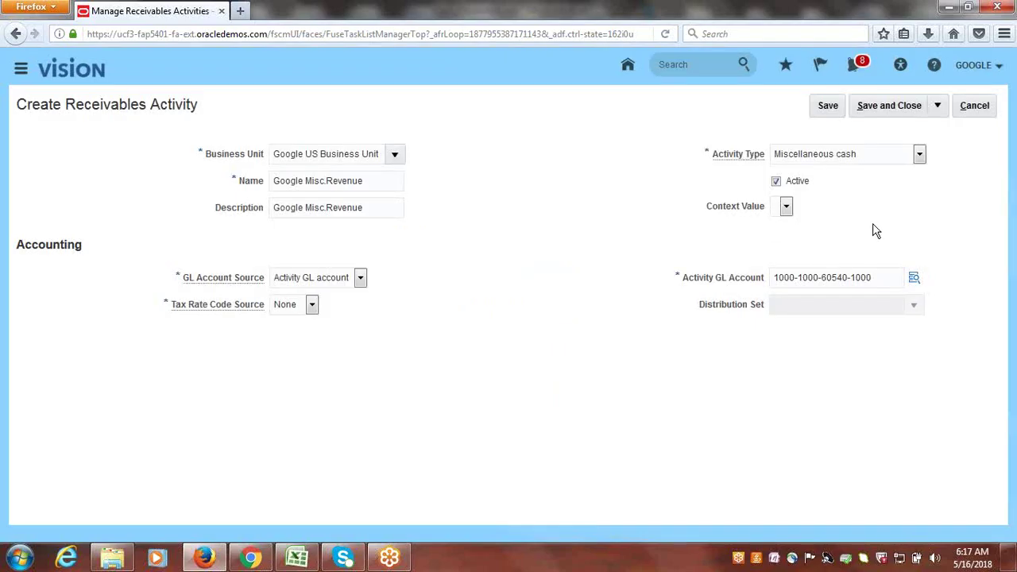
- Save the Google Misc.Revenue activity, finish setup, and go to Receivables > Accounts Receivable
left_click(893, 103)
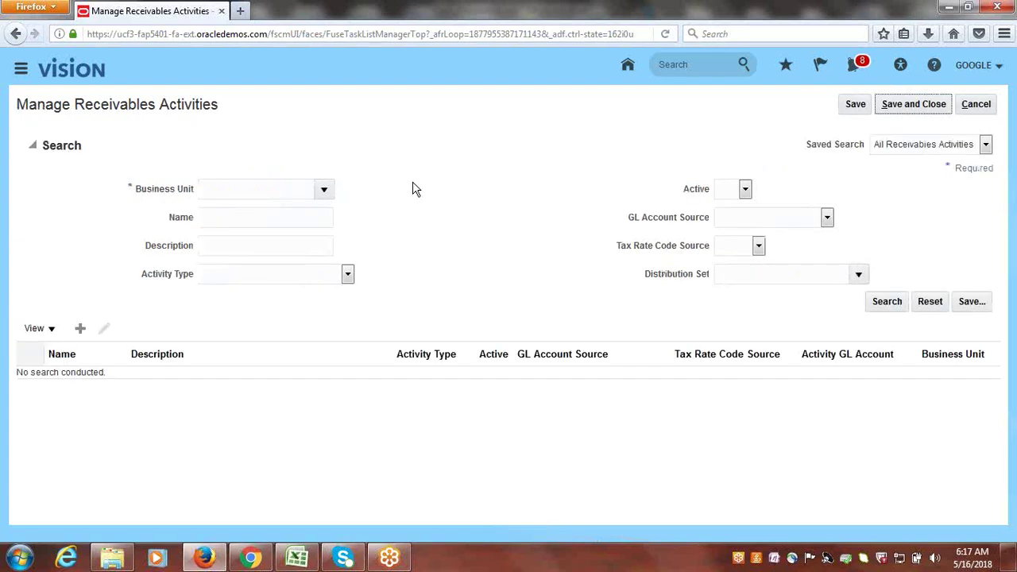
left_click(926, 102)
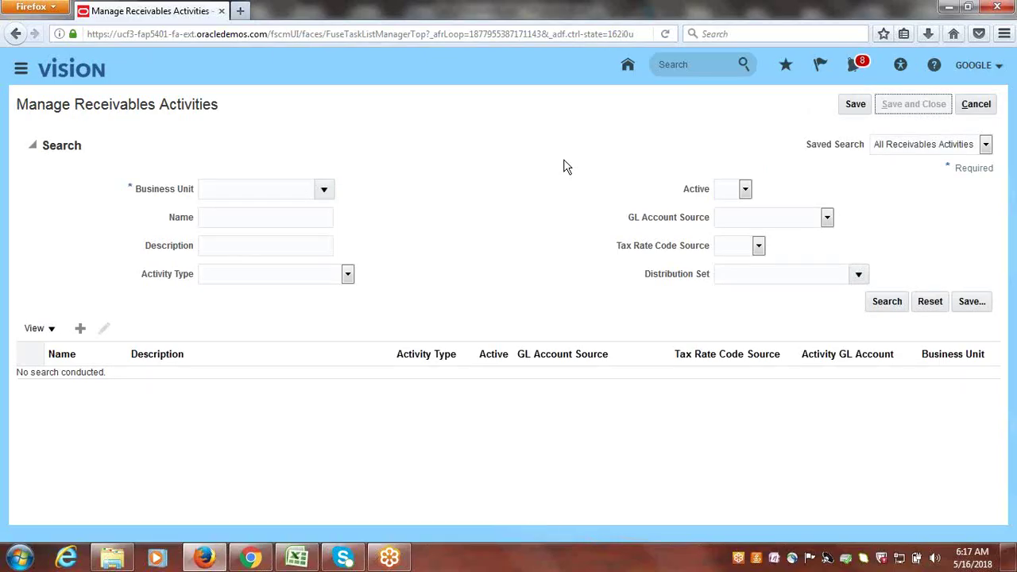
left_click(987, 105)
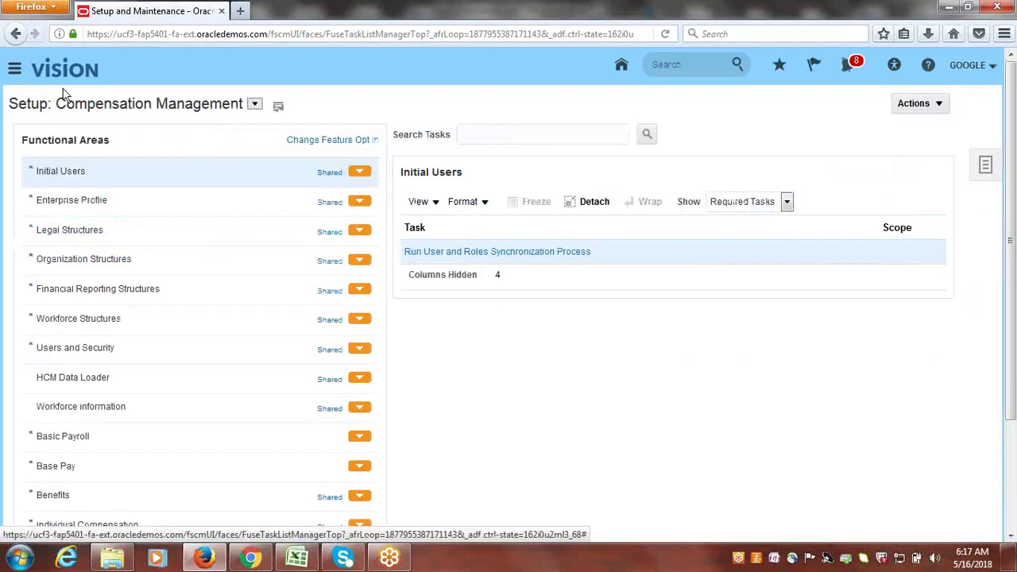
left_click(14, 69)
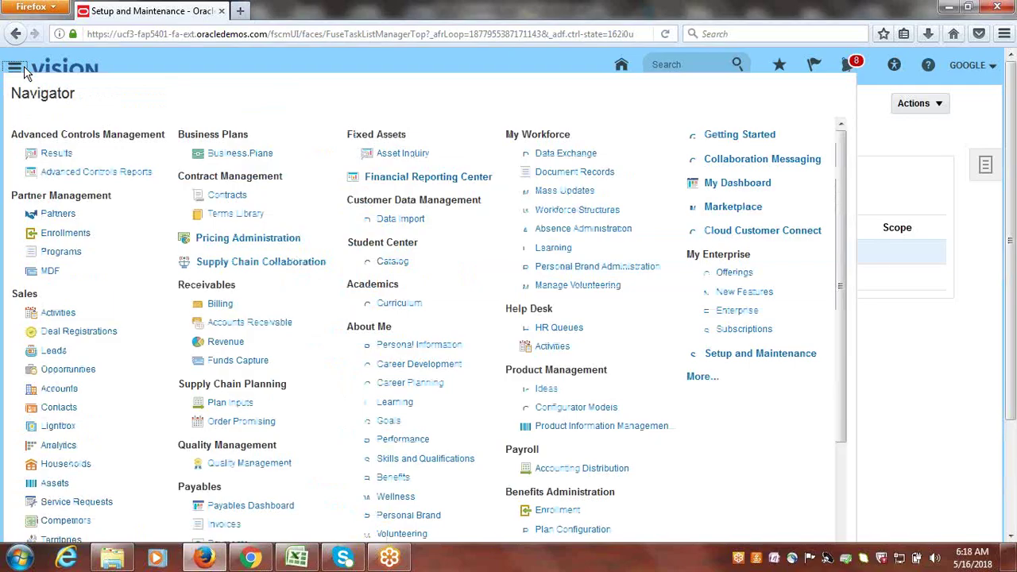
left_click(249, 327)
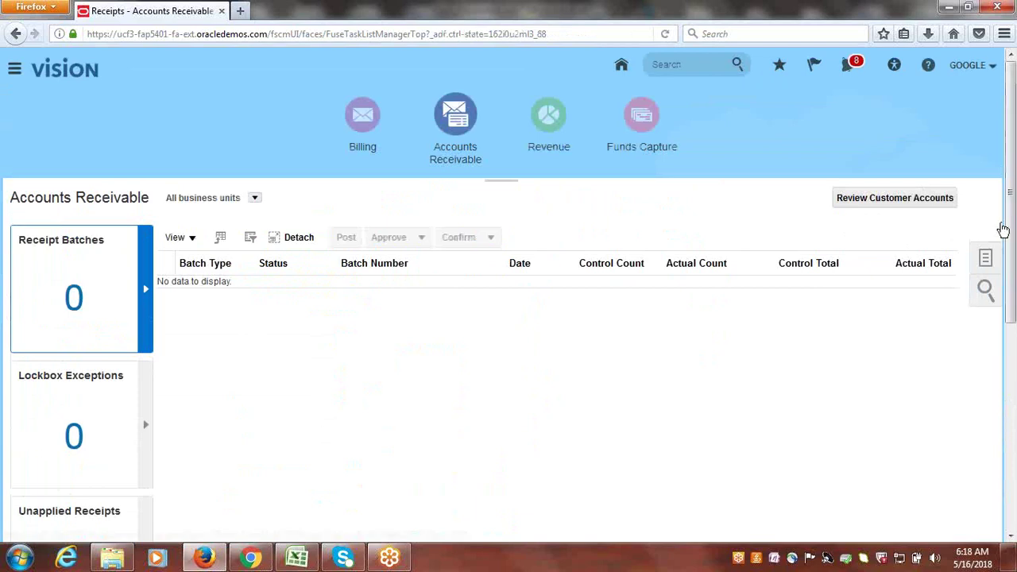
- Start a new receipt of type Miscellaneous from the receivables tasks
left_click(982, 258)
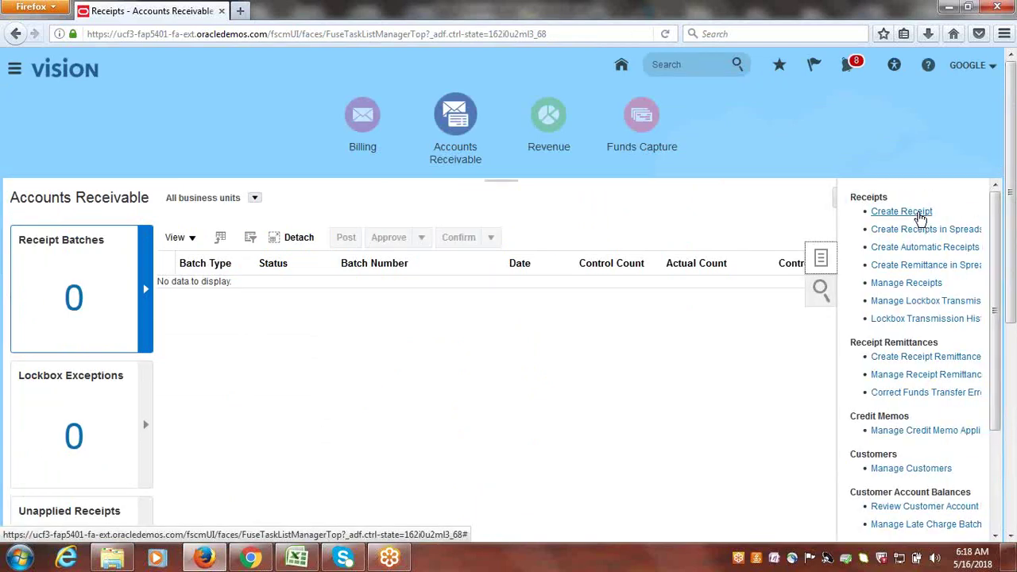
left_click(921, 212)
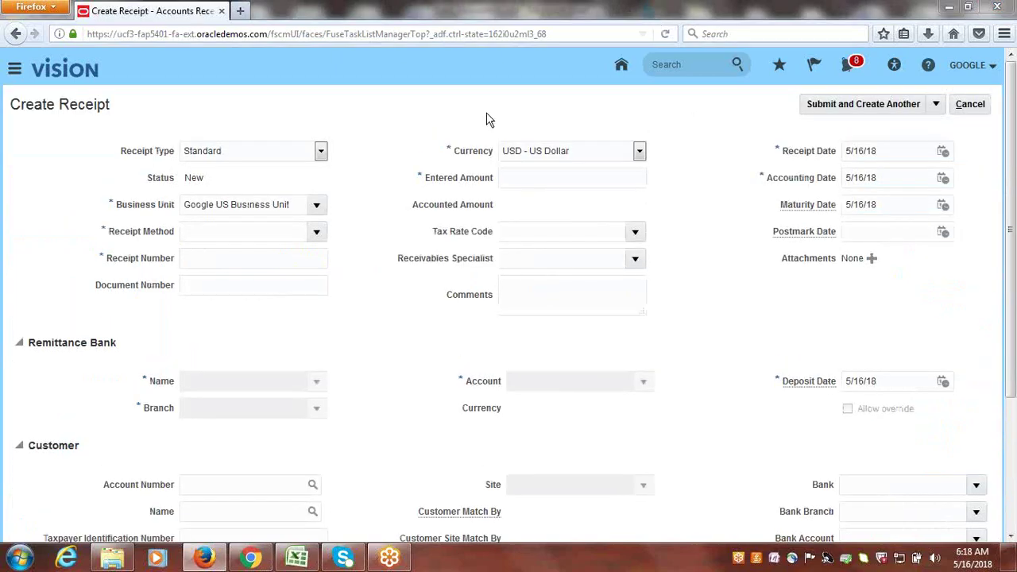
left_click(320, 154)
left_click(253, 181)
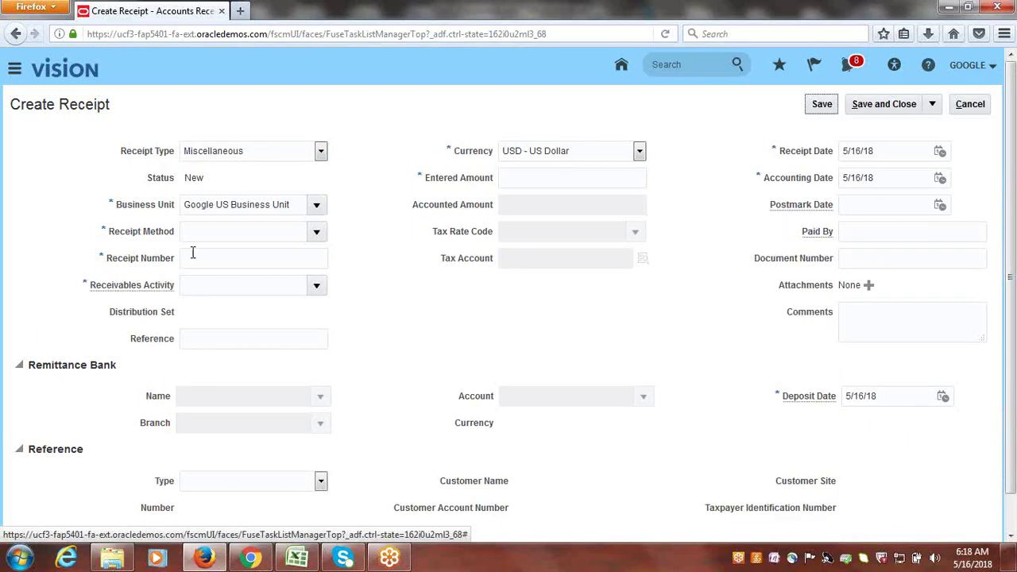
- Choose the Google Check receipt method and enter receipt number 00001
left_click(316, 232)
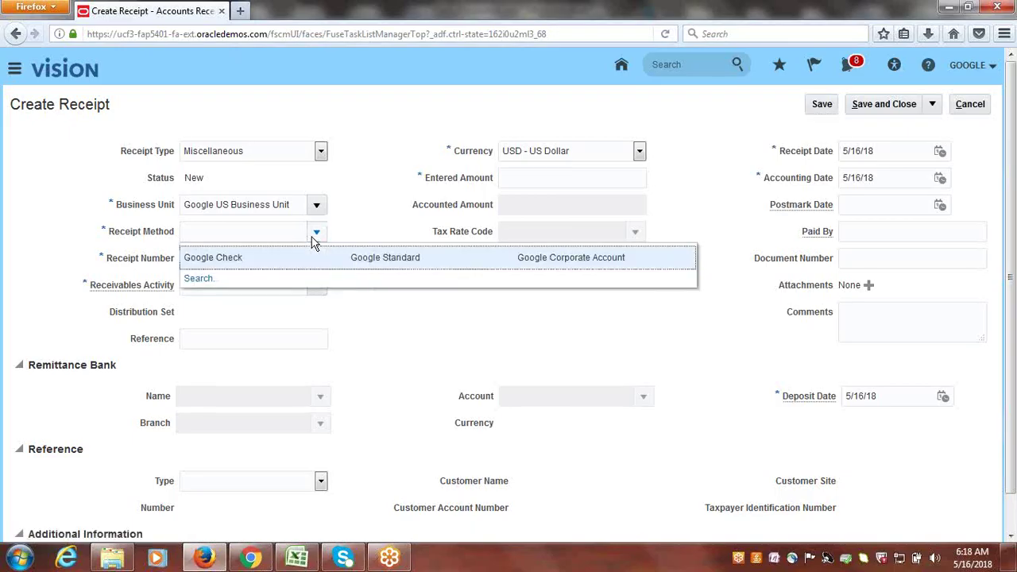
left_click(244, 258)
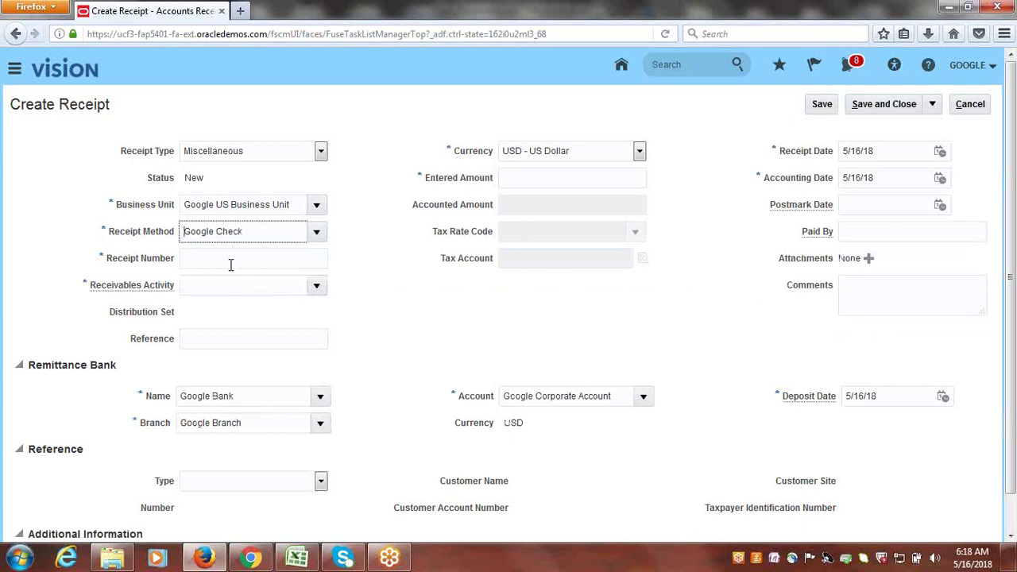
left_click(230, 265)
type("00001")
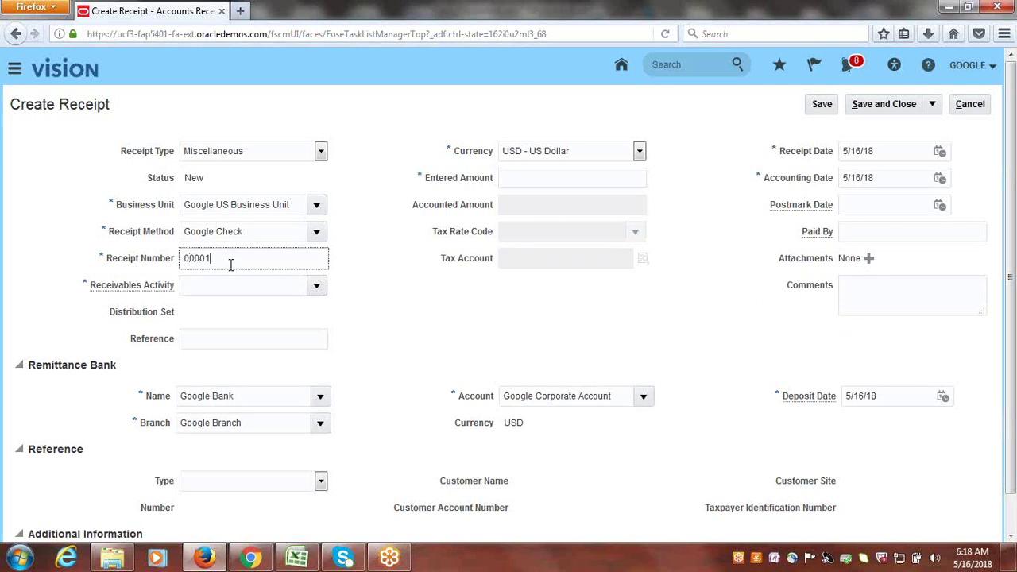
key("Tab")
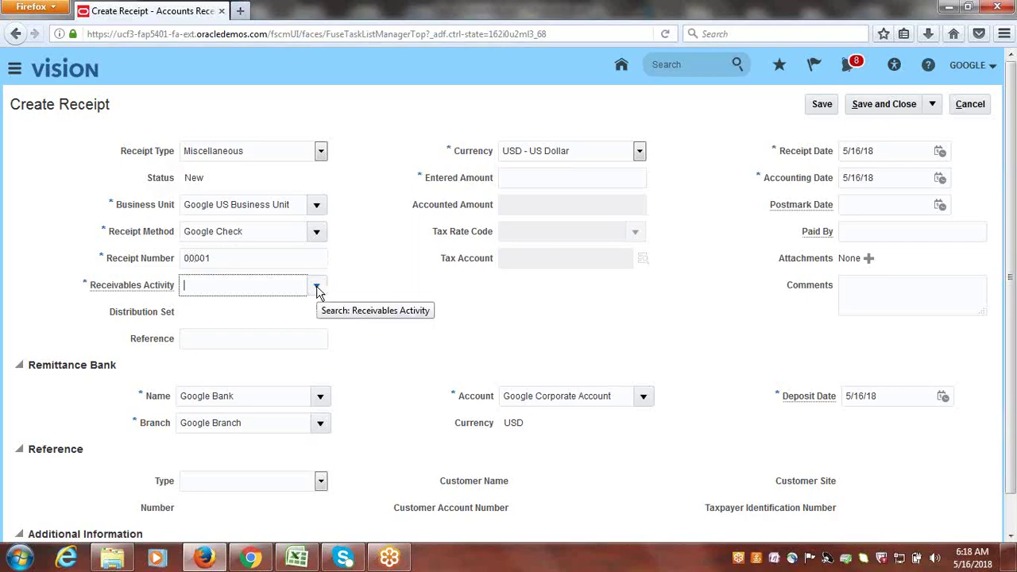
left_click(316, 287)
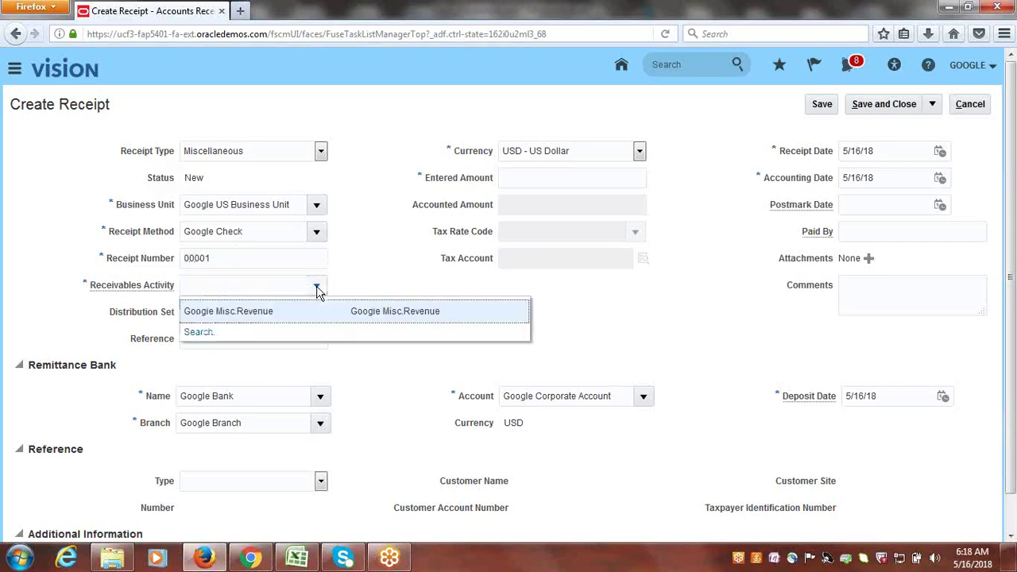
- Assign activity Google Misc.Revenue and an entered amount of 10.00
left_click(259, 310)
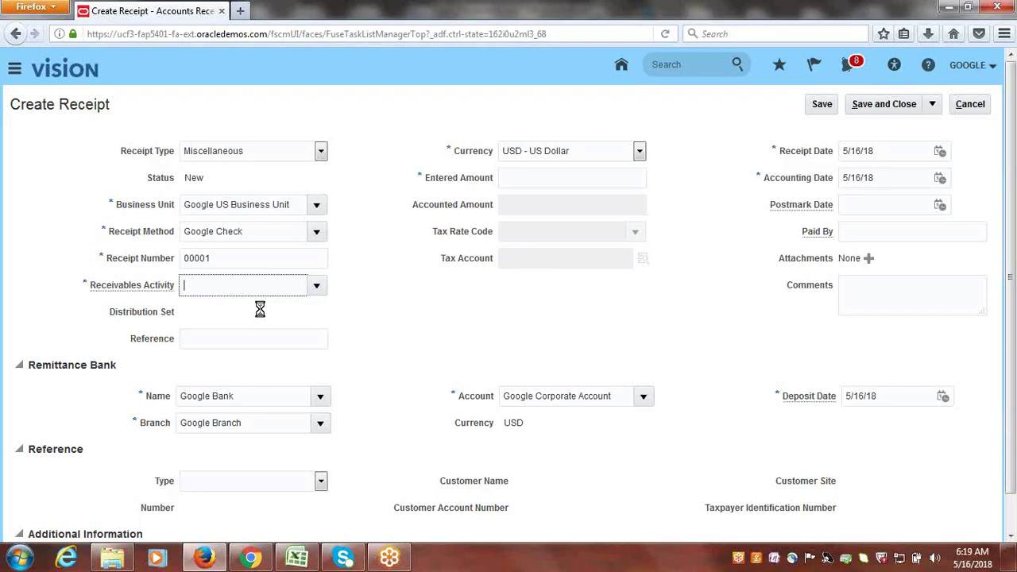
left_click(533, 182)
type("10")
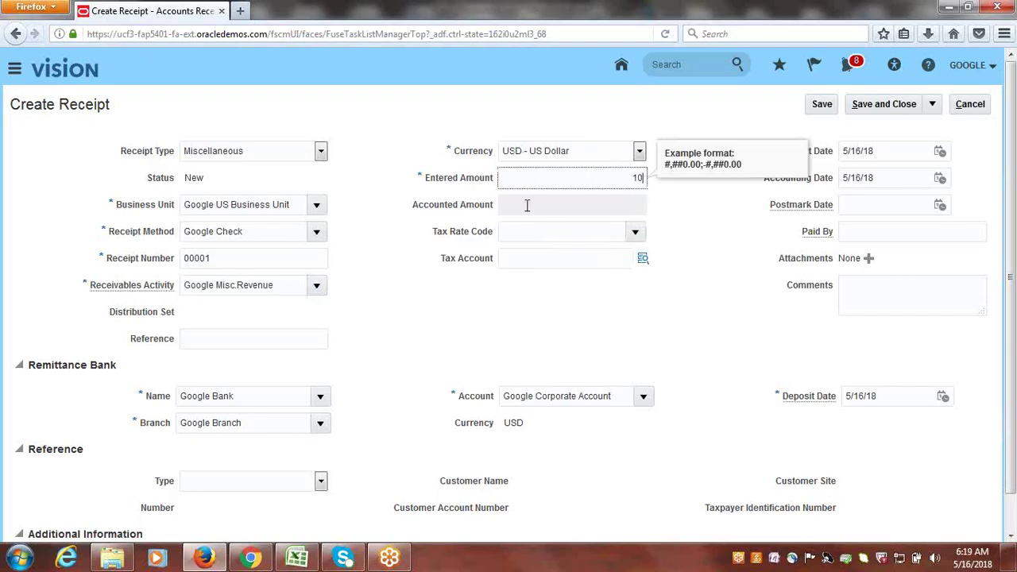
key("Tab")
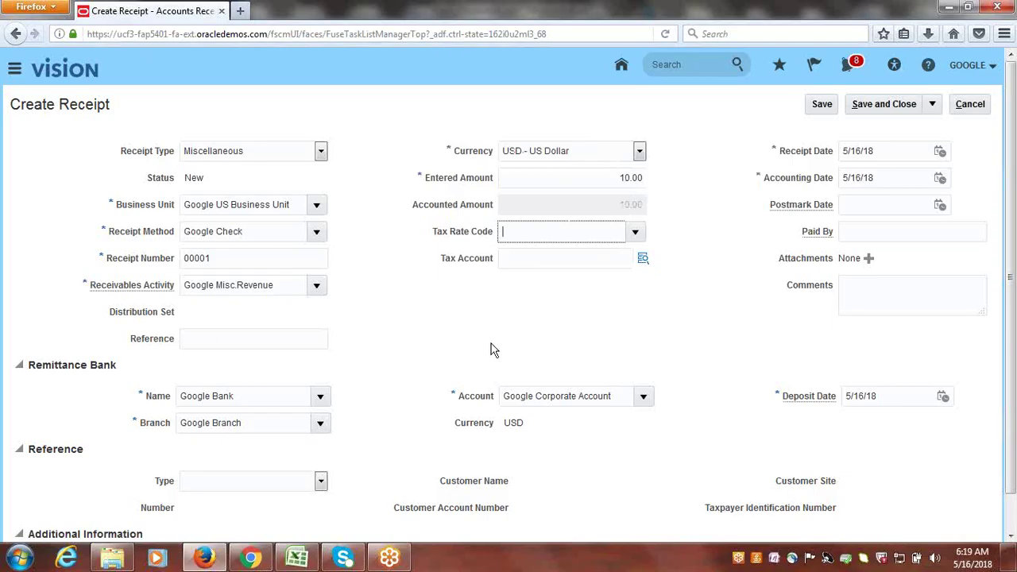
- Save and close receipt 00001, acknowledging its creation message
left_click(217, 338)
left_click(898, 300)
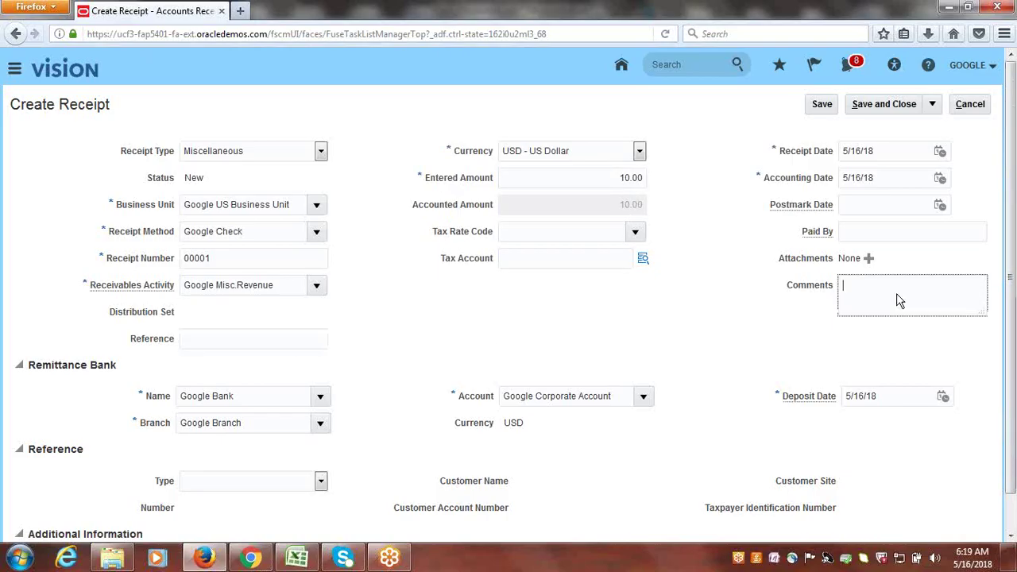
scroll(1013, 293, "down", 1)
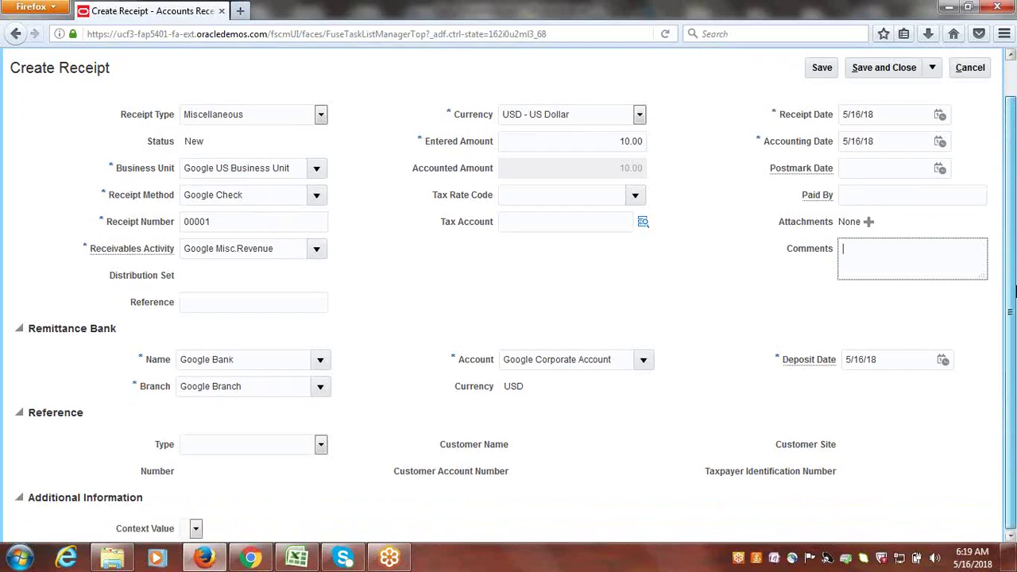
scroll(1013, 292, "up", 1)
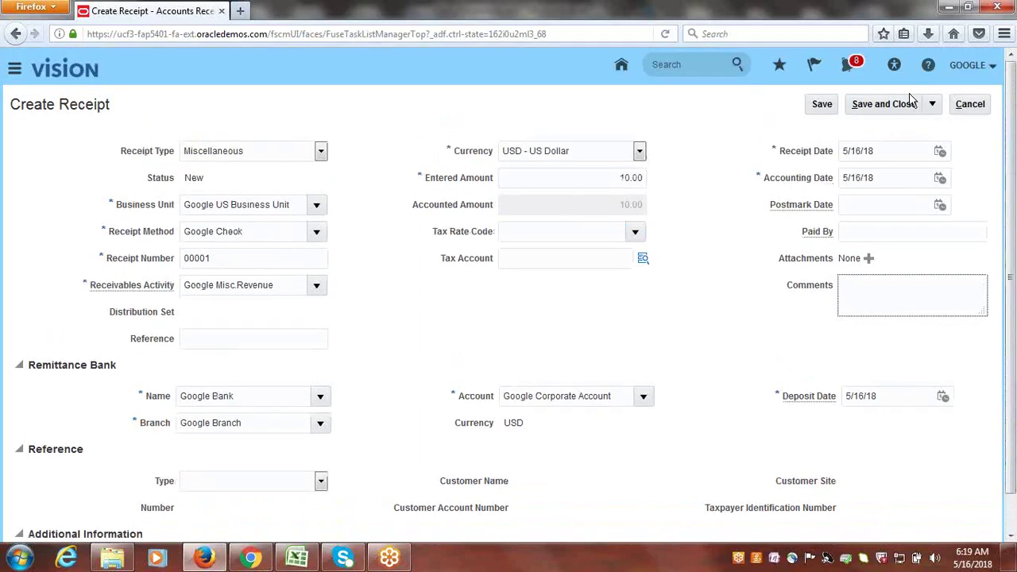
left_click(895, 111)
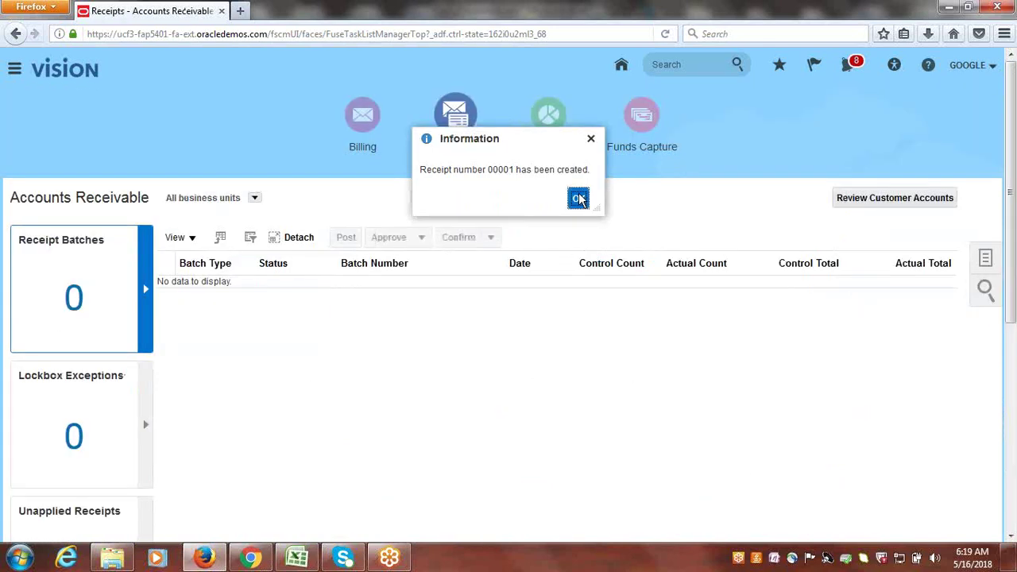
left_click(578, 199)
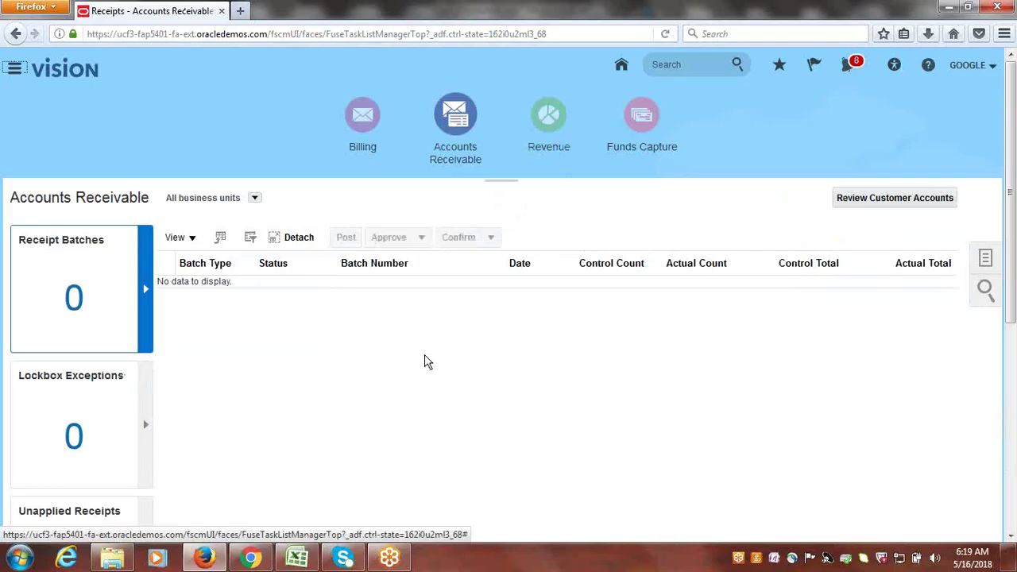
- In Excel, mark the Misc. Receipt Creation topic as Done
left_click(298, 558)
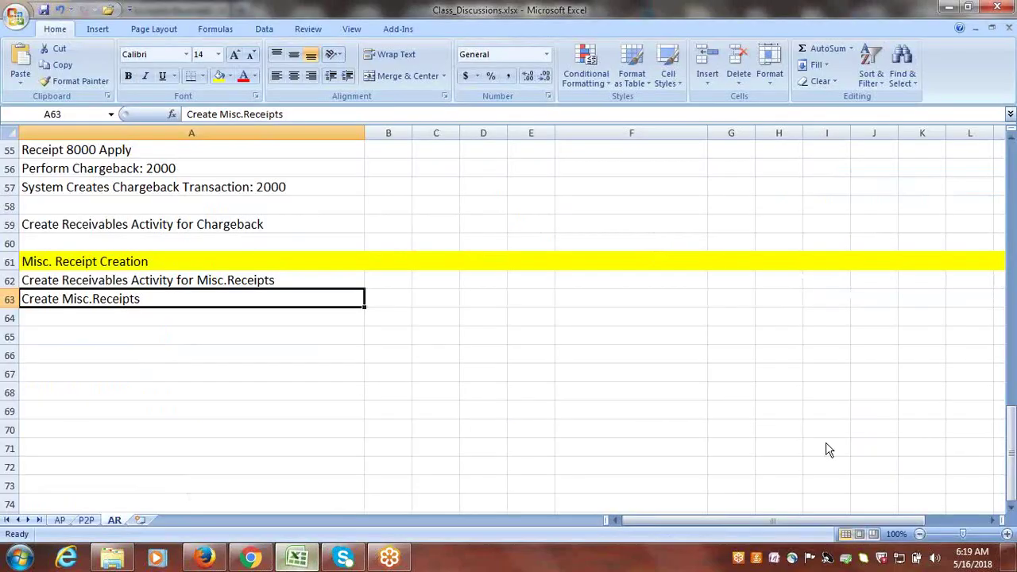
left_click_drag(1009, 455, 1004, 308)
left_click(199, 355)
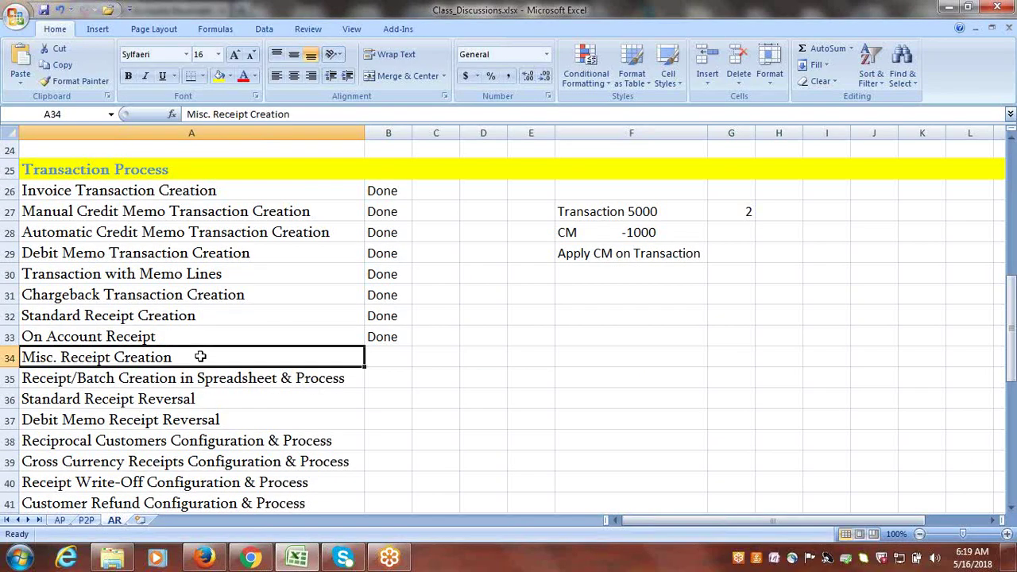
key("Tab")
type("done")
key("Tab")
- Copy the 'Receipt/Batch Creation in Spreadsheet & Process' topic and select A65 for pasting
left_click(194, 377)
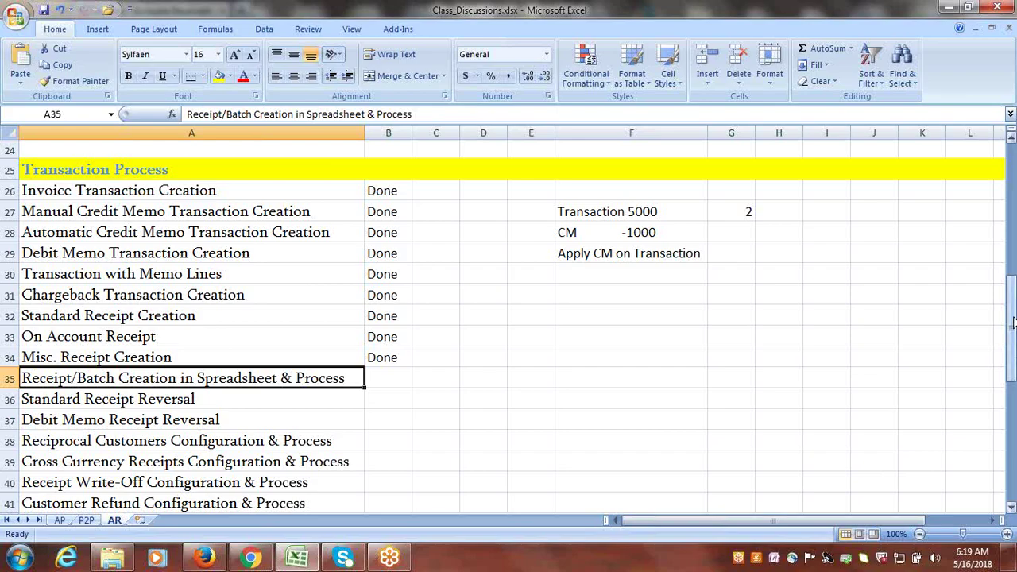
mouse_move(1013, 335)
left_mouse_down()
mouse_move(1013, 323)
mouse_move(1014, 342)
left_mouse_up()
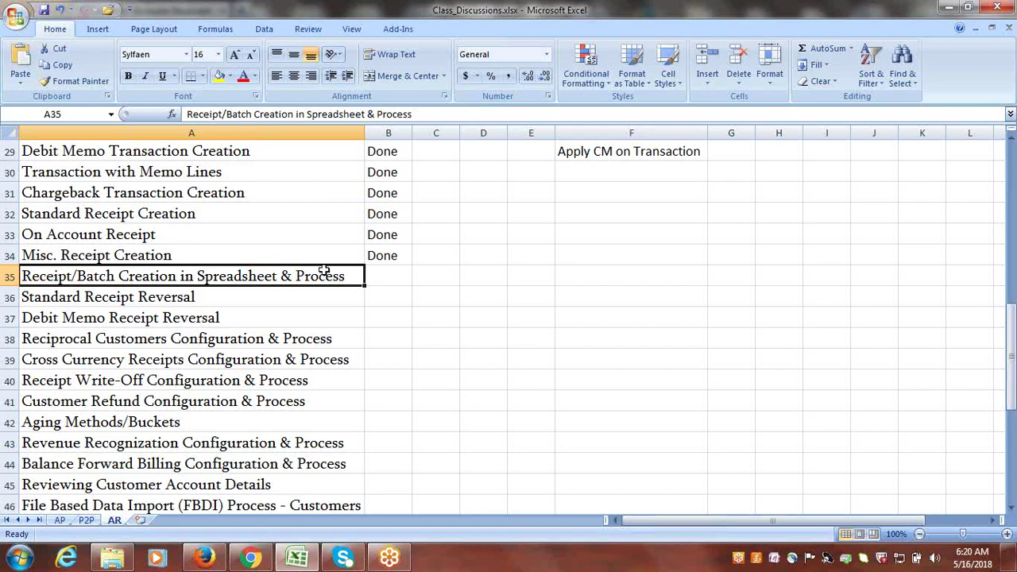
key("ctrl+c")
left_click_drag(1010, 342, 1011, 417)
scroll(1011, 512, "down", 3)
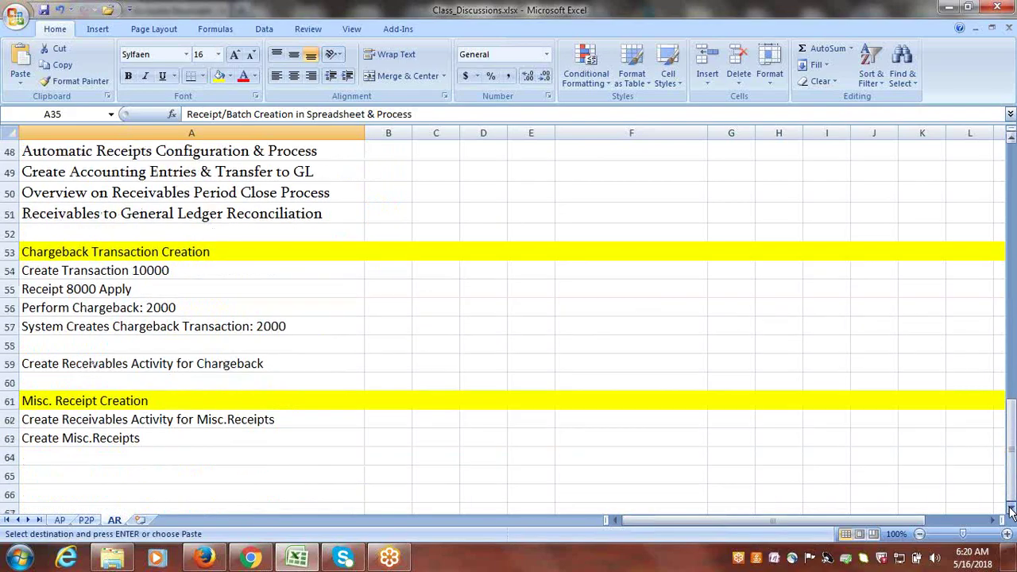
left_click(77, 357)
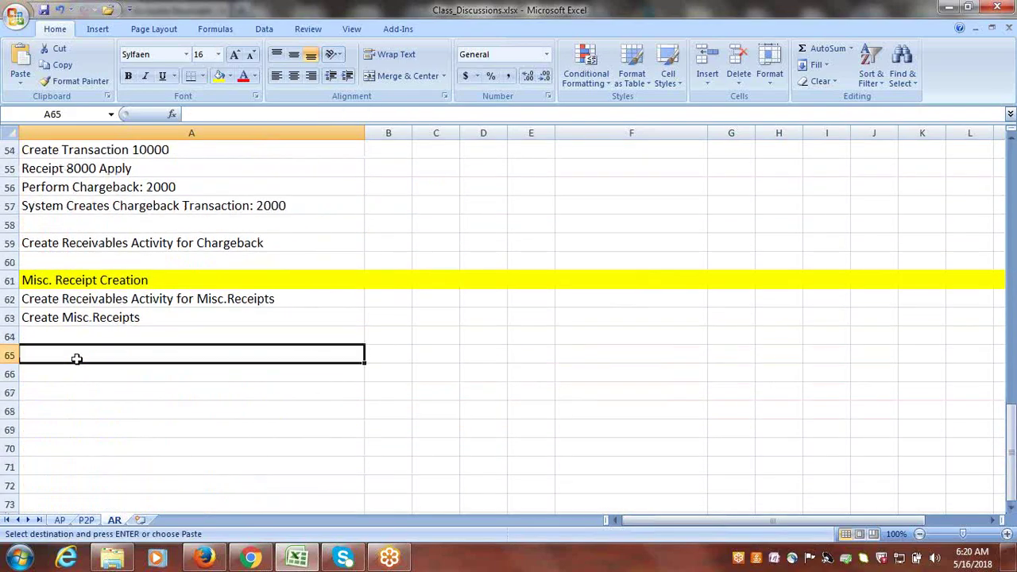
key("ctrl+v")
key("Escape")
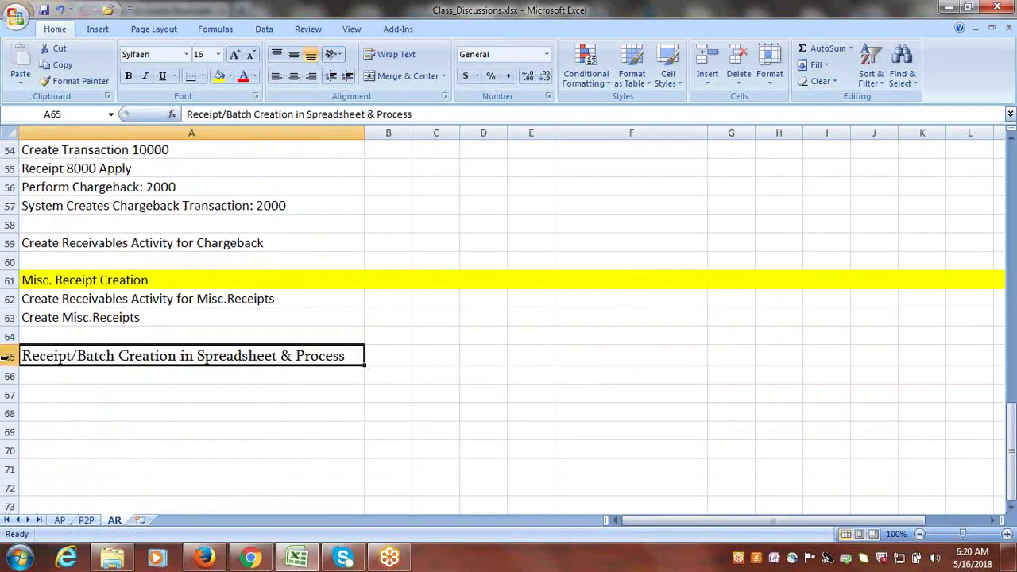
left_click(10, 356)
left_click(218, 75)
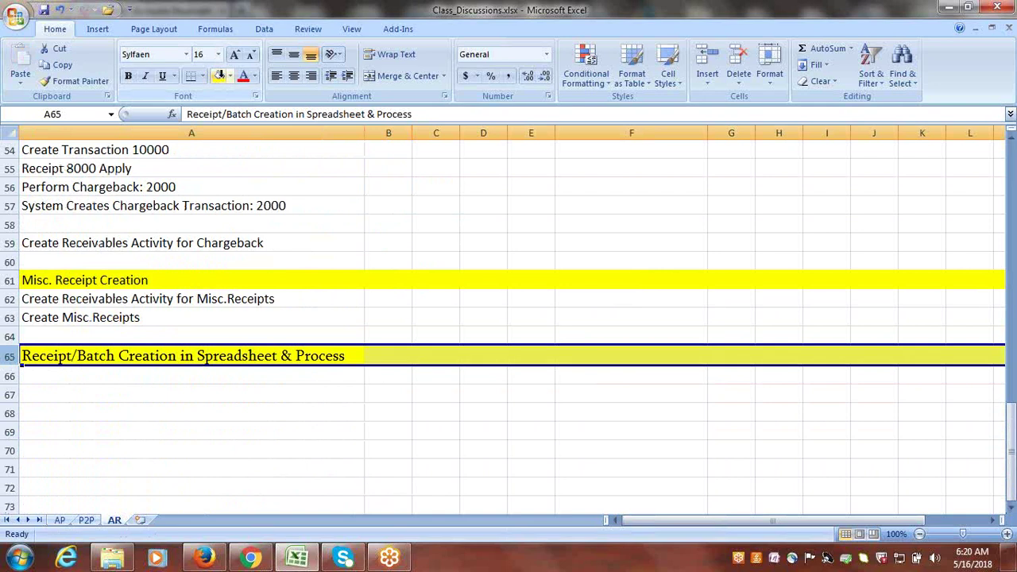
left_click(121, 376)
type("Create R")
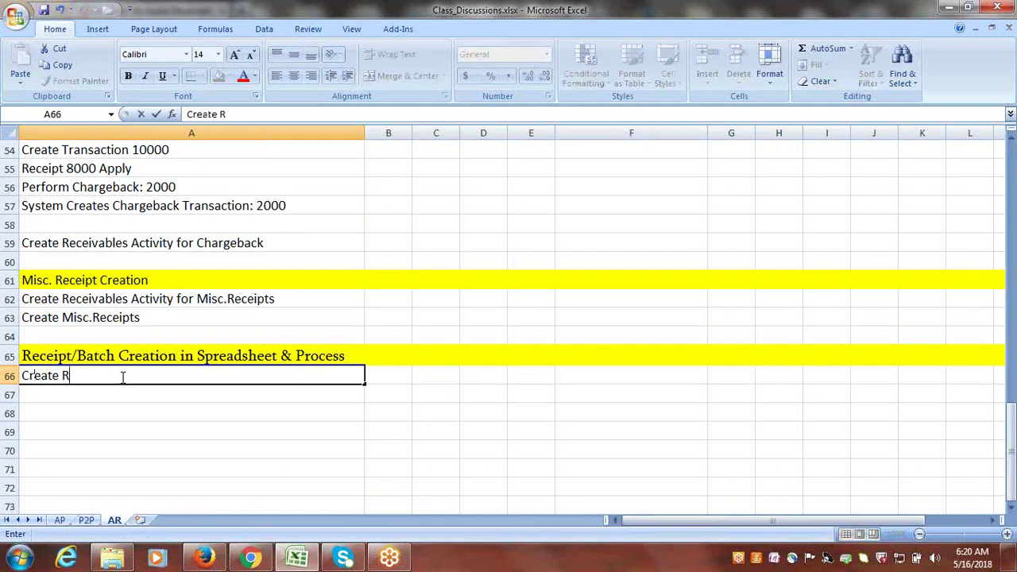
type("eceipts in")
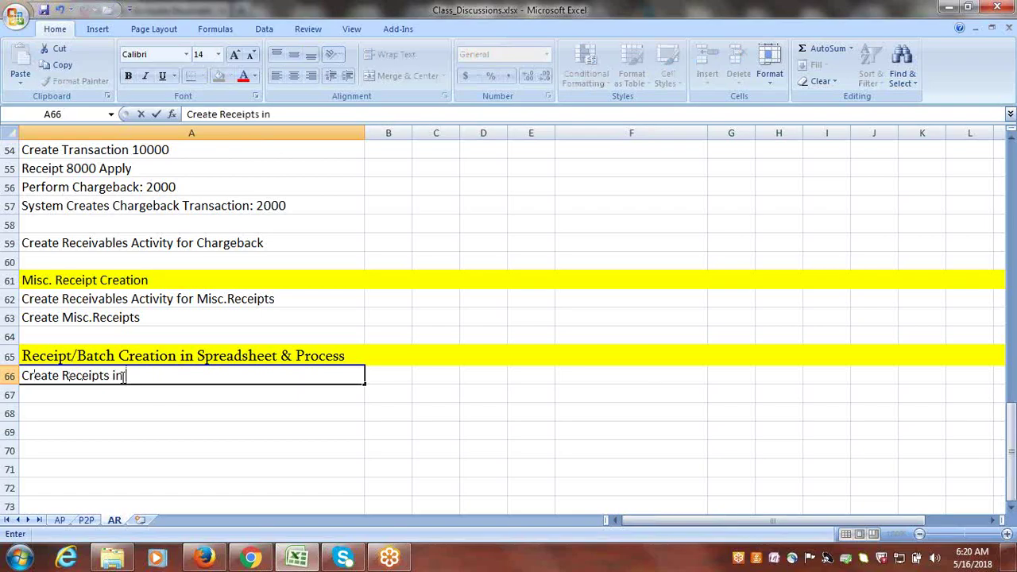
type(" Spread")
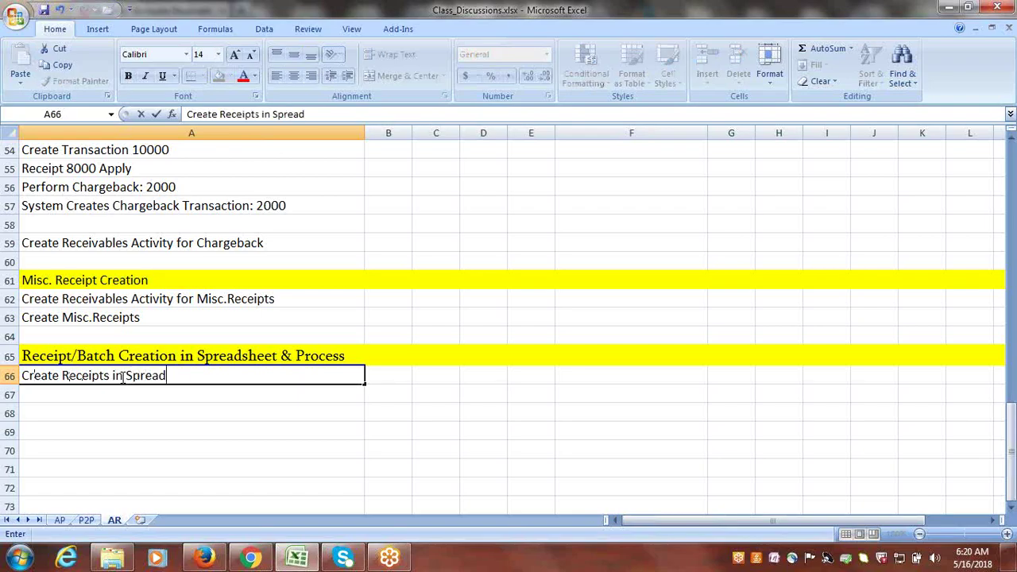
type("sheet")
left_click(123, 394)
type("Import ")
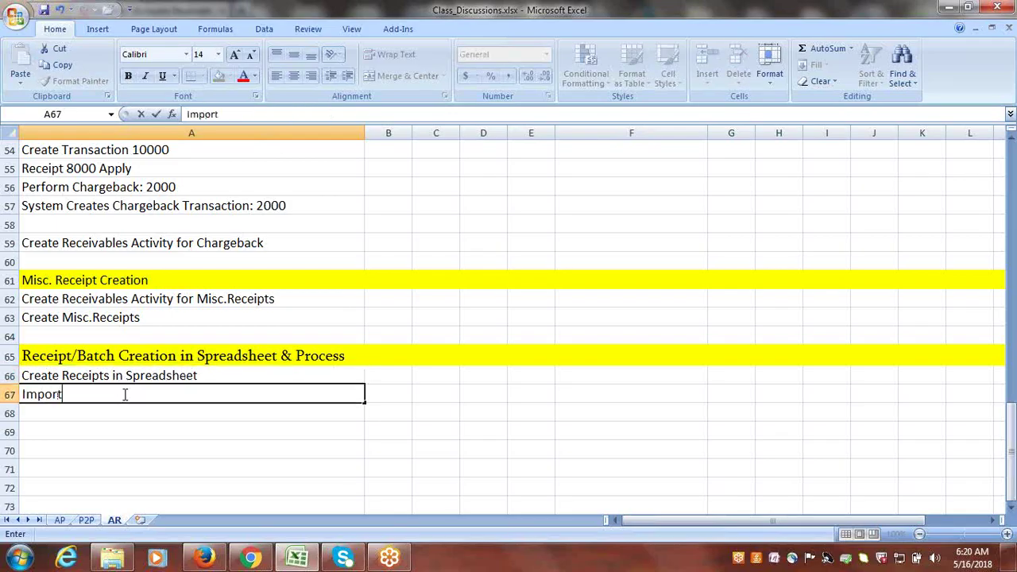
type("Receipts into")
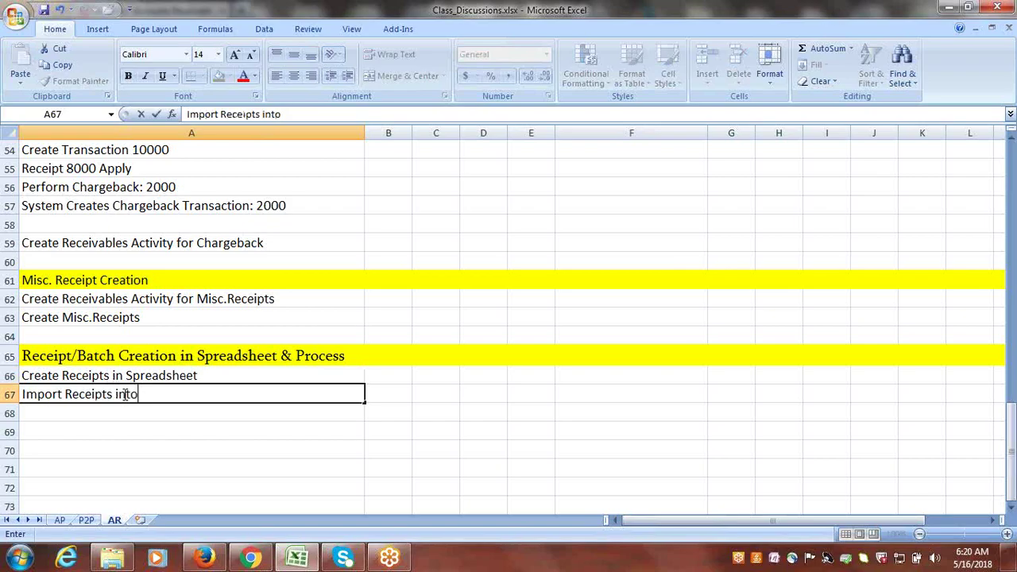
key("BackSpace")
key("BackSpace")
key("BackSpace")
key("BackSpace")
type("to AR")
left_click(130, 410)
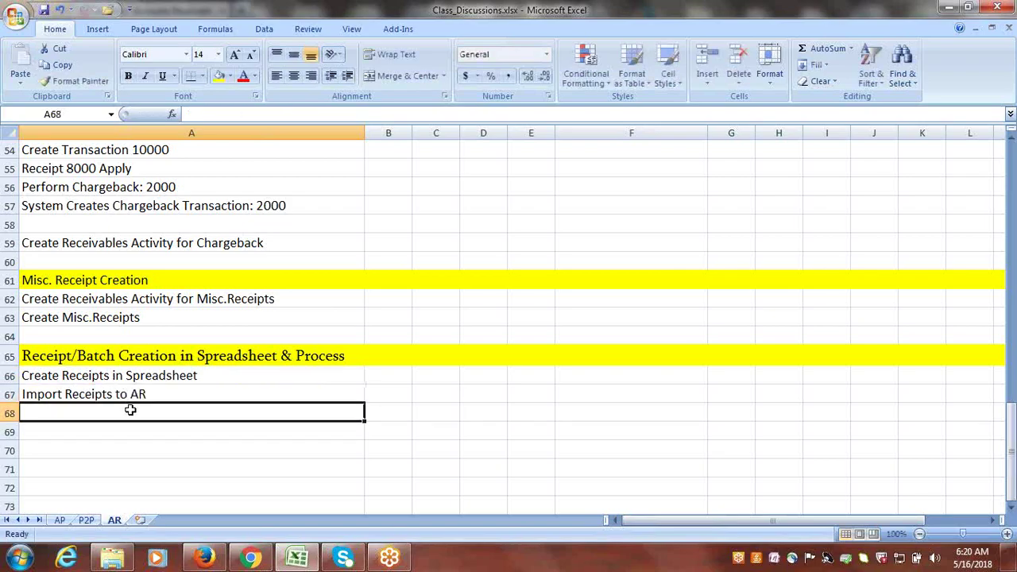
type("Post ")
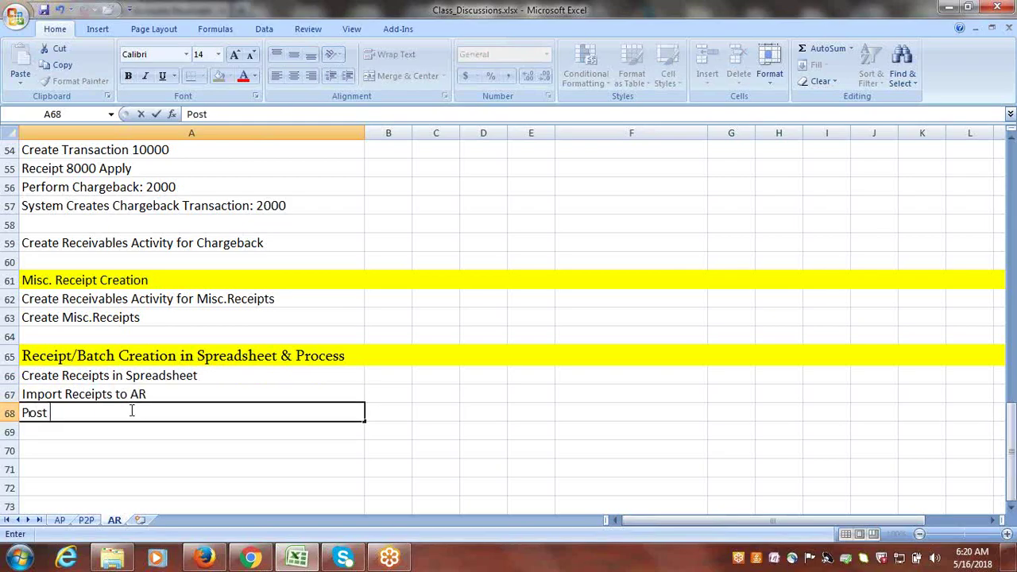
type("Receipts")
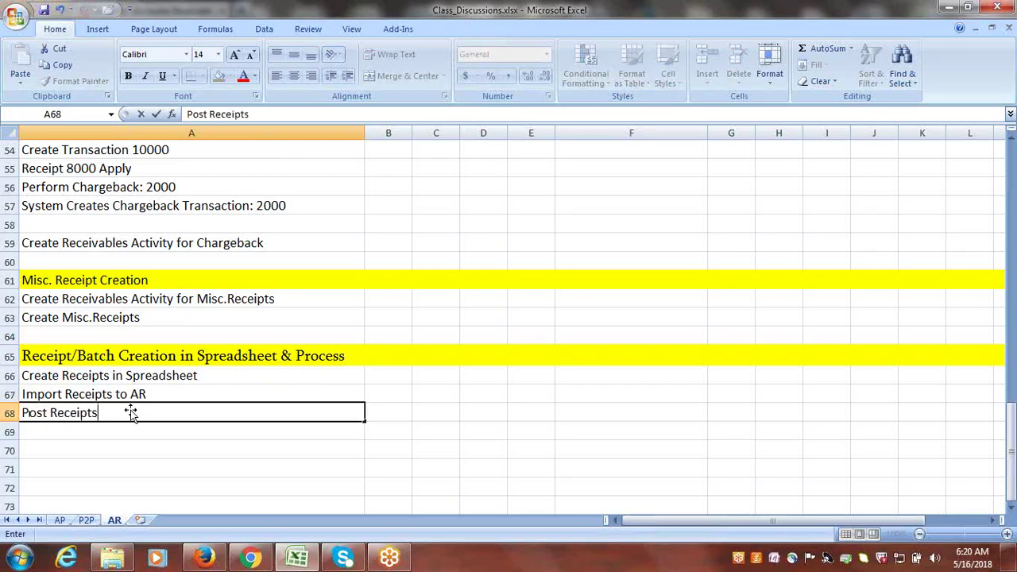
left_click(121, 432)
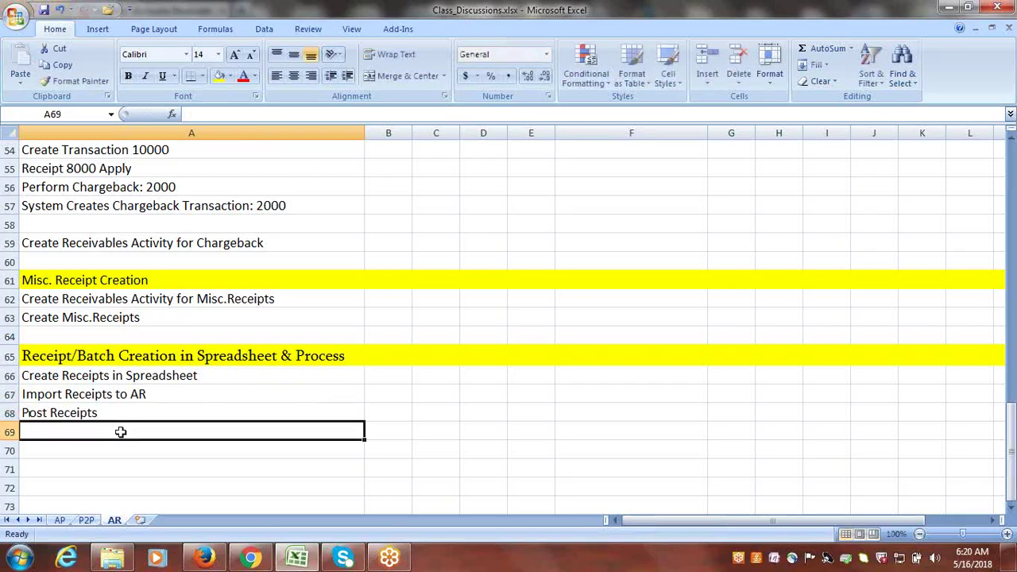
type("Appl")
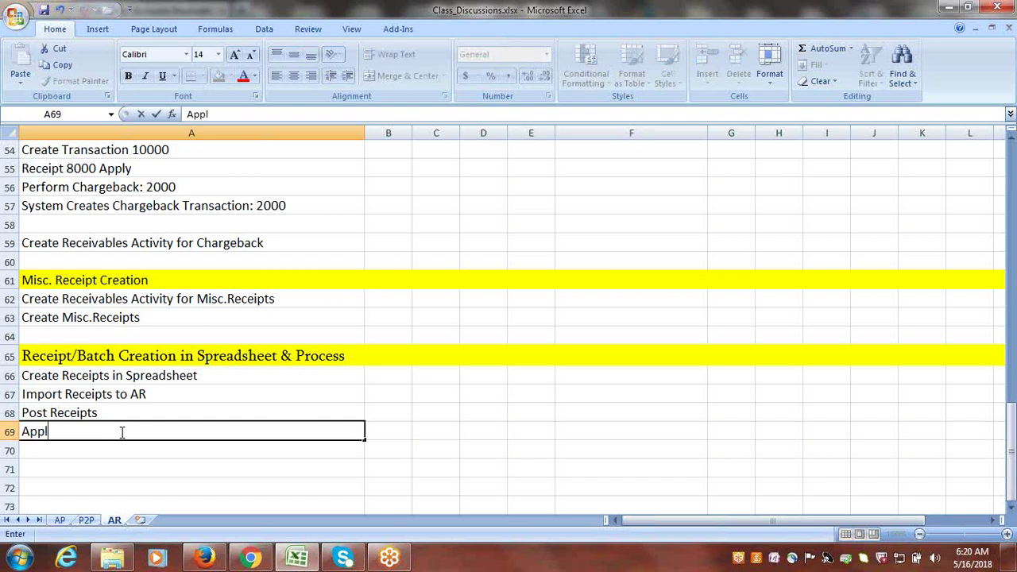
type("y, Receipts")
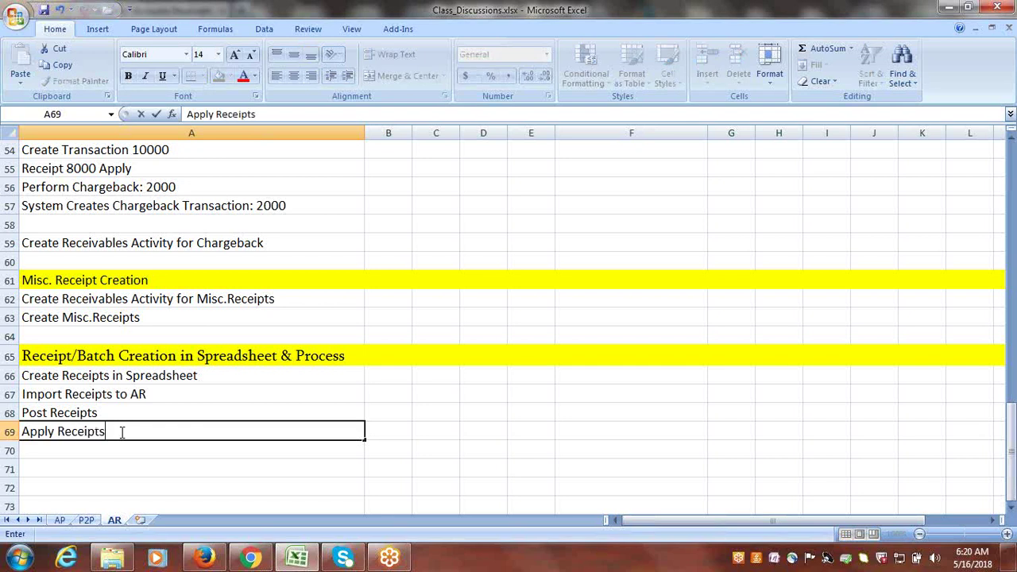
type(" on Open Transactions")
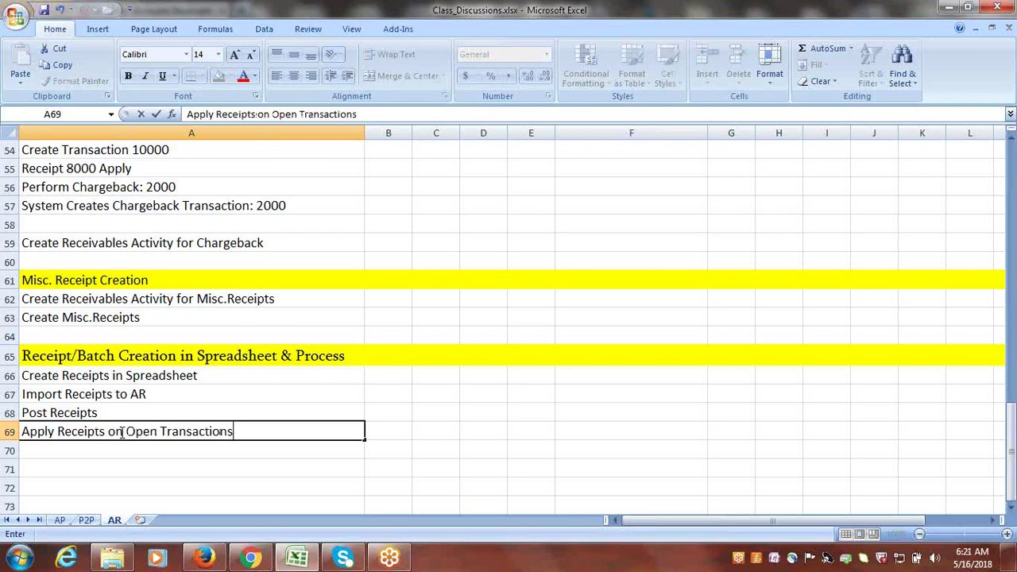
key("ctrl+Return")
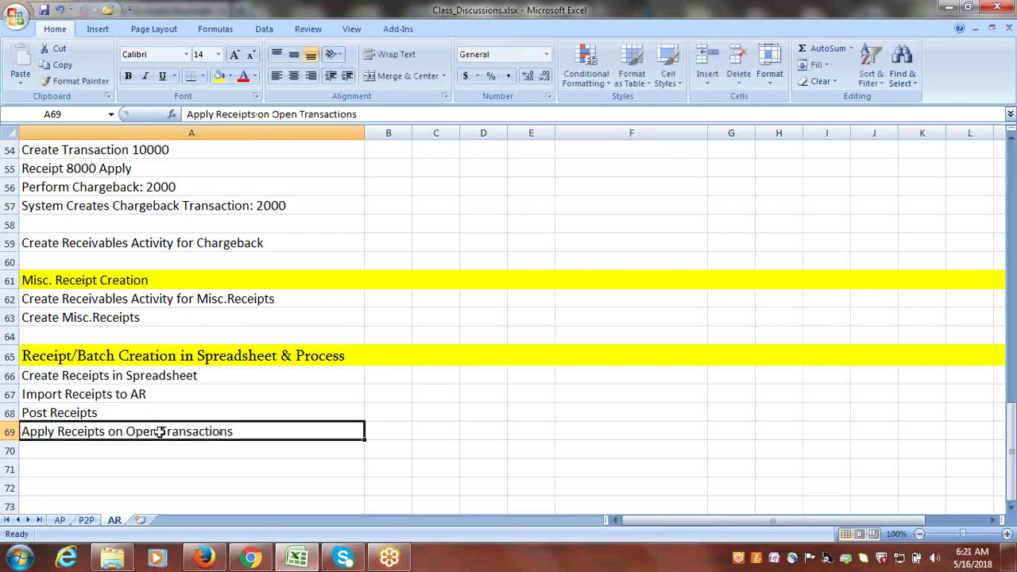
left_click(121, 379)
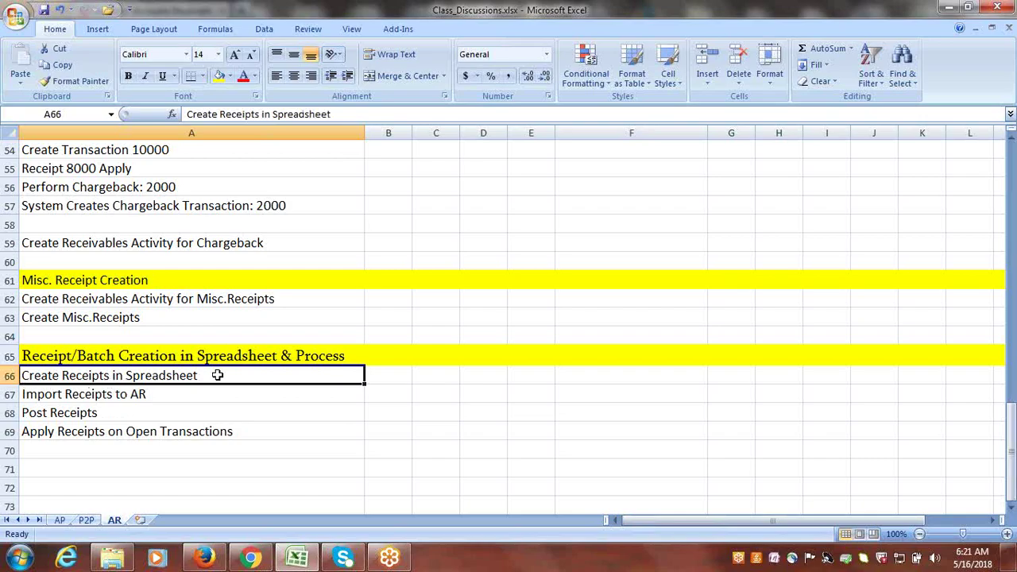
left_click(113, 397)
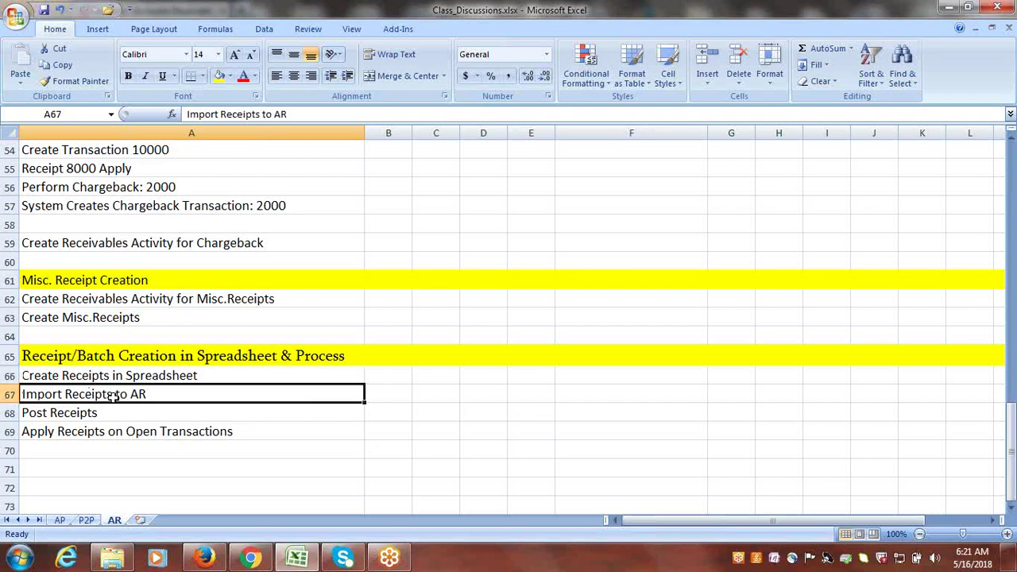
left_click(77, 417)
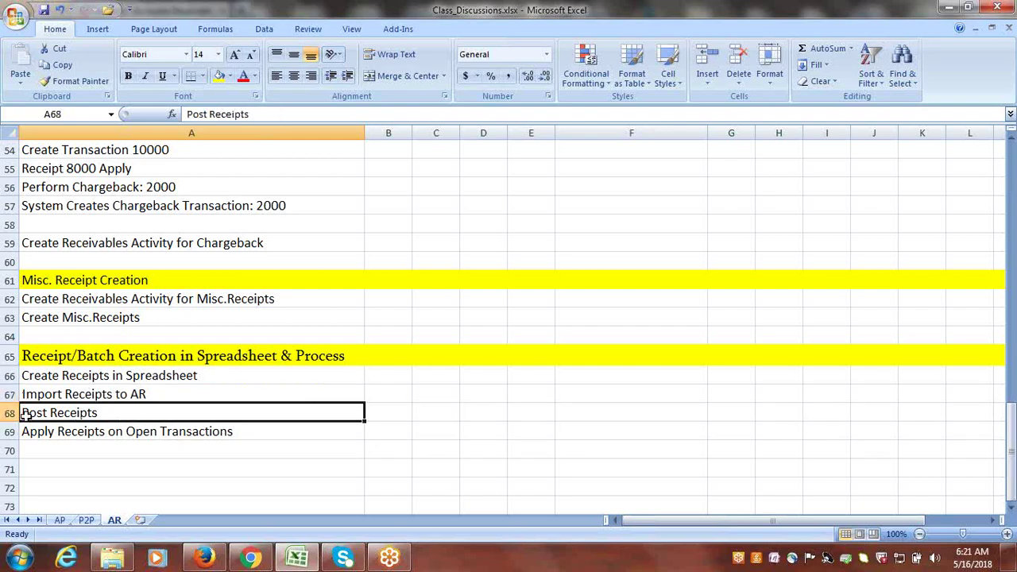
double_click(111, 411)
left_click_drag(109, 411, 20, 412)
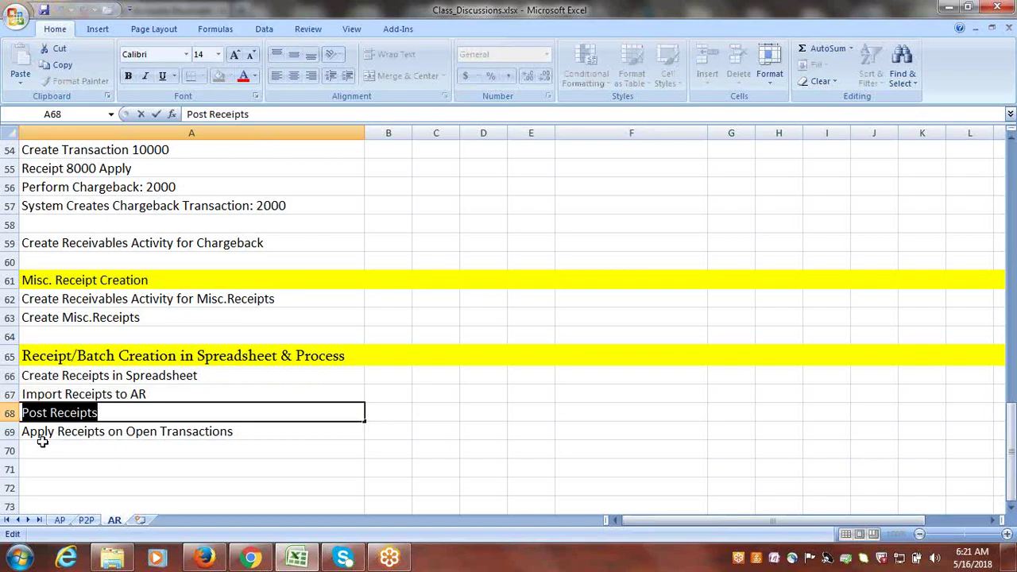
key("Escape")
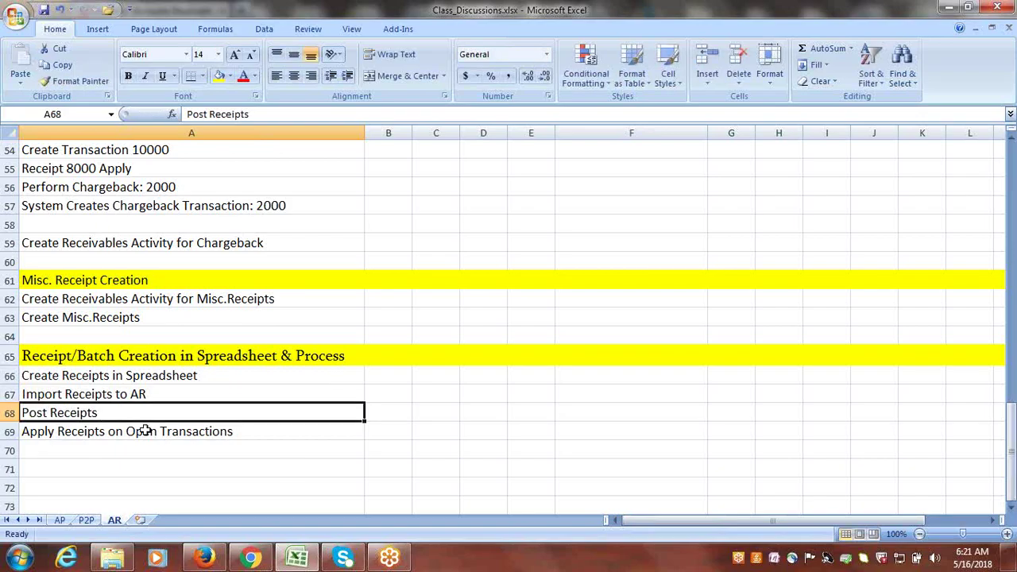
left_click(288, 470)
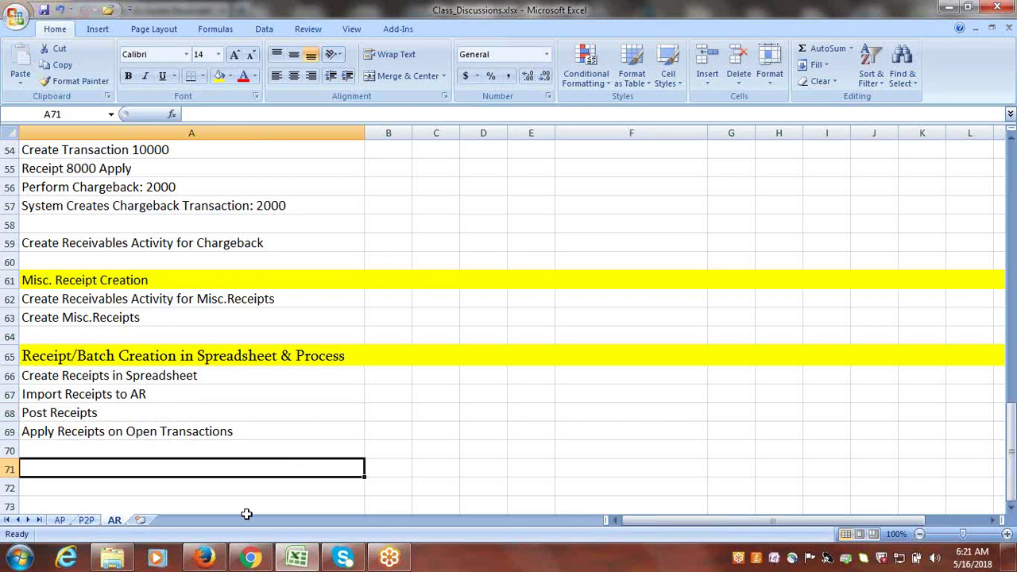
- Launch Create Receipts in Spreadsheet to open CreateReceiptBatches.xlsx in Excel
left_click(208, 559)
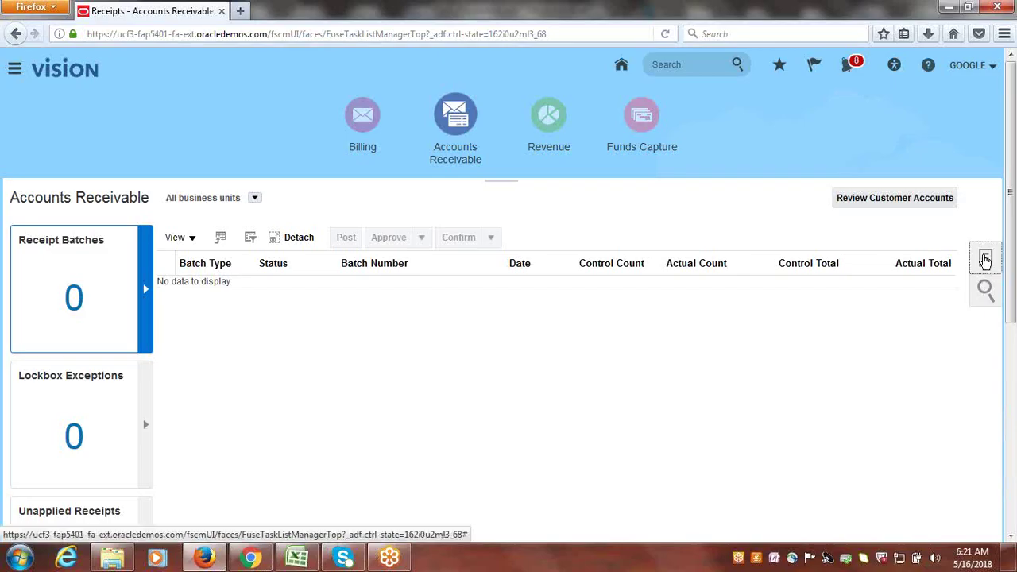
left_click(985, 260)
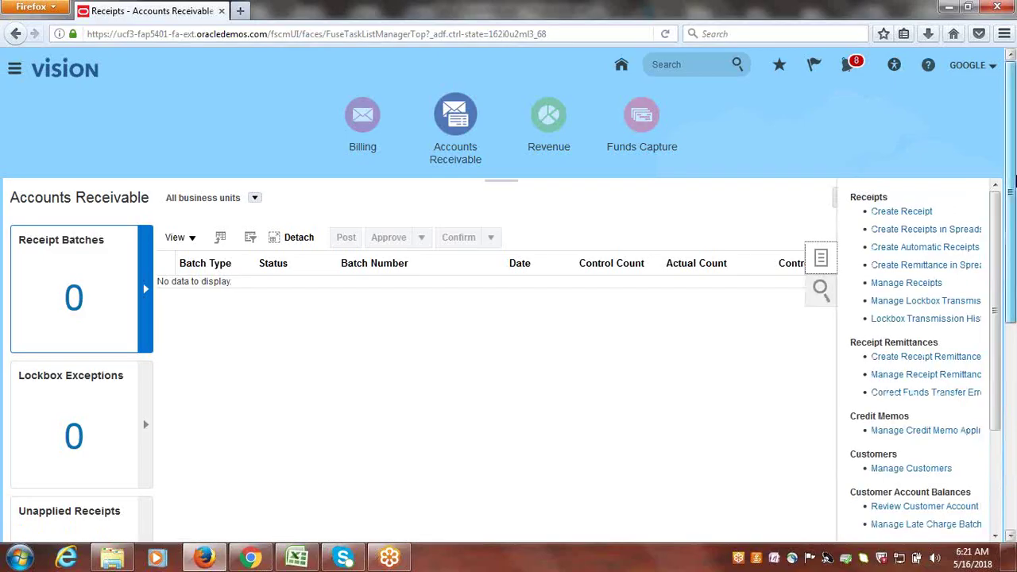
scroll(974, 244, "down", 1)
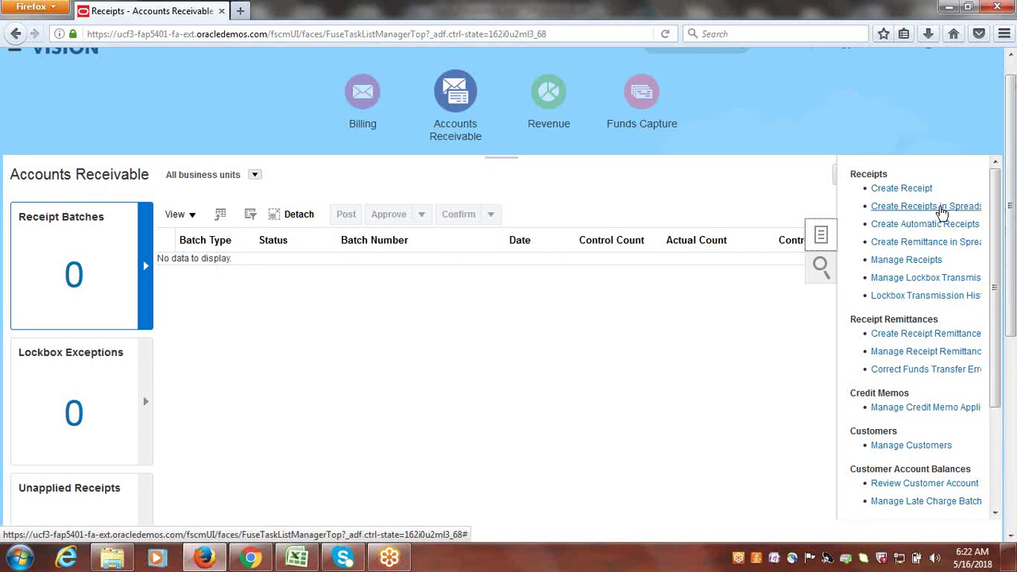
left_click(941, 210)
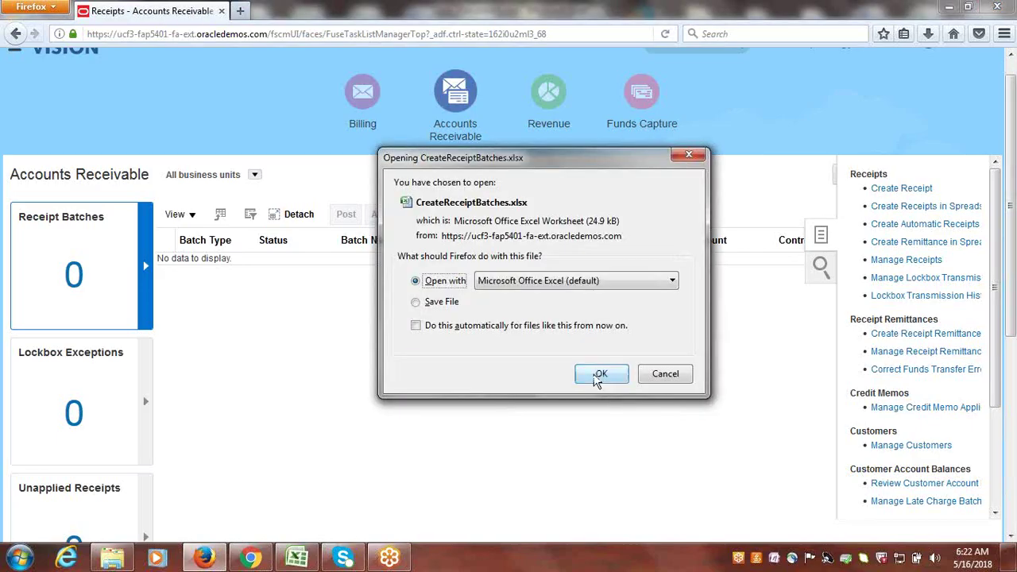
left_click(601, 374)
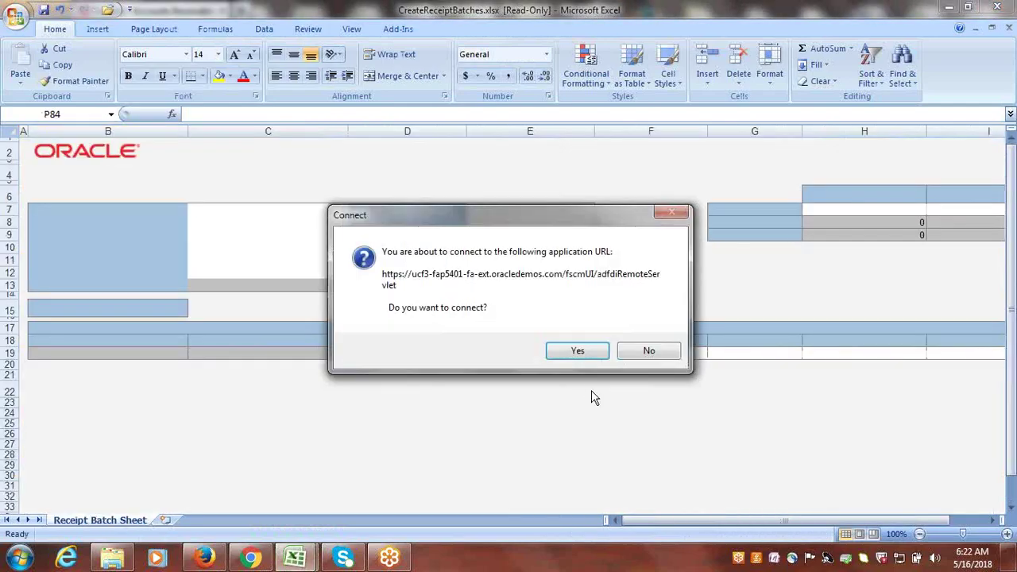
- Connect the workbook to Oracle, sign in with the user ID and password, and skip the add-in update
left_click(574, 353)
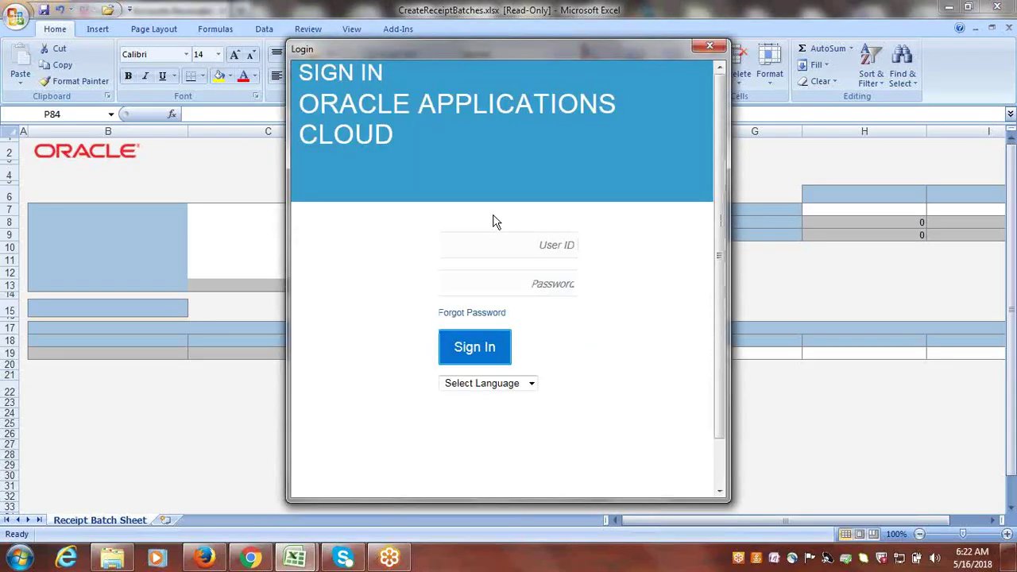
left_click(502, 251)
type("google")
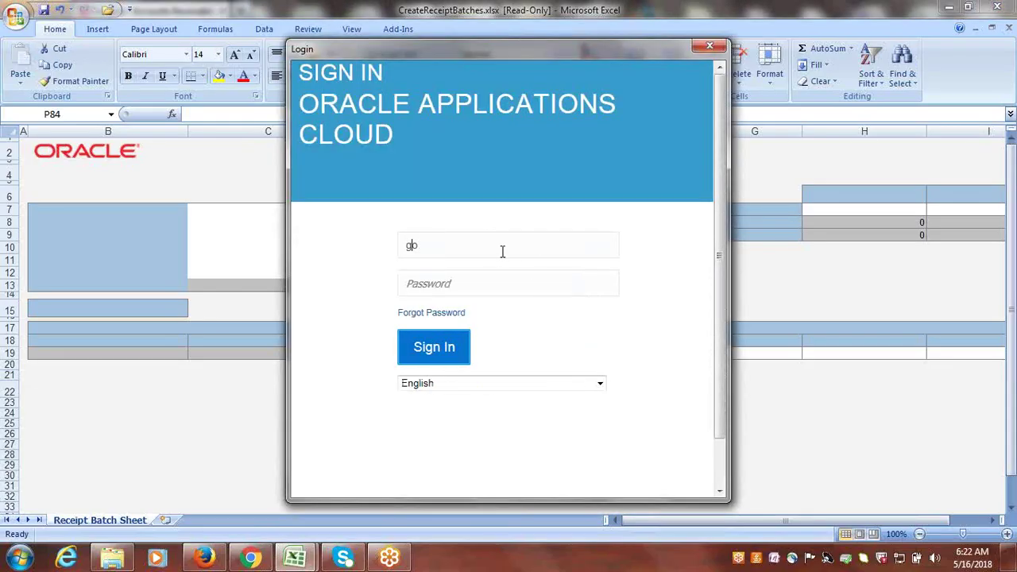
key("Tab")
type("******")
key("Return")
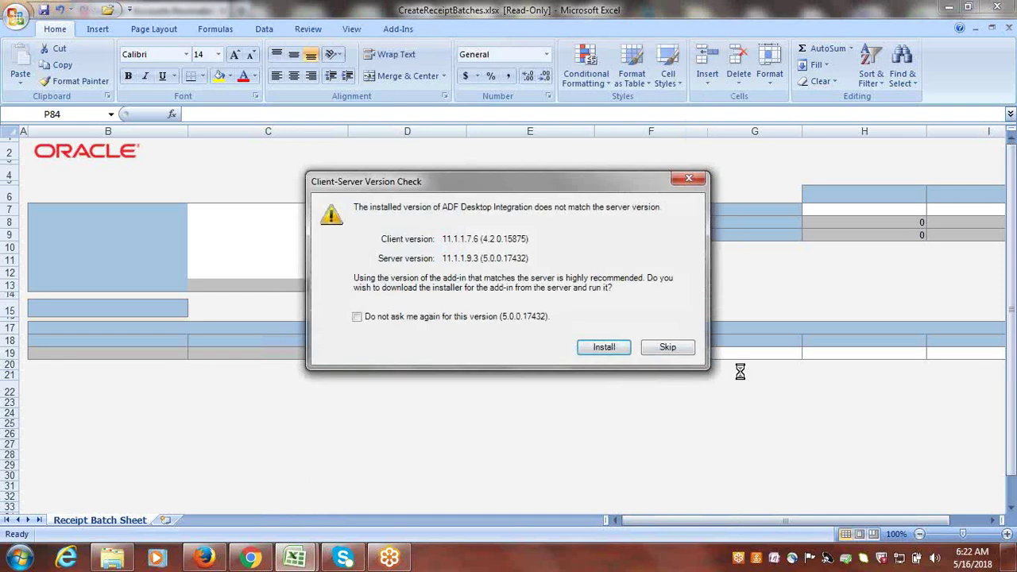
left_click(661, 343)
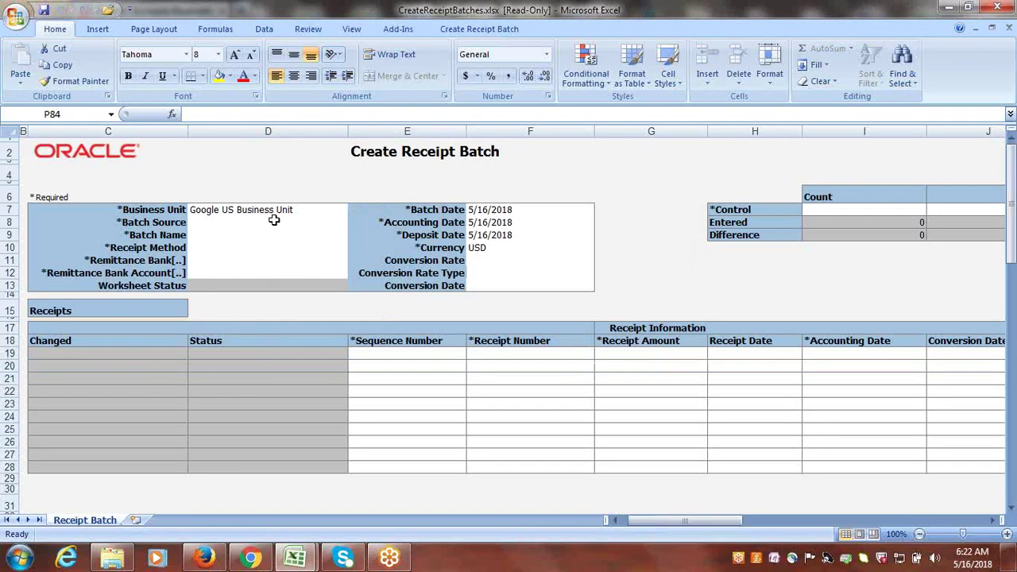
- Set the batch source to Google Manual and the batch name to 'Google Receipts'
left_click(209, 223)
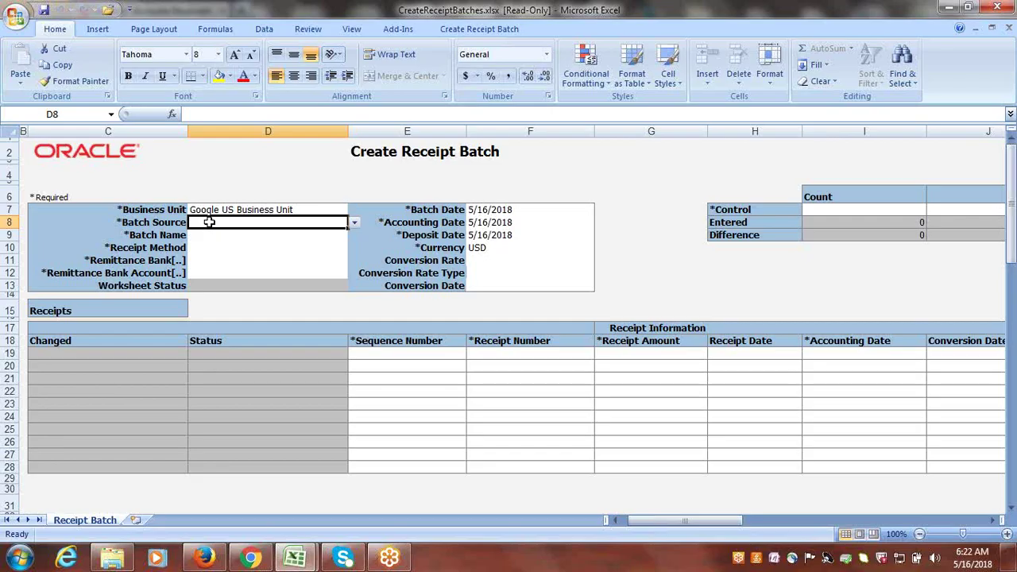
left_click(355, 224)
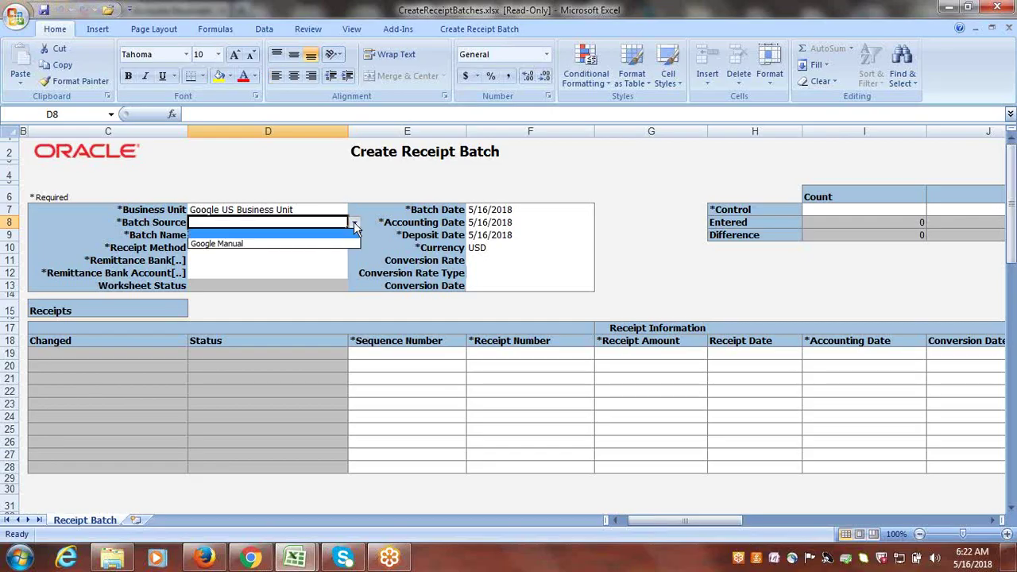
left_click(264, 243)
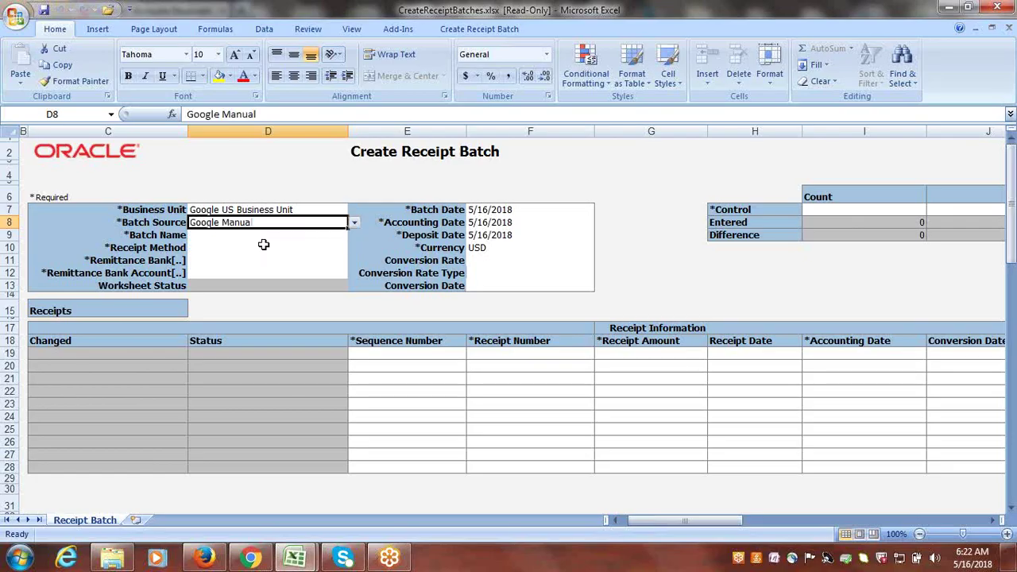
left_click(224, 237)
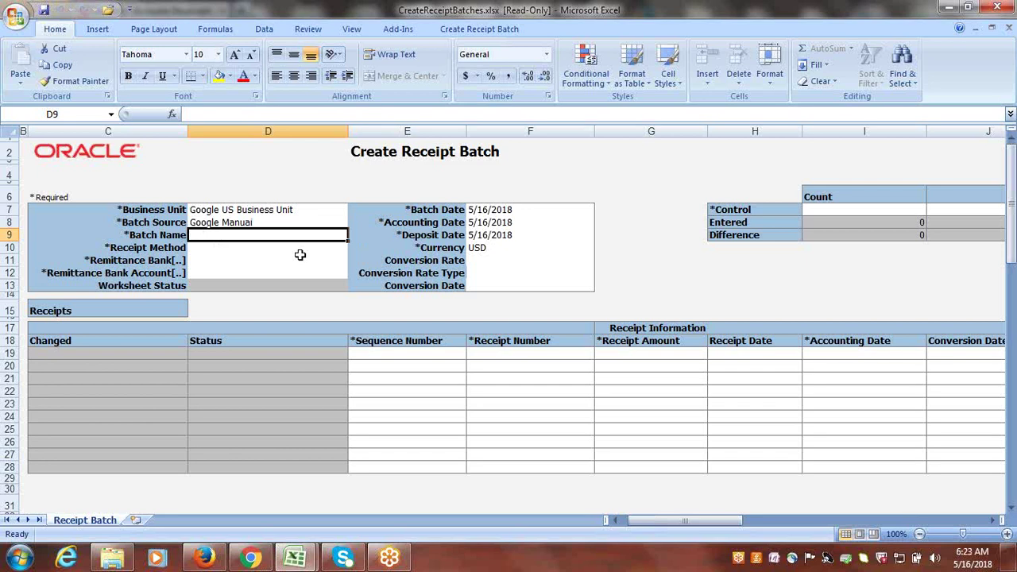
type("Google")
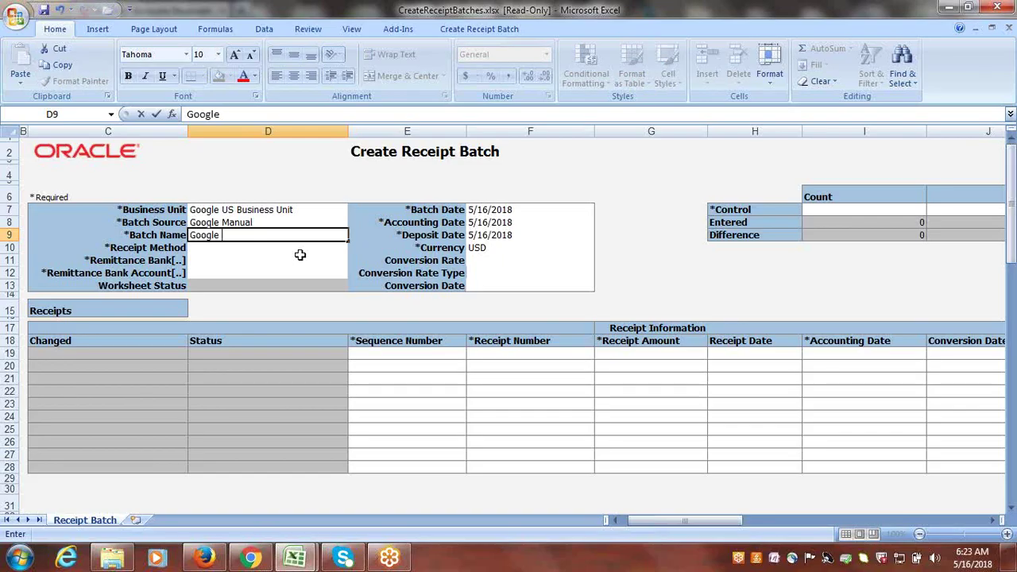
type(" Receipts")
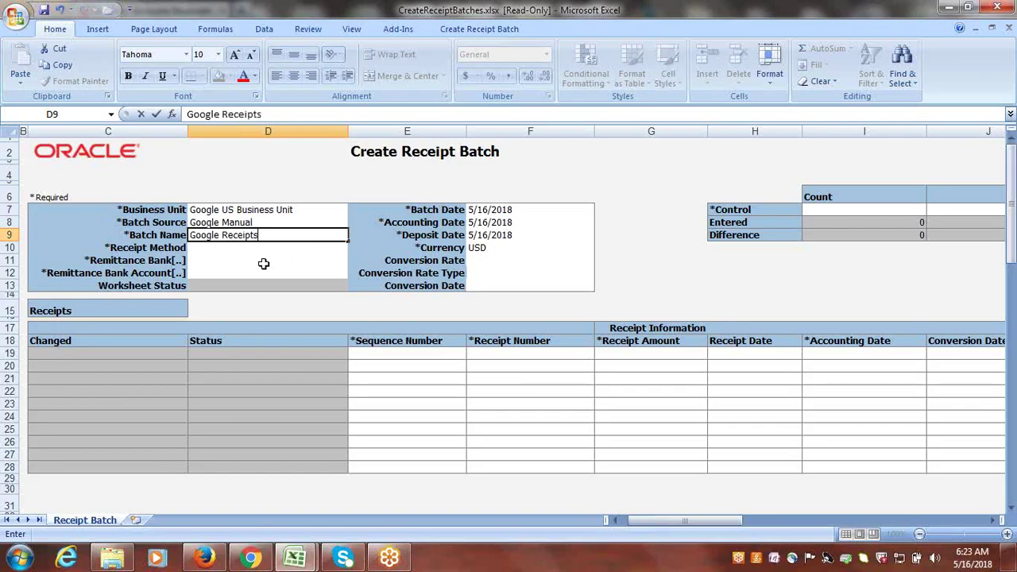
key("Return")
- Choose Google Check as receipt method and Google Bank as remittance bank
left_click(349, 248)
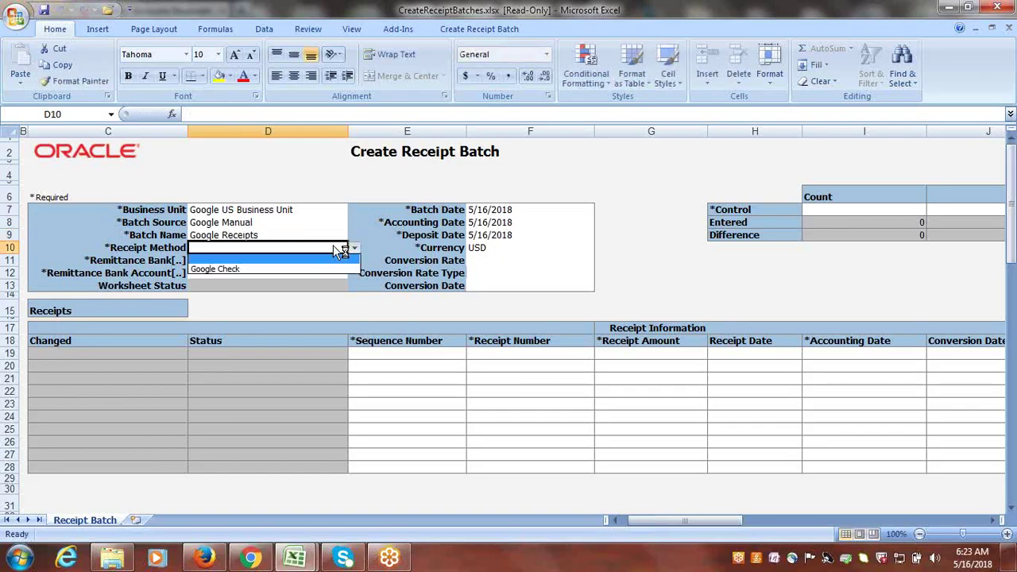
left_click(273, 269)
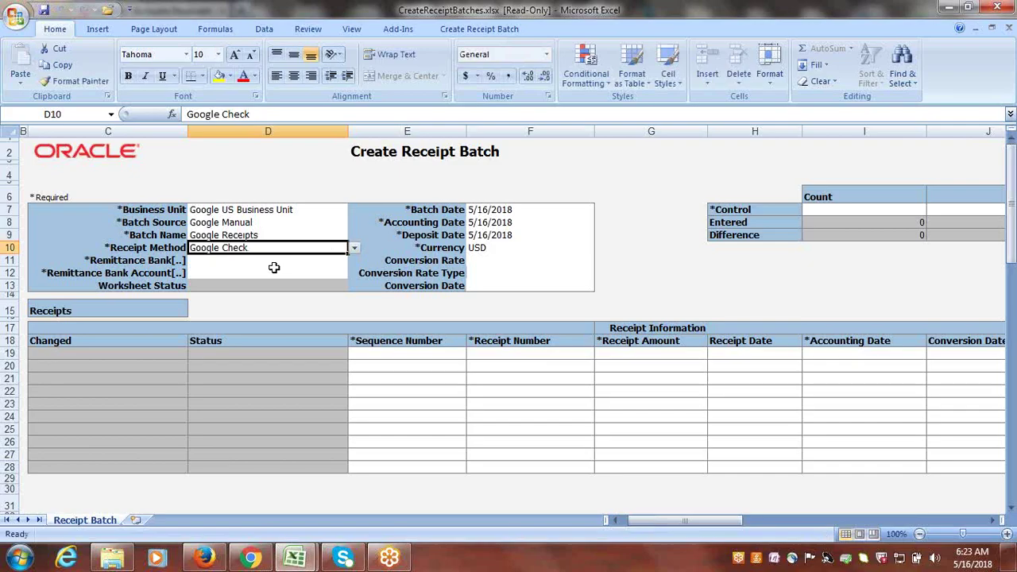
left_click(224, 263)
double_click(224, 263)
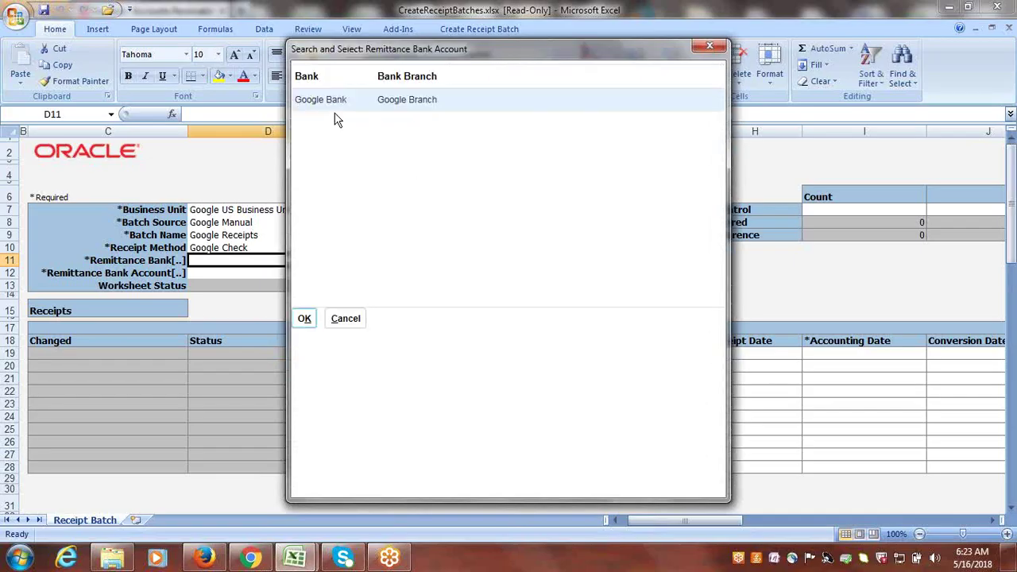
left_click(305, 320)
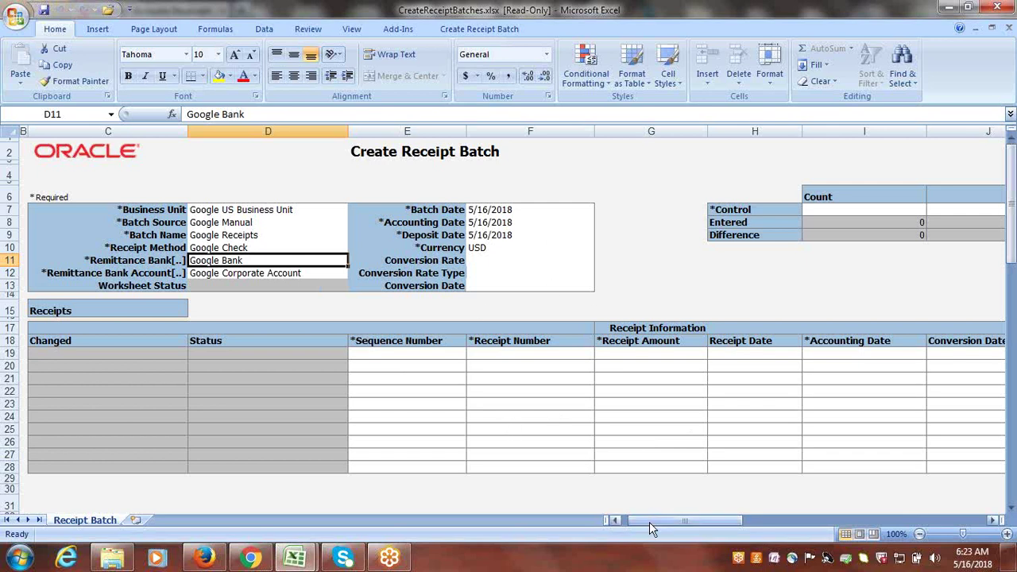
left_click_drag(649, 522, 667, 535)
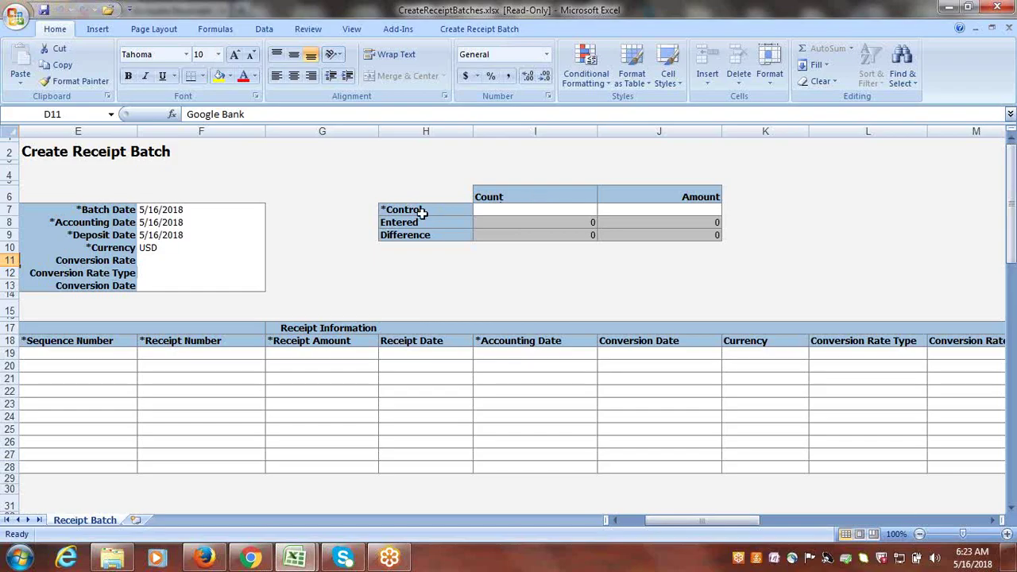
- Enter a batch control count of 2 and control amount of 30000
left_click(542, 211)
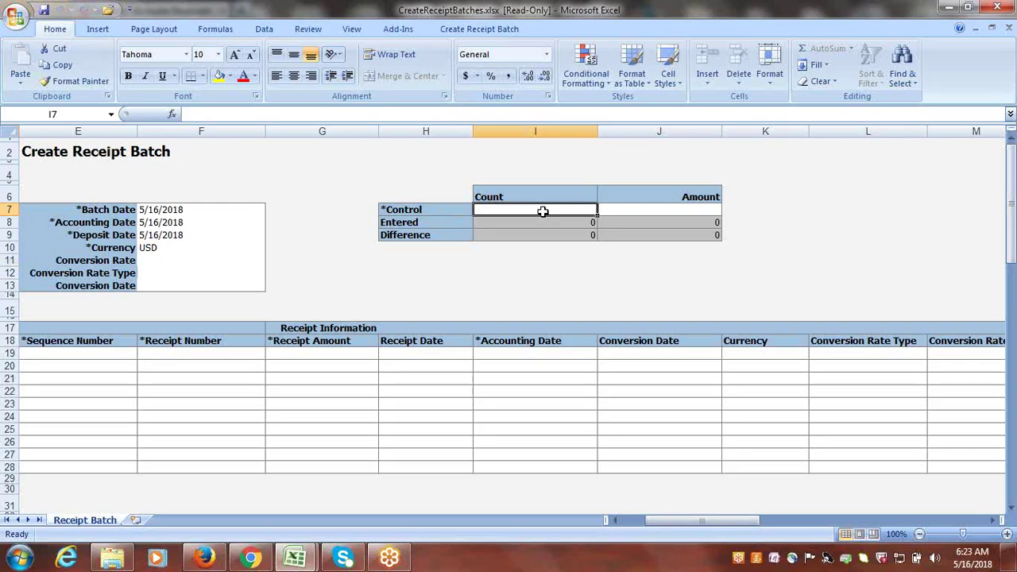
type("2")
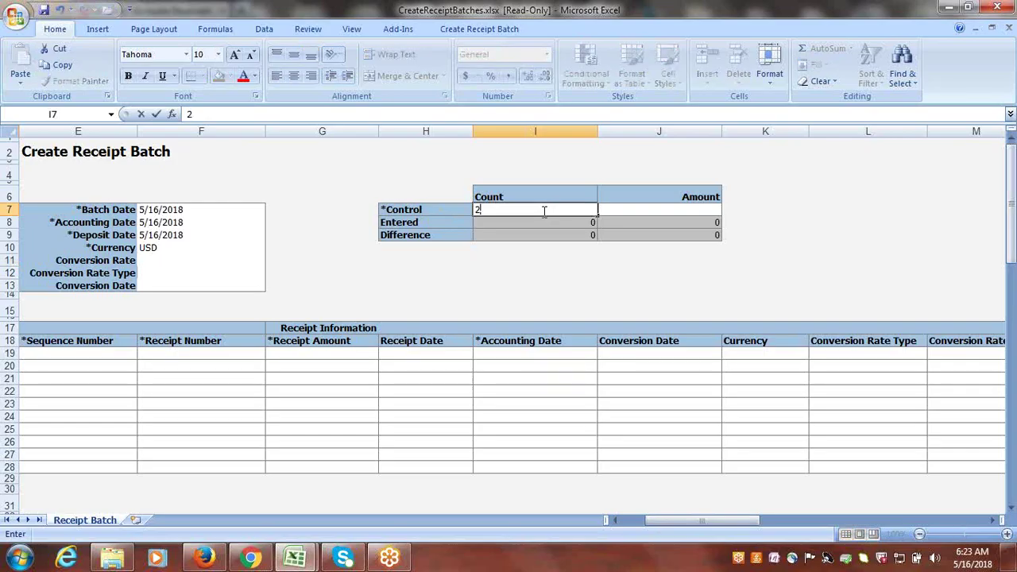
key("Tab")
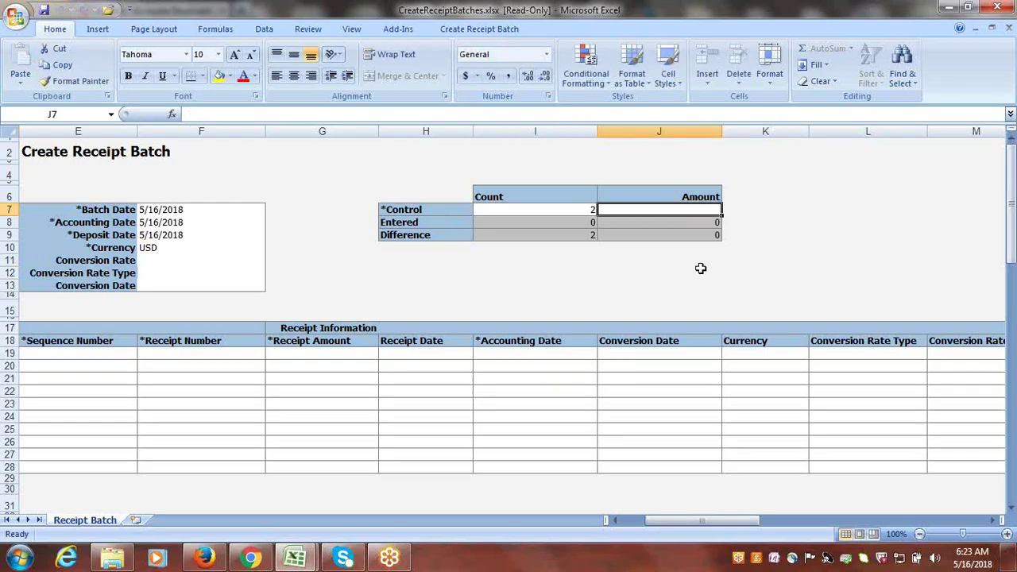
type("30000")
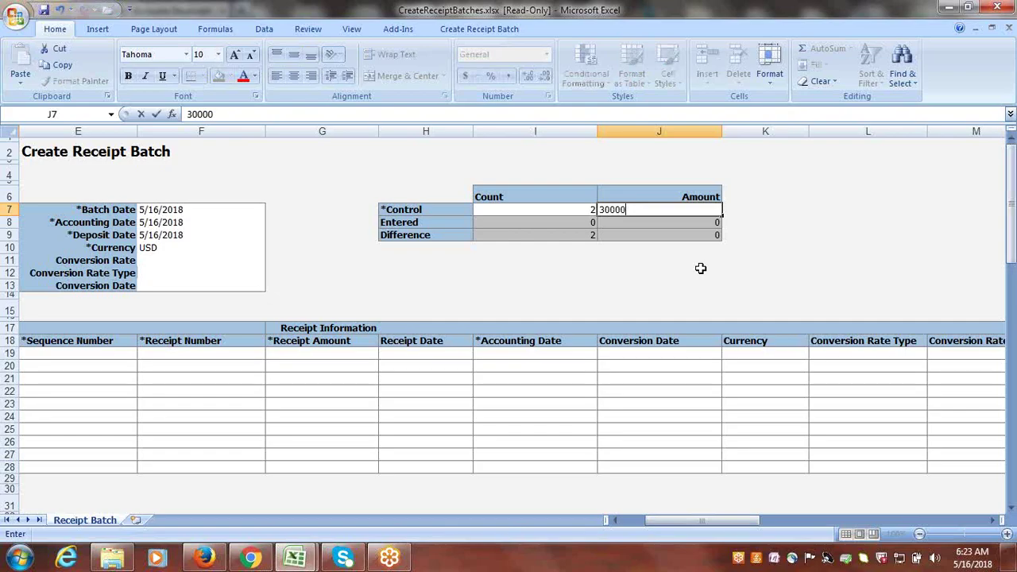
key("Tab")
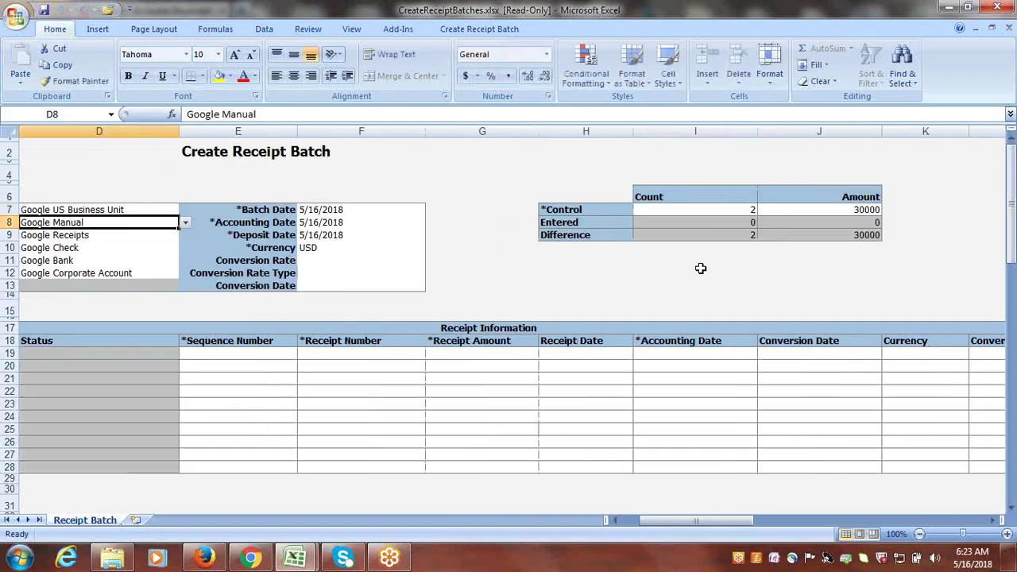
left_click_drag(711, 521, 686, 529)
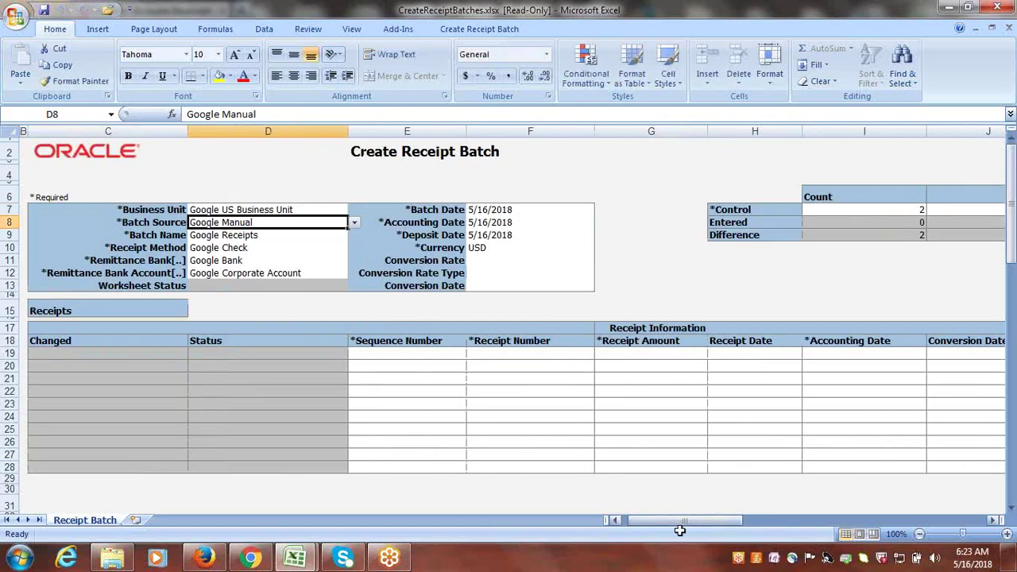
- Start receipt row 19 with sequence 1, receipt number ADFDI-1 and amount 20,000
left_click(435, 356)
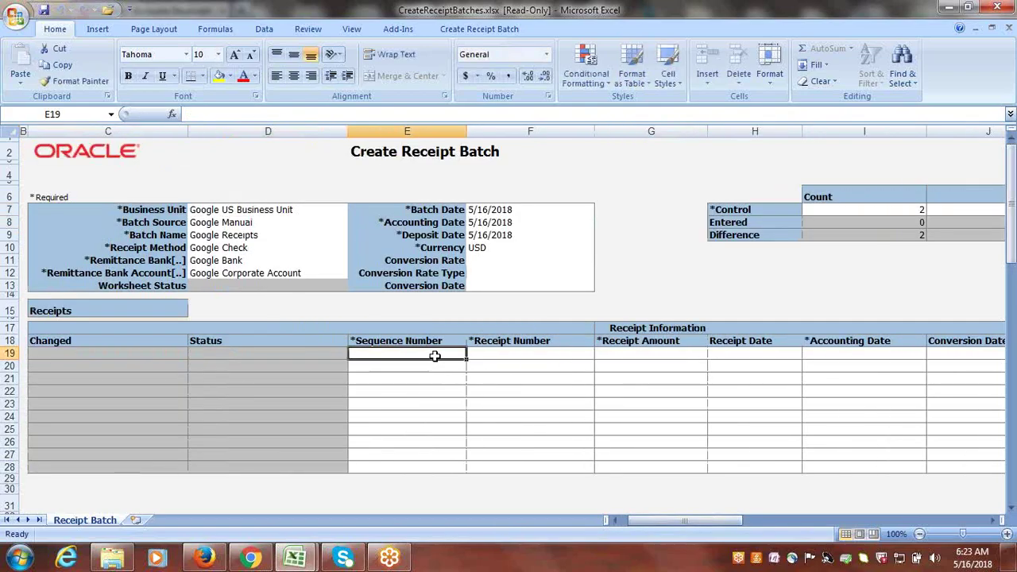
type("1")
key("Tab")
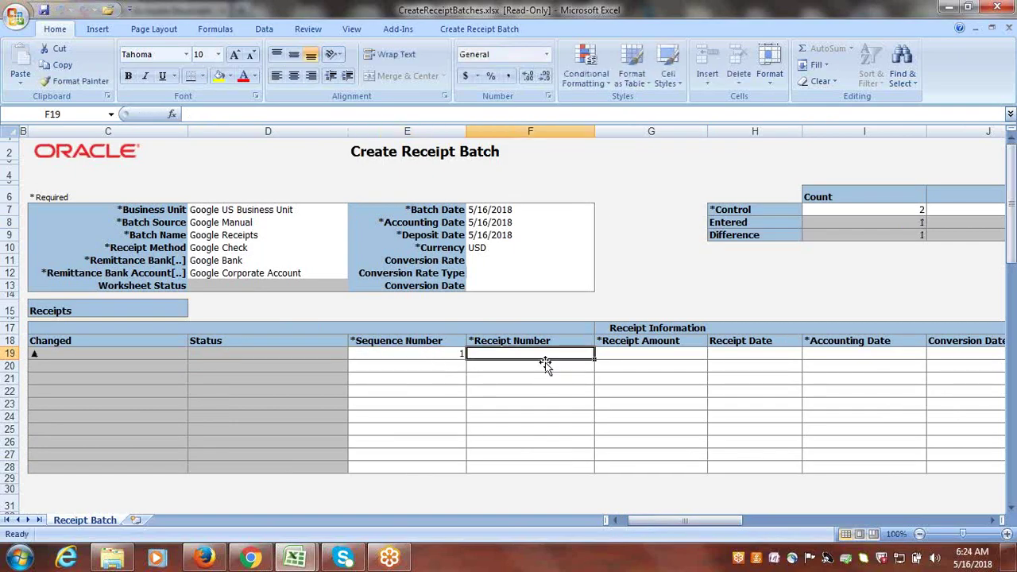
type("A")
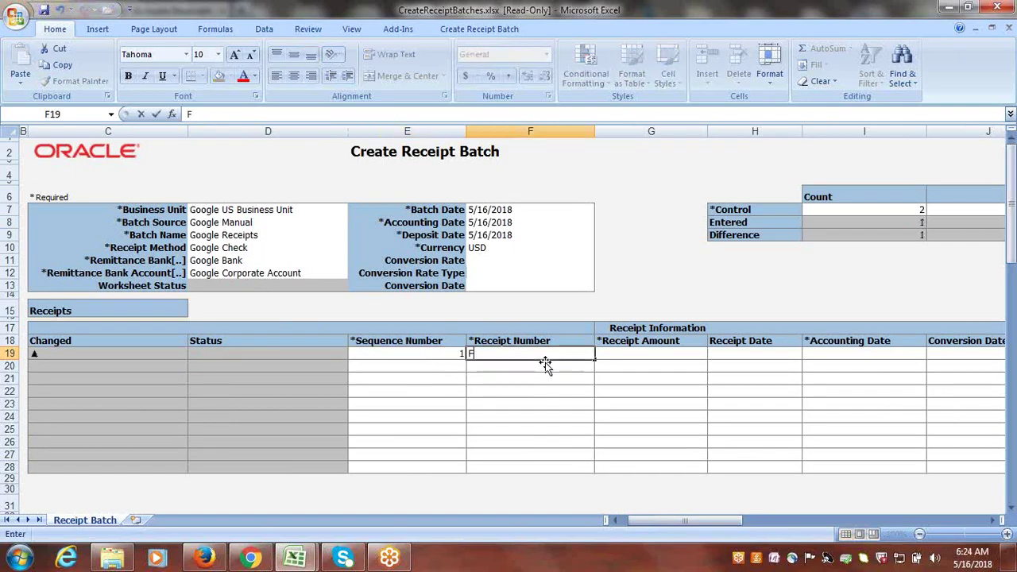
type("DFDI-")
type("1")
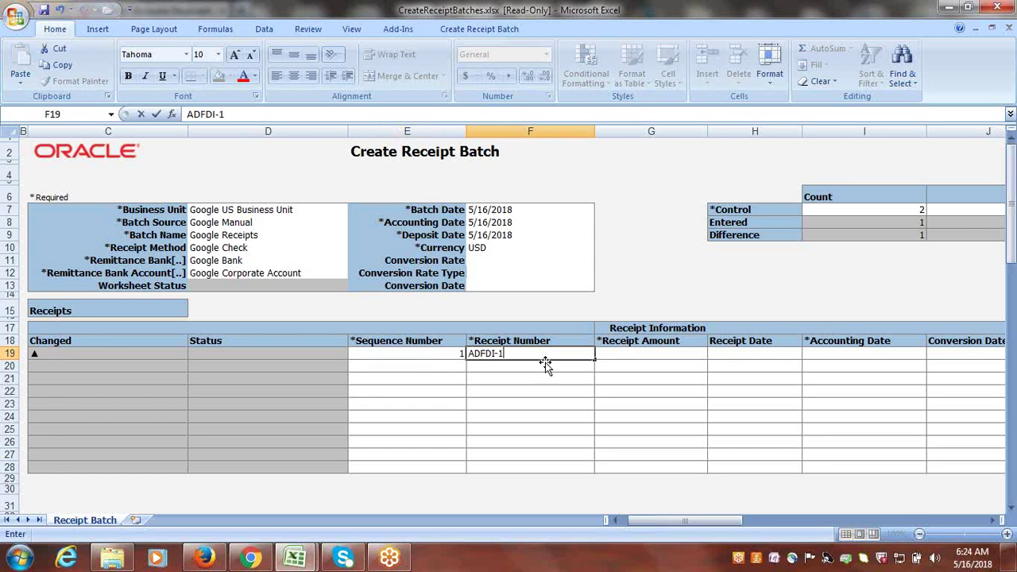
key("Tab")
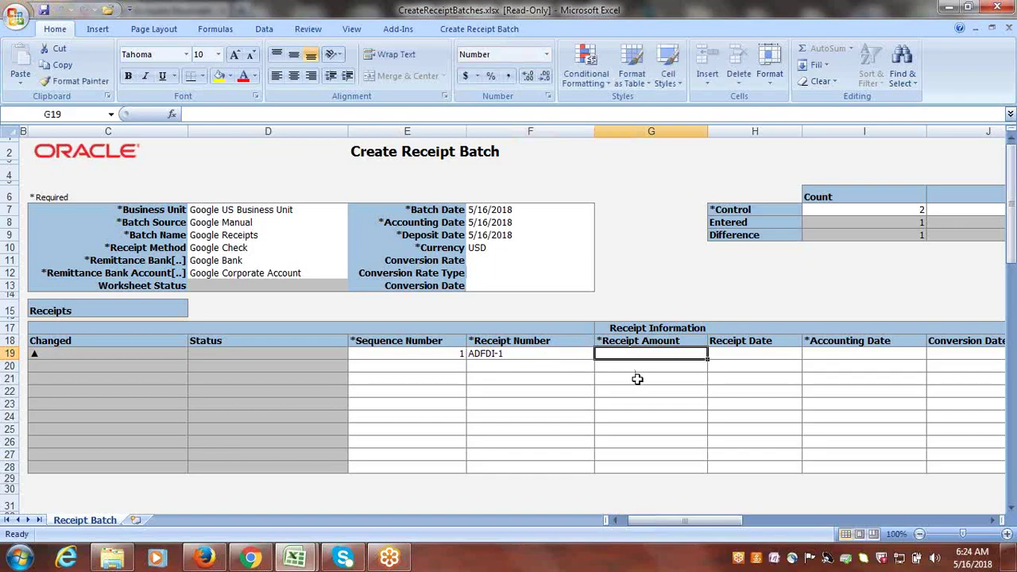
type("20")
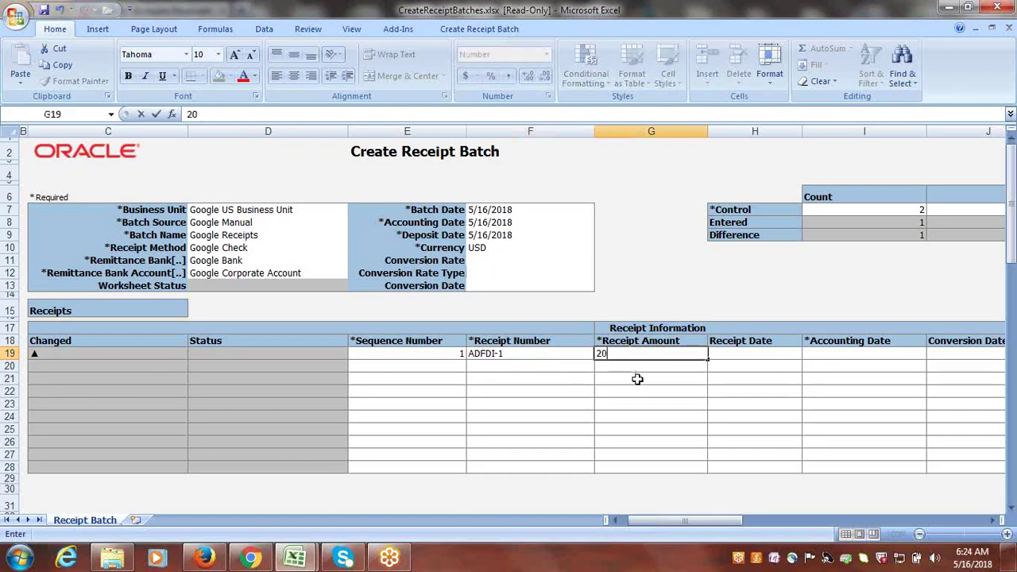
key("Tab")
key("Tab")
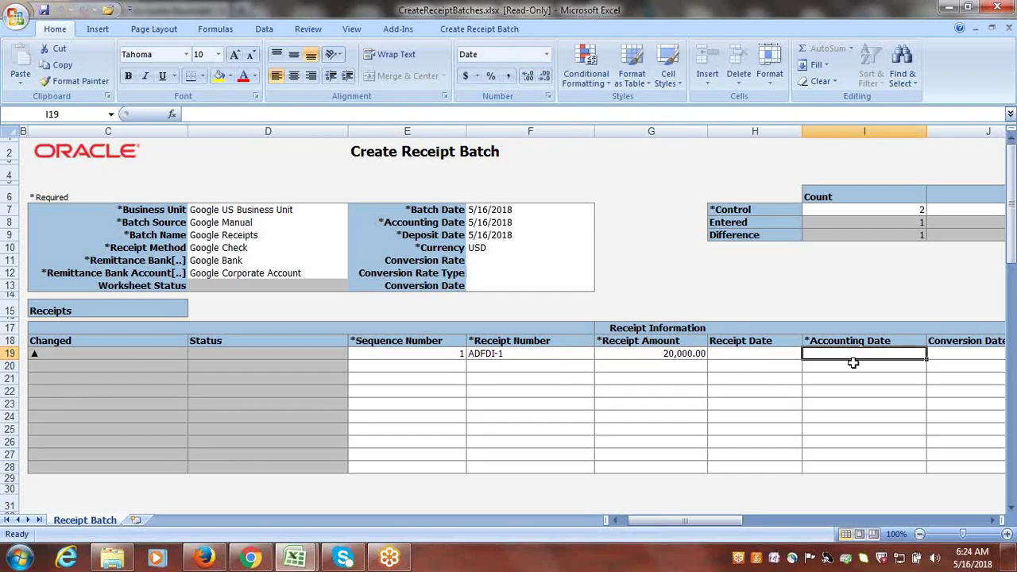
- Copy the batch date 5/16/2018 into the first receipt's accounting date I19
left_click(516, 210)
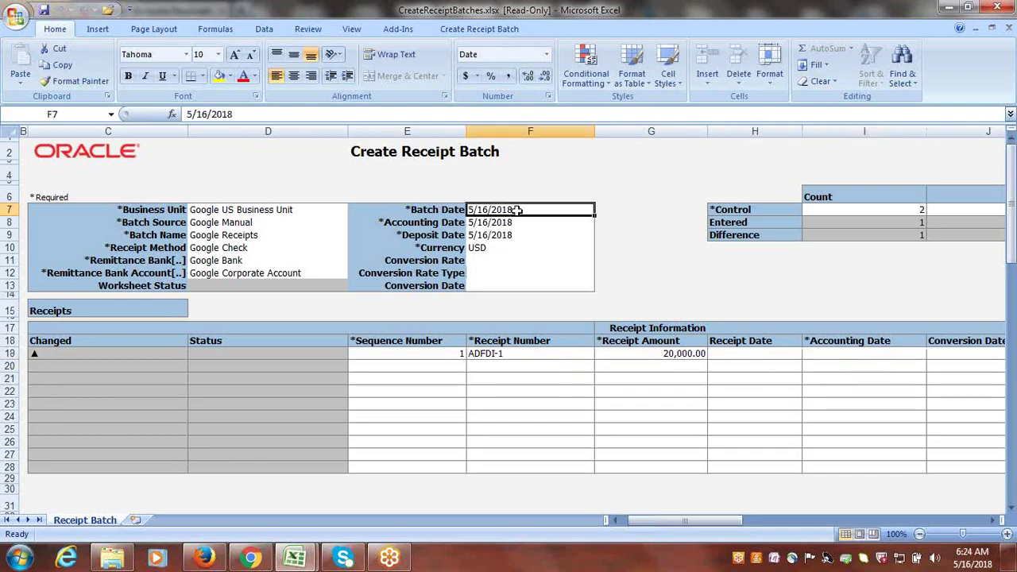
key("ctrl+c")
left_click(817, 354)
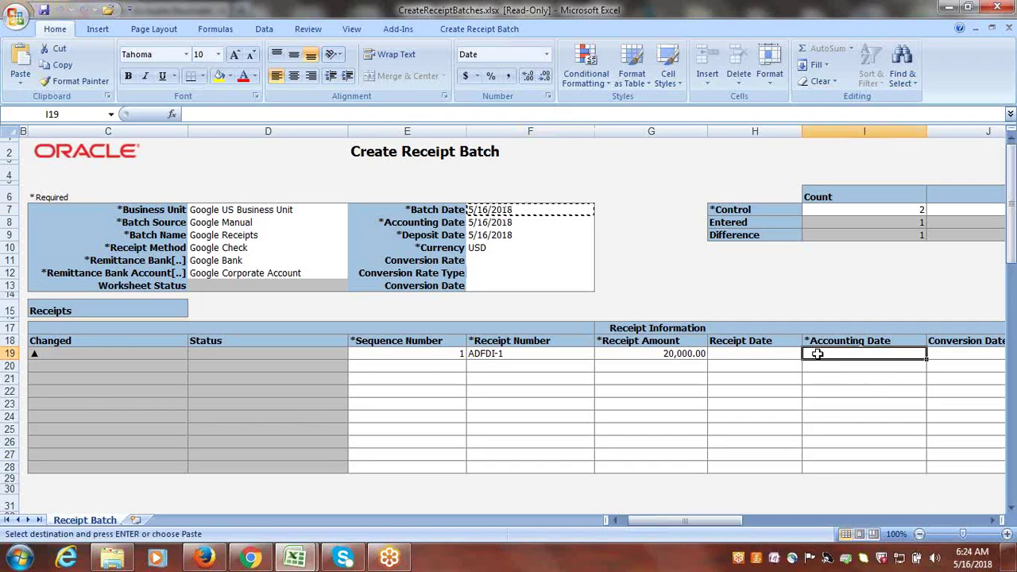
key("Return")
key("Tab")
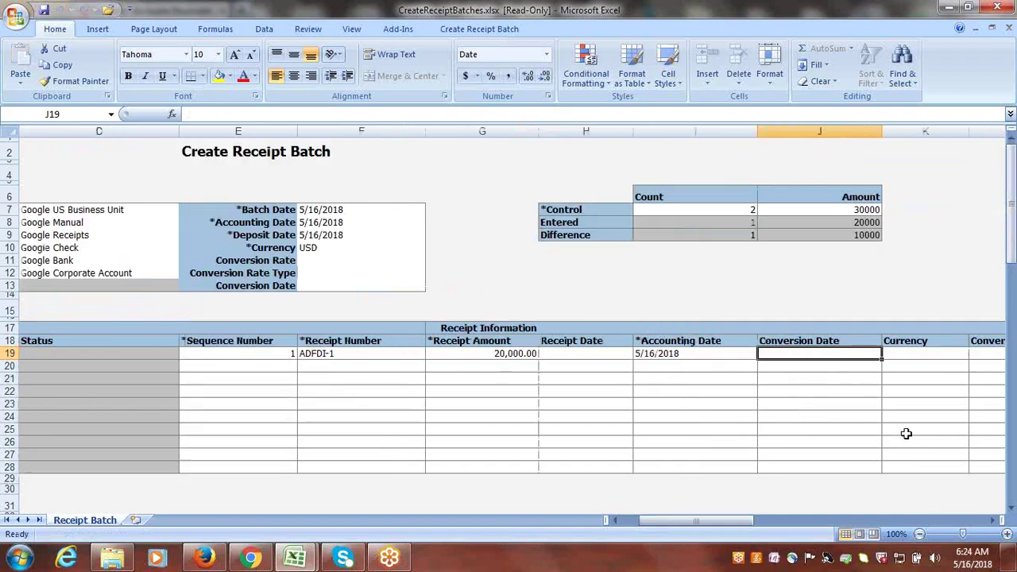
key("Tab")
key("Tab")
key("Tab")
key("Tab")
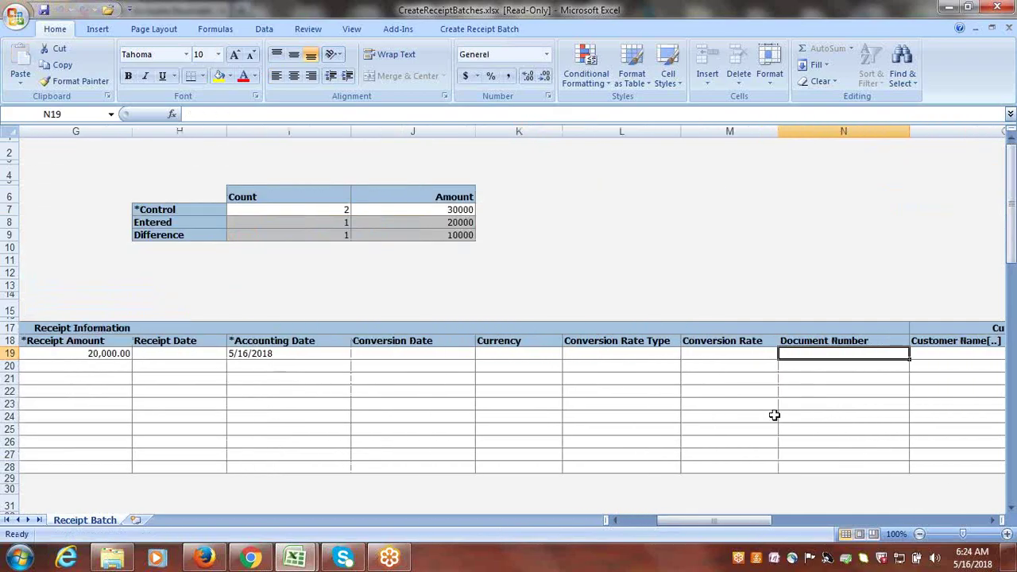
- Set the first receipt's currency in K19 to USD
left_click(511, 354)
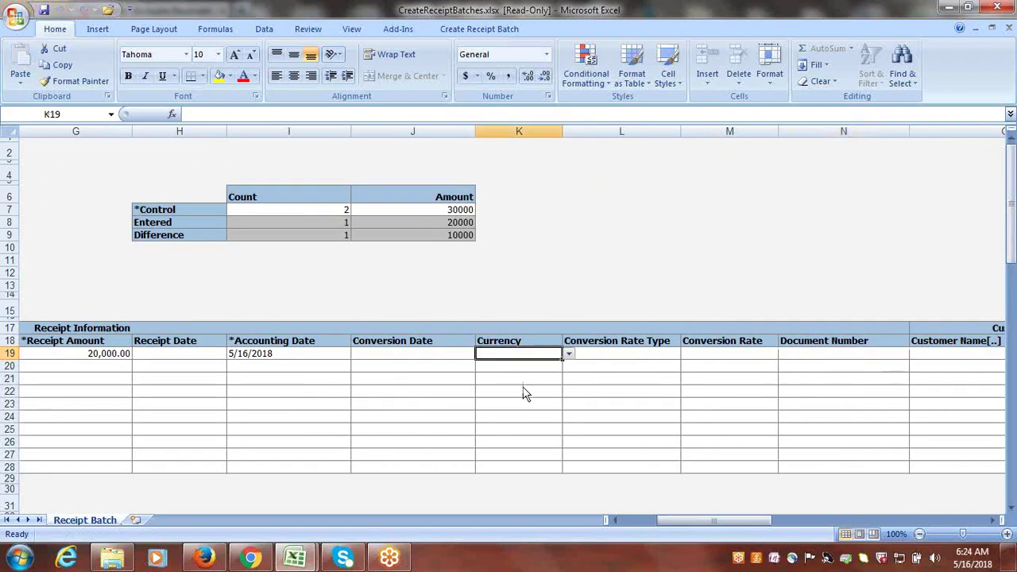
left_click_drag(705, 521, 682, 524)
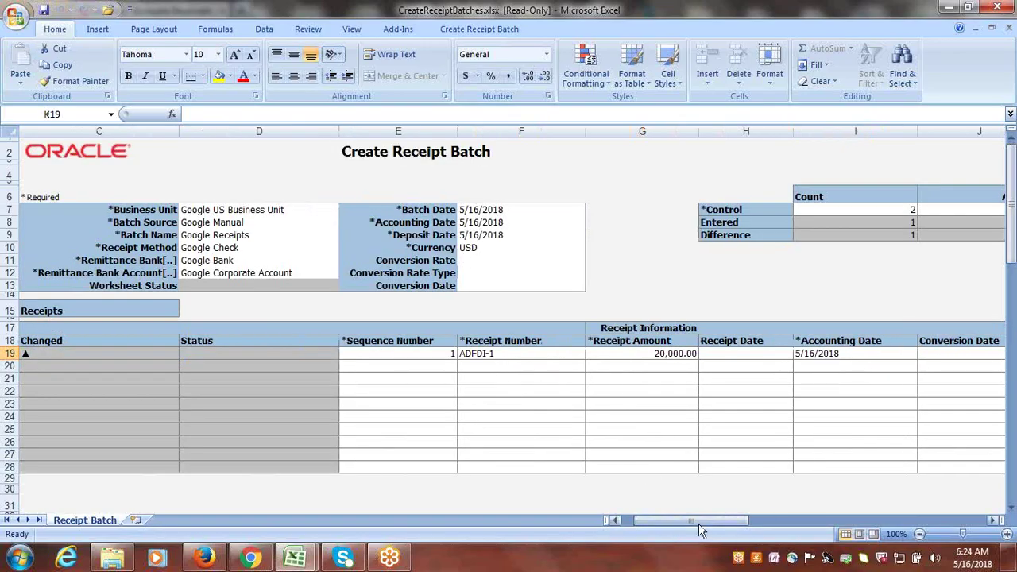
left_click_drag(698, 524, 726, 527)
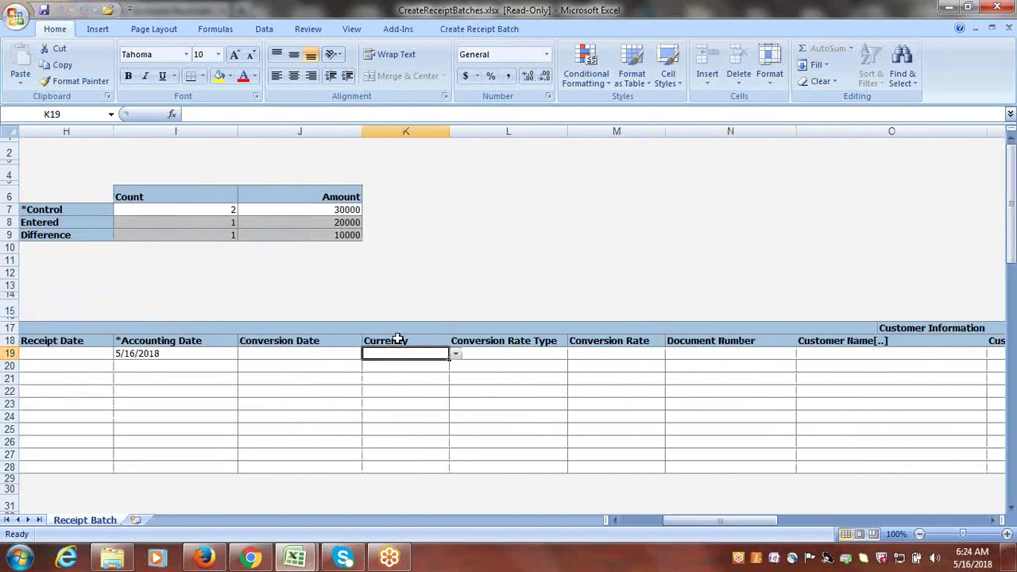
left_click(456, 355)
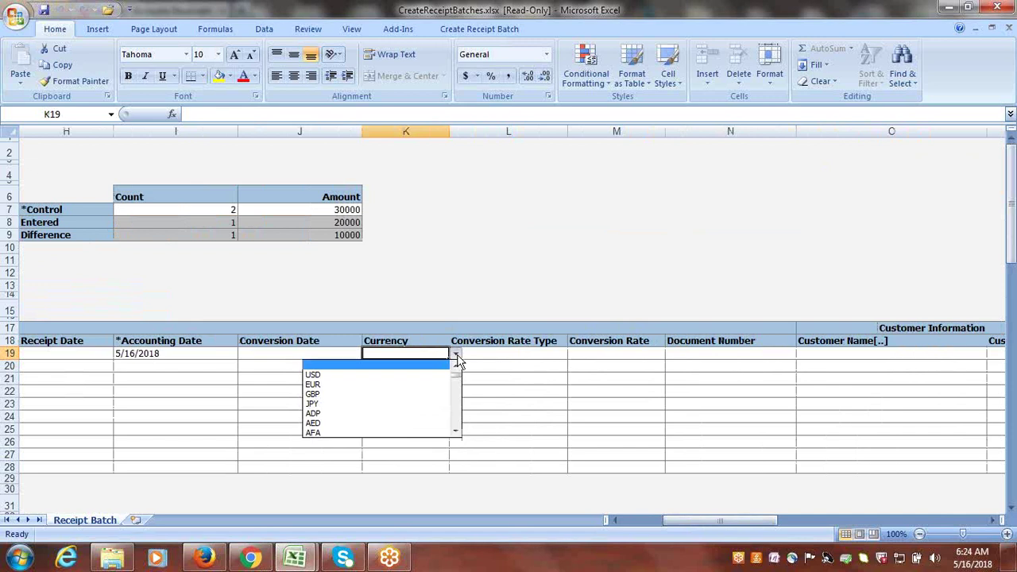
left_click(375, 374)
key("Tab")
key("Tab")
key("Tab")
key("Tab")
key("Tab")
key("Tab")
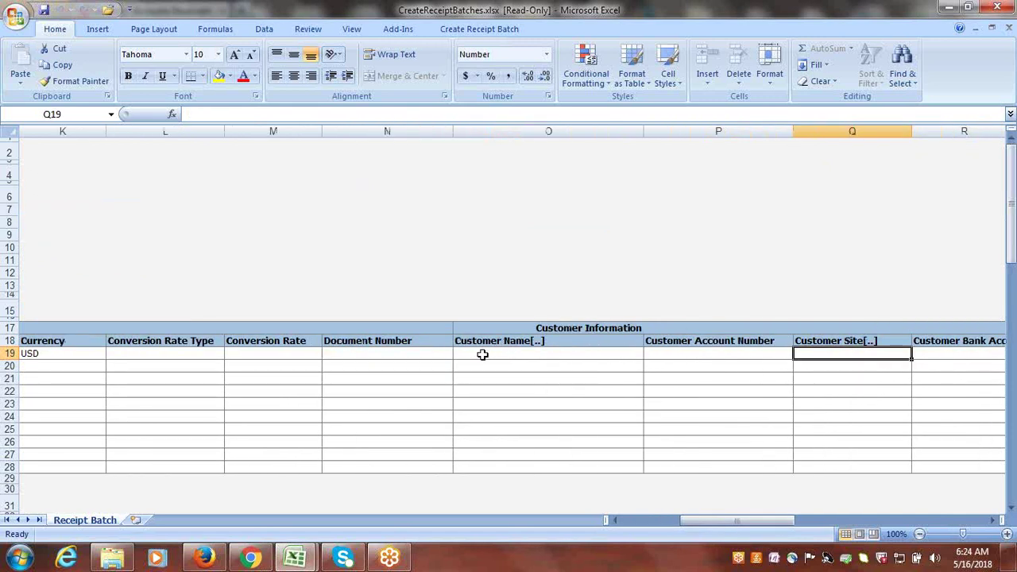
- Search the customer lookup and assign Google Customer-1 to the first receipt
double_click(485, 353)
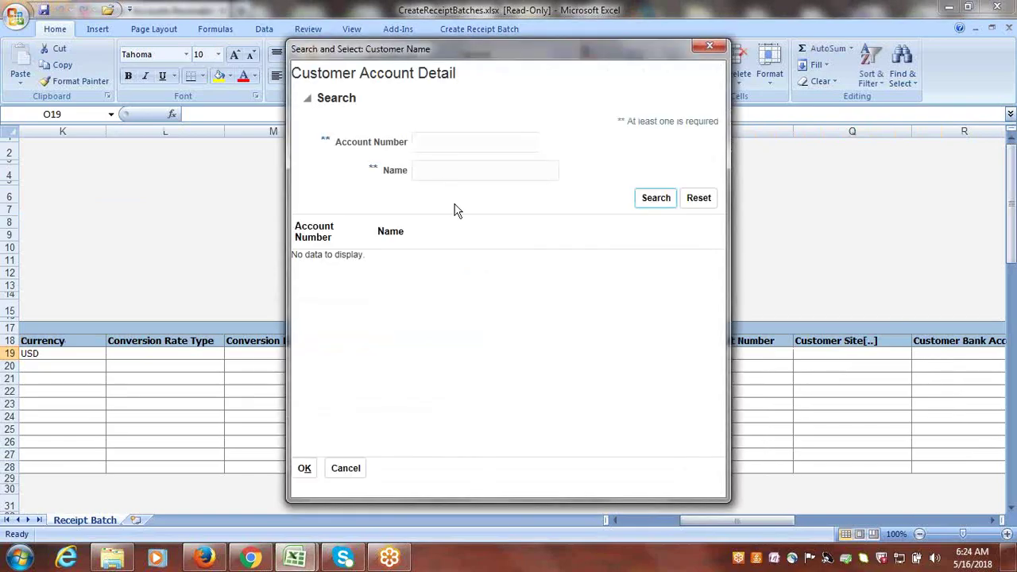
left_click(443, 168)
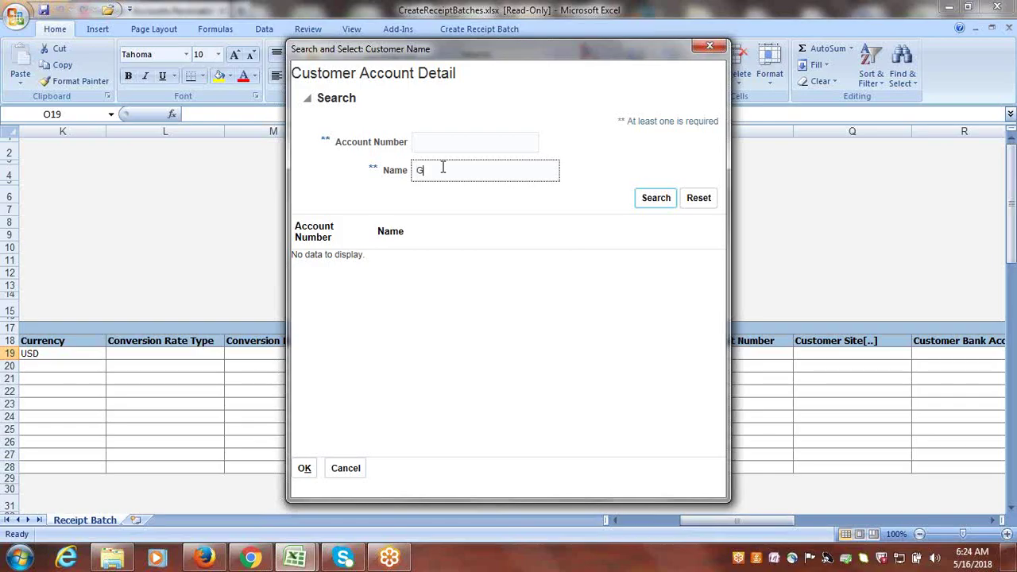
left_click(661, 204)
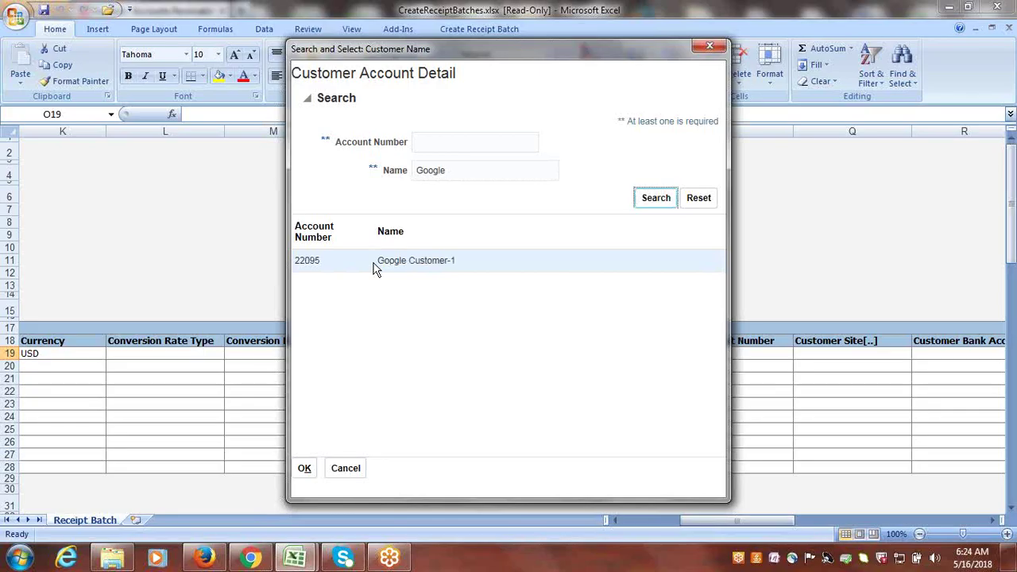
left_click(318, 263)
left_click(307, 470)
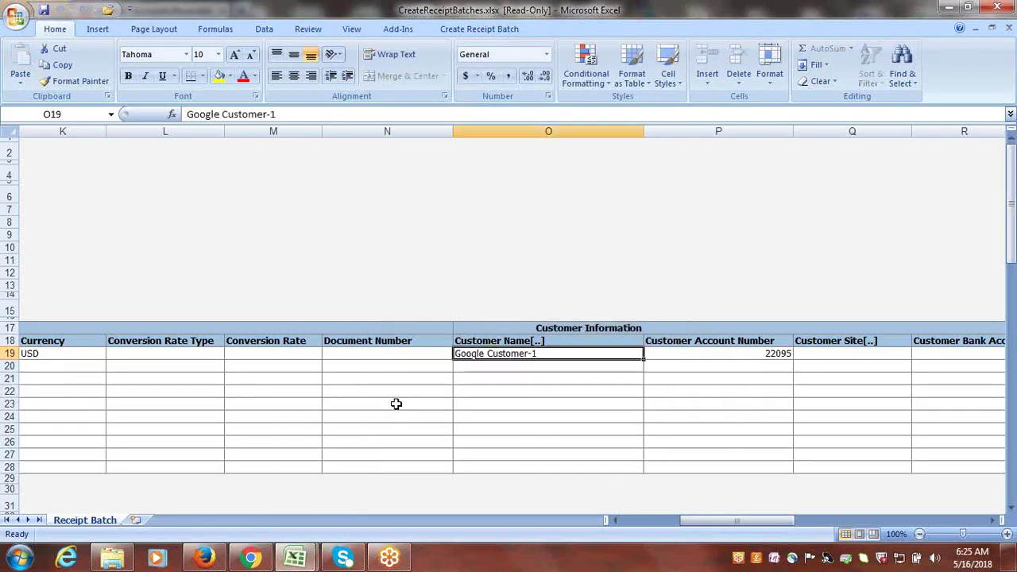
- Select the primary Google Address site as the first receipt's customer site
left_click(834, 354)
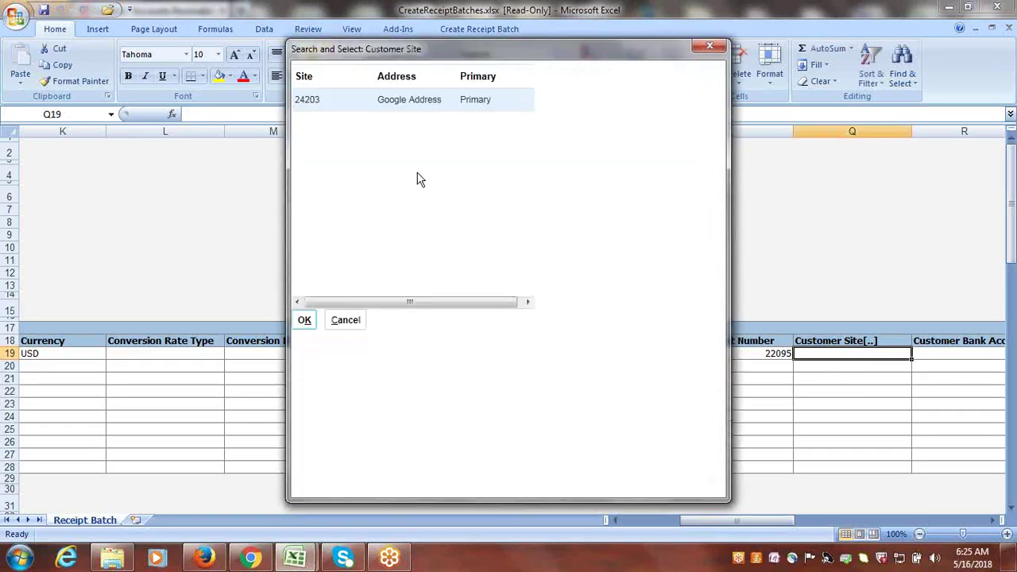
left_click(305, 320)
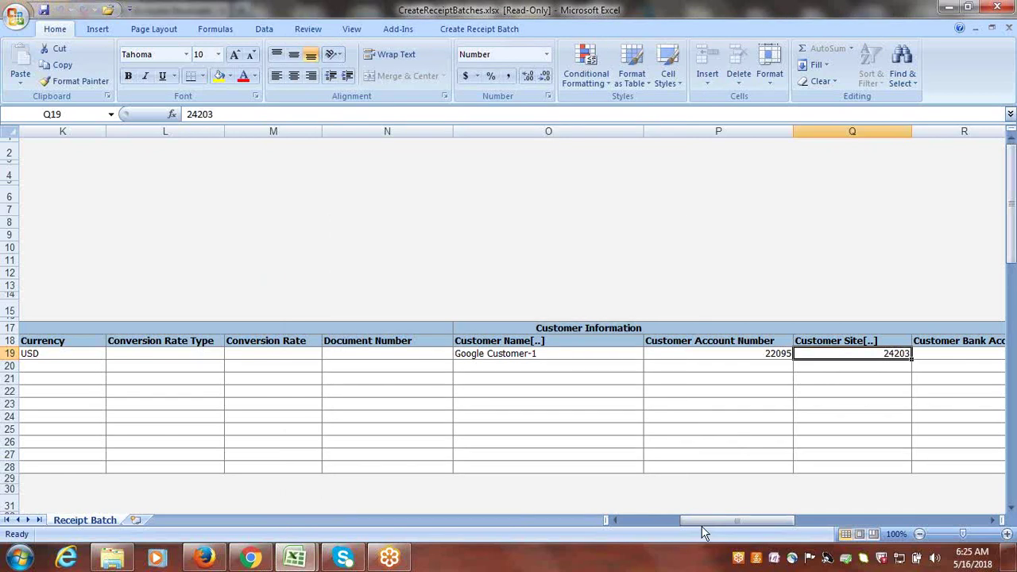
mouse_move(707, 525)
left_mouse_down()
mouse_move(740, 529)
mouse_move(715, 530)
left_mouse_up()
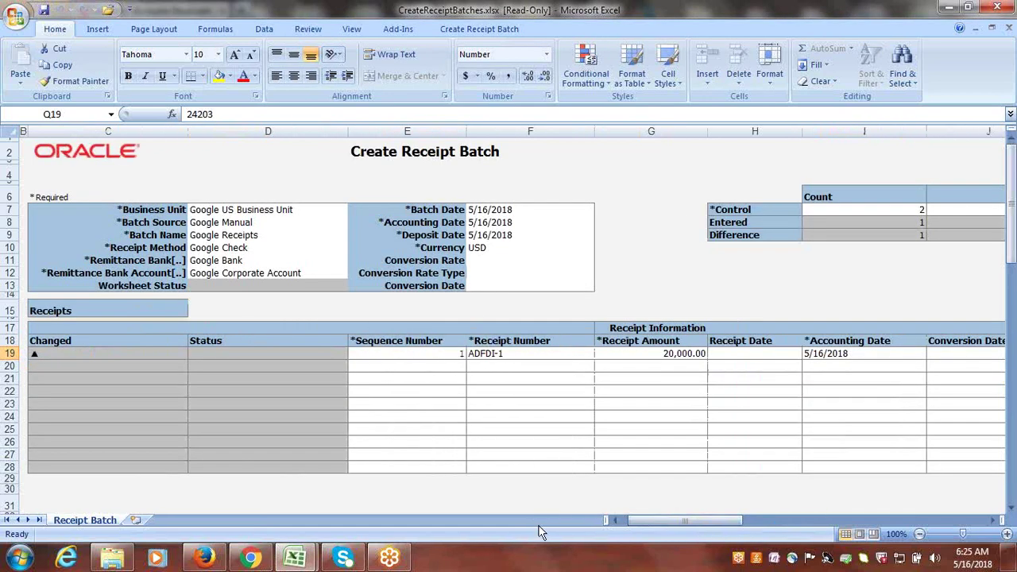
- Add a second receipt row with sequence 2, receipt number ADFDI-2 and amount 10,000
left_click(442, 364)
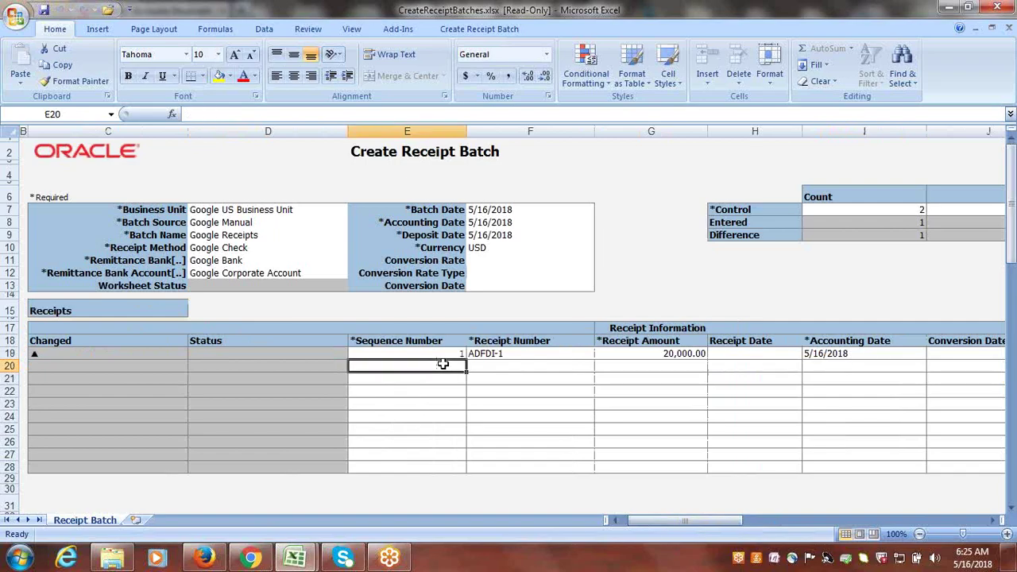
type("2")
key("Tab")
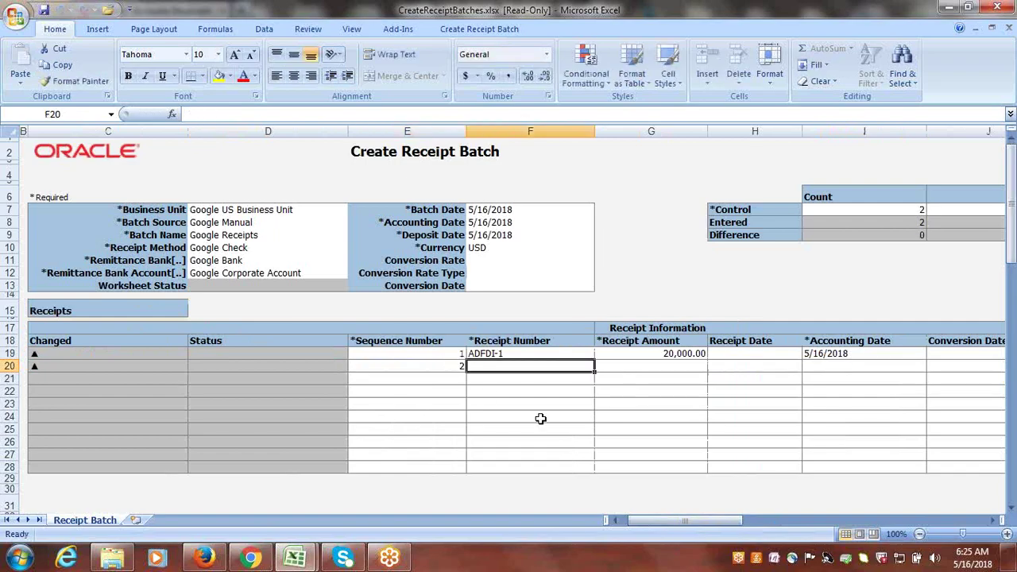
type("A")
left_click(518, 367)
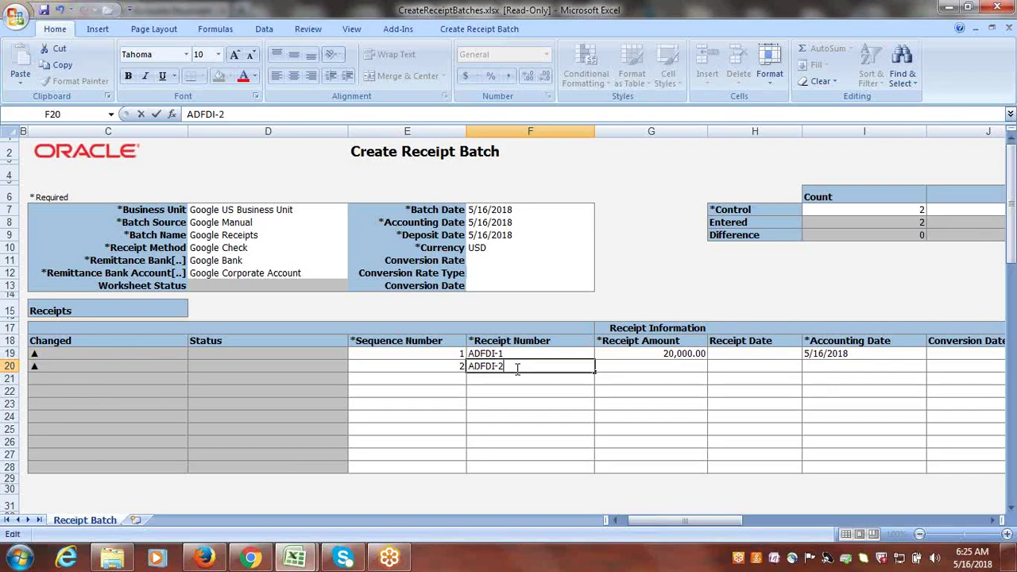
key("Tab")
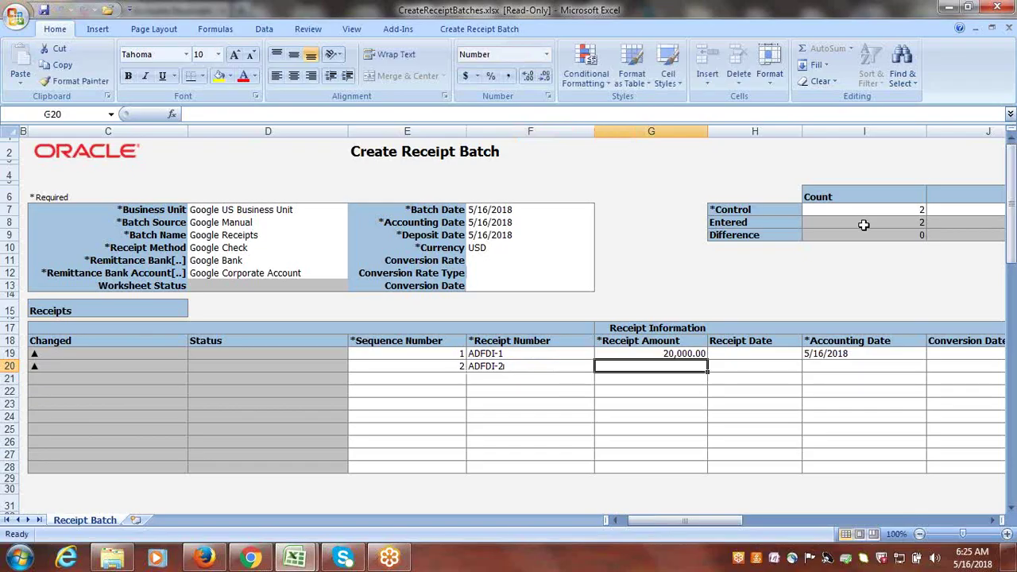
type("10000")
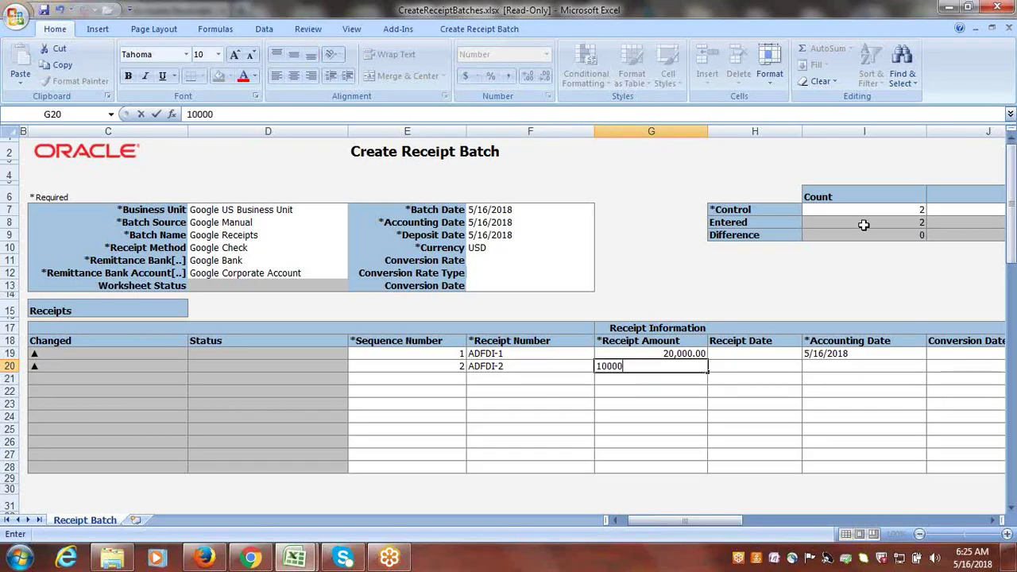
key("Tab")
key("Tab")
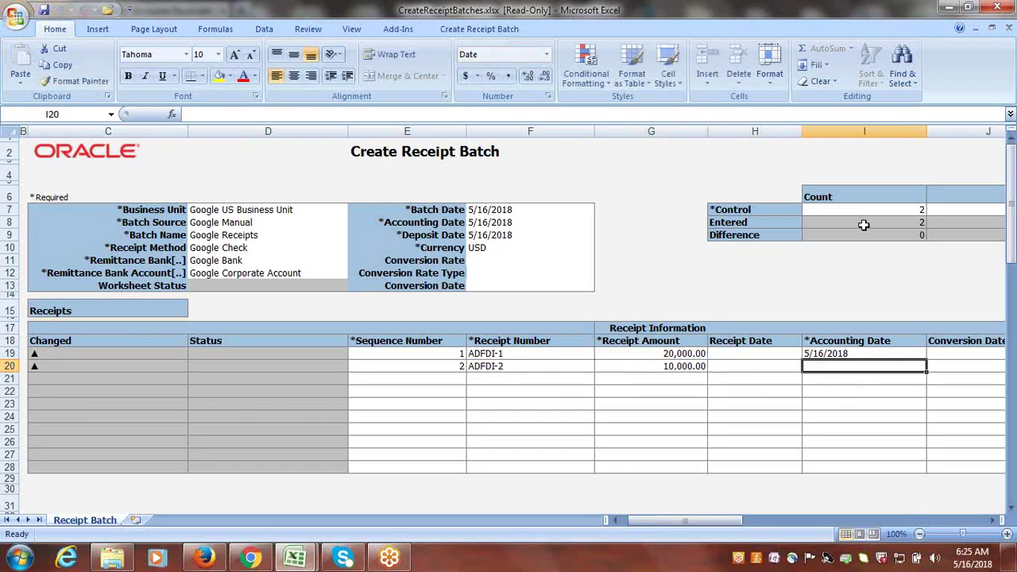
- Give the second receipt accounting date 5/16/2018 and currency USD
left_click(898, 354)
key("ctrl+c")
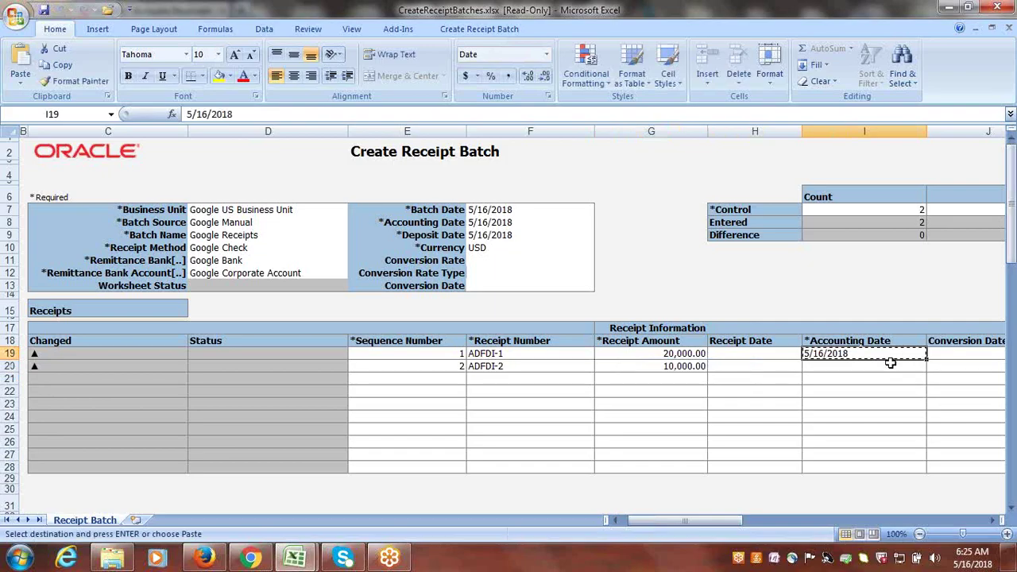
left_click(878, 370)
key("Return")
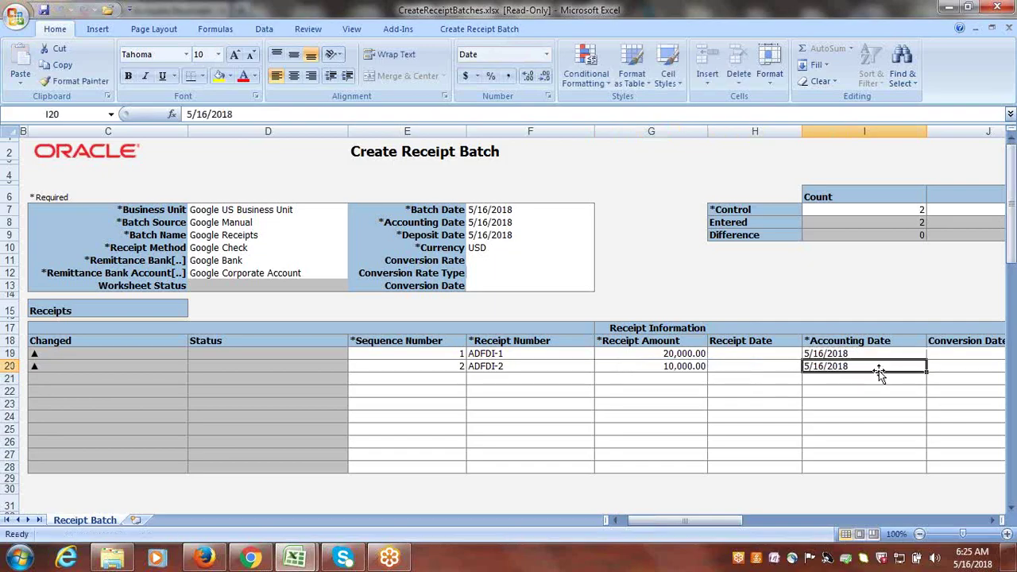
key("Tab")
key("Tab")
left_click(975, 366)
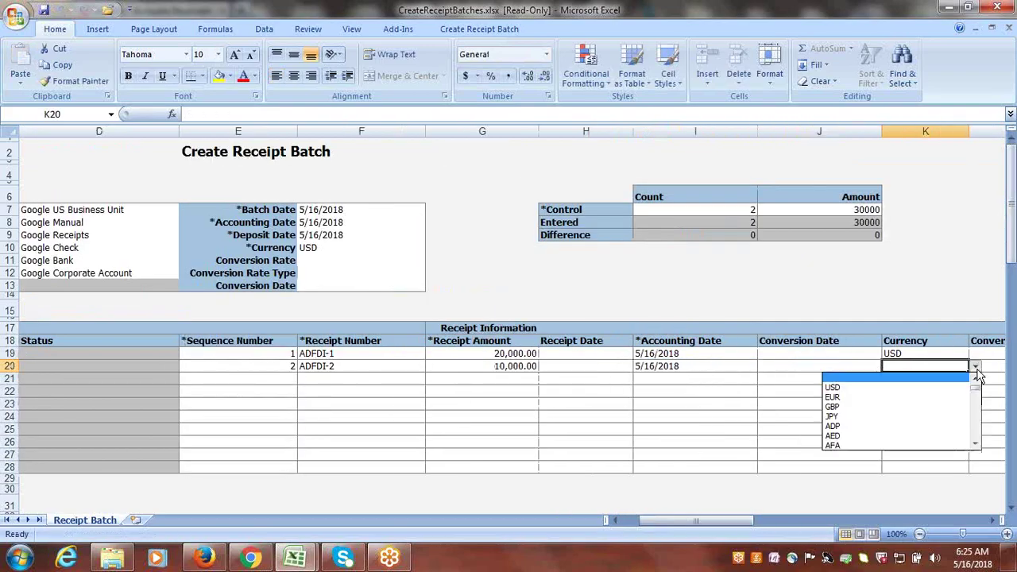
left_click(882, 386)
key("Tab")
key("Tab")
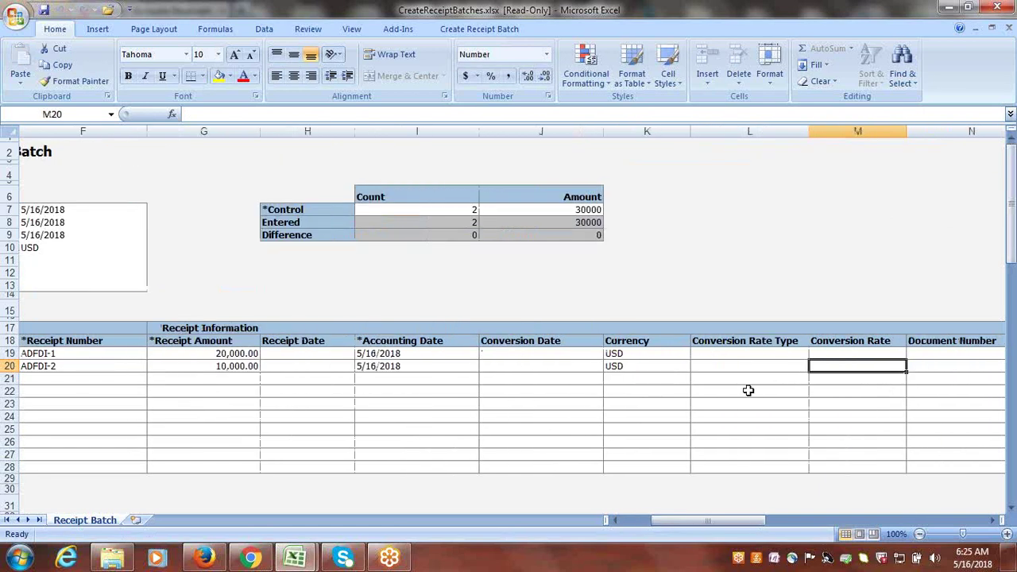
- Copy row 19's customer name, account number and site into row 20
key("Tab")
key("Tab")
key("Tab")
key("Tab")
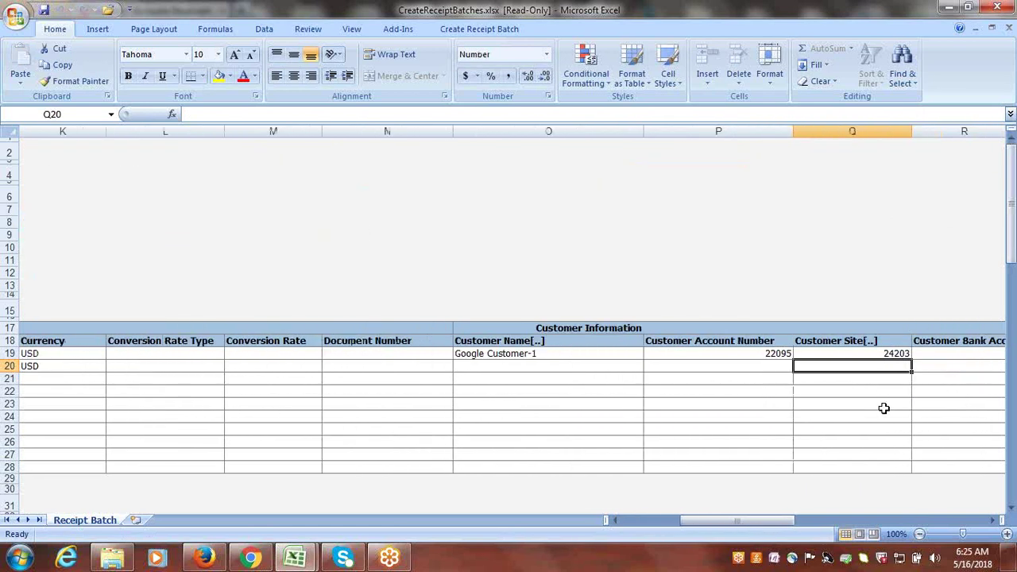
left_click_drag(511, 356, 829, 354)
key("ctrl+c")
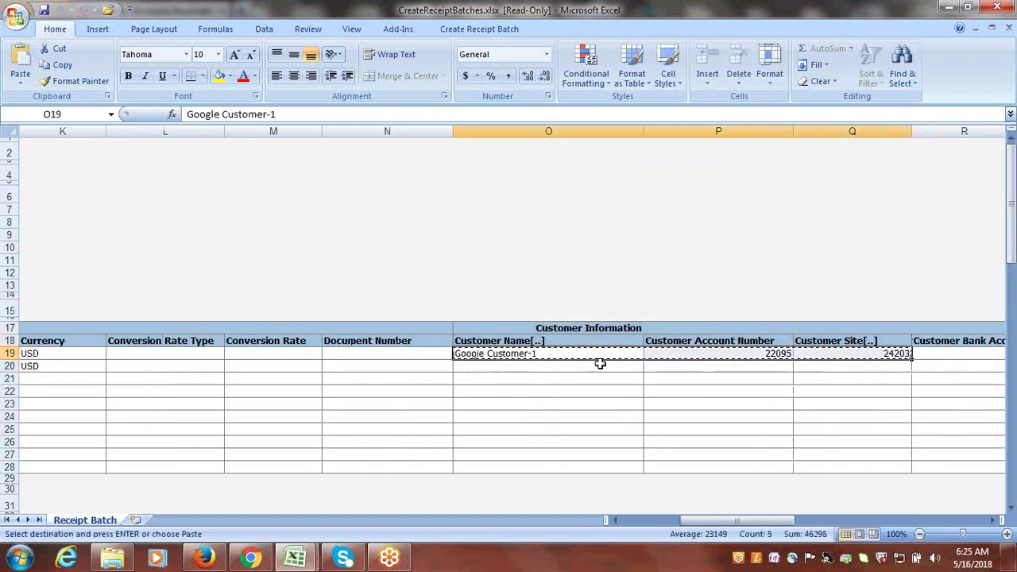
left_click_drag(560, 365, 837, 365)
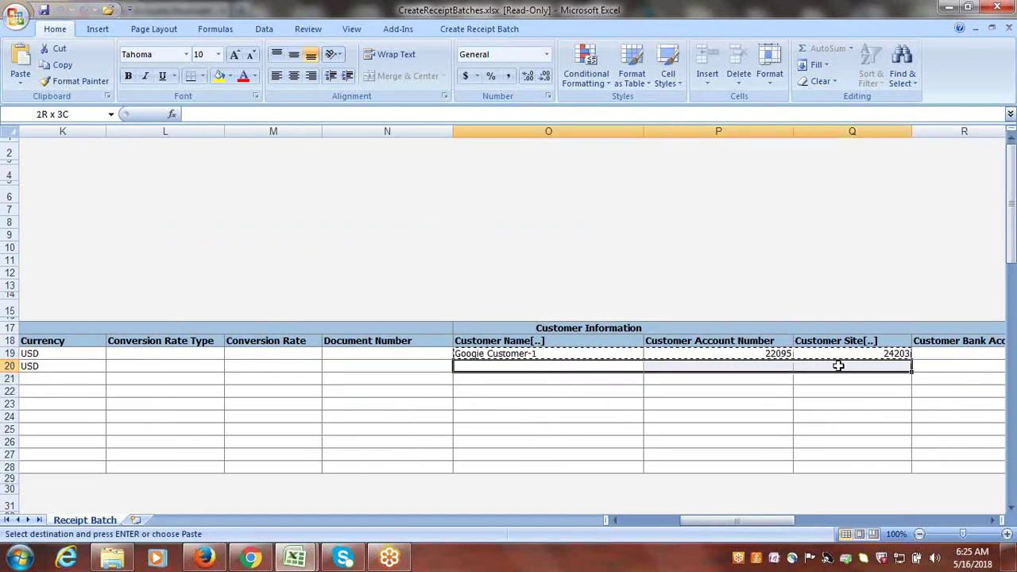
key("Return")
left_click(701, 284)
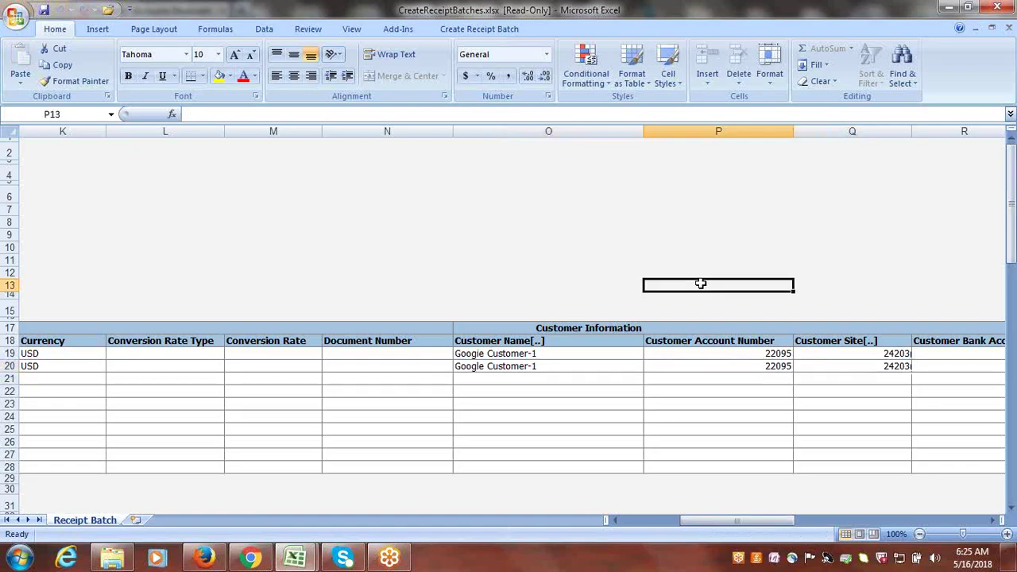
left_click_drag(708, 522, 585, 520)
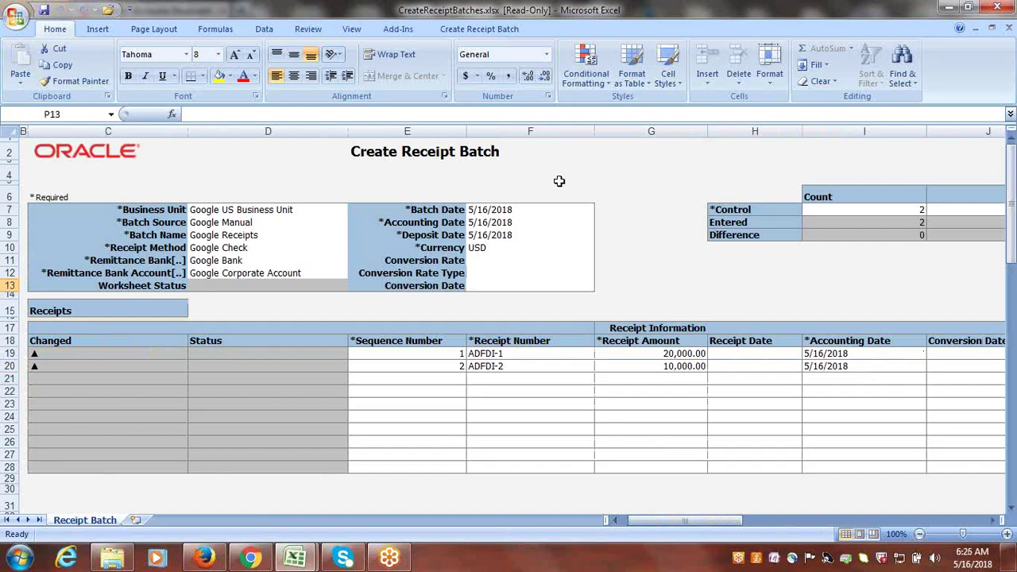
- Upload the Google Receipts batch to Oracle from the Create Receipt Batch ribbon, accepting the upload options
left_click(470, 29)
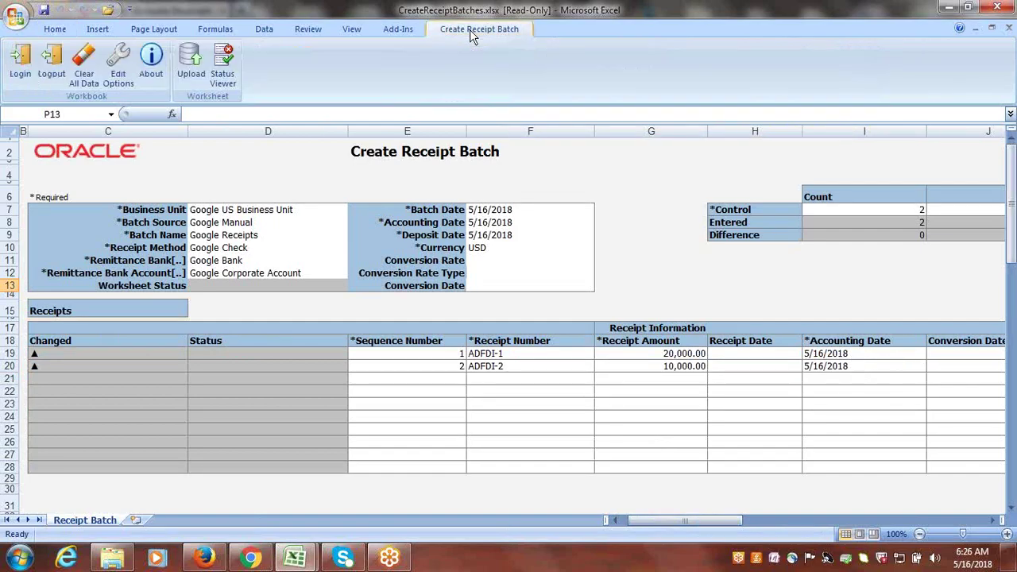
left_click(190, 70)
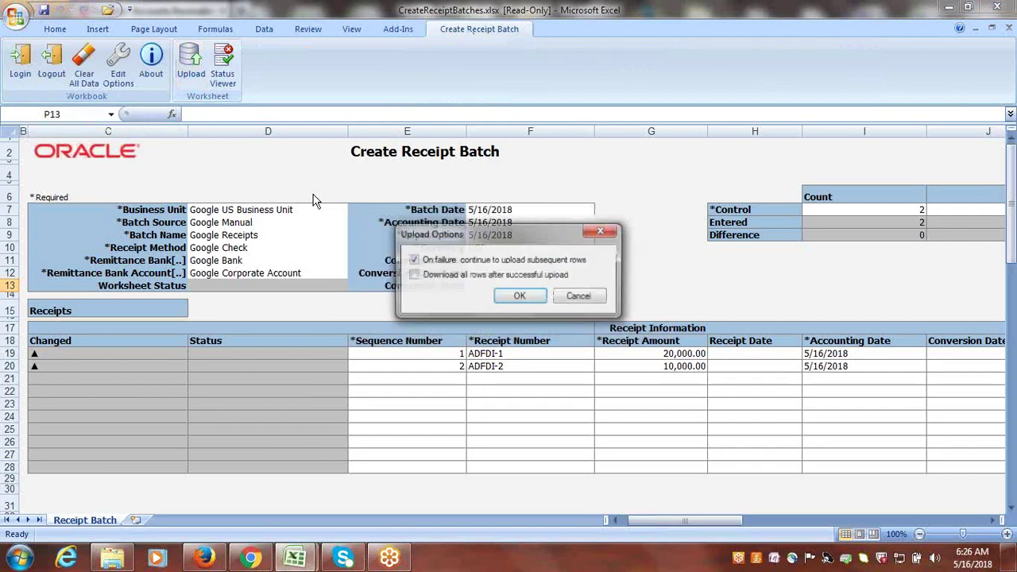
left_click(520, 297)
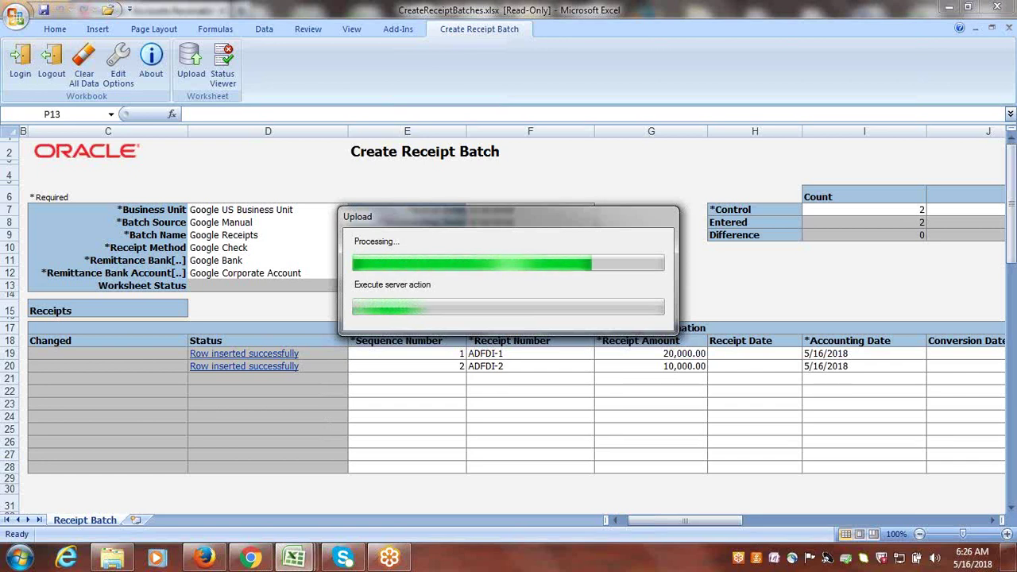
mouse_move(295, 540)
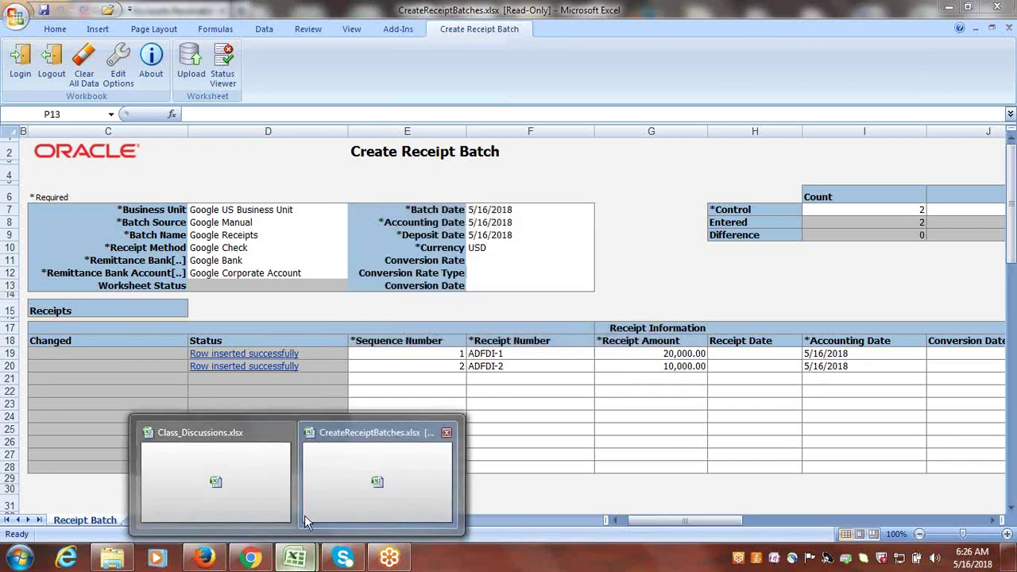
- Review the Create Receipts in Spreadsheet, Import Receipts to AR and Post Receipts steps, then return to Firefox
left_click(256, 497)
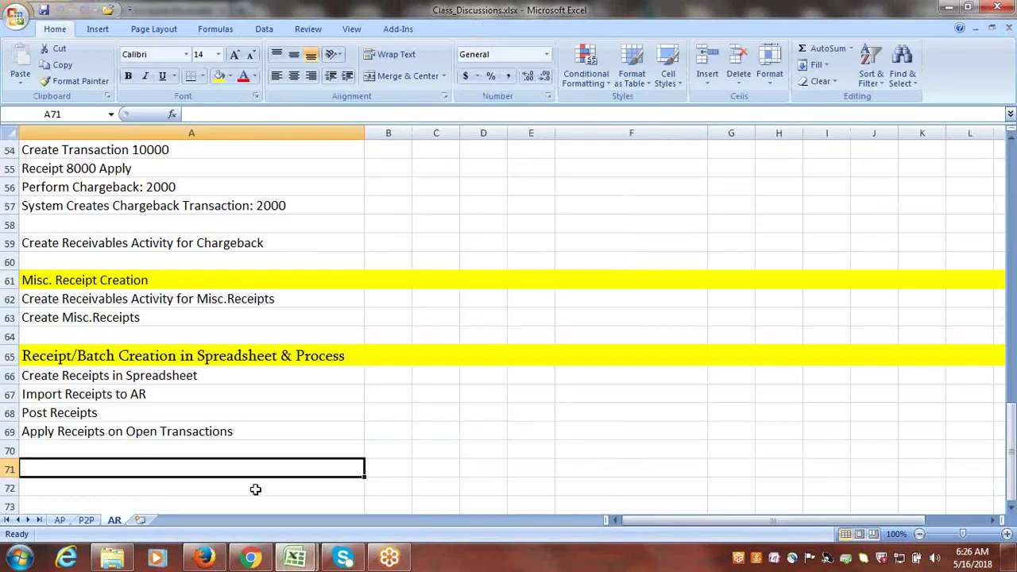
left_click(127, 377)
left_click(136, 397)
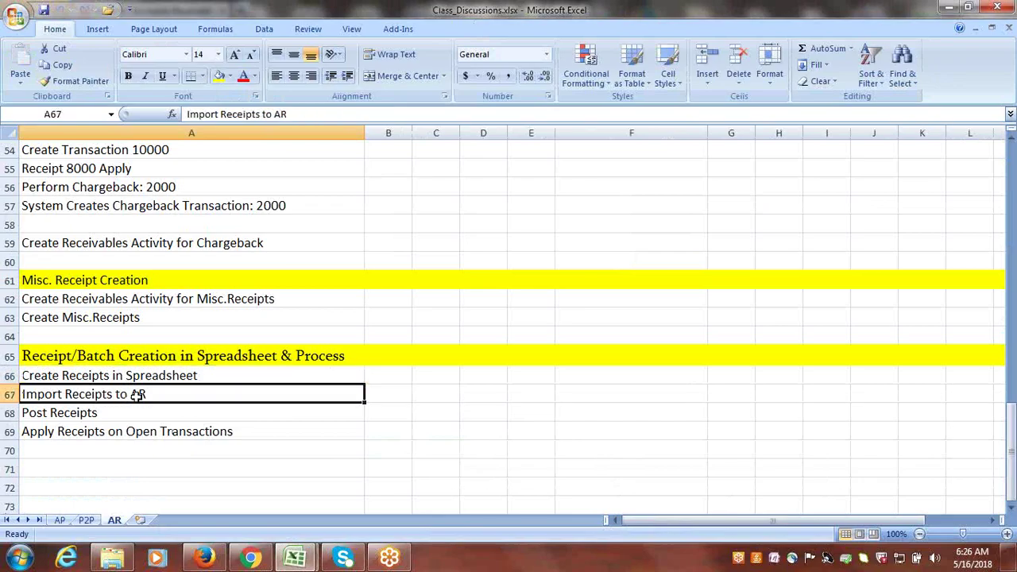
key("Down")
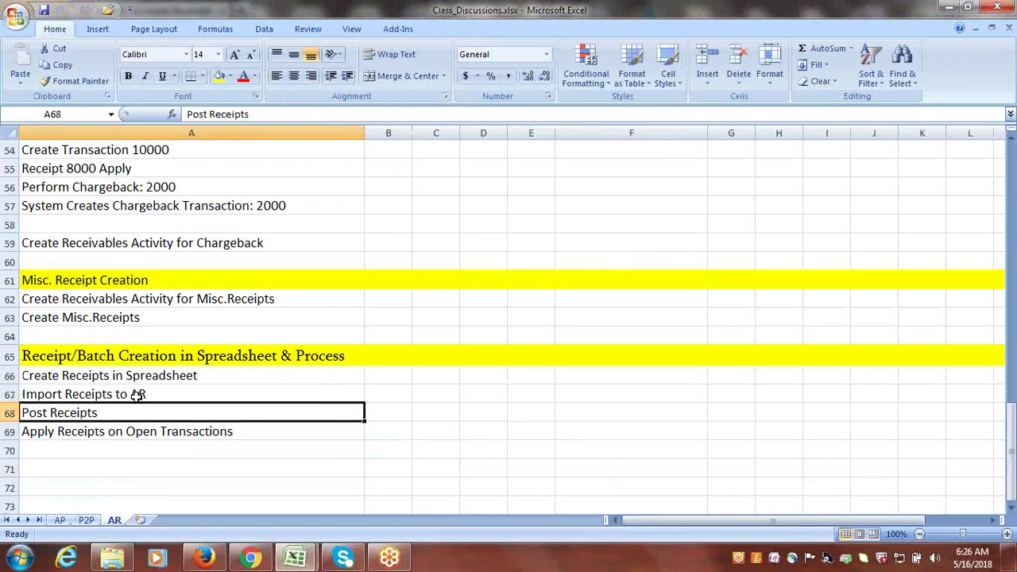
left_click(204, 559)
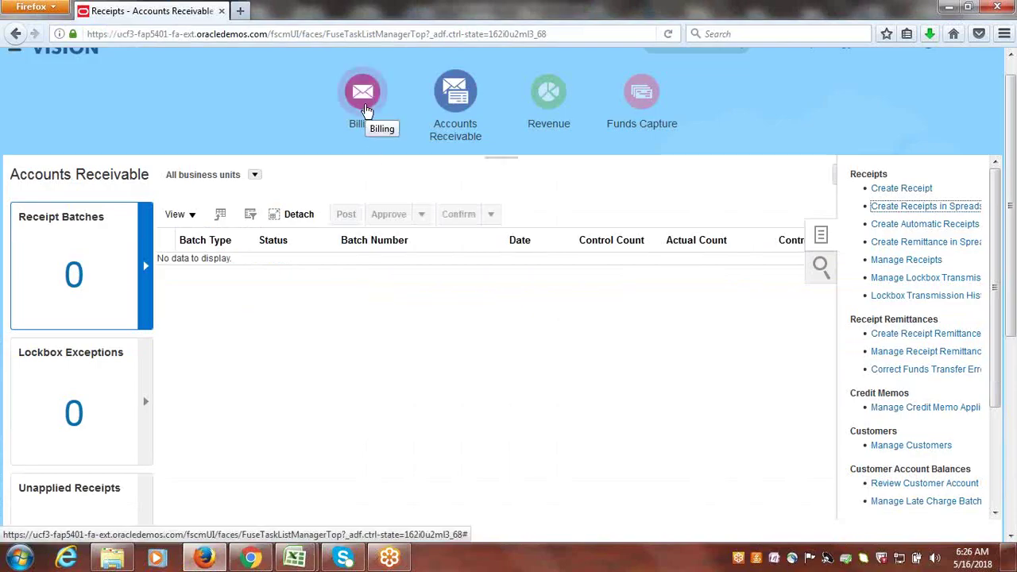
- Reload Accounts Receivable through Billing and select the new Google Receipts batch
left_click(367, 109)
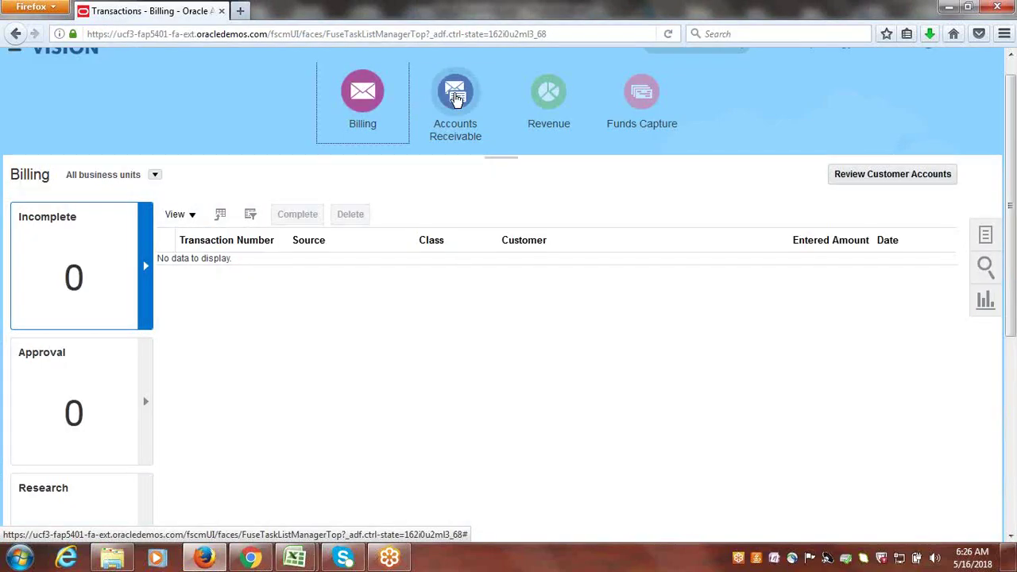
left_click(455, 93)
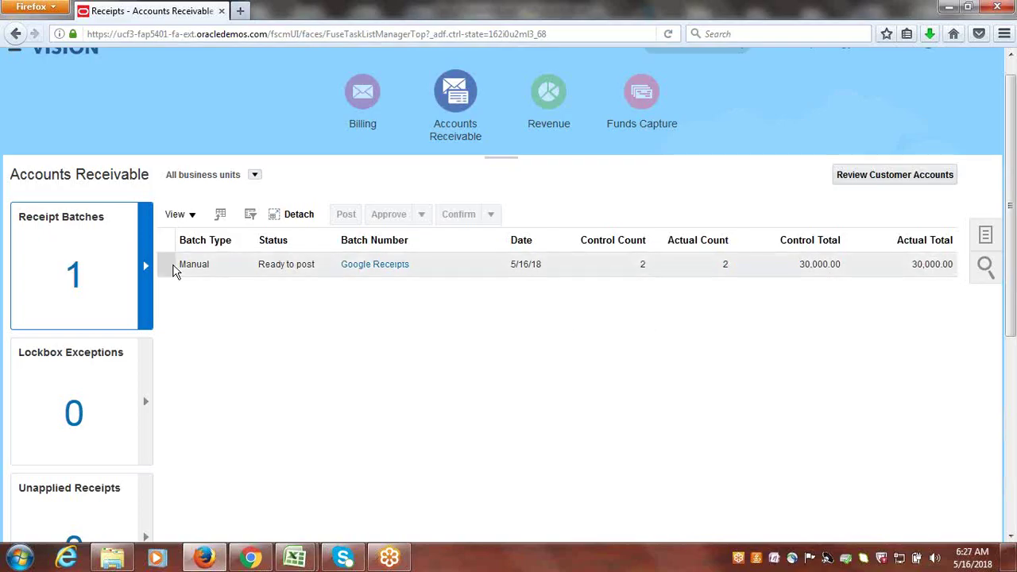
left_click(163, 263)
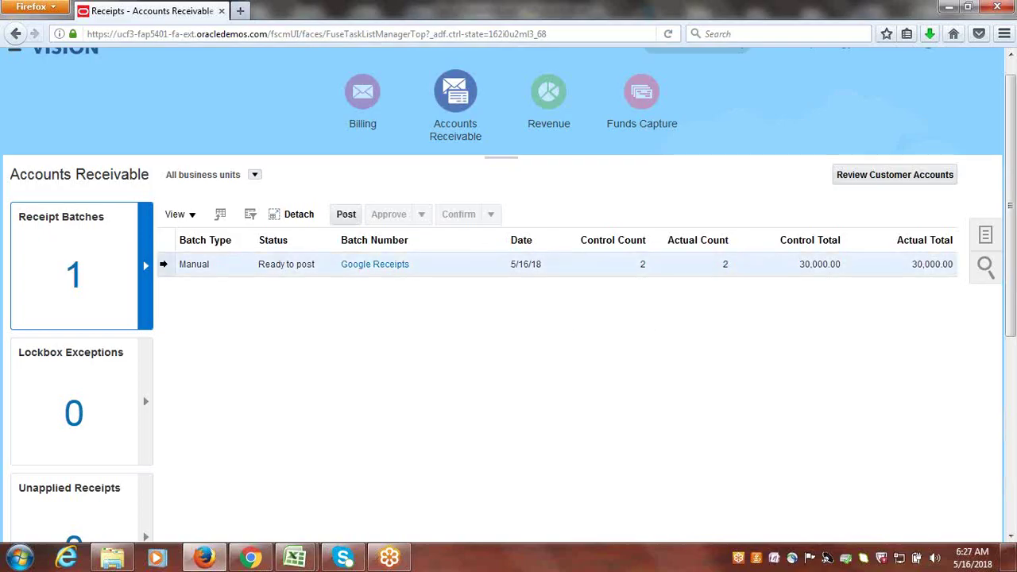
- Post the Google Receipts batch, dismiss the submission message, and refresh Accounts Receivable
left_click(348, 215)
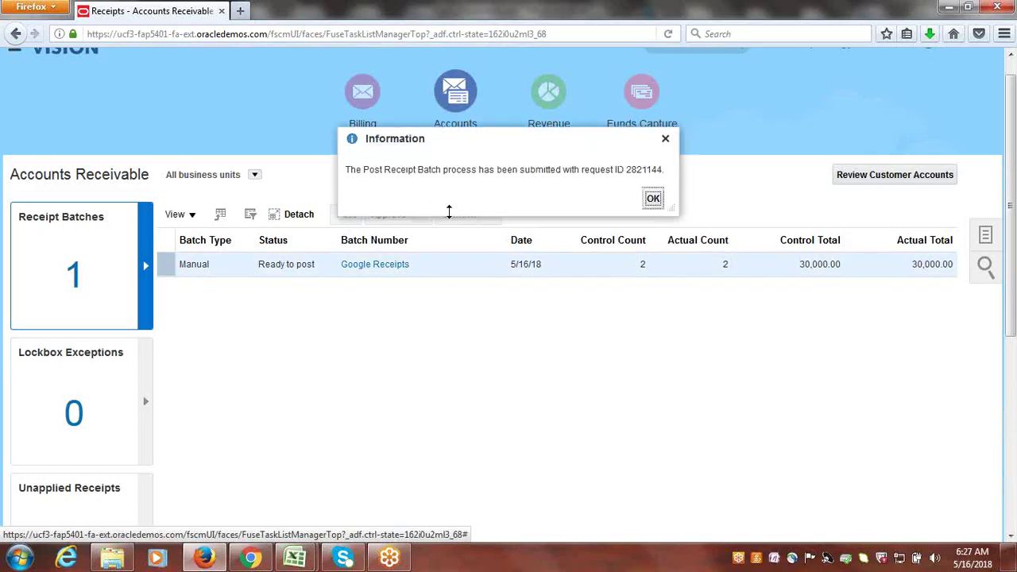
left_click(652, 200)
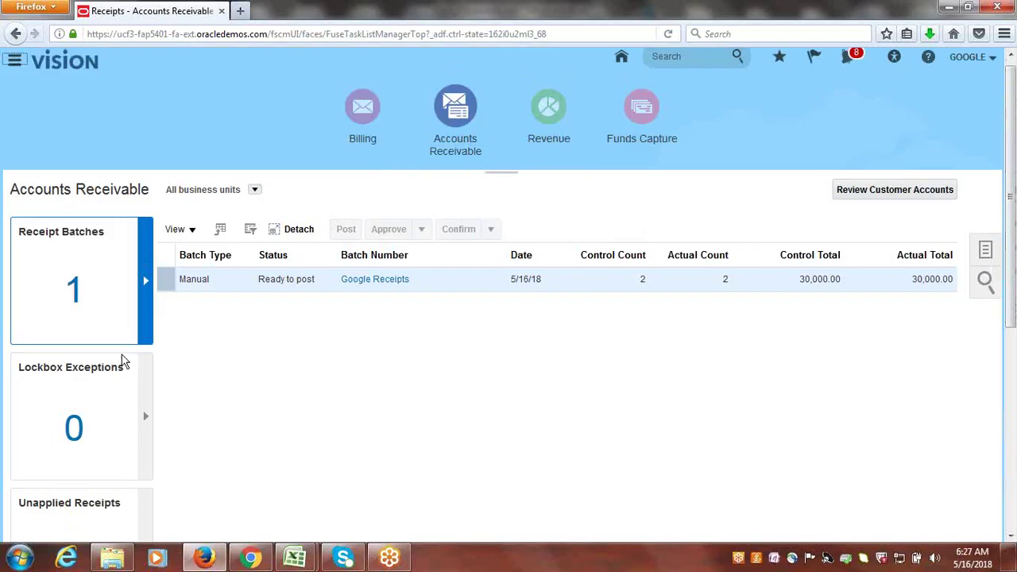
left_click(362, 111)
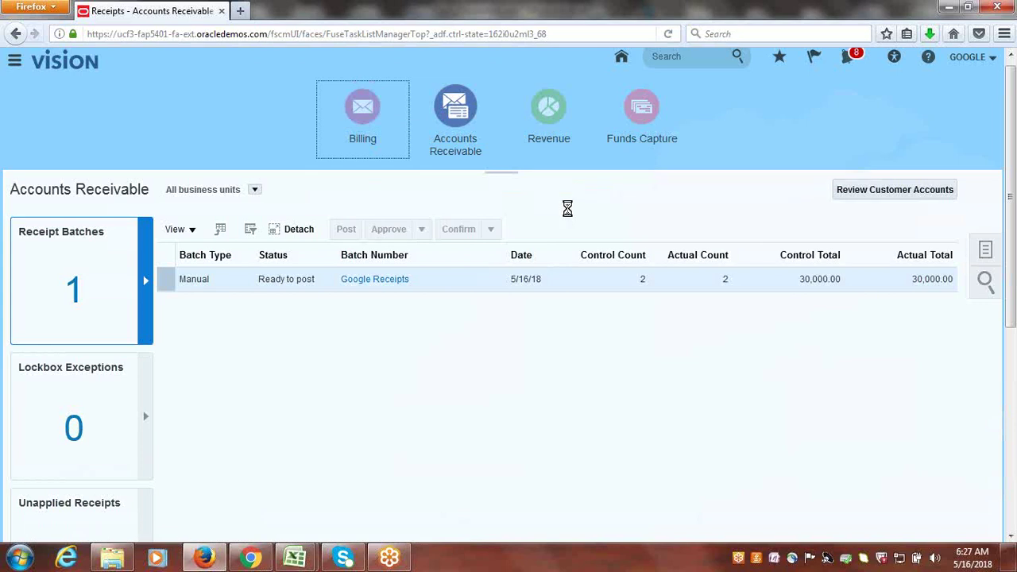
left_click(459, 114)
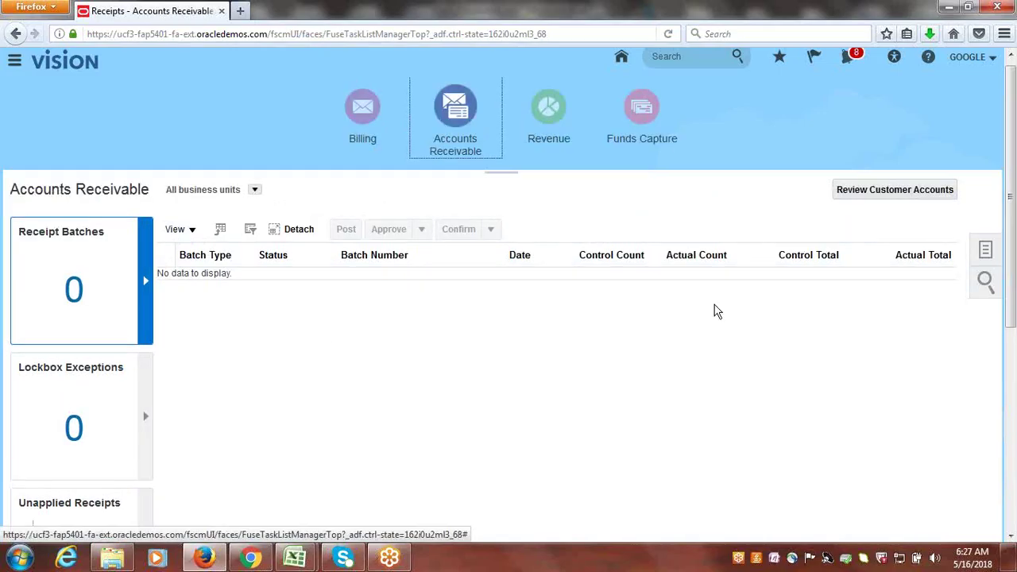
left_click(991, 259)
left_click(989, 255)
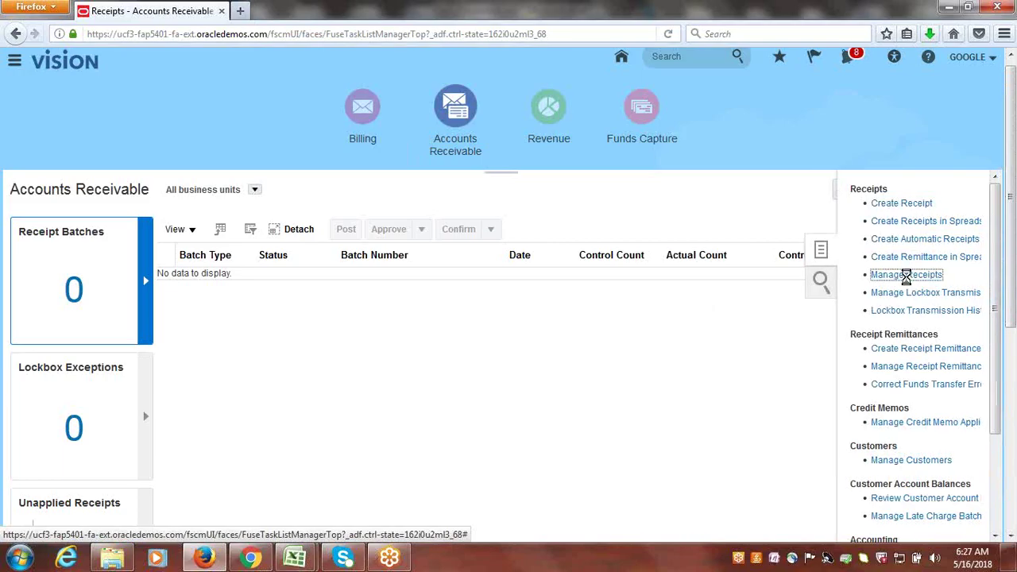
left_click(906, 276)
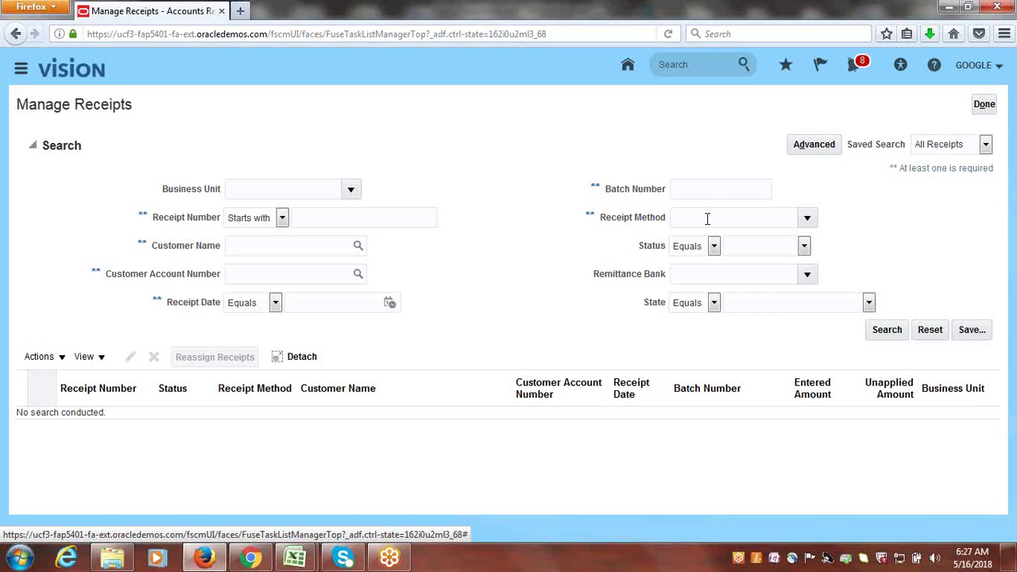
left_click(383, 214)
type("ADFDI")
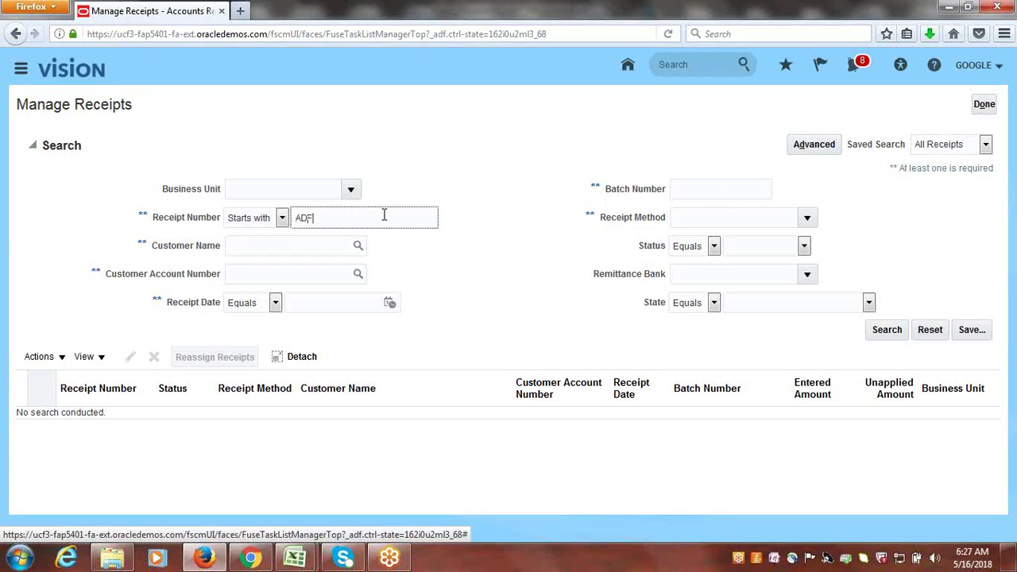
left_click(883, 332)
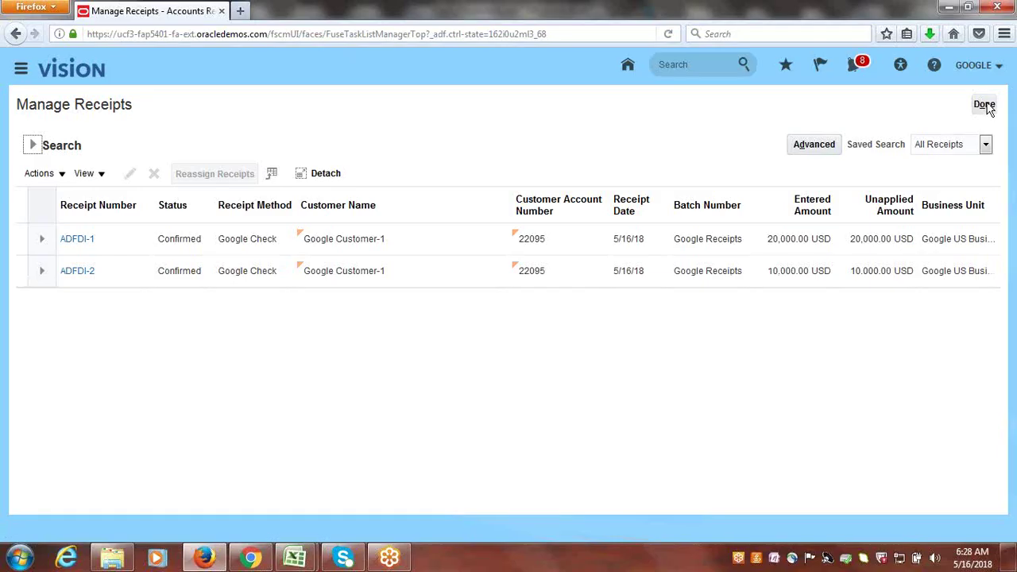
left_click(985, 106)
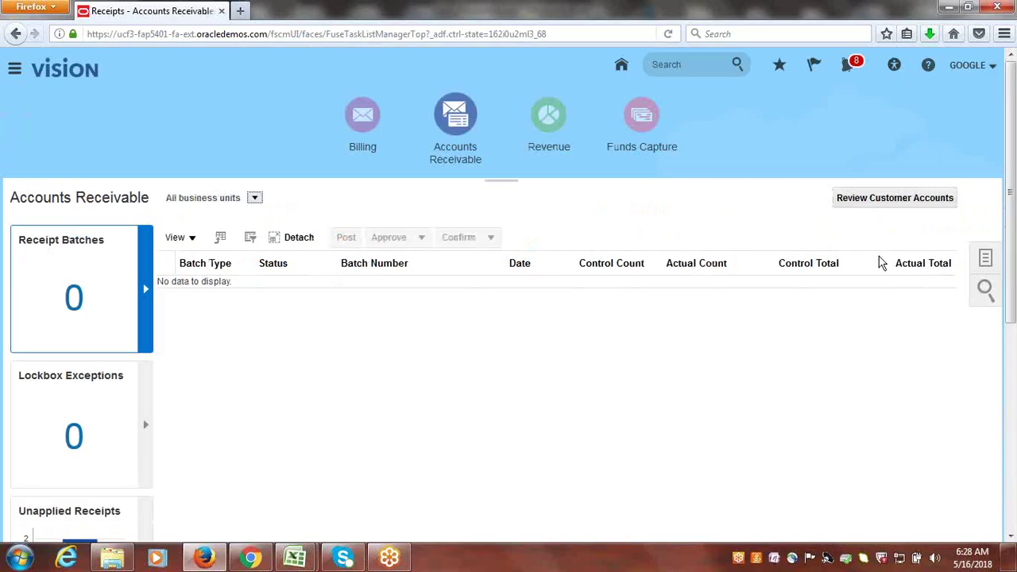
left_click(981, 251)
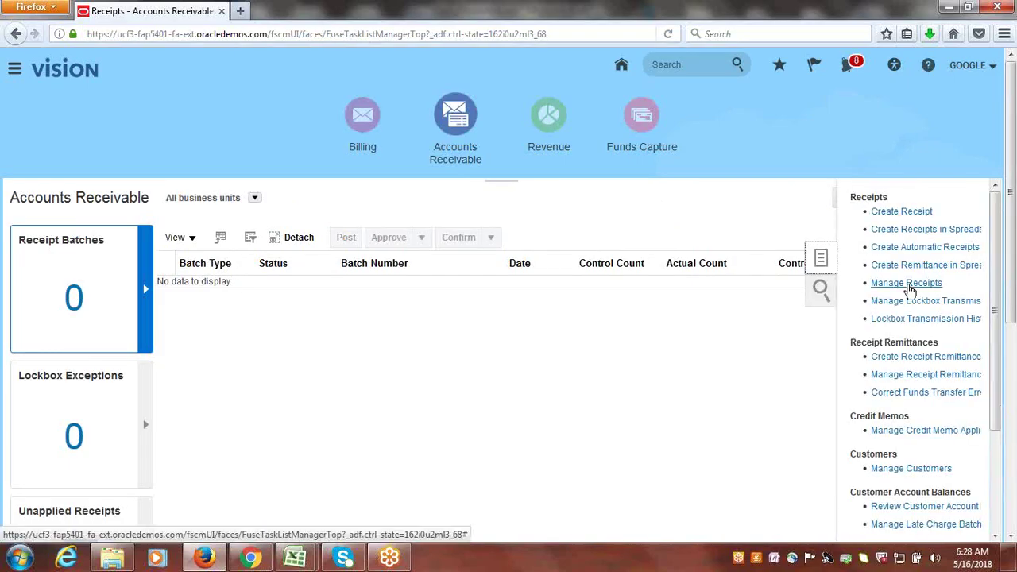
left_click(907, 285)
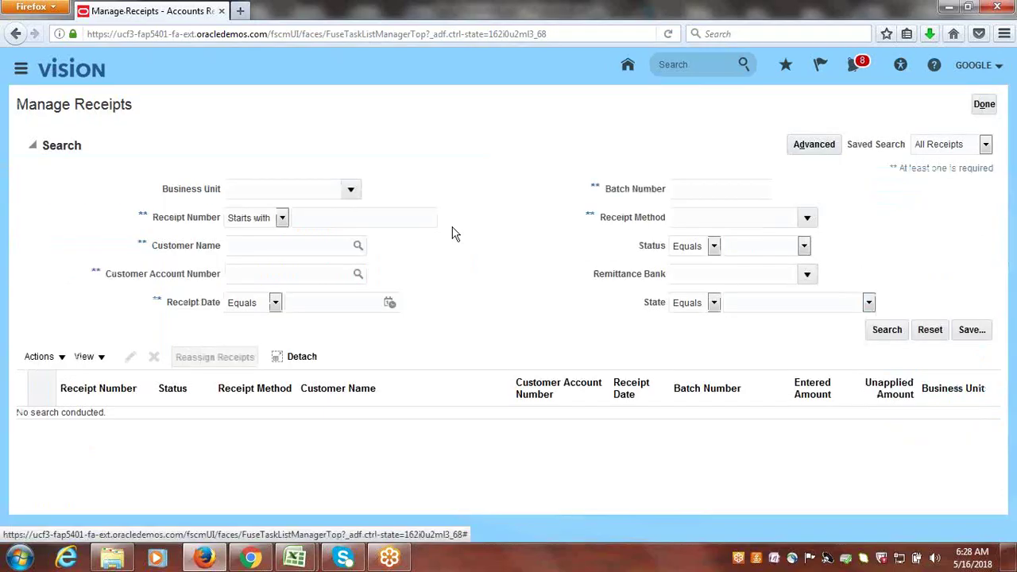
left_click(345, 219)
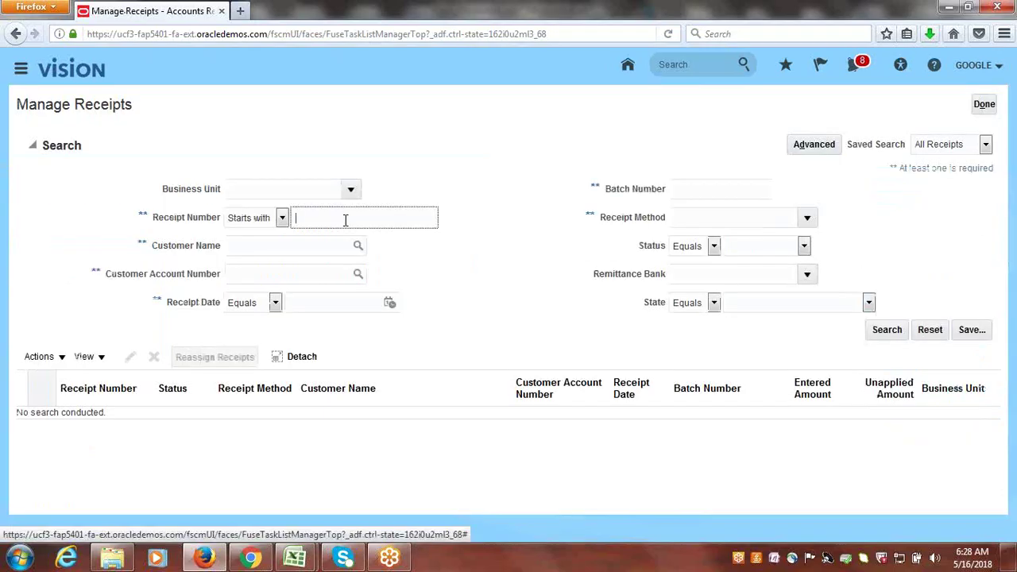
type("ADFDI")
key("Return")
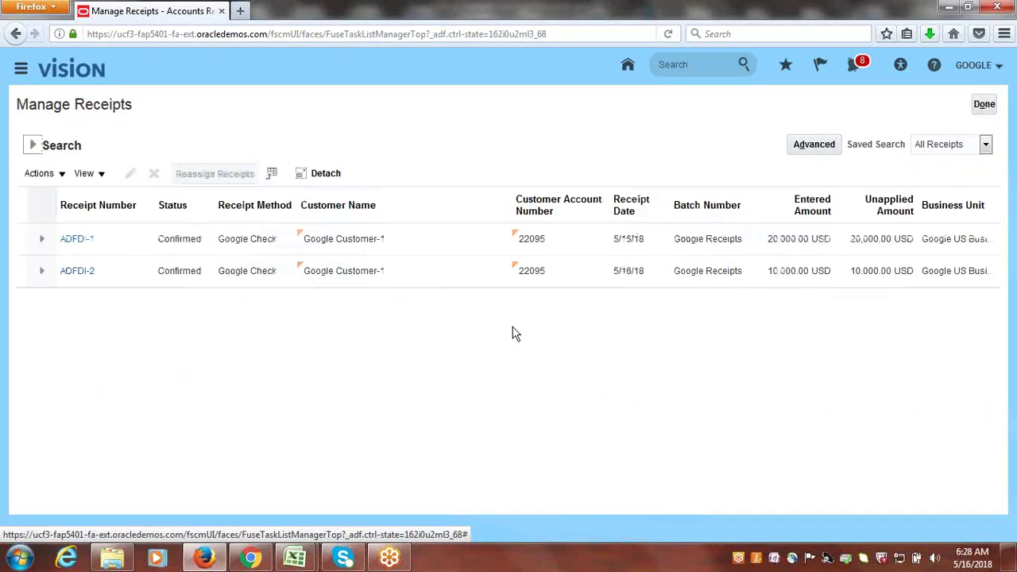
left_click(76, 239)
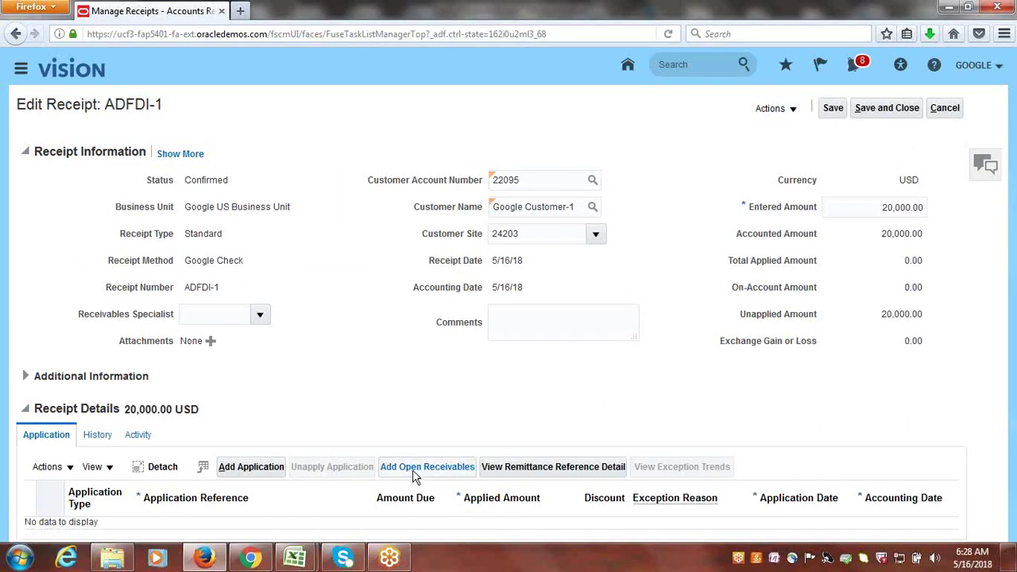
left_click(945, 108)
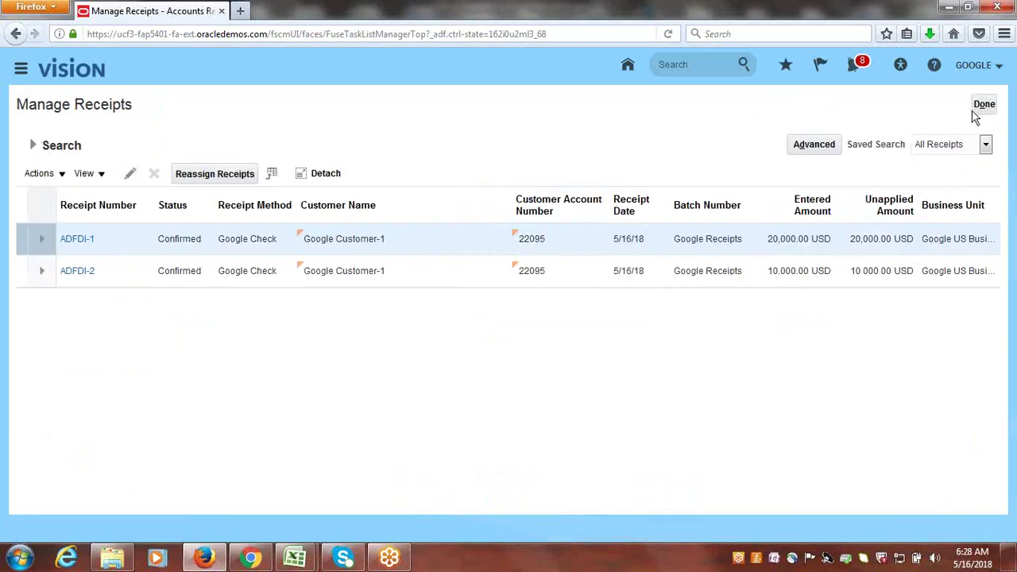
left_click(977, 111)
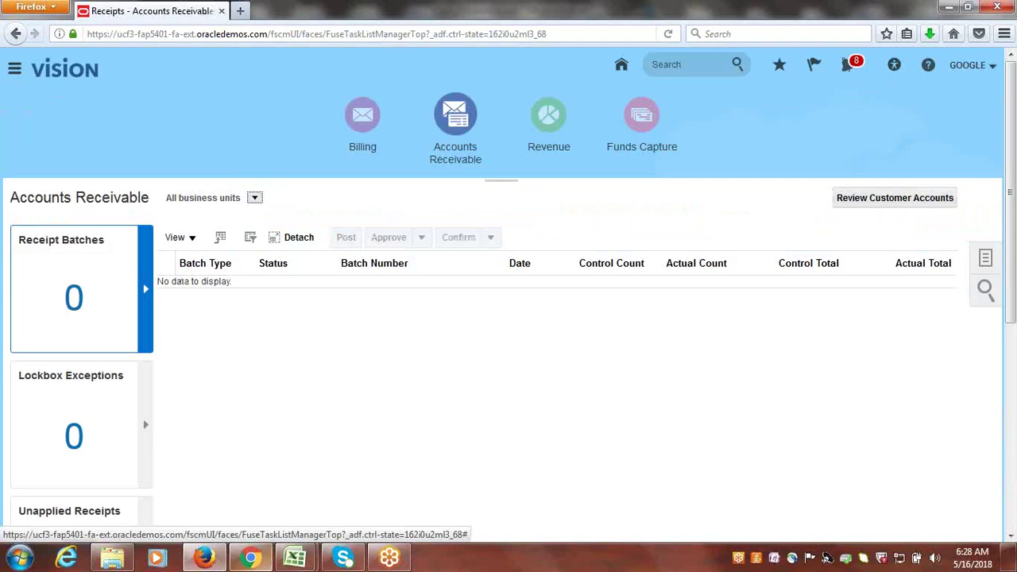
mouse_move(295, 557)
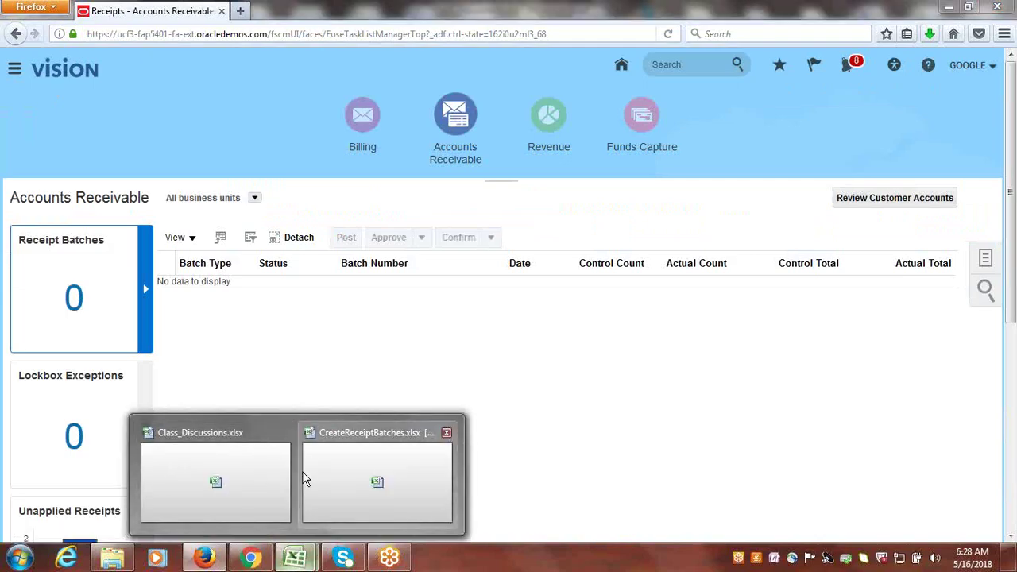
- Mark Receipt/Batch Creation in Spreadsheet & Process as Done in Class_Discussions and save
left_click(212, 474)
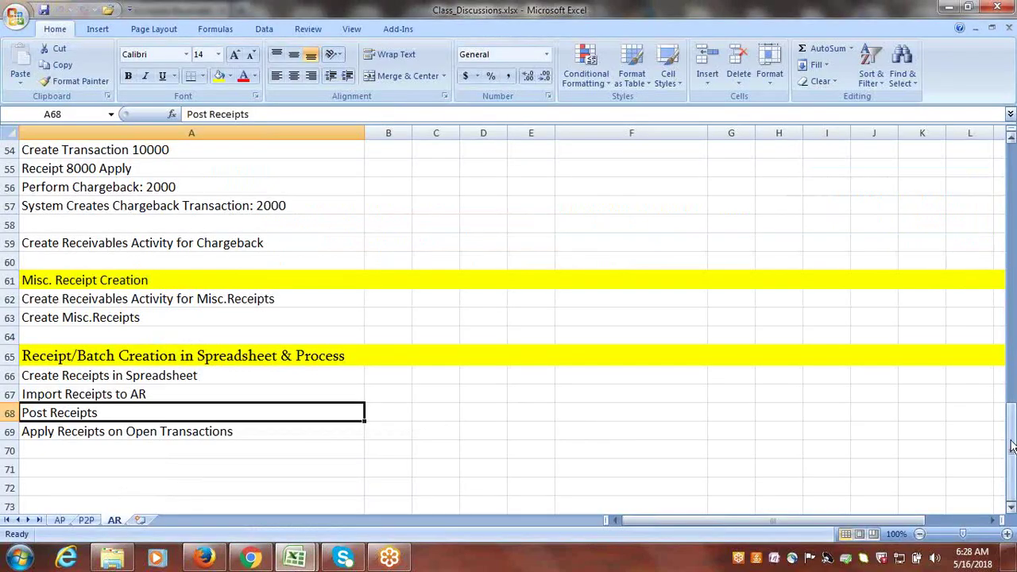
left_click_drag(1011, 446, 1006, 335)
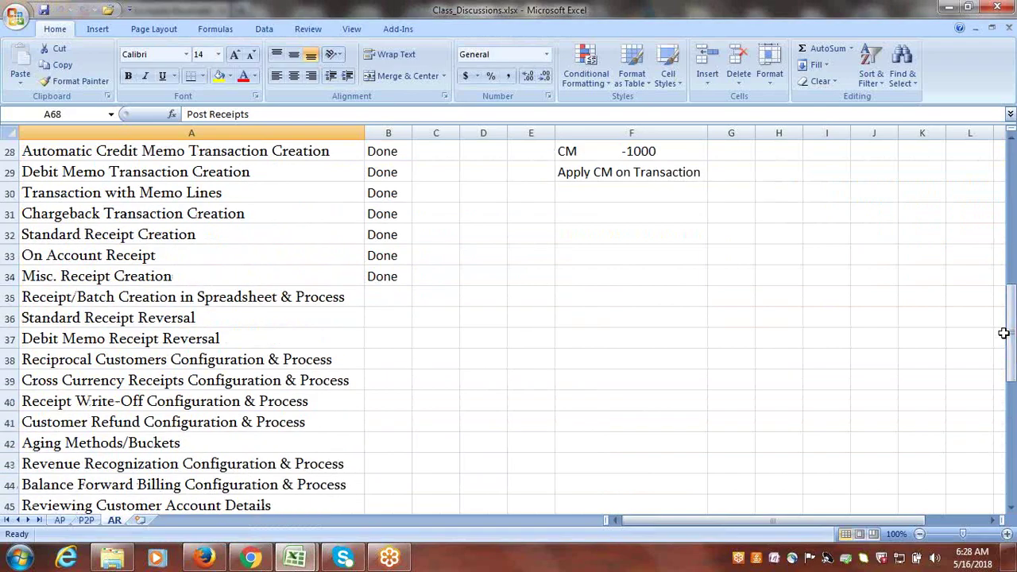
left_click(288, 304)
key("Right")
type("D")
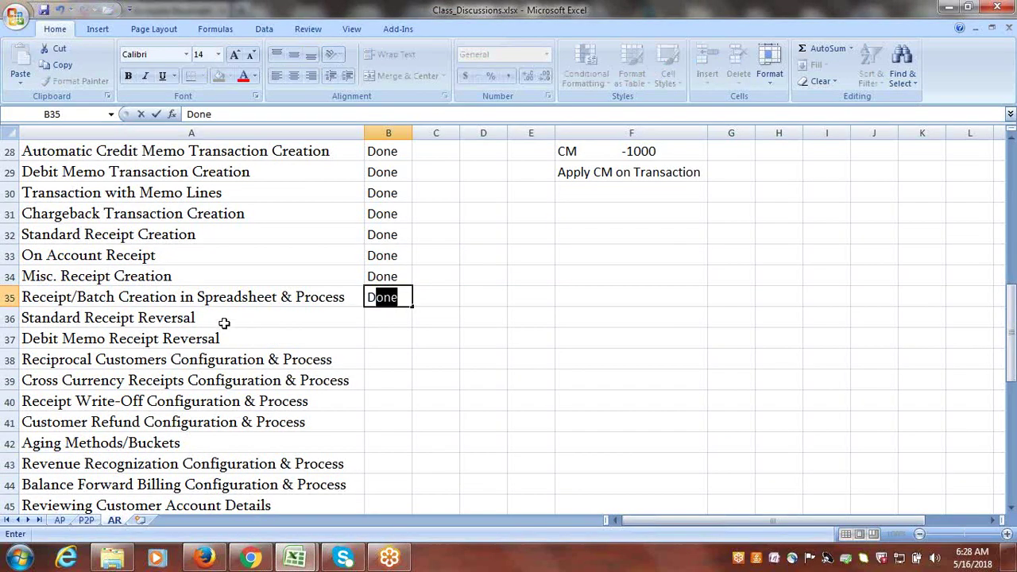
left_click(224, 319)
key("Right")
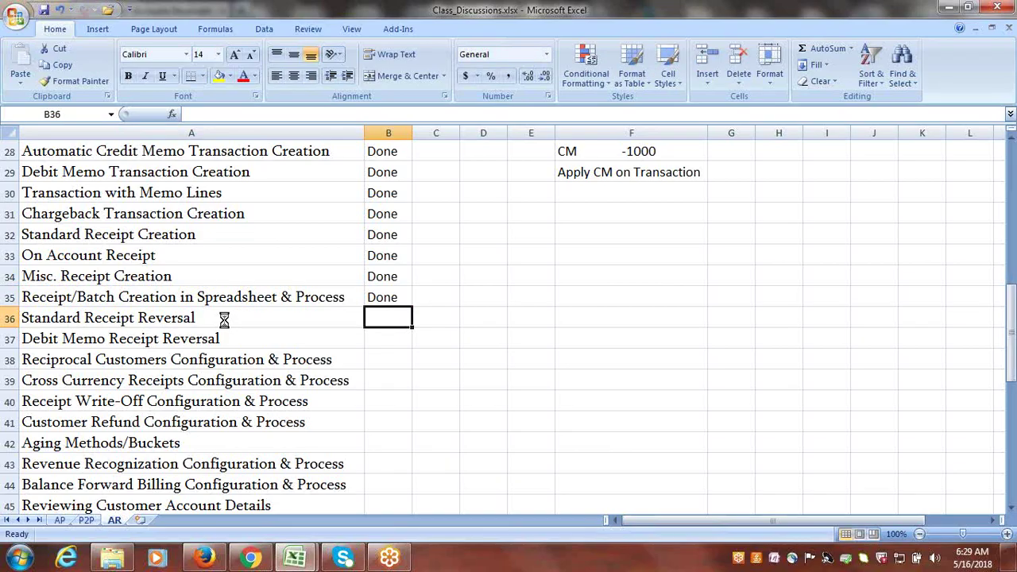
left_click(189, 316)
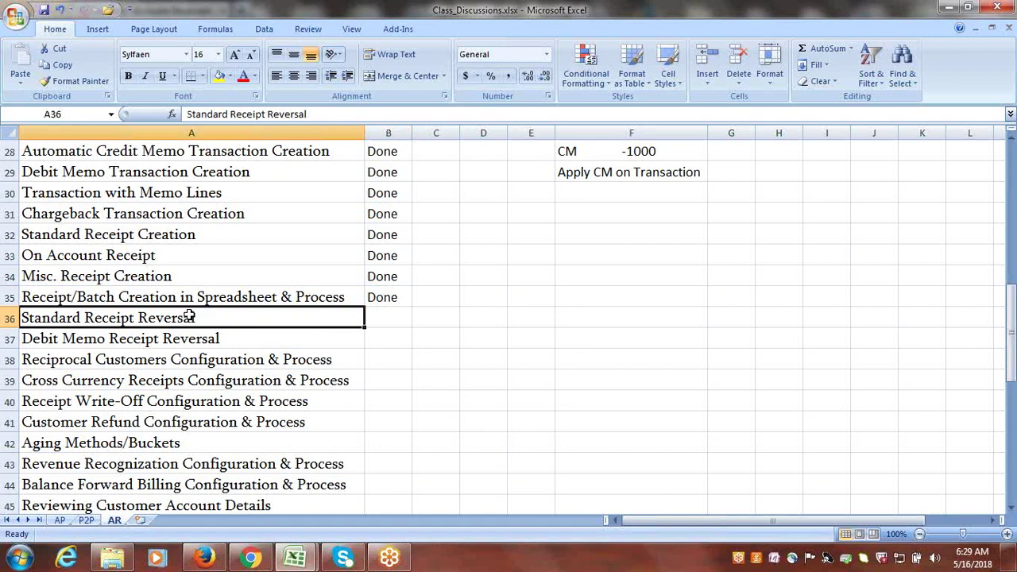
key("ctrl+s")
- Look over the Debit Memo and Standard Receipt Reversal tasks, then return to Oracle
left_click(188, 342)
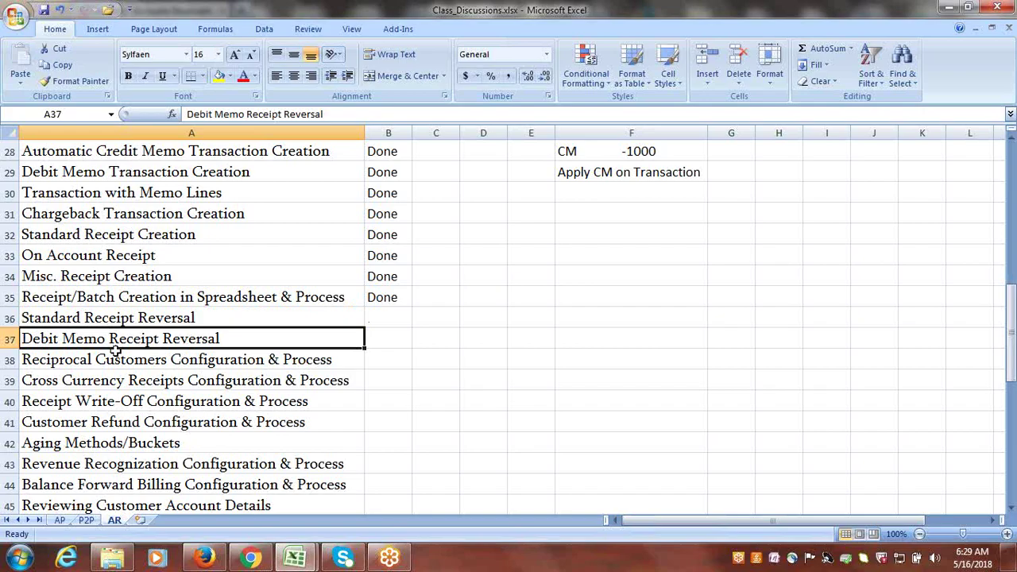
left_click(184, 316)
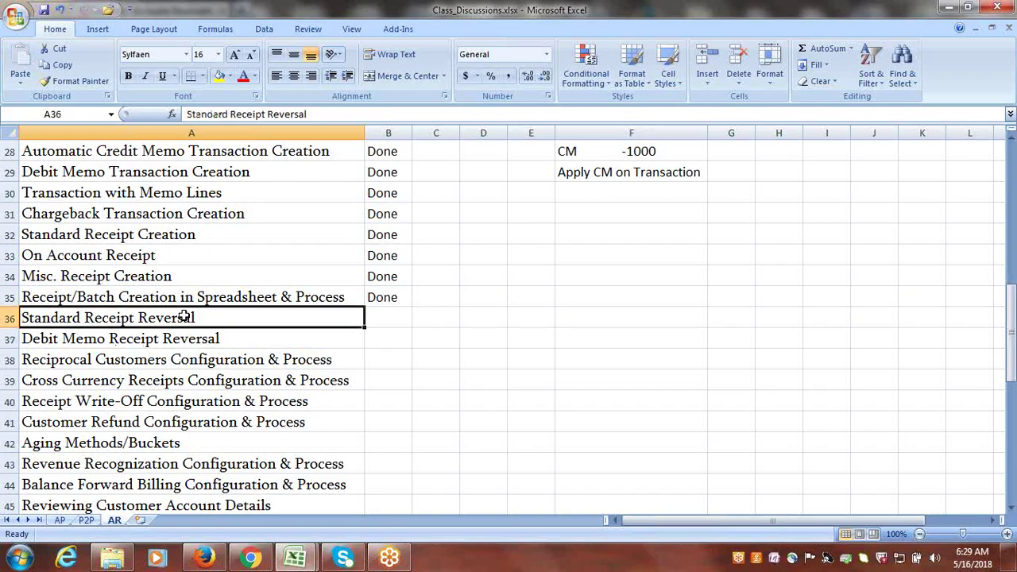
left_click(208, 560)
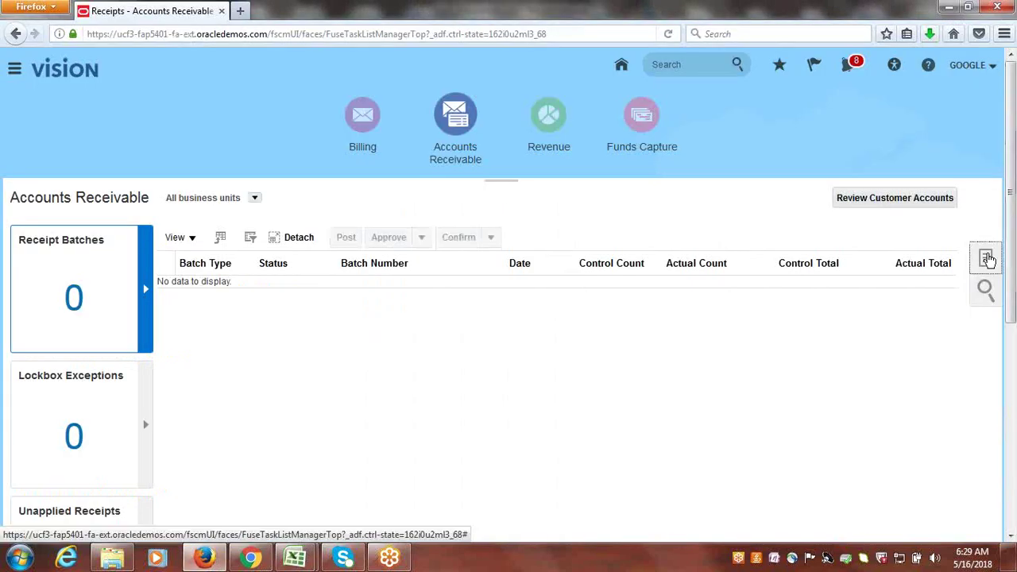
- In Manage Receipts, look up customer Google Customer-1 and search its receipts
left_click(986, 255)
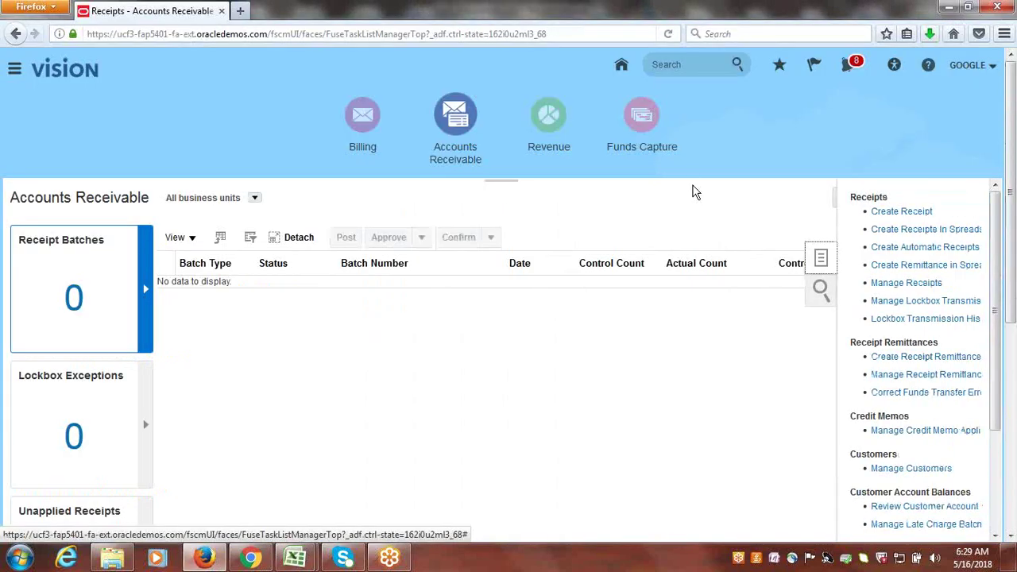
left_click(915, 283)
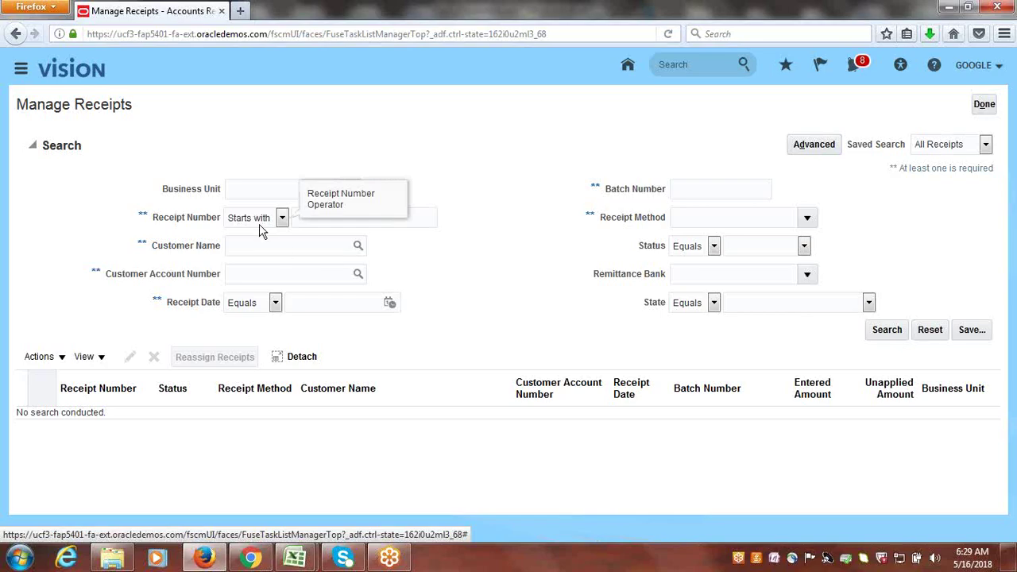
left_click(358, 248)
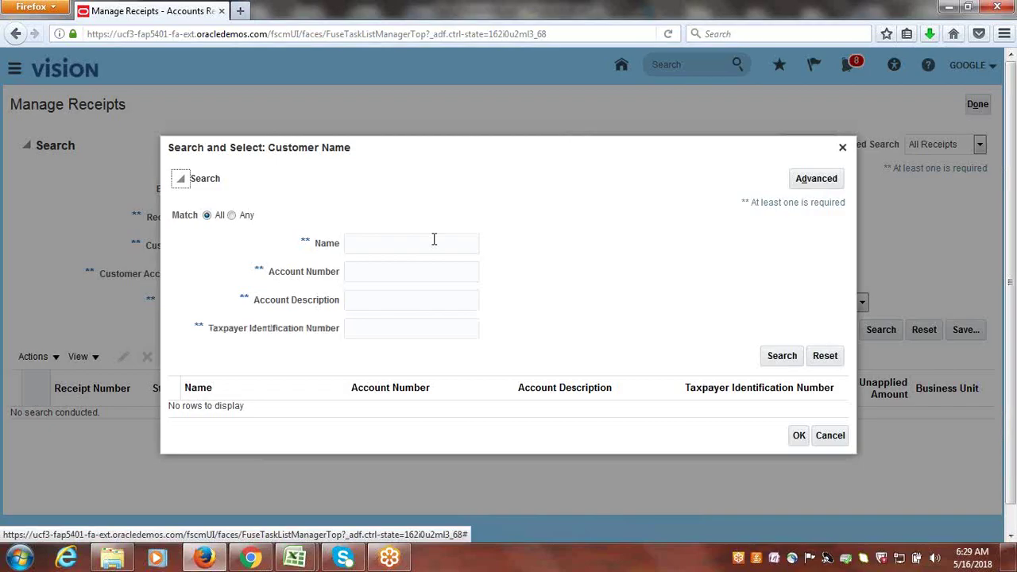
left_click(434, 241)
type("g")
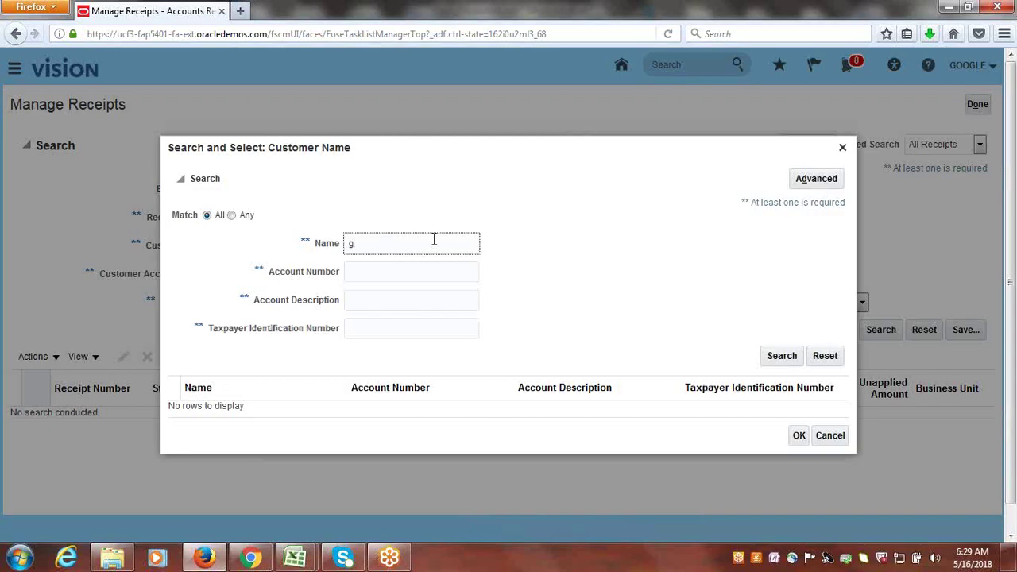
key("BackSpace")
type("Google")
left_click(783, 357)
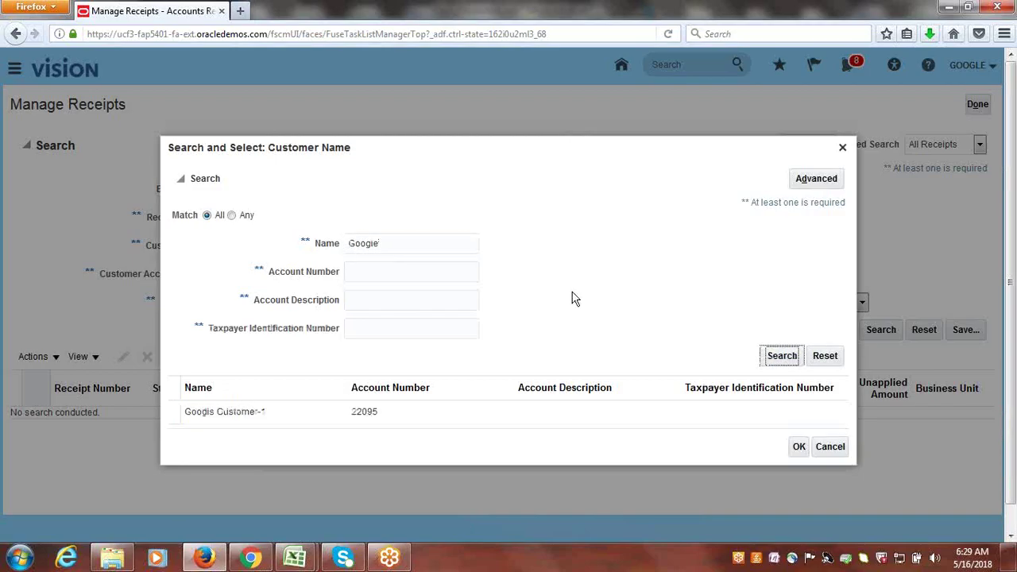
left_click(305, 414)
left_click(799, 443)
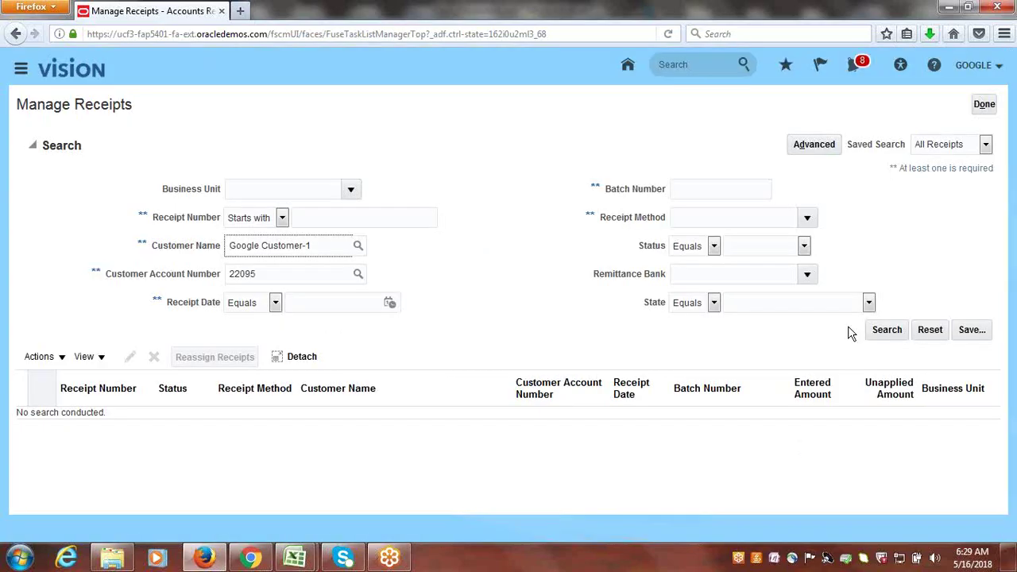
left_click(890, 331)
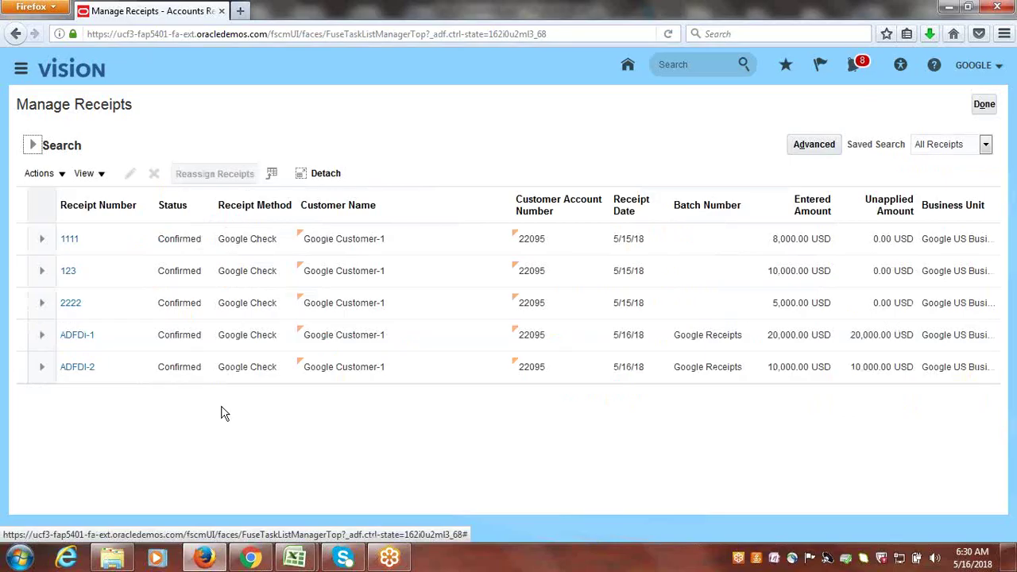
- Open receipt 1111 for editing and check its 8,000.00 total applied amount
left_click(19, 237)
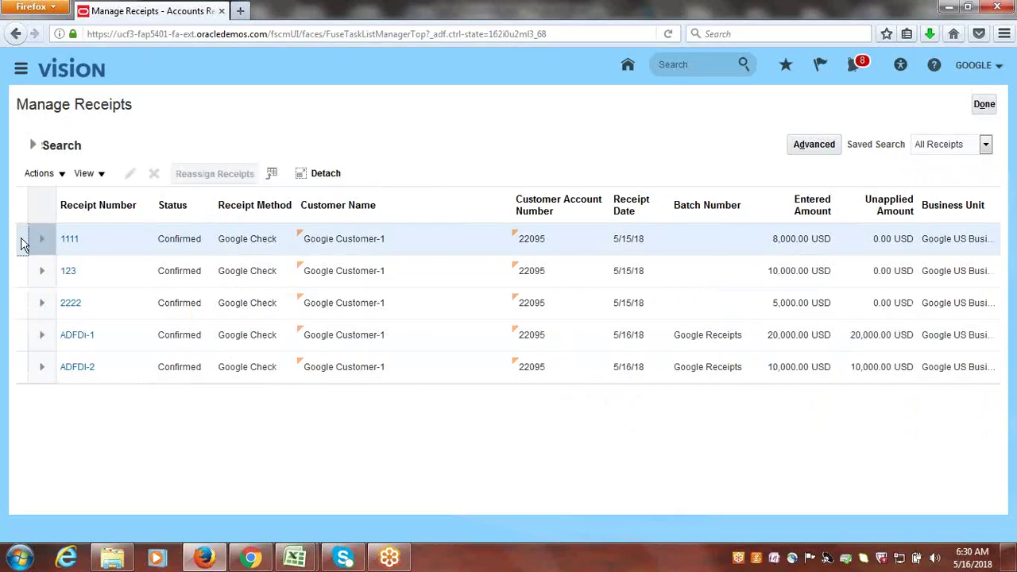
left_click(71, 240)
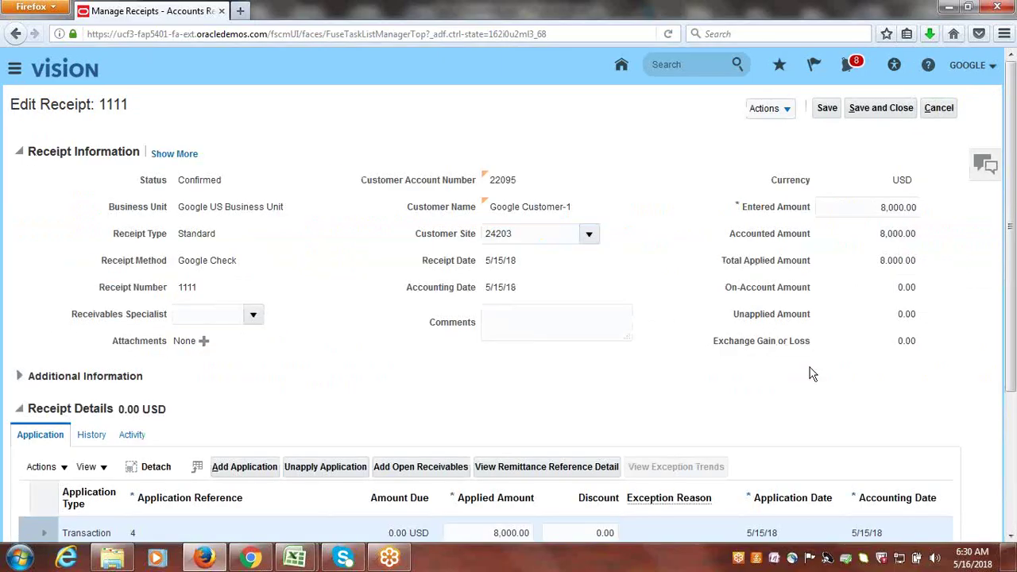
scroll(1011, 203, "down", 2)
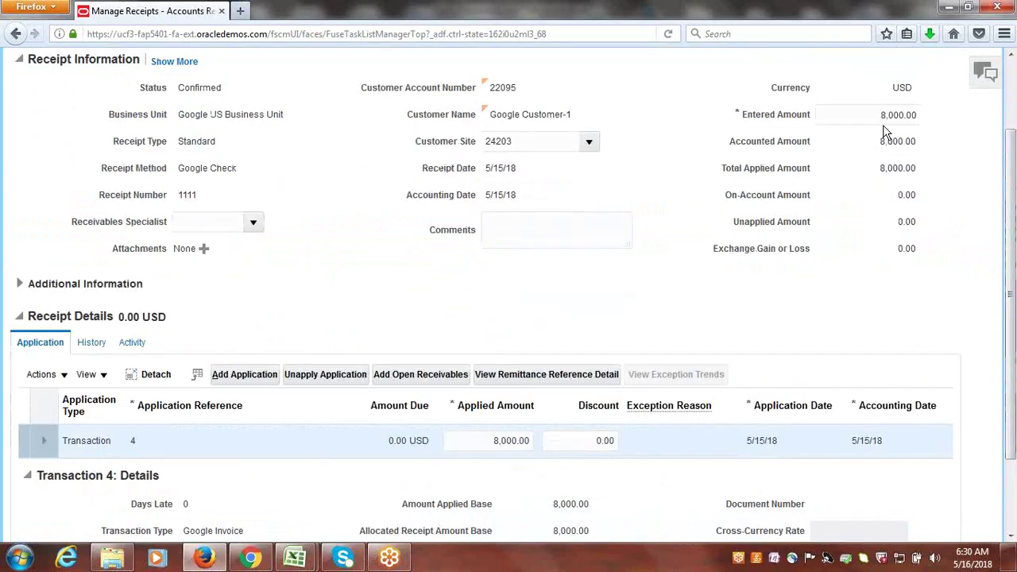
left_click_drag(880, 173, 918, 170)
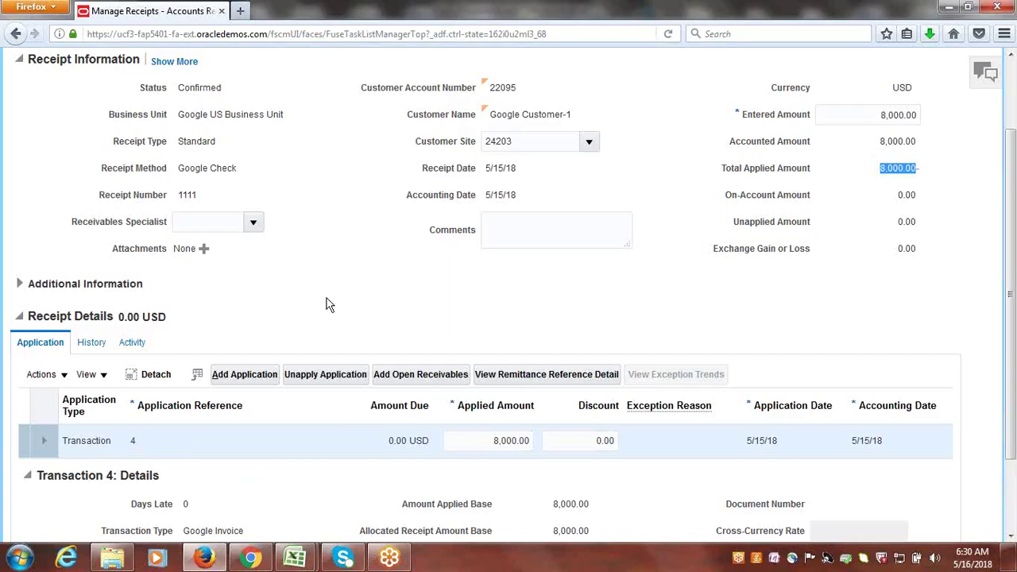
- Look over the application actions, then bring up the receipt's header Actions menu
left_click(64, 376)
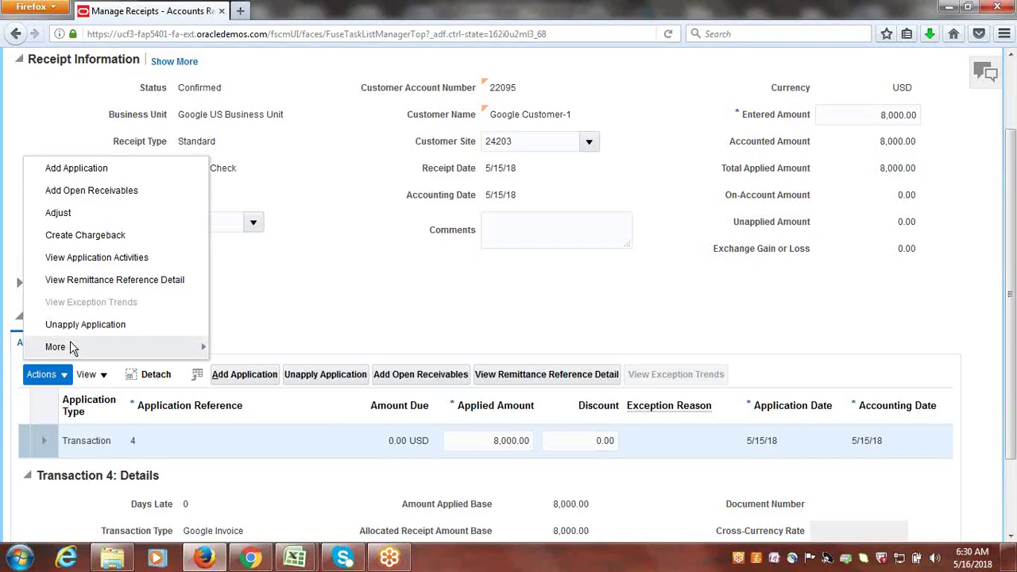
left_click(395, 270)
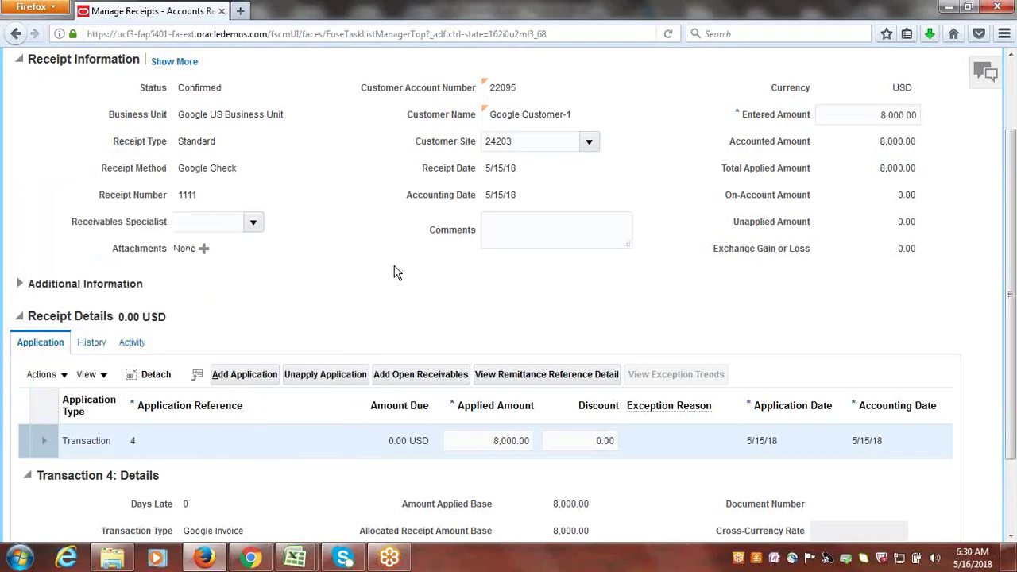
left_click_drag(1011, 349, 1015, 281)
scroll(1015, 281, "up", 1)
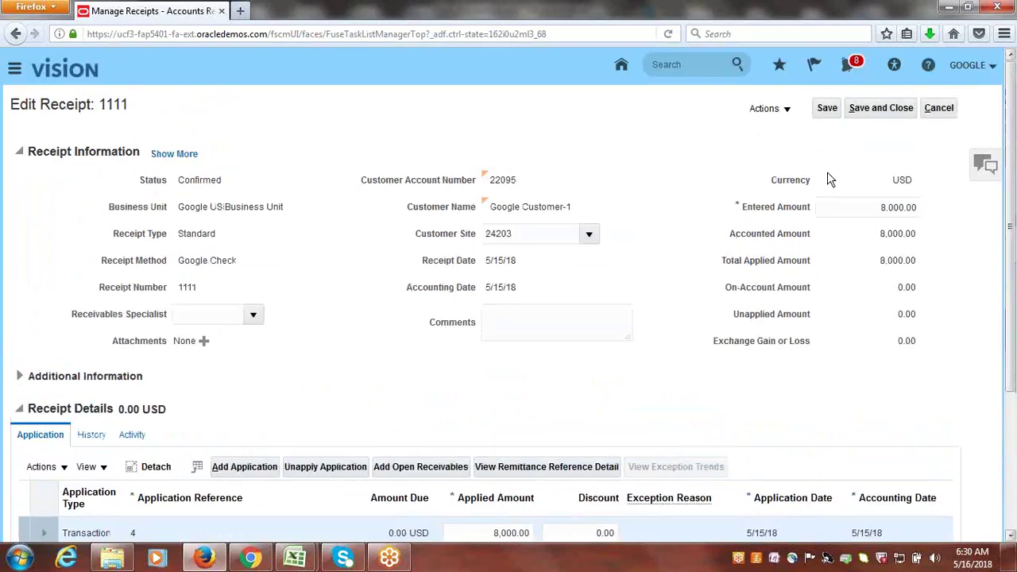
left_click(786, 111)
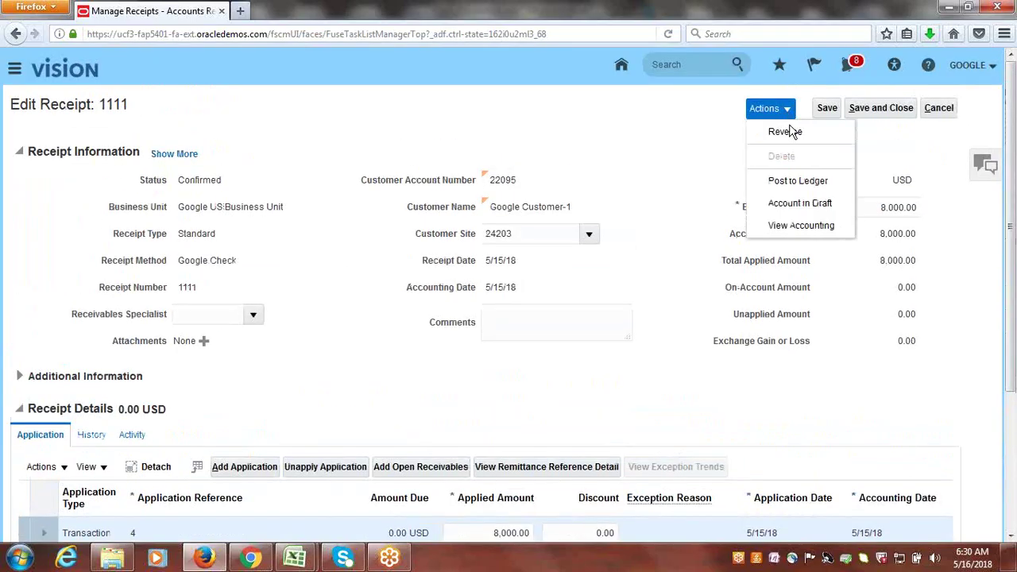
- Reverse receipt 1111 with category and reason both Nonsufficient funds
left_click(785, 132)
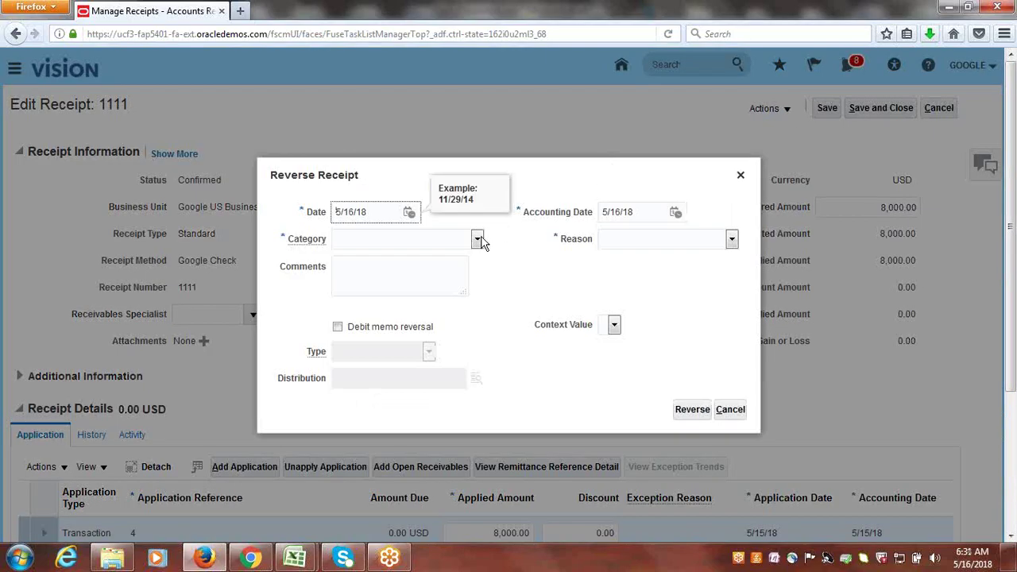
left_click(478, 239)
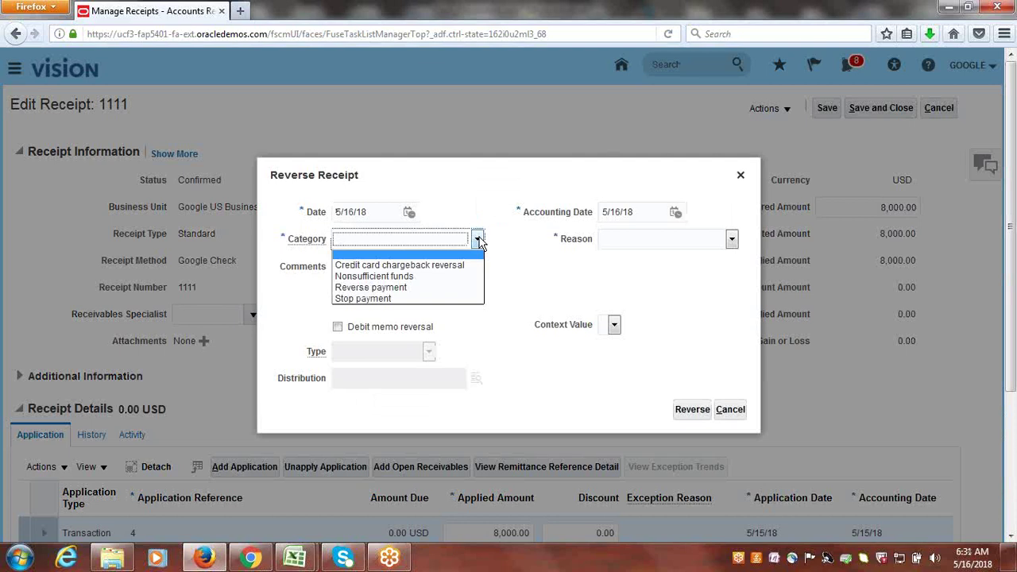
left_click(397, 278)
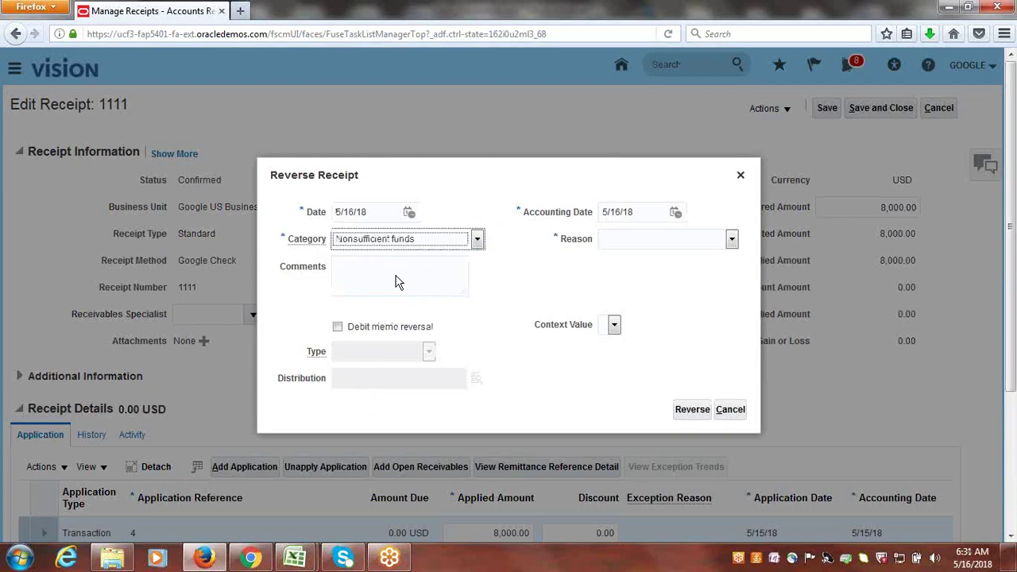
left_click(731, 241)
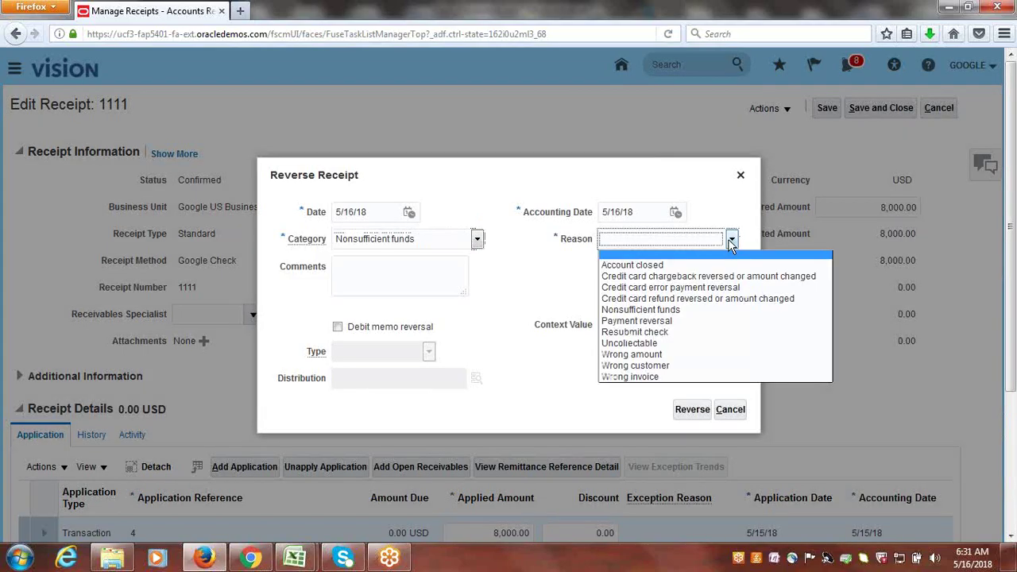
left_click(647, 310)
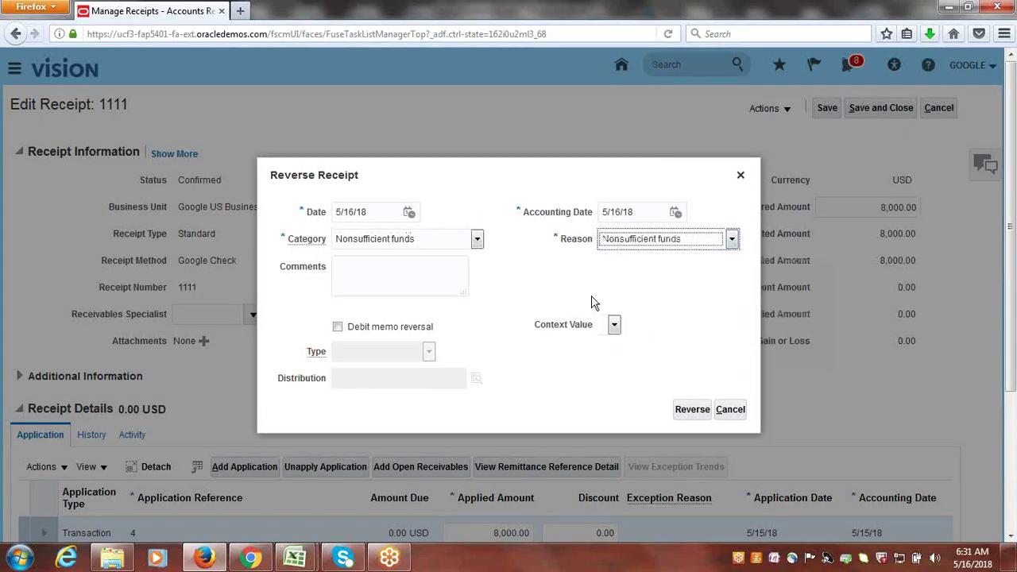
left_click(596, 272)
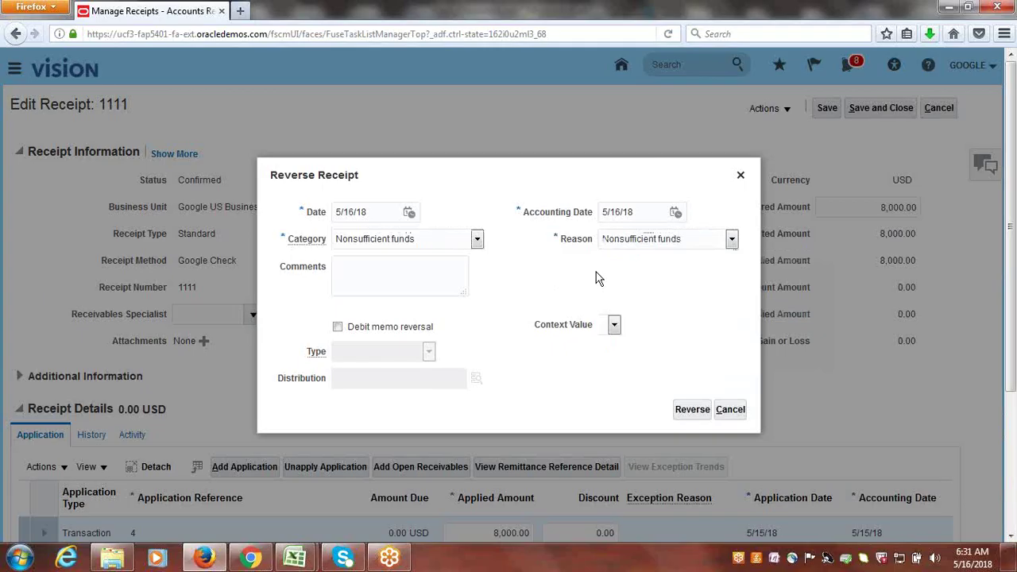
left_click(384, 274)
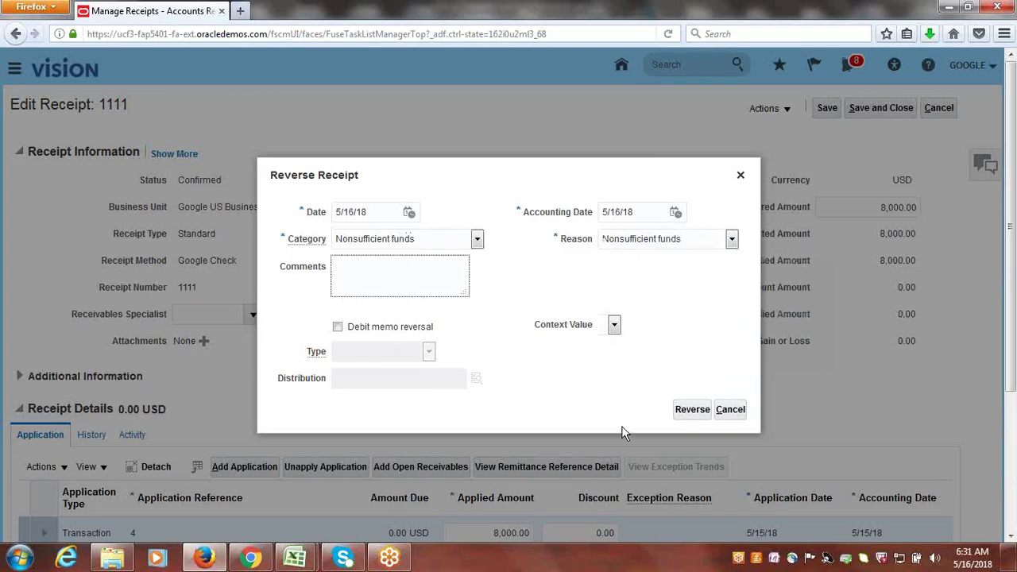
left_click(688, 413)
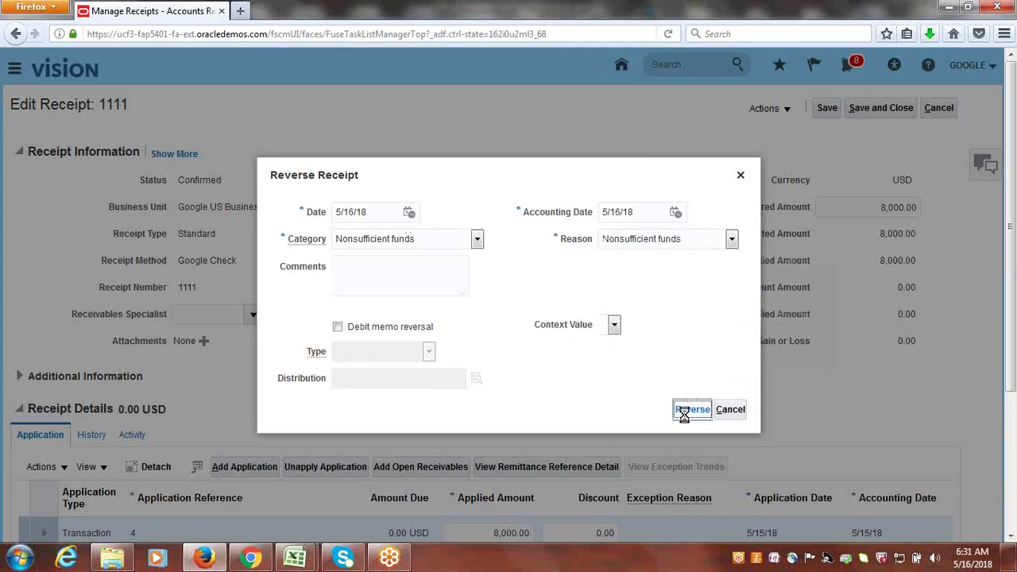
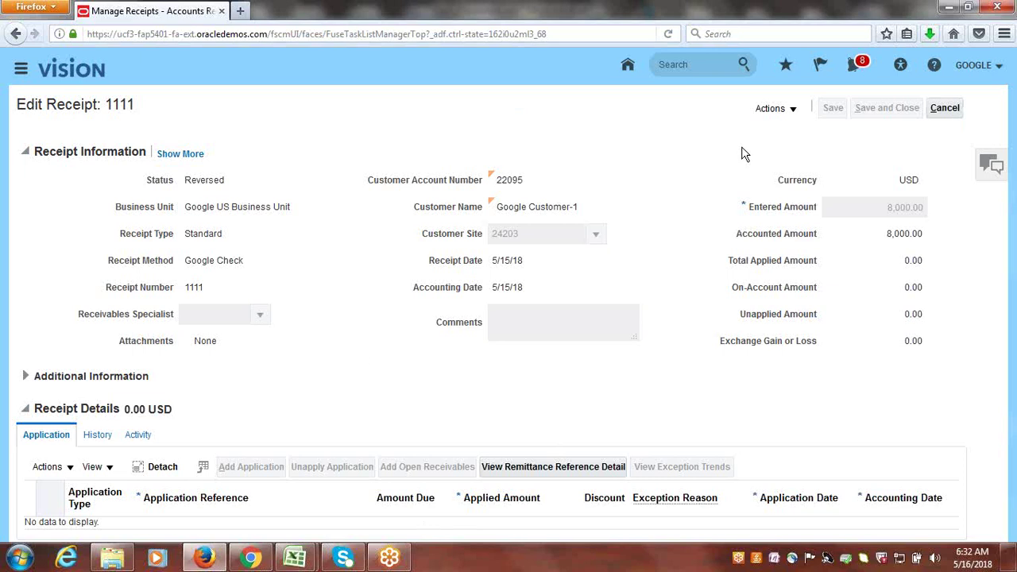
- Cancel the edit of receipt 1111 and select the receipt 2222 row in Manage Receipts
left_click(953, 114)
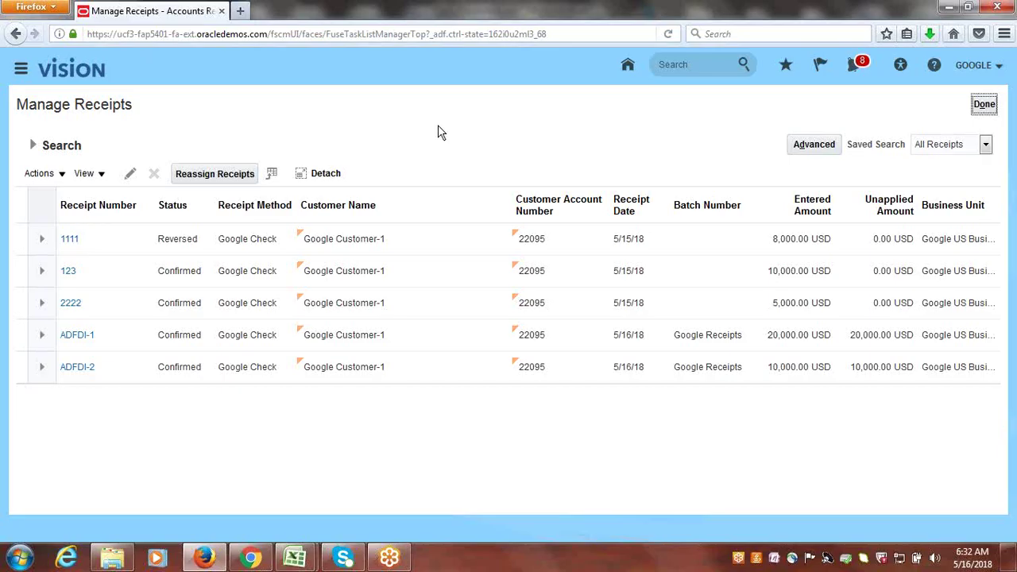
left_click(92, 297)
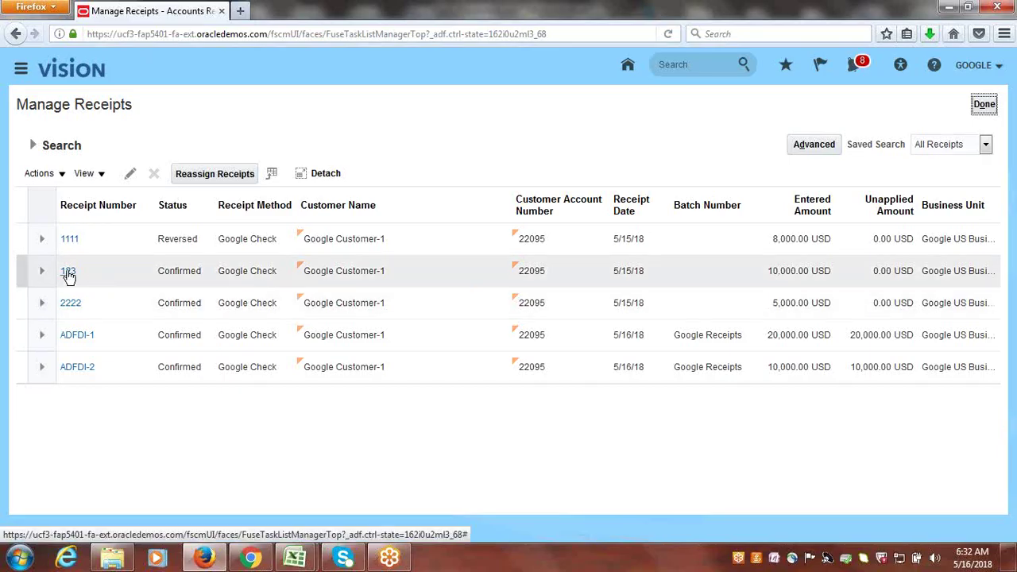
- Open receipt 123, review its 10,000.00 USD application to transaction 1, and show its Actions
left_click(68, 271)
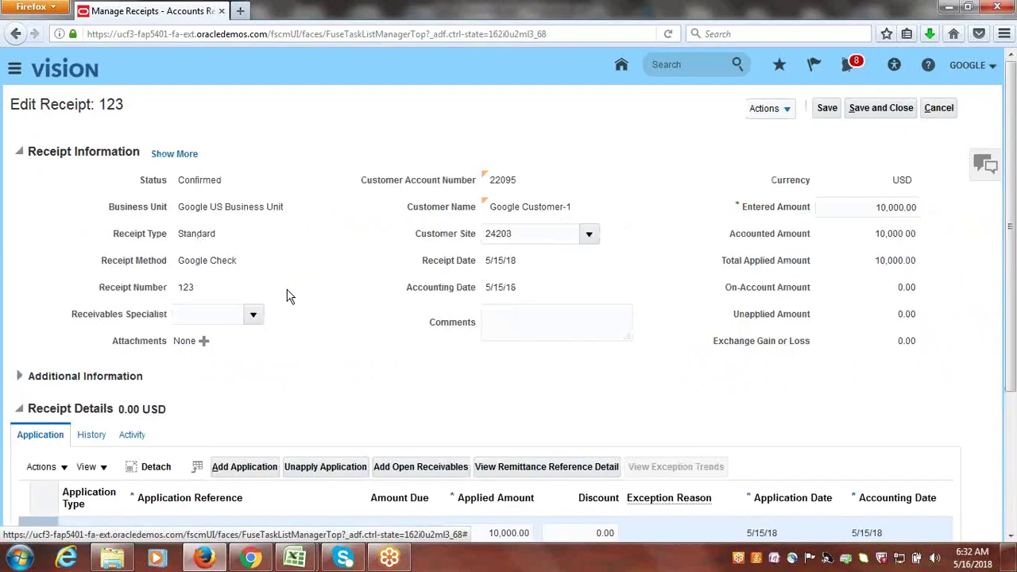
scroll(1014, 262, "down", 2)
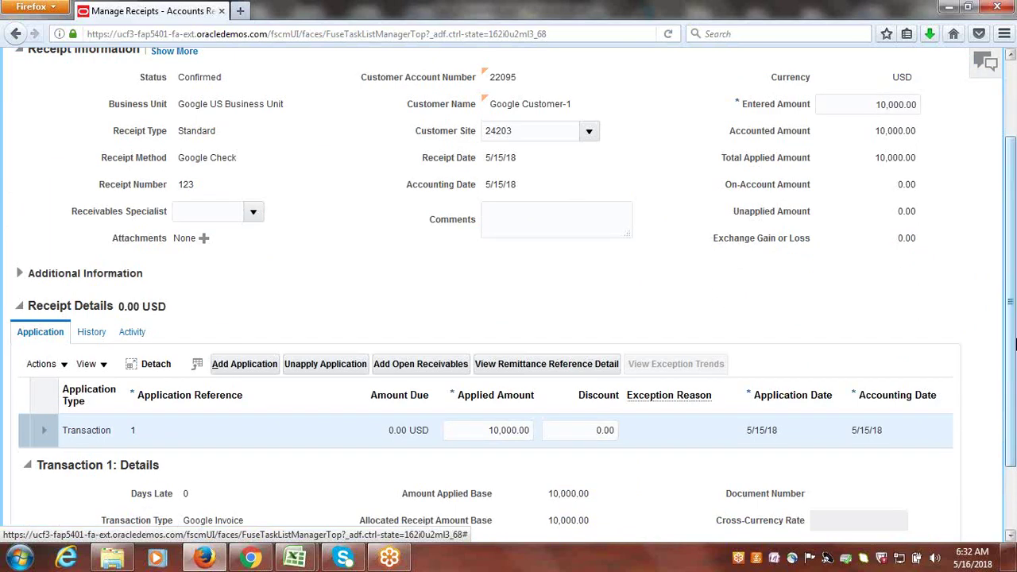
left_click_drag(1014, 344, 1014, 359)
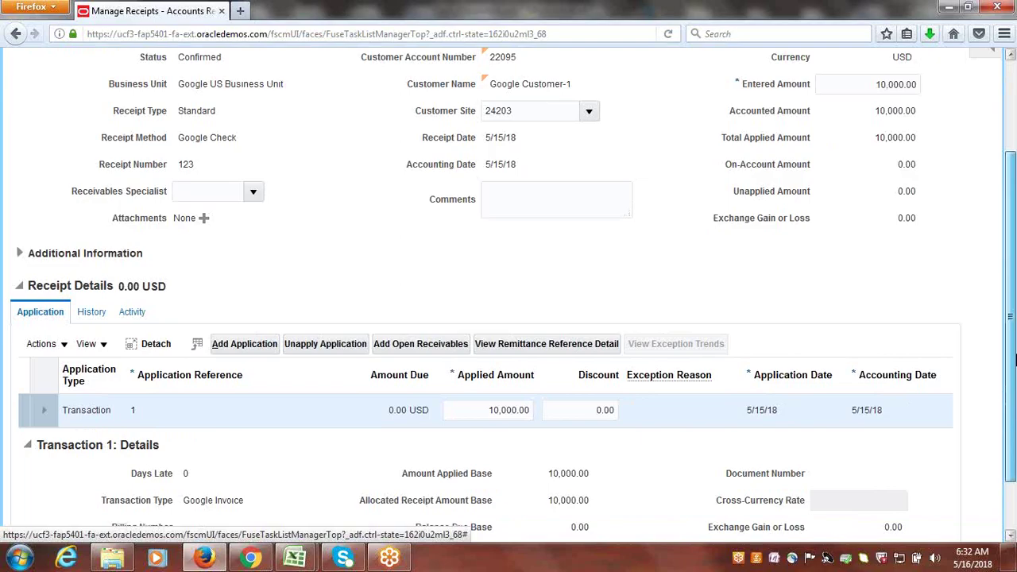
left_click_drag(1014, 359, 1014, 305)
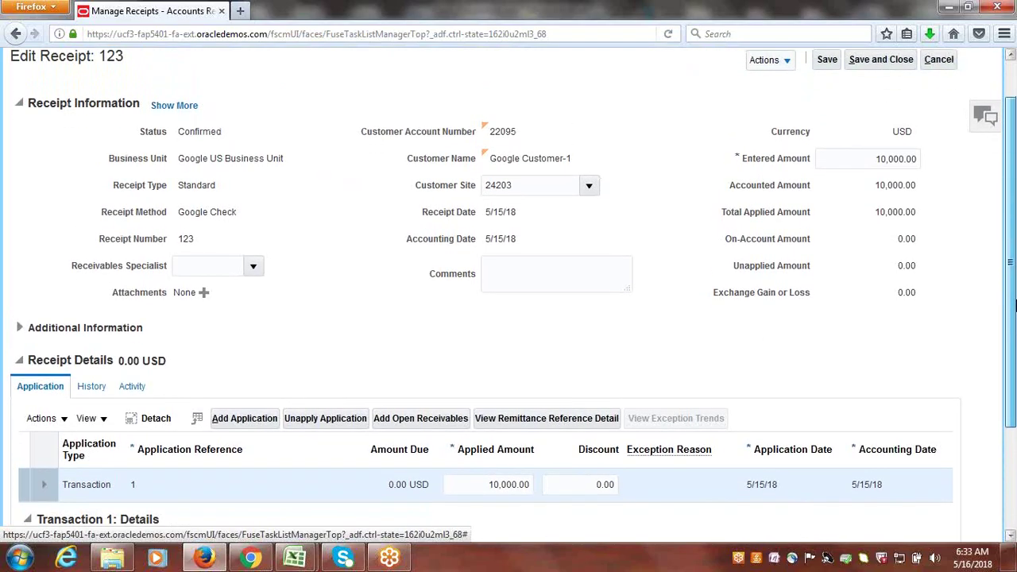
left_click_drag(1014, 305, 1014, 284)
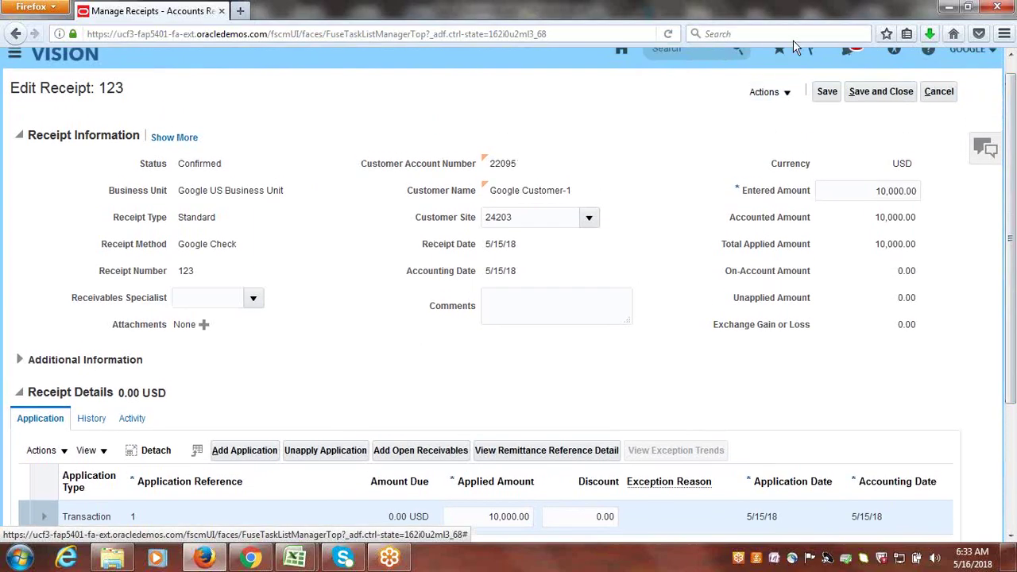
left_click(785, 92)
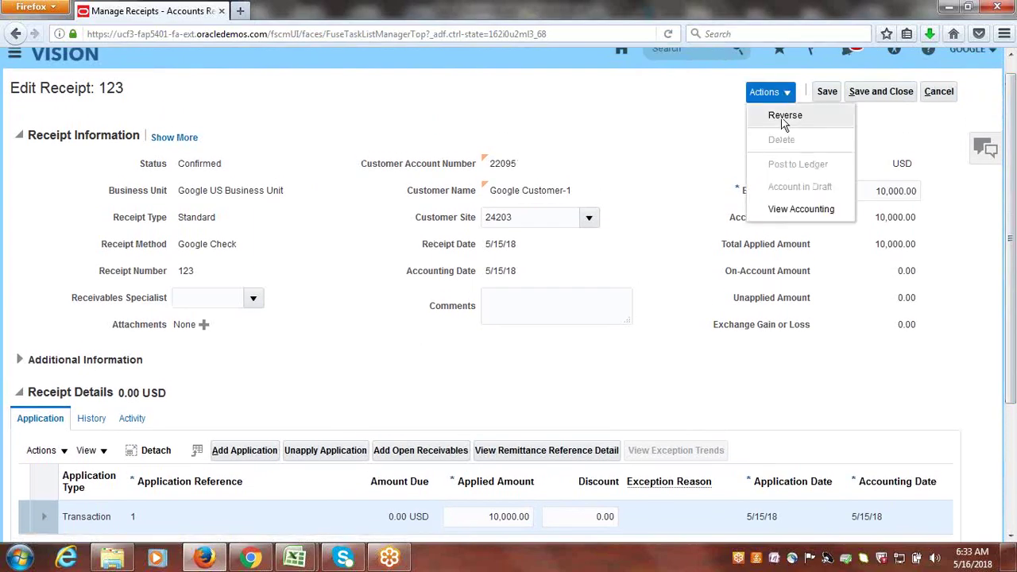
- Start reversing receipt 123 with category and reason both Nonsufficient funds
left_click(784, 116)
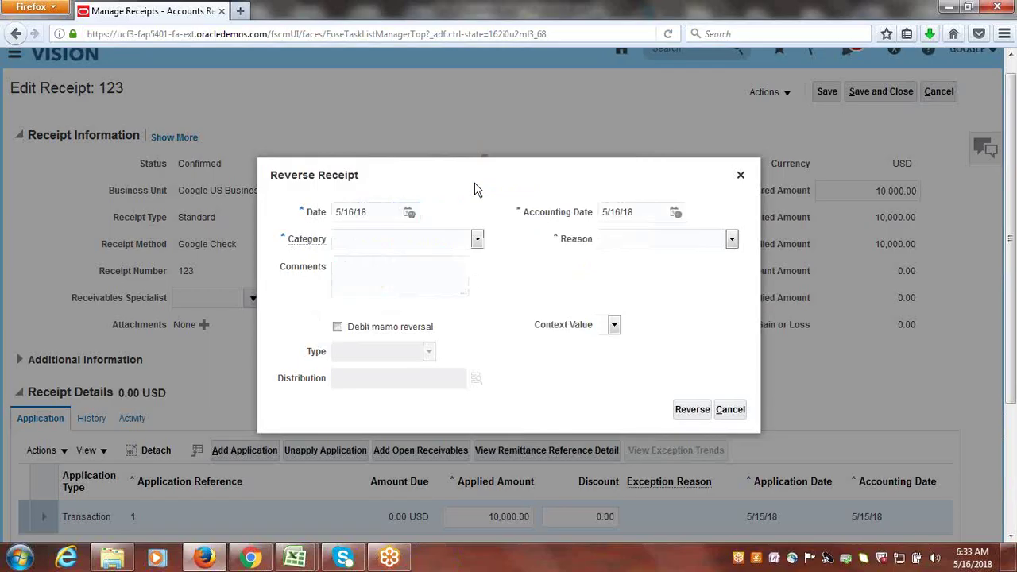
left_click(478, 240)
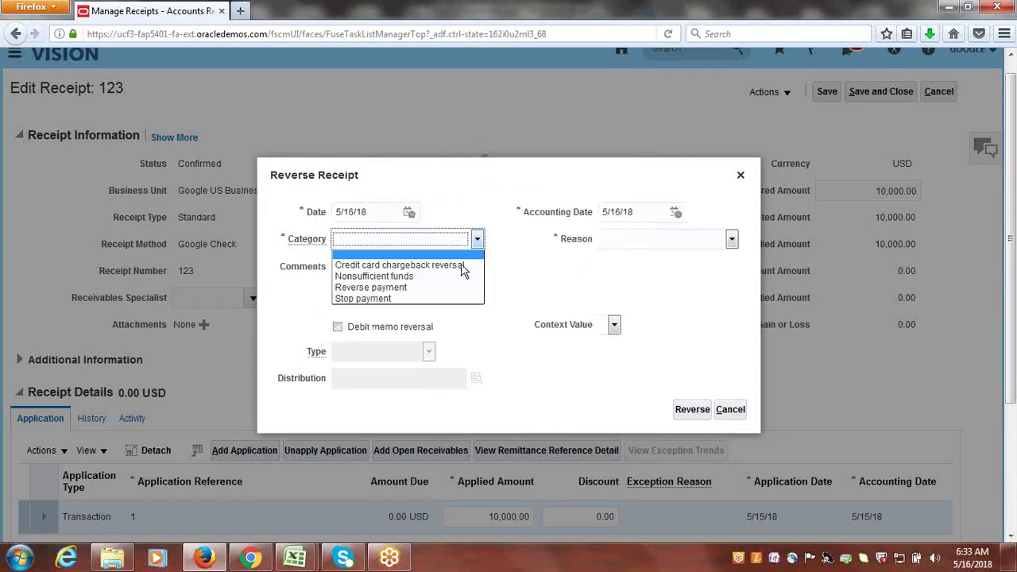
left_click(429, 278)
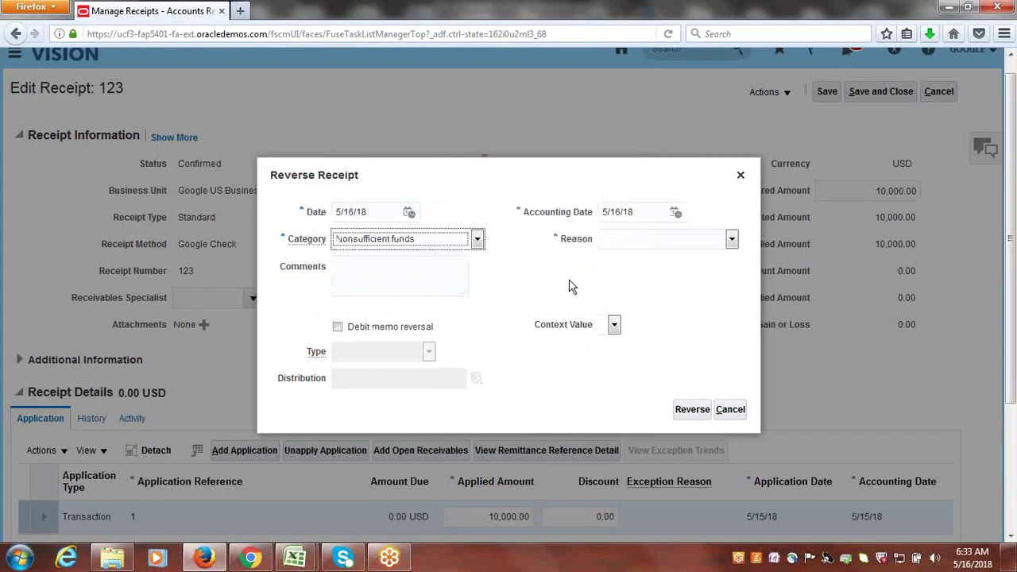
left_click(732, 240)
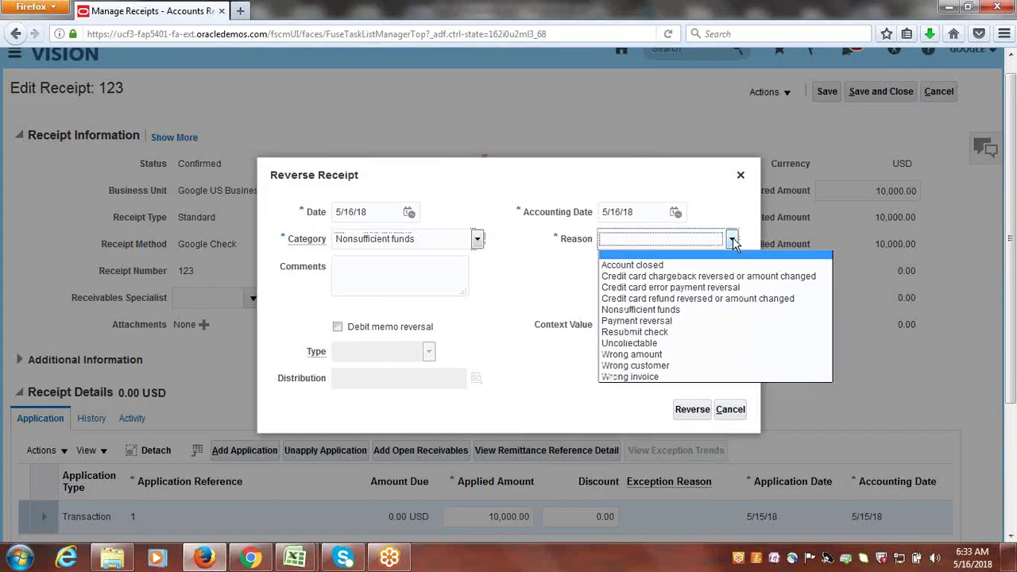
left_click(625, 310)
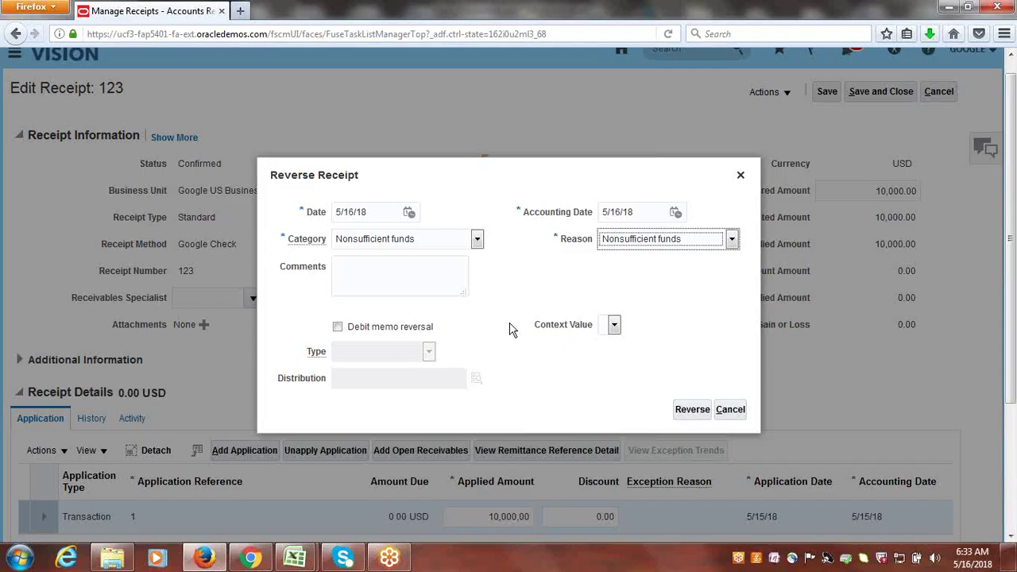
- Make it a debit memo reversal of type Google Debit Memo
left_click(338, 328)
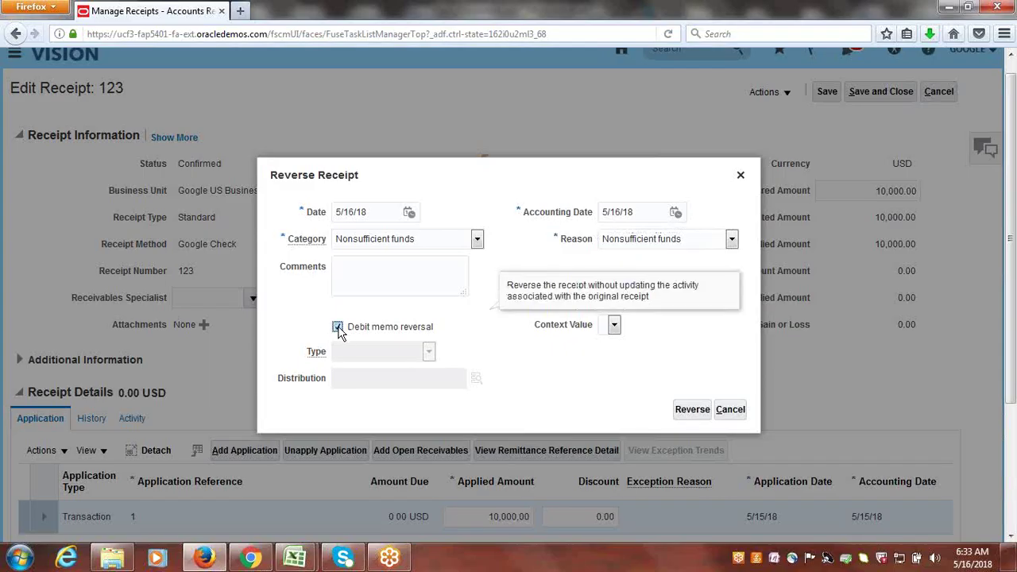
left_click(433, 352)
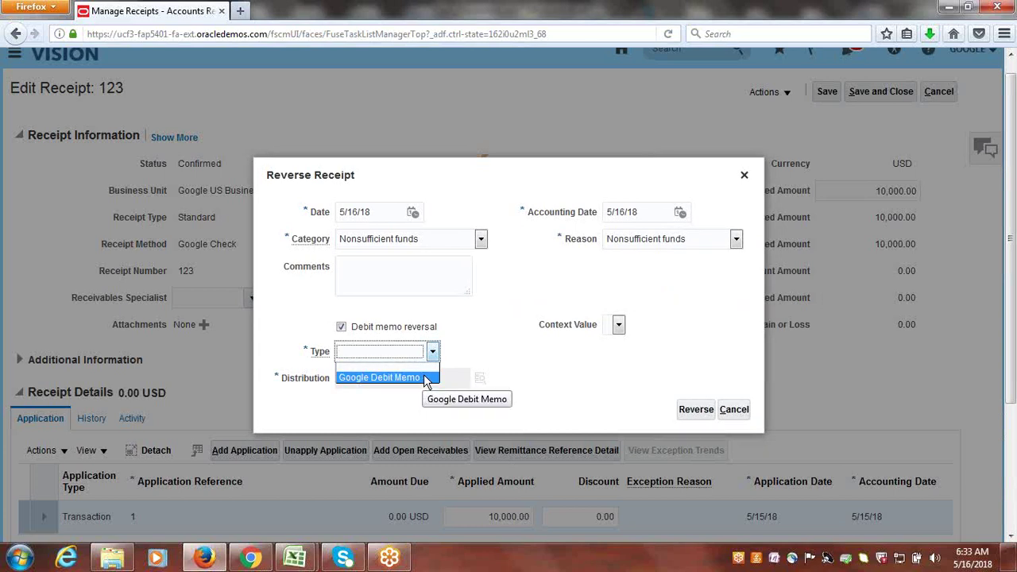
left_click(424, 378)
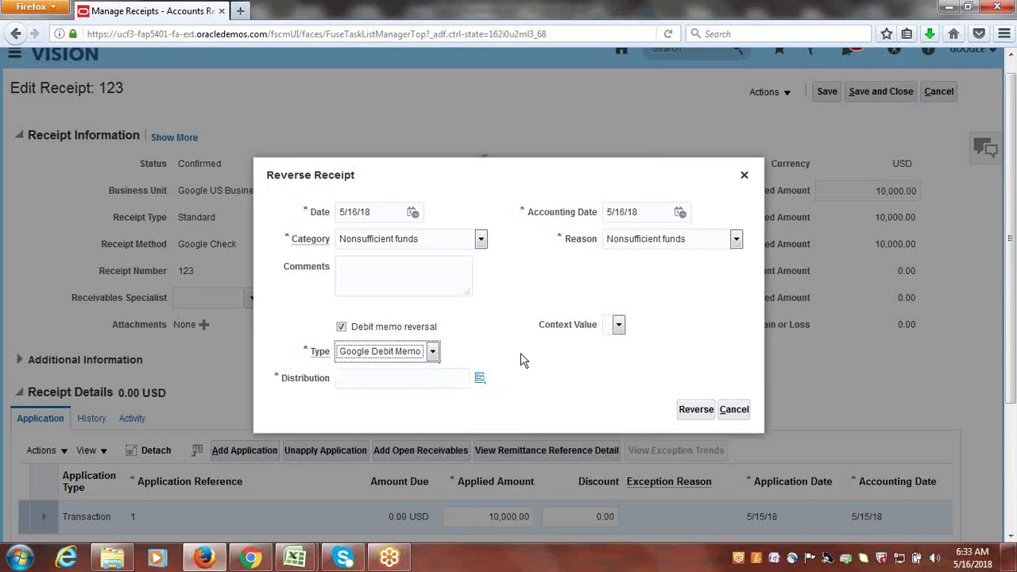
left_click(480, 378)
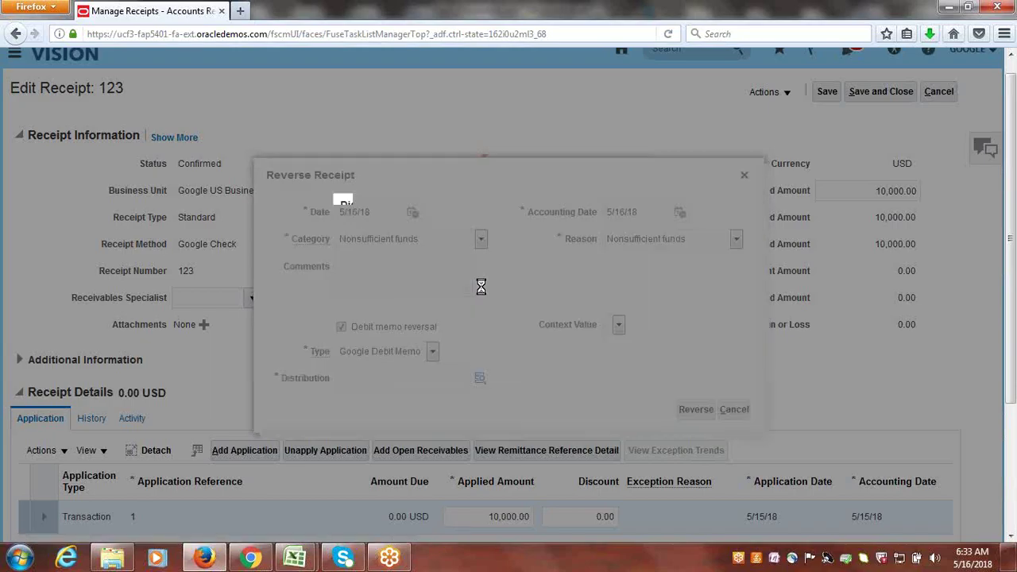
left_click(540, 259)
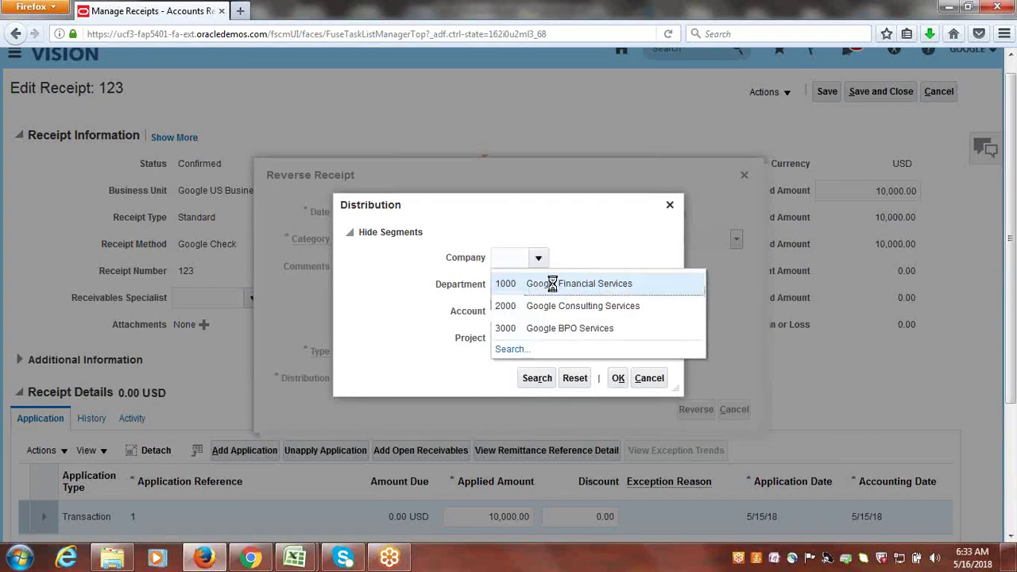
left_click(551, 282)
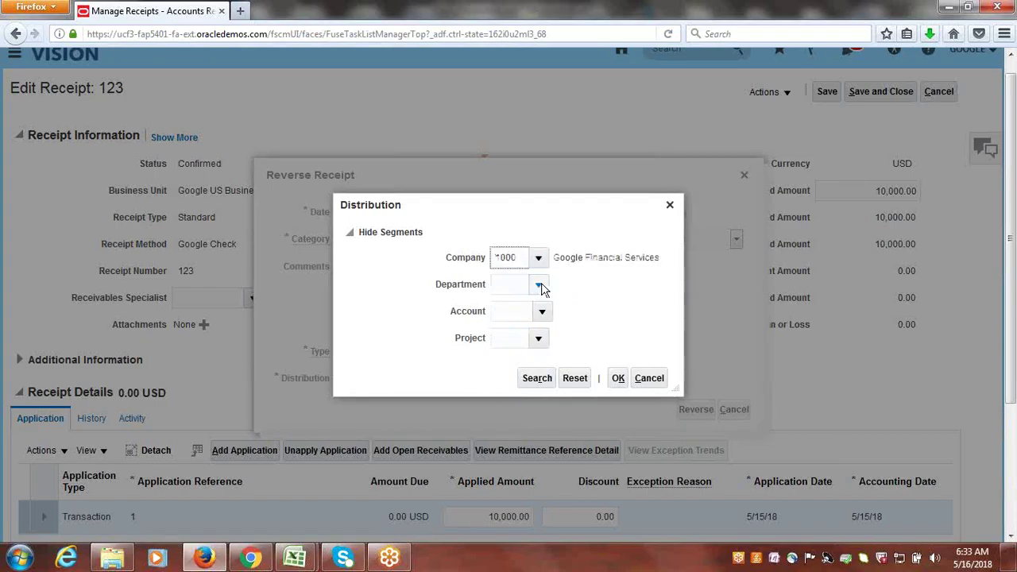
left_click(540, 284)
left_click(592, 309)
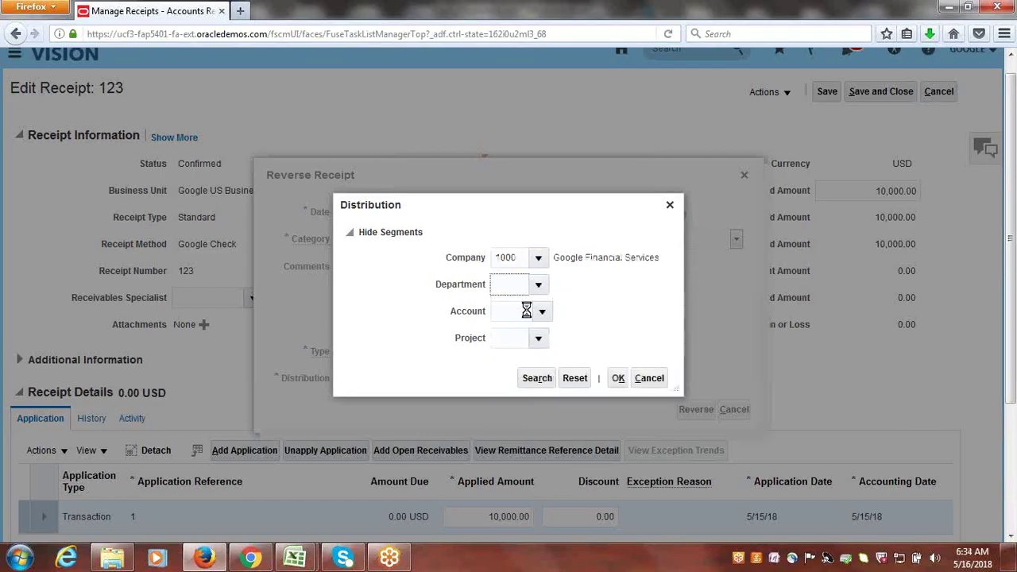
left_click(542, 312)
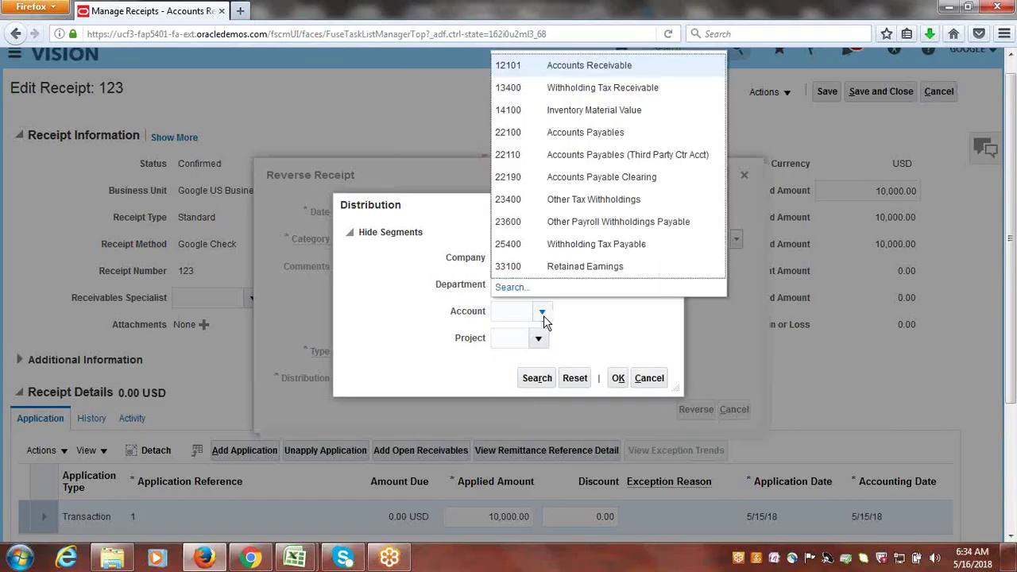
left_click(562, 68)
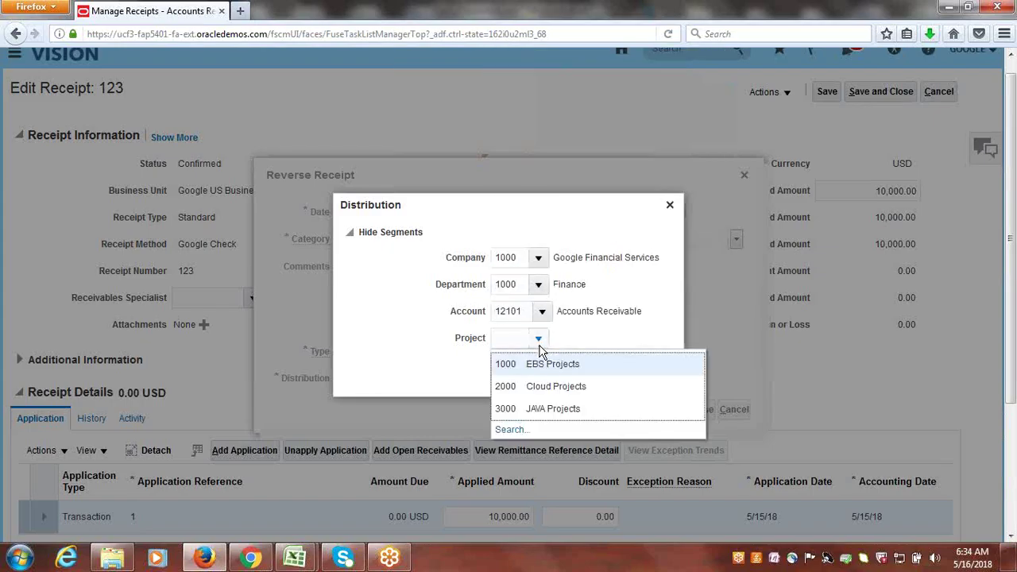
left_click(547, 365)
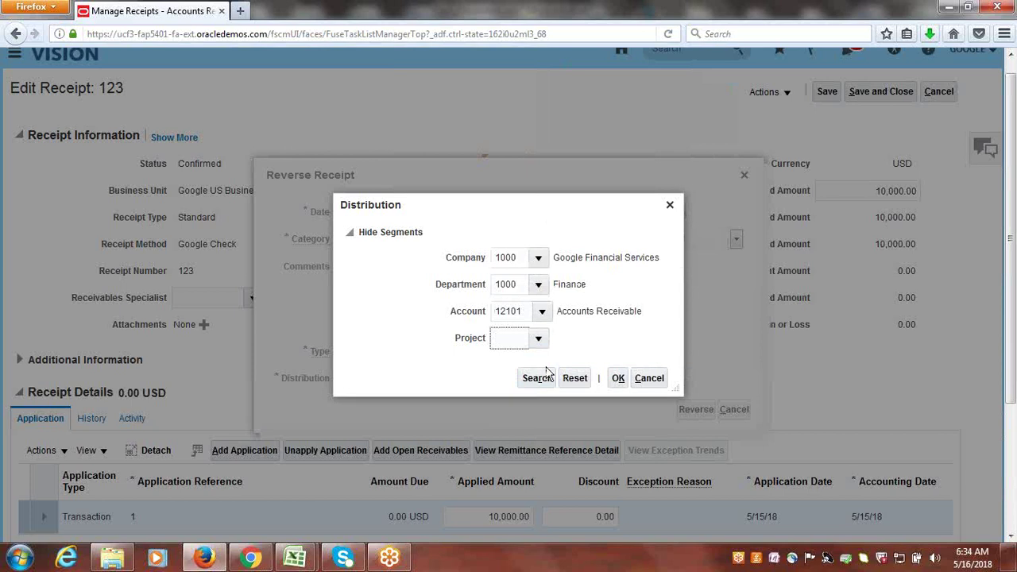
left_click(617, 378)
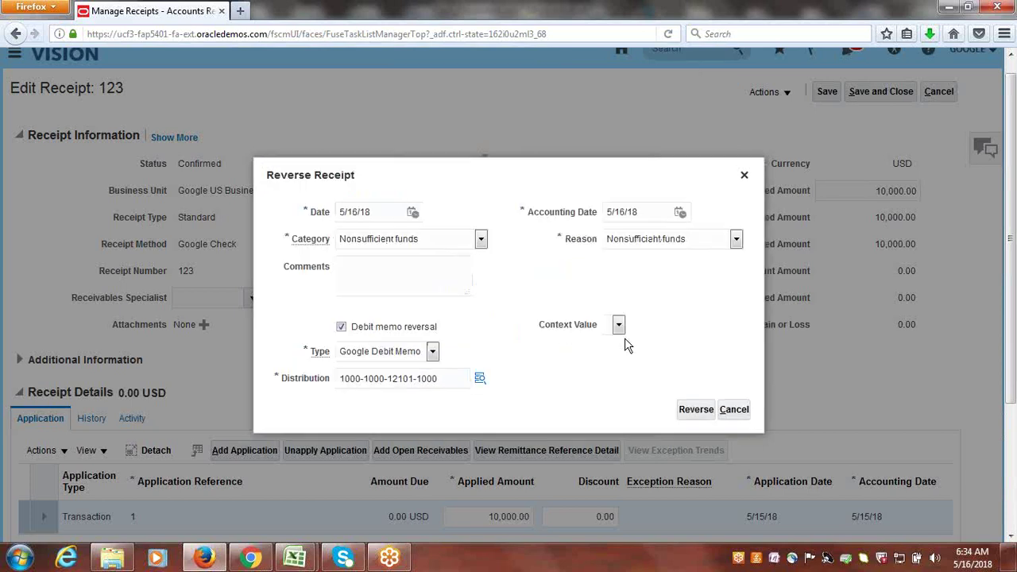
left_click(691, 411)
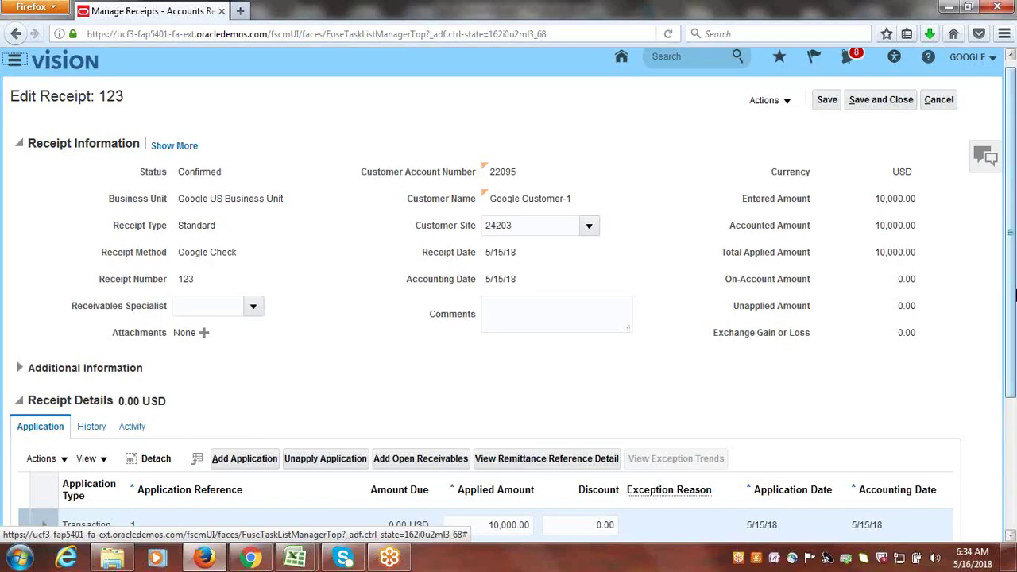
mouse_move(1012, 232)
left_mouse_down()
mouse_move(1013, 312)
mouse_move(1012, 224)
left_mouse_up()
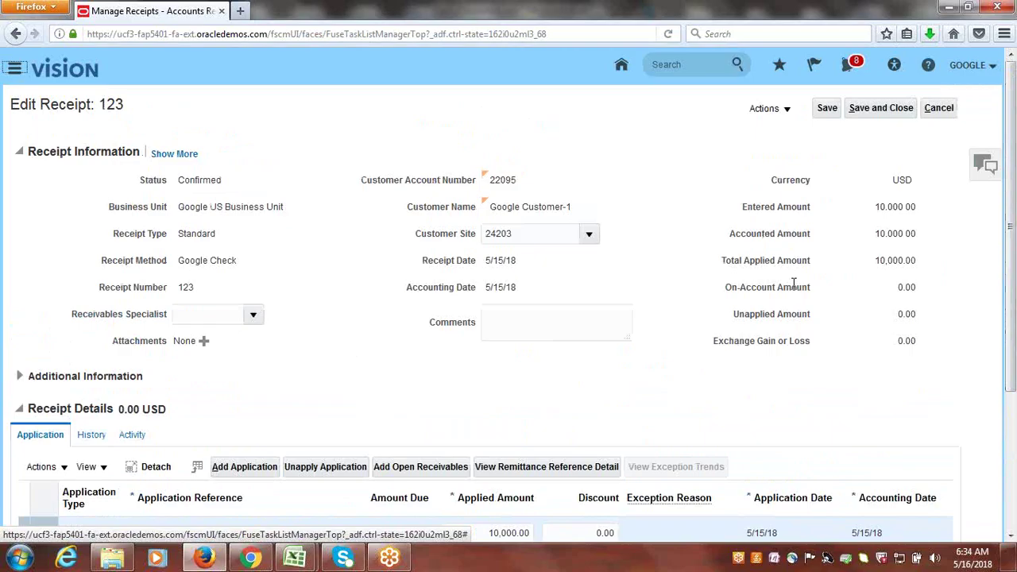
- Save and close receipt 123, then go to Manage Transactions in the Billing work area
left_click(878, 115)
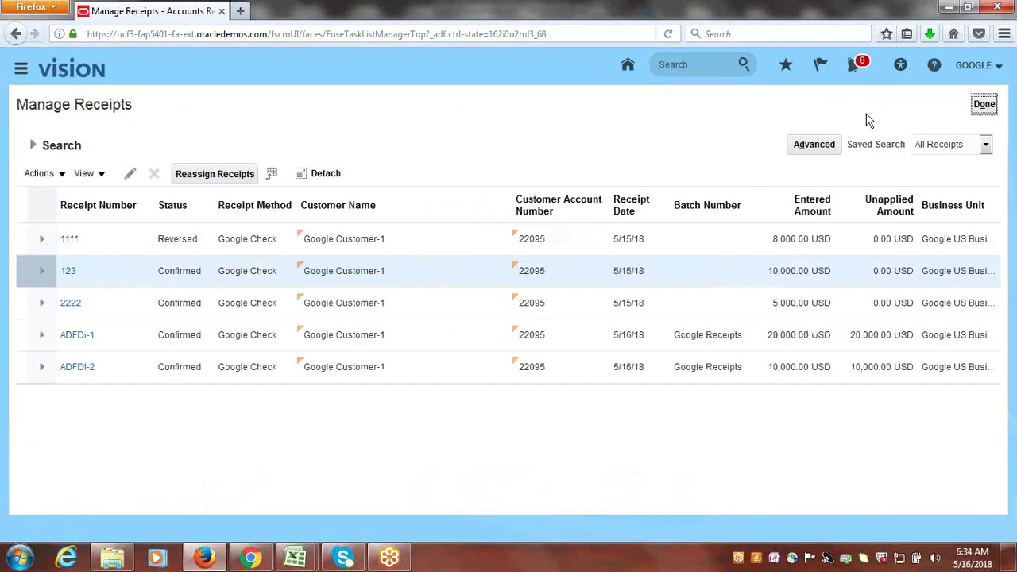
left_click(984, 106)
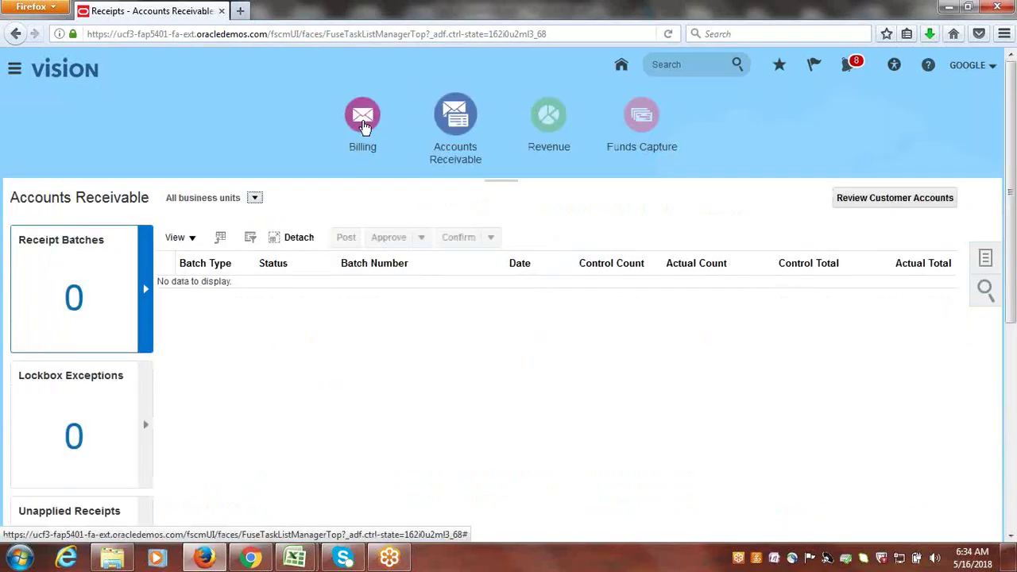
left_click(362, 125)
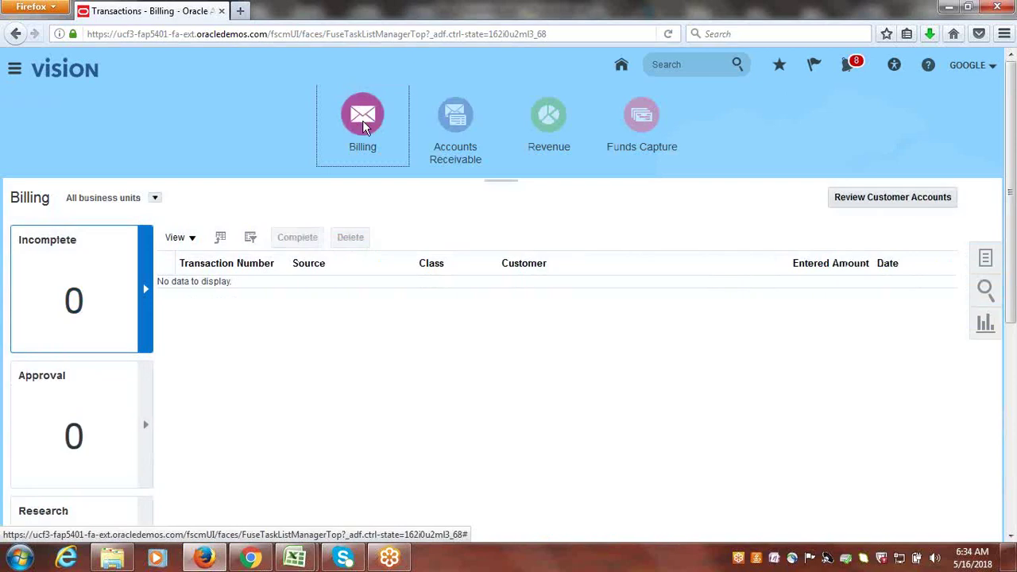
left_click(982, 259)
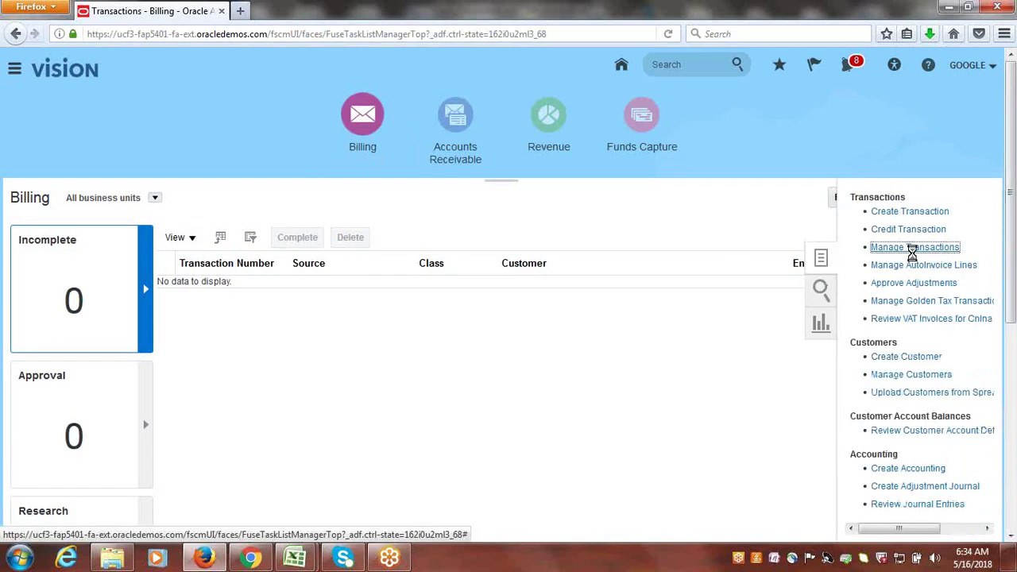
left_click(912, 247)
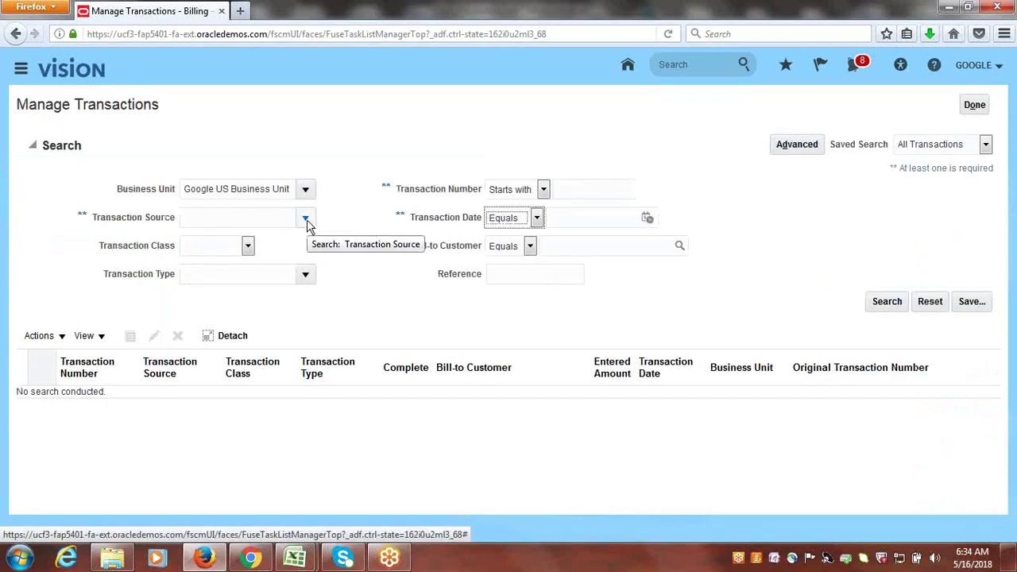
- Search for transactions with bill-to customer Google Customer-1
left_click(677, 248)
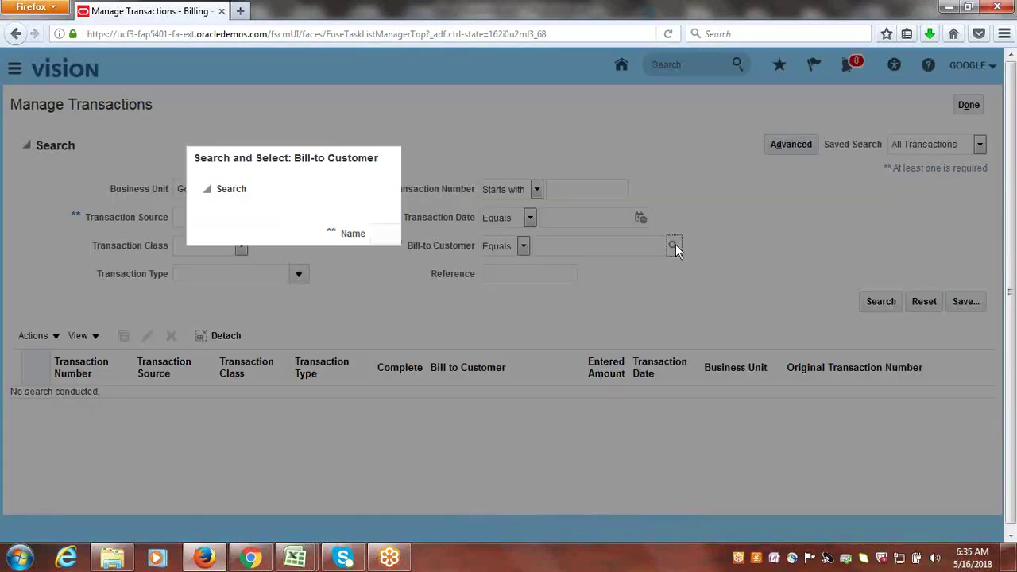
left_click(399, 236)
type("G")
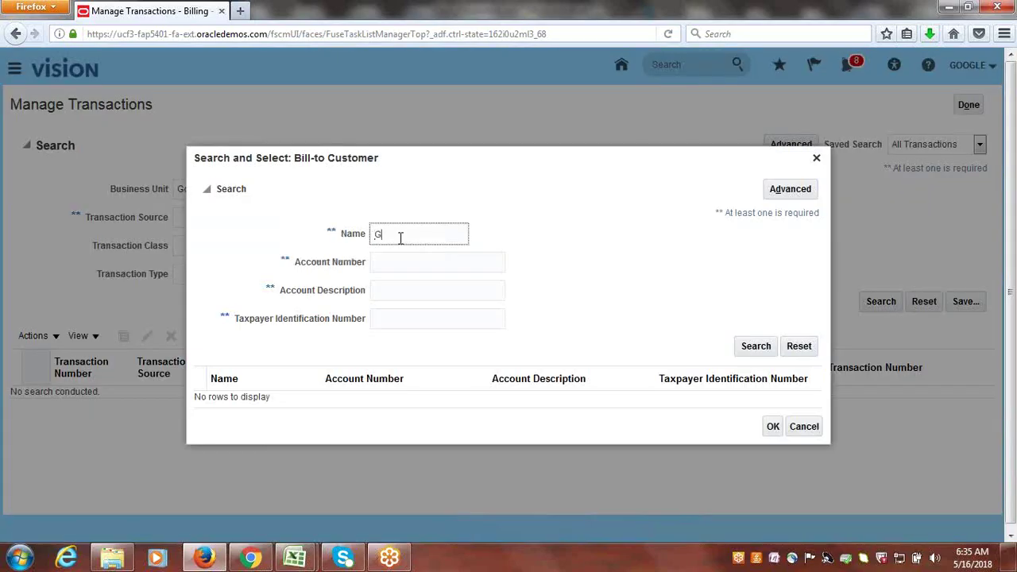
type("oogle L")
key("BackSpace")
key("Return")
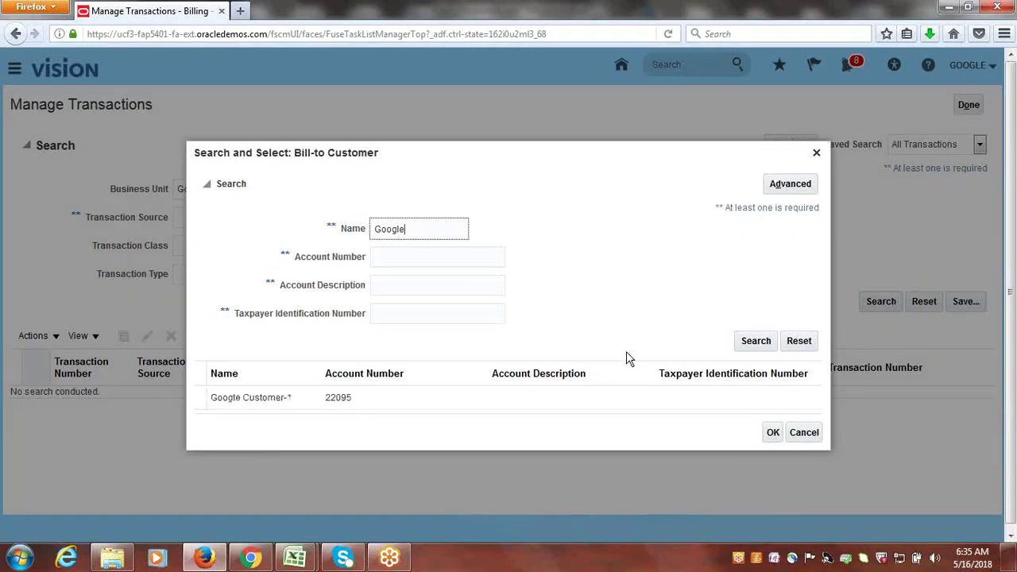
left_click(310, 404)
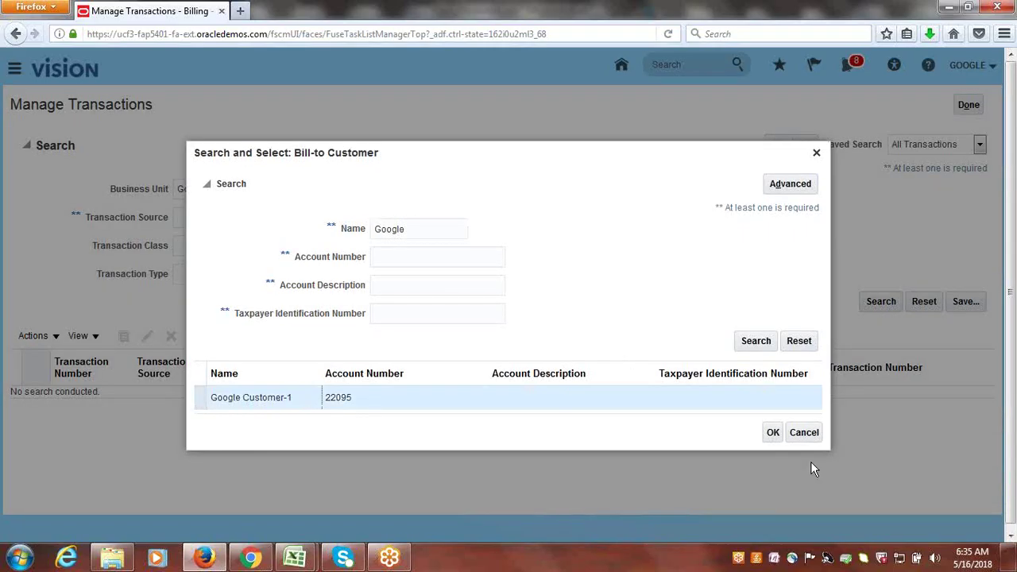
left_click(773, 433)
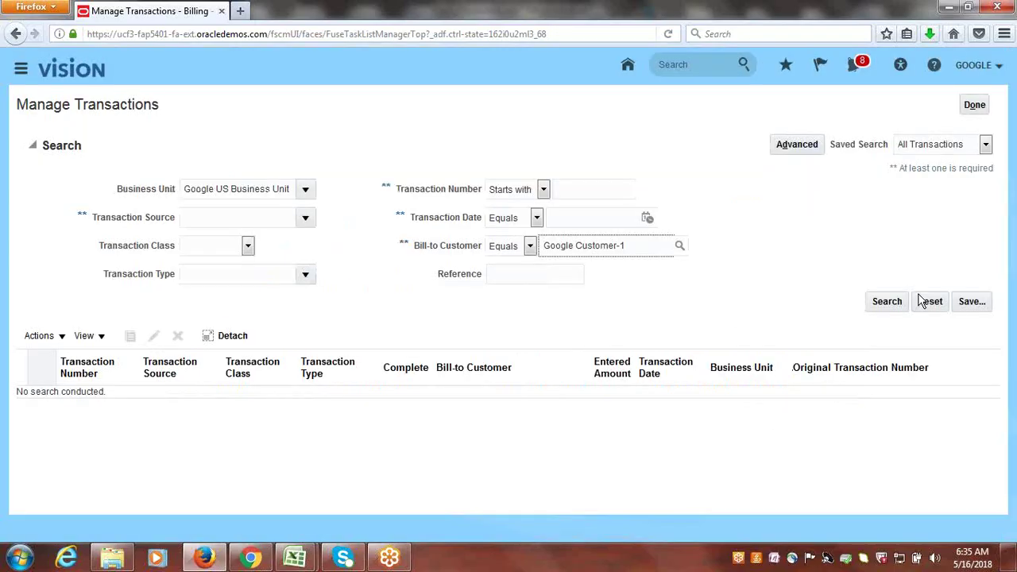
left_click(889, 303)
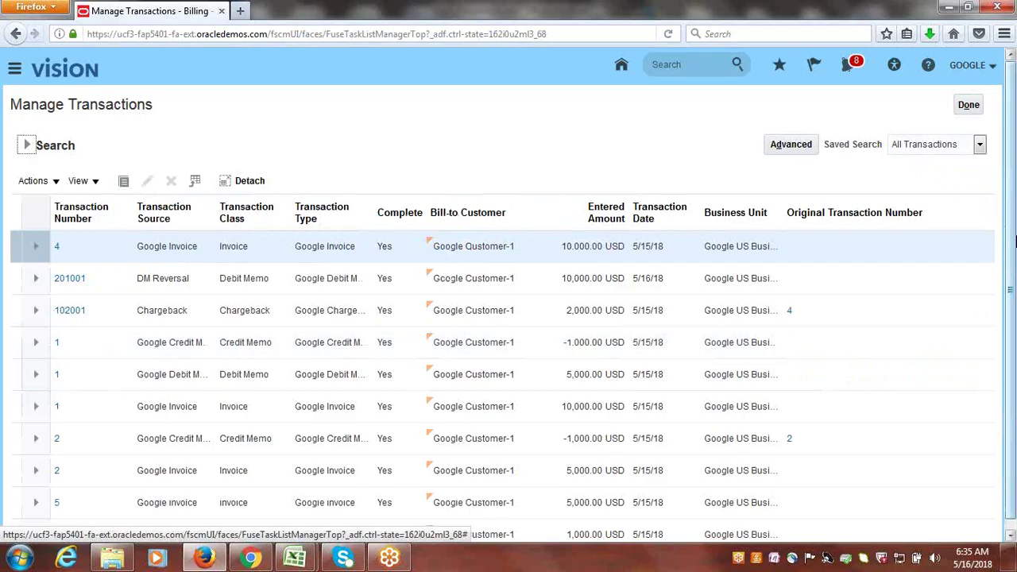
left_click_drag(1012, 226, 1015, 268)
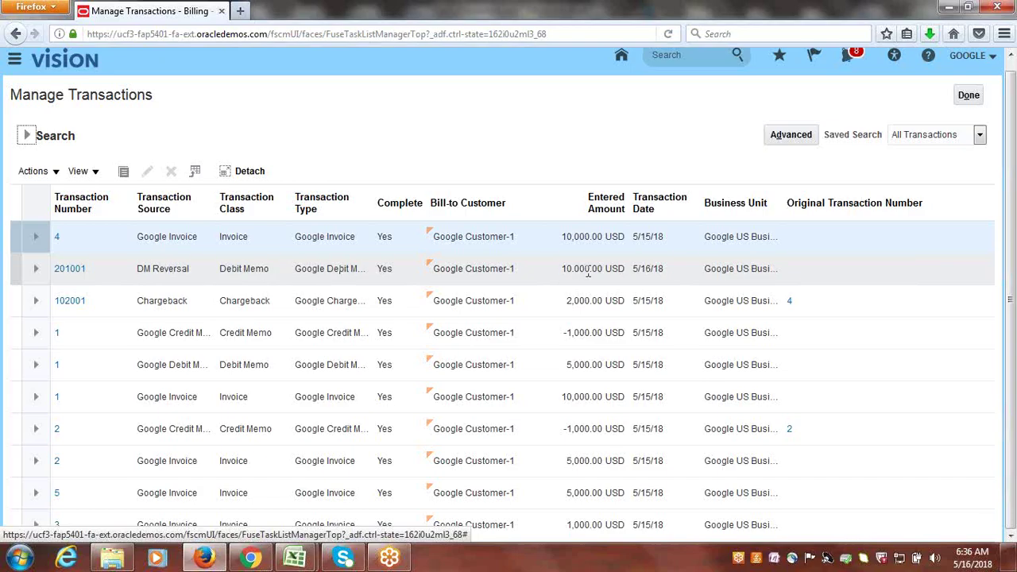
left_click(81, 274)
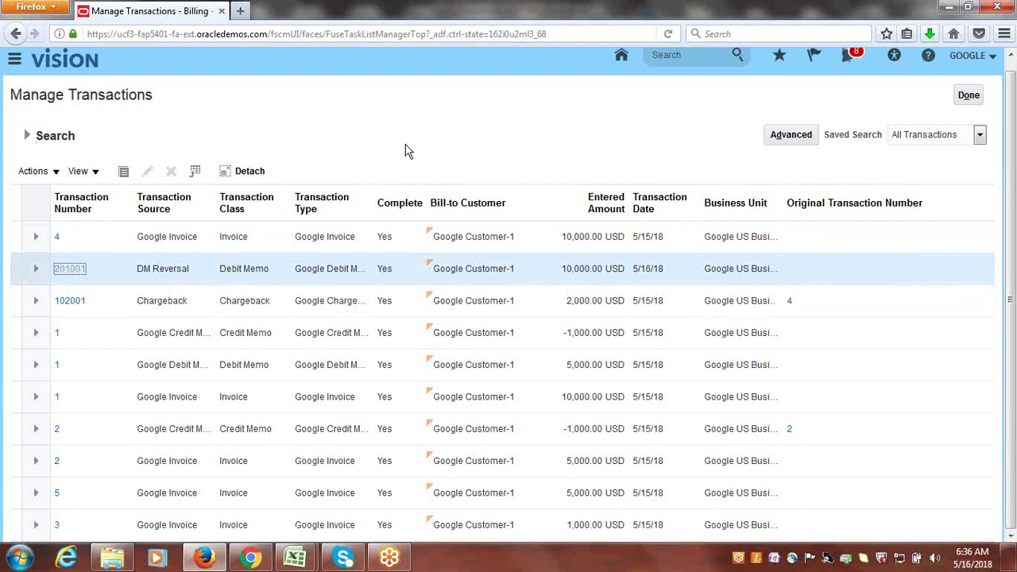
key("Return")
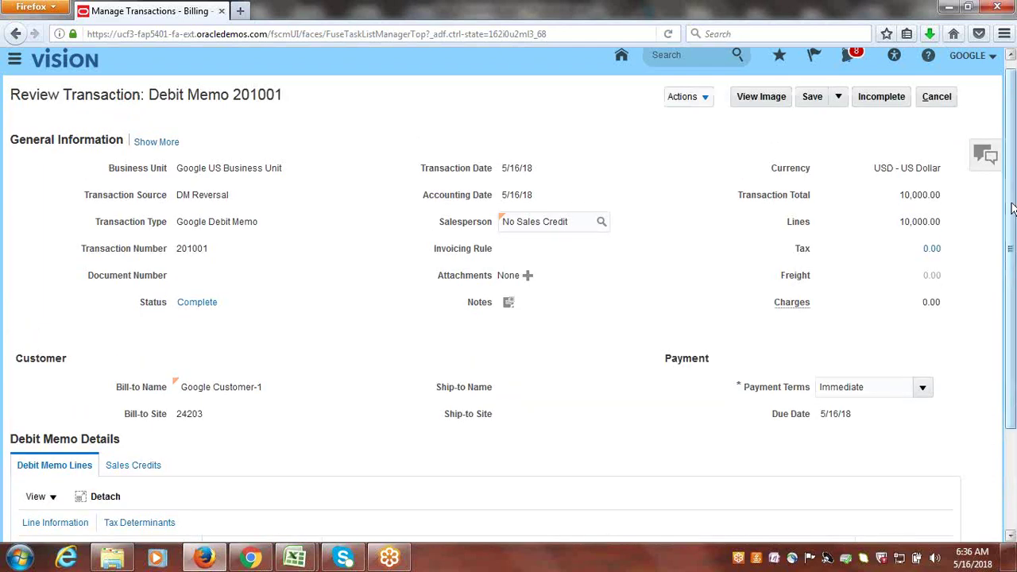
left_click_drag(1011, 213, 1014, 389)
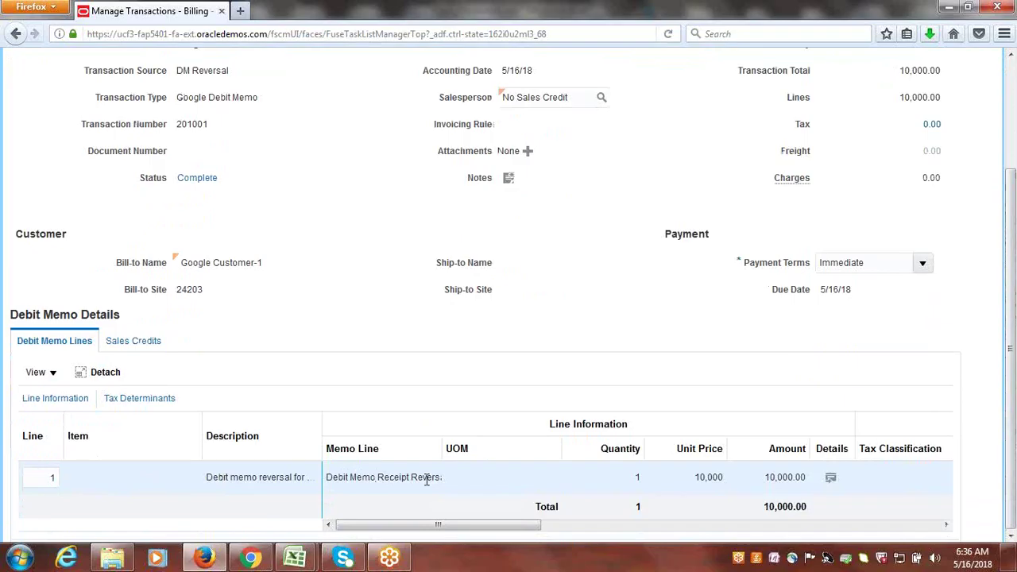
scroll(623, 334, "up", 3)
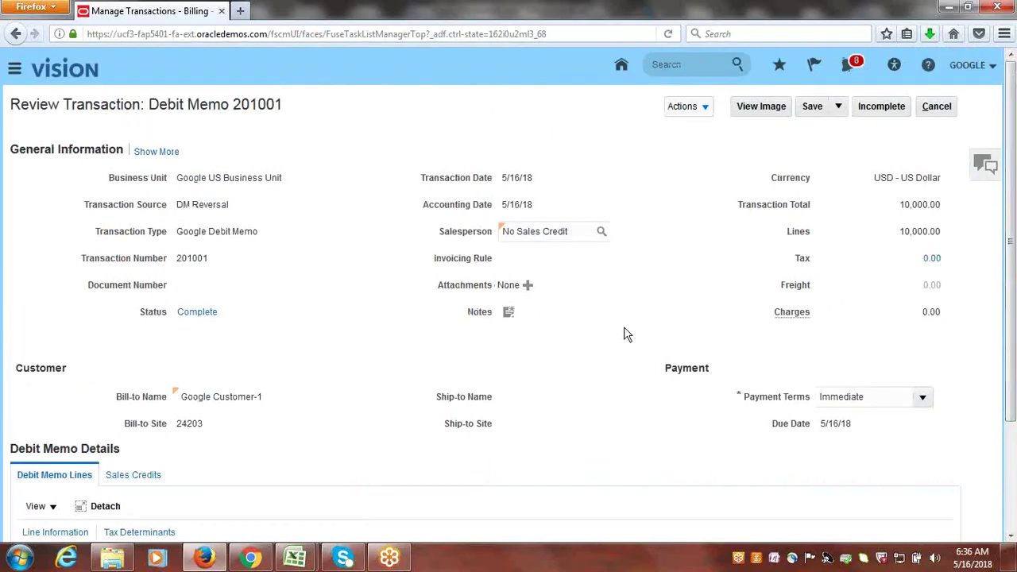
left_click(940, 108)
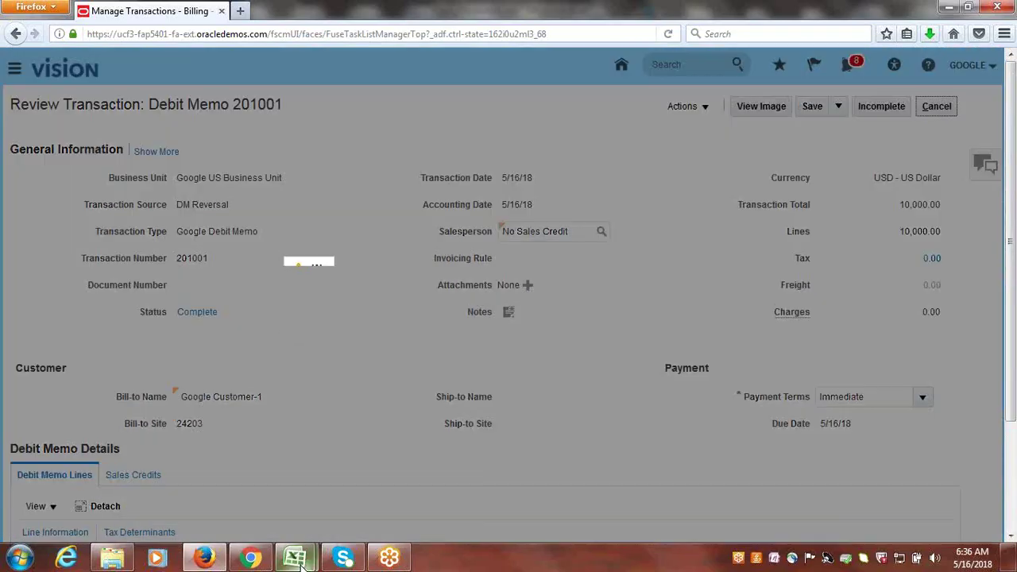
mouse_move(303, 565)
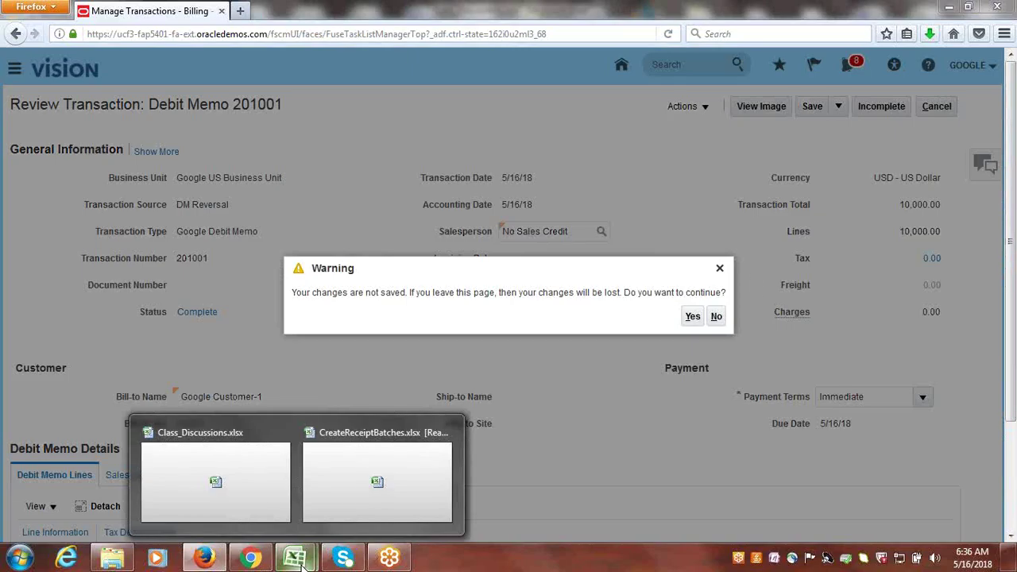
left_click(692, 316)
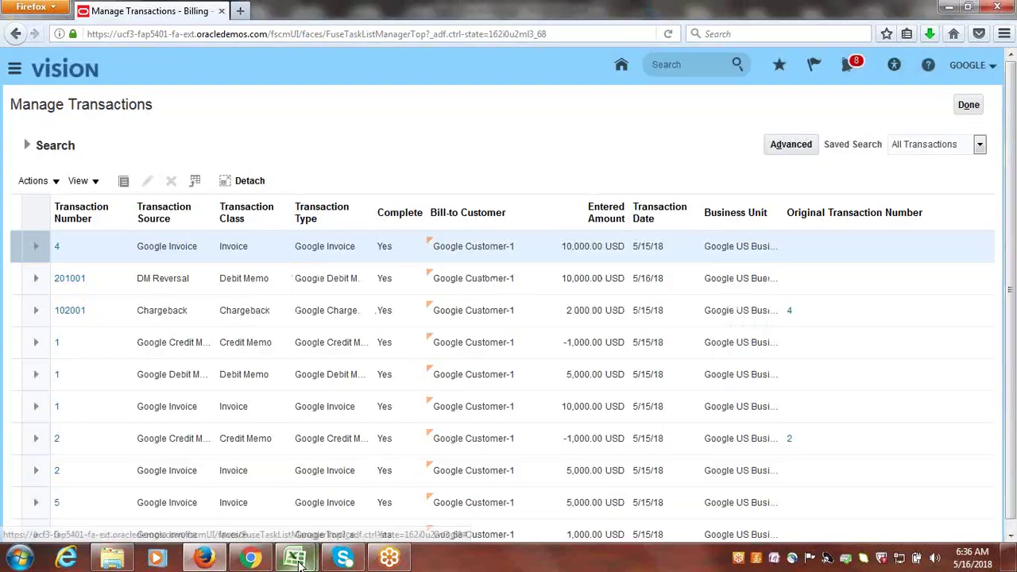
mouse_move(292, 556)
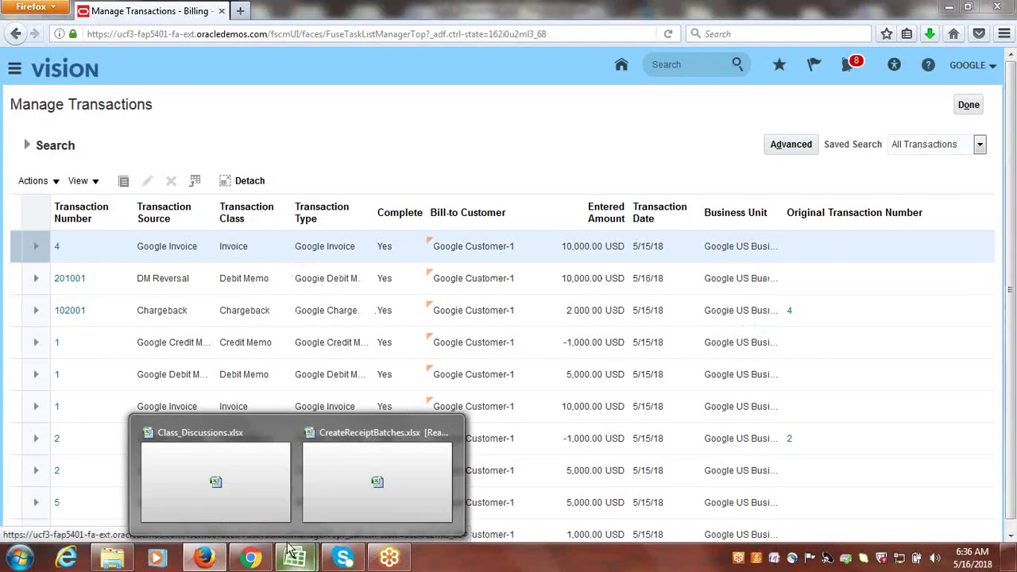
left_click(224, 482)
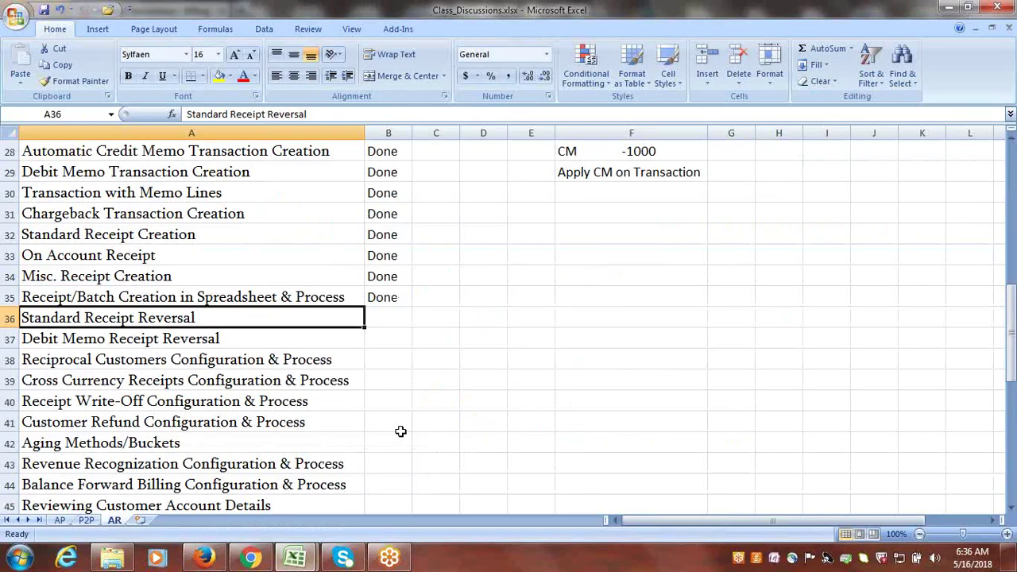
- Close the CreateReceiptBatches workbook without saving changes
mouse_move(294, 556)
left_click(399, 508)
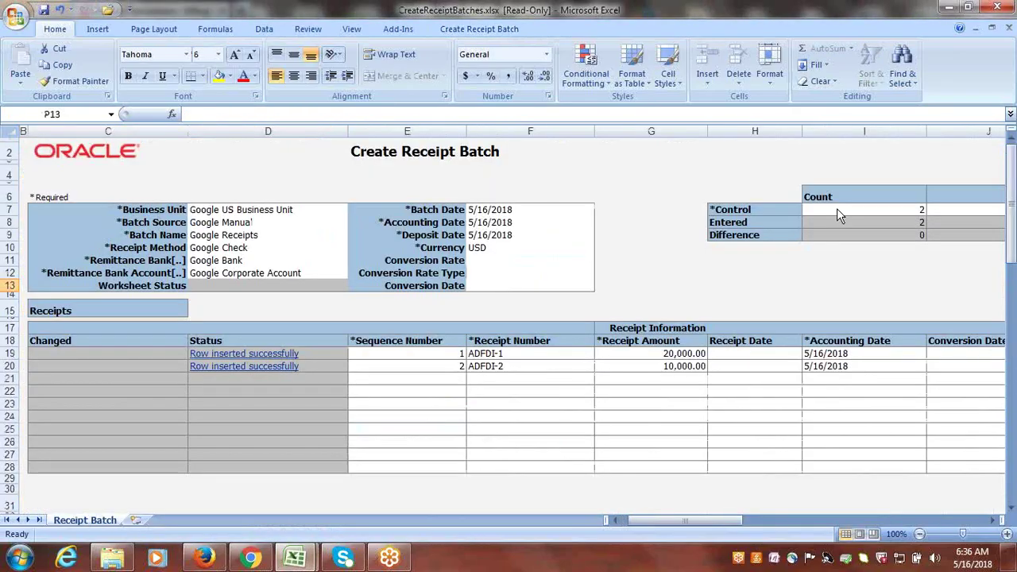
left_click(997, 6)
left_click(517, 317)
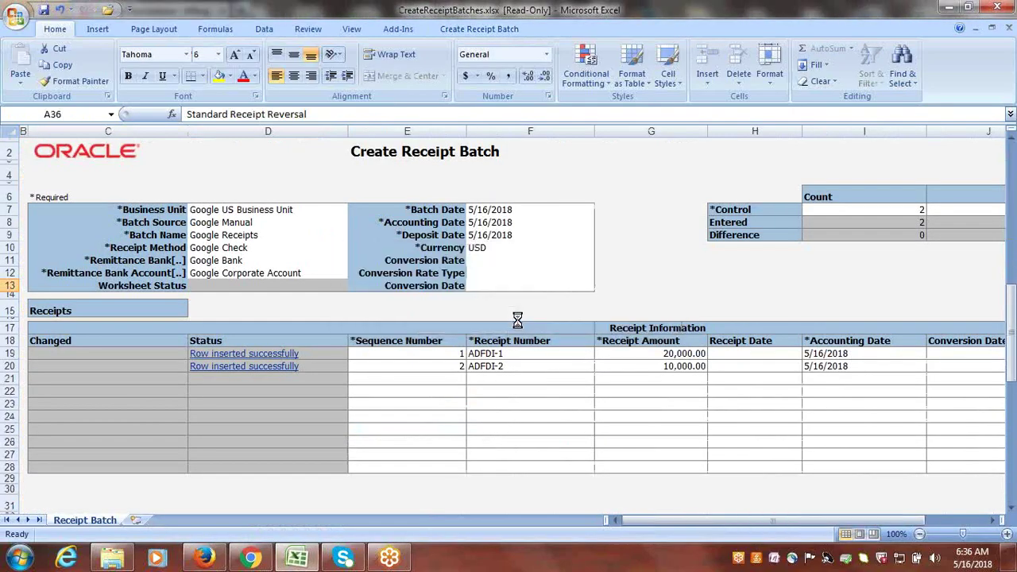
- Mark Standard Receipt Reversal and Debit Memo Receipt Reversal as Done in B36 and B37
key("Right")
type("D")
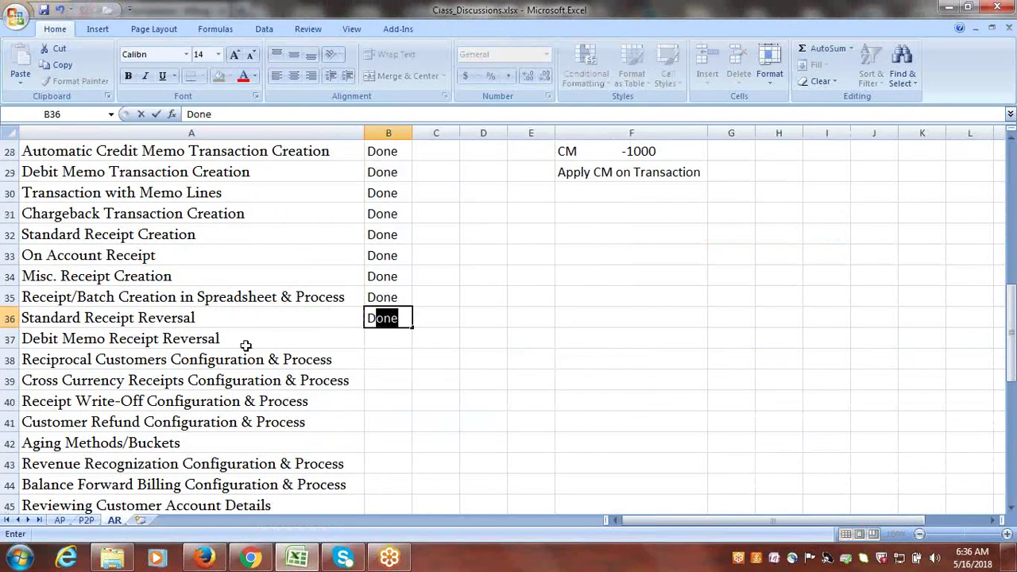
left_click(245, 346)
key("Right")
type("D")
key("Right")
- Select the text Reciprocal Customers in cell A38 for copying
left_click(249, 360)
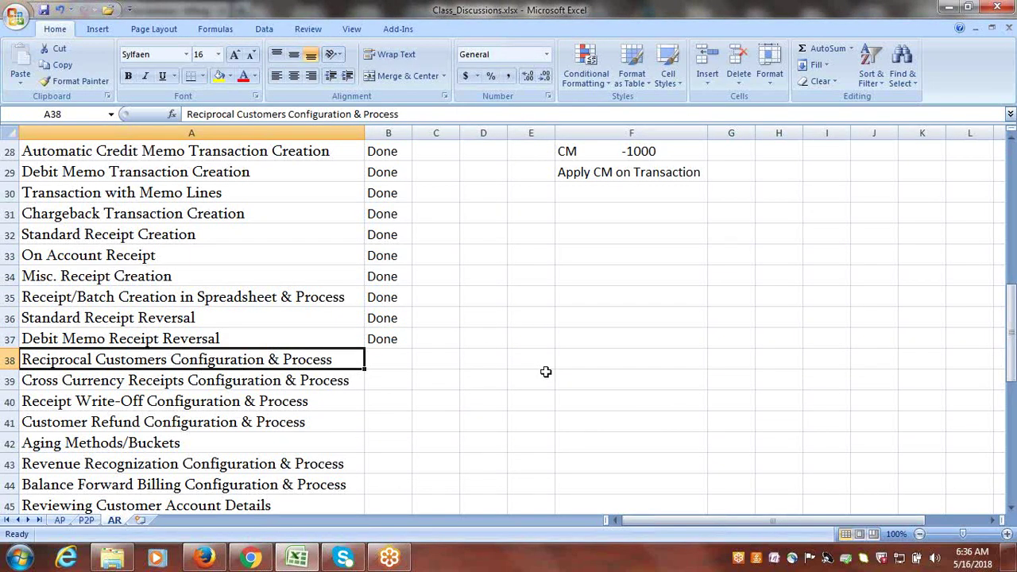
double_click(169, 362)
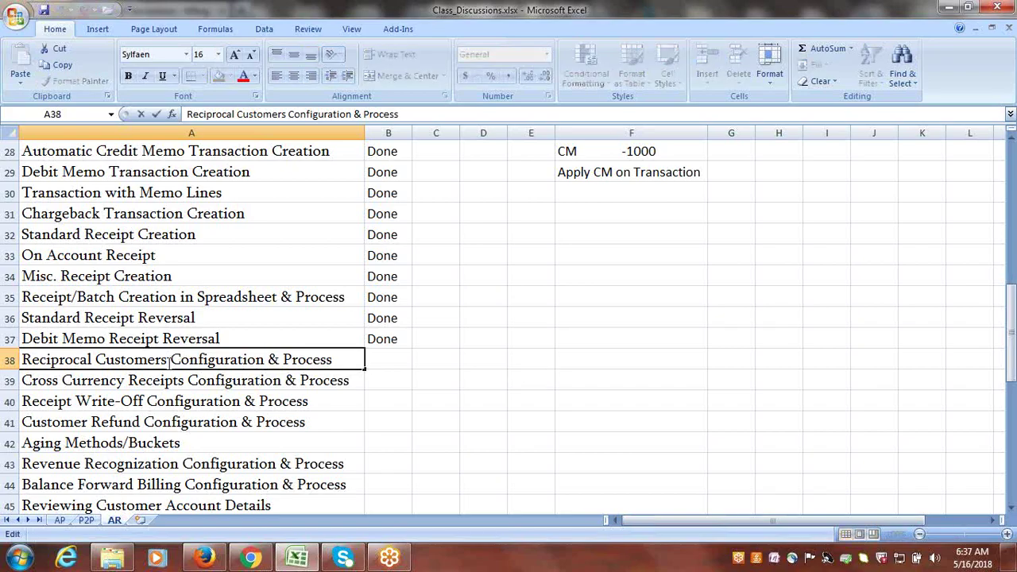
left_click_drag(169, 361, 22, 367)
key("ctrl+c")
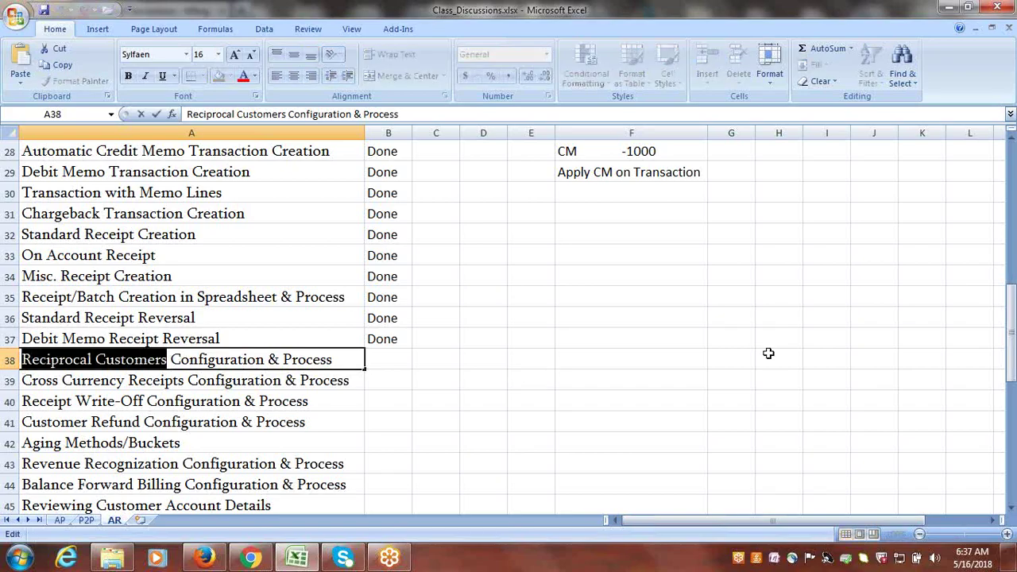
left_click_drag(1013, 327, 1011, 506)
left_click(1012, 507)
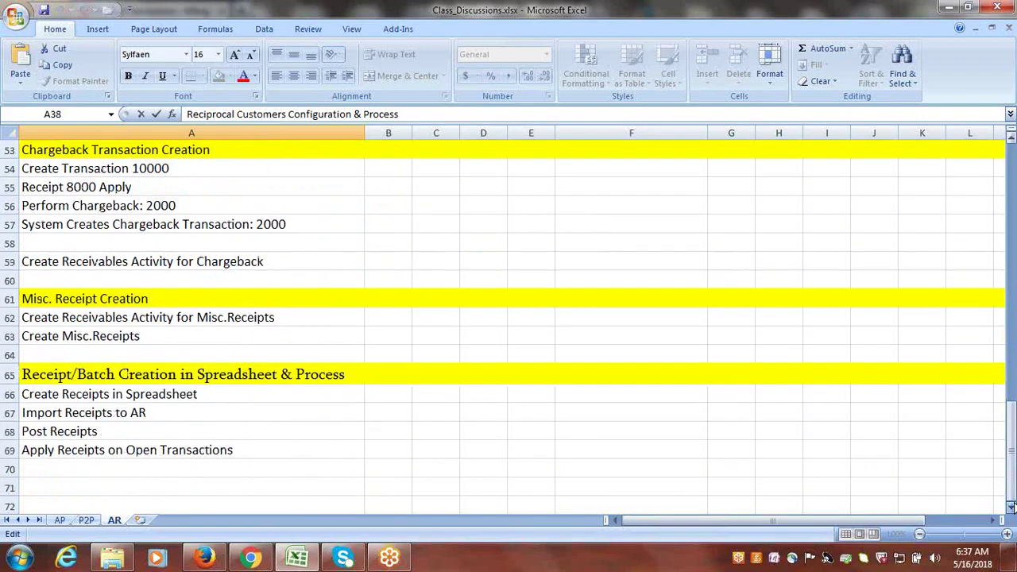
- Paste Reciprocal Customers into A71 and fill row 71 yellow as a heading
left_click(123, 389)
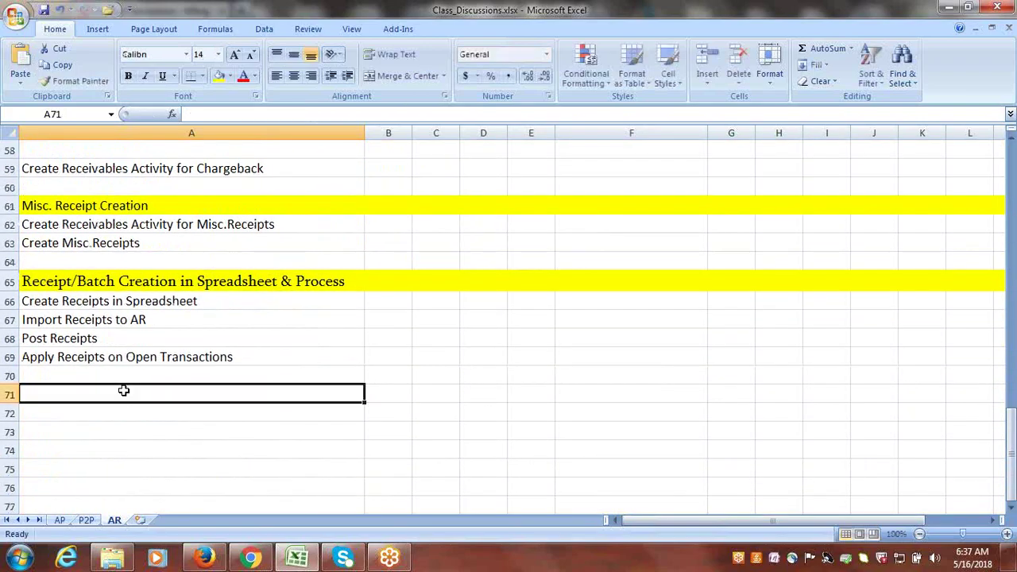
key("ctrl+v")
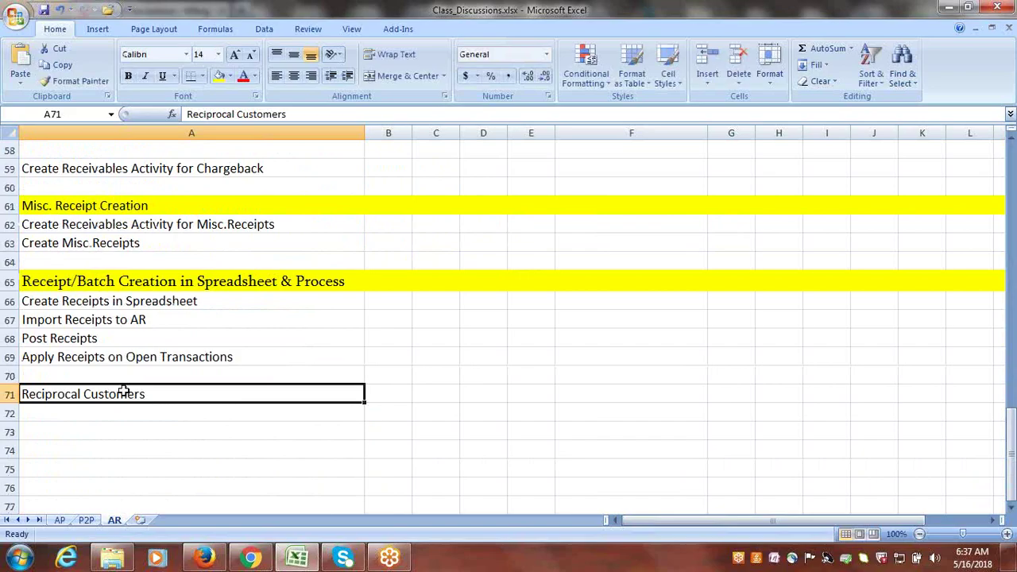
left_click(6, 394)
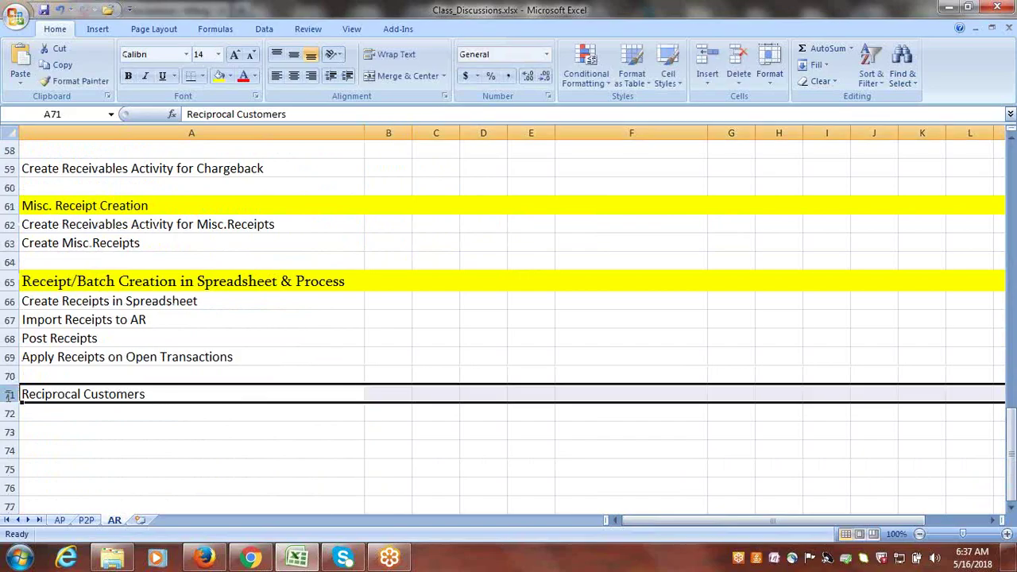
left_click(219, 76)
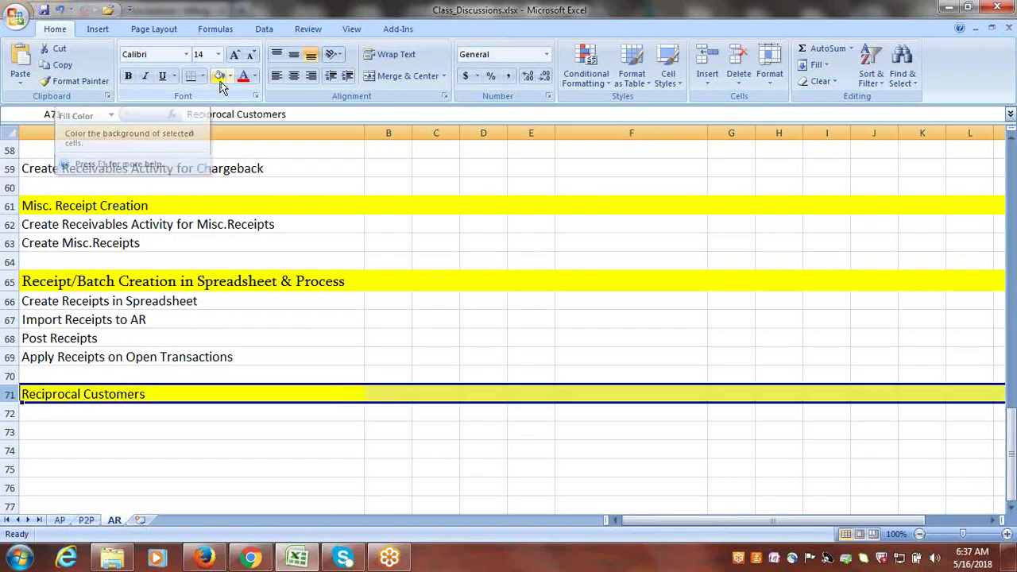
left_click(128, 415)
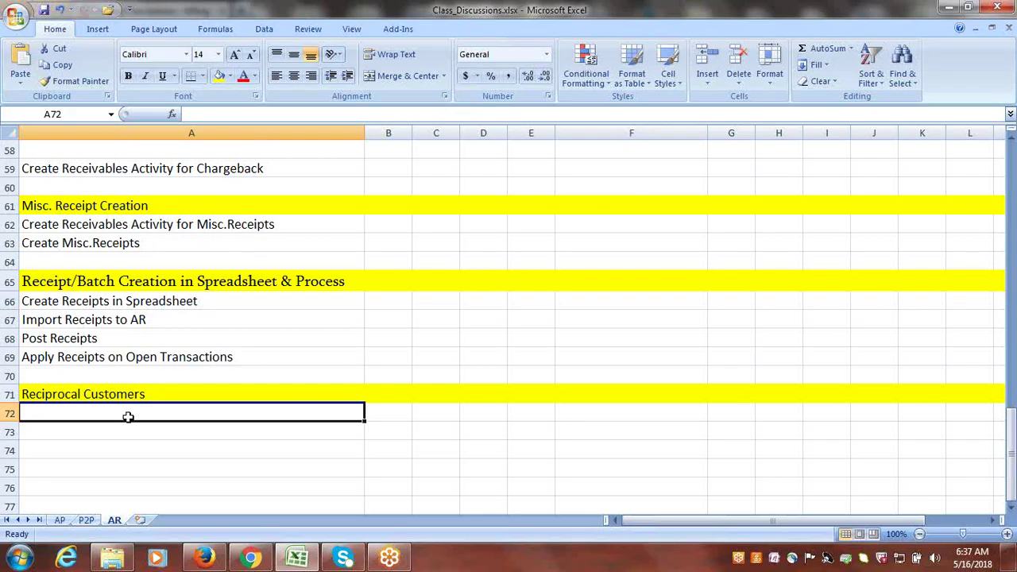
left_click(440, 415)
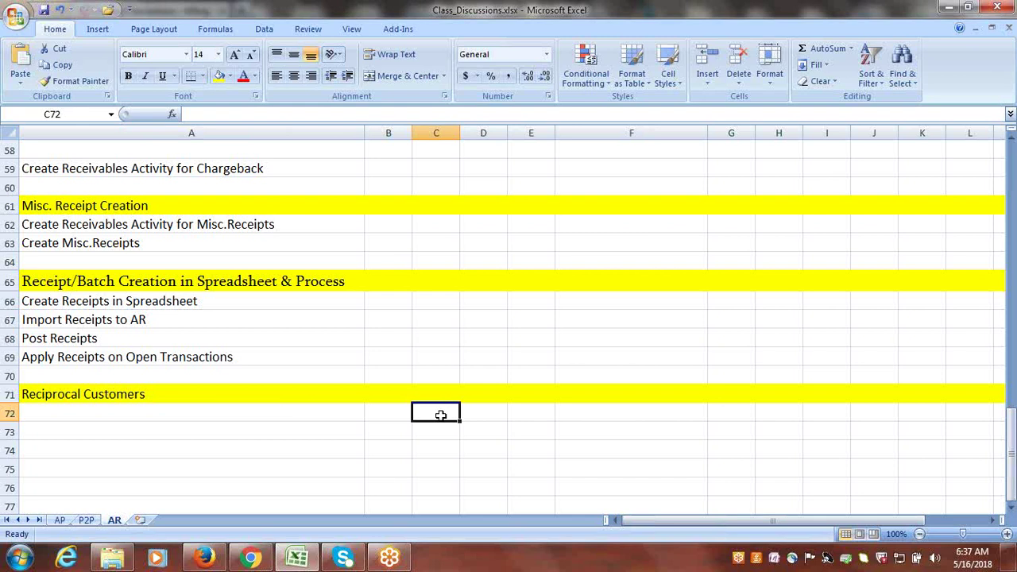
- Enter Google Customer-1 in cell C72
type("g")
key("BackSpace")
type("G")
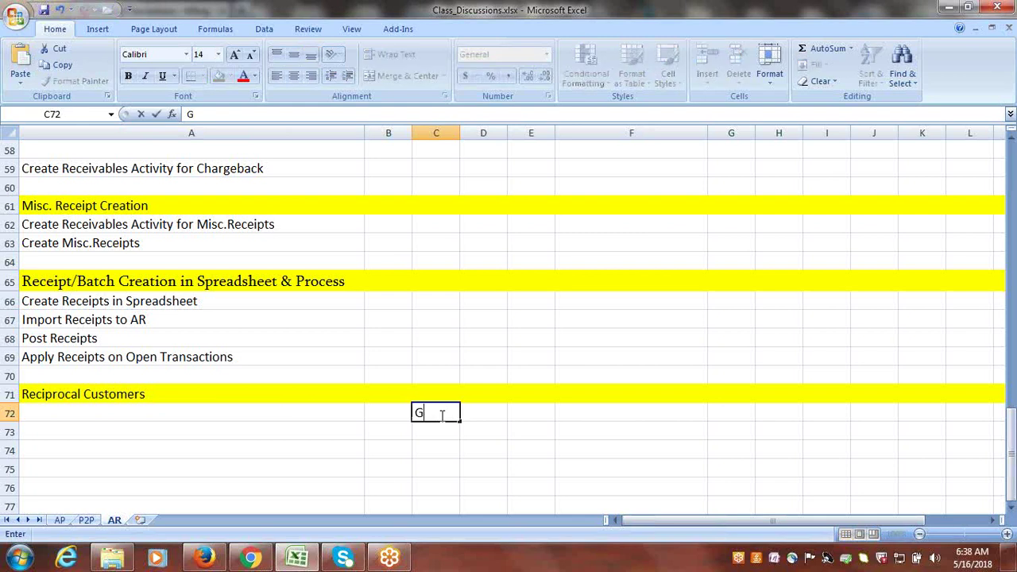
type("oogle C")
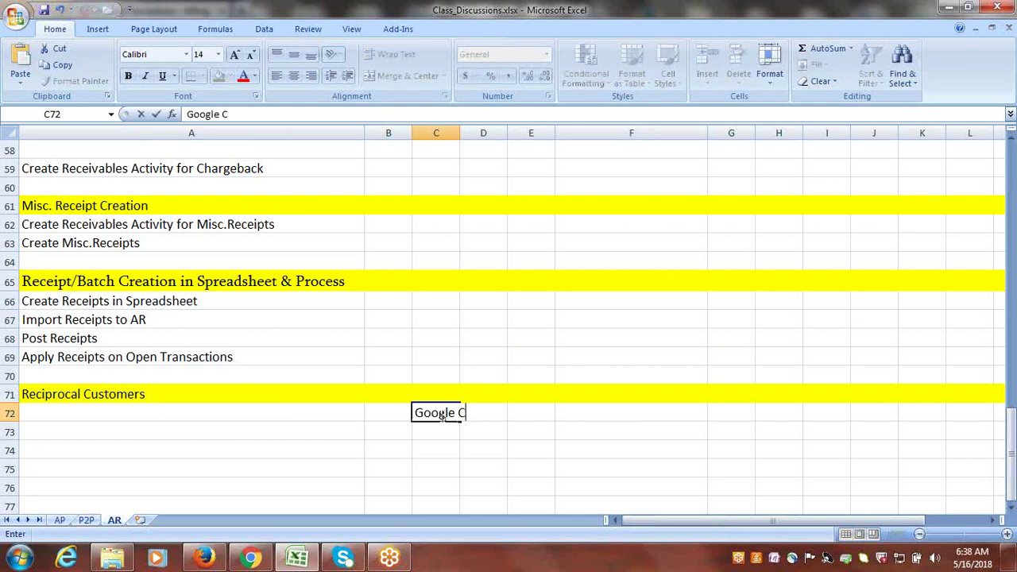
type("ustomer-1")
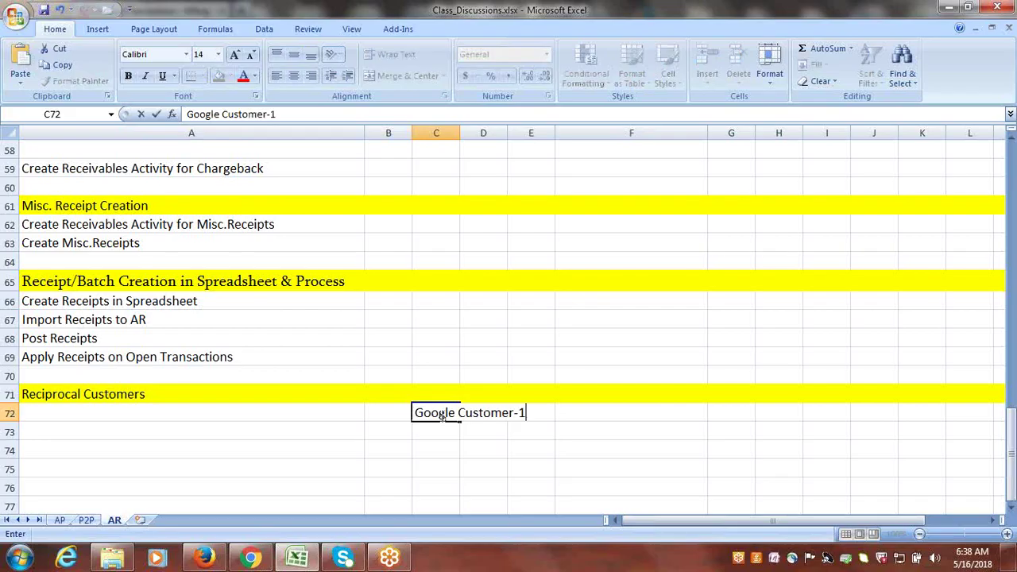
left_click(439, 432)
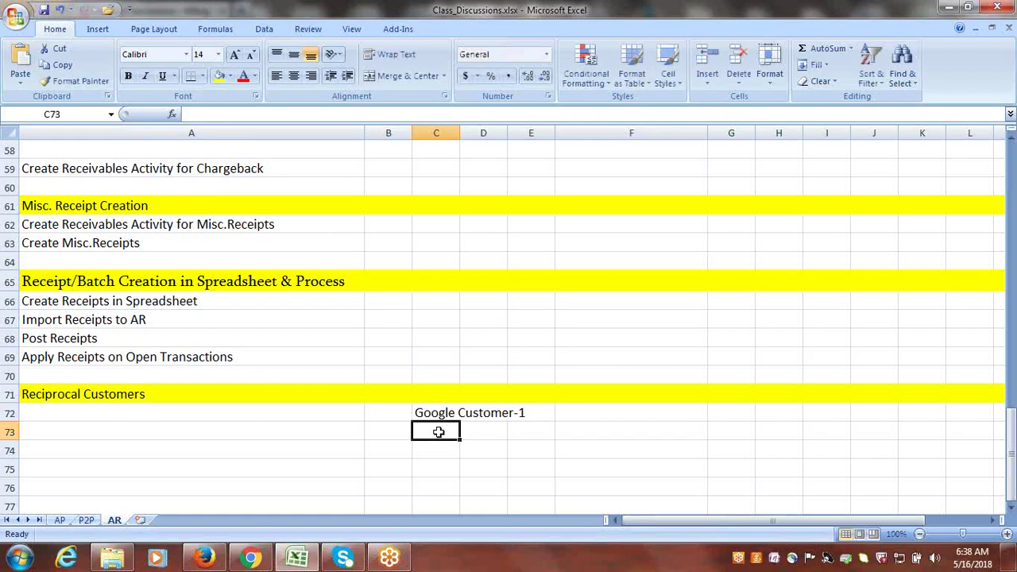
- Enter Google Corporation in cell C73, overriding the autocomplete suggestion
type("G")
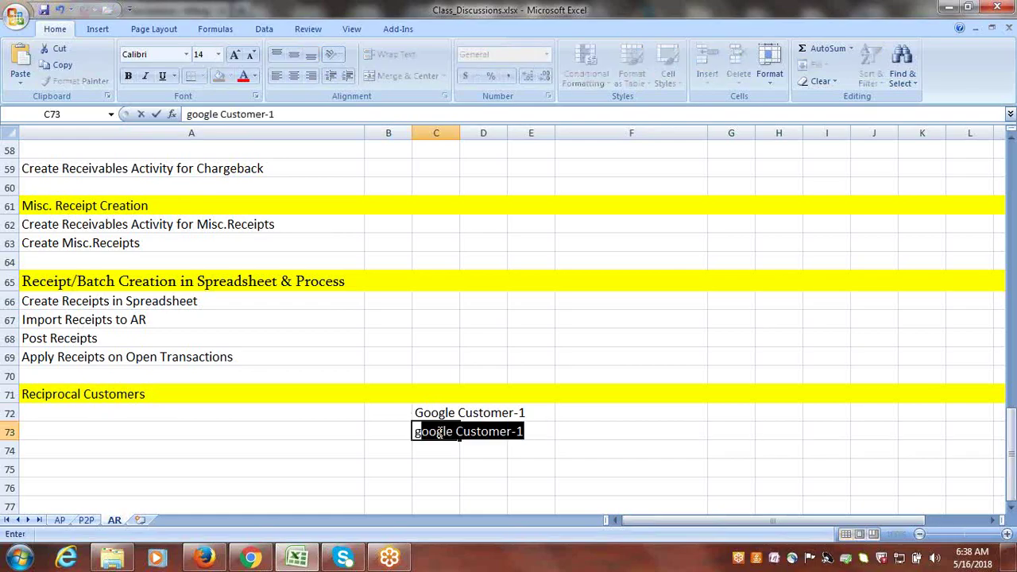
key("BackSpace")
key("BackSpace")
type("Google c")
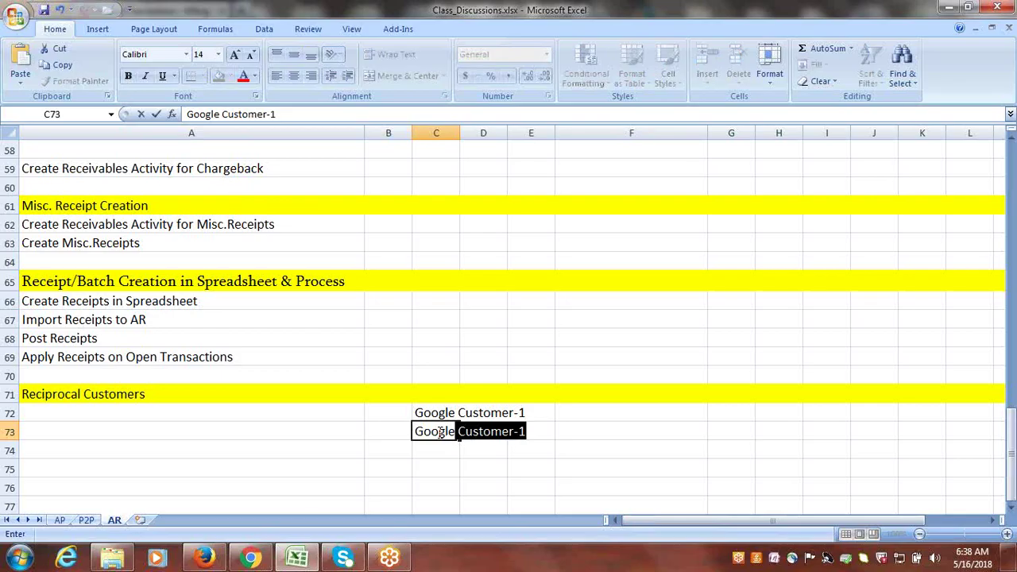
key("BackSpace")
key("BackSpace")
type("Corporation")
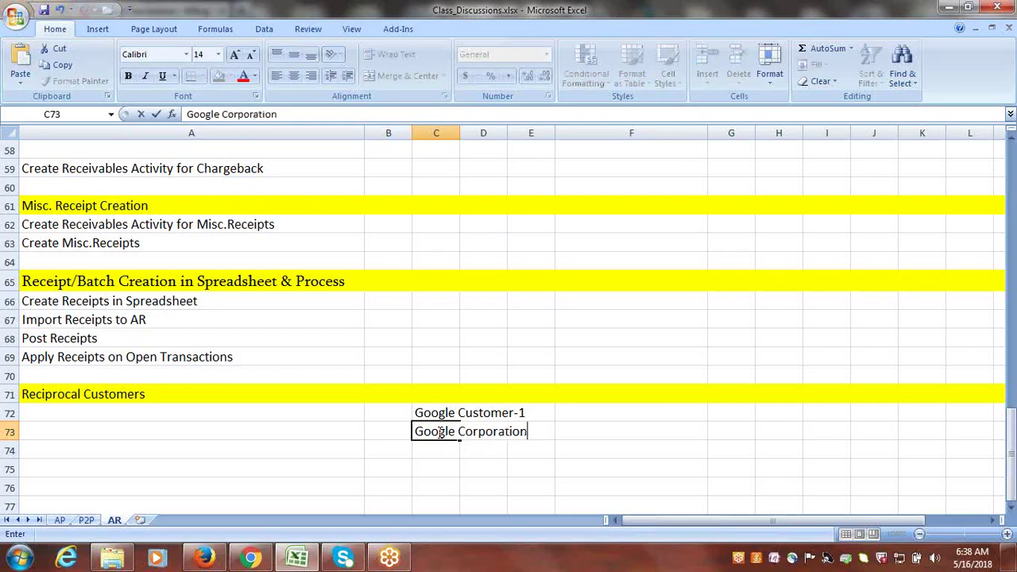
key("Tab")
left_click(500, 467)
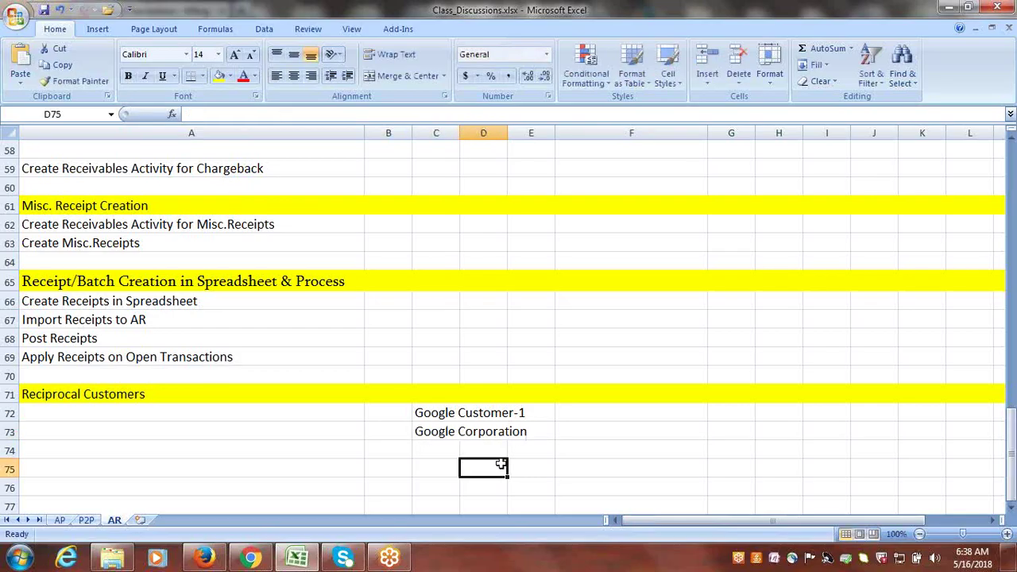
- Check the Google Customer-1 and Google Corporation entries in C72 and C73
left_click(201, 417)
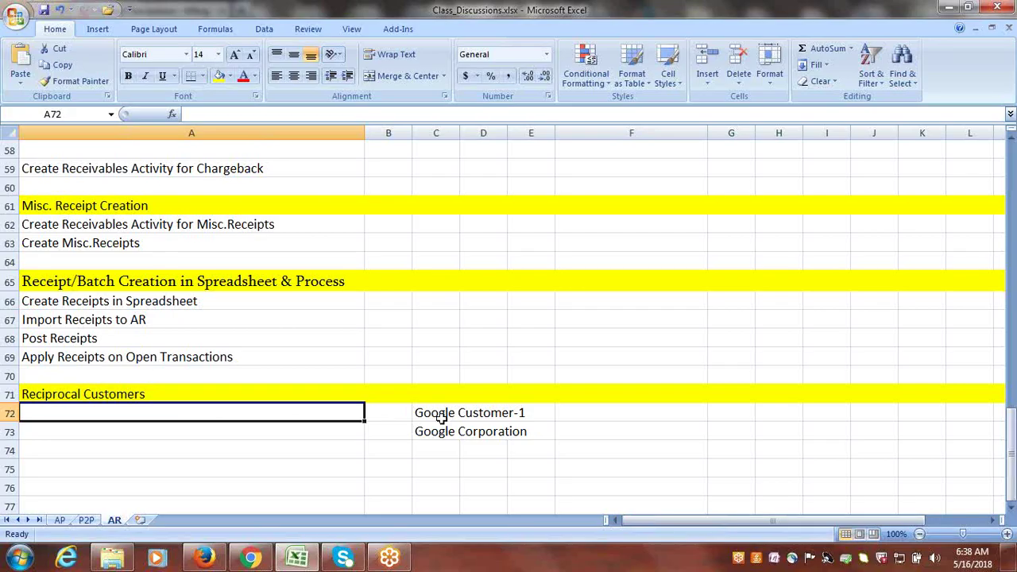
left_click(439, 416)
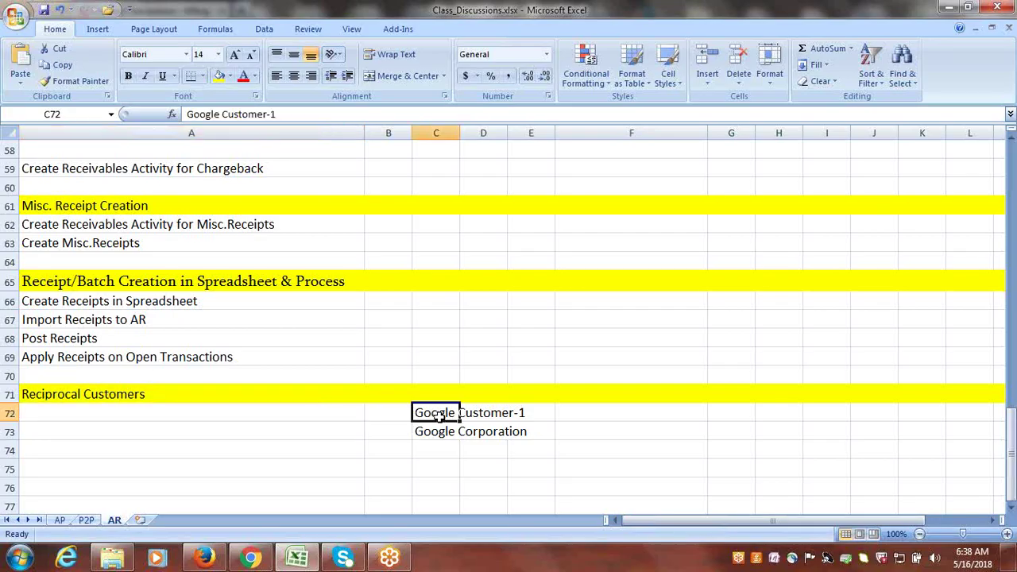
left_click(440, 433)
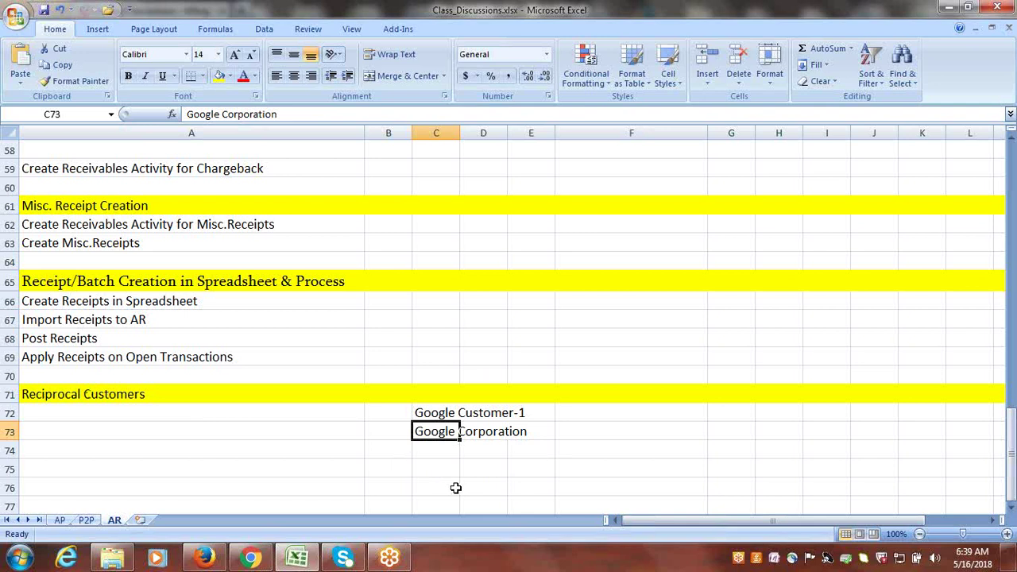
left_click(455, 488)
- Enter 'Create New Customer: Google Corporation' in cell A72
left_click(181, 411)
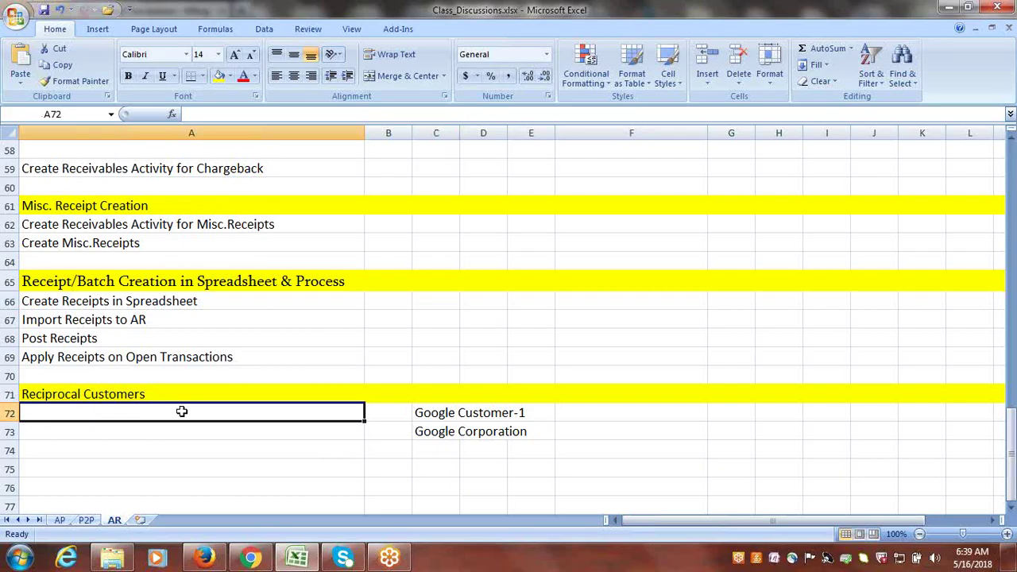
type("C")
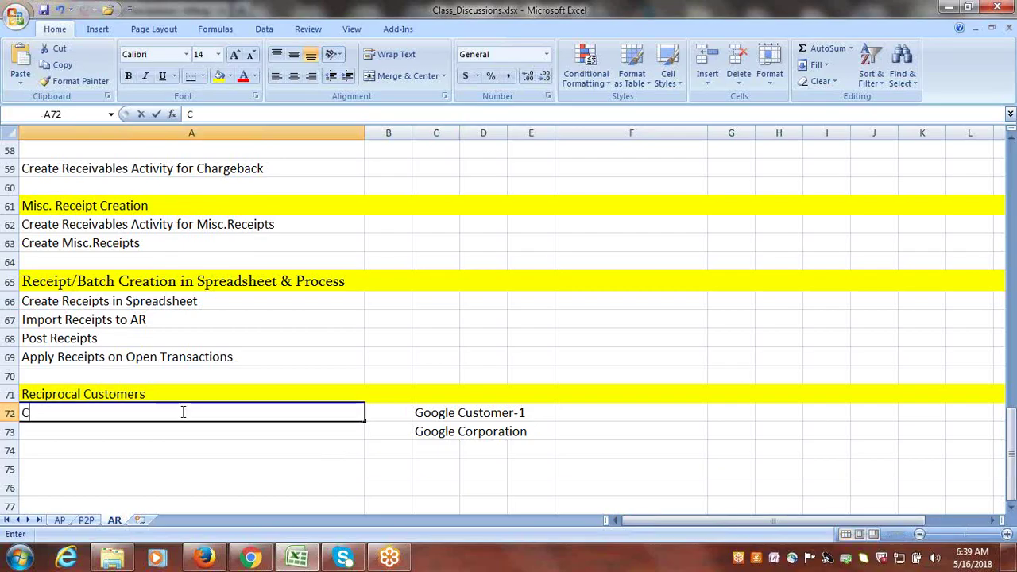
type("reate New")
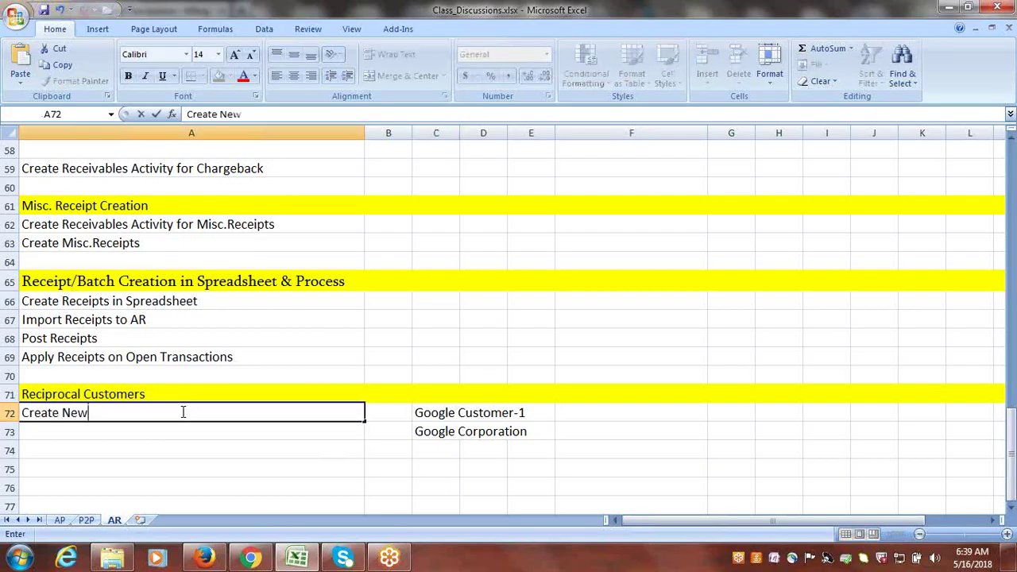
type(" Customer:")
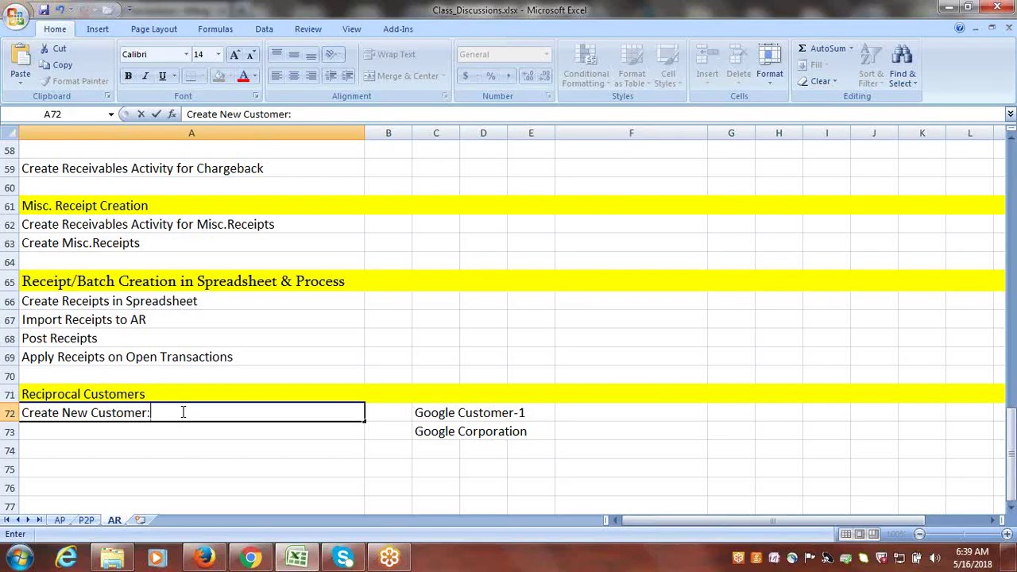
type("Google Corporation")
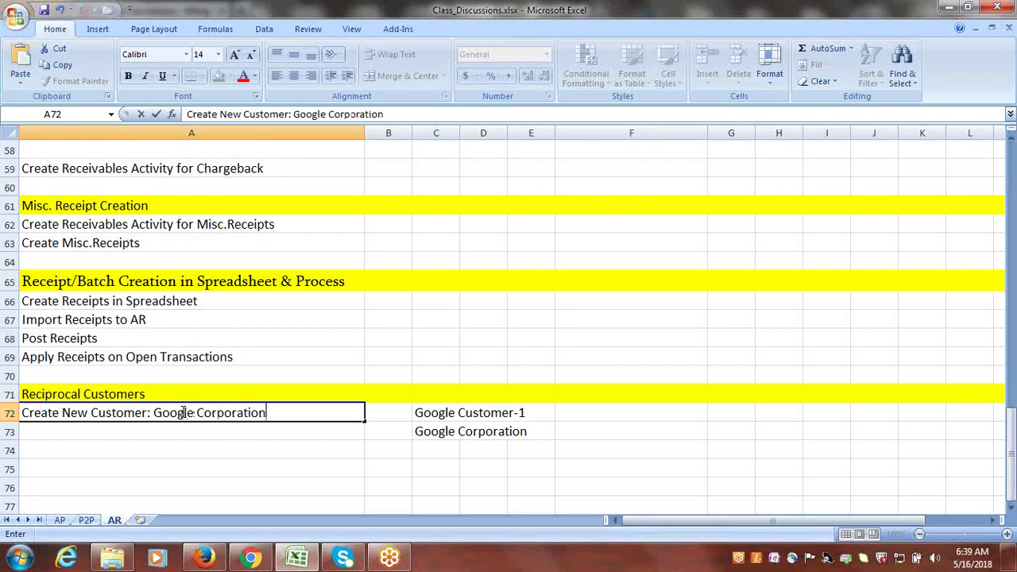
key("ctrl+Return")
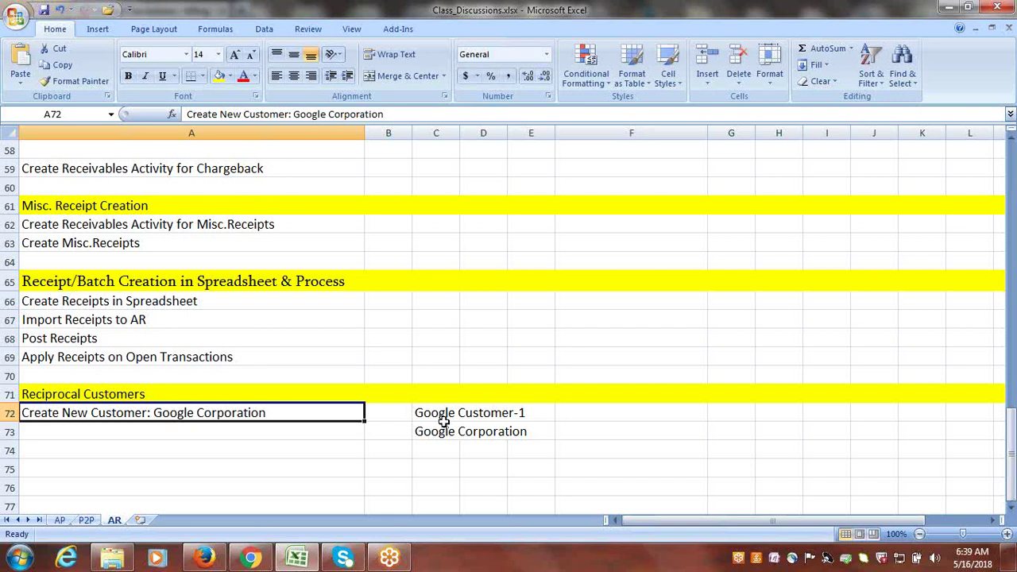
- Enter 'Enable Reciprocal Customers at System Options' in cell A73
left_click(230, 436)
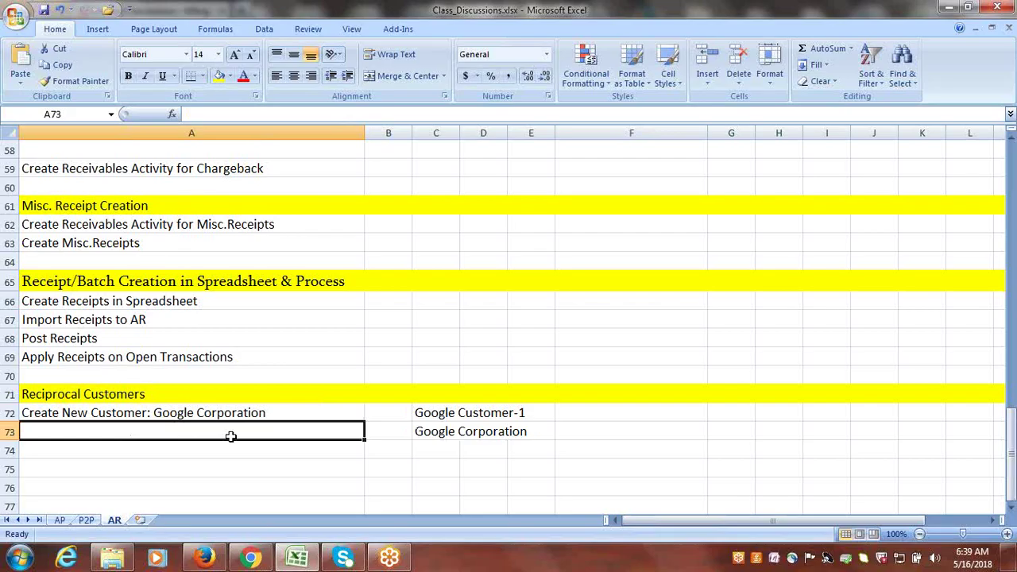
type("E")
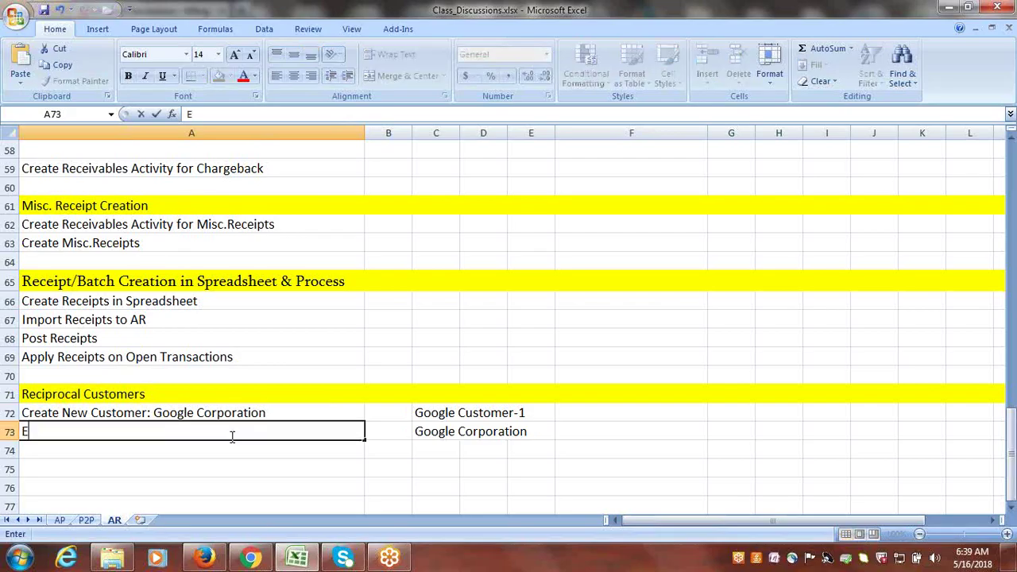
type("nable Re")
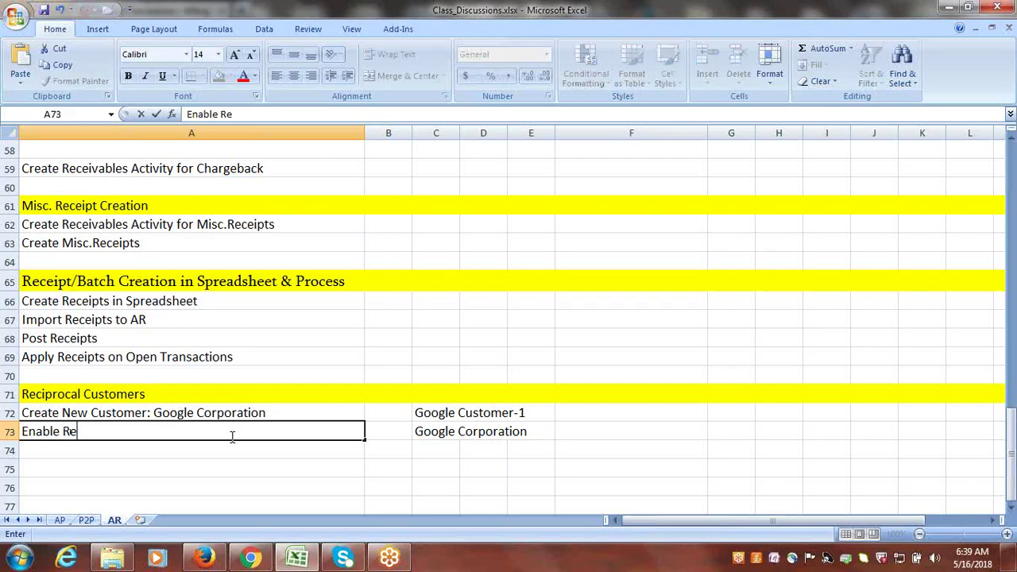
type("ciprocal C")
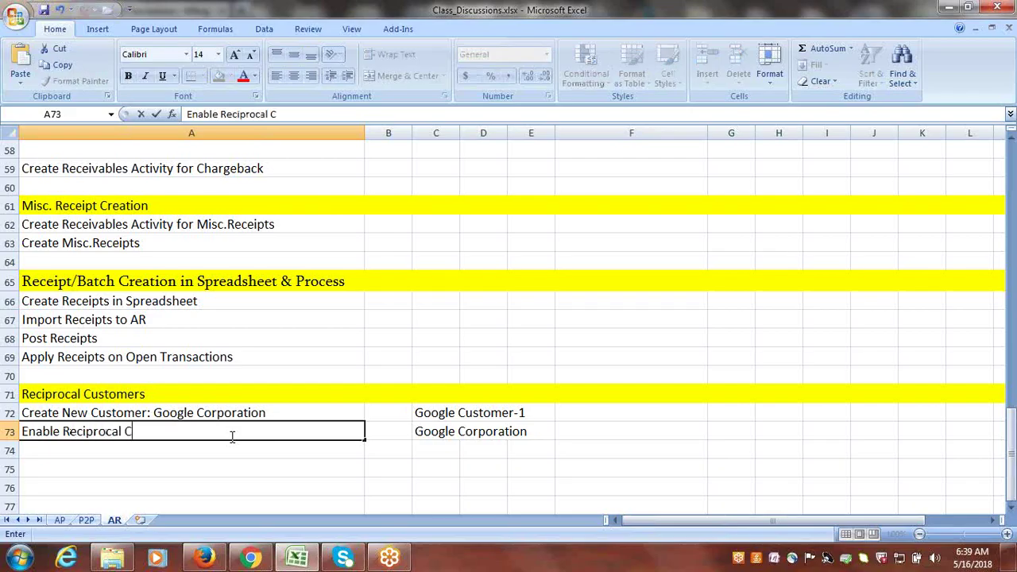
type("ustomers a")
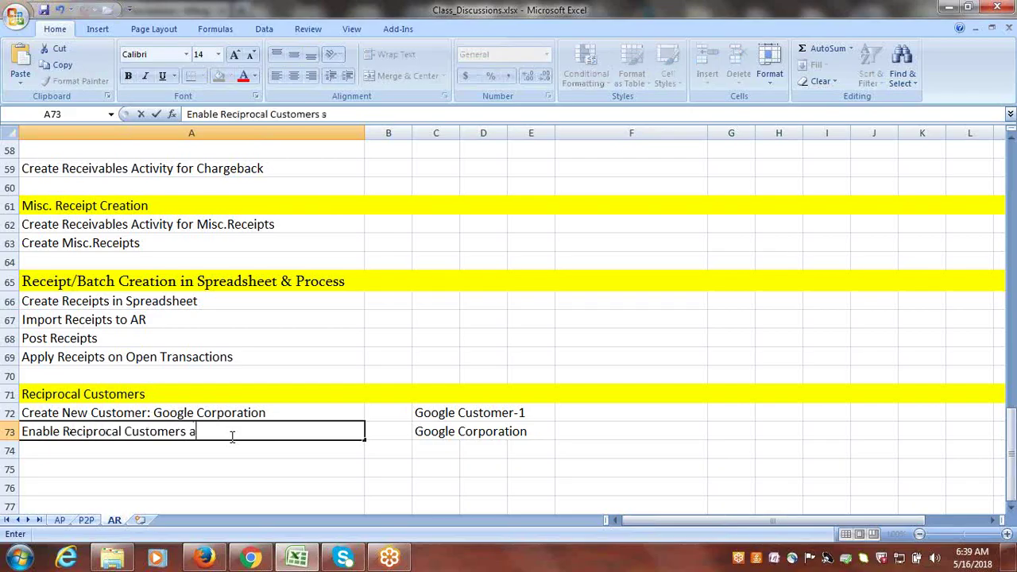
type("t System Options")
key("ctrl+Return")
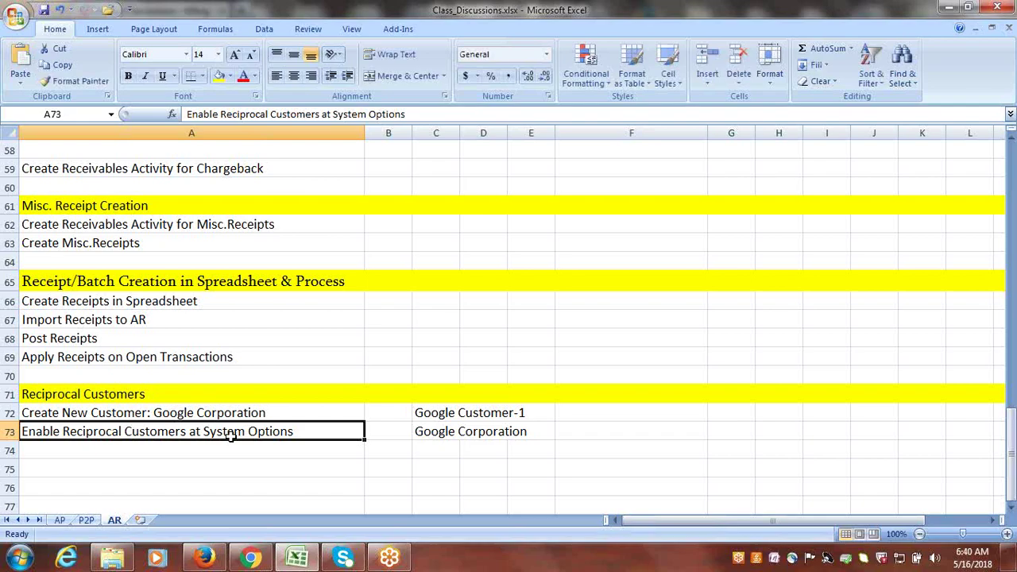
left_click(183, 451)
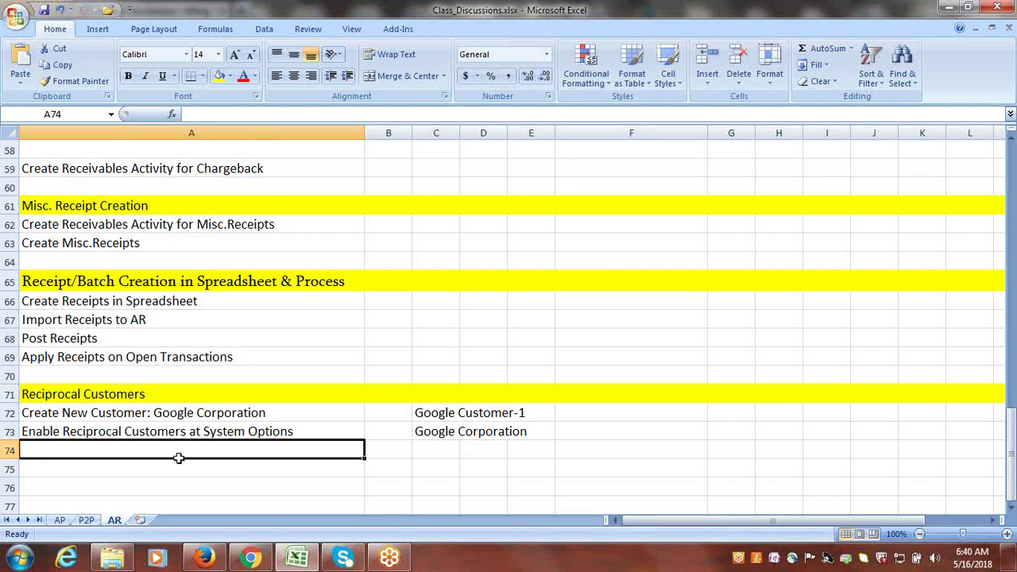
- Enter 'Assign Reference Data Set to BU (Customer Relationship)' in cell A74
type("A")
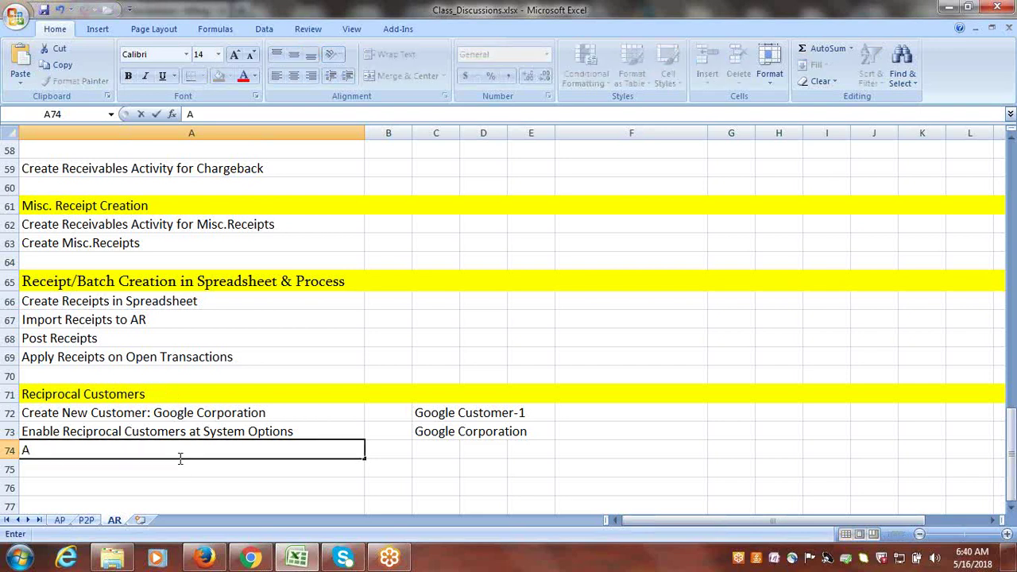
type("ssign Ref")
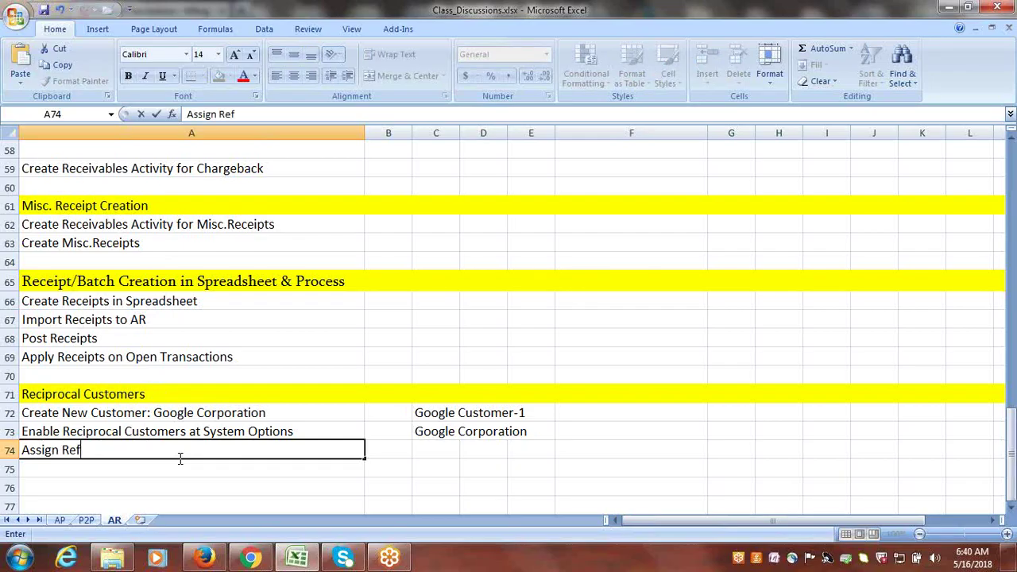
type("erence Data")
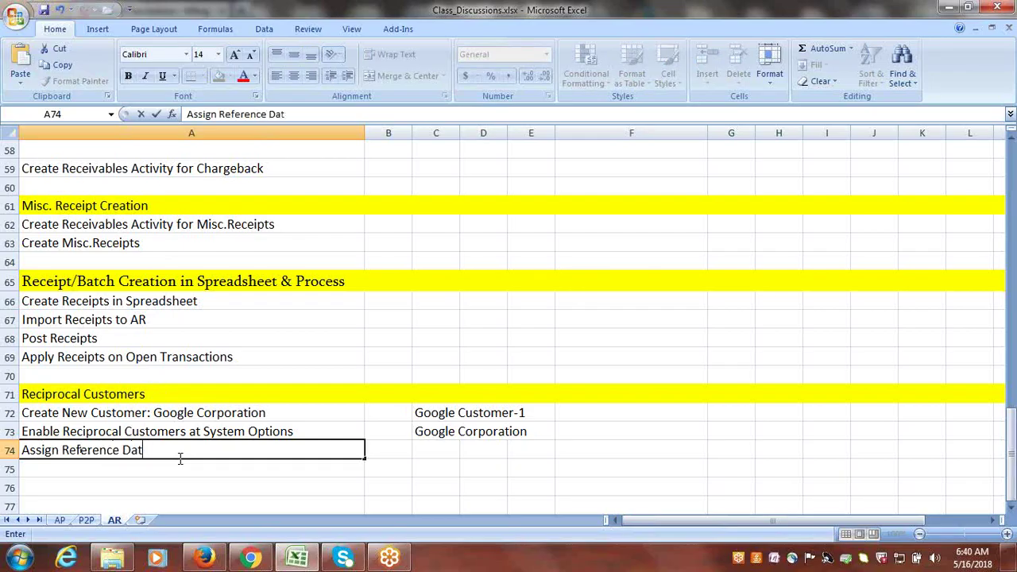
type("t to BU (")
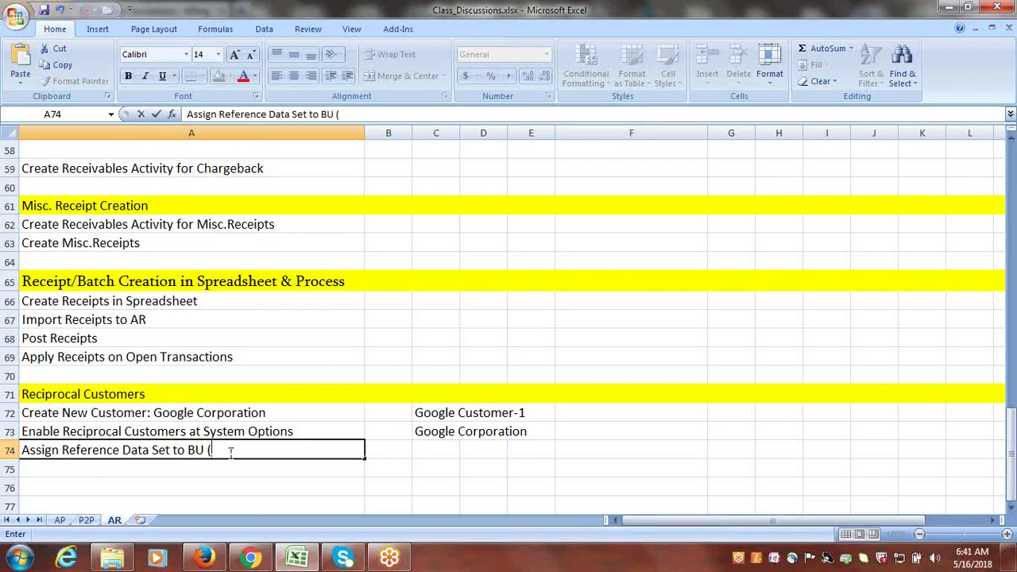
type("ce Data Set to BU (Customer Relationship)")
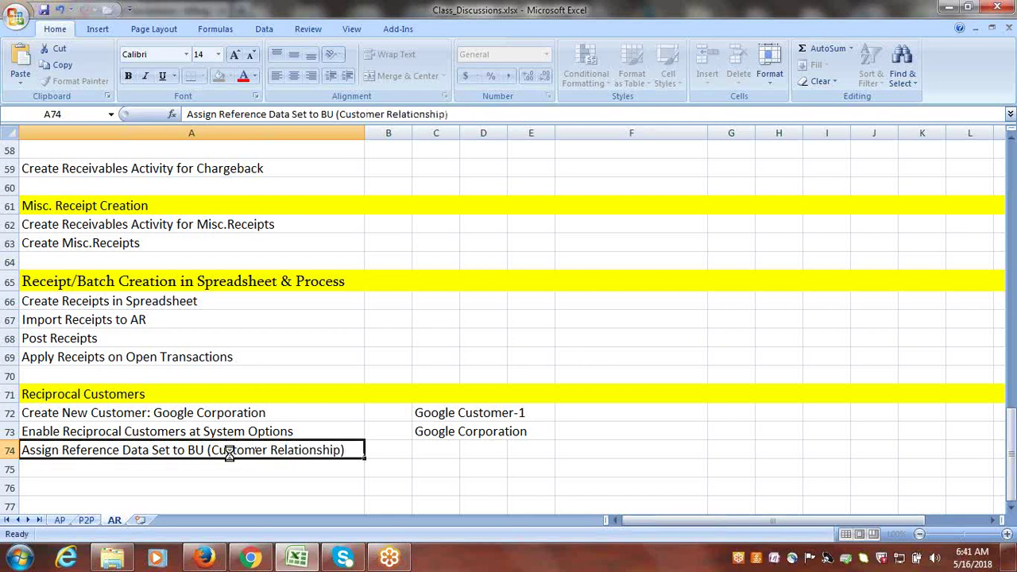
left_click(128, 469)
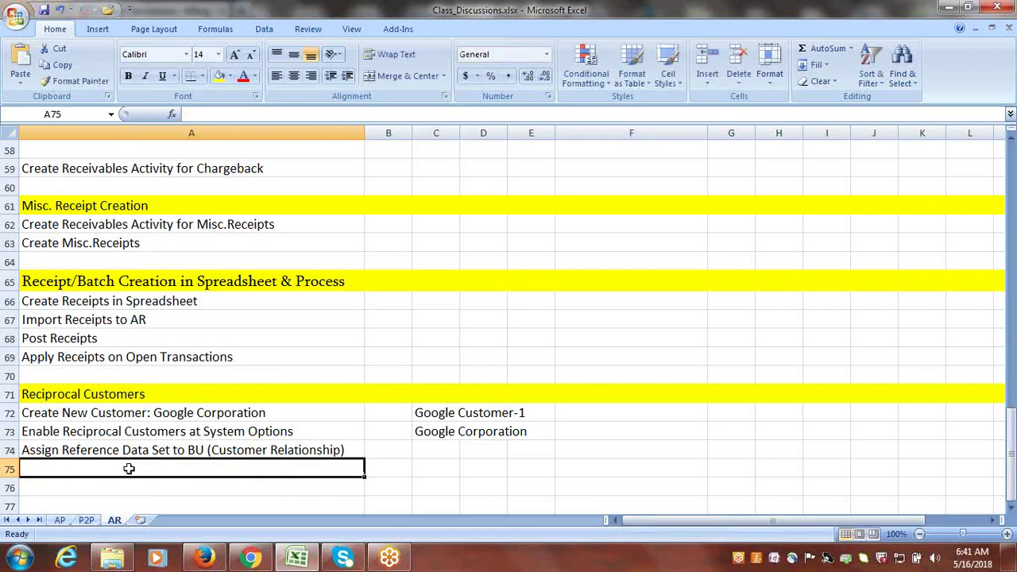
- Enter 'Create Reciprocal Relationship' in A75 and select both customer names
type("Create ")
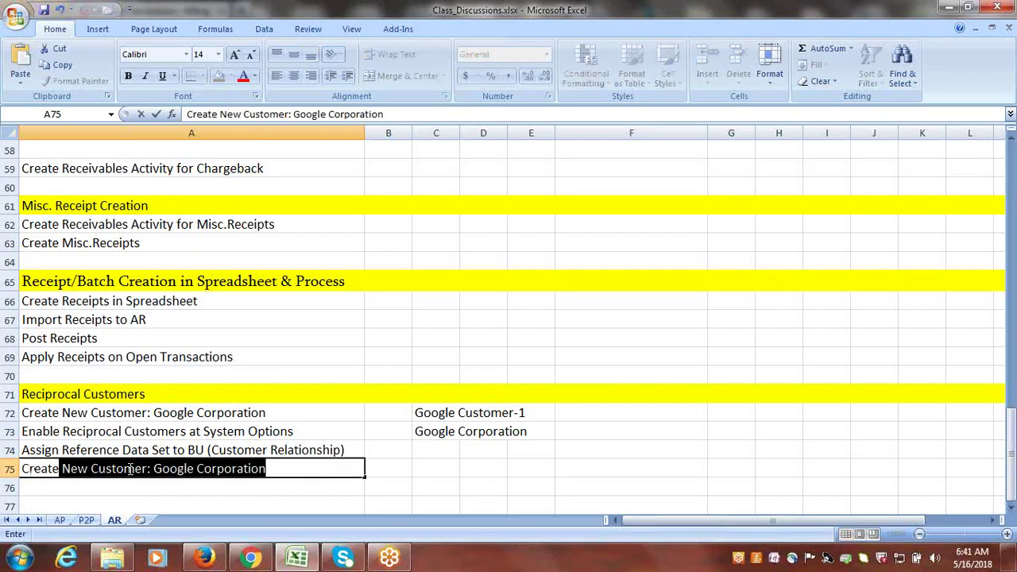
type("Reci")
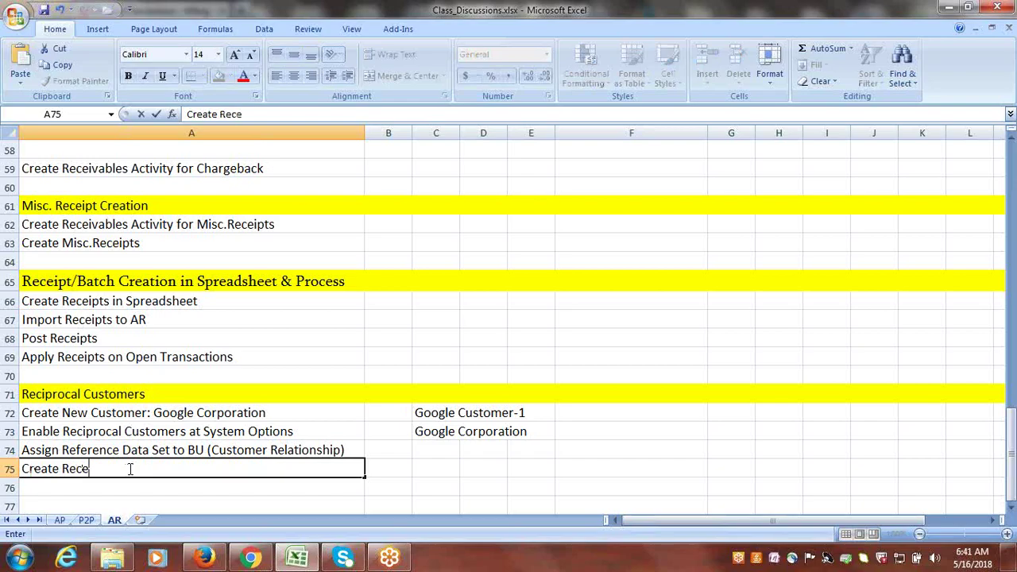
key("BackSpace")
type("iprocal Relationship")
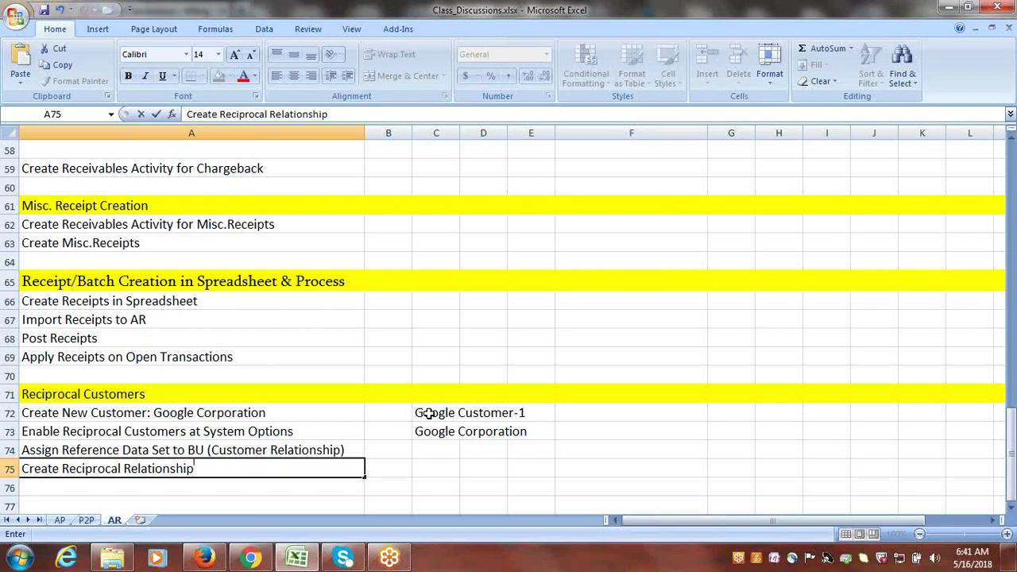
left_click_drag(431, 413, 432, 426)
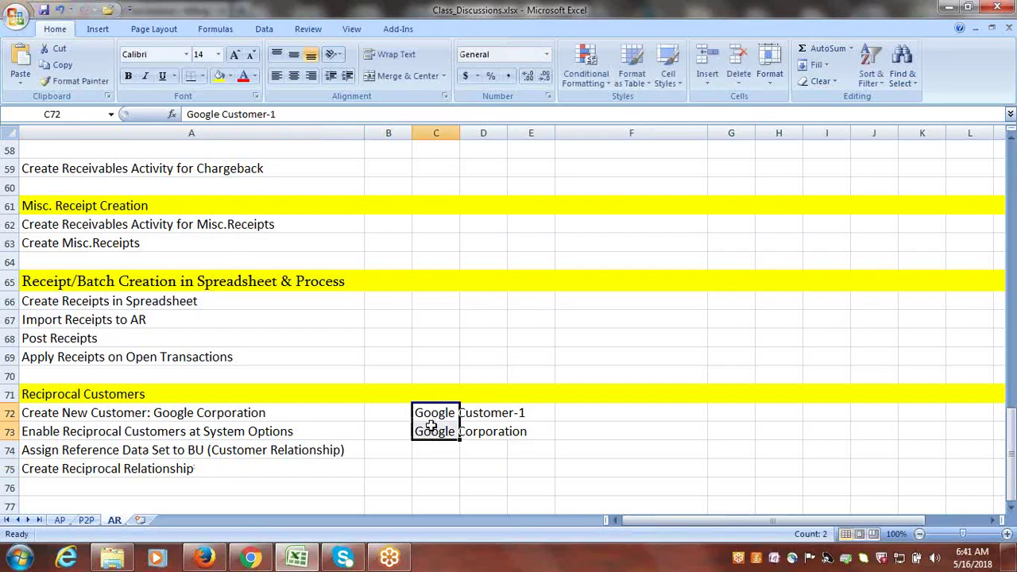
left_click(431, 429)
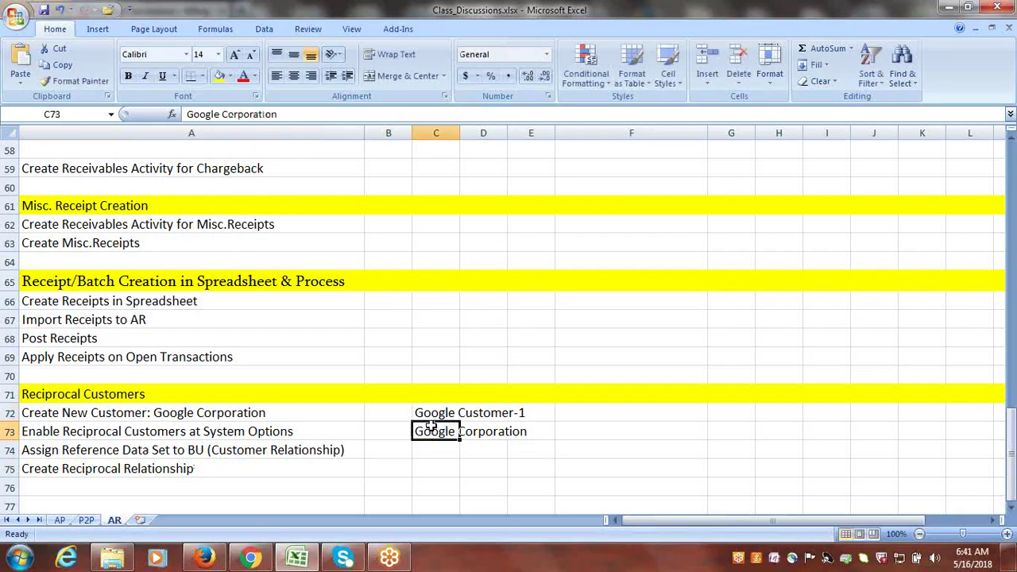
left_click(1011, 512)
left_click(1011, 512)
left_click(1011, 511)
left_click(1011, 512)
left_click(1011, 512)
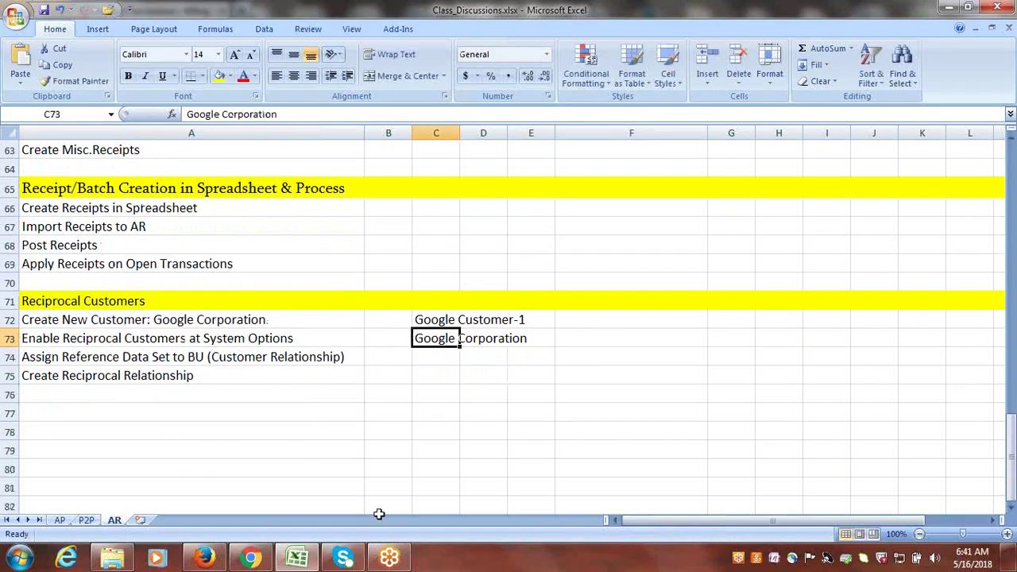
left_click(149, 421)
left_click(433, 323)
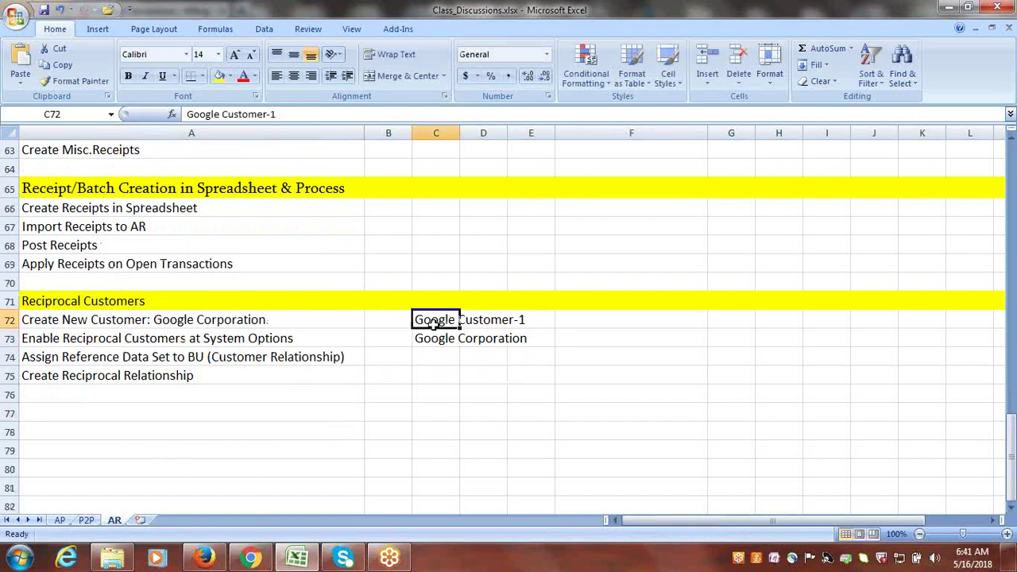
left_click(434, 342)
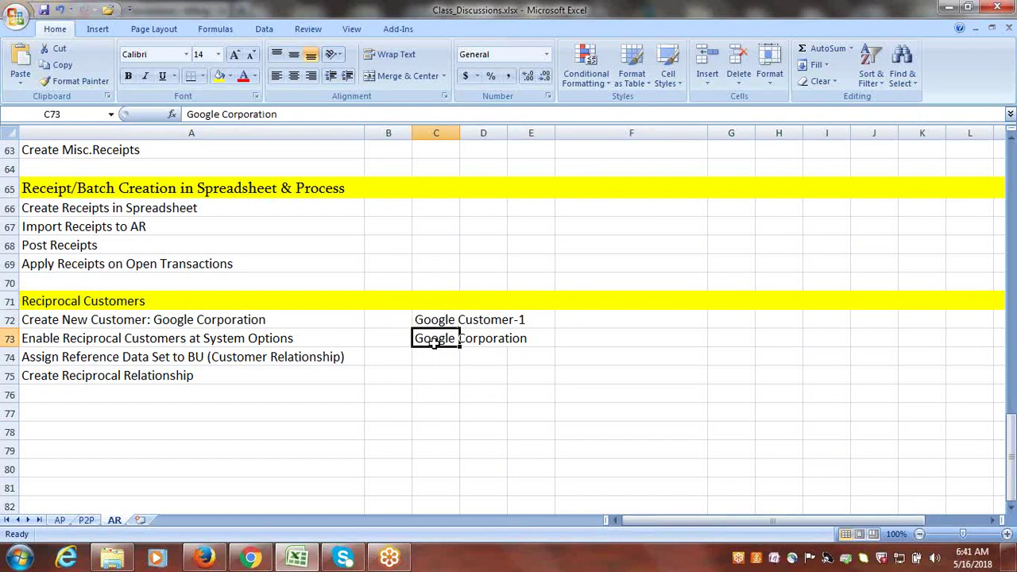
left_click_drag(438, 342, 486, 340)
left_click(431, 319)
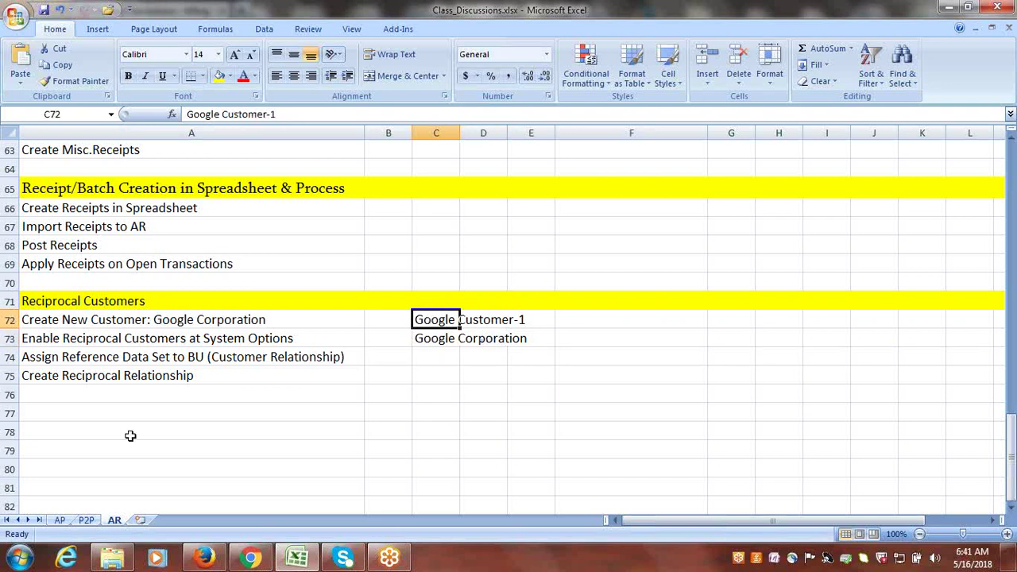
left_click(124, 378)
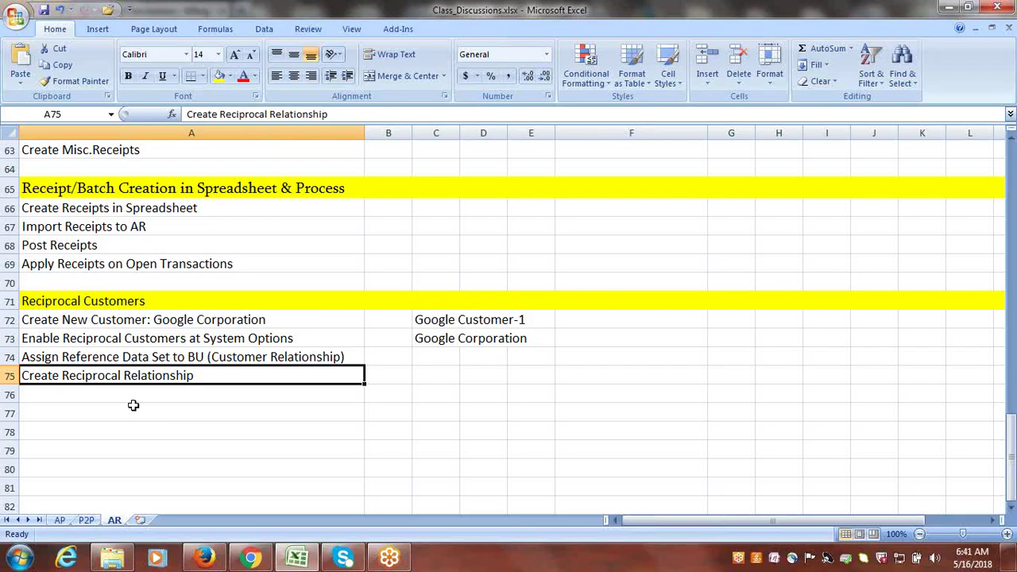
left_click(101, 414)
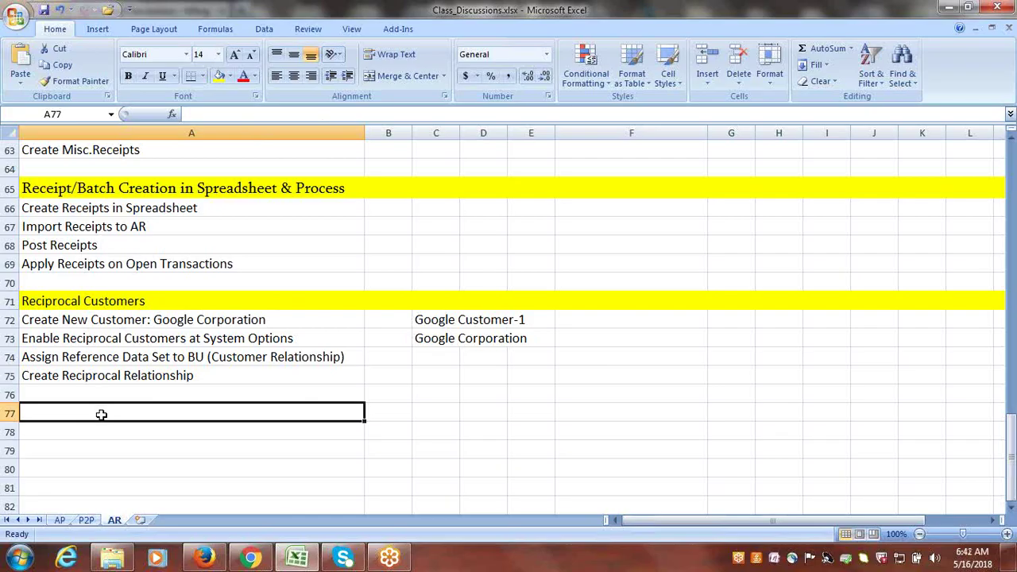
- Note 'Google Customer-1: Create Transaction:5000' in cell A77
type("GOOG")
key("BackSpace")
key("BackSpace")
key("BackSpace")
type("oo")
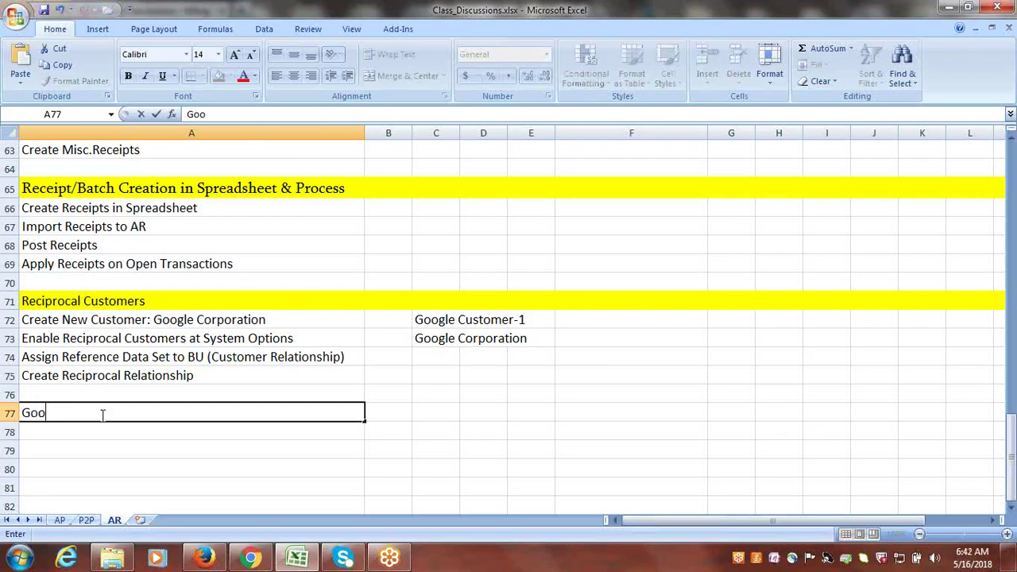
type("gle Customer")
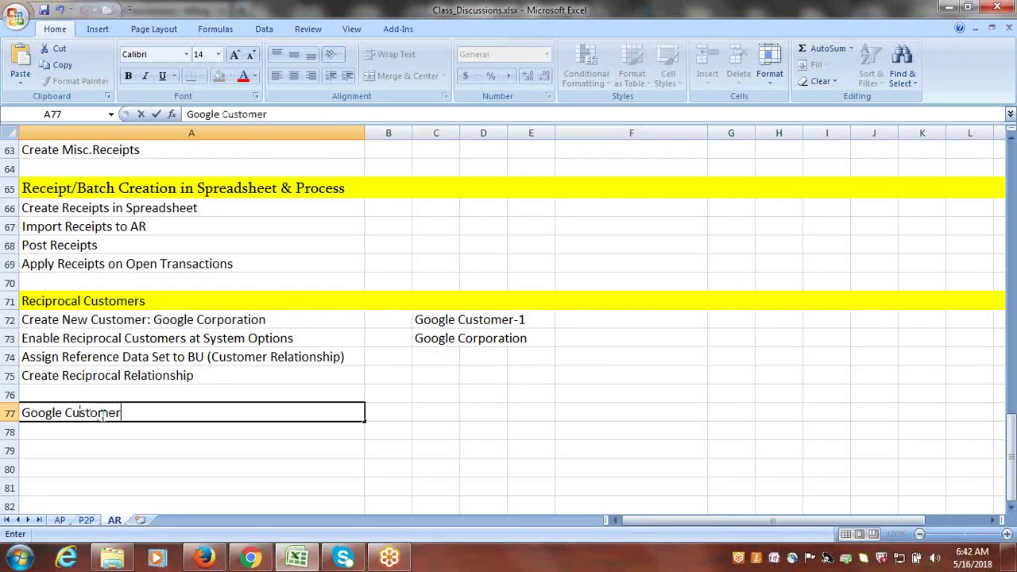
type("-1: Create Transa")
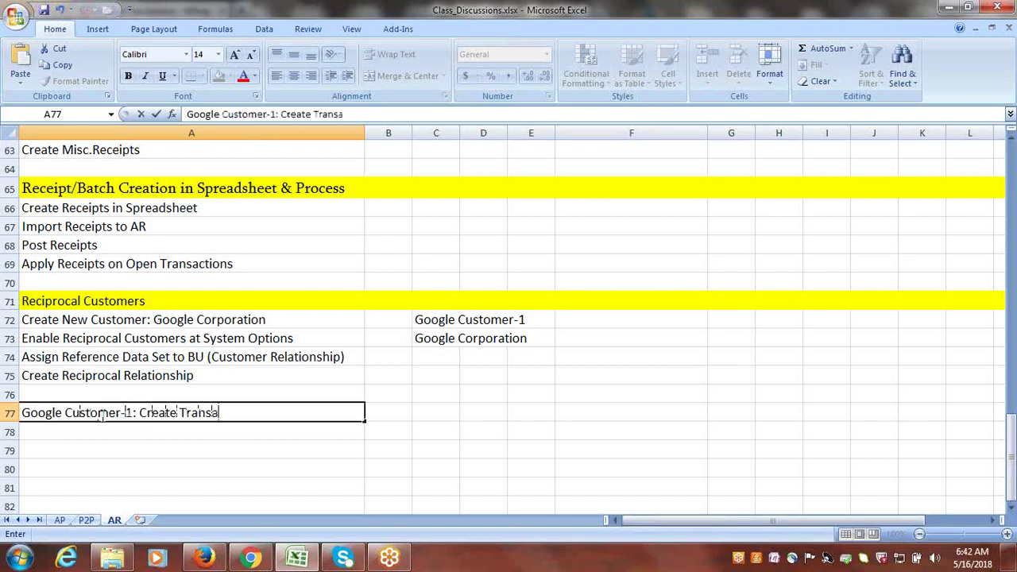
type("ction:5000")
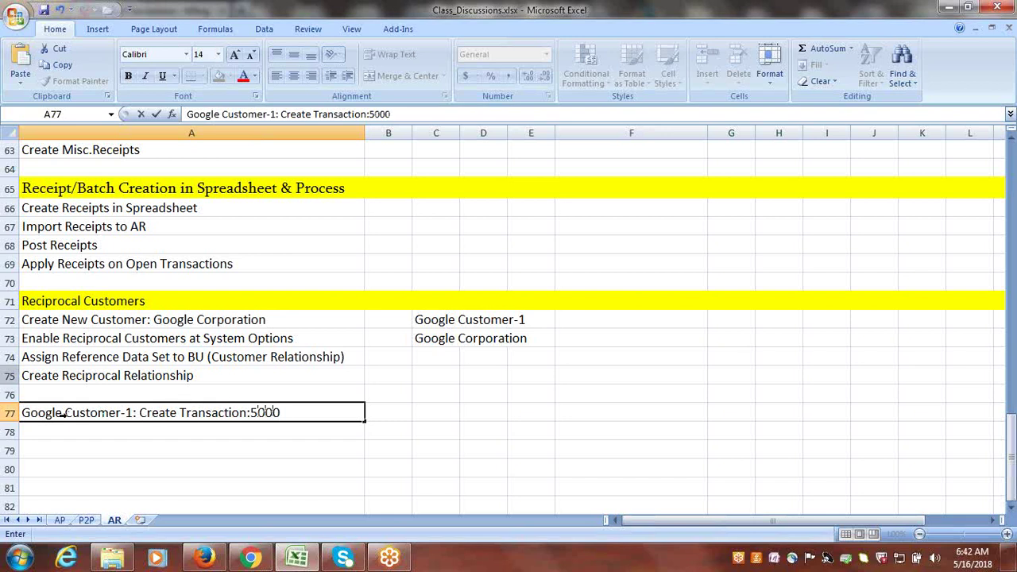
left_click(79, 432)
- Note 'Google Corporation: Create Receipt:5000 Apply' in A78, dismissing the antivirus pop-up, and save
type("C")
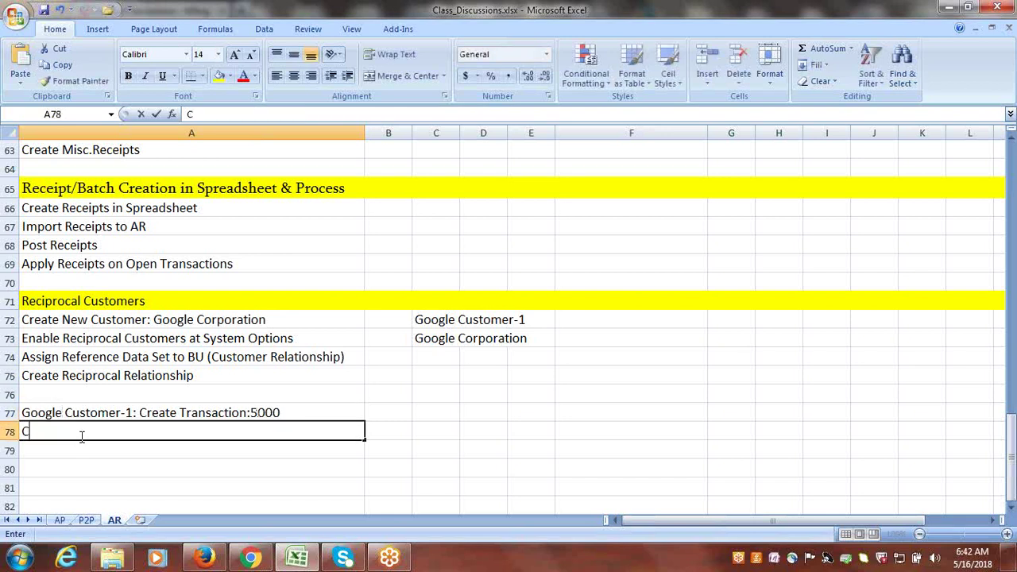
key("BackSpace")
type("G")
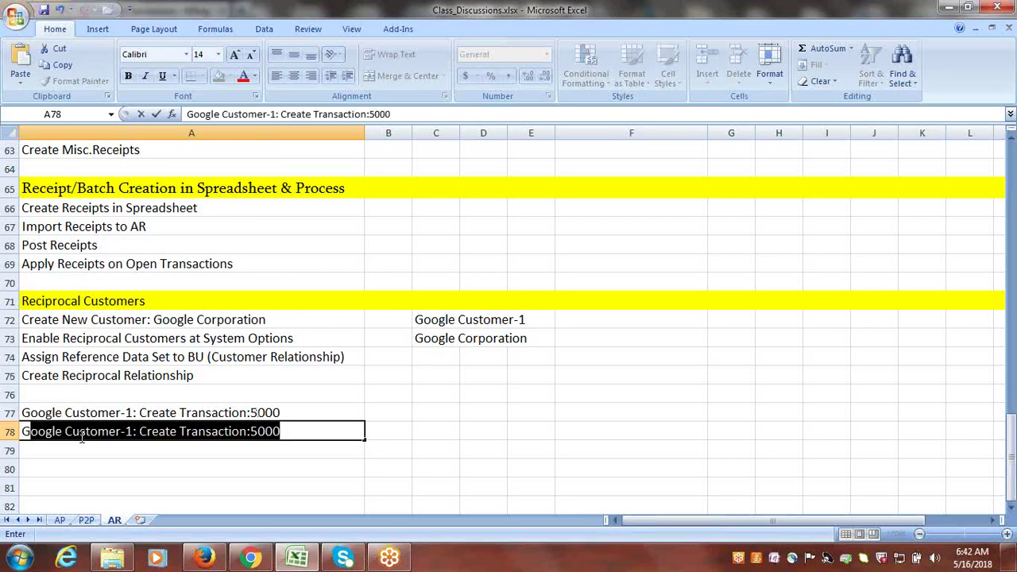
type("oogle ")
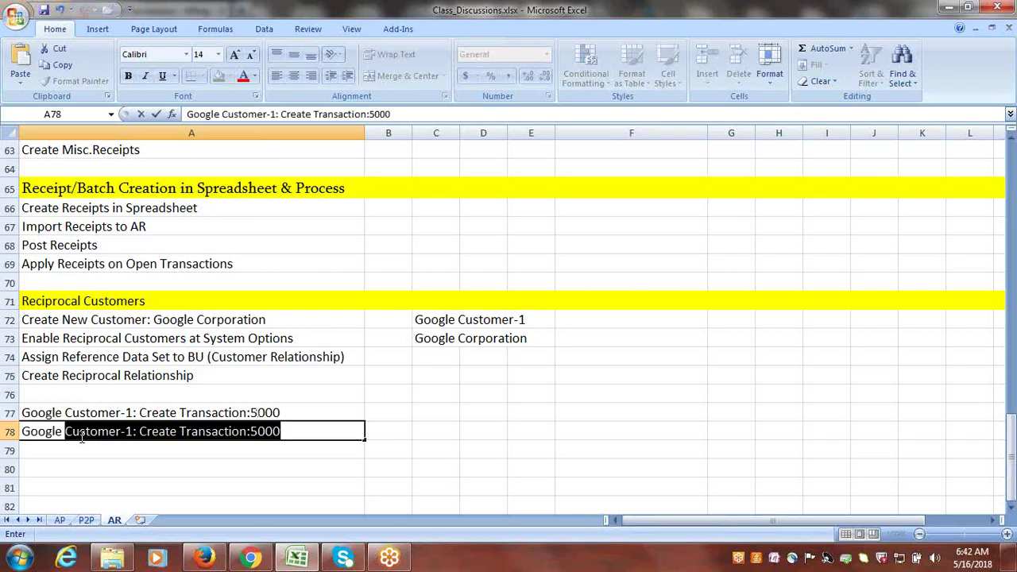
type("Corpora")
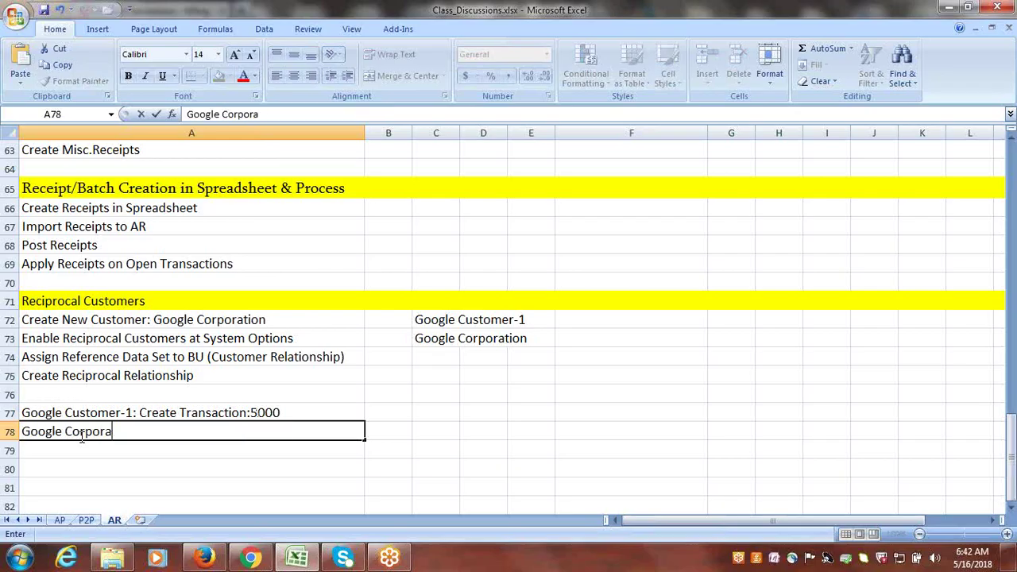
type("tion: Create ")
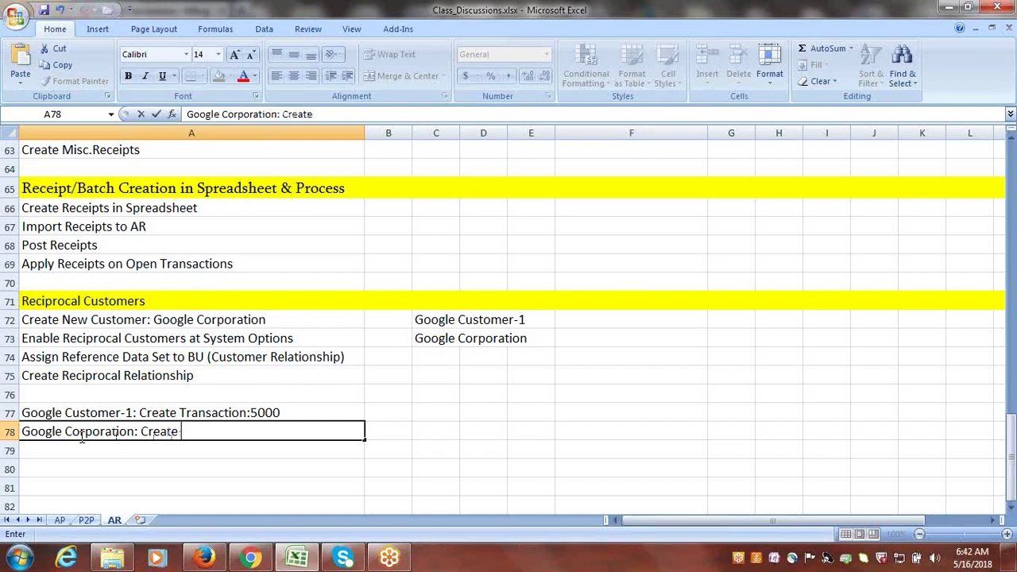
type("Receipt")
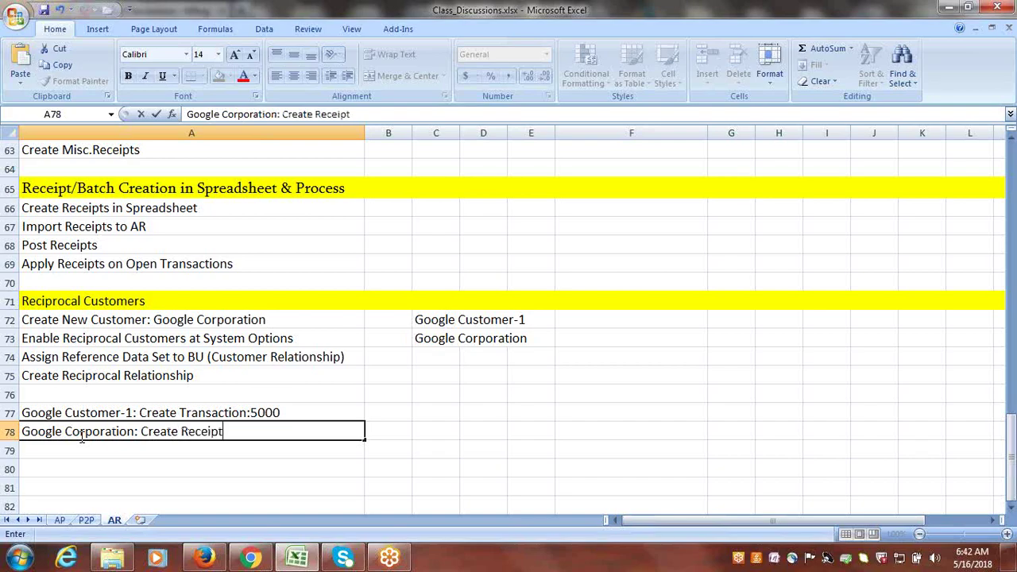
type(":5000 Apply")
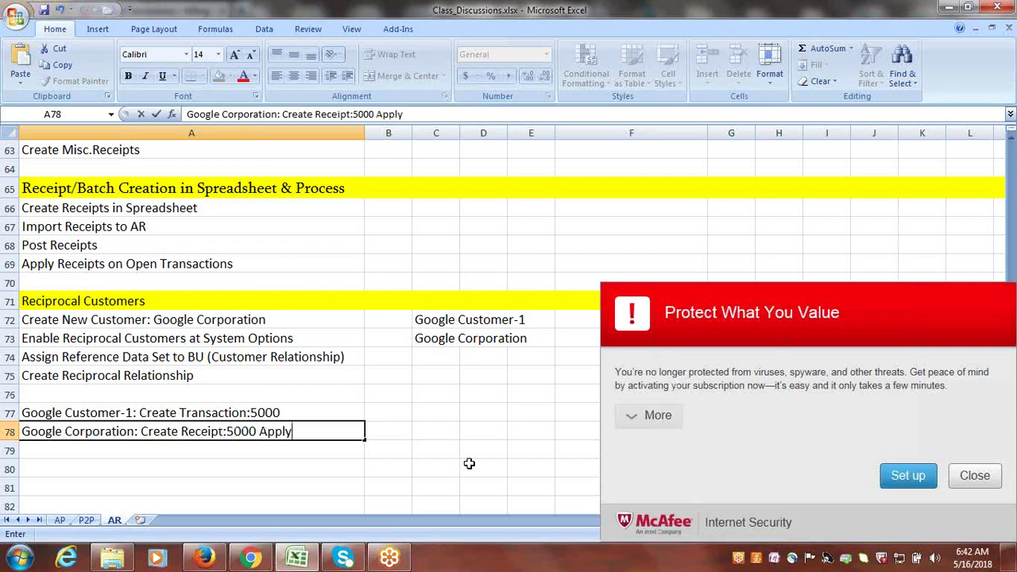
left_click(975, 476)
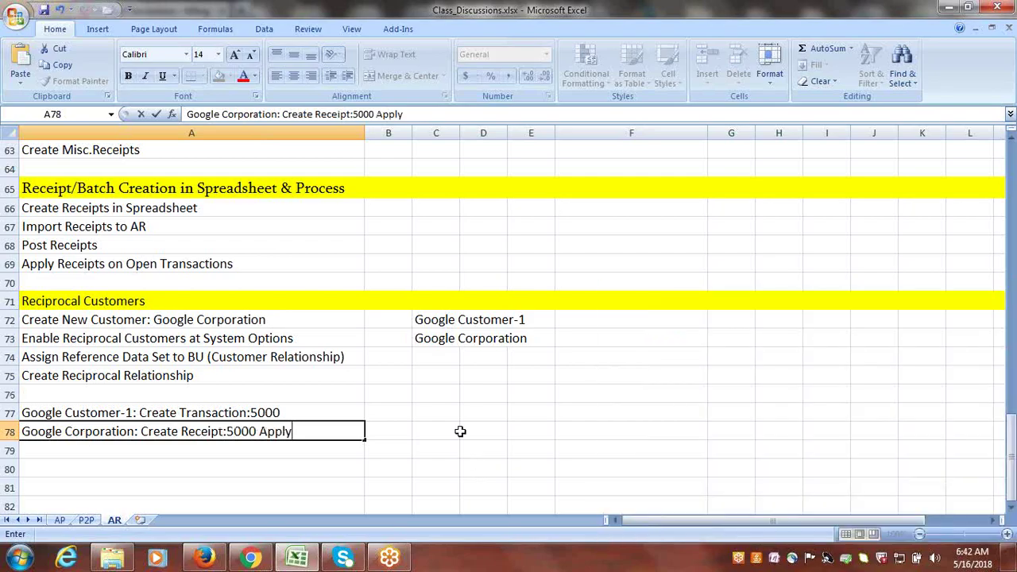
key("ctrl+s")
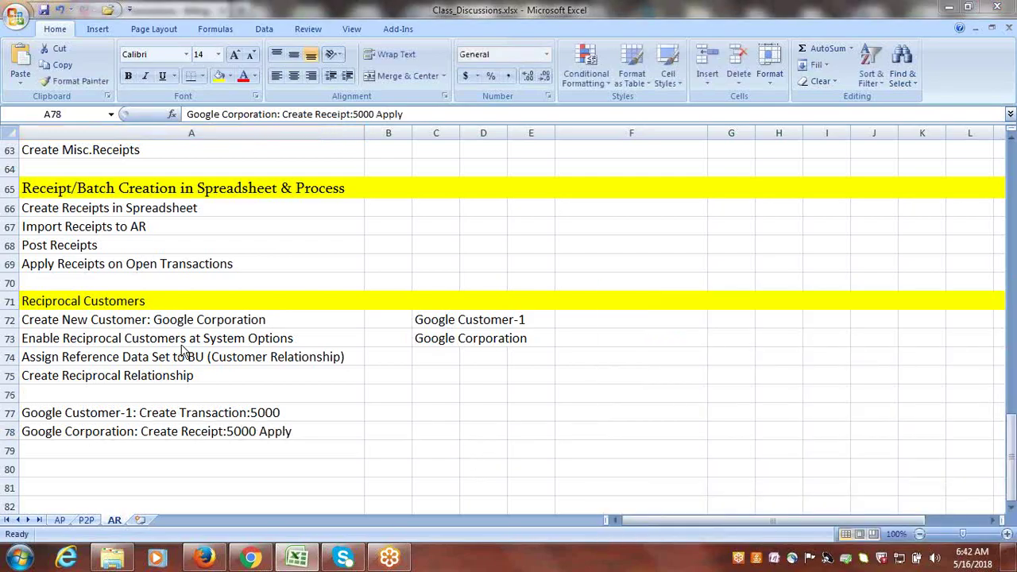
- Review the noted setup steps in the workbook, then return to Manage Transactions
left_click(184, 336)
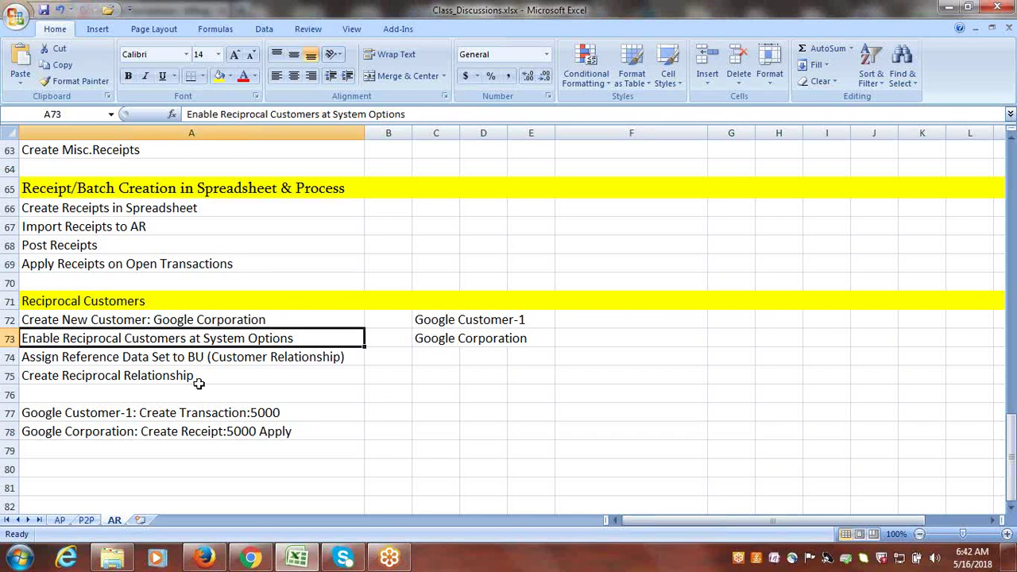
left_click(167, 360)
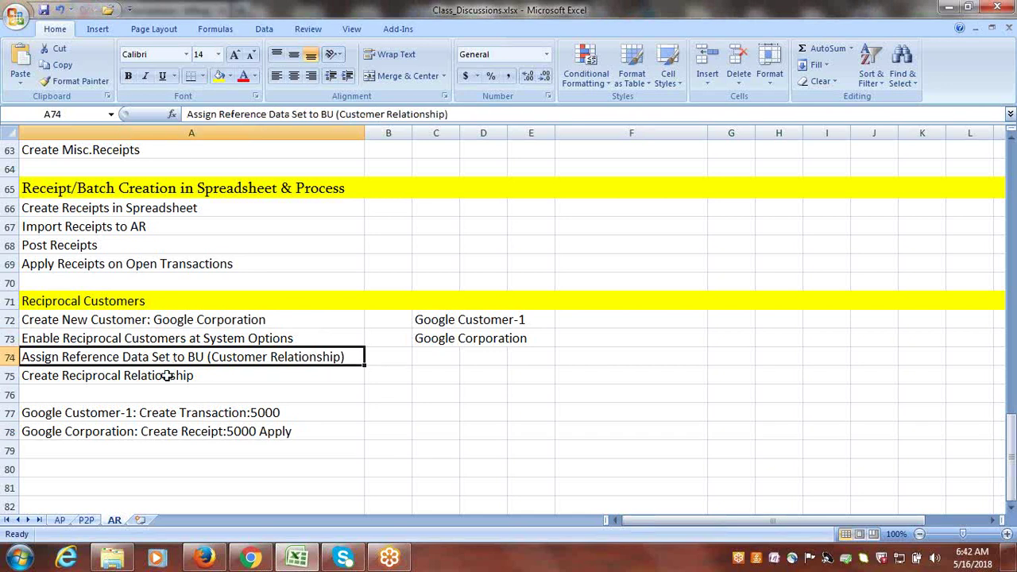
left_click(167, 376)
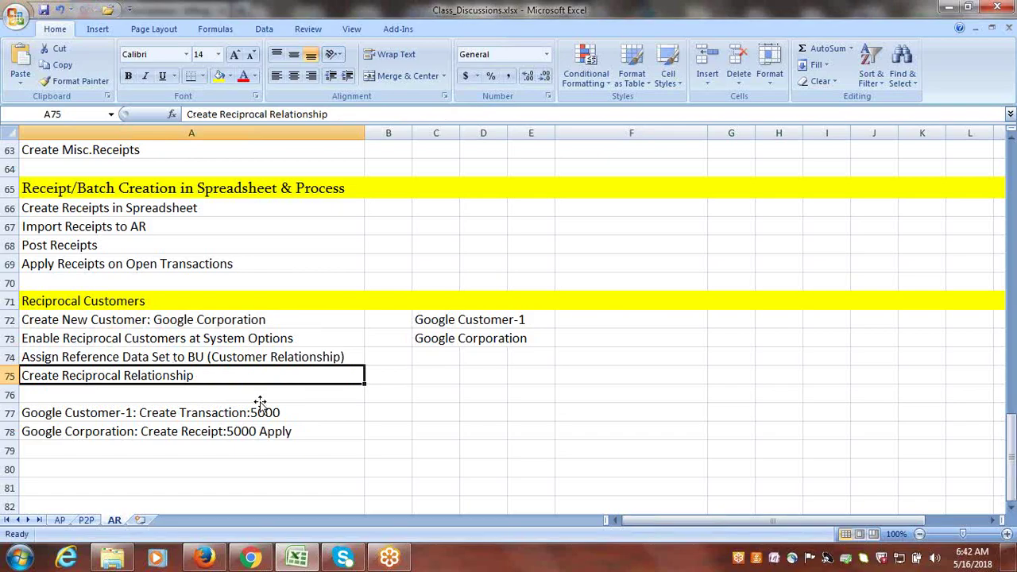
left_click(185, 320)
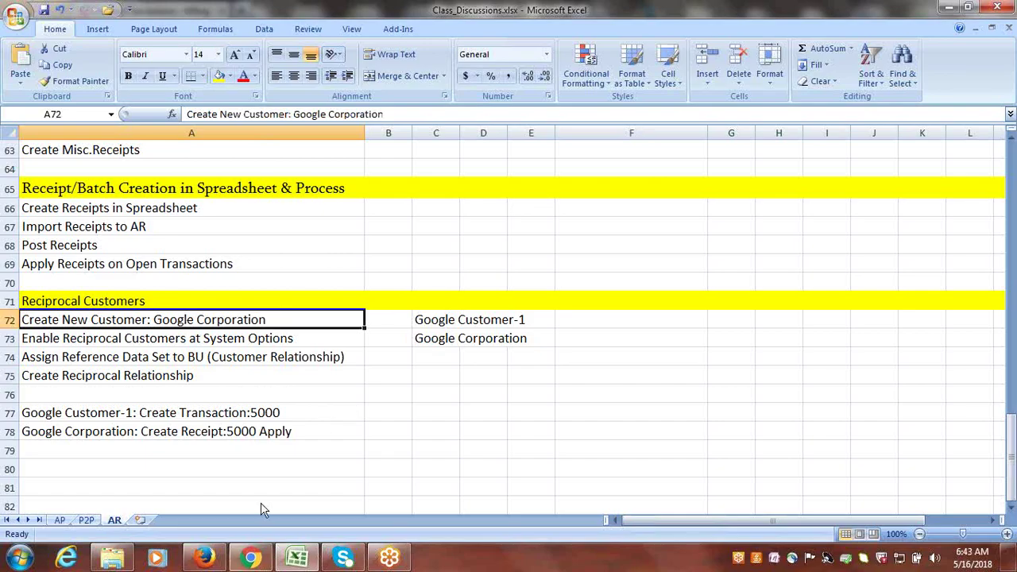
left_click(204, 557)
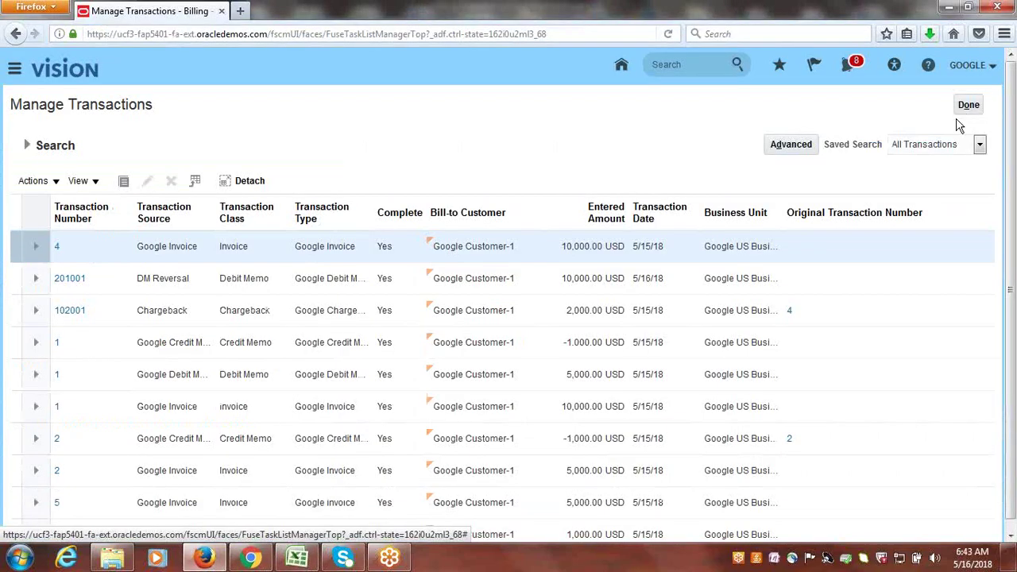
- Close Manage Transactions and reach the Implementation Projects list via Setup and Maintenance's Tasks panel
left_click(968, 105)
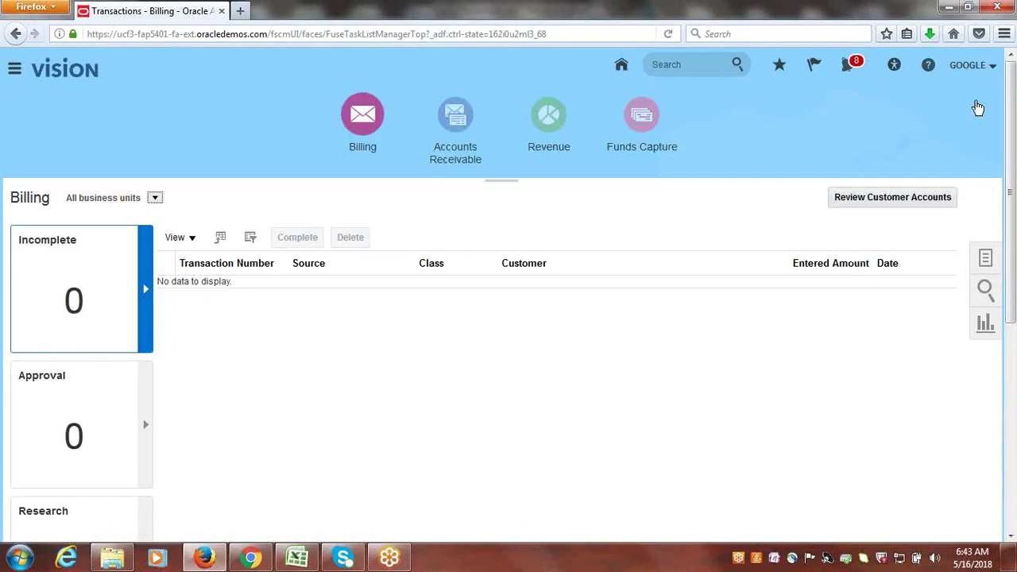
left_click(971, 65)
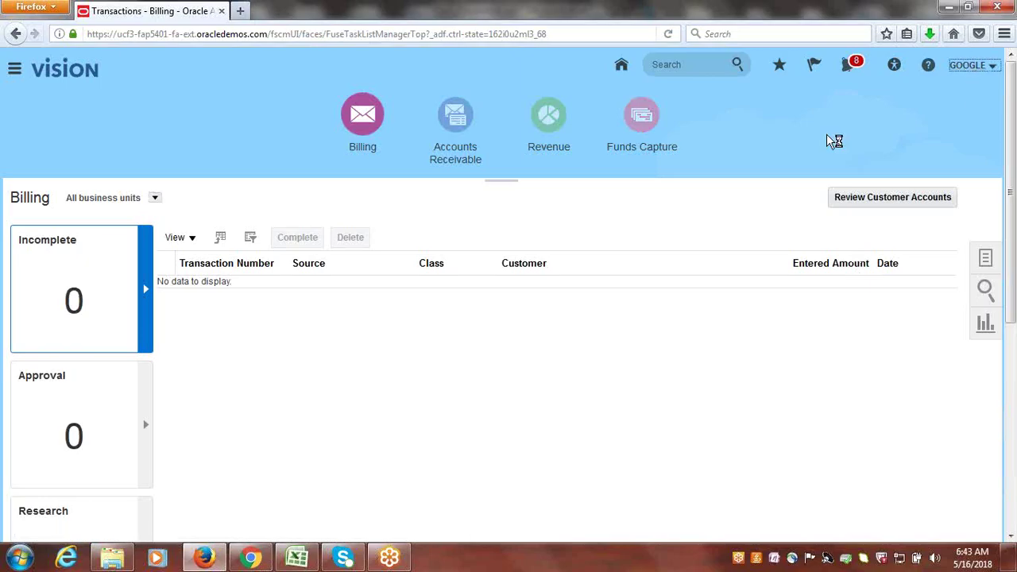
left_click(820, 227)
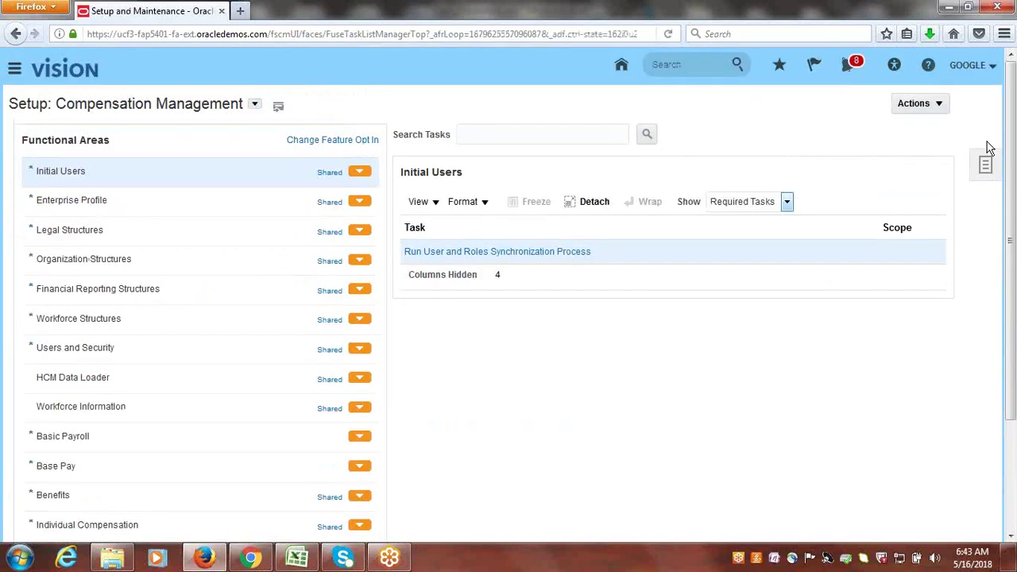
left_click(985, 163)
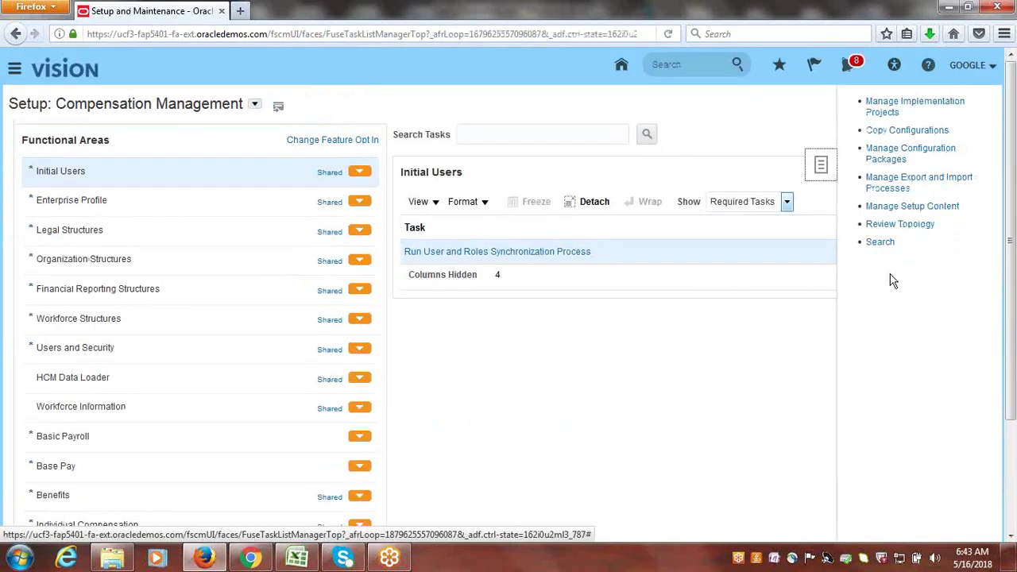
left_click(881, 243)
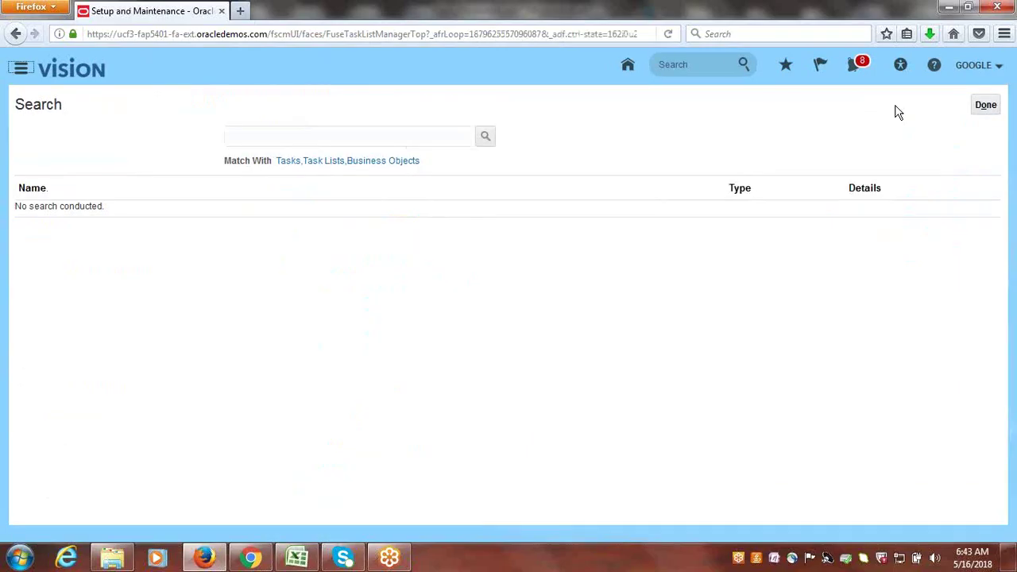
left_click(985, 105)
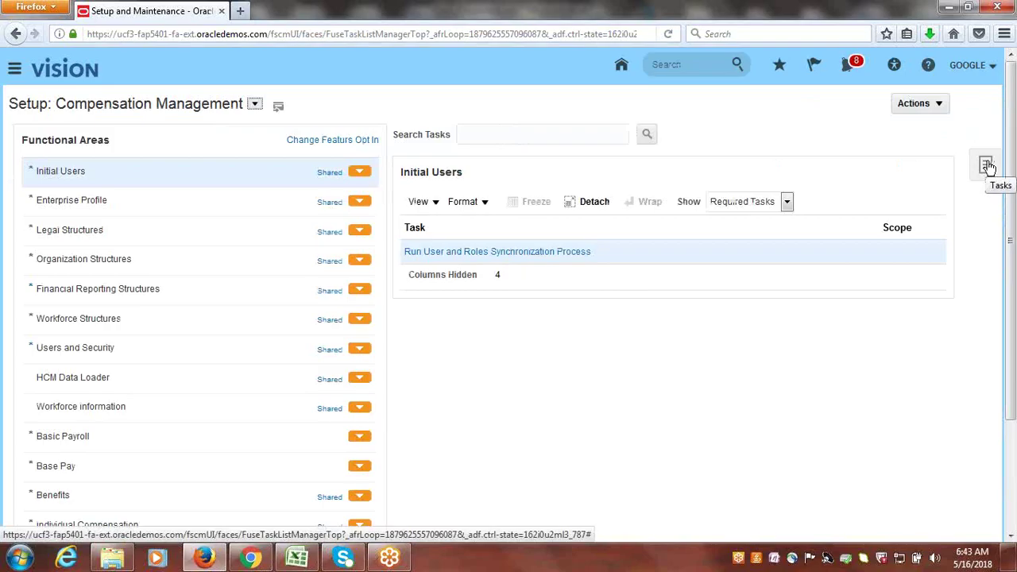
left_click(986, 165)
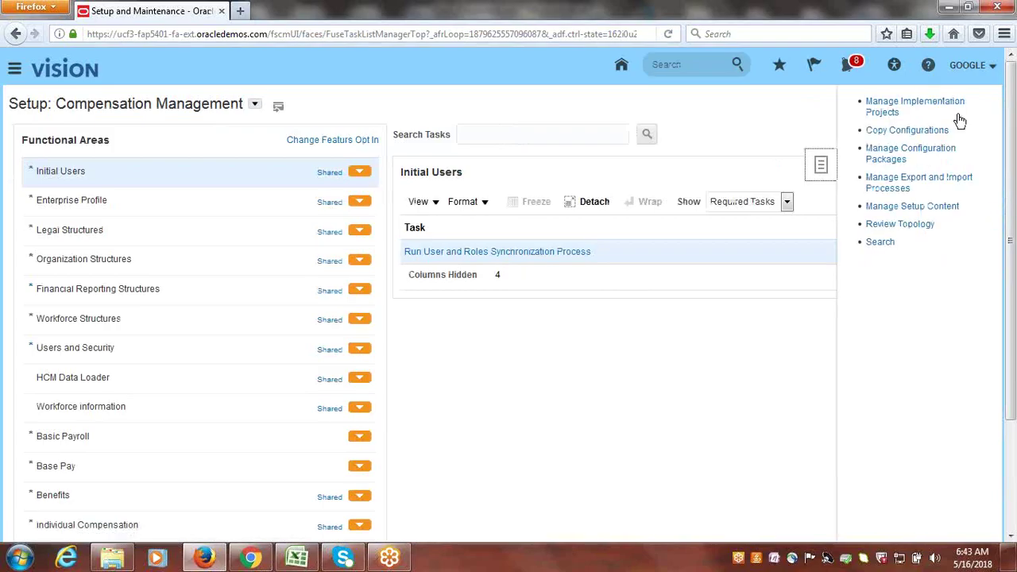
left_click(874, 104)
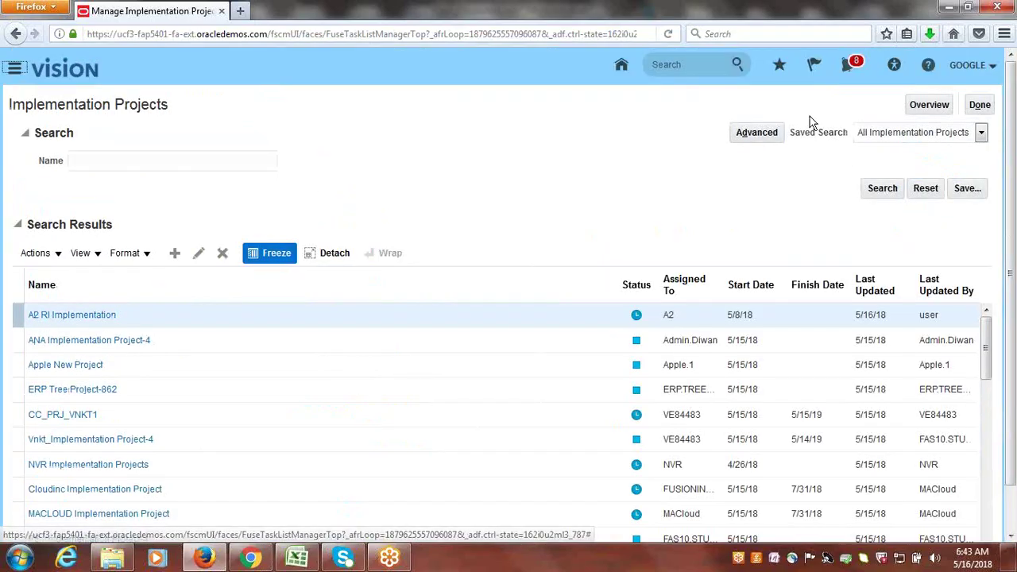
- In Google Implementation Project, search tasks for 'business onit set assi' and show the Financials result
left_click(929, 106)
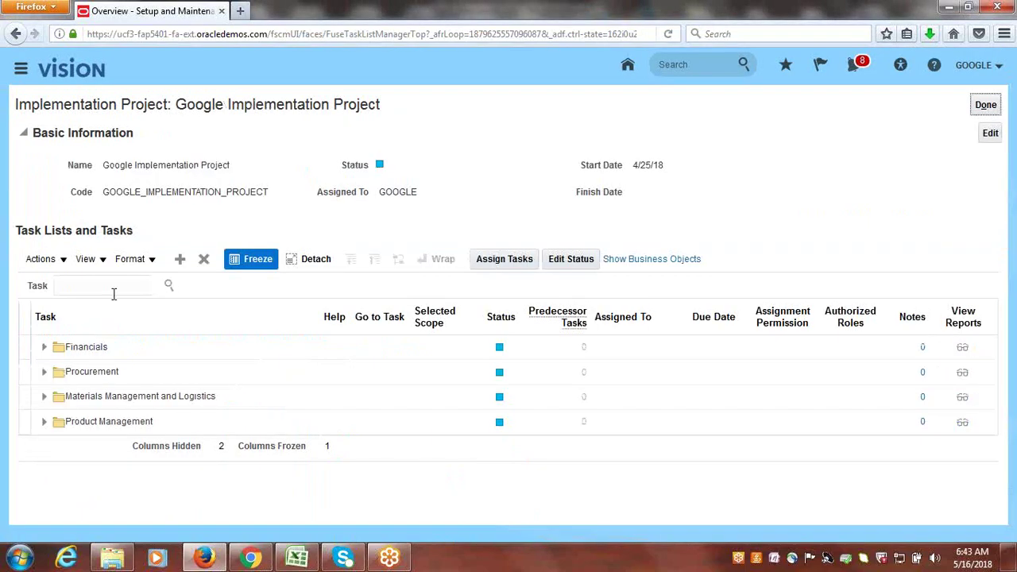
left_click(114, 293)
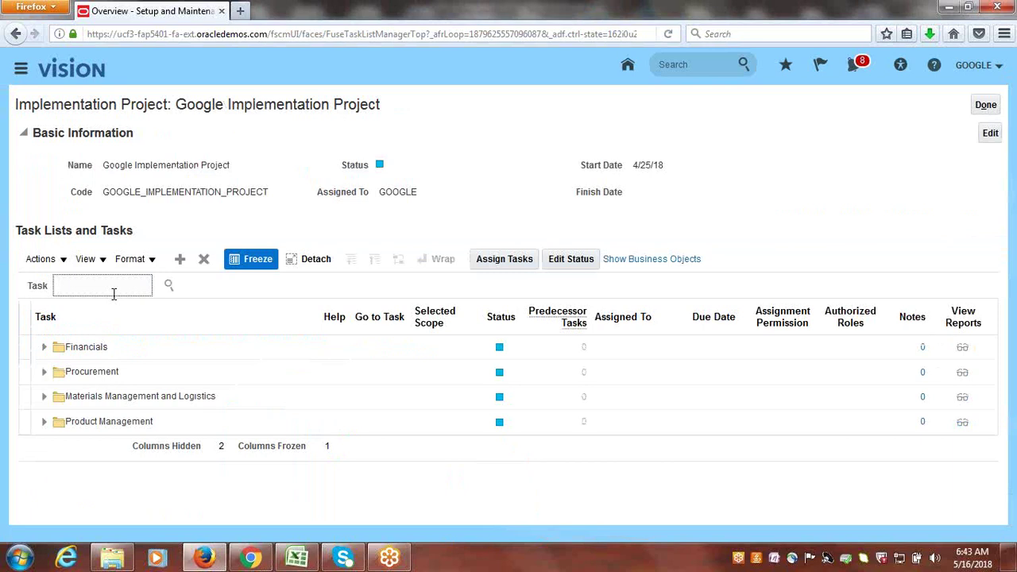
type("business o")
type("nit set assi")
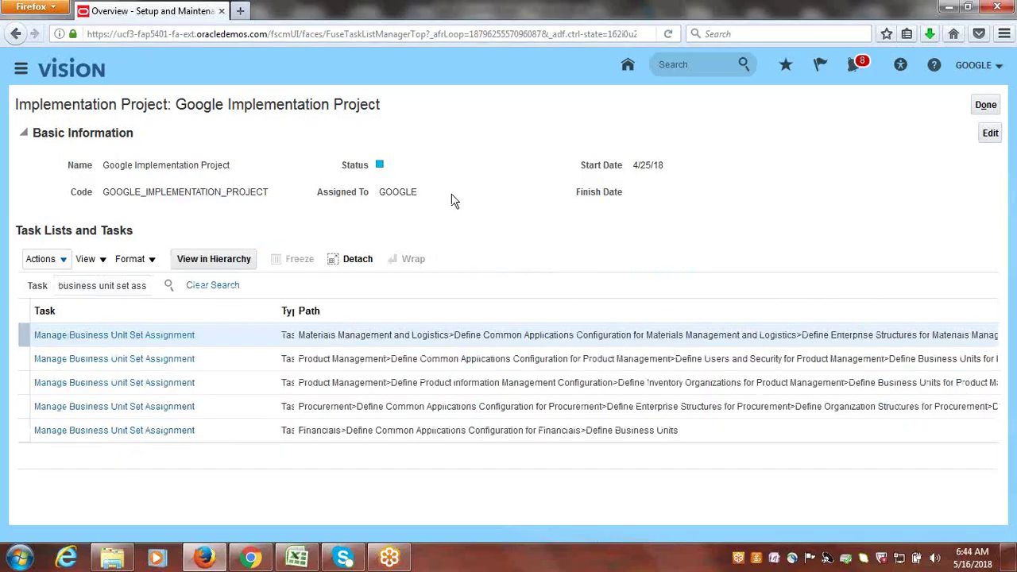
left_click(156, 435)
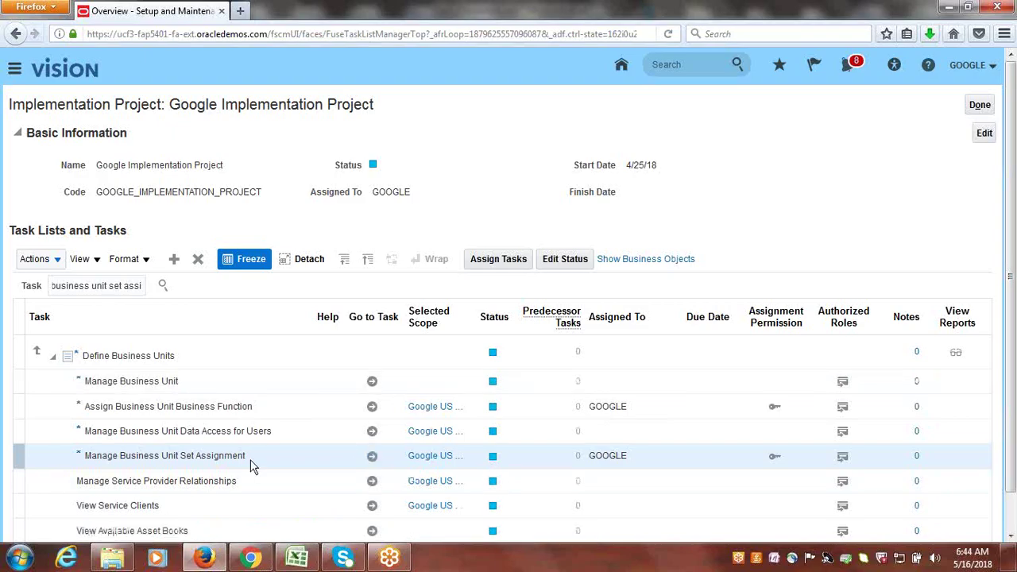
- Review Google US BU's Customer Account Relationship set (COMMON), cancel unsaved, and view the notes workbook
left_click(391, 462)
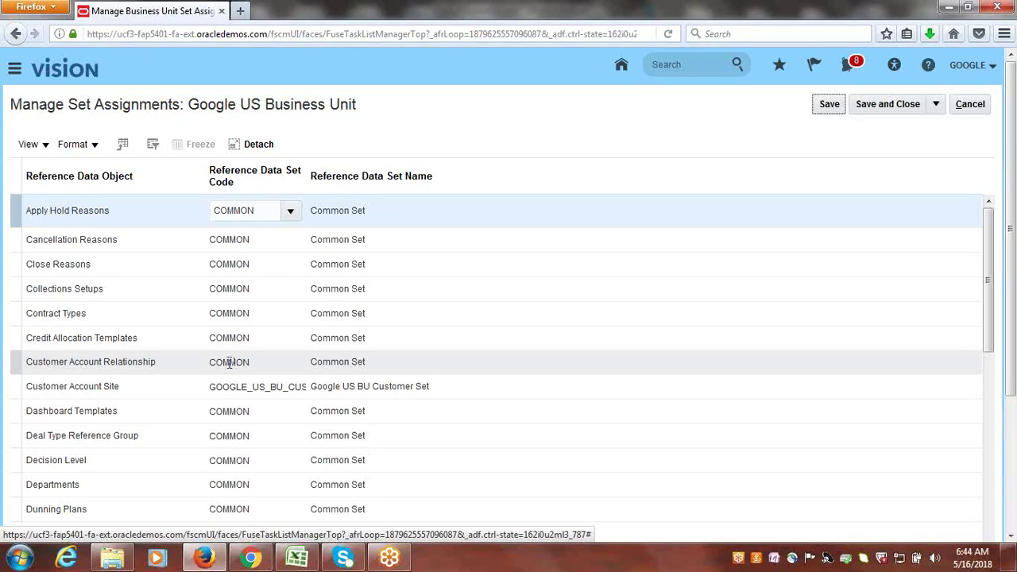
left_click(229, 363)
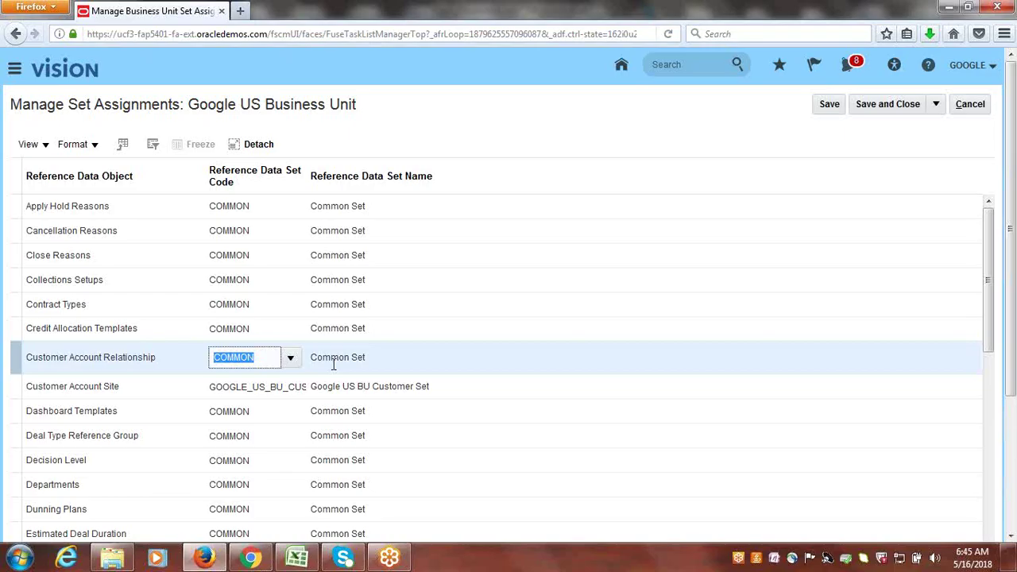
left_click(556, 122)
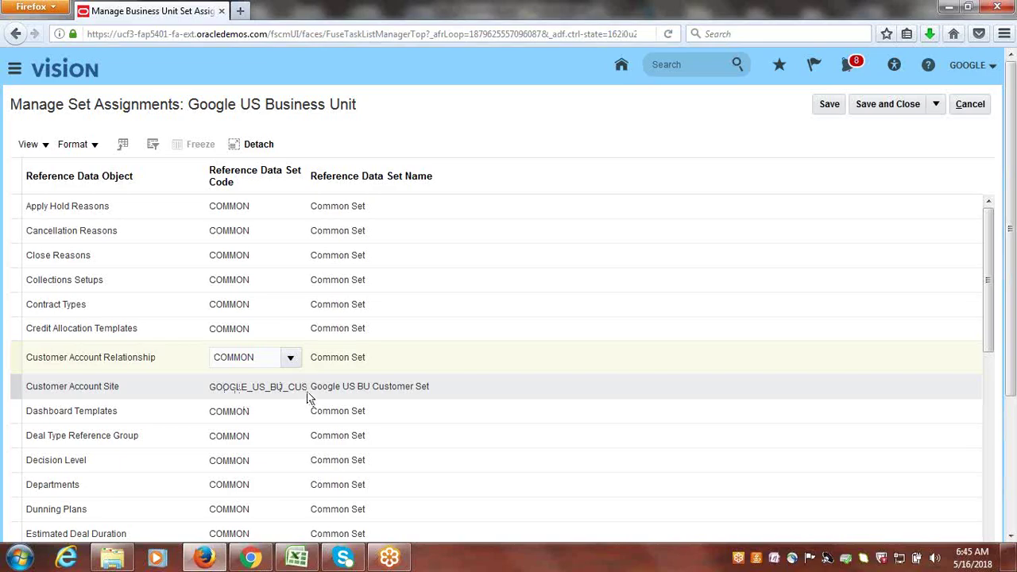
left_click(970, 104)
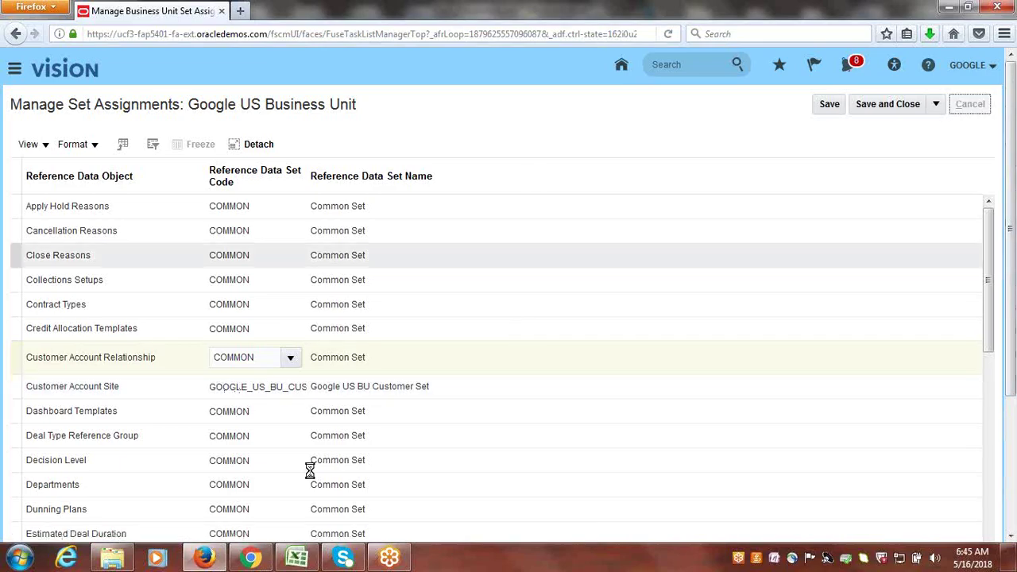
left_click(304, 561)
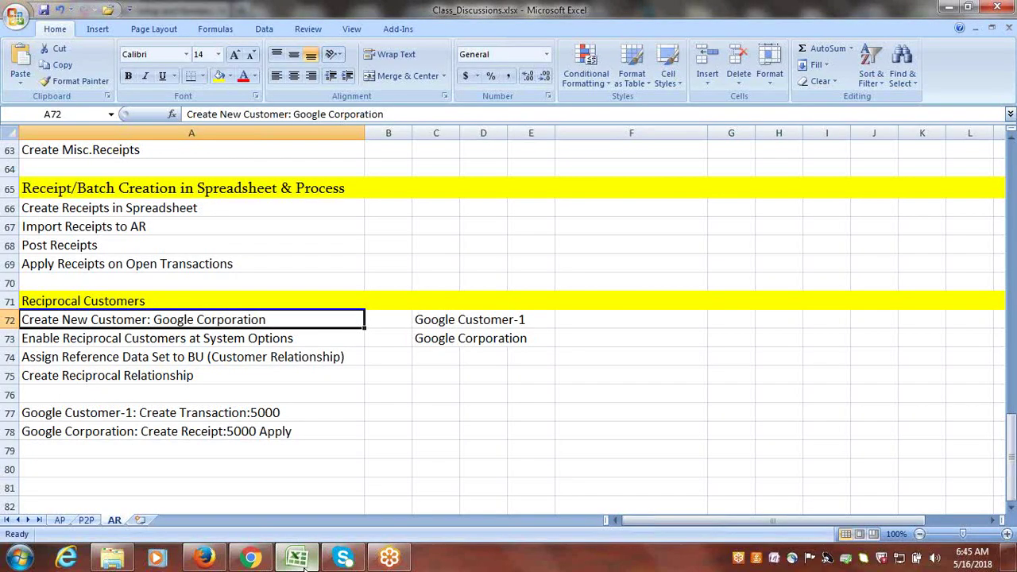
- Search the project's tasks for 'create customer' and launch the first Create Customer task
left_click(205, 559)
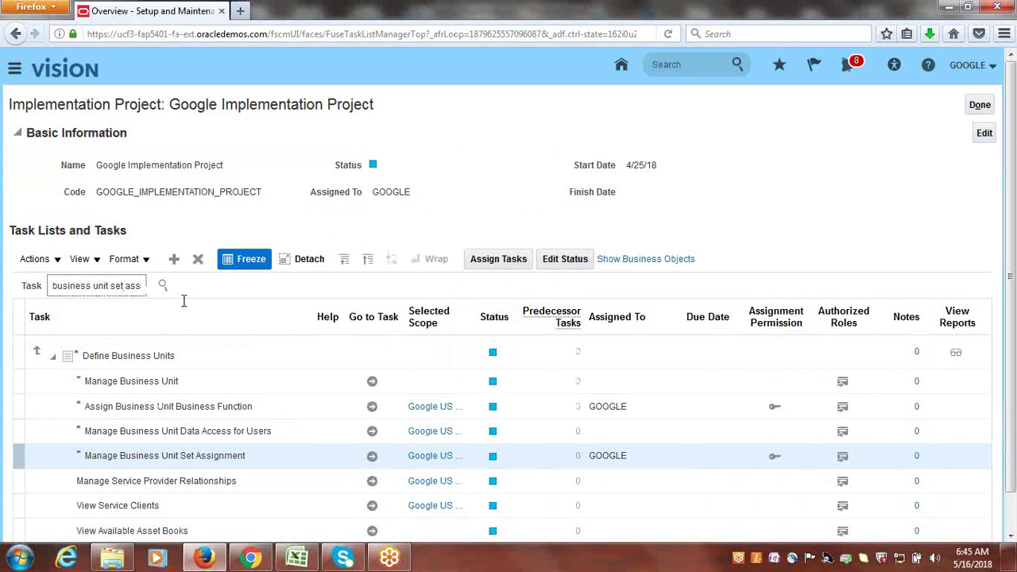
type("create customer")
key("Return")
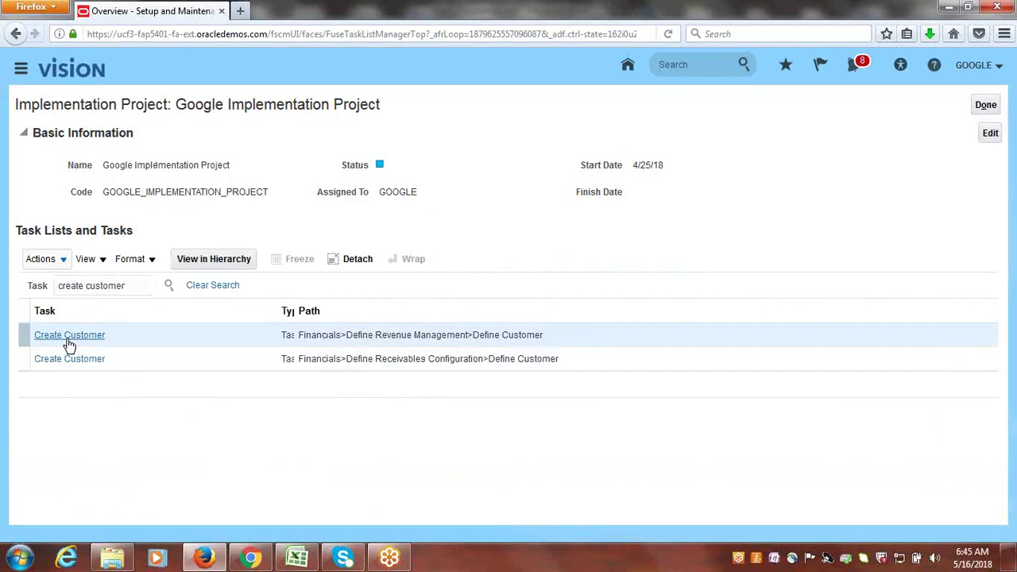
left_click(68, 336)
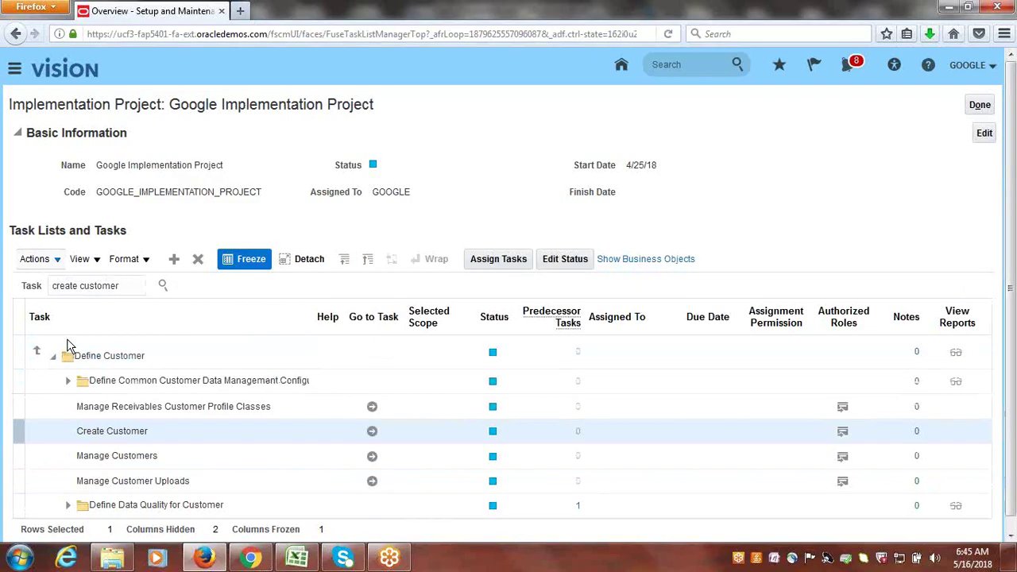
left_click(371, 433)
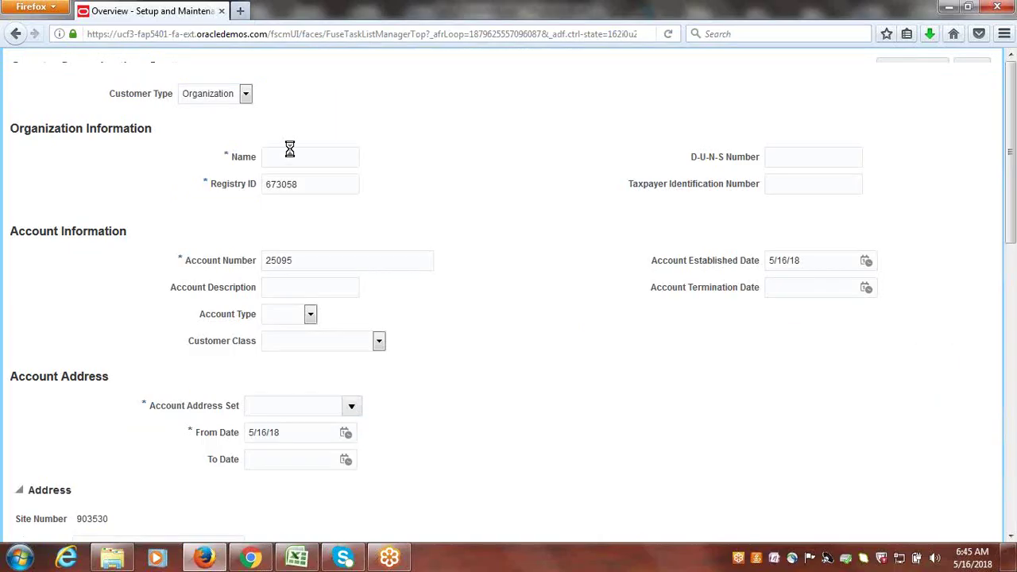
- Name the customer 'Google Corporation' and set its Account Address Set to GOOGLE_US_BU_CUST_SET
left_click(302, 200)
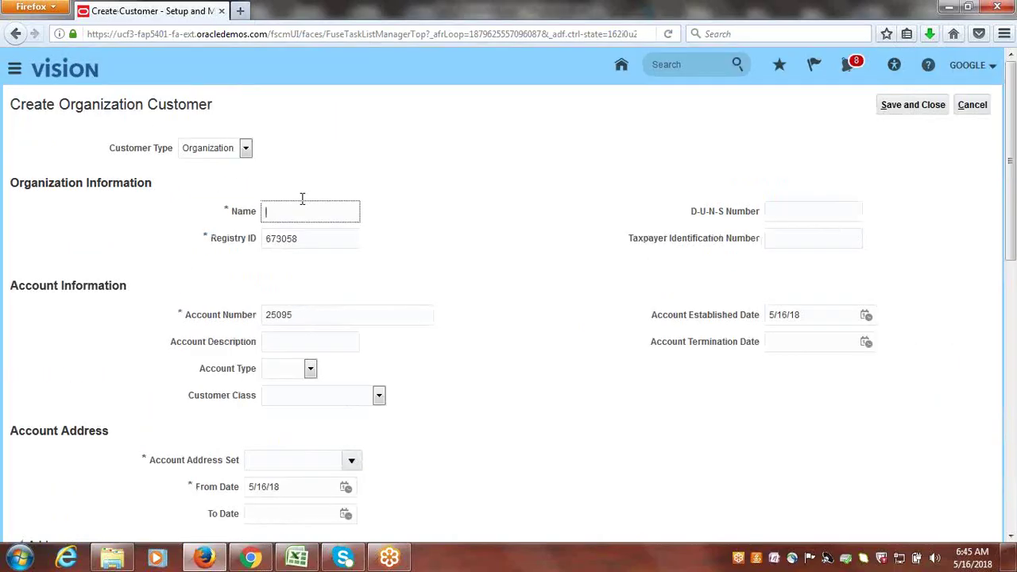
type("Google Corporation")
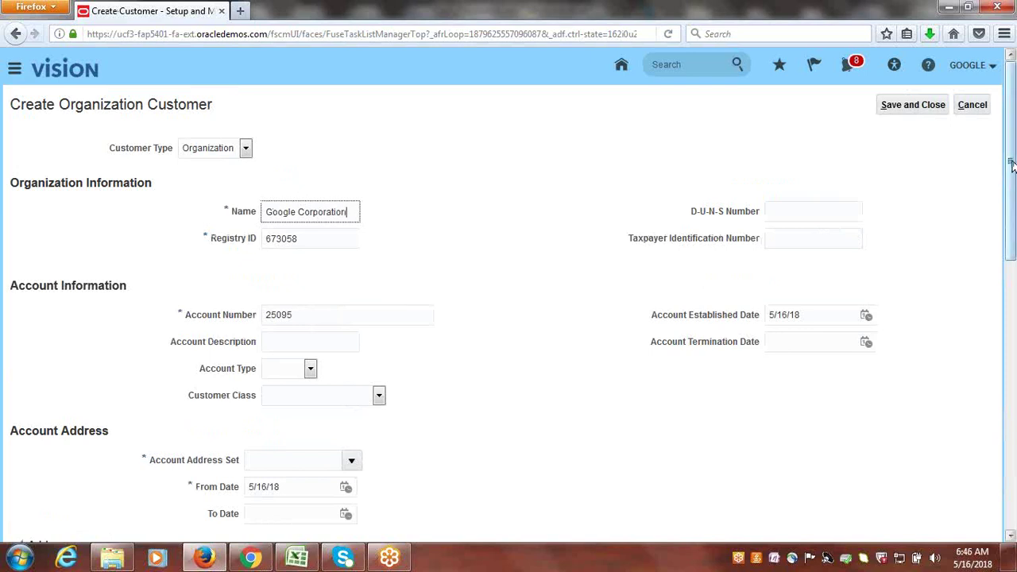
left_click_drag(1013, 167, 1013, 252)
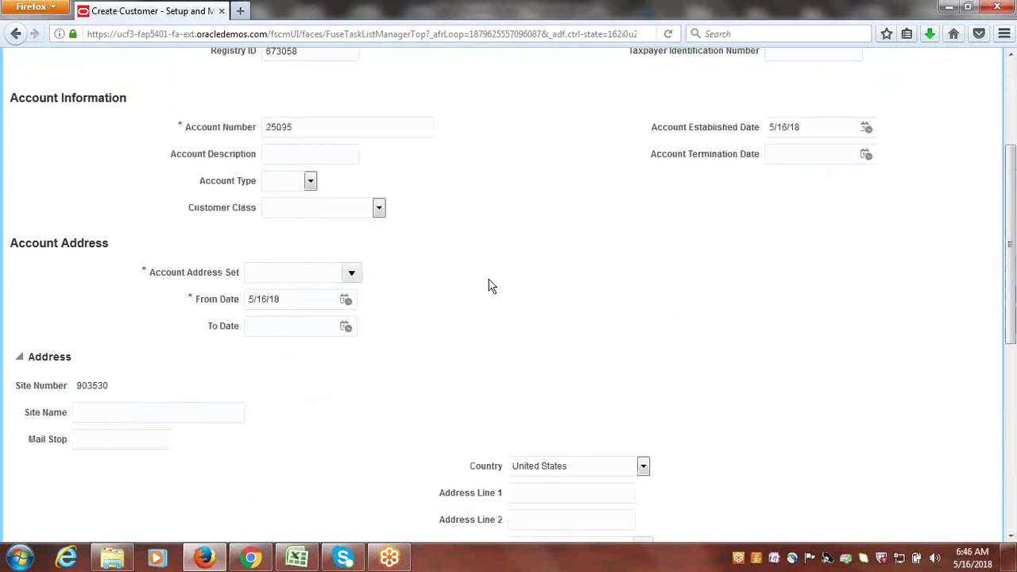
left_click(352, 272)
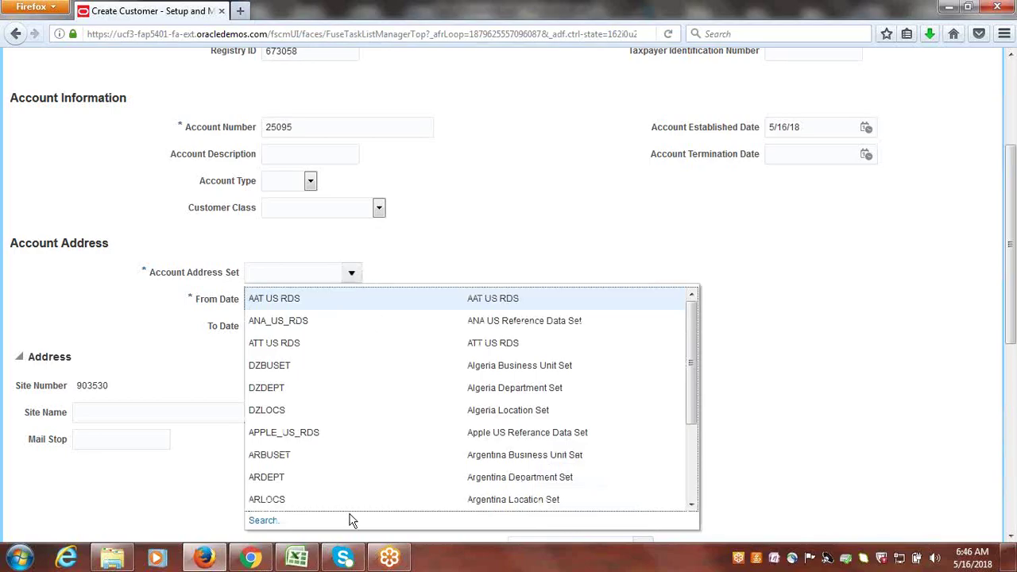
left_click(269, 521)
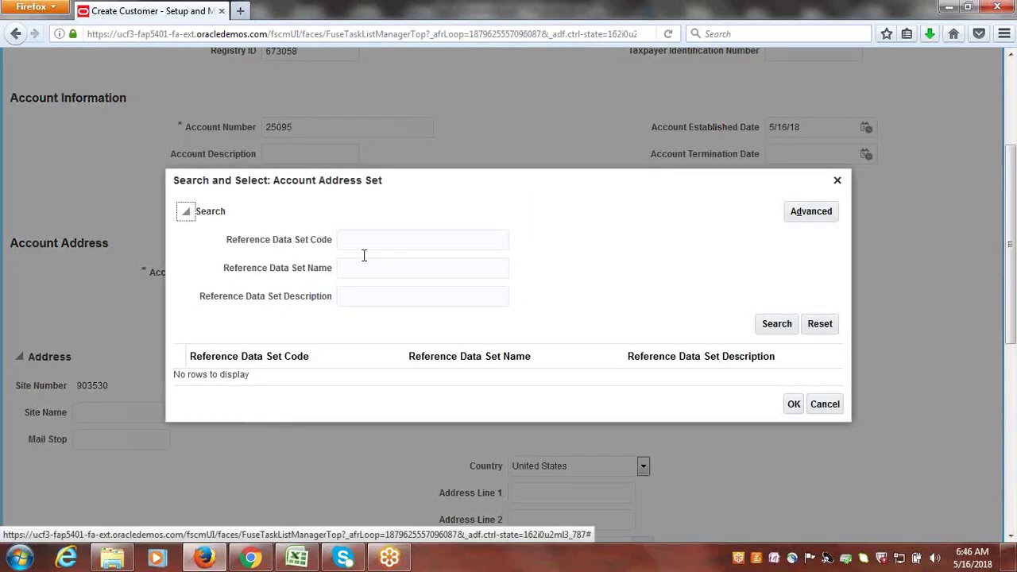
left_click(361, 242)
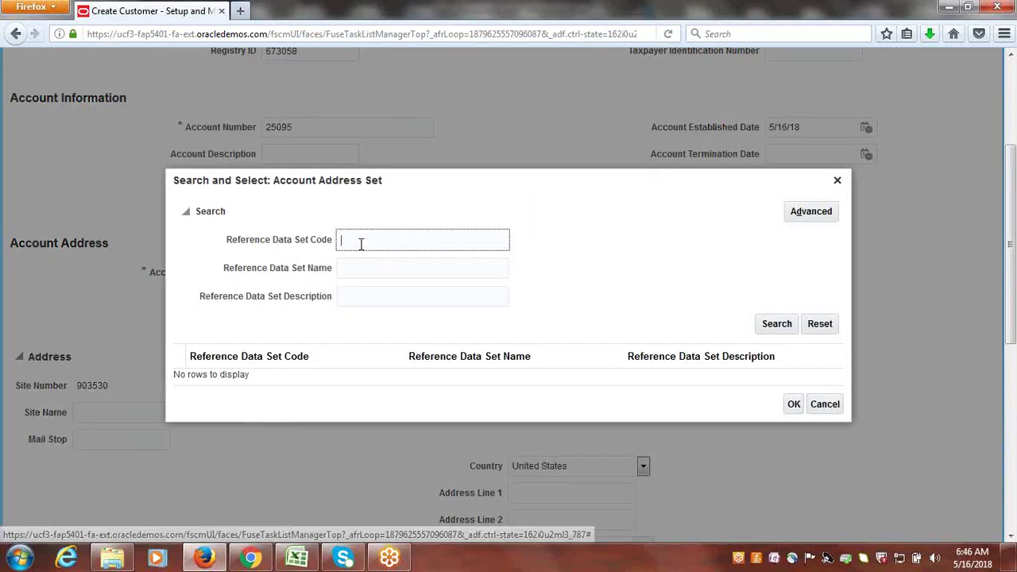
type("GOOGLE")
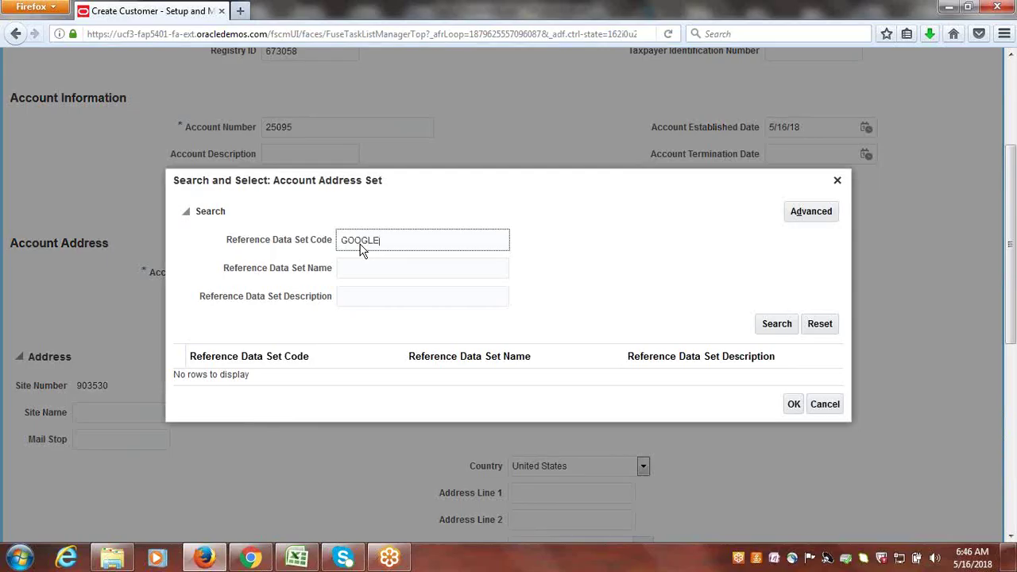
left_click(777, 327)
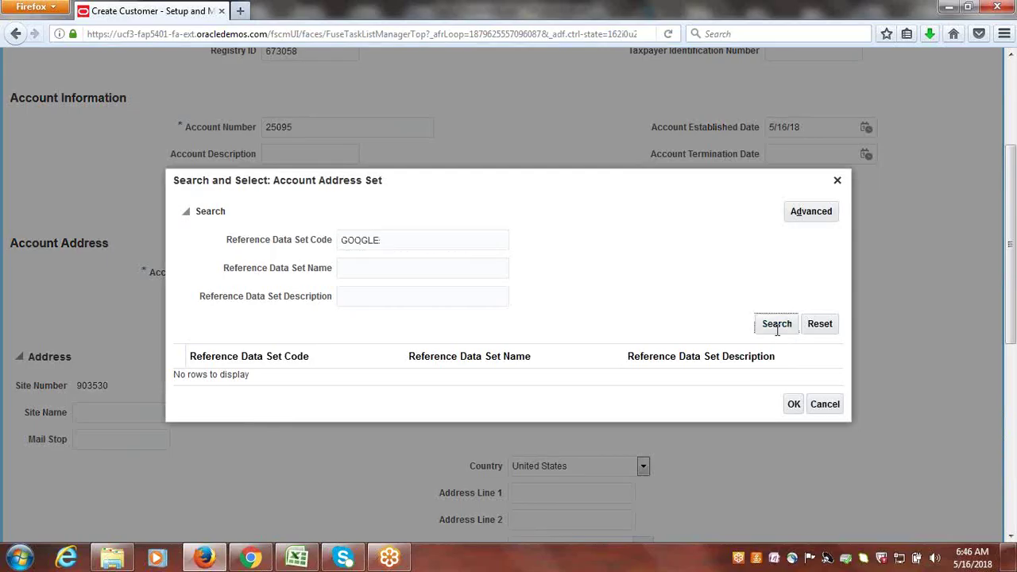
left_click(301, 370)
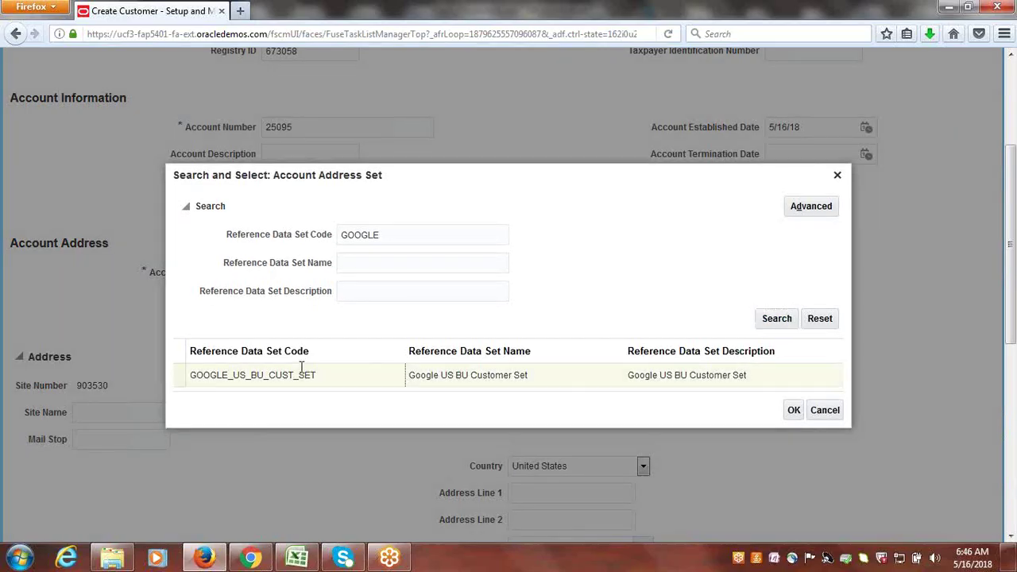
left_click(794, 409)
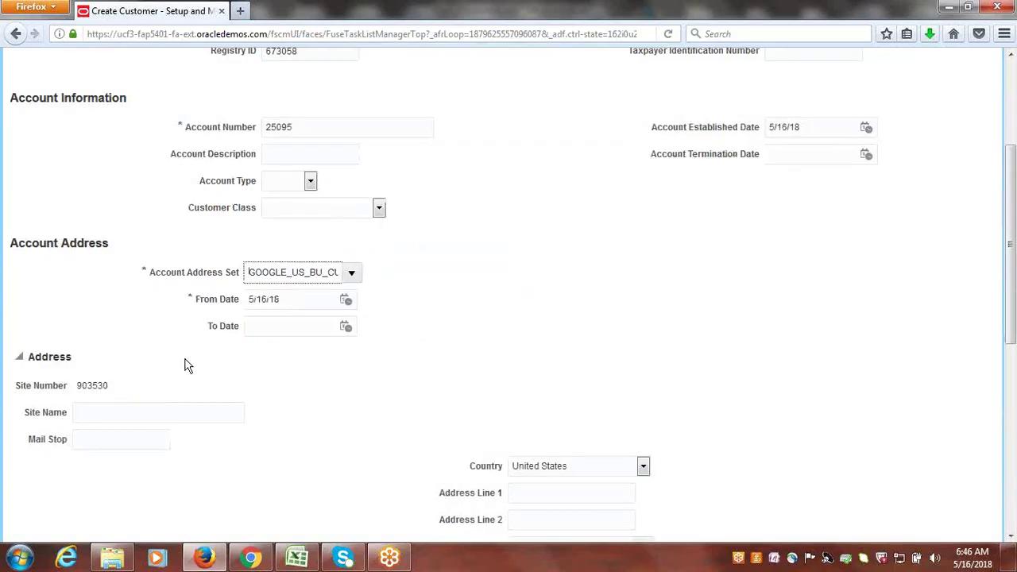
- Enter 'Google Corp Site' as site name, mail stop, and address lines 1 and 2
scroll(356, 294, "down", 5)
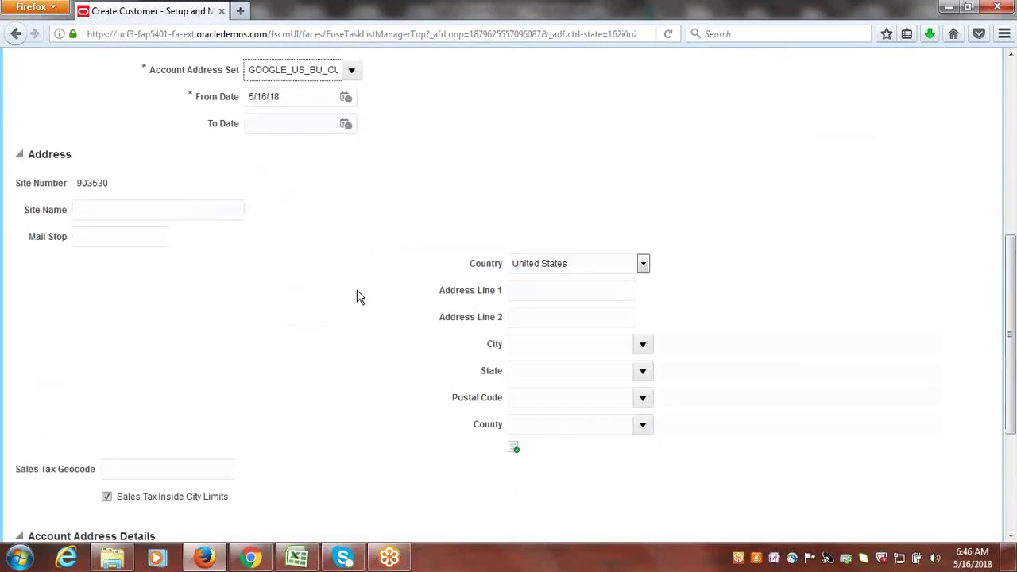
left_click(141, 209)
type("Google Co")
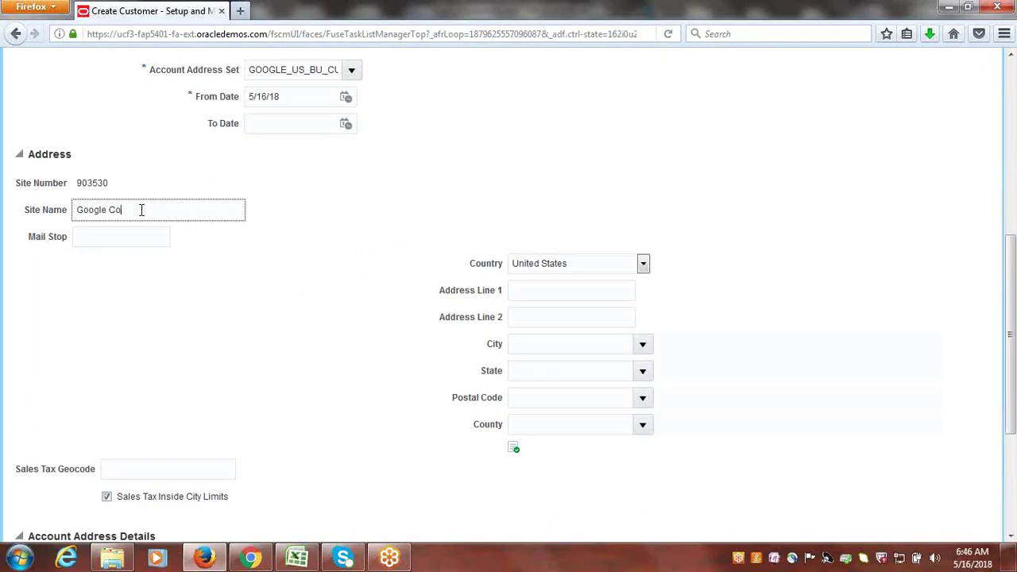
type("rp Site")
key("ctrl+a")
key("ctrl+c")
left_click(126, 239)
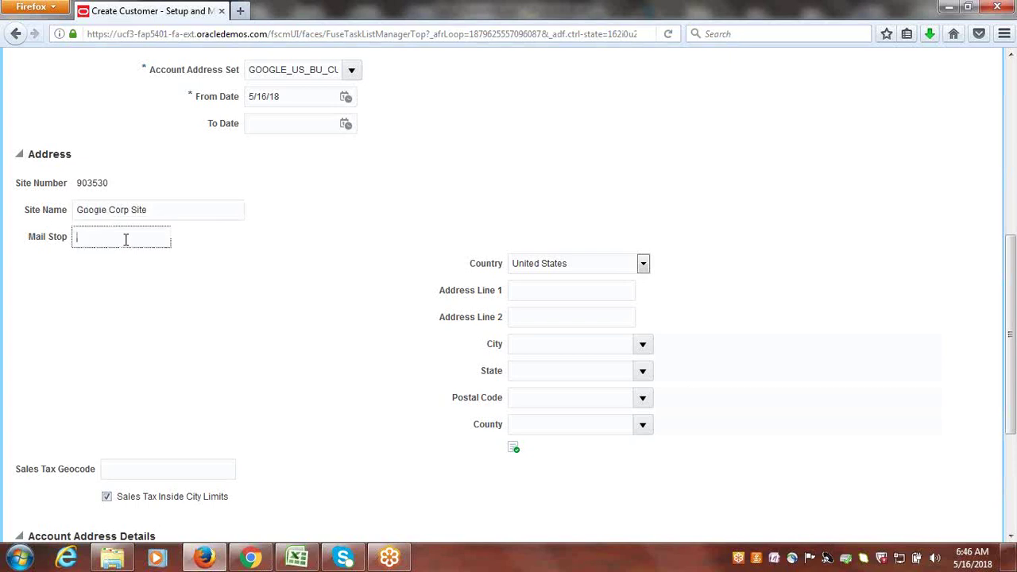
key("ctrl+v")
key("Tab")
left_click(520, 291)
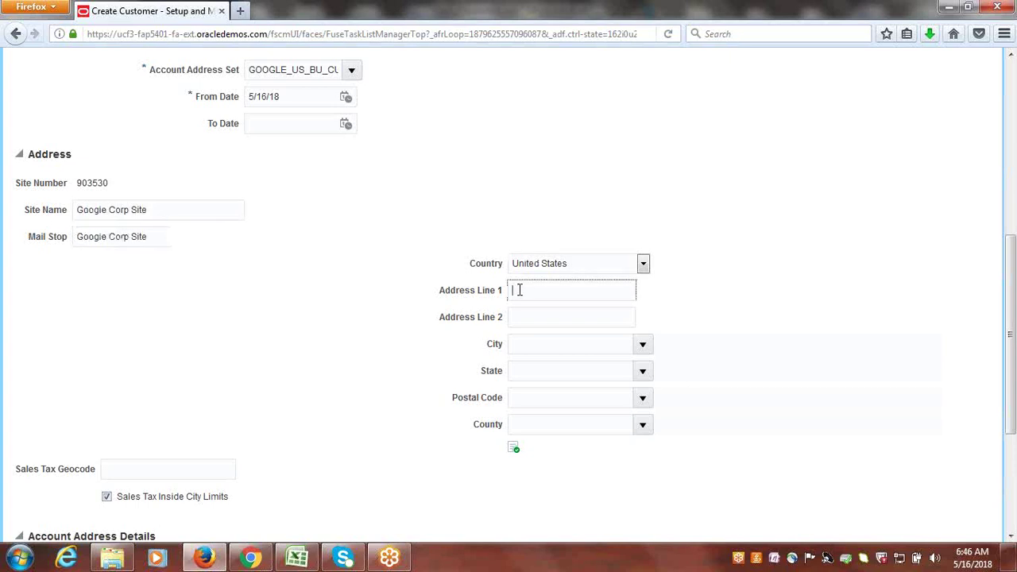
key("ctrl+v")
left_click(548, 312)
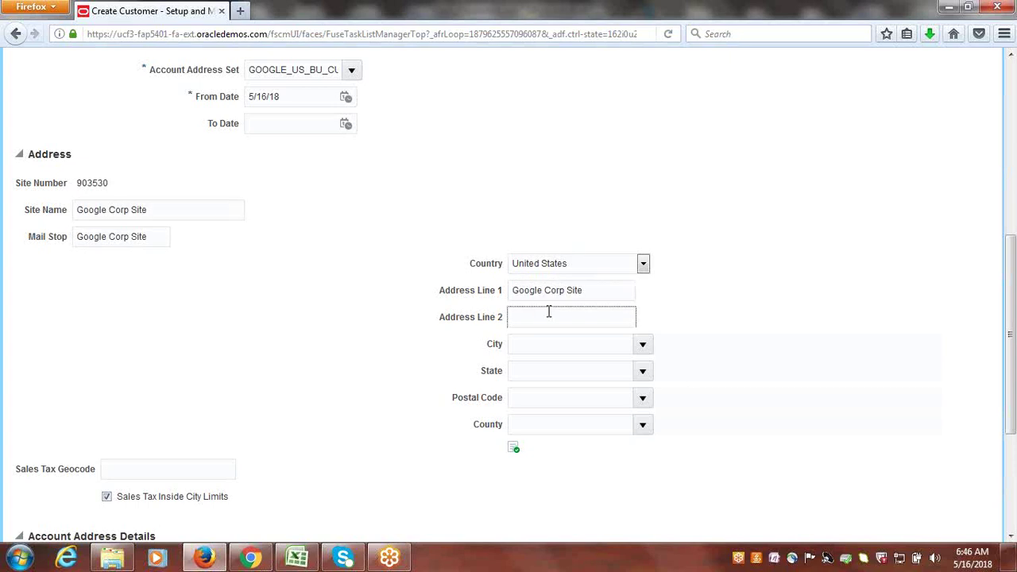
key("ctrl+v")
- Set the postal code to 50001 (Ackworth, Warren, Iowa) through the postal code search
left_click(641, 398)
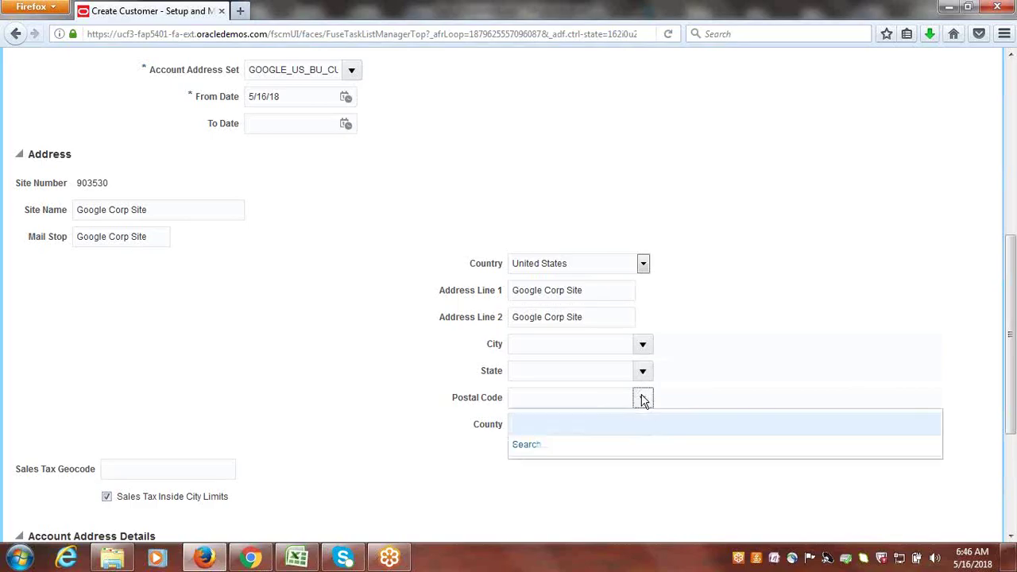
left_click(531, 446)
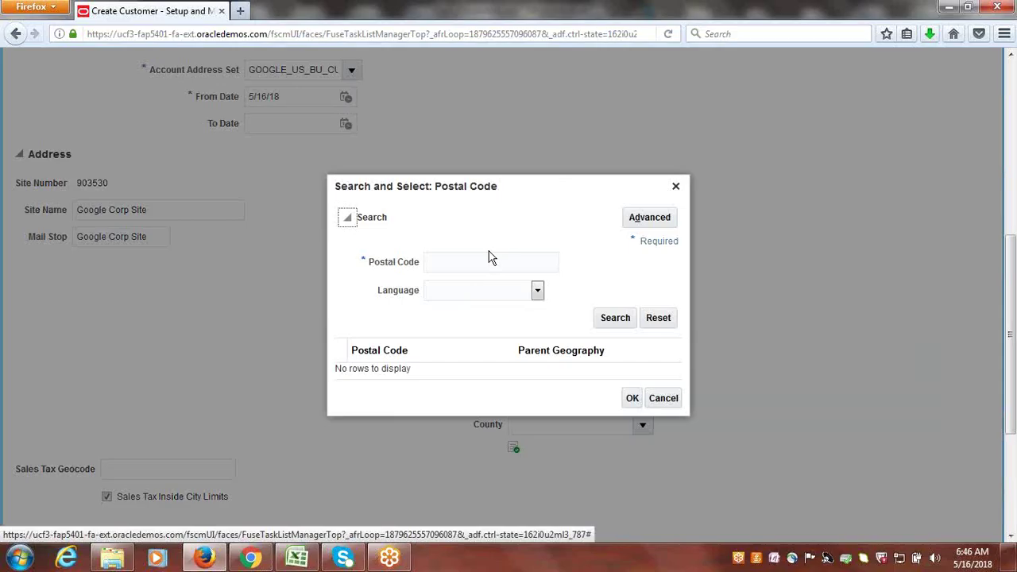
left_click(489, 256)
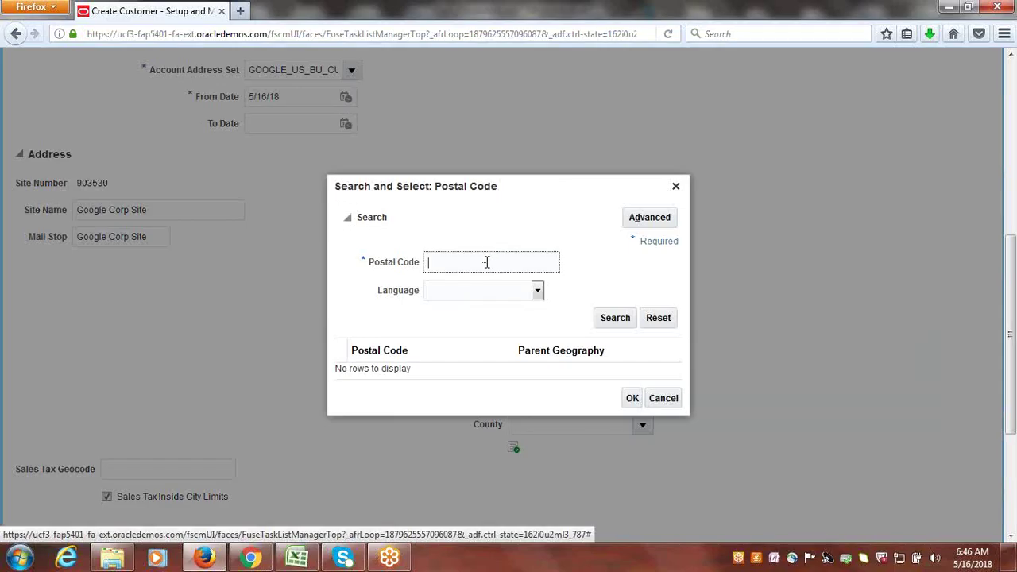
type("5")
left_click(610, 318)
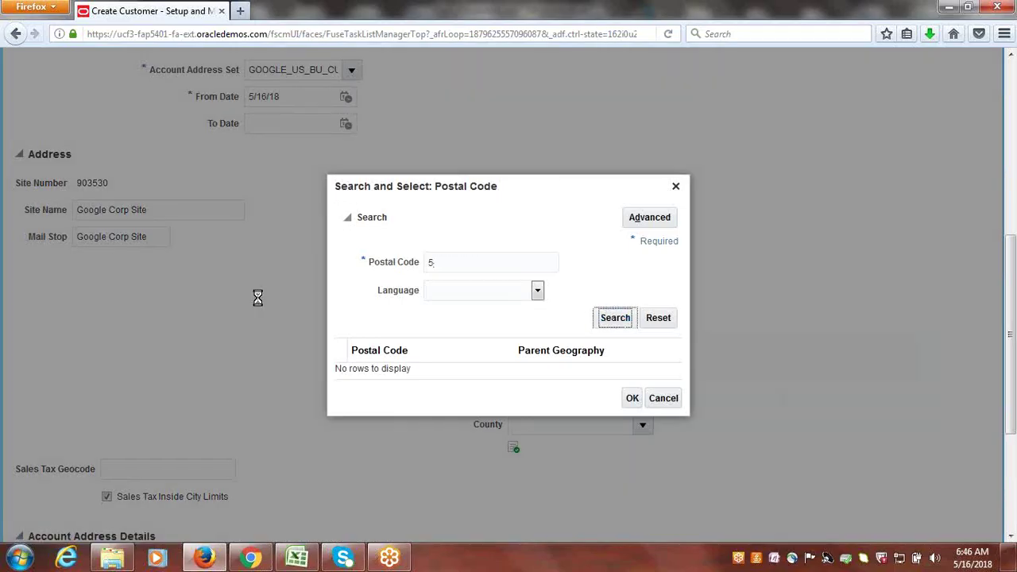
left_click(424, 330)
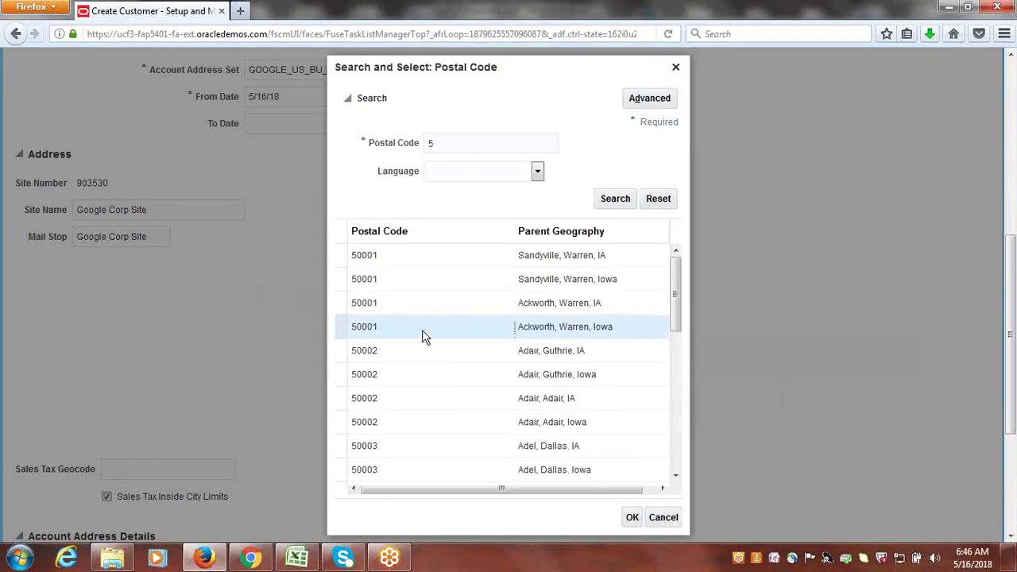
left_click(632, 517)
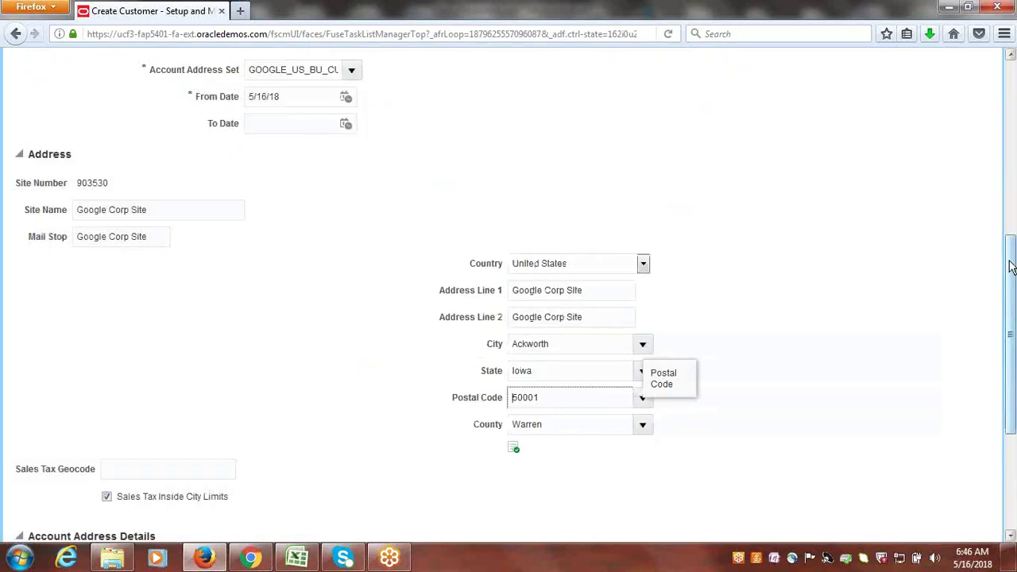
left_click_drag(1012, 264, 1013, 353)
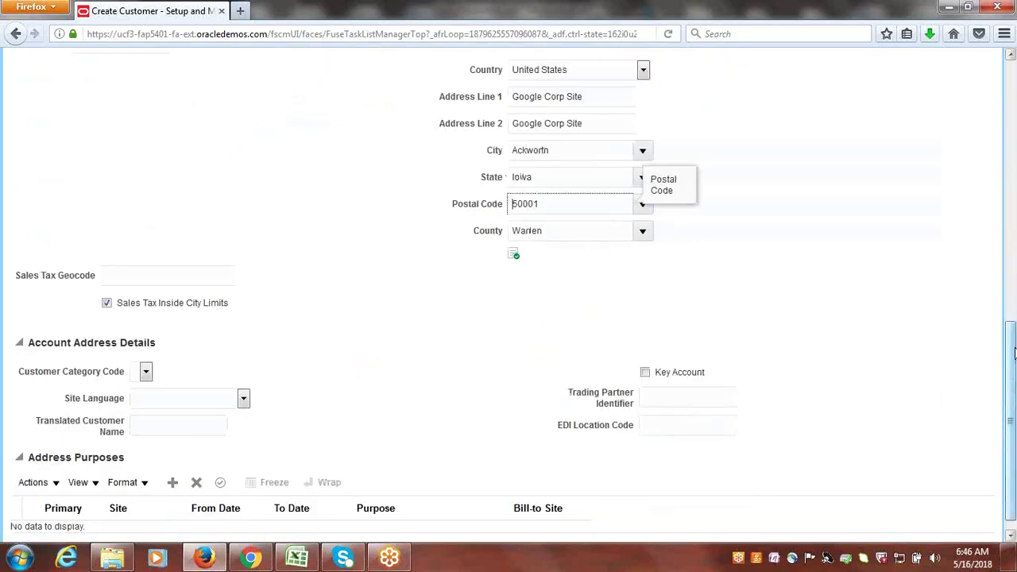
- Add a Bill to address purpose for the site
left_click(173, 482)
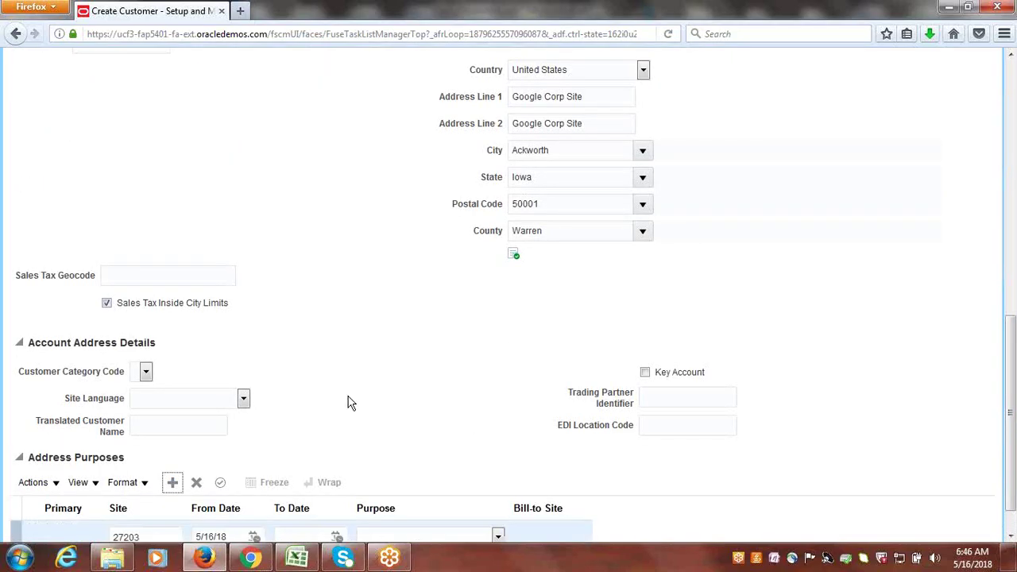
left_click_drag(1013, 397, 1013, 417)
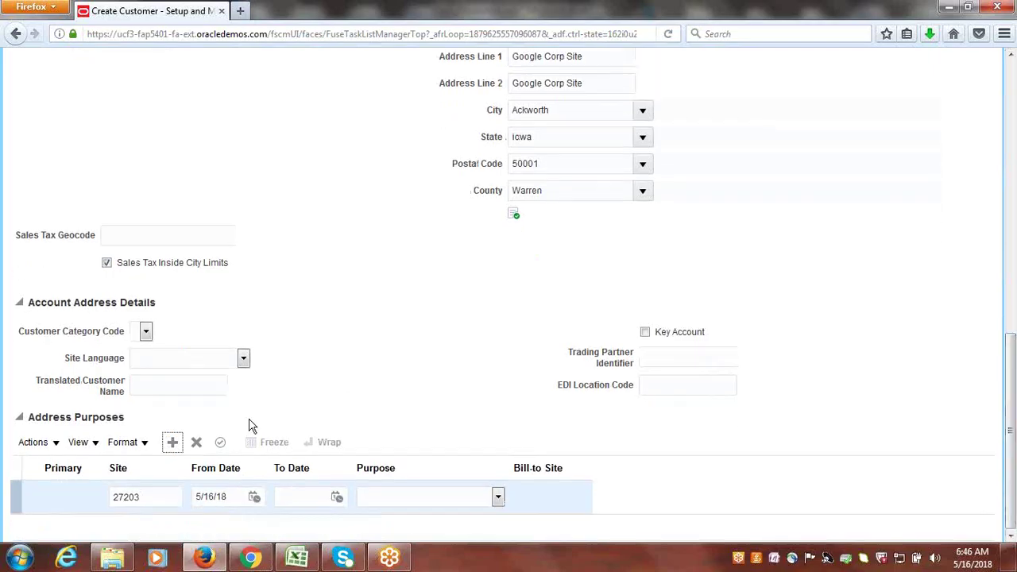
left_click(498, 498)
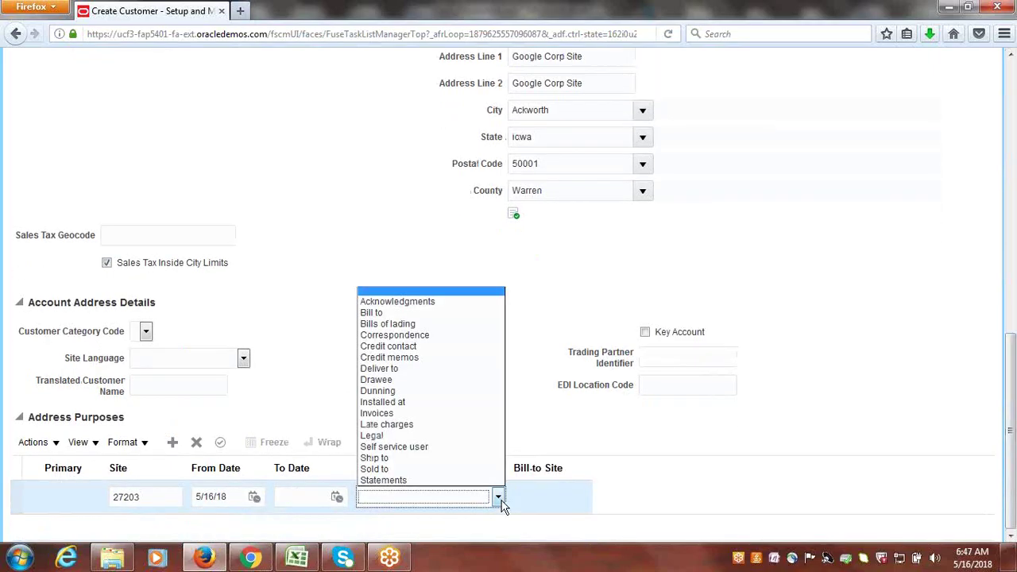
left_click(385, 313)
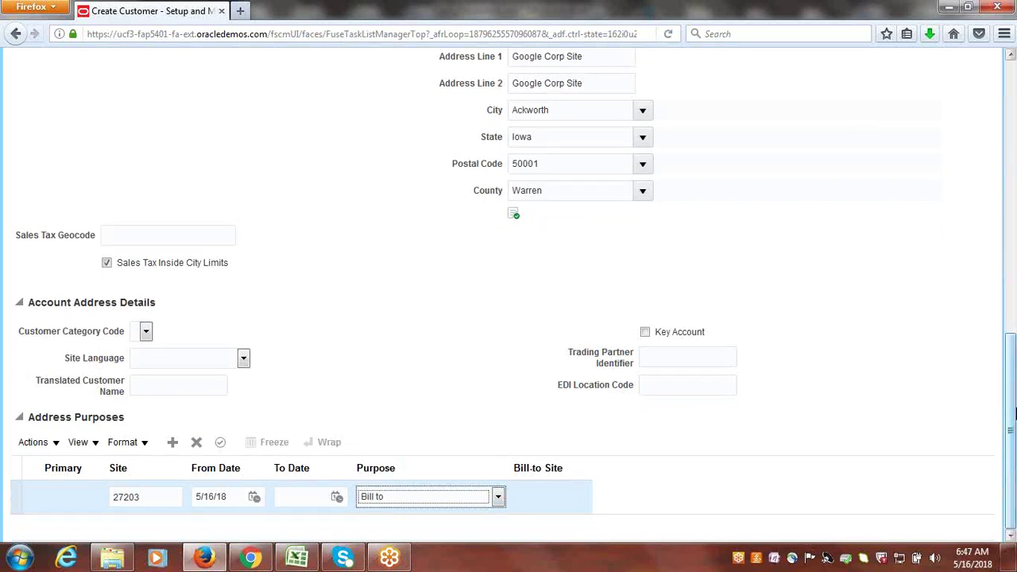
- Add a Ship to purpose with its bill-to site set to Google Corp Site
left_click(172, 443)
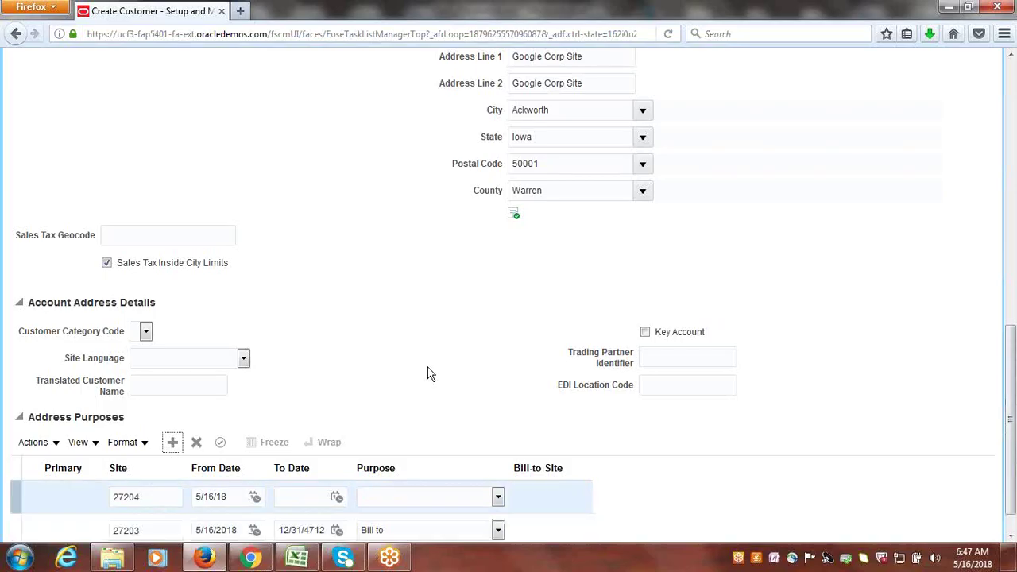
left_click(497, 499)
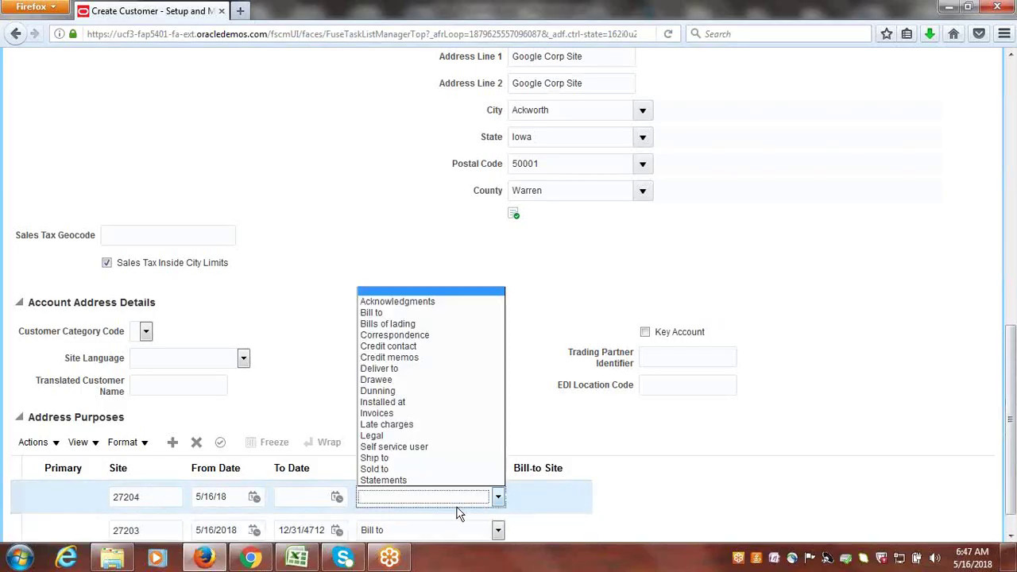
left_click(386, 458)
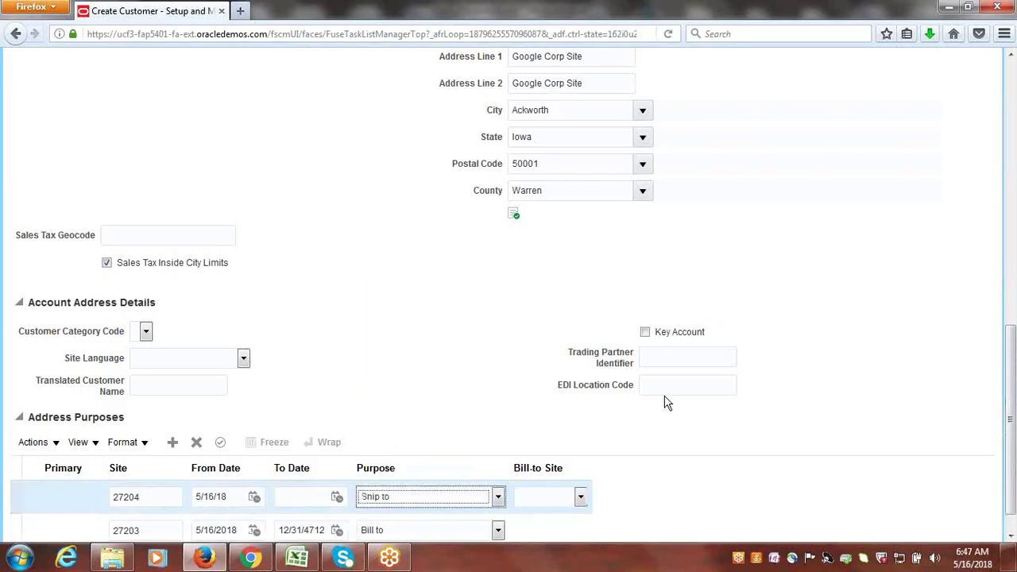
left_click(580, 498)
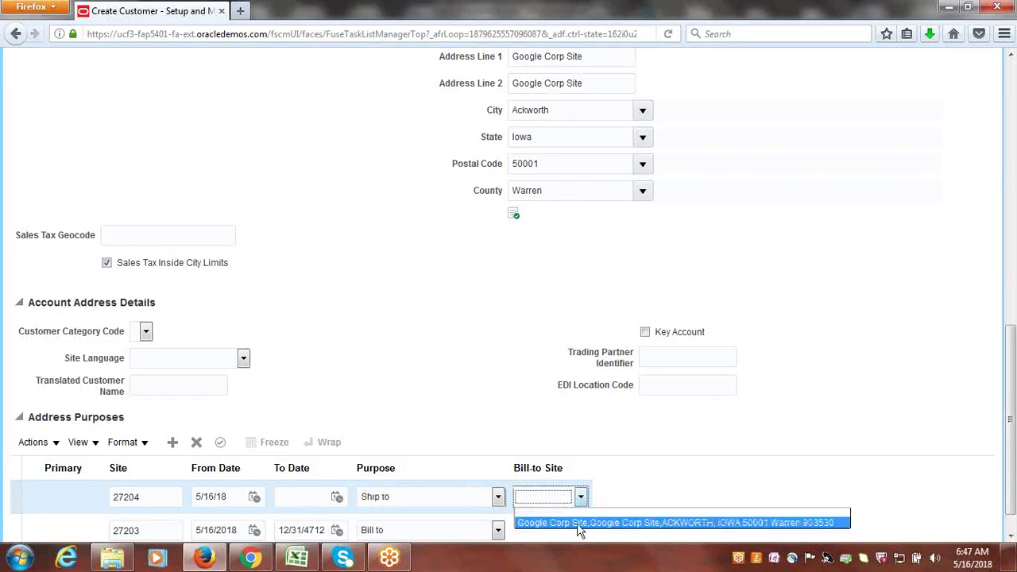
left_click(577, 523)
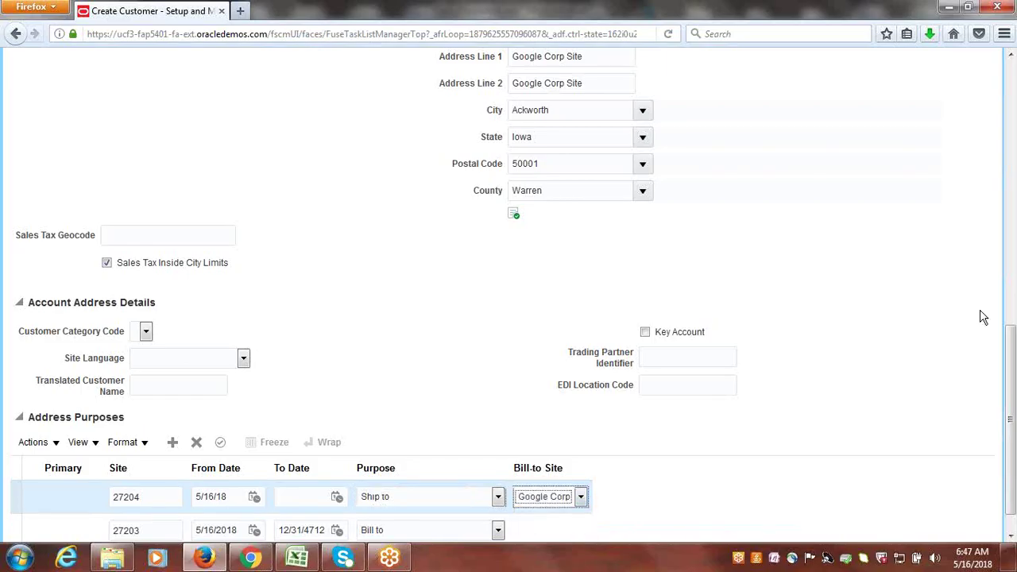
left_click_drag(1011, 414, 1012, 120)
- Save and close, choosing to create a new organization at the Matching Organizations warning
left_click(920, 105)
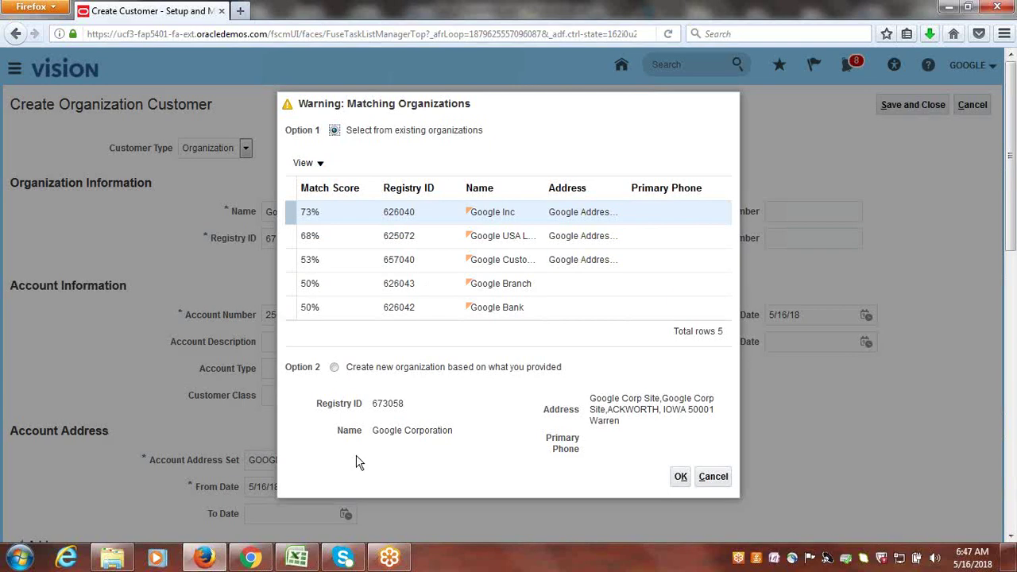
left_click(335, 370)
left_click(680, 476)
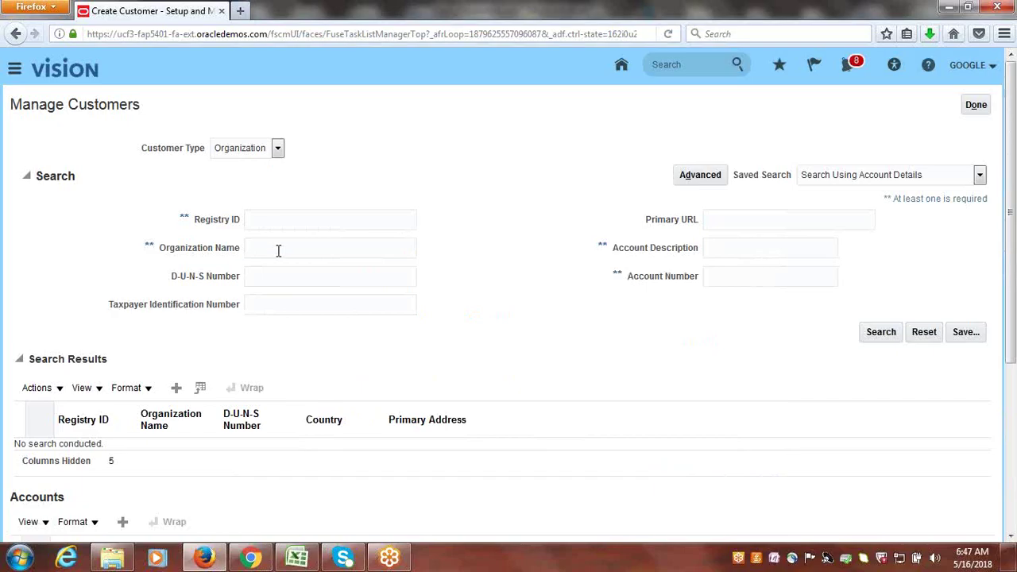
- Search organization name 'Google C' and open account 25095 in Edit Account
left_click(278, 251)
type("Google C")
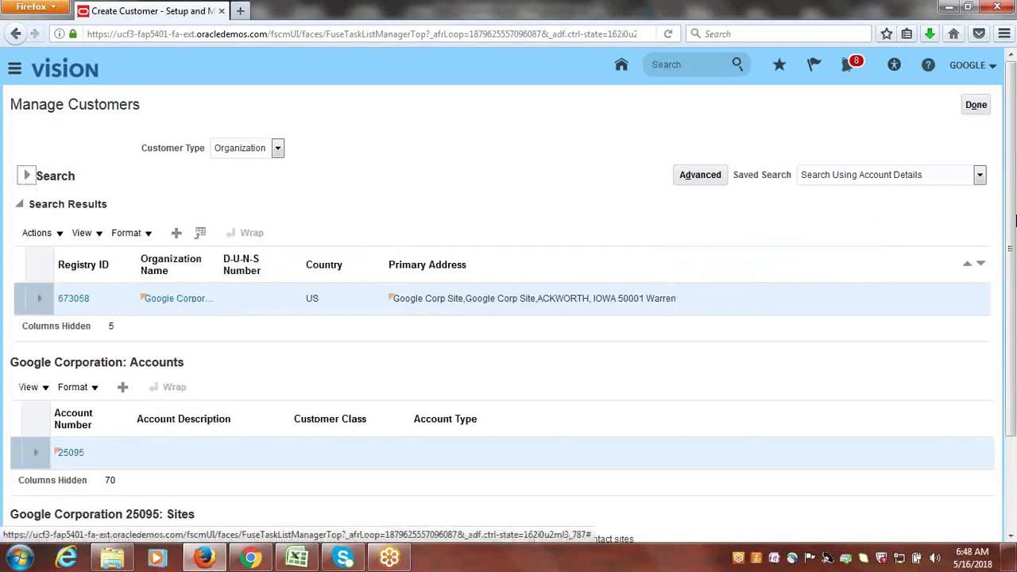
scroll(1012, 193, "down", 3)
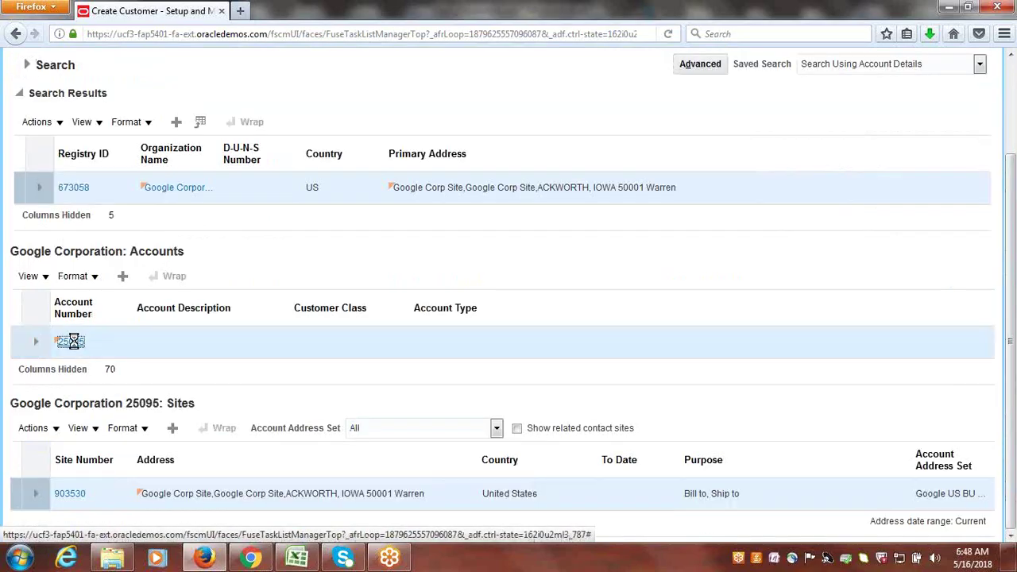
left_click(71, 341)
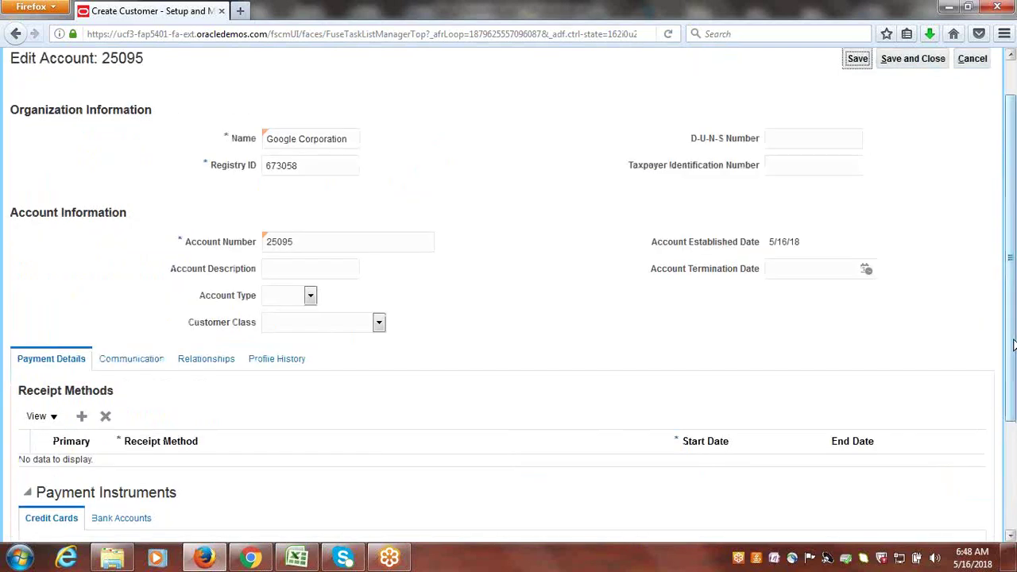
- Correct account 25095's profile history record to the Google Standard class, accept the defaults reset, and save
left_click_drag(1011, 339, 1011, 302)
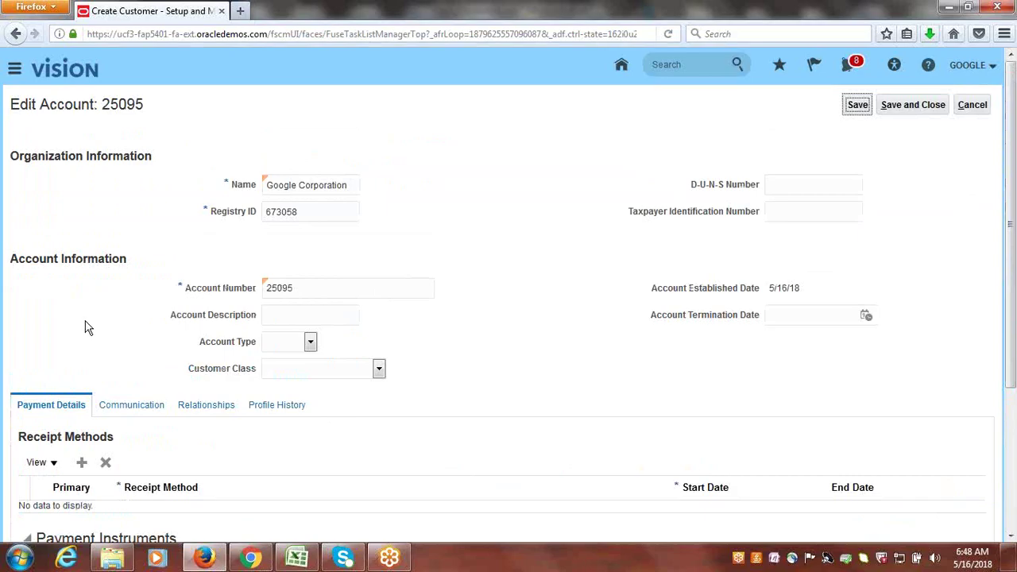
left_click(288, 407)
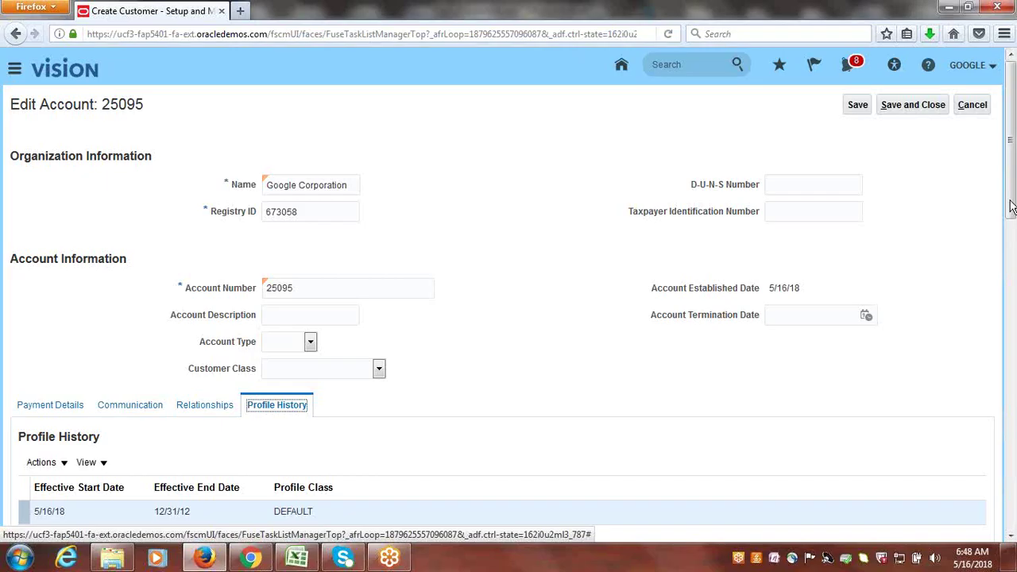
scroll(1013, 233, "down", 5)
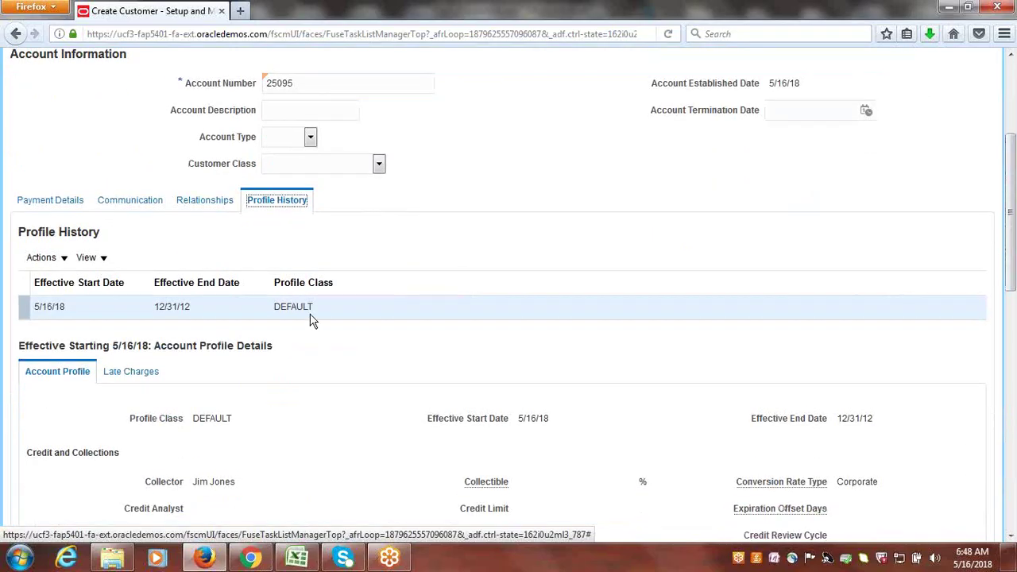
left_click(63, 260)
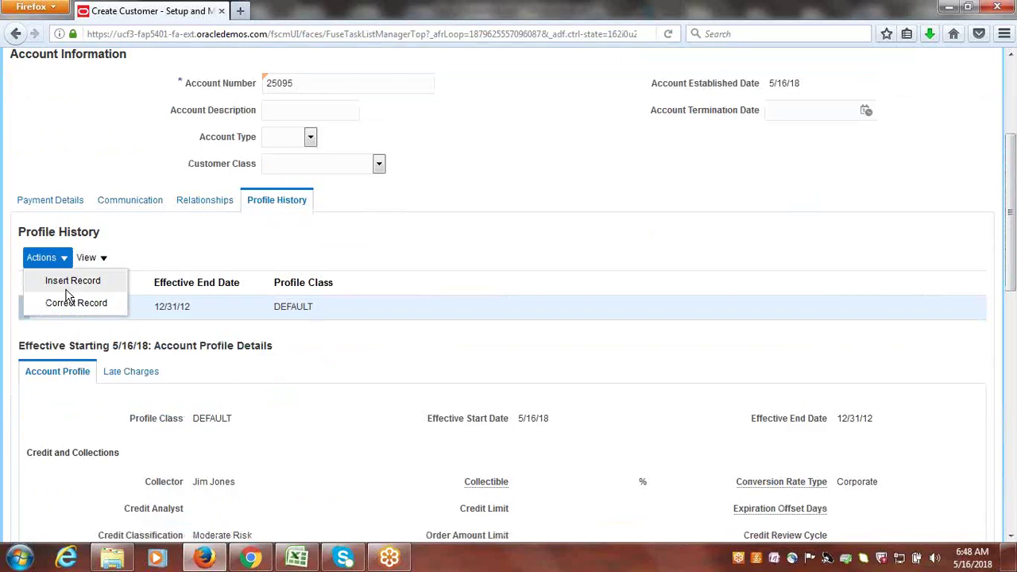
left_click(66, 302)
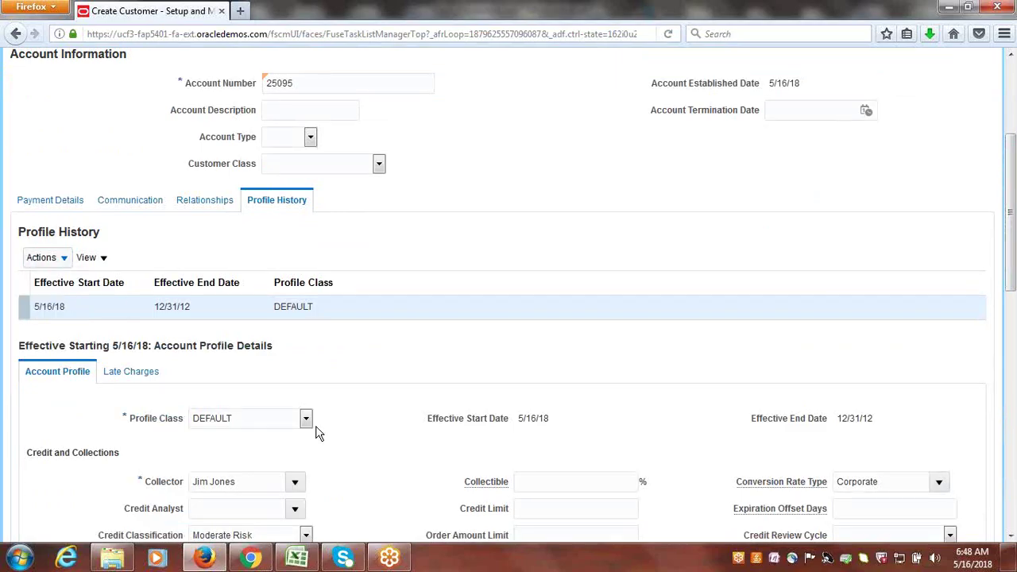
left_click(305, 421)
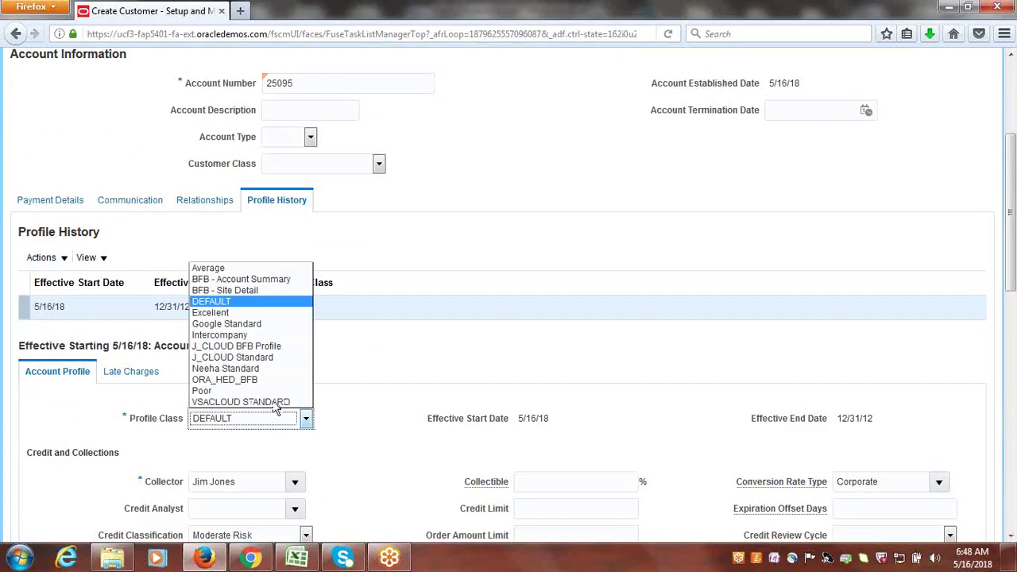
left_click(241, 325)
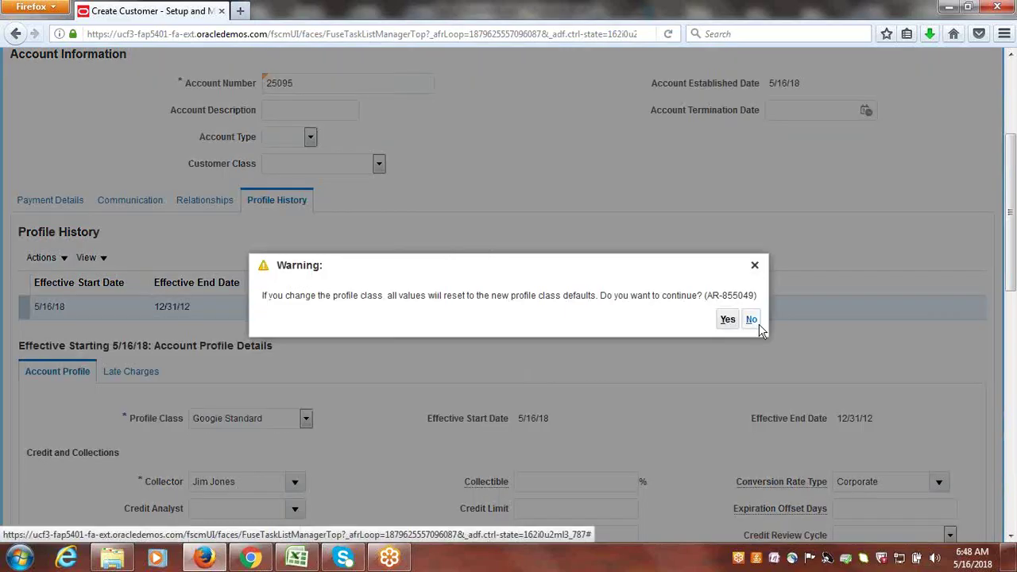
left_click(728, 320)
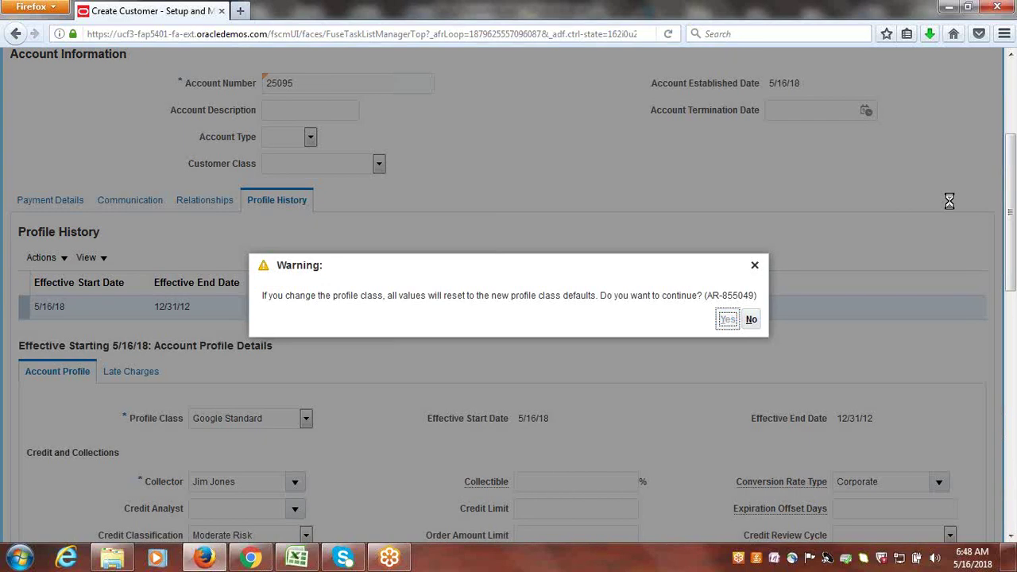
scroll(949, 205, "up", 5)
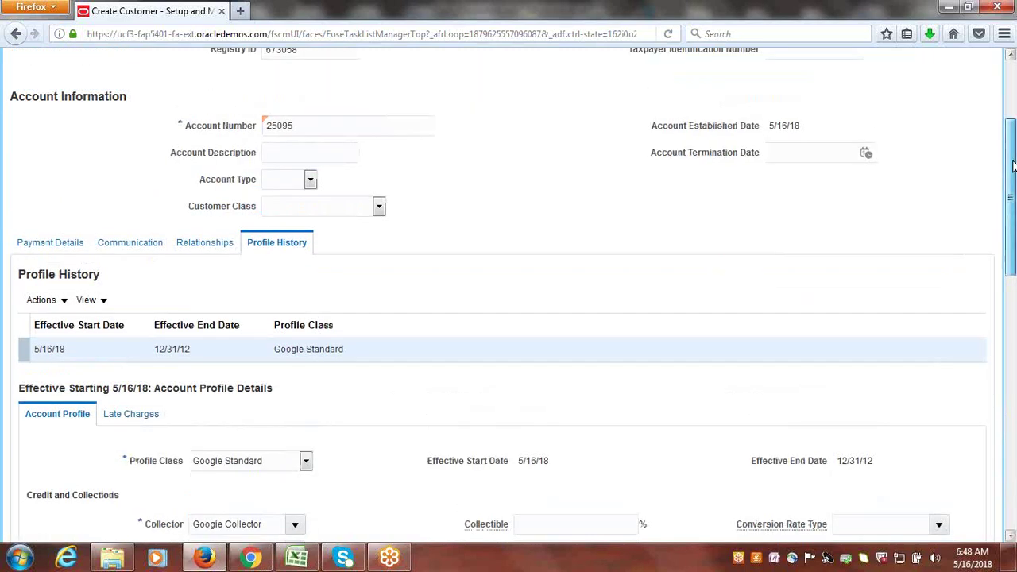
left_click(908, 105)
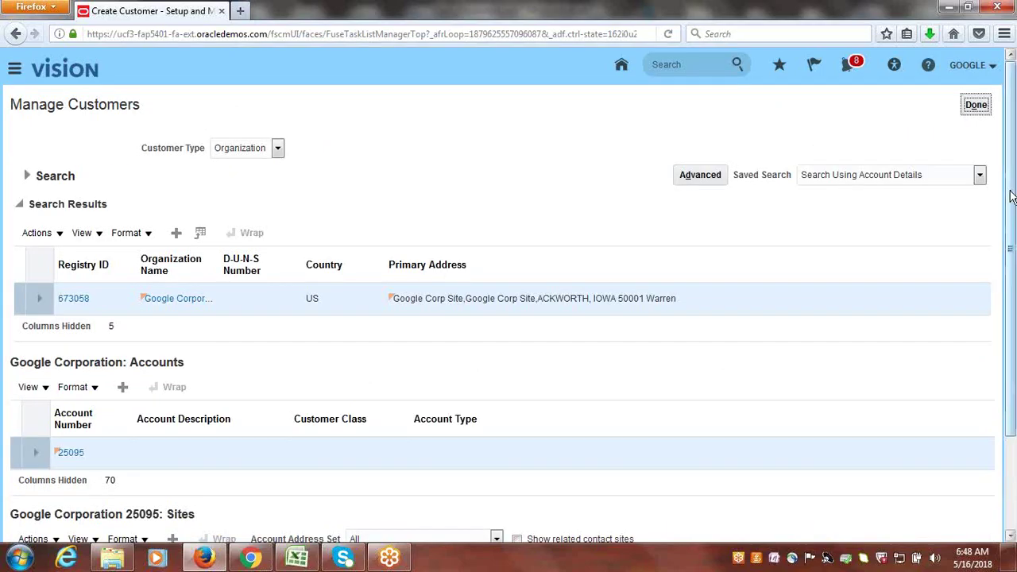
- Create a new site profile for site 903530, then save the site and finish with the customer
scroll(1011, 197, "down", 3)
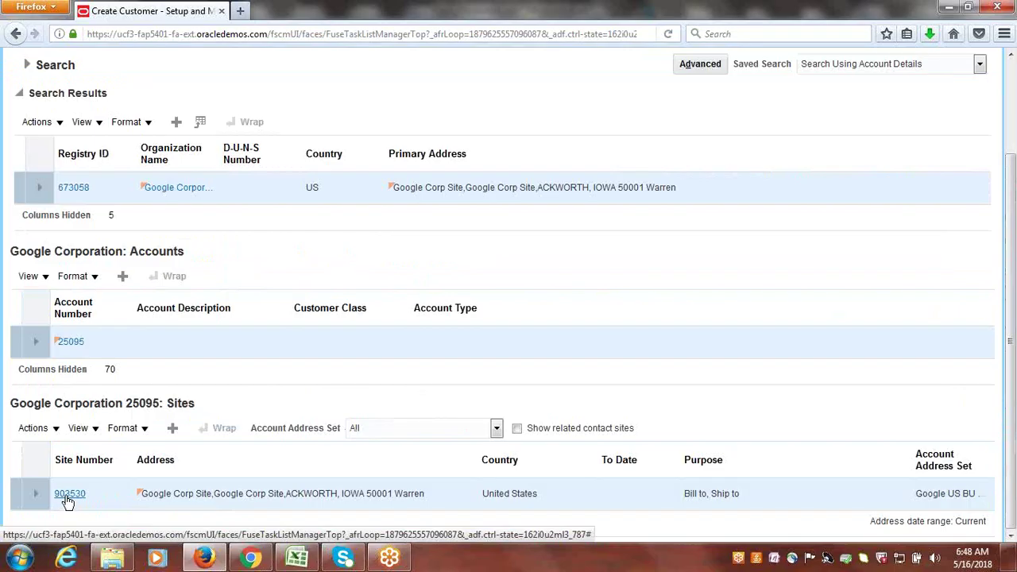
left_click(67, 496)
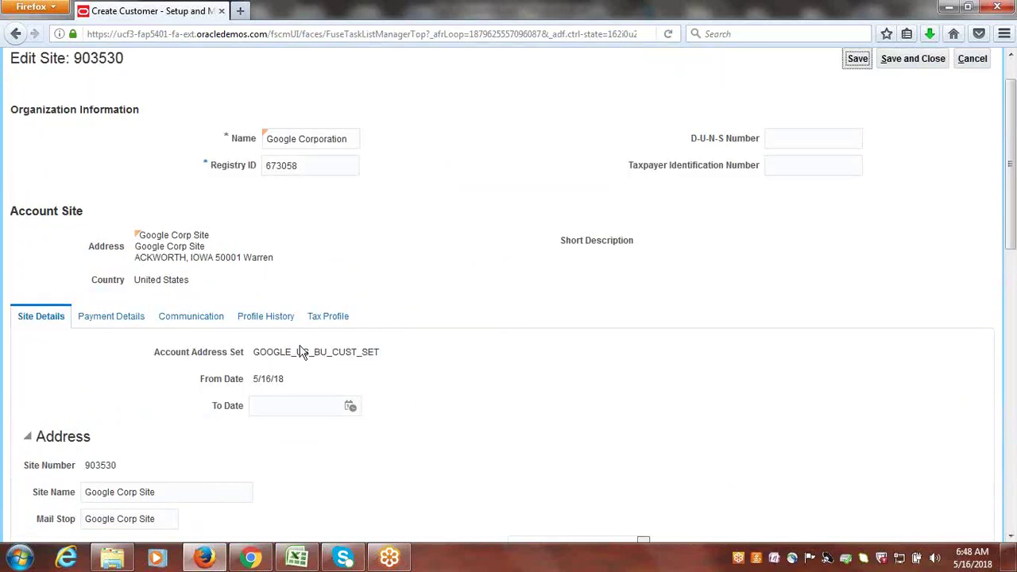
left_click(283, 318)
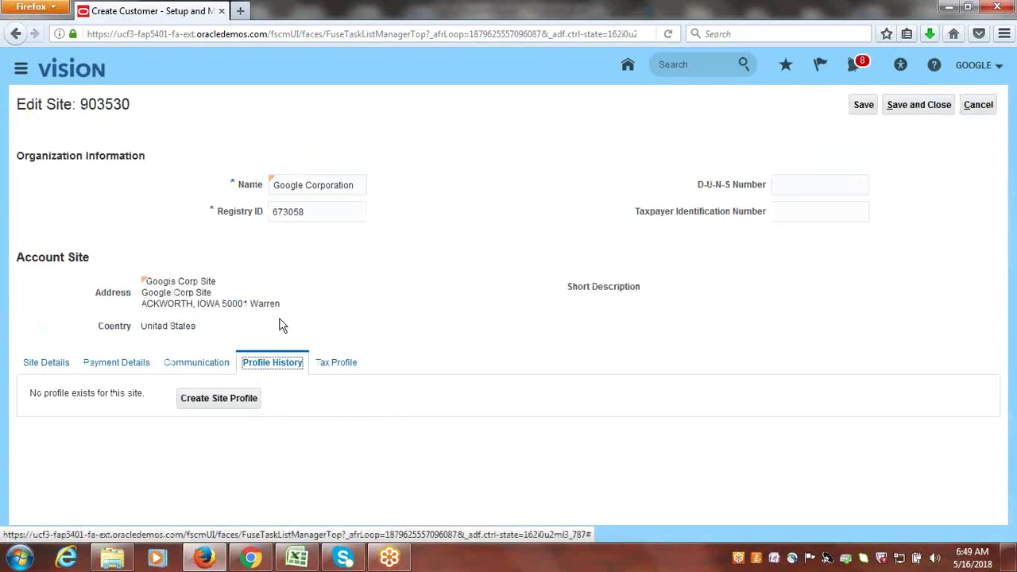
left_click(216, 401)
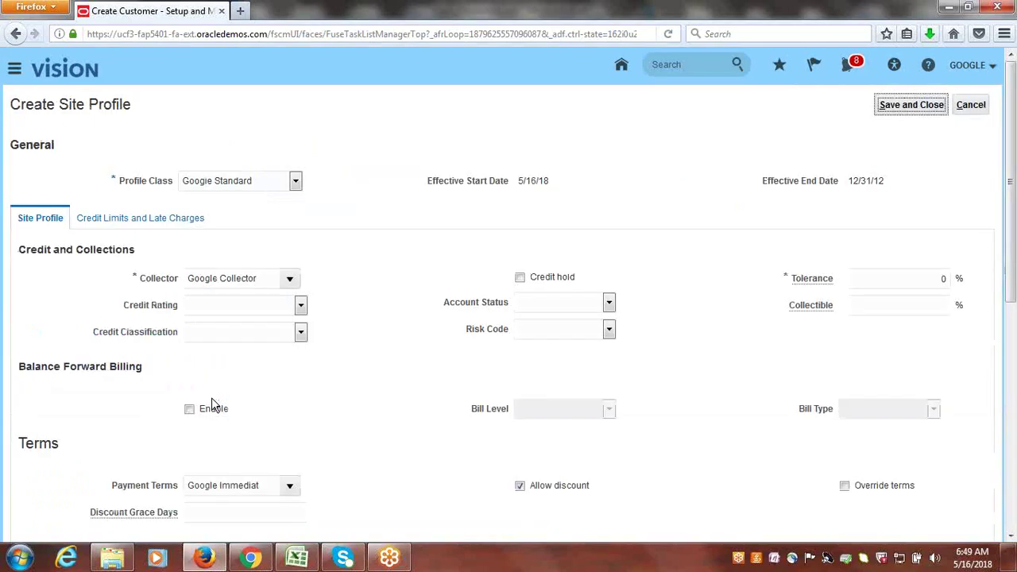
left_click(920, 110)
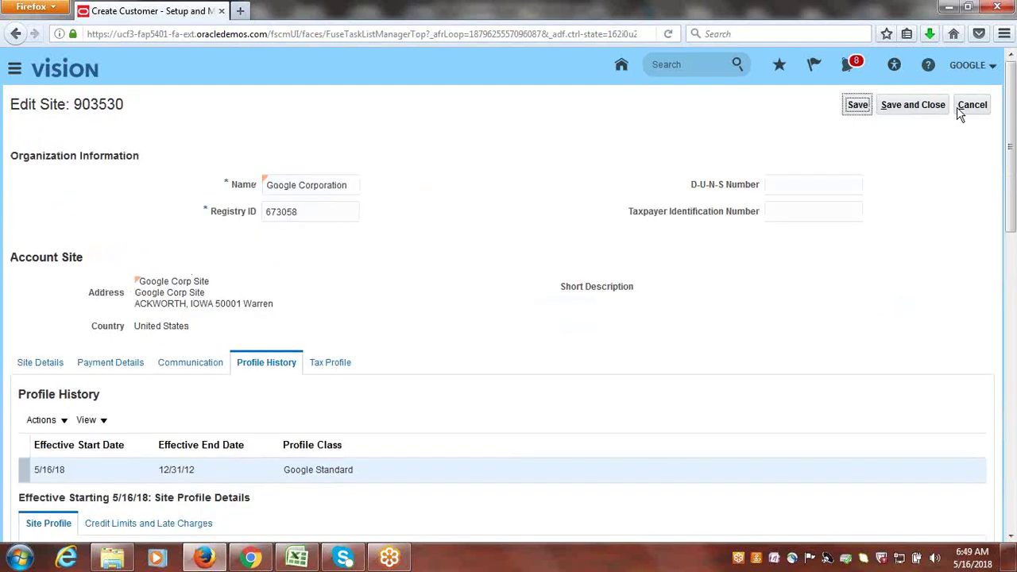
left_click(936, 108)
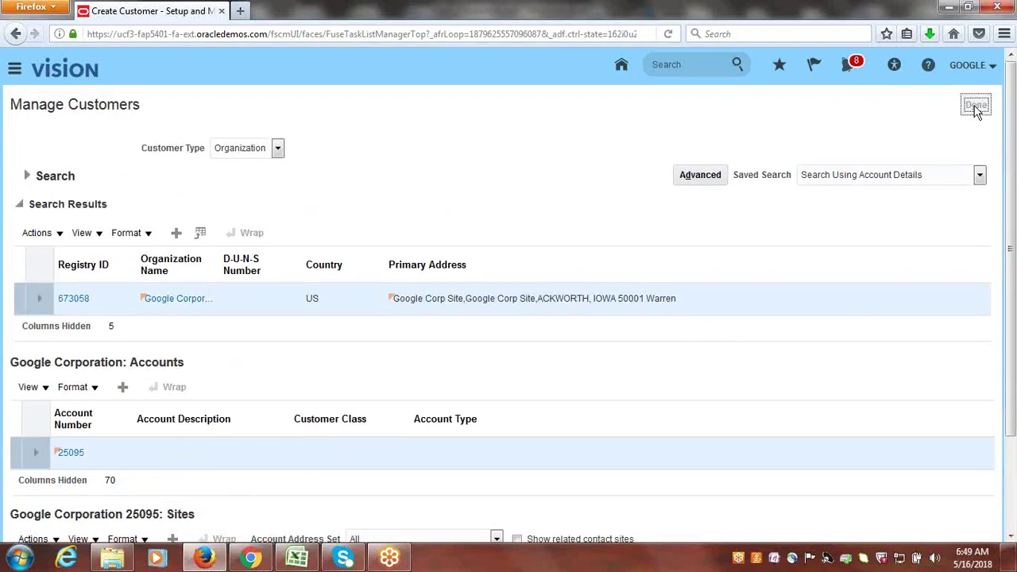
left_click(979, 111)
left_click(297, 557)
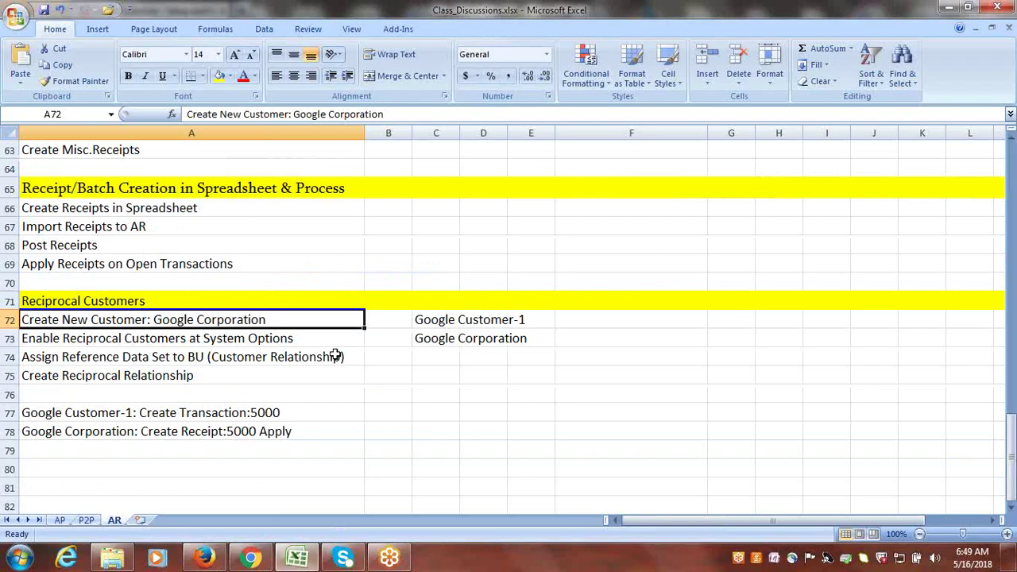
- Enter Done beside the Create New Customer: Google Corporation step in row 72 and return to Firefox
key("Right")
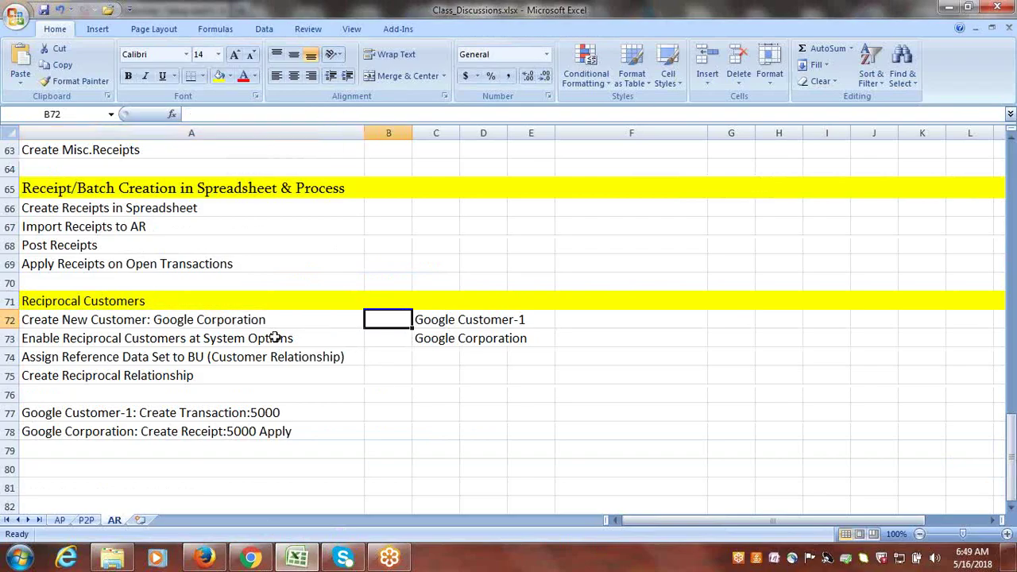
type("Done")
left_click(292, 339)
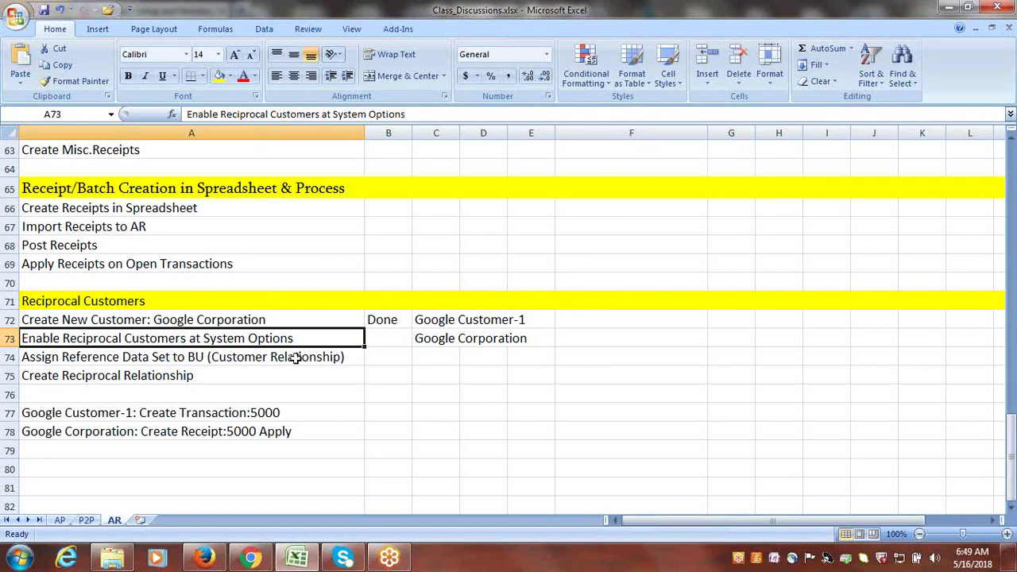
left_click(207, 559)
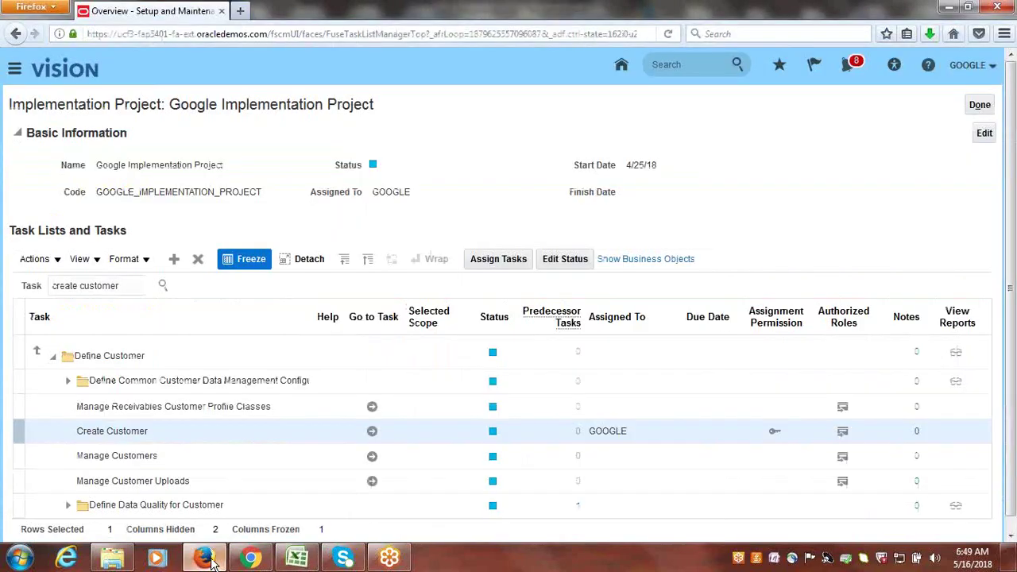
- Filter the project tasks for 'System Options' and launch Manage Receivables System Options
double_click(125, 288)
triple_click(125, 288)
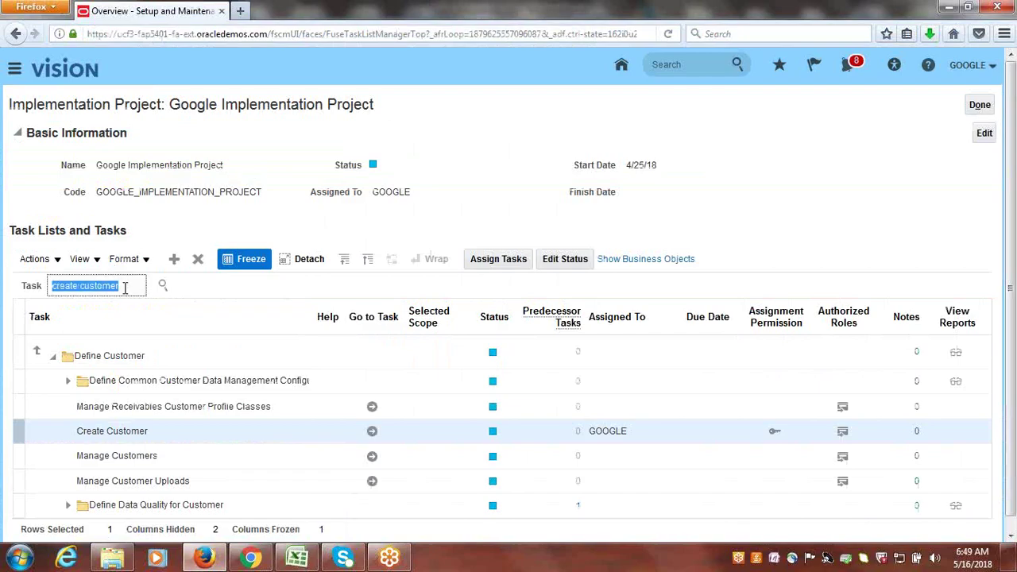
type("System Options")
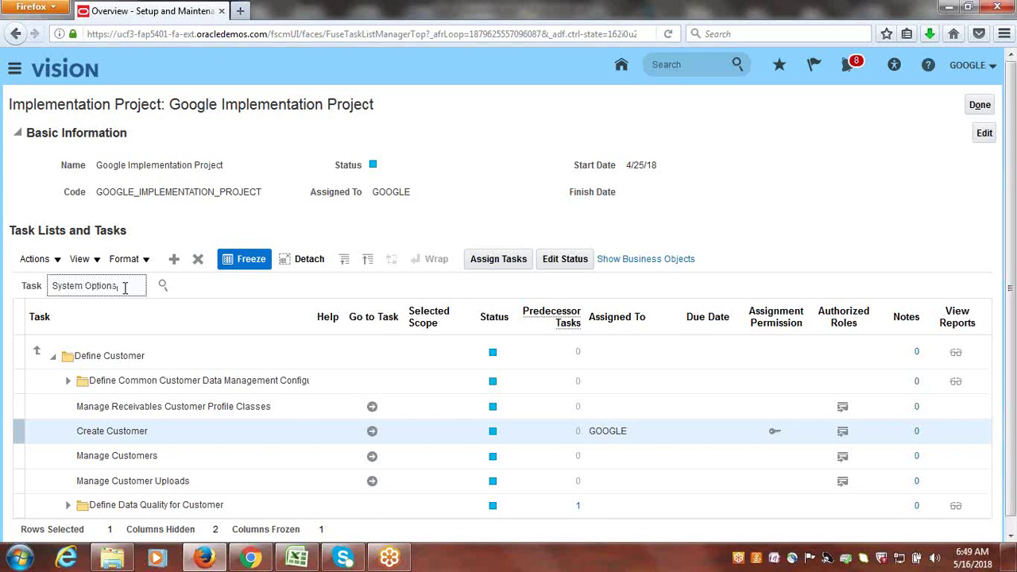
key("Return")
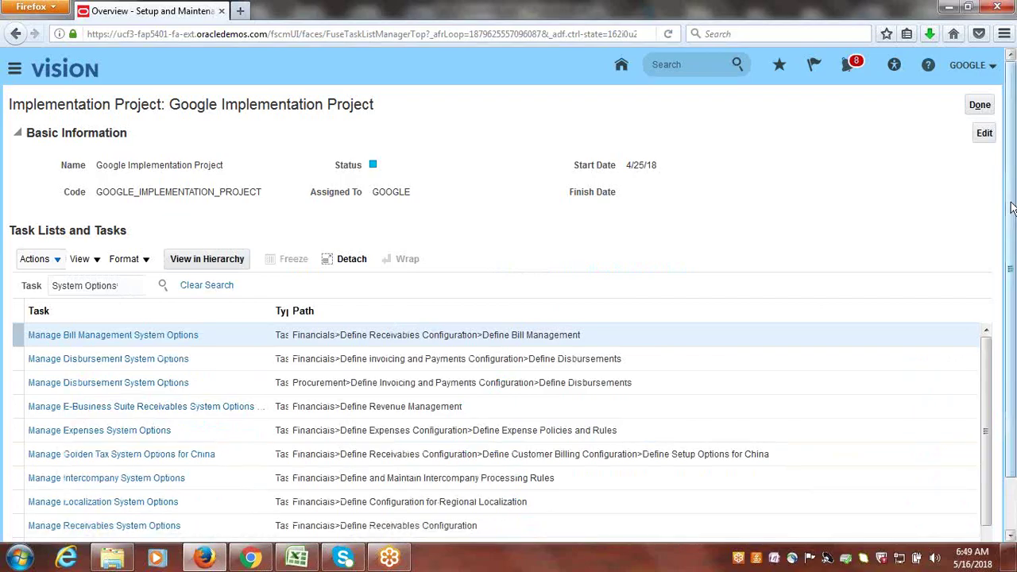
scroll(1011, 318, "down", 2)
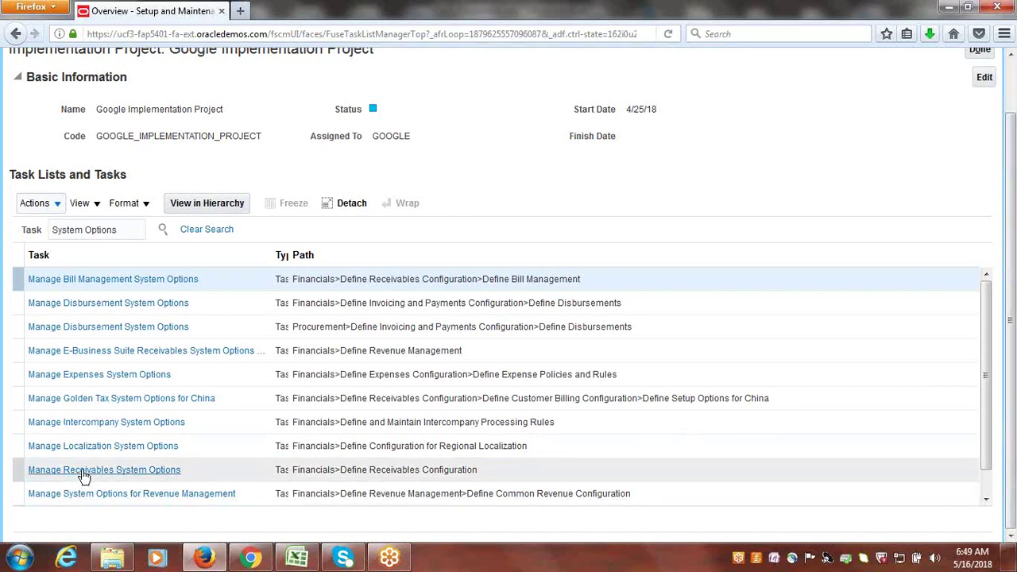
left_click(110, 469)
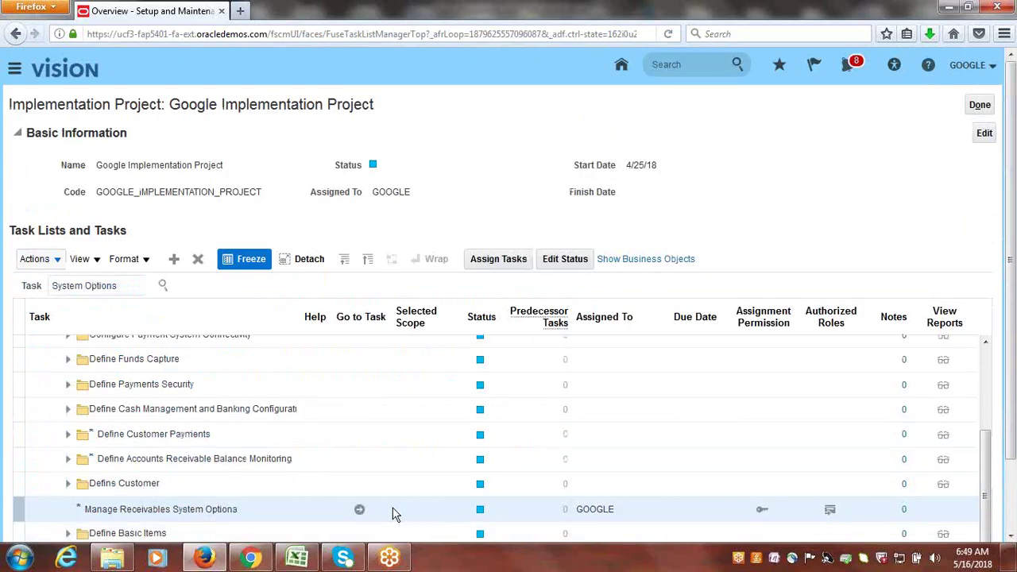
left_click(360, 509)
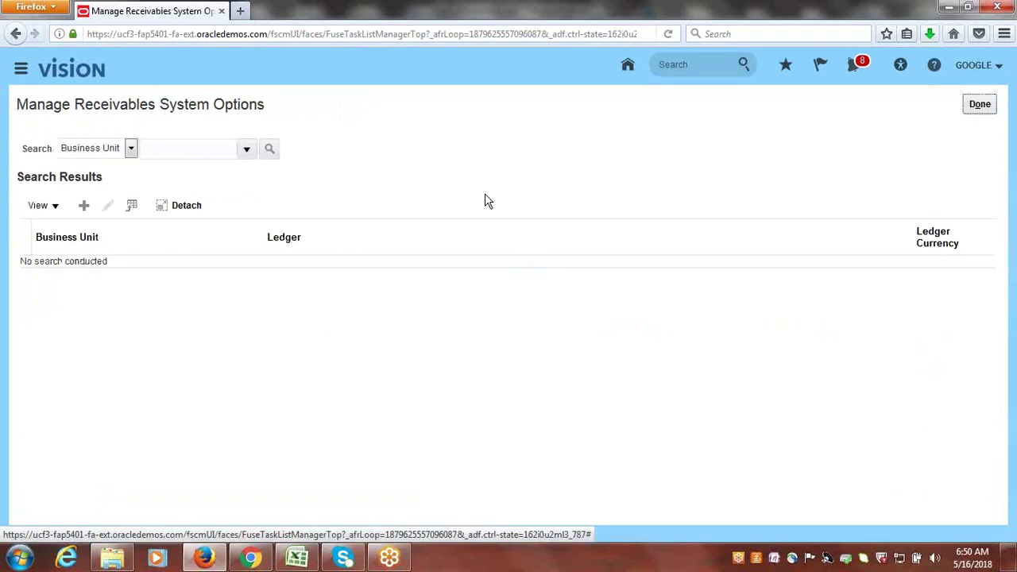
- Search the receivables system options for Google US Business Unit and open the result for editing
left_click(245, 149)
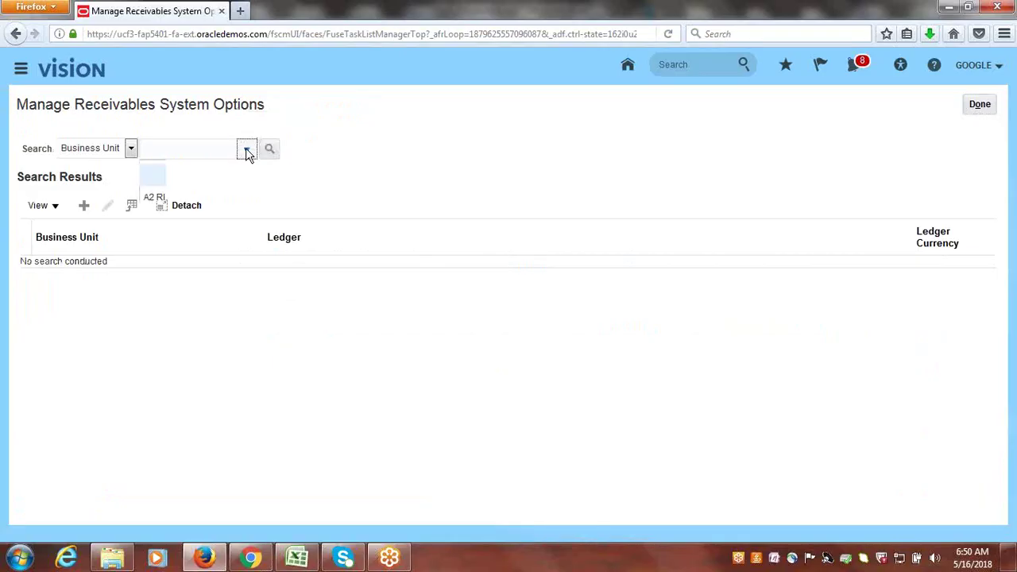
left_click_drag(290, 219, 295, 302)
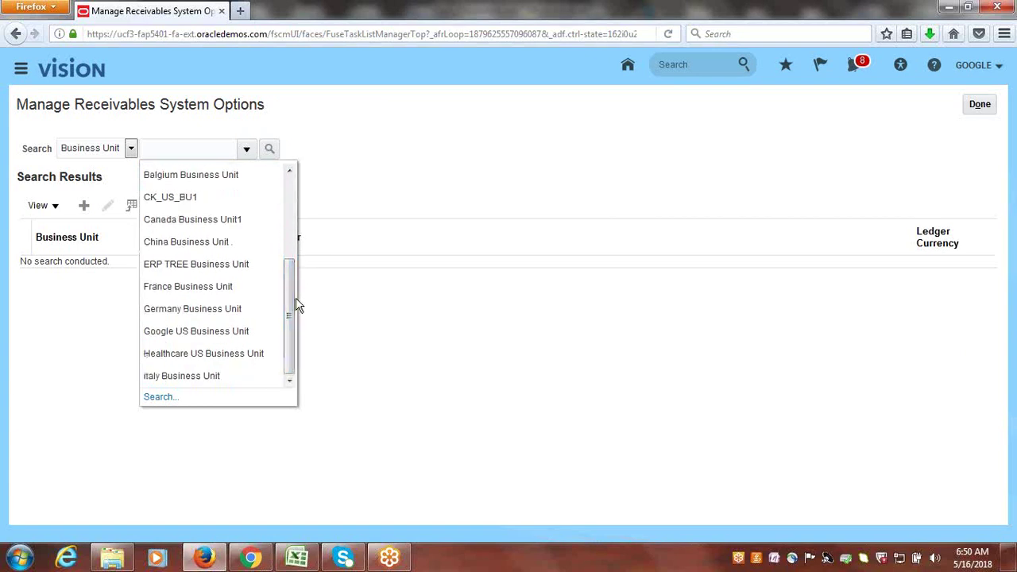
left_click(200, 332)
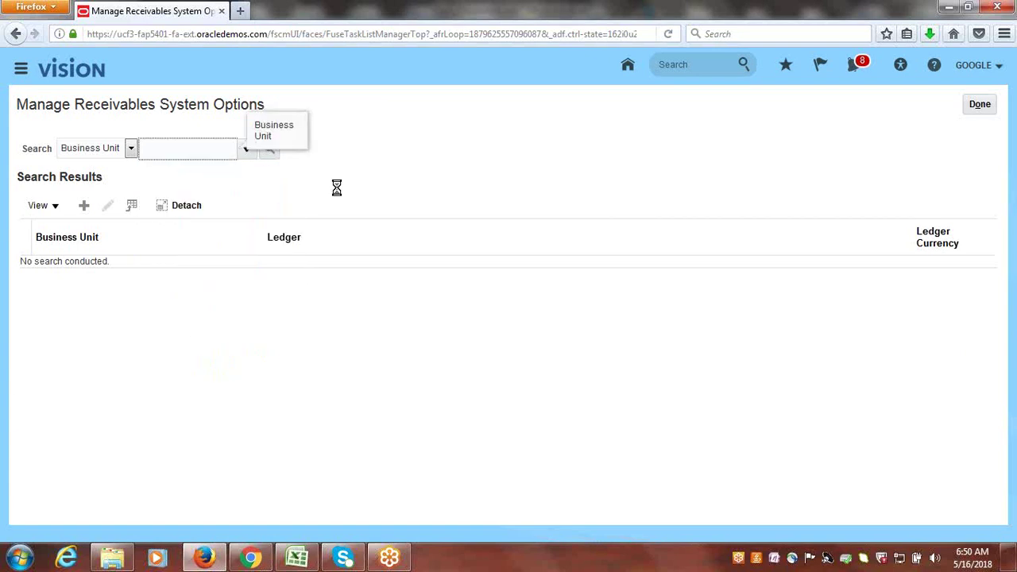
left_click(270, 153)
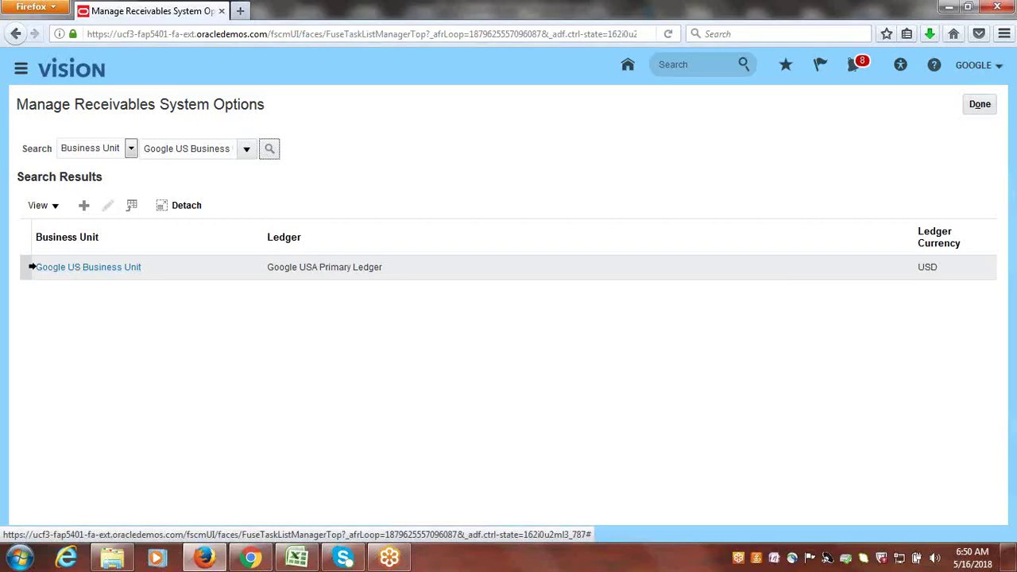
left_click(24, 268)
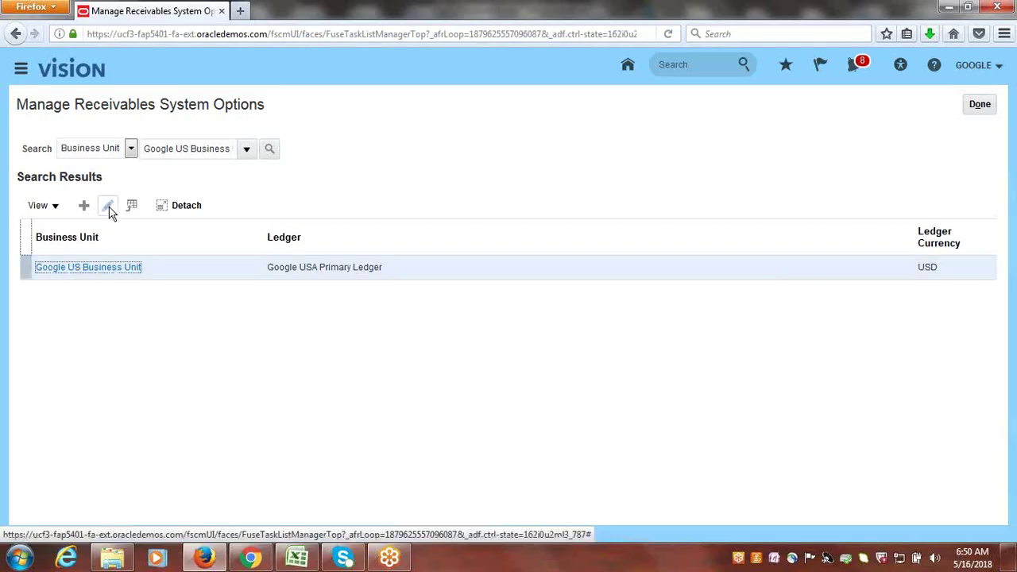
left_click(108, 206)
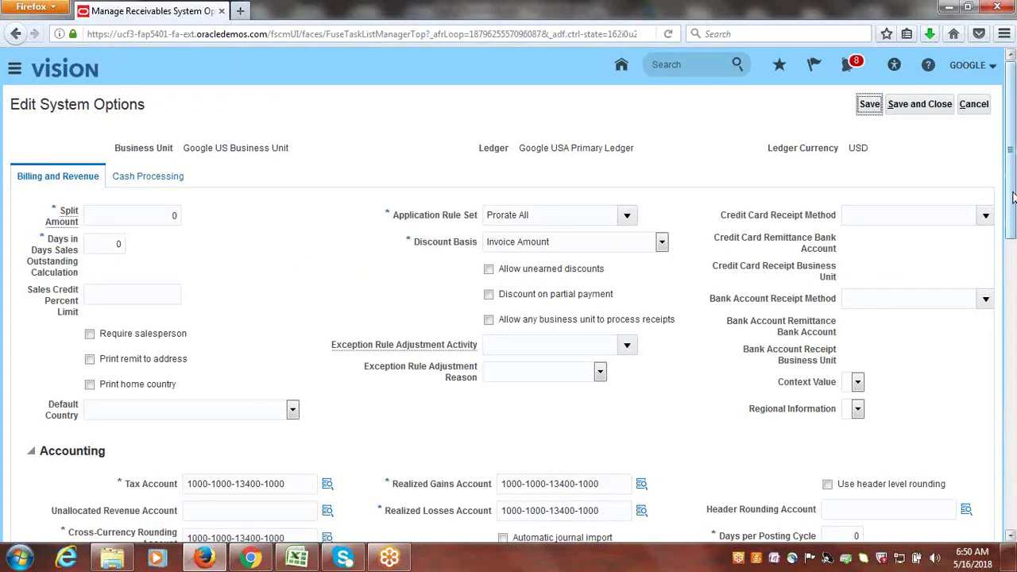
- Enable Create reciprocal customer for Google US Business Unit and dismiss the resulting save error
left_click_drag(1013, 197, 1013, 474)
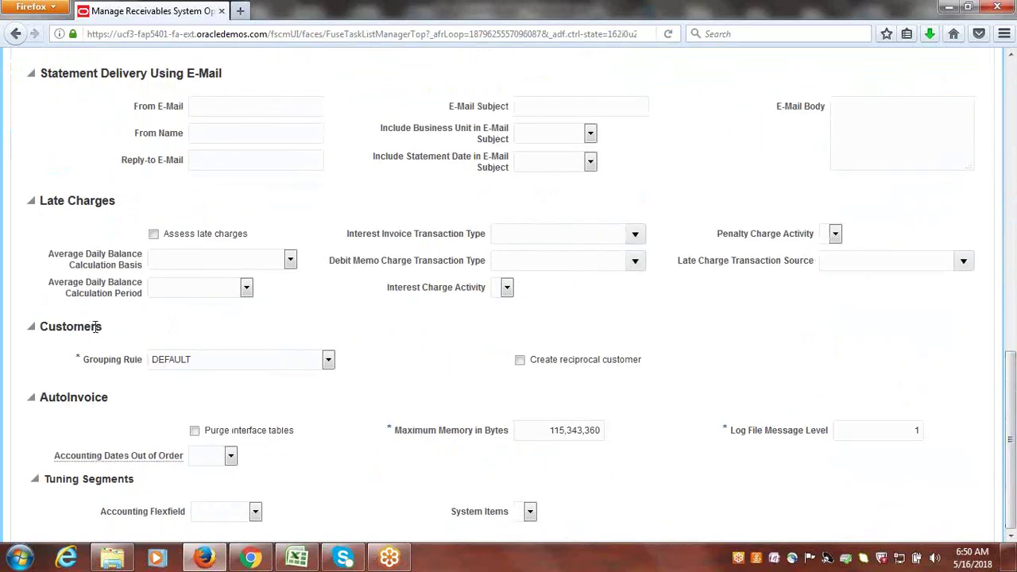
left_click(522, 362)
left_click_drag(1014, 411, 1014, 115)
left_click_drag(184, 151, 302, 154)
left_click(945, 112)
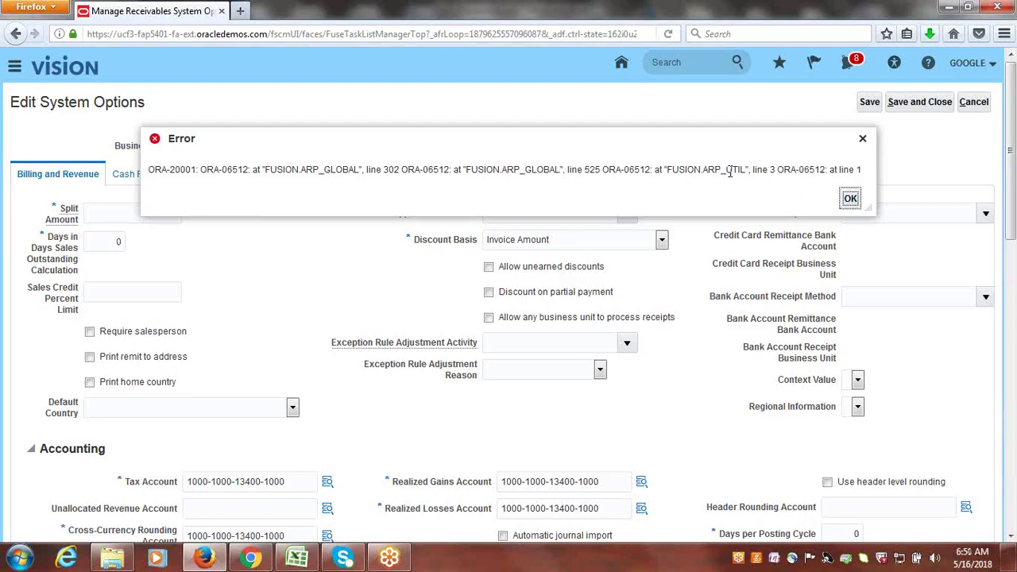
left_click(850, 199)
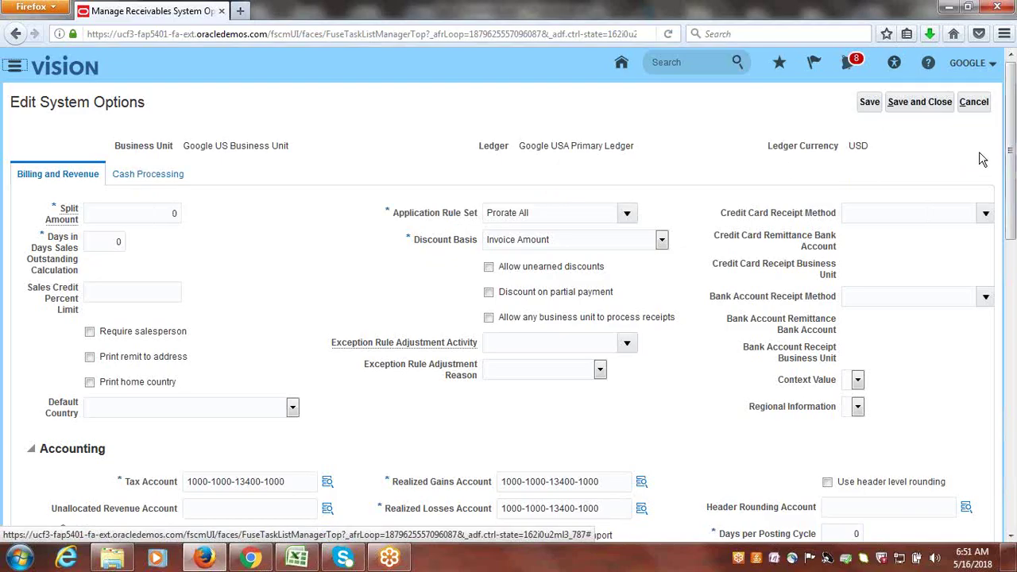
- Save the system options, exit the edit page and Manage Receivables System Options, and switch to Excel
left_click(871, 103)
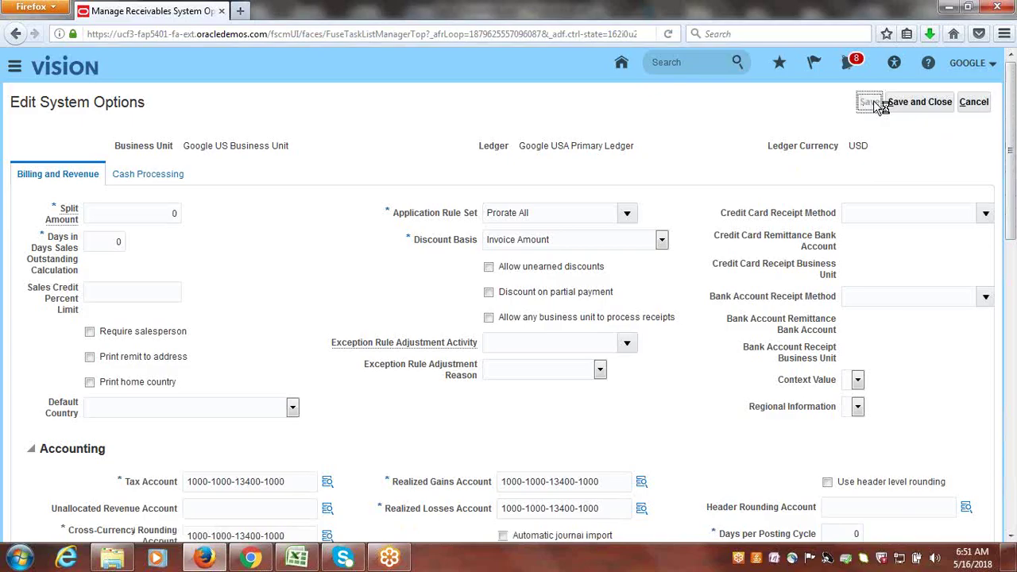
left_click(872, 104)
left_click_drag(1012, 150, 1012, 111)
left_click(974, 104)
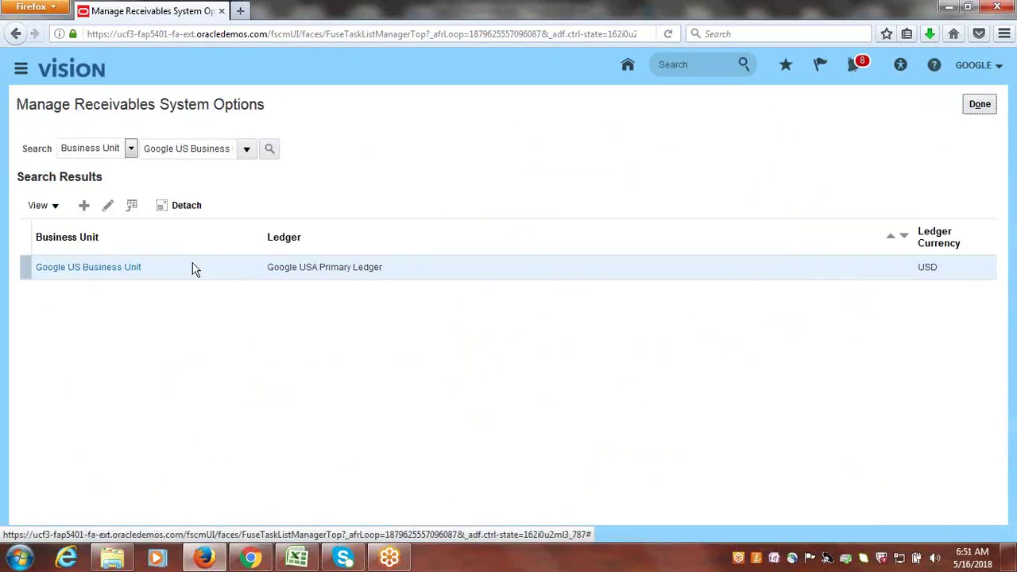
left_click(108, 205)
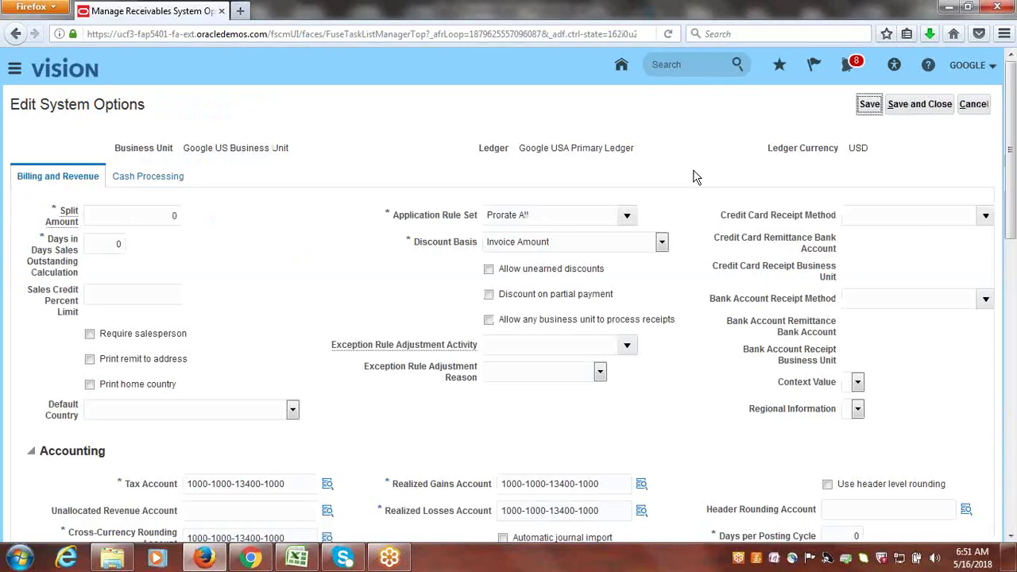
left_click_drag(1013, 222, 1015, 119)
left_click(978, 105)
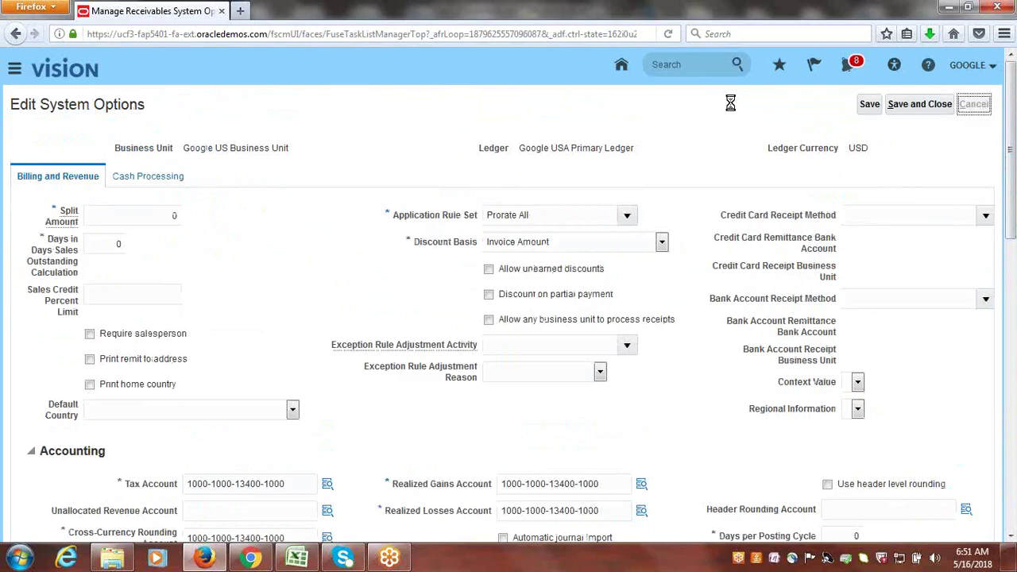
left_click(991, 110)
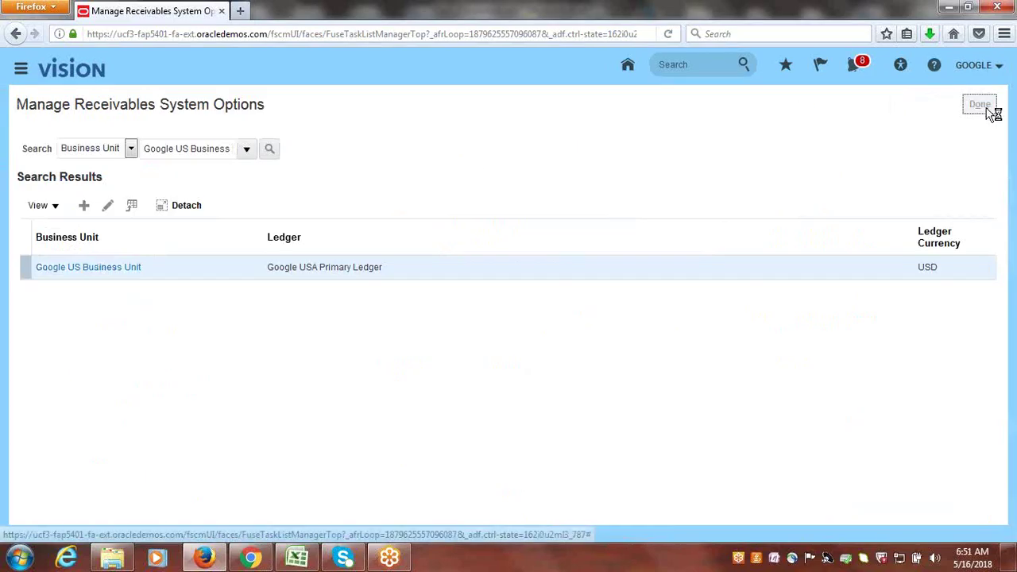
left_click(298, 559)
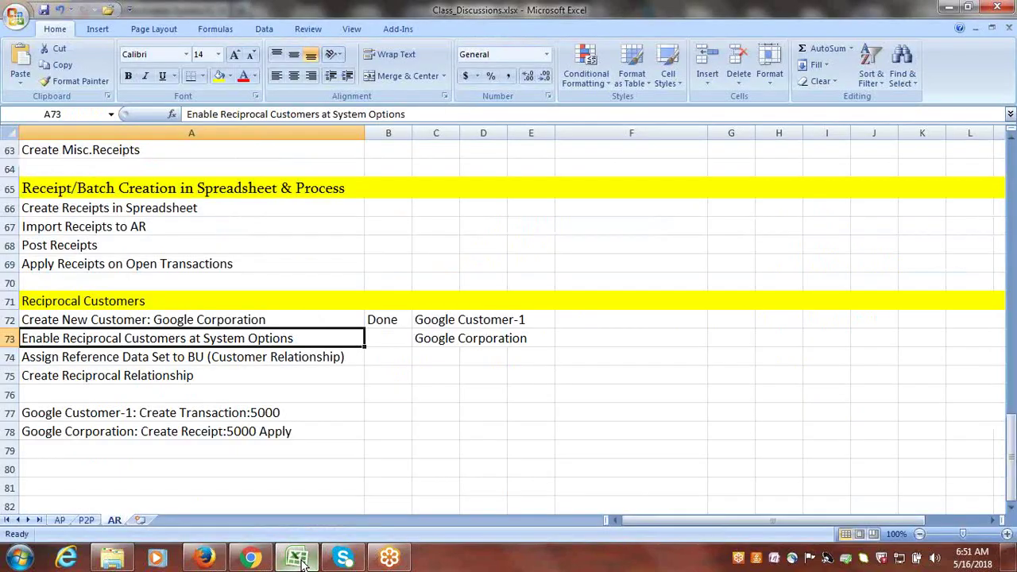
- Enter Done in B73 for the Enable Reciprocal Customers at System Options step
left_click(382, 340)
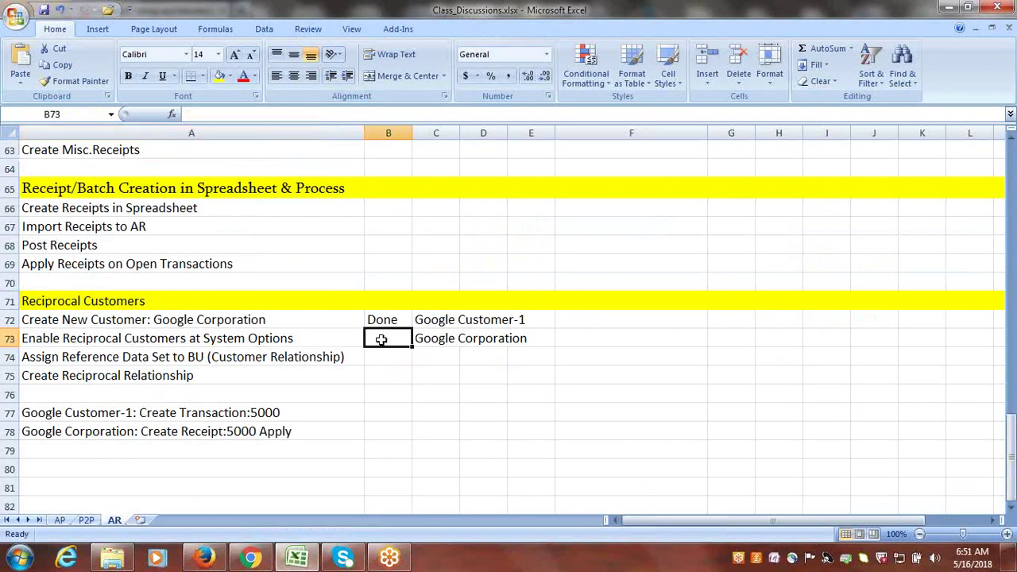
type("Done")
key("Tab")
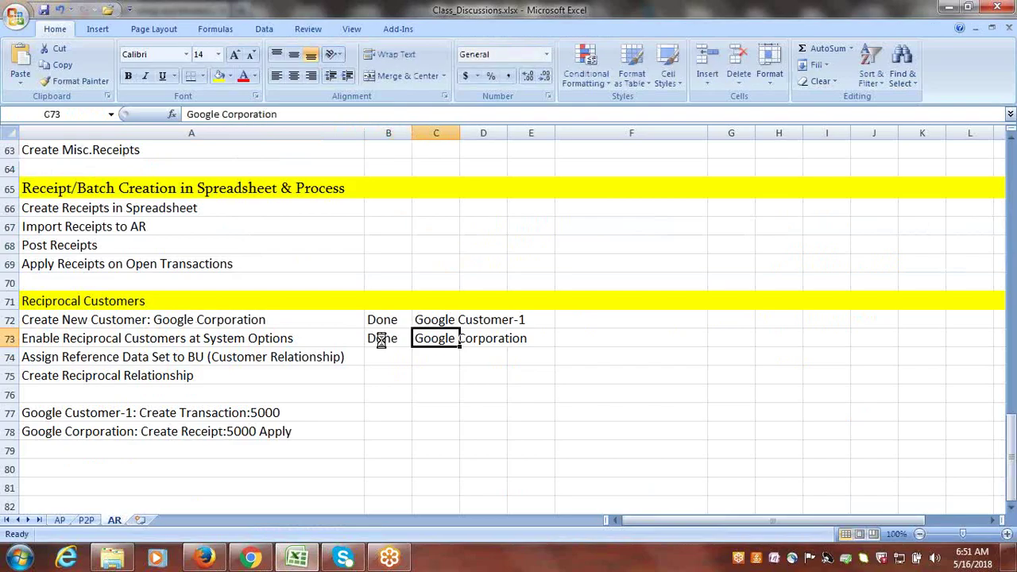
left_click(425, 405)
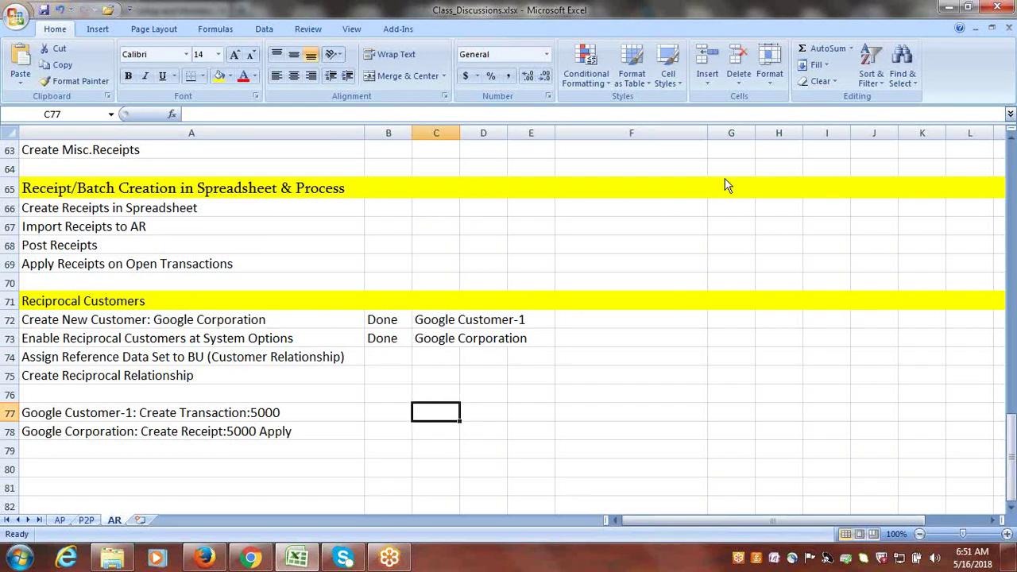
left_click(822, 26)
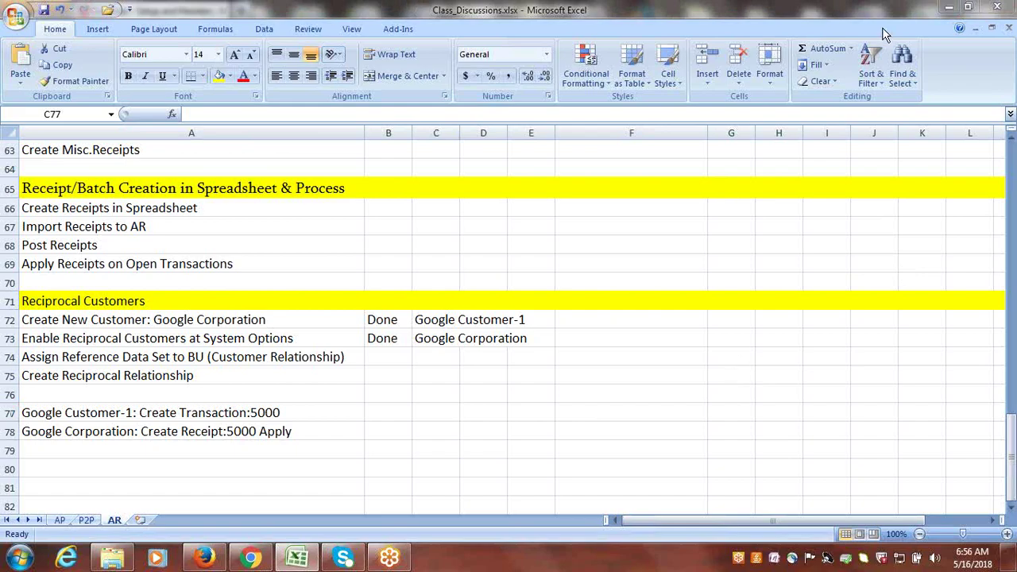
- Review the steps in rows 73–75, including Assign Reference Data Set, then return to the Oracle project
left_click(388, 355)
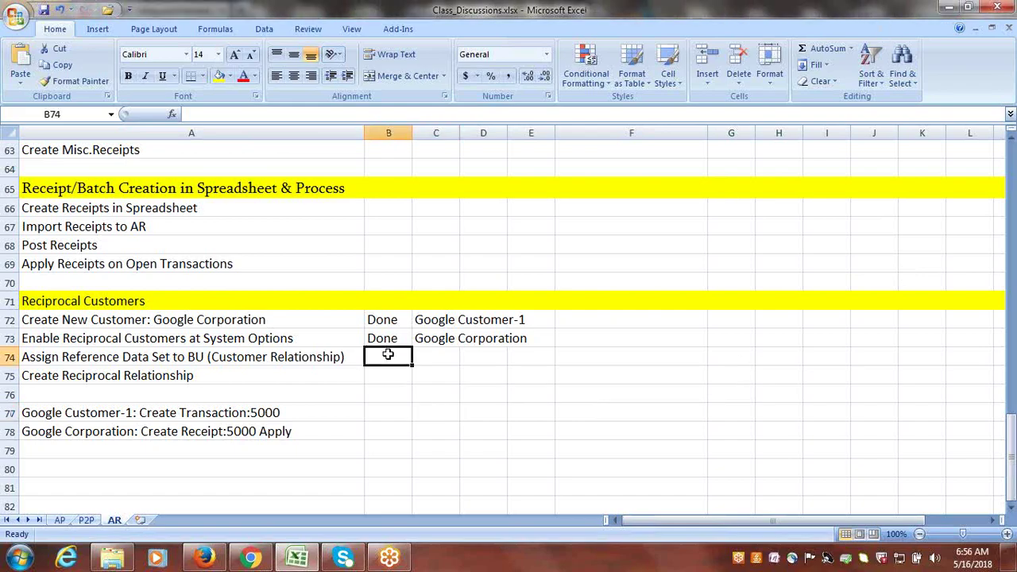
left_click(271, 340)
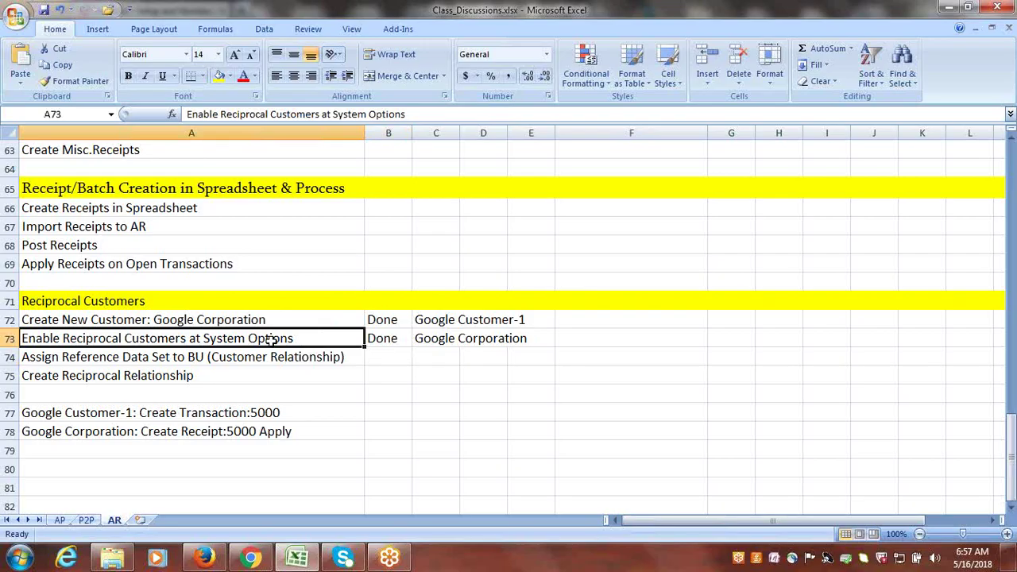
left_click(84, 359)
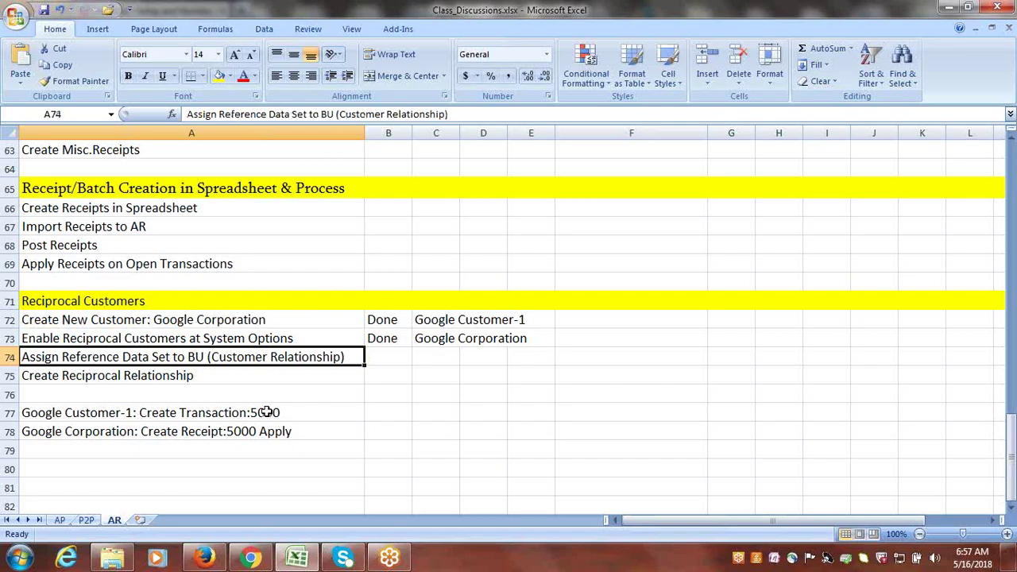
left_click(140, 376)
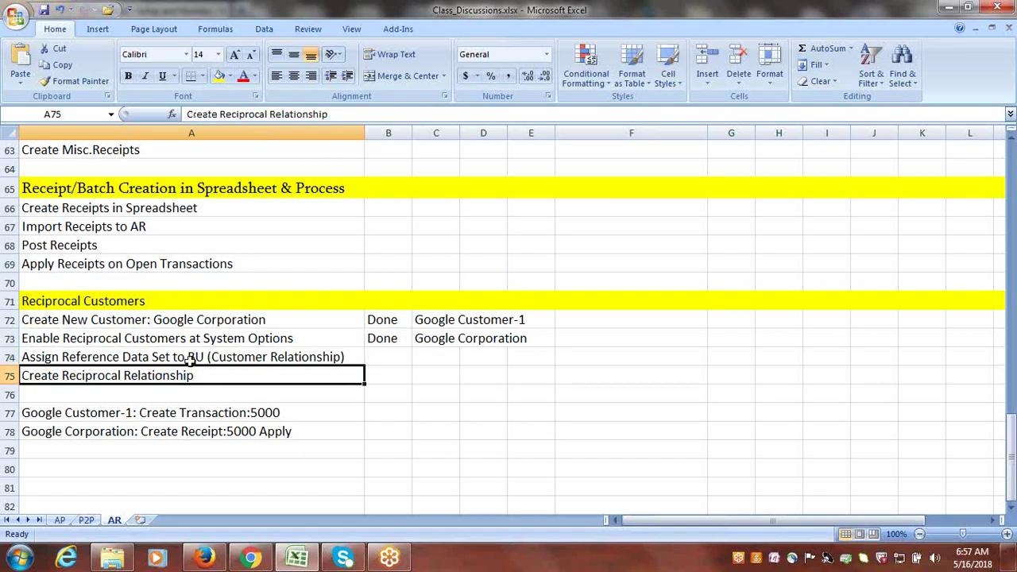
left_click(156, 359)
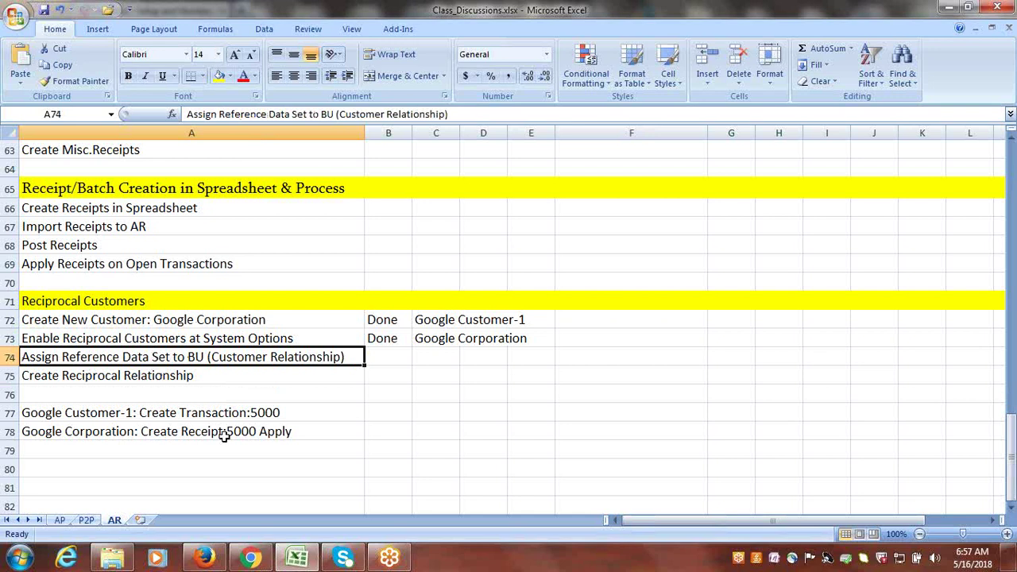
left_click(208, 558)
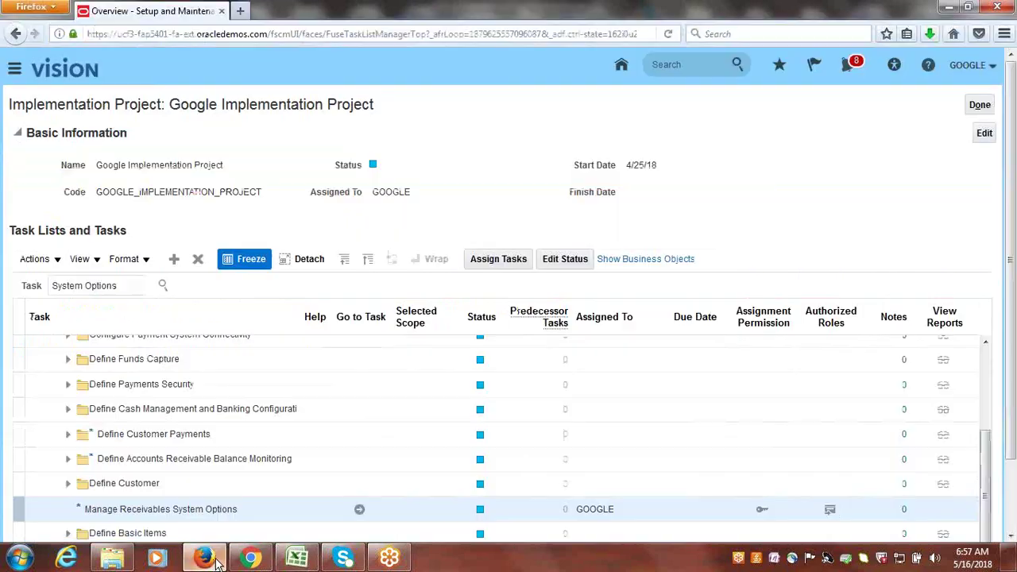
- Search the project tasks for 'business unit set assig' and open Financials' Manage Business Unit Set Assignment
double_click(116, 285)
triple_click(116, 285)
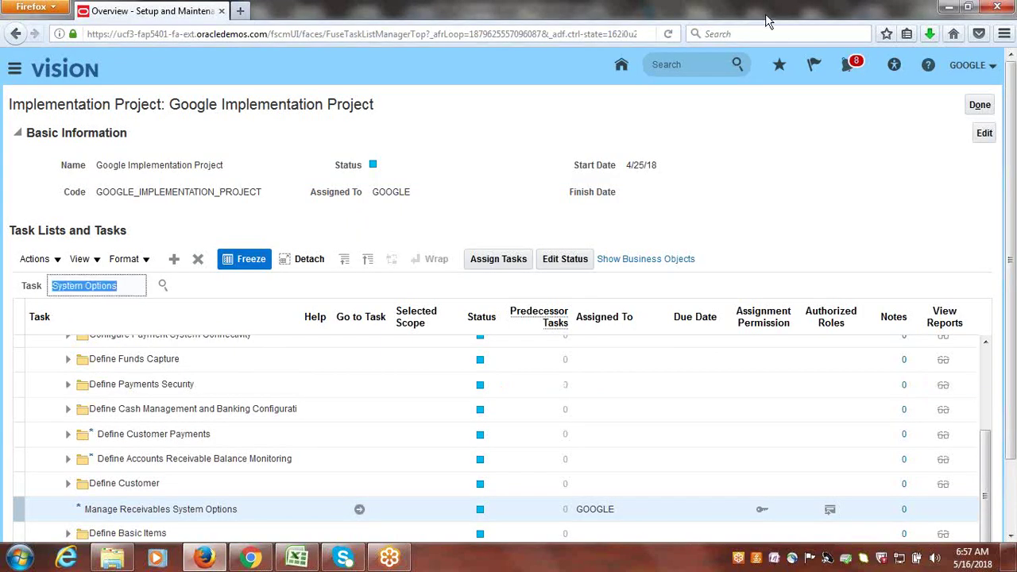
left_click(823, 15)
left_click(825, 16)
left_click(884, 28)
triple_click(74, 290)
type("b")
type("usiness un")
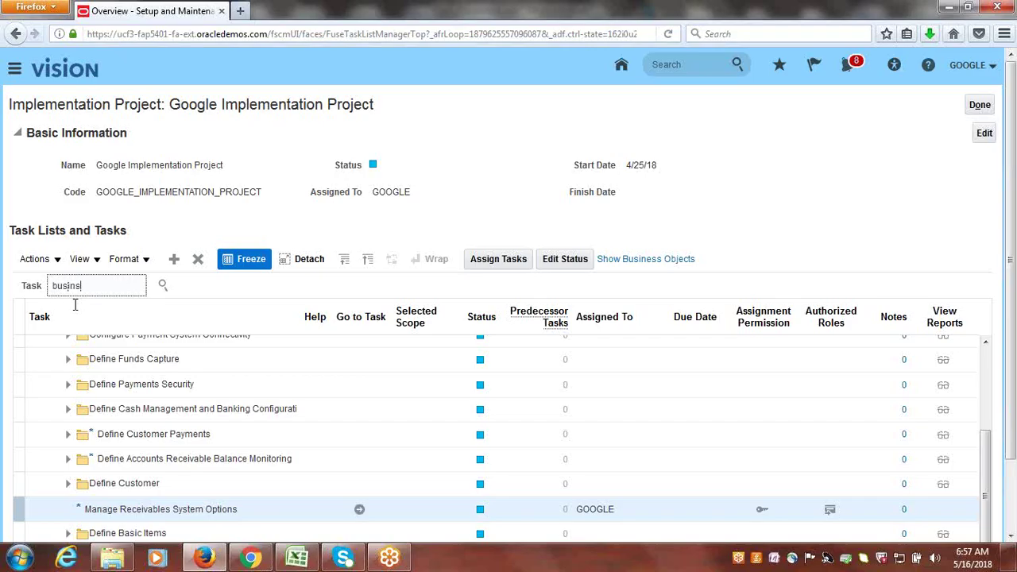
type("it set assig")
key("Return")
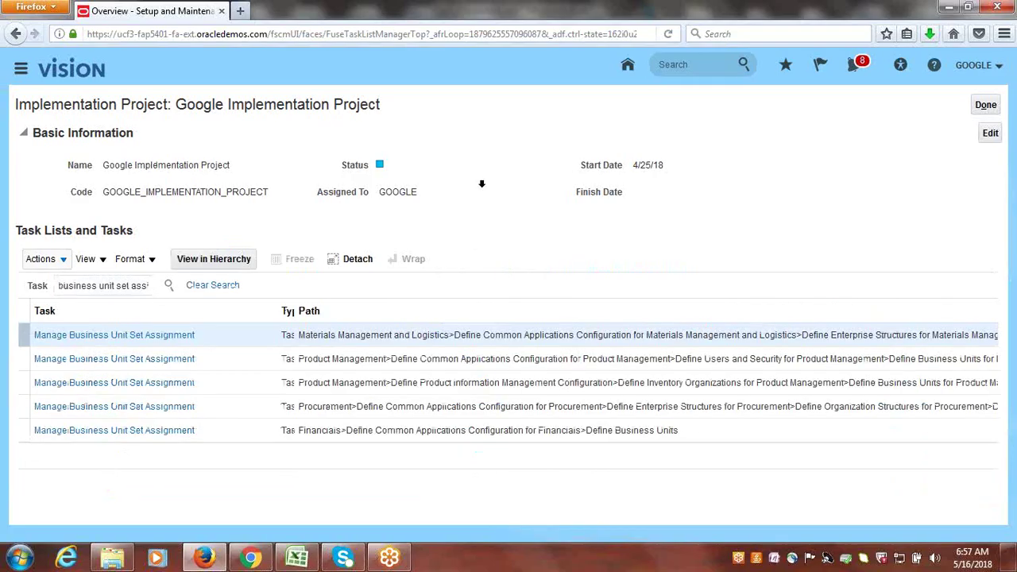
left_click(153, 431)
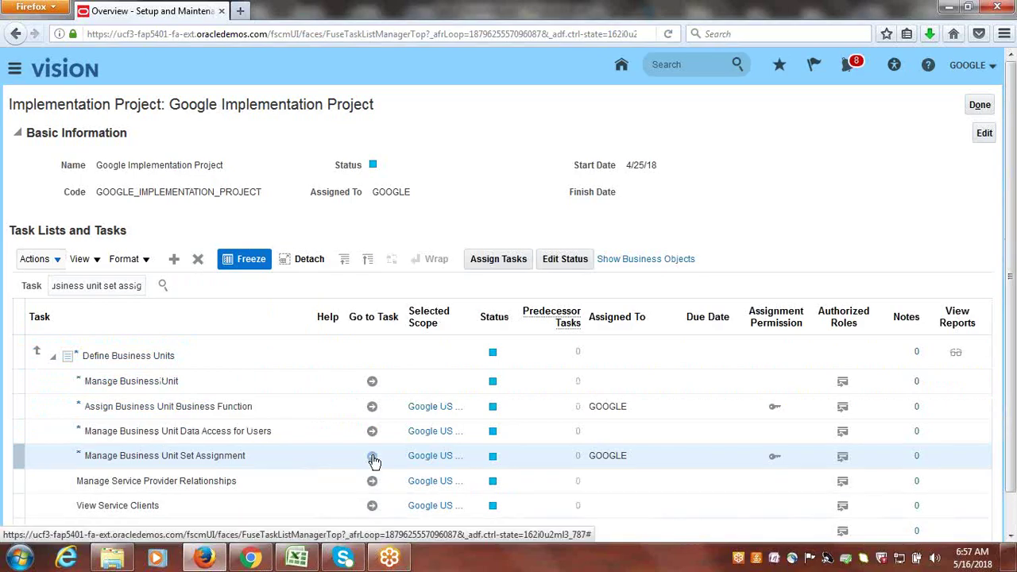
left_click(372, 457)
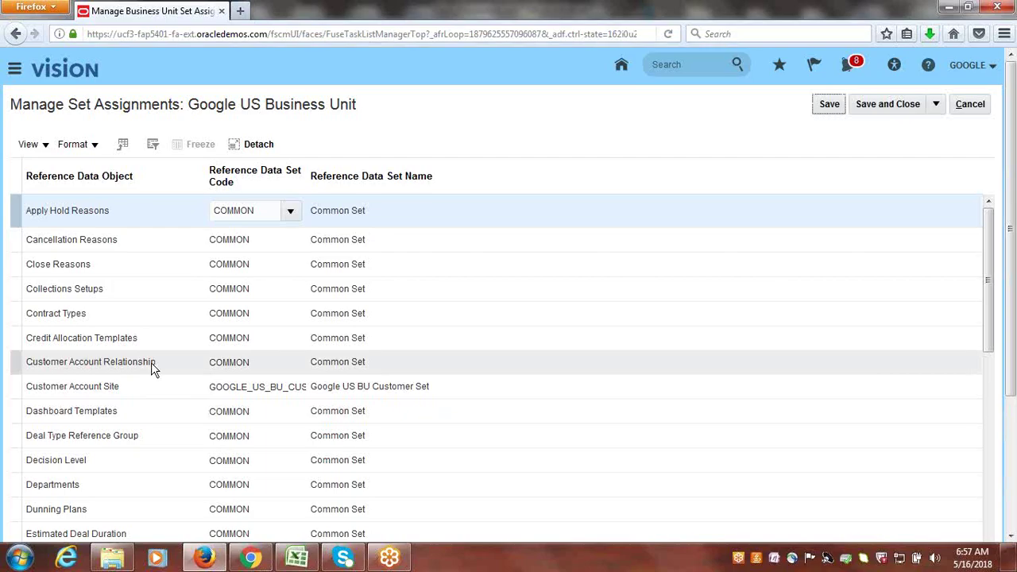
- Start editing the COMMON set code in the Customer Account Relationship row for Google US Business Unit
left_click(256, 361)
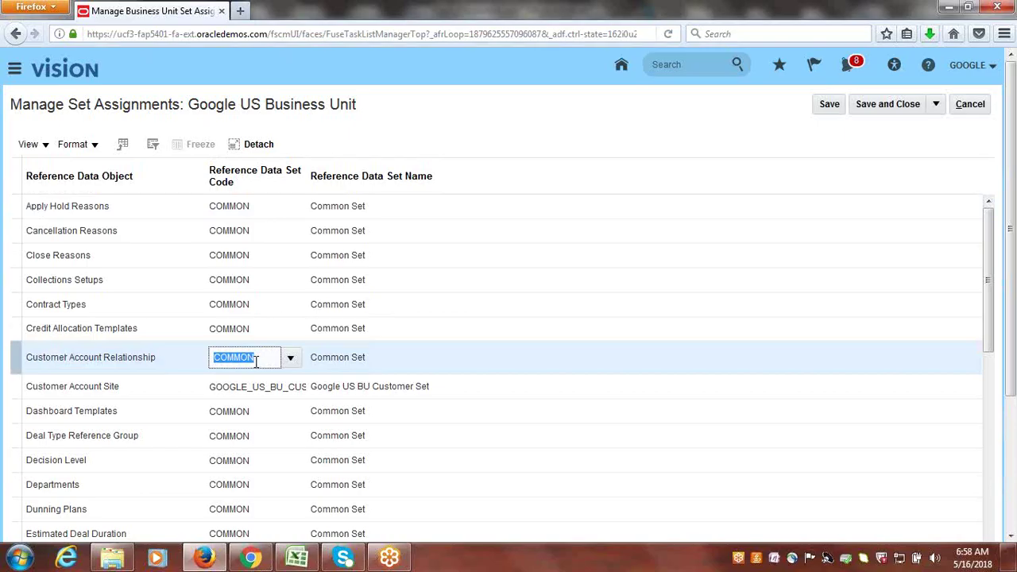
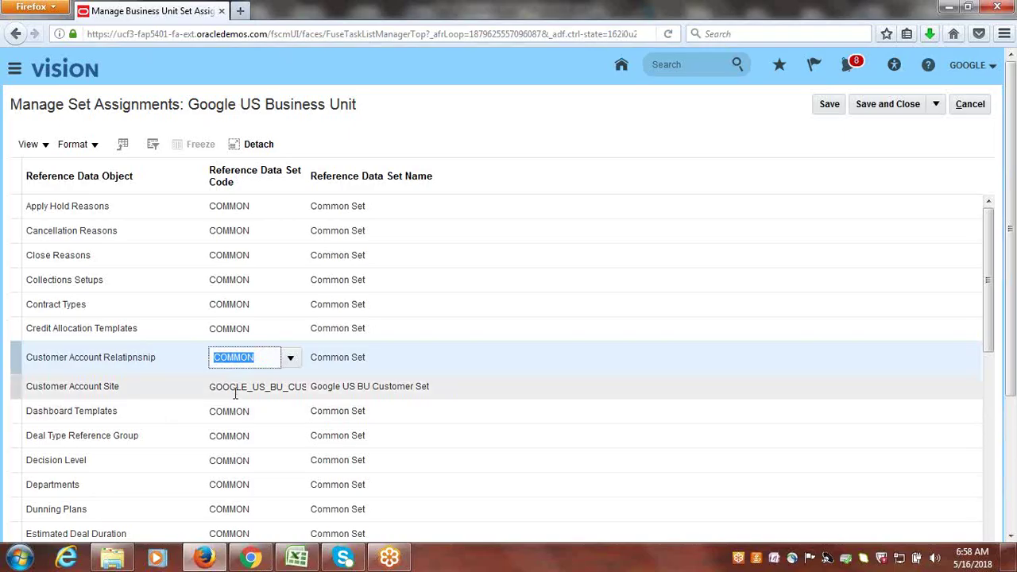
- Set Customer Account Relationship's set code to GOOGLE_US_BU_CUST_SET and save the assignments
type("google")
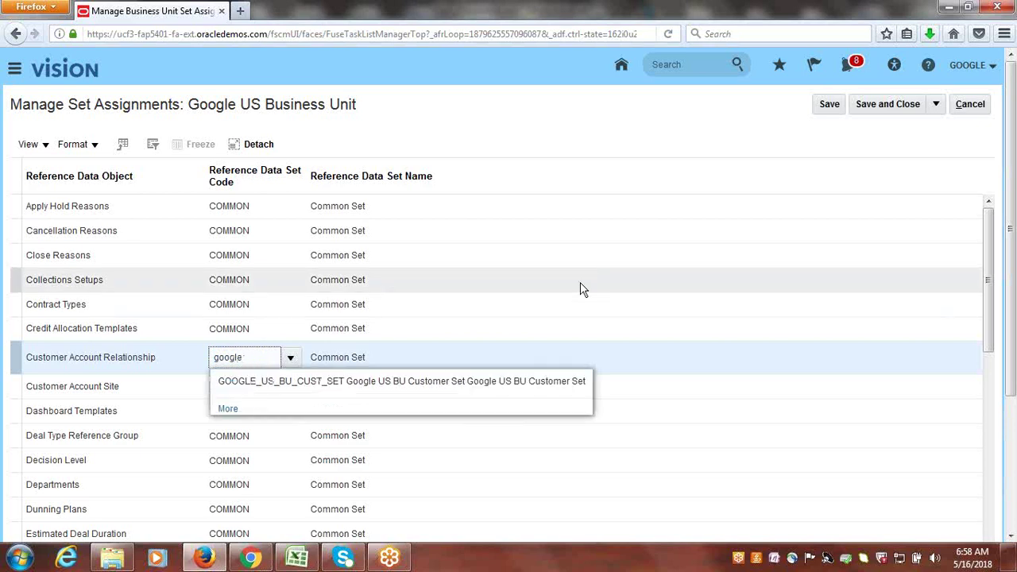
left_click(304, 381)
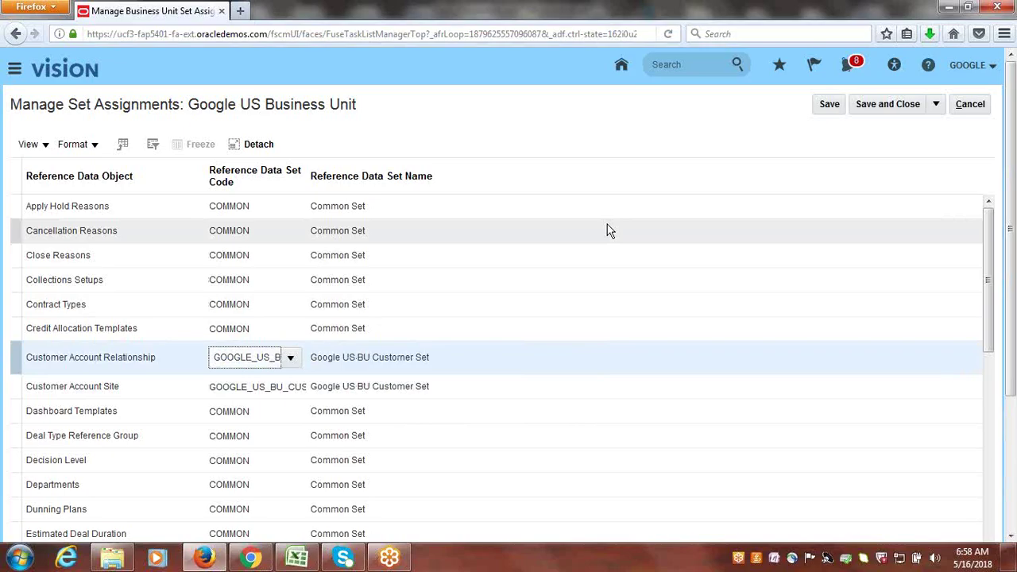
left_click(905, 104)
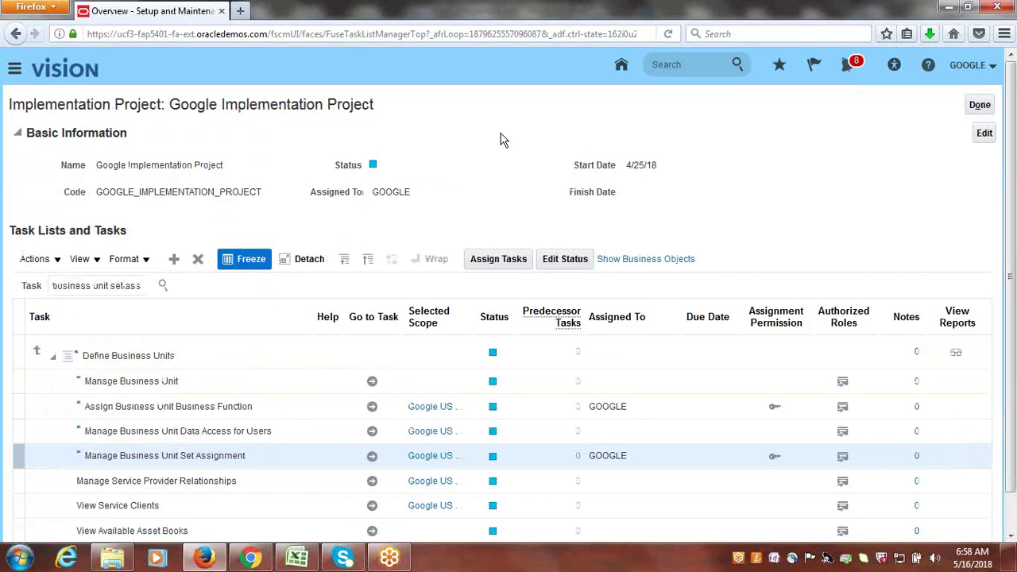
- Mark the Assign Reference Data Set task in row 74 of the checklist as Done
left_click(300, 560)
key("Right")
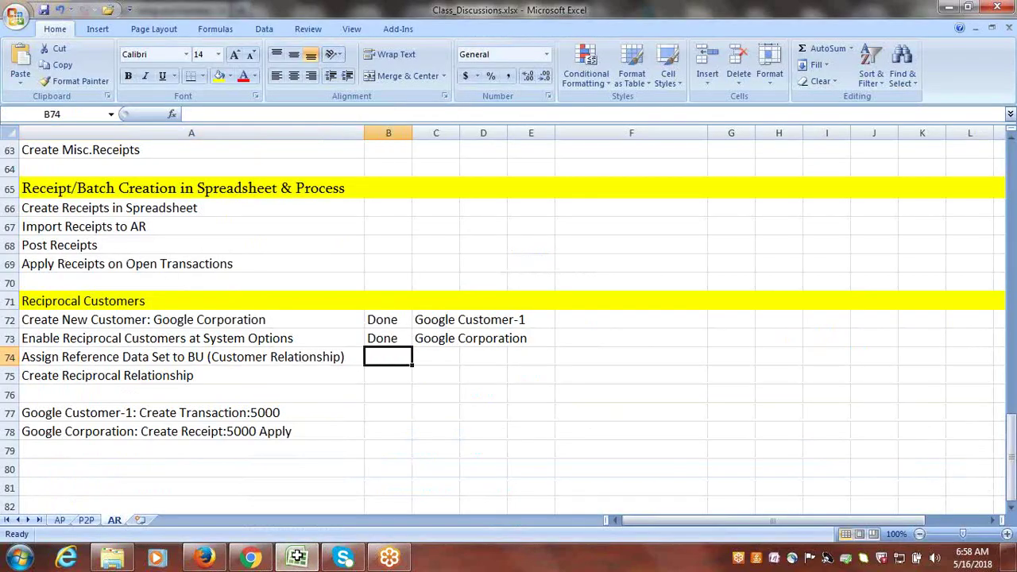
type("d")
key("Right")
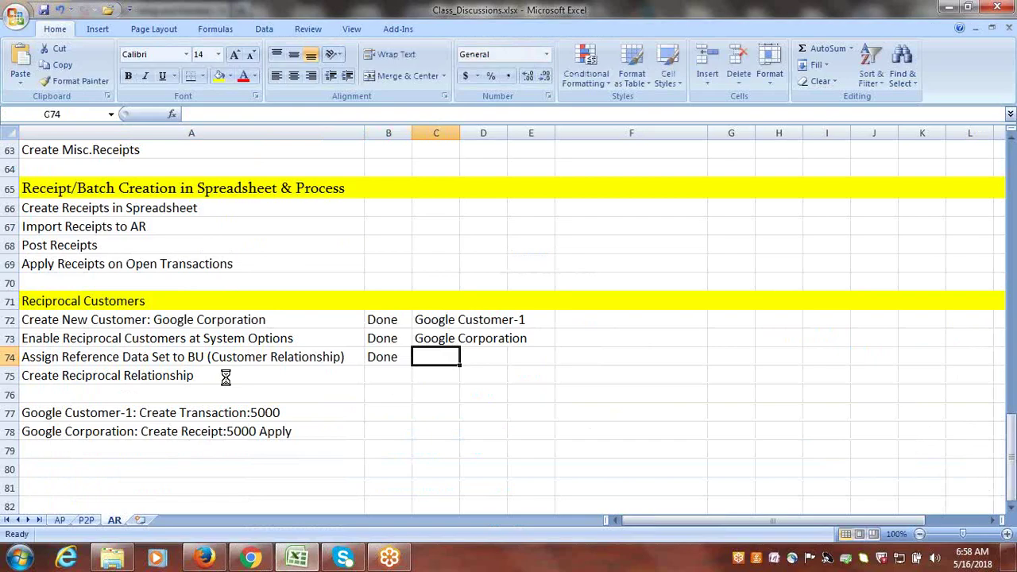
- Review the Create Reciprocal Relationship and Google Customer-1 transaction tasks, then return to Oracle
left_click(193, 375)
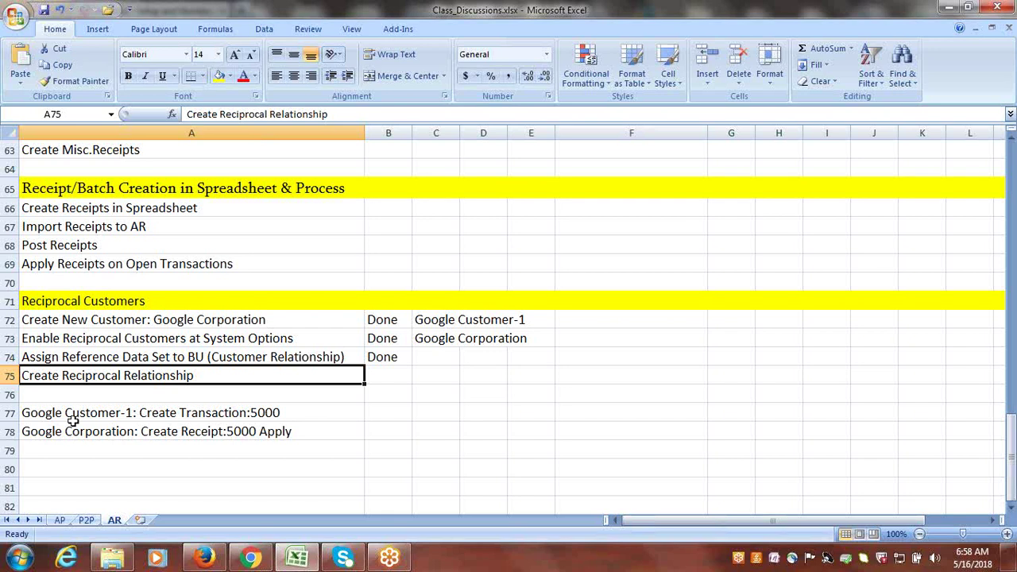
left_click(121, 413)
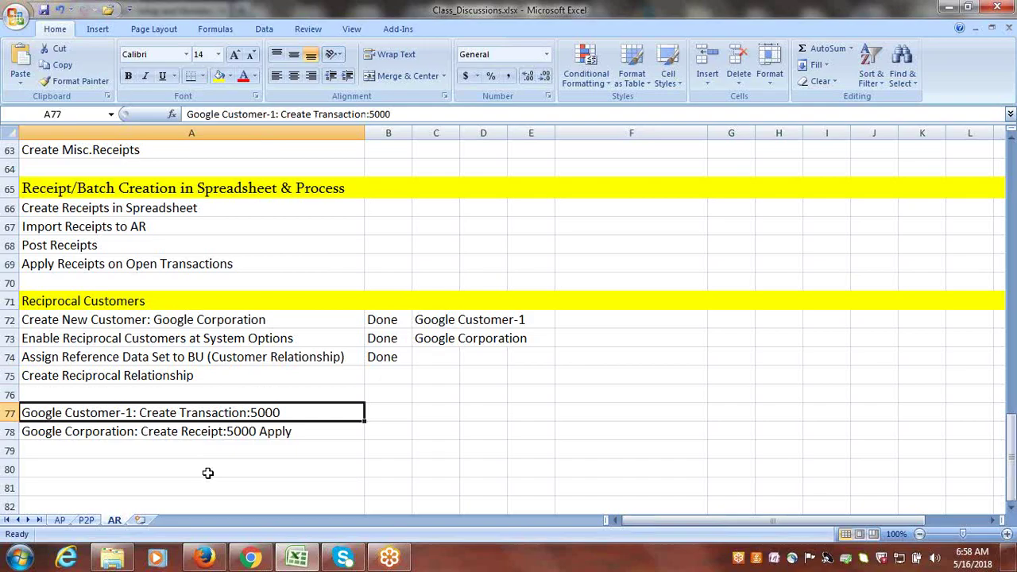
left_click(204, 558)
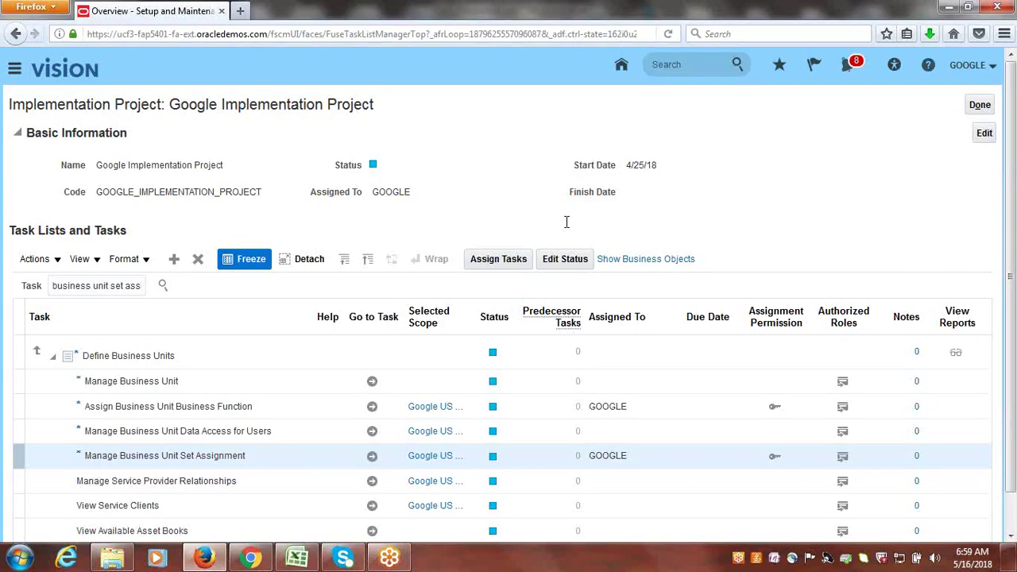
- Search the project tasks for 'manage customers' and launch the Manage Customers task
triple_click(96, 287)
type("manager")
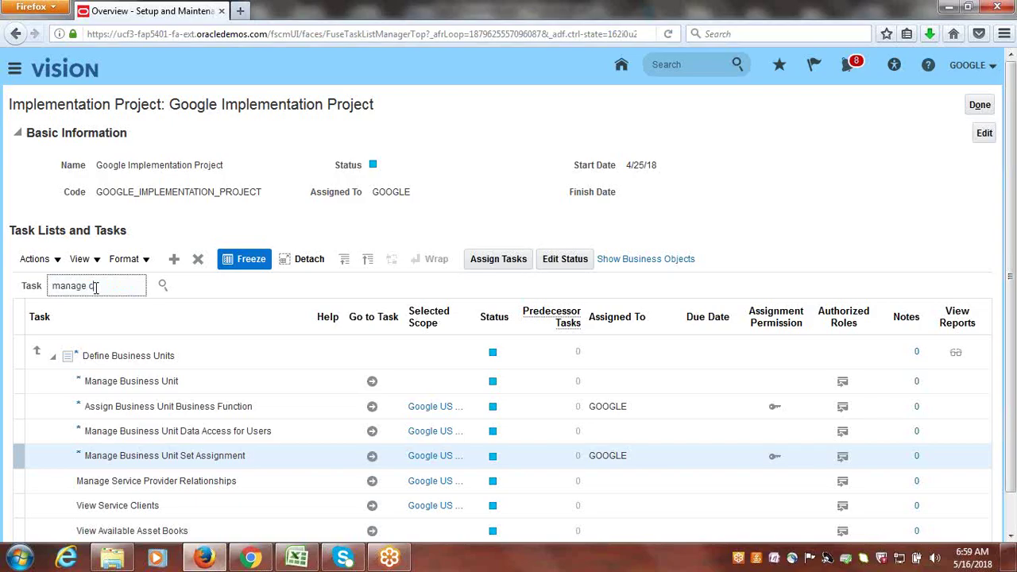
type("ustomers")
key("Return")
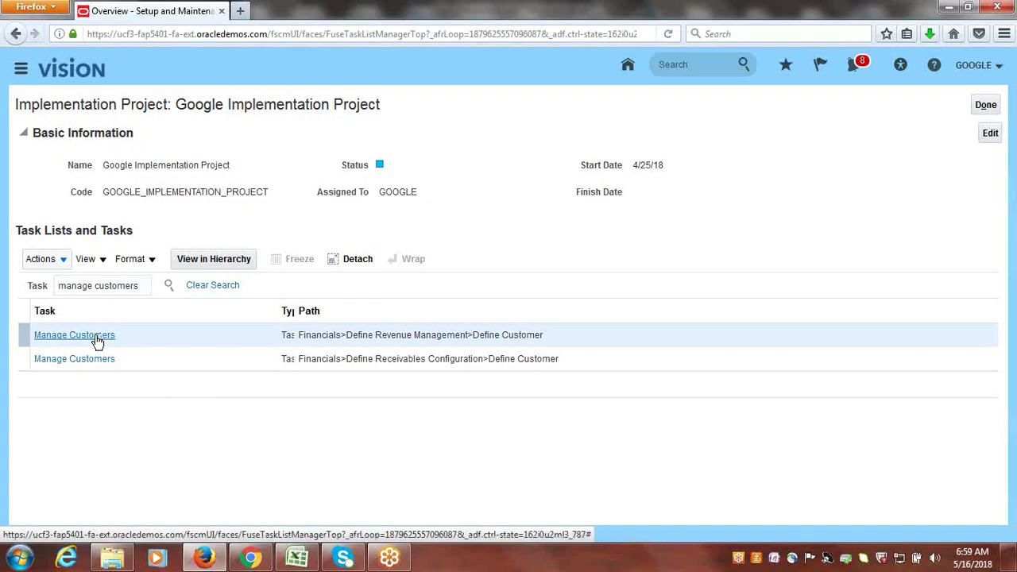
left_click(96, 336)
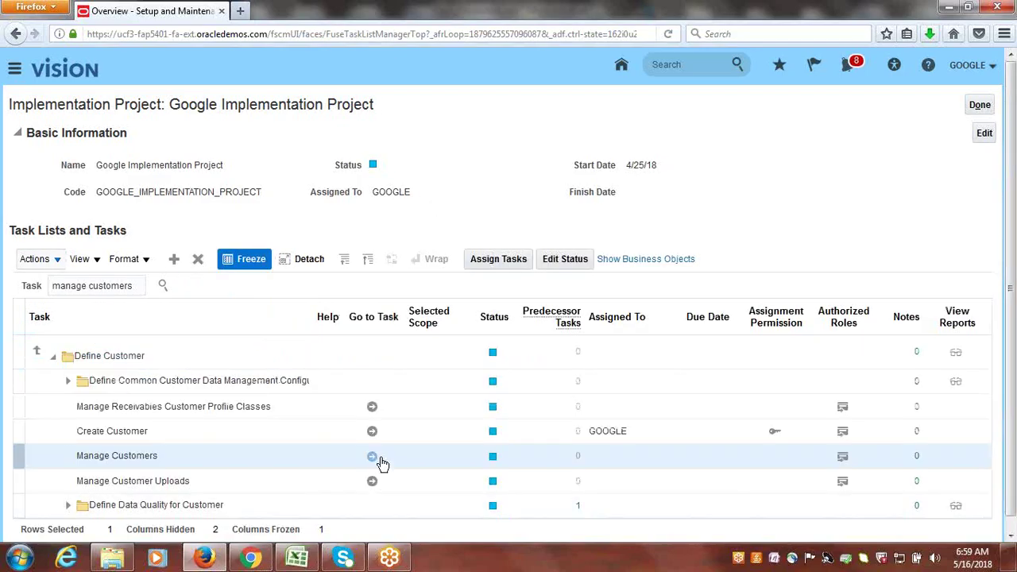
left_click(374, 457)
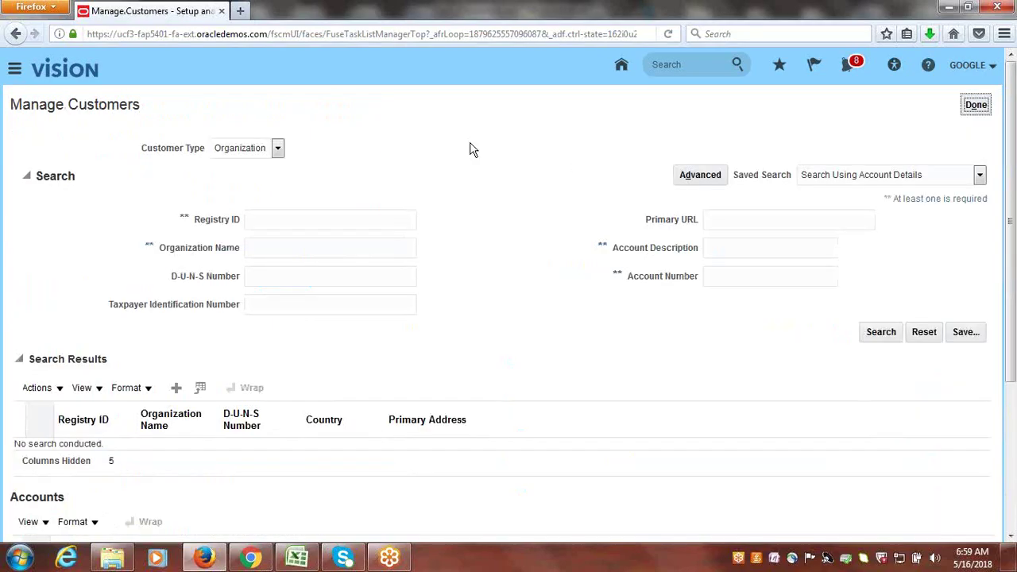
- Search customers by organization name 'Google C' and open Google Customer-1's account
left_click(276, 251)
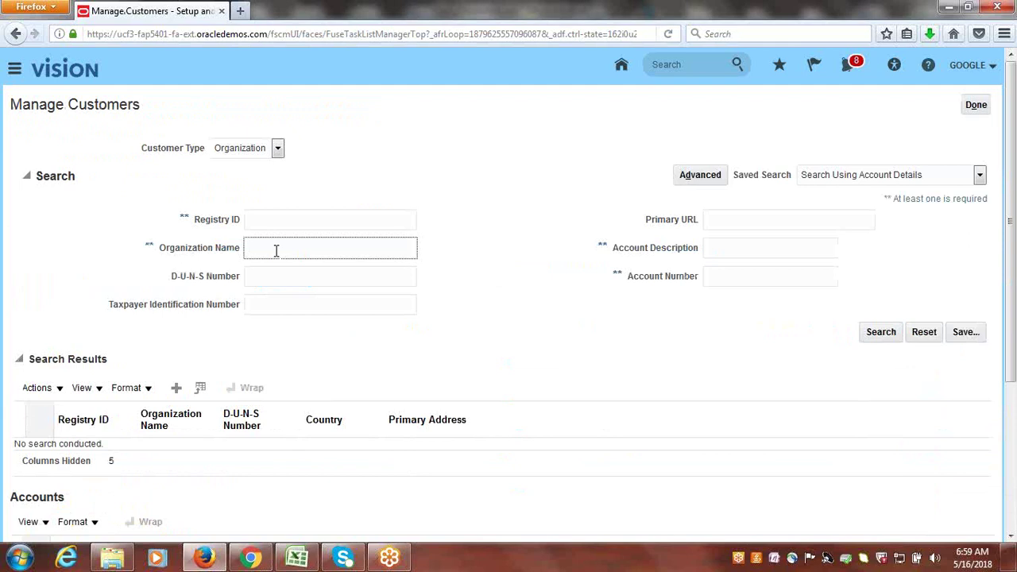
type("Google CC")
key("BackSpace")
key("BackSpace")
key("BackSpace")
key("Return")
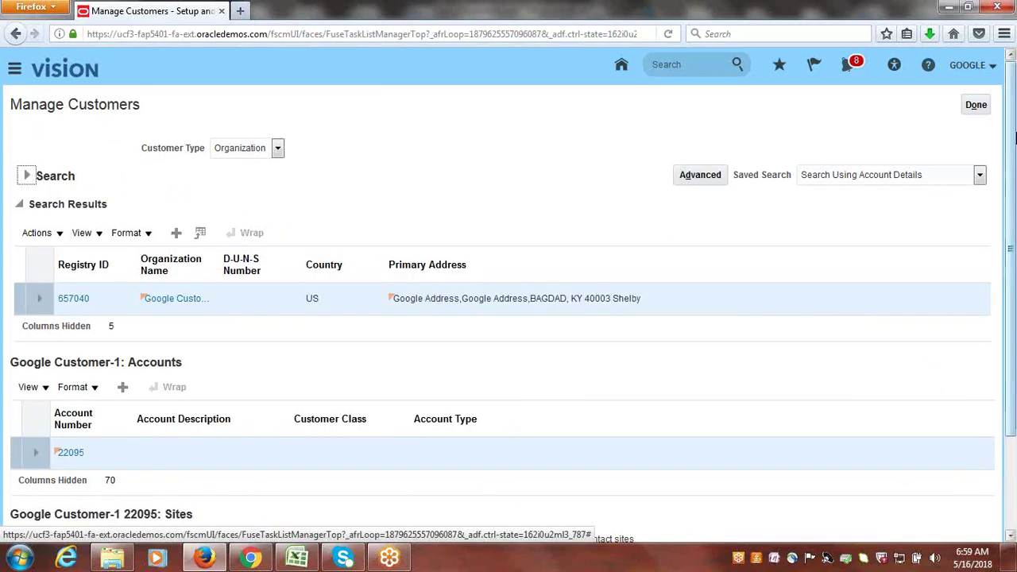
scroll(1014, 139, "down", 3)
left_click(80, 342)
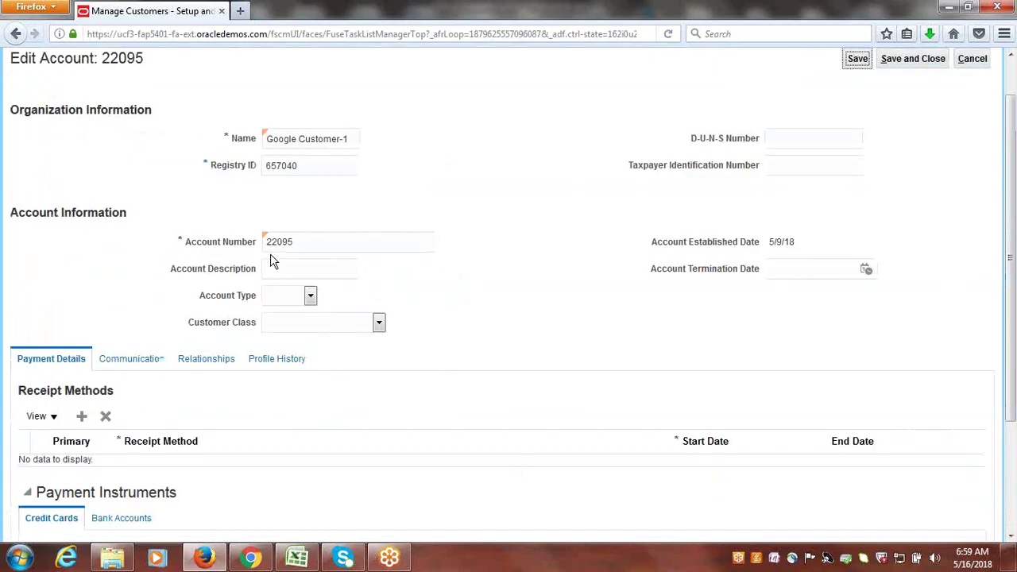
- Check the account's Relationships, start a new relationship, then cancel out without saving
scroll(1013, 324, "down", 3)
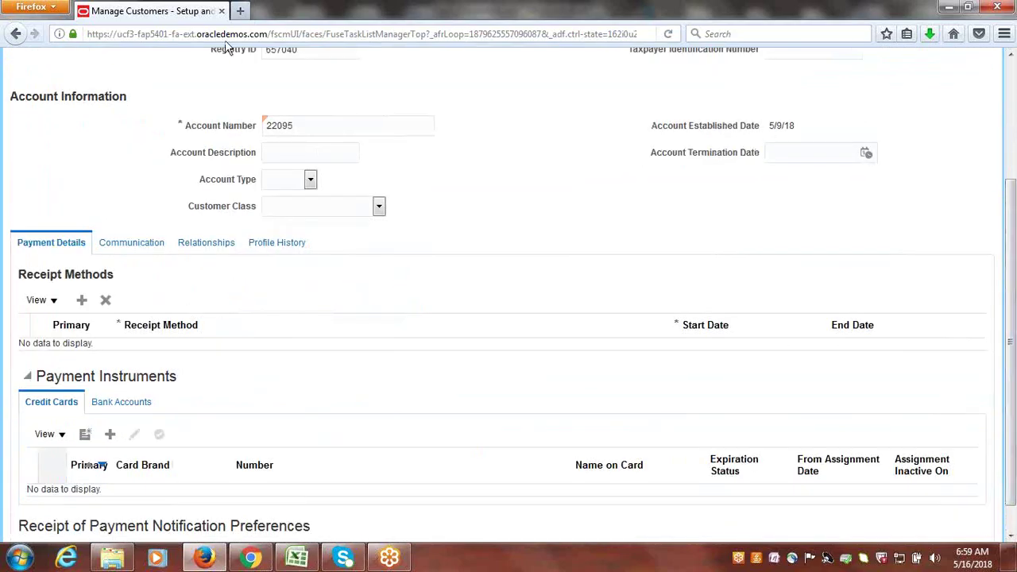
left_click(206, 244)
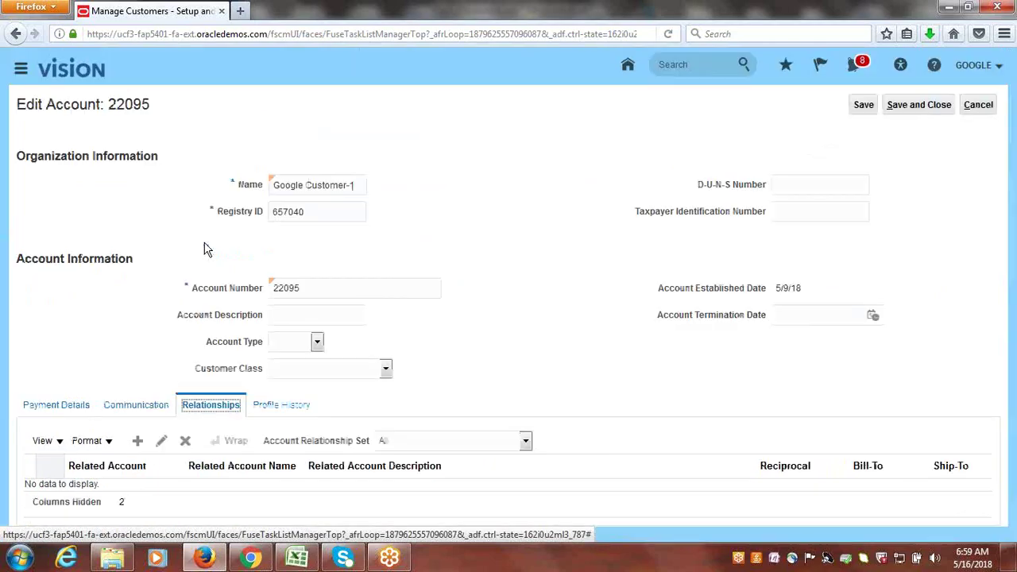
left_click_drag(1014, 221, 1012, 374)
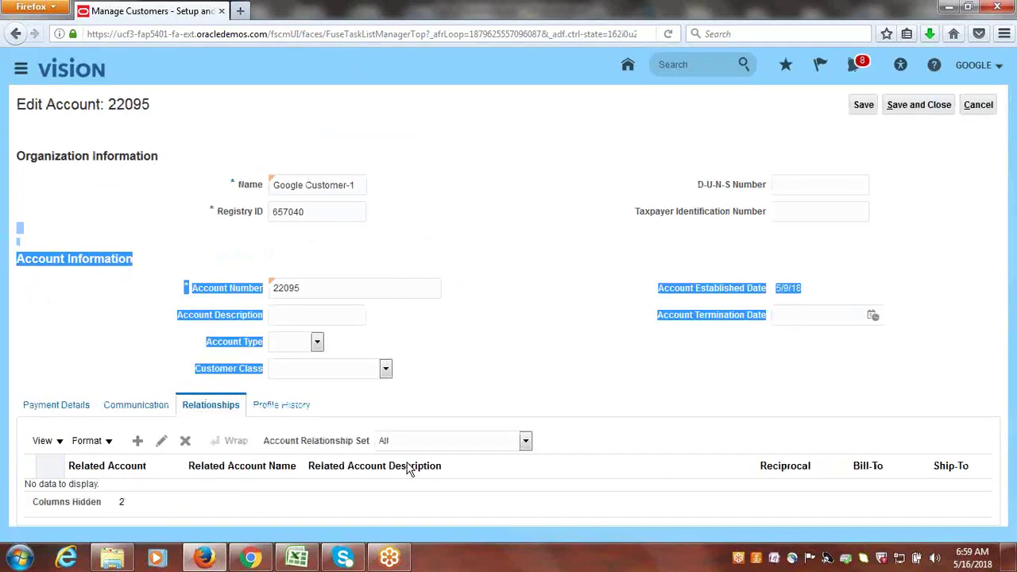
left_click(466, 257)
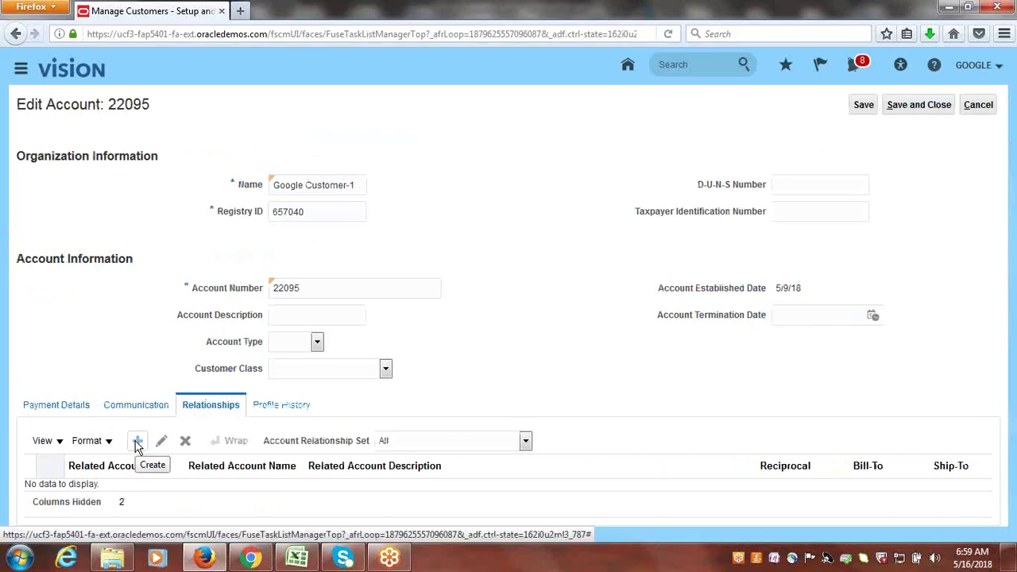
left_click(138, 442)
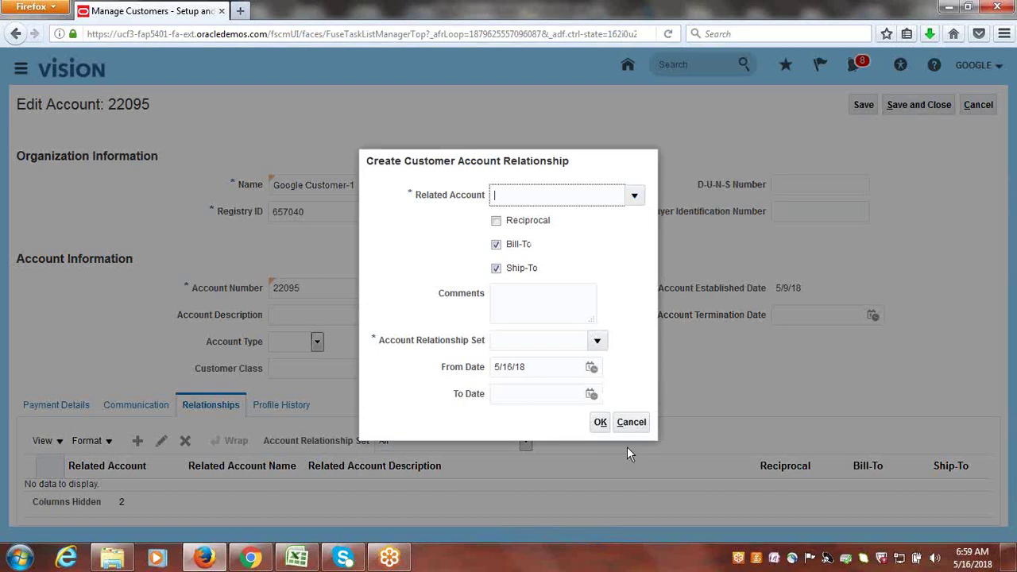
left_click(632, 422)
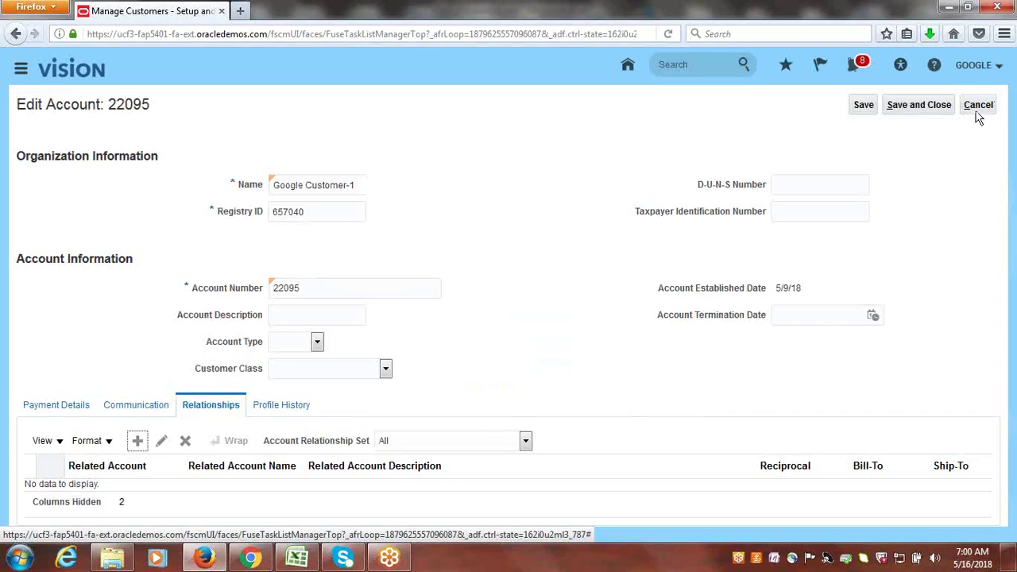
left_click(979, 110)
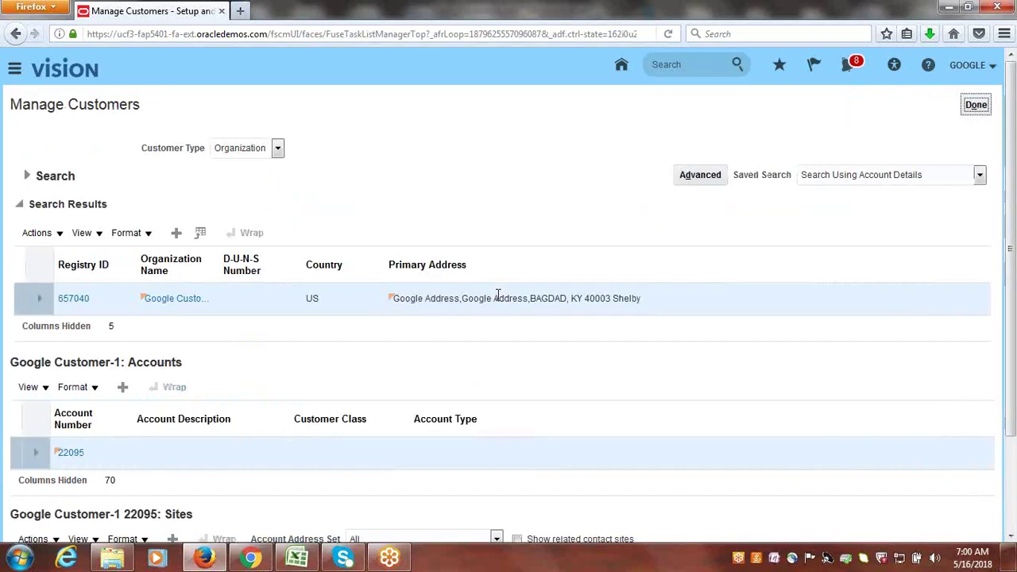
- Search Manage Customers for the organization 'Google Cor' to find Google Corporation
left_click(26, 176)
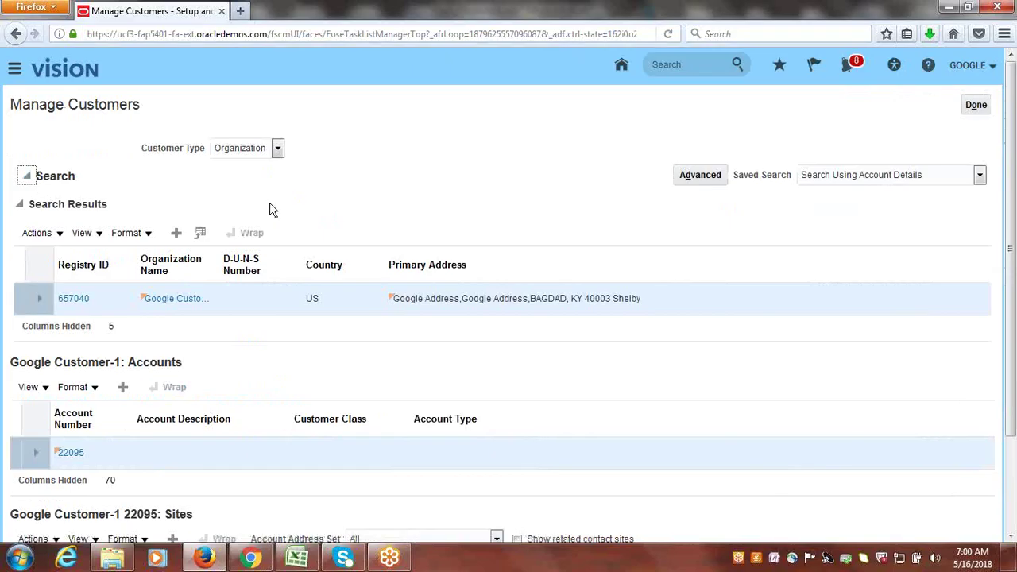
left_click(309, 248)
key("BackSpace")
key("BackSpace")
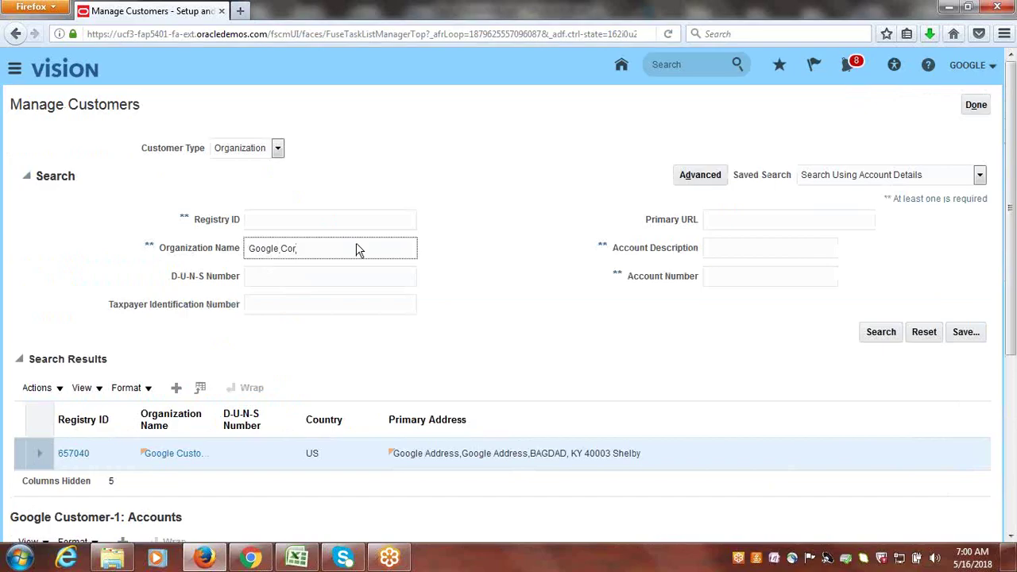
key("Return")
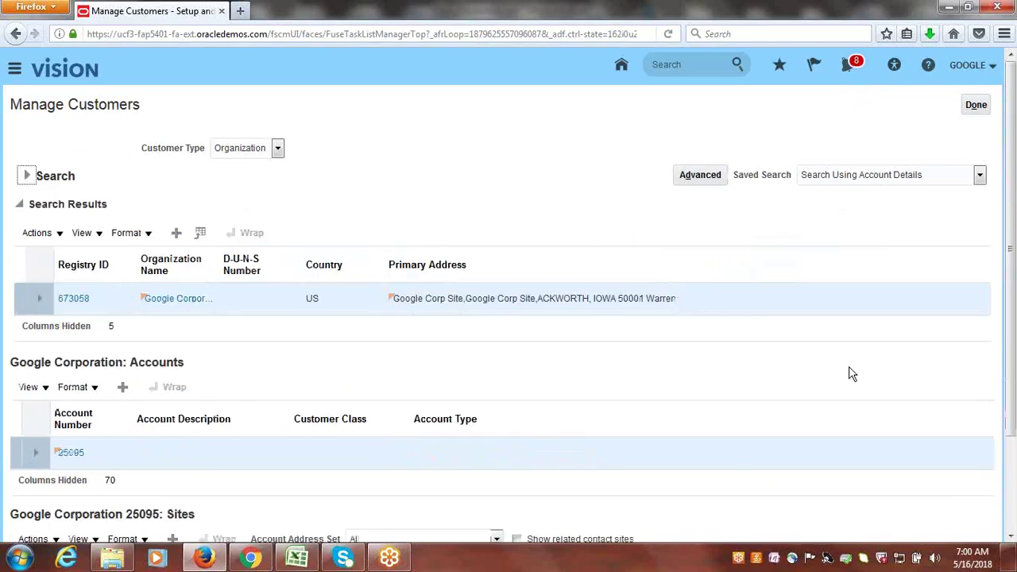
scroll(1014, 210, "down", 3)
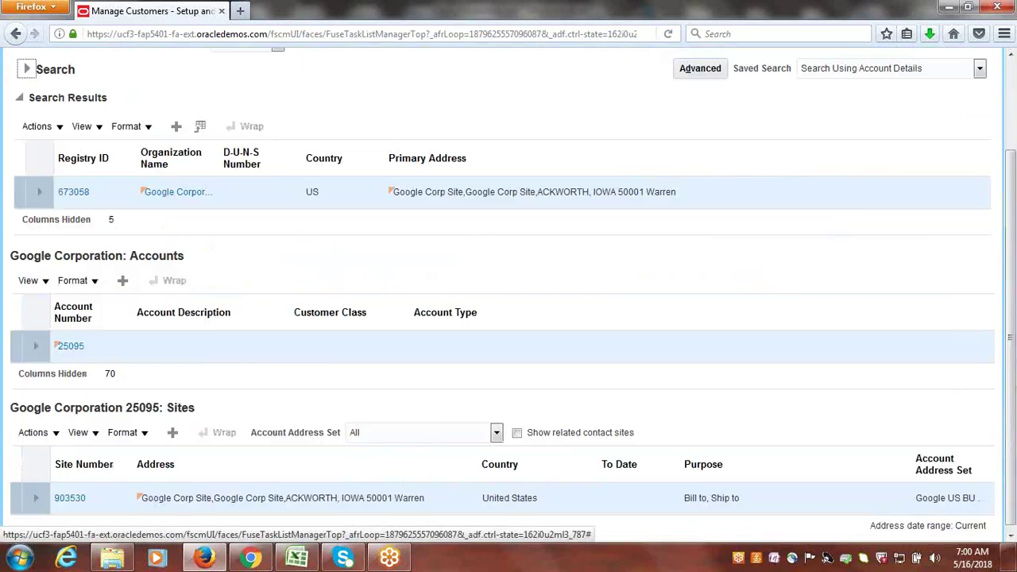
left_click(16, 561)
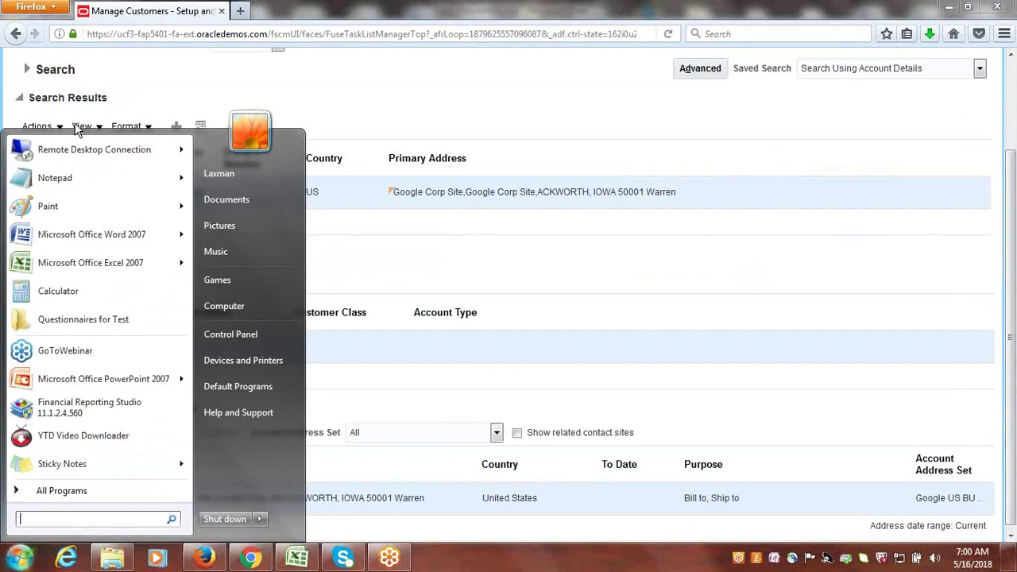
left_click(60, 183)
left_click_drag(269, 165, 458, 179)
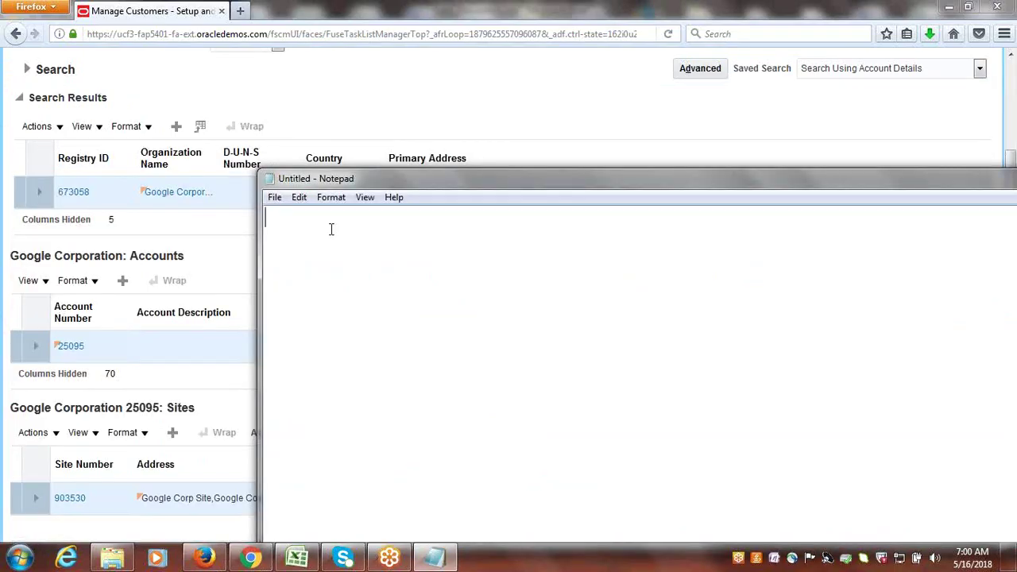
type("25095")
key("alt+Tab")
scroll(1011, 248, "up", 3)
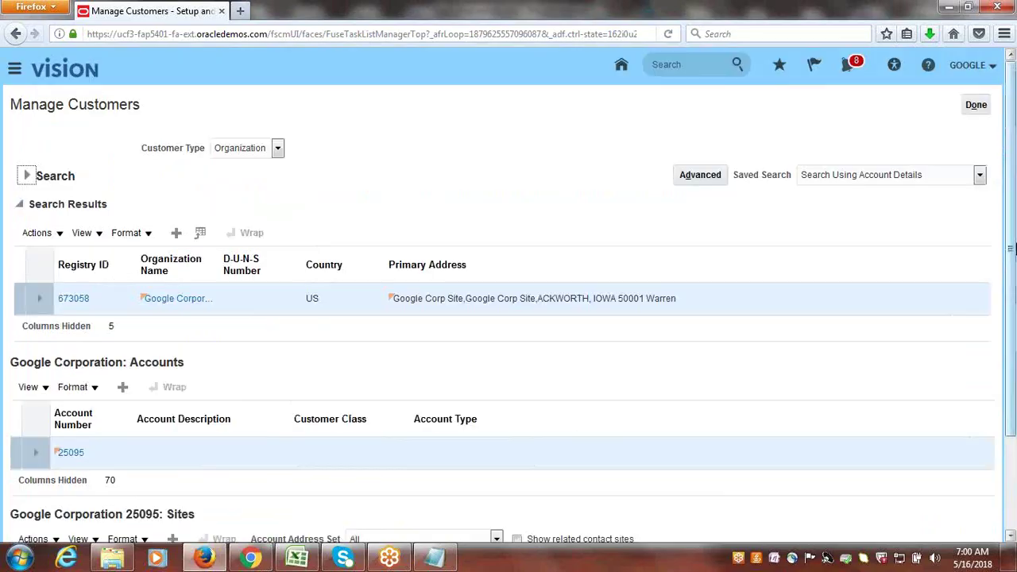
- Re-search for Google Customer-1, open account 22095, and start a new account relationship
left_click(32, 181)
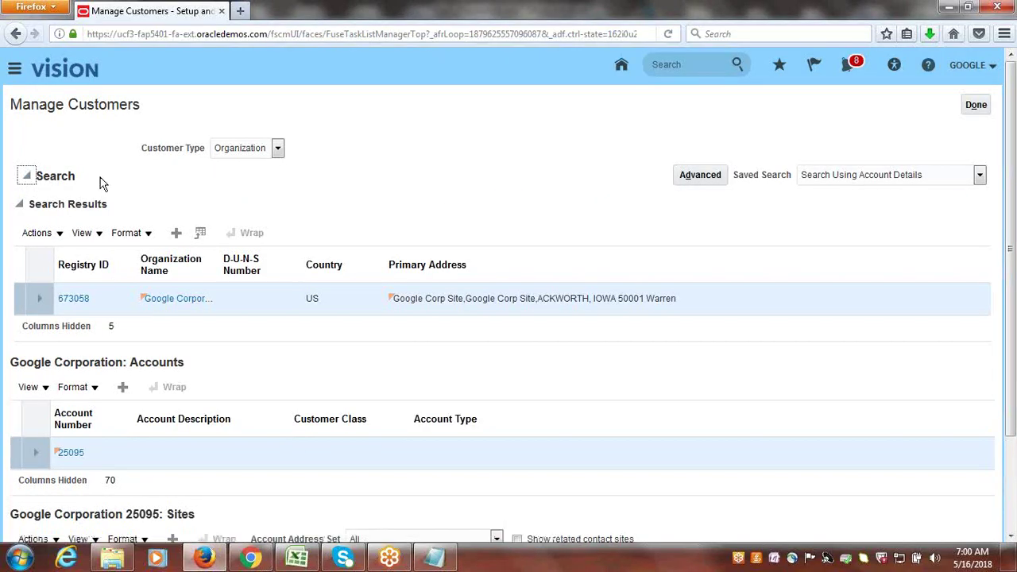
left_click(305, 246)
key("BackSpace")
key("BackSpace")
type("us")
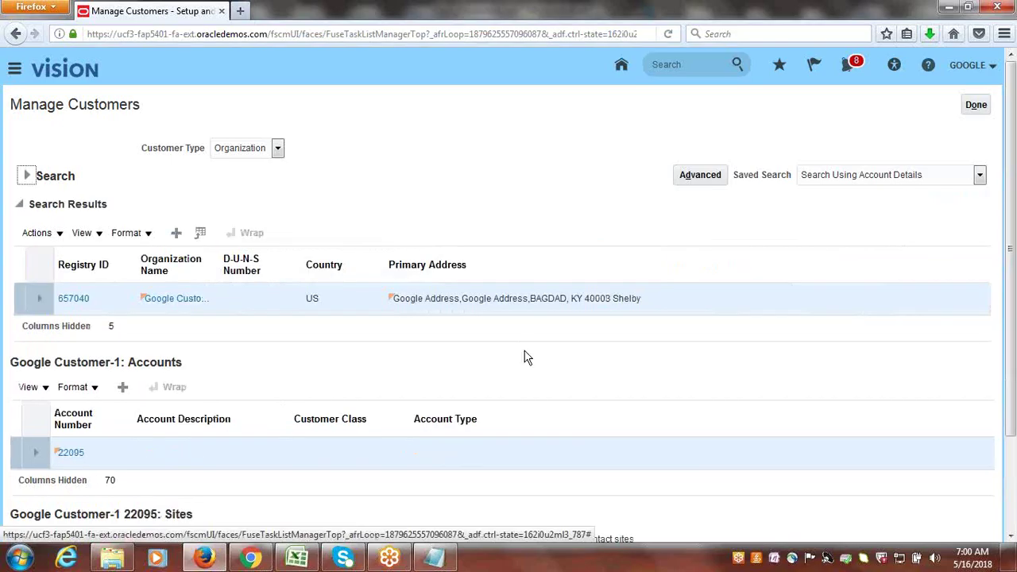
left_click_drag(1014, 279, 1013, 369)
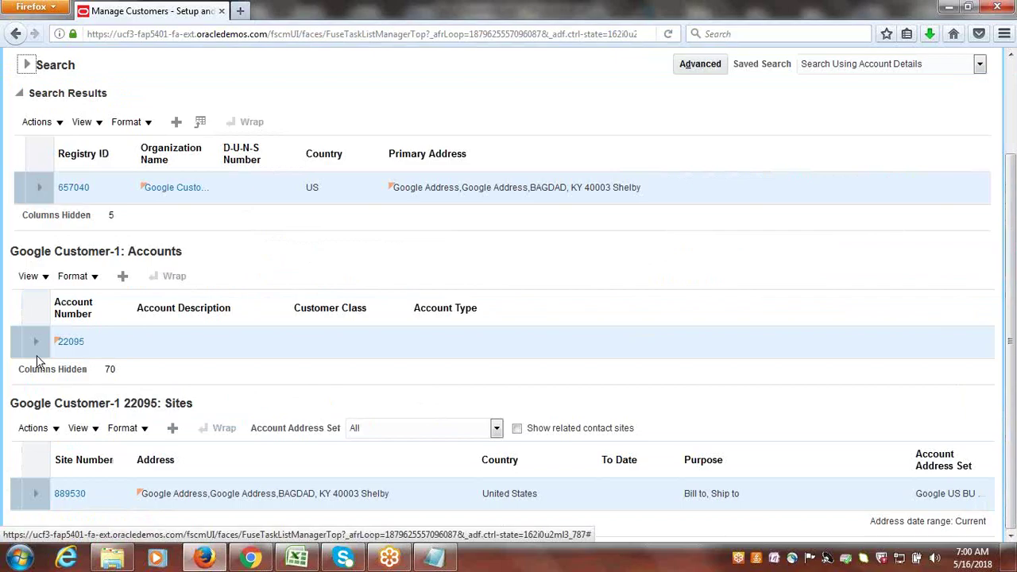
left_click(70, 340)
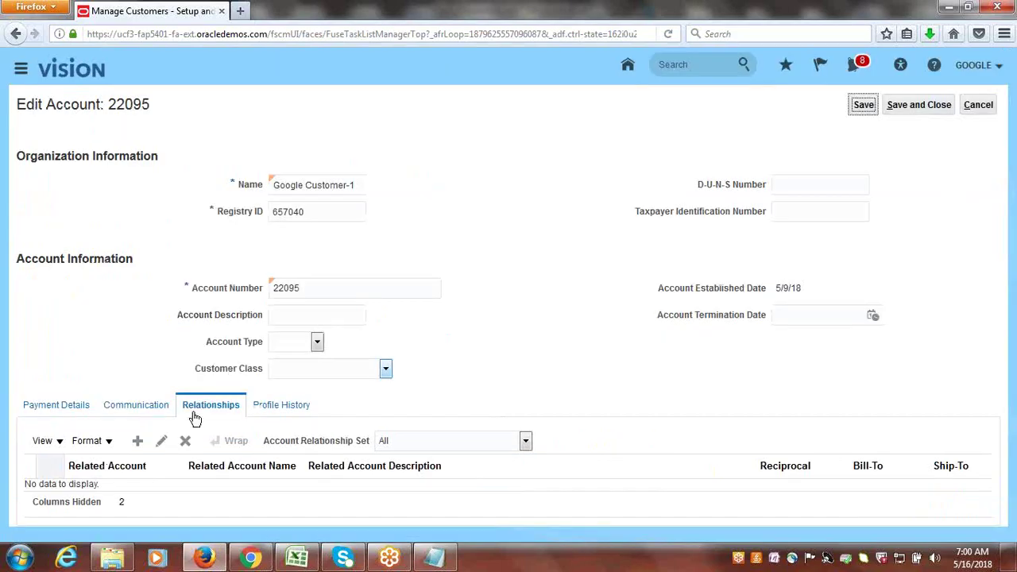
left_click(136, 441)
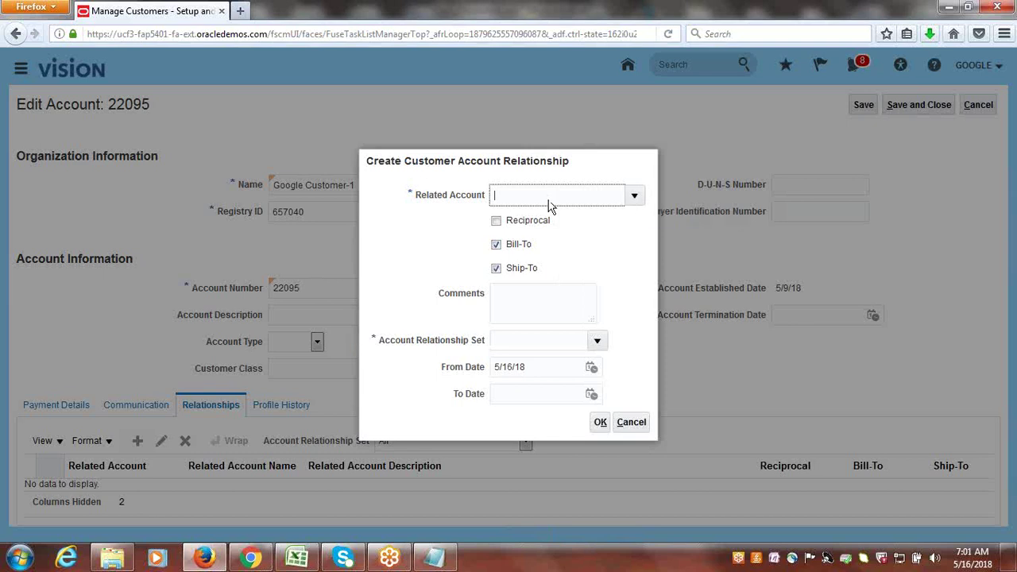
- Select related account 25095 (Google Corporation) by pasted search and mark it Reciprocal
left_click(437, 558)
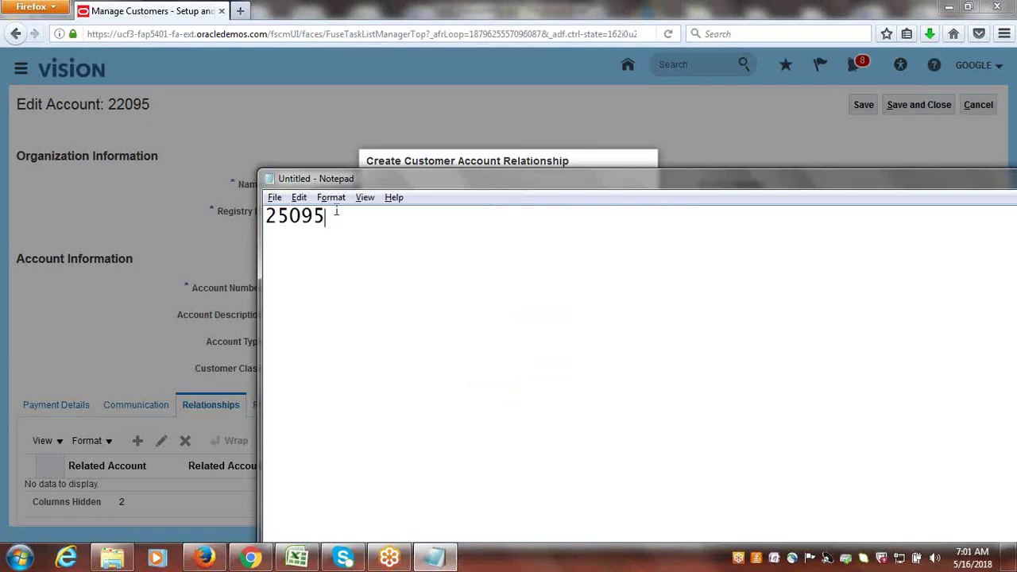
double_click(311, 216)
key("ctrl+c")
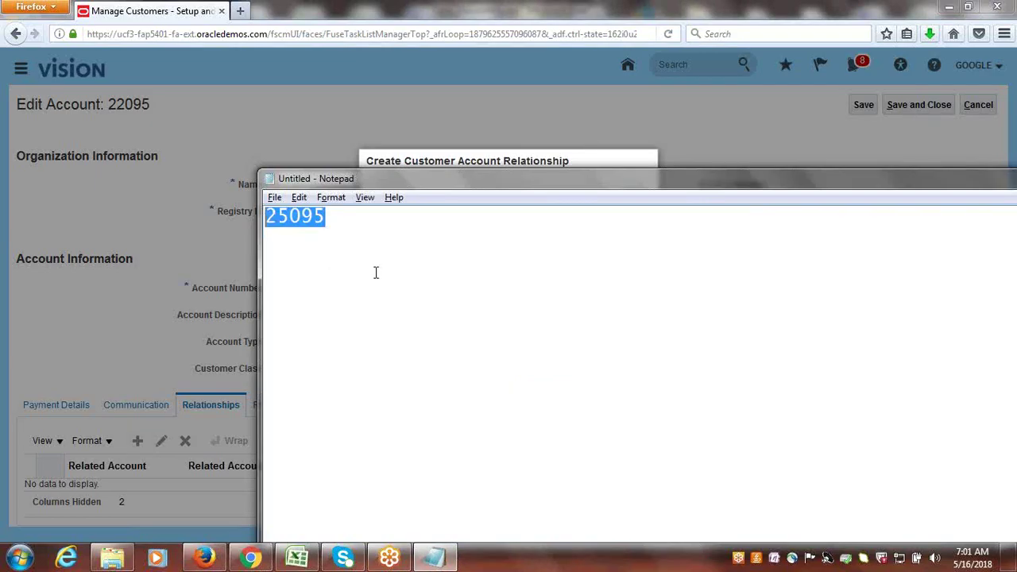
key("alt+Tab")
left_click(637, 195)
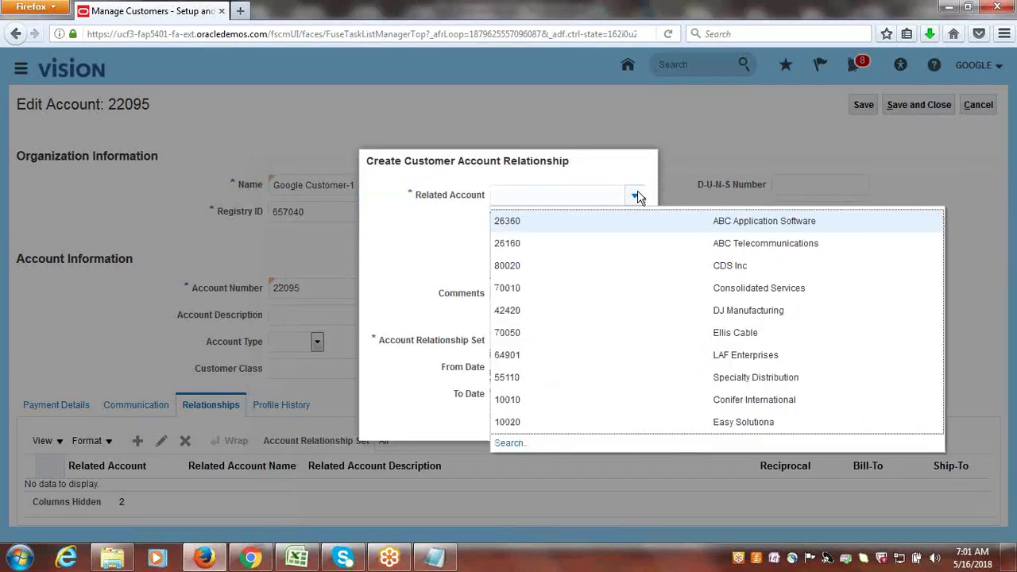
left_click(510, 444)
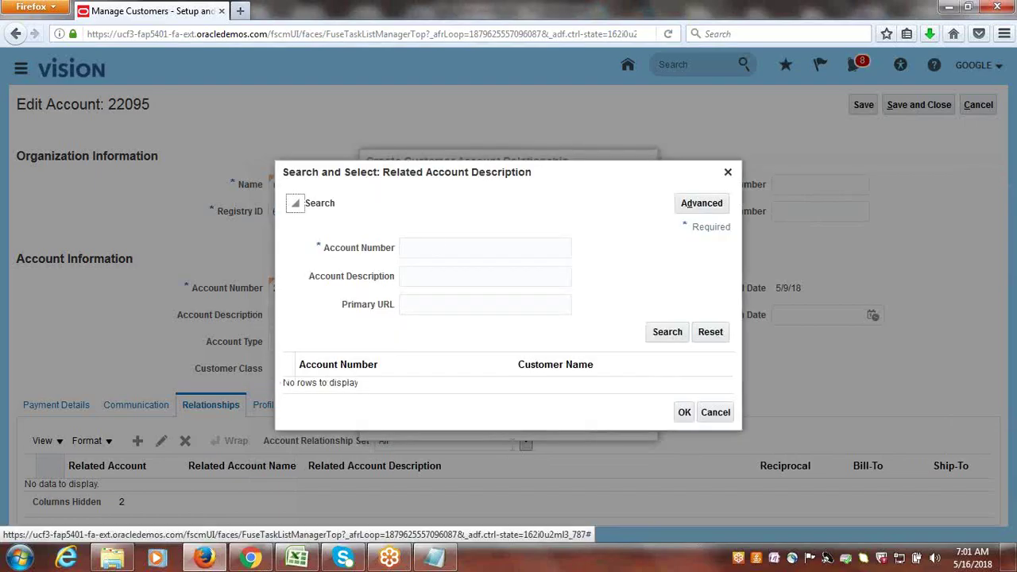
key("alt+Tab")
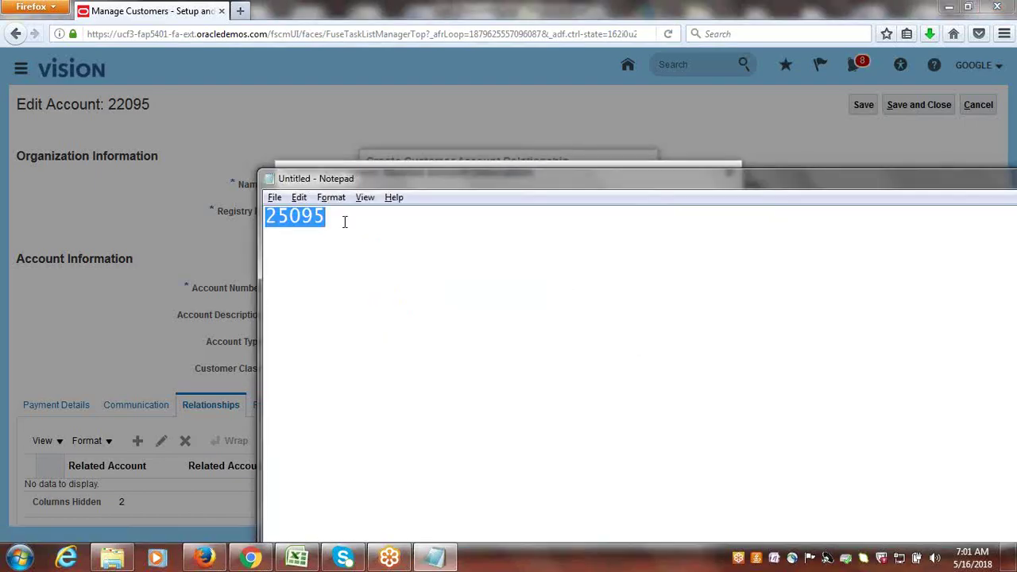
key("alt+Tab")
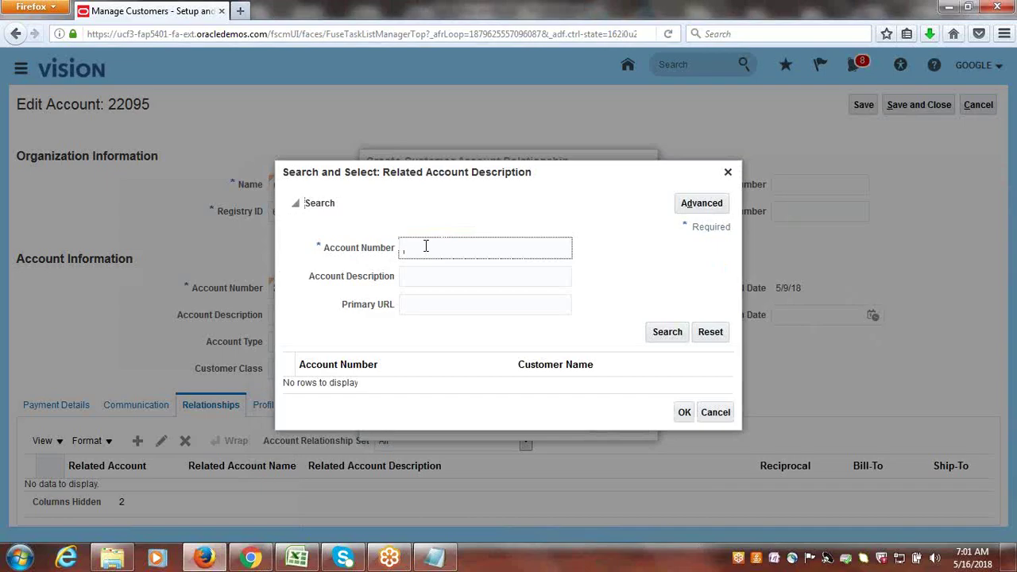
key("ctrl+v")
left_click(666, 334)
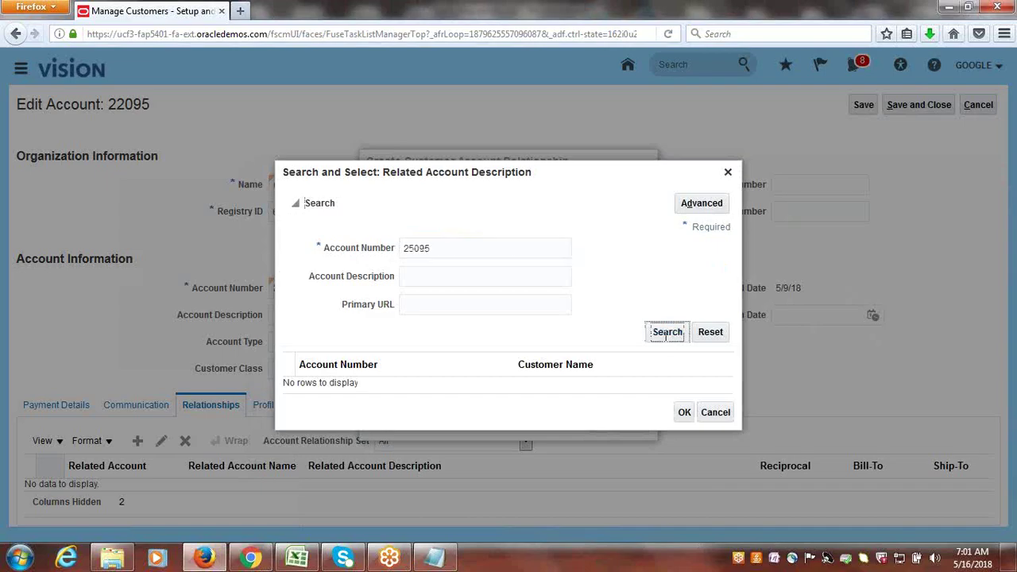
left_click(378, 385)
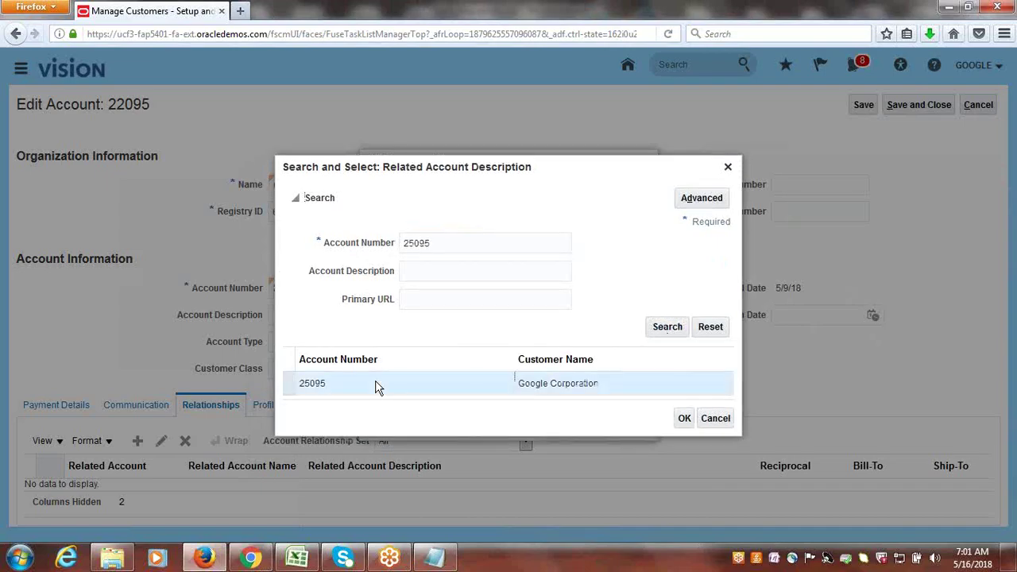
left_click(684, 422)
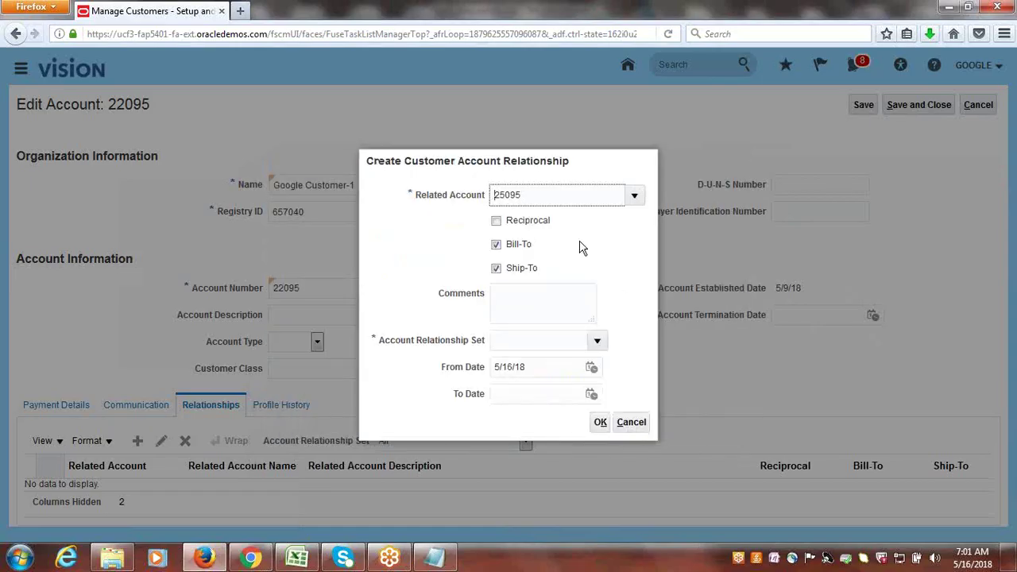
left_click(496, 223)
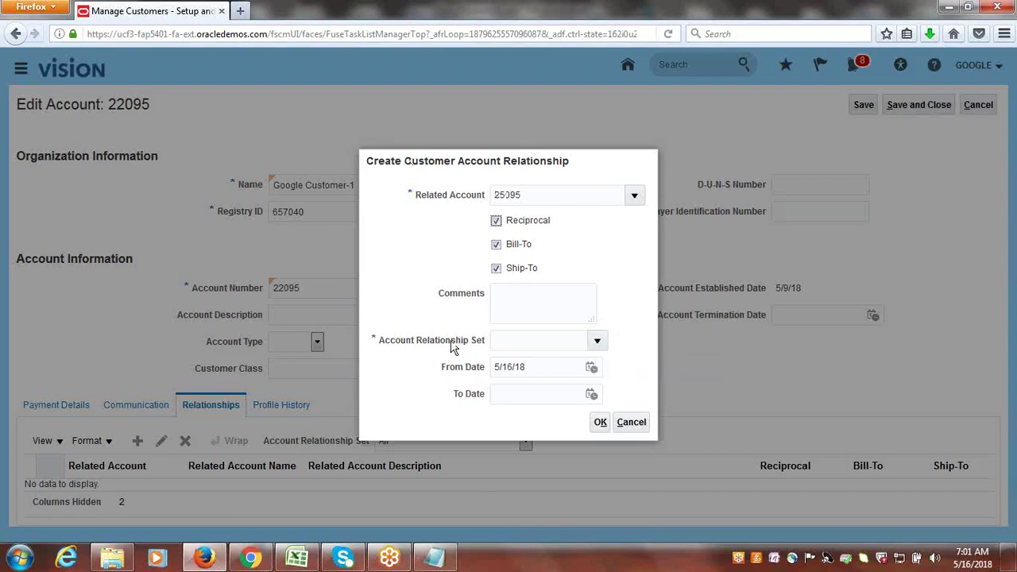
- Choose the GOOGLE_US_BU_CUST_SET relationship set, then save the account and finish
left_click(597, 341)
left_click(509, 315)
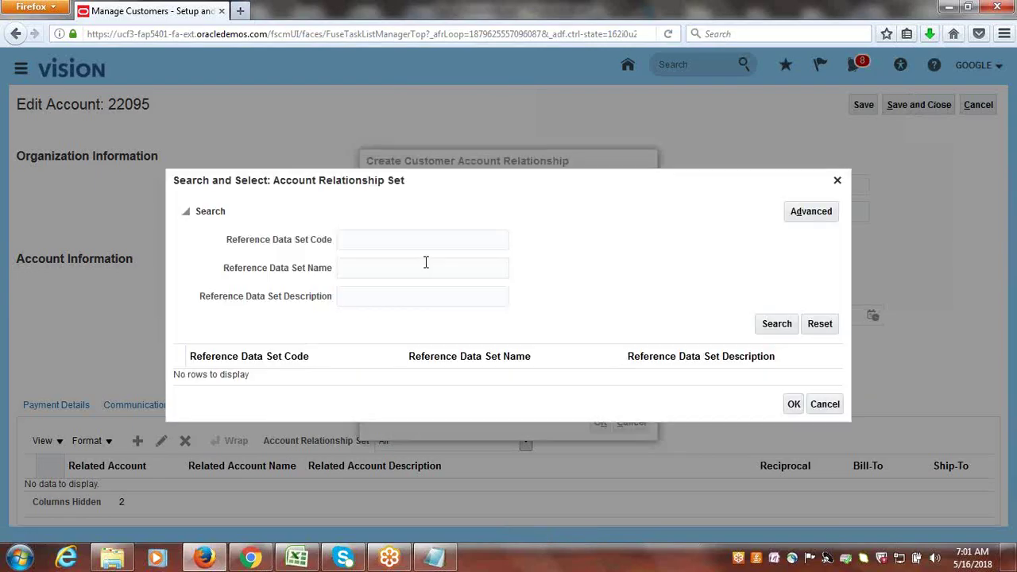
left_click(377, 239)
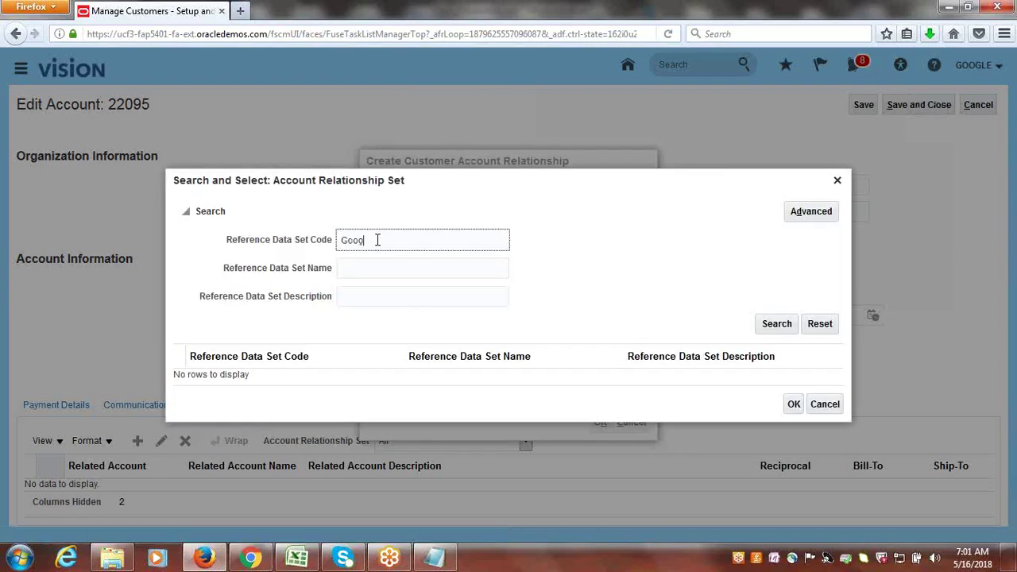
type("Googl")
key("BackSpace")
key("BackSpace")
key("BackSpace")
key("BackSpace")
key("BackSpace")
type("GOOGLE")
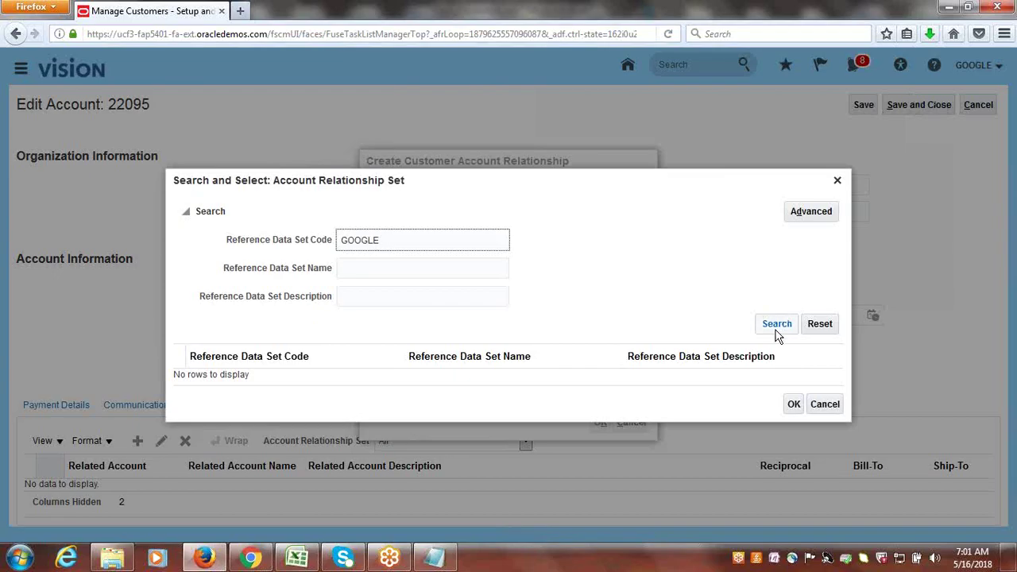
left_click(776, 327)
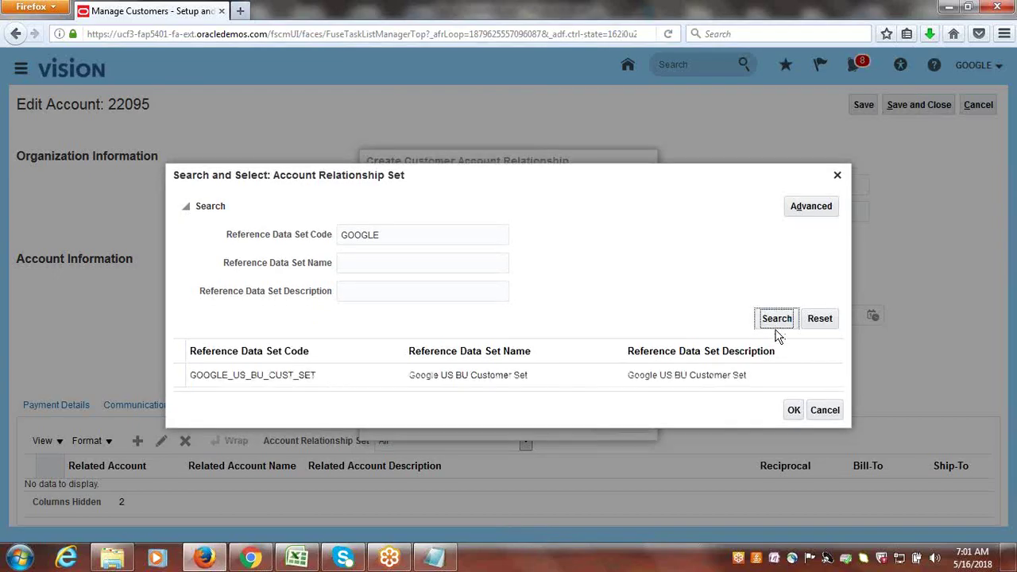
left_click(310, 377)
left_click(793, 410)
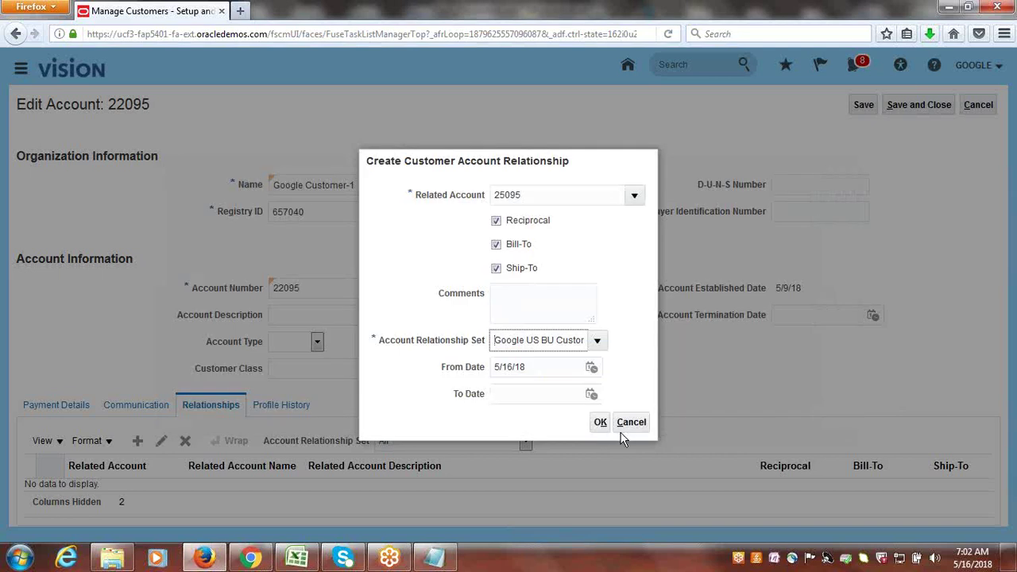
left_click(601, 424)
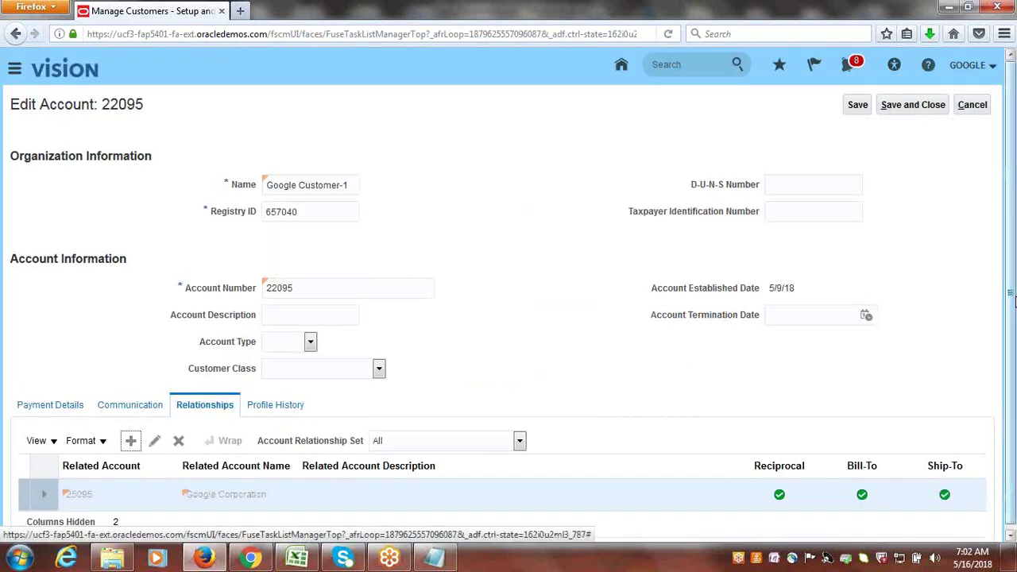
left_click(924, 104)
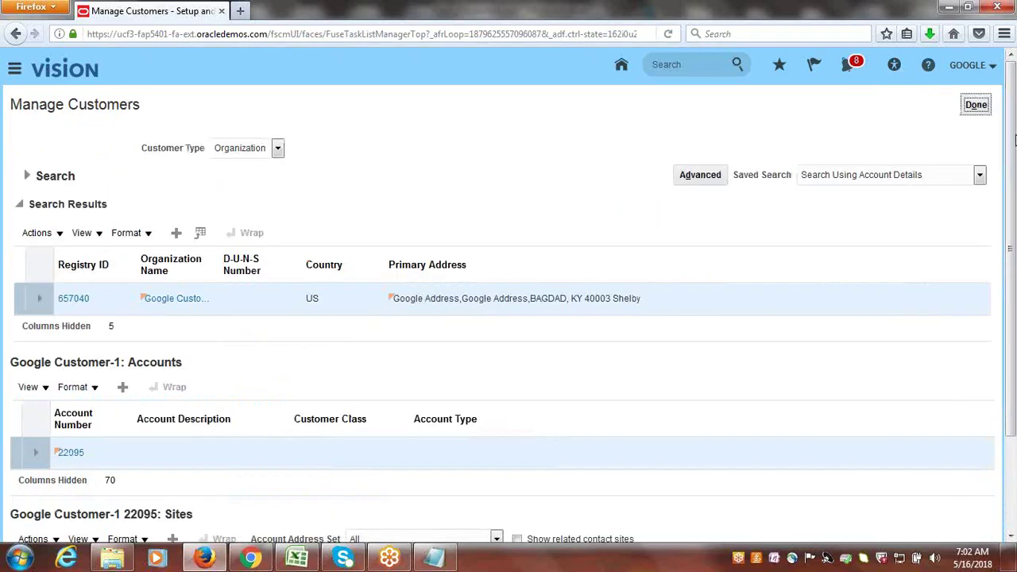
left_click(976, 105)
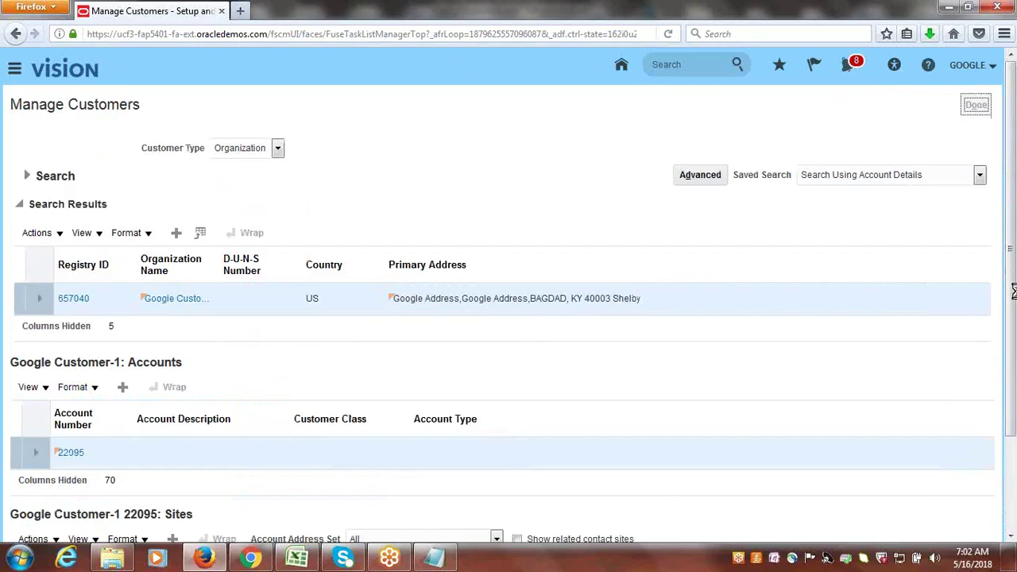
- Enter Done for Create Reciprocal Relationship in B75, select row 77, and return to Oracle
left_click(298, 560)
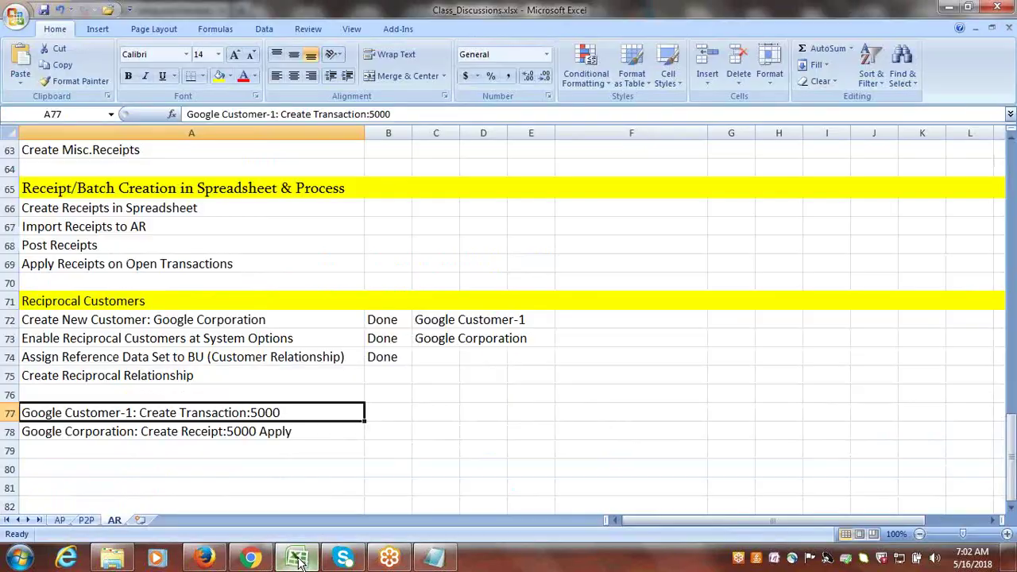
key("Up")
key("Up")
key("Right")
type("D")
key("Tab")
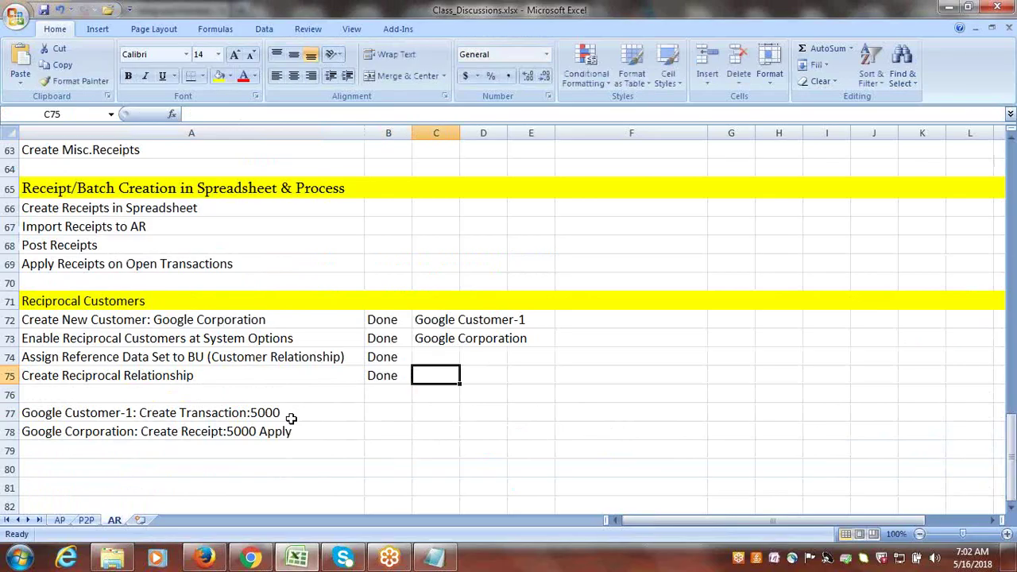
left_click(291, 414)
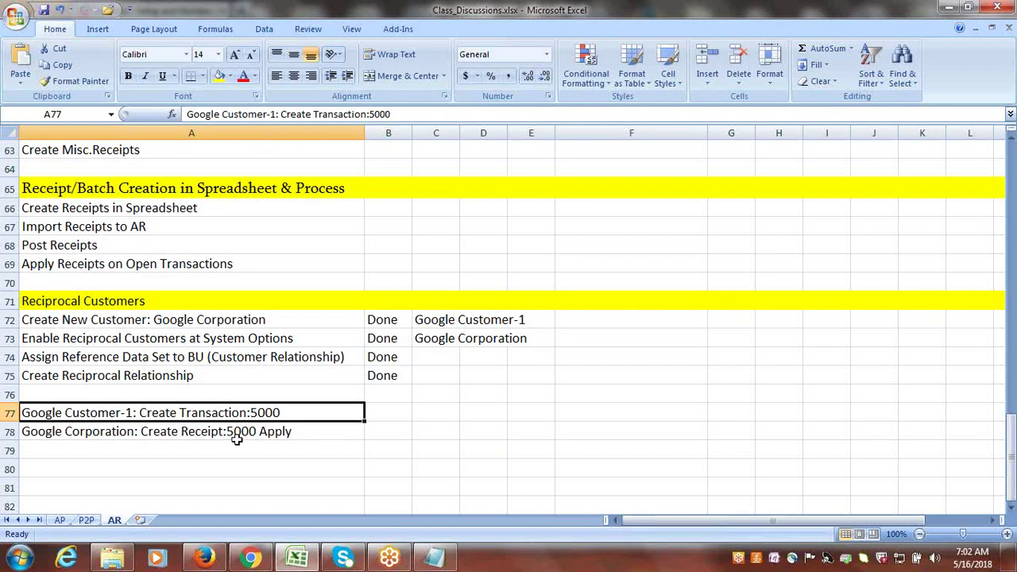
left_click(205, 558)
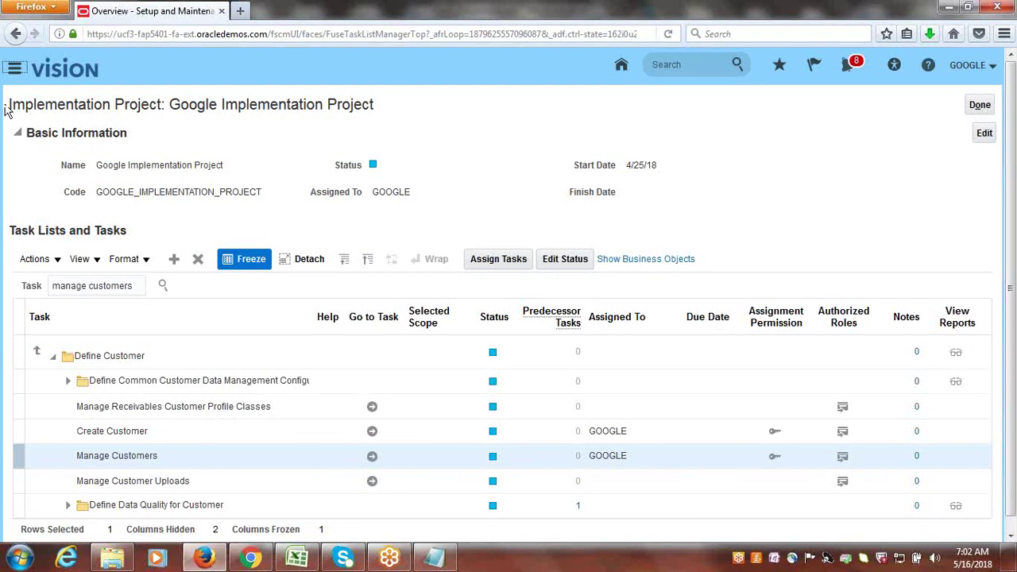
- Go to the Receivables Billing work area via the Navigator and open its Tasks panel
left_click(182, 133)
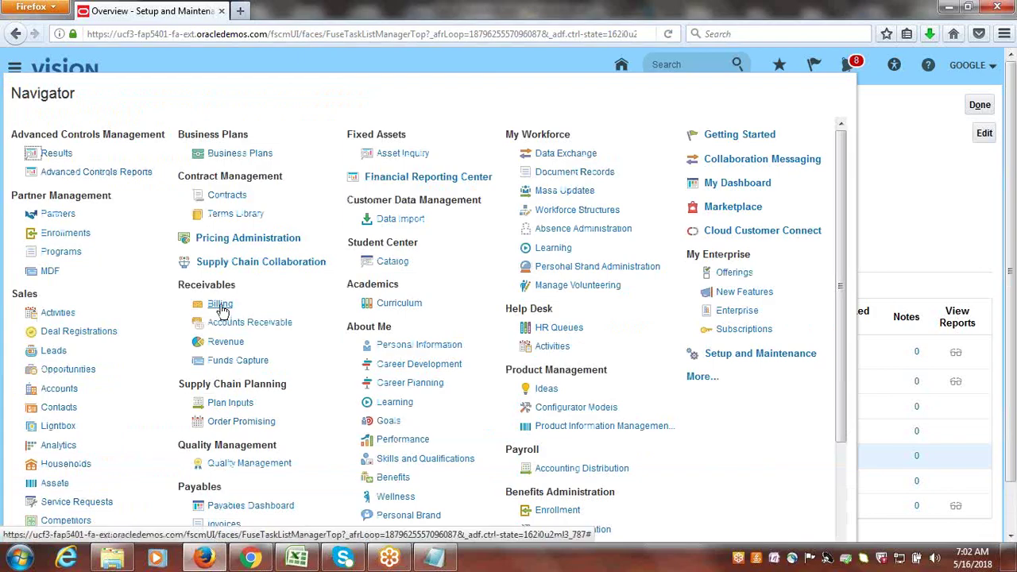
left_click(220, 304)
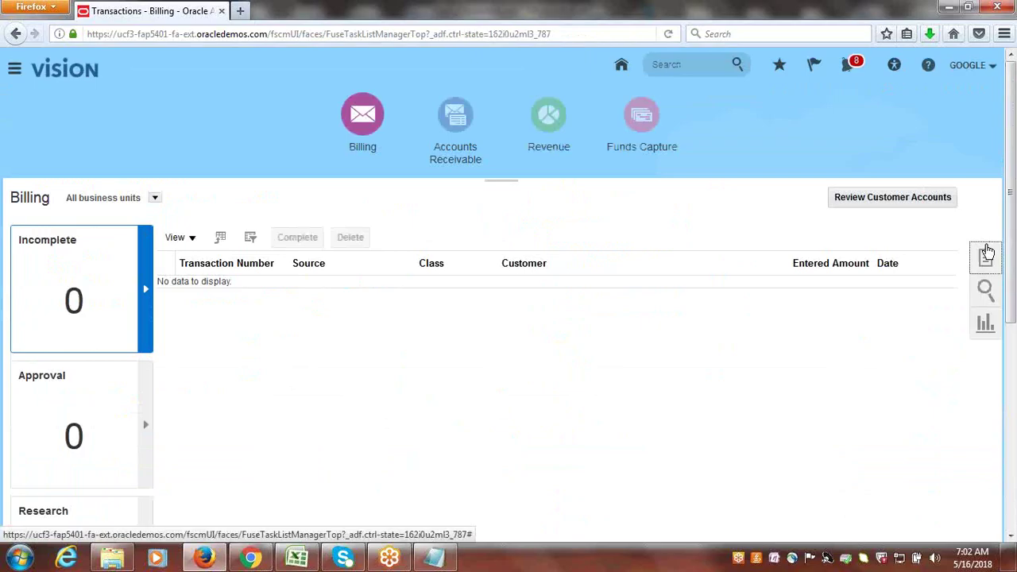
left_click(986, 253)
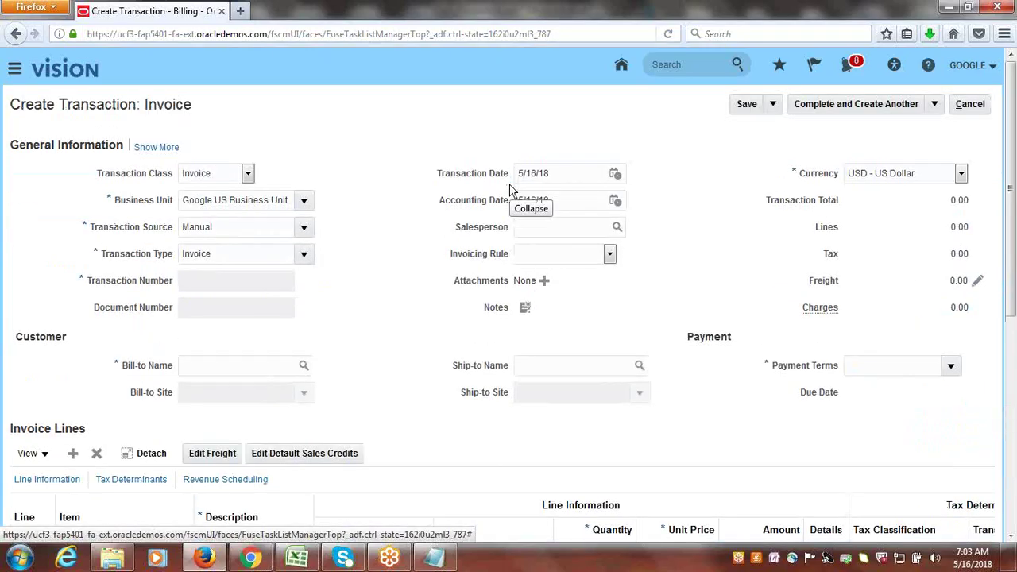
- Set the transaction source to Google Invoice and bill-to customer to Google Customer-1
left_click(303, 227)
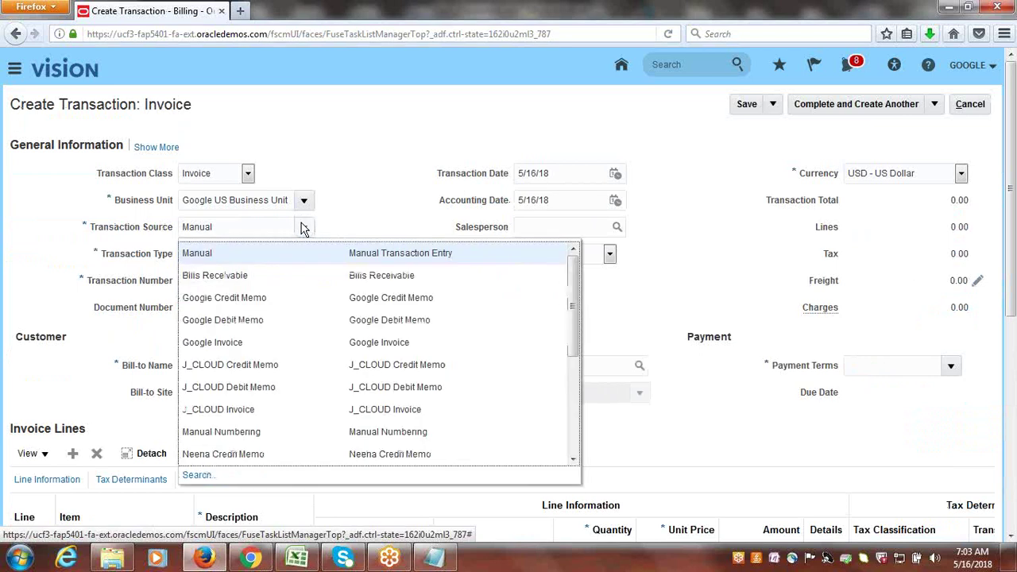
left_click(277, 343)
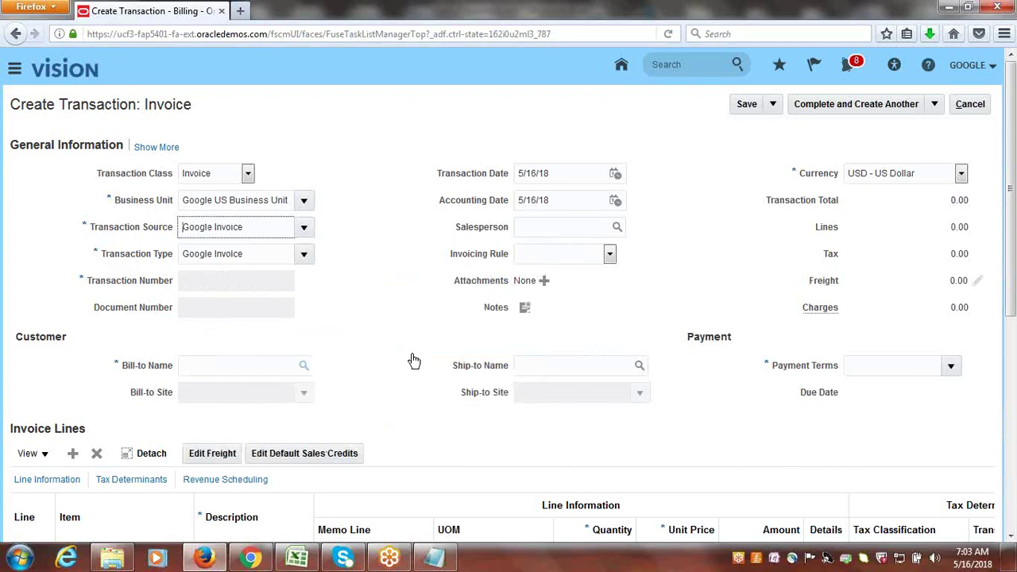
left_click(305, 370)
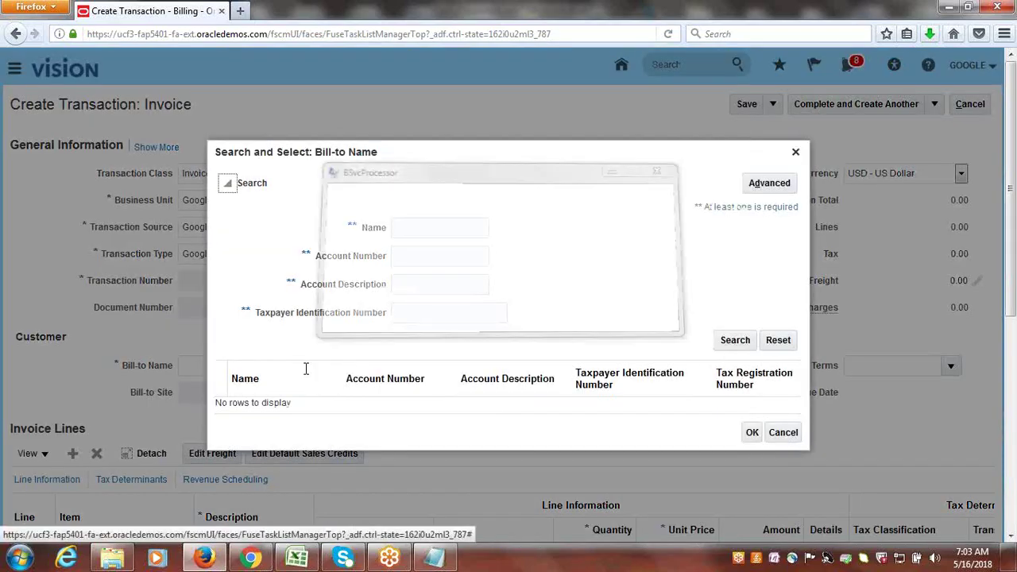
type("Google")
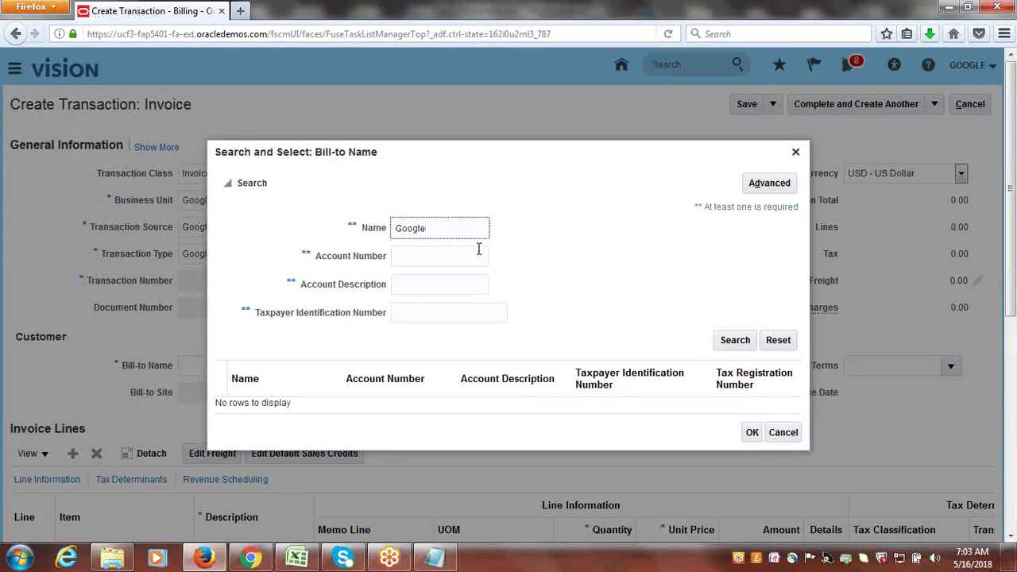
key("Return")
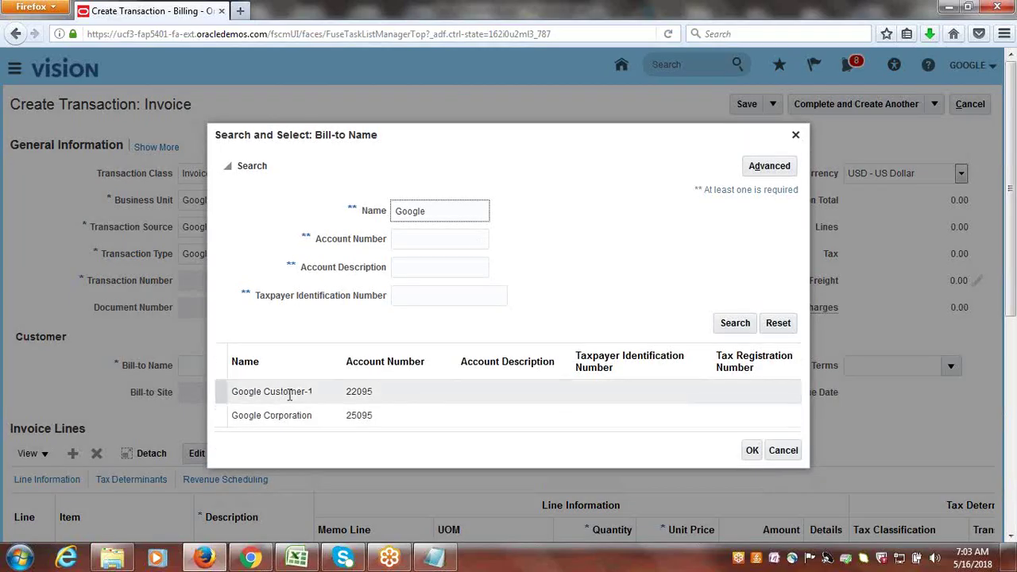
left_click(291, 393)
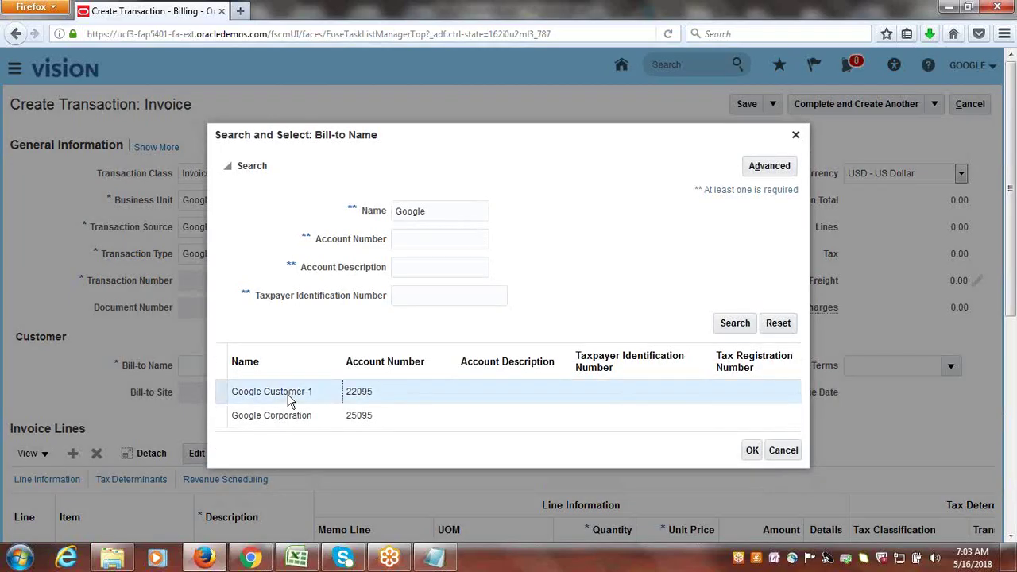
left_click(755, 449)
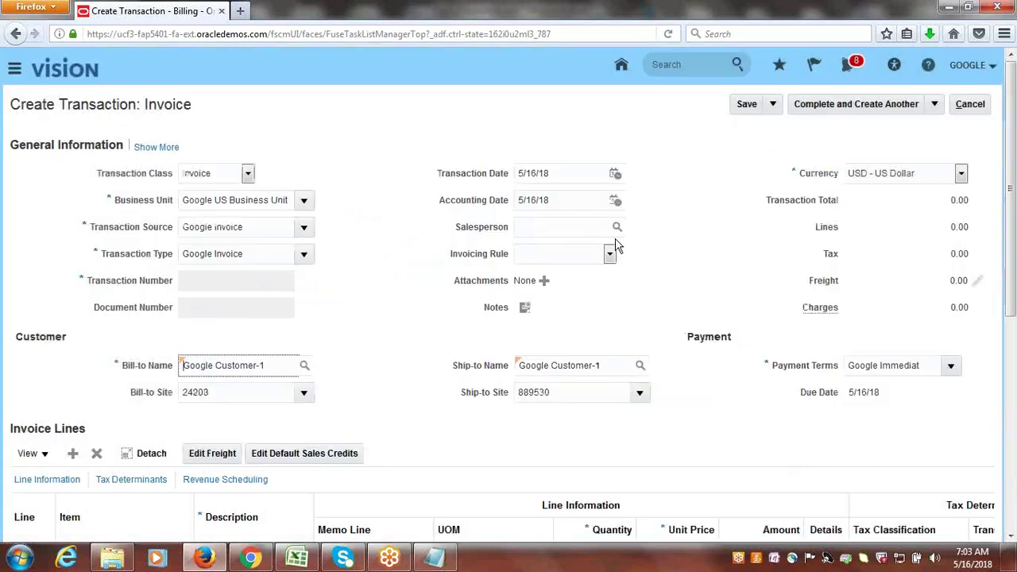
- Add invoice line 1: description Goods, quantity 1, unit price 5,000
scroll(1015, 382, "down", 1)
scroll(1016, 382, "down", 3)
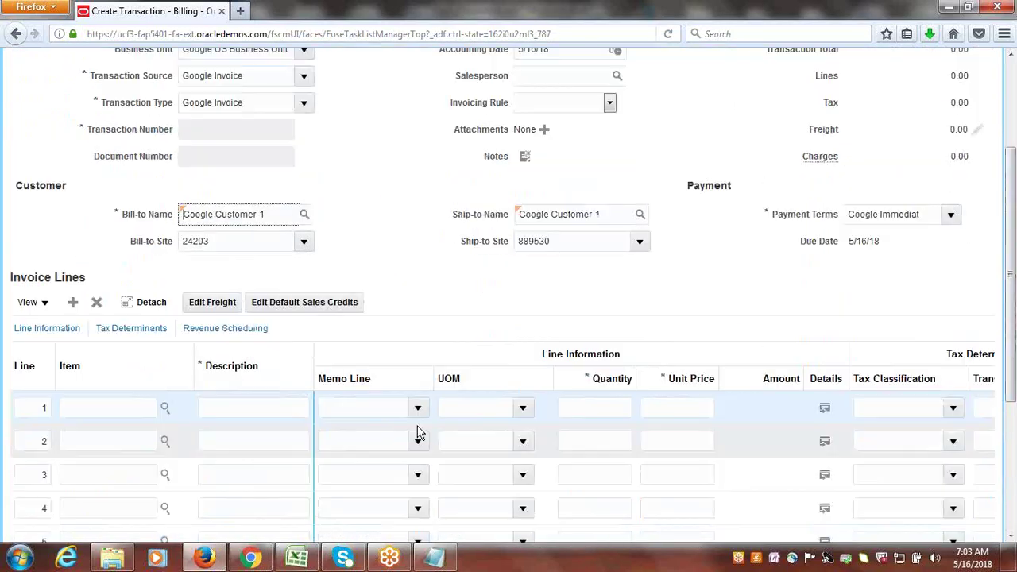
left_click(258, 407)
type("Google")
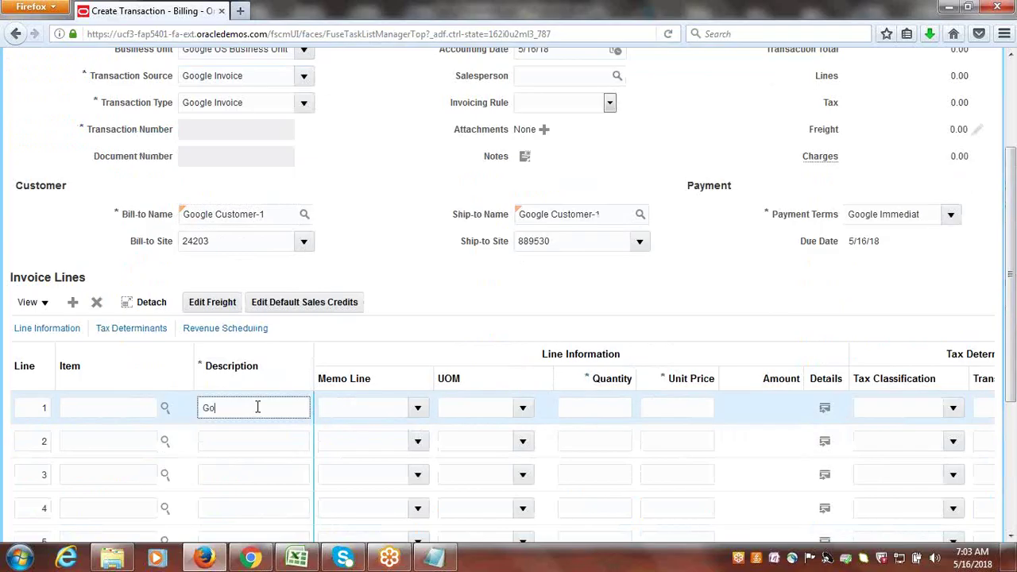
key("BackSpace")
key("BackSpace")
key("BackSpace")
key("BackSpace")
key("BackSpace")
key("BackSpace")
type("Goods")
key("Tab")
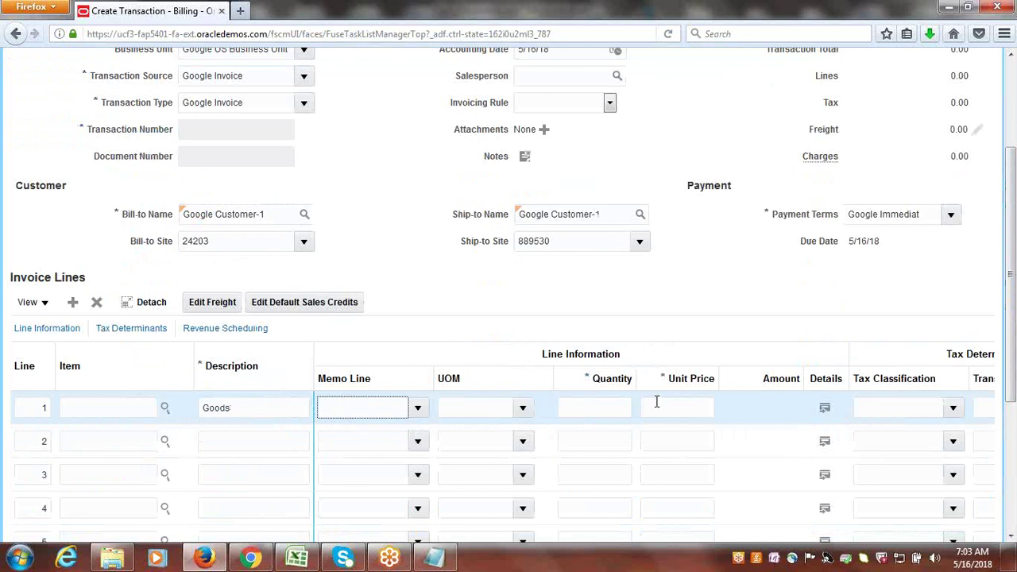
left_click(622, 408)
type("1")
left_click(699, 408)
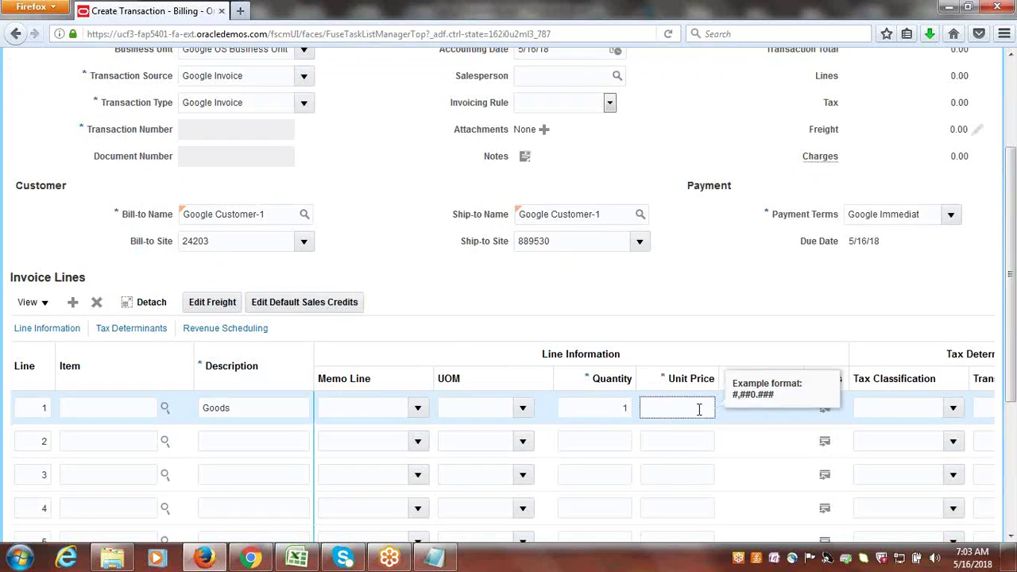
type("5,000")
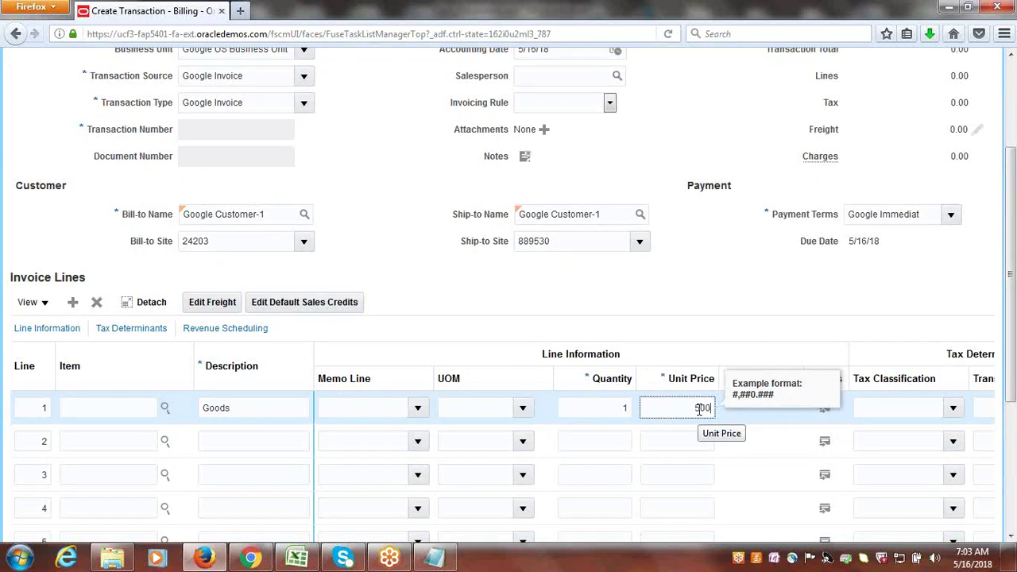
key("Tab")
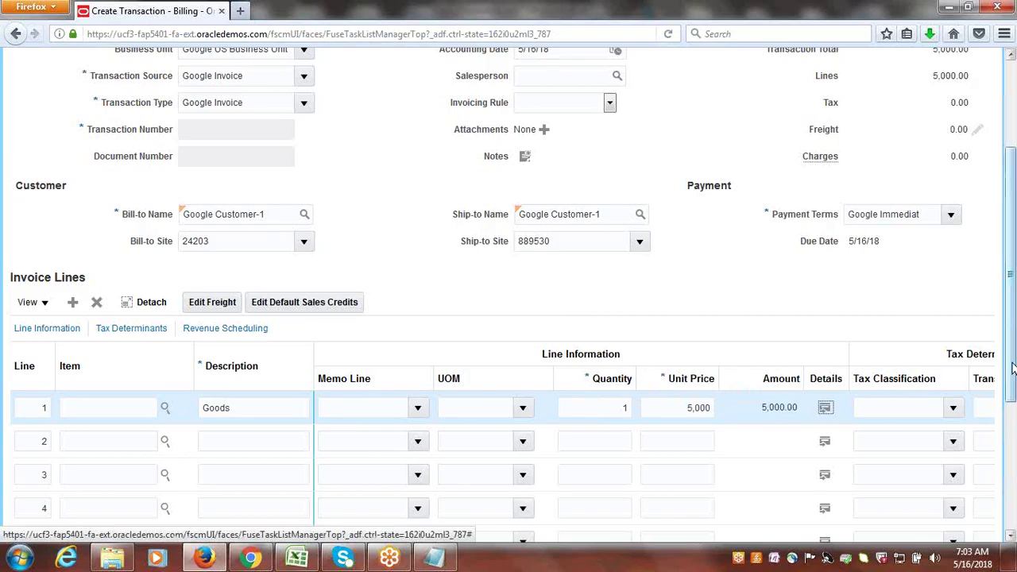
- Complete the invoice and open it for review
left_click_drag(1009, 338, 1009, 259)
left_click(935, 104)
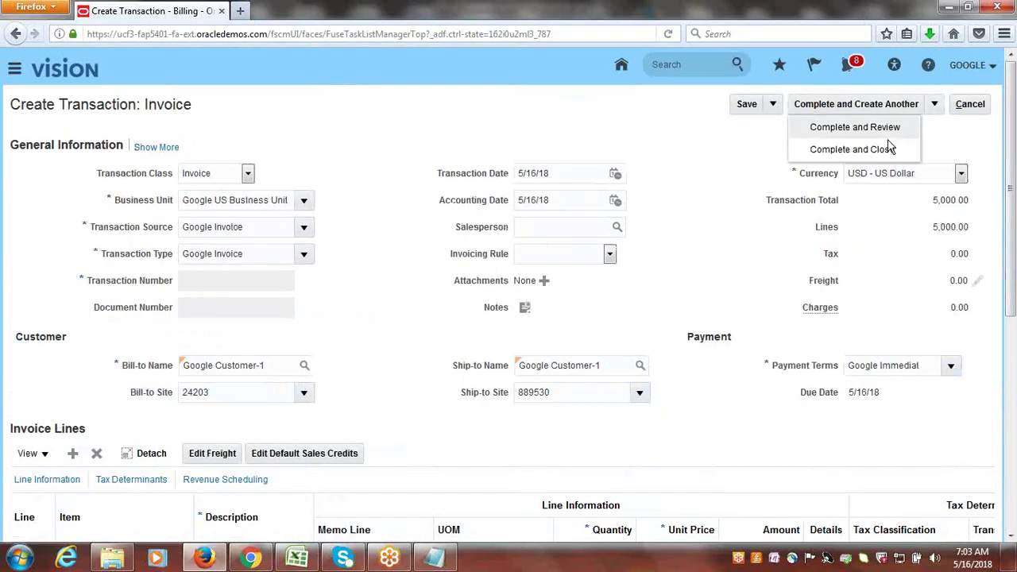
left_click(838, 127)
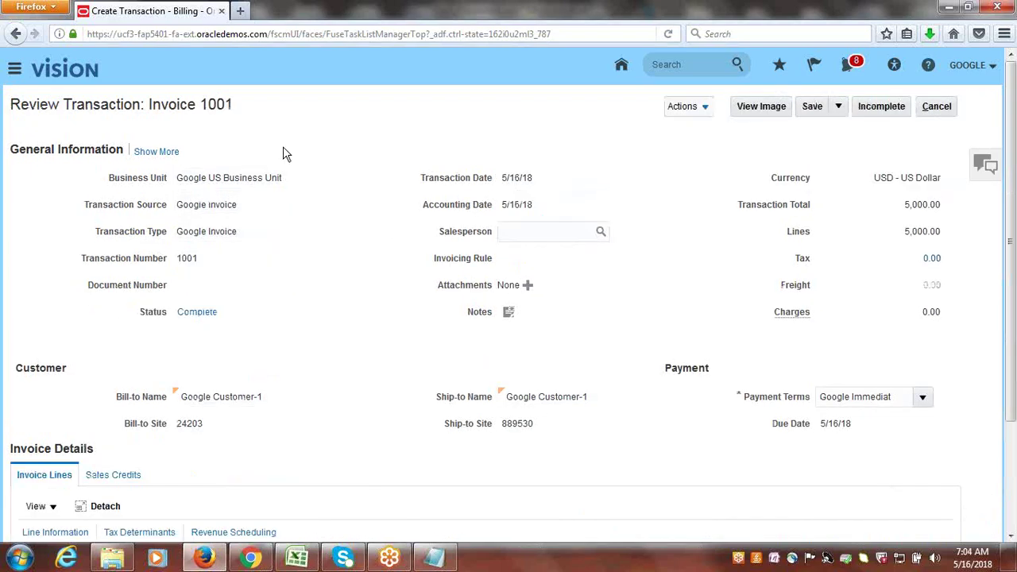
- Check that invoice 1001 shows status Complete, then cancel out of its review page
left_click_drag(203, 106, 270, 114)
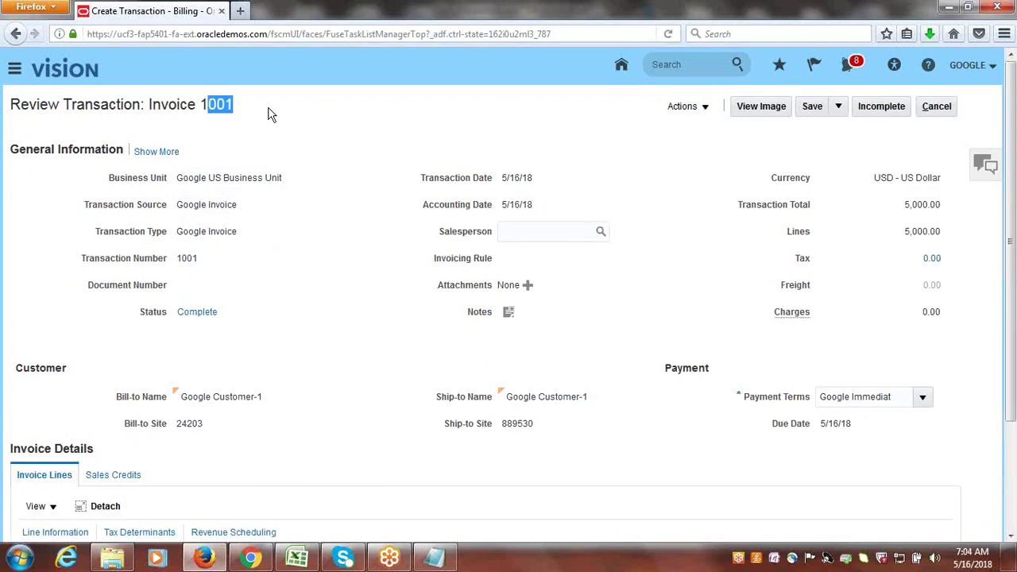
left_click(269, 115)
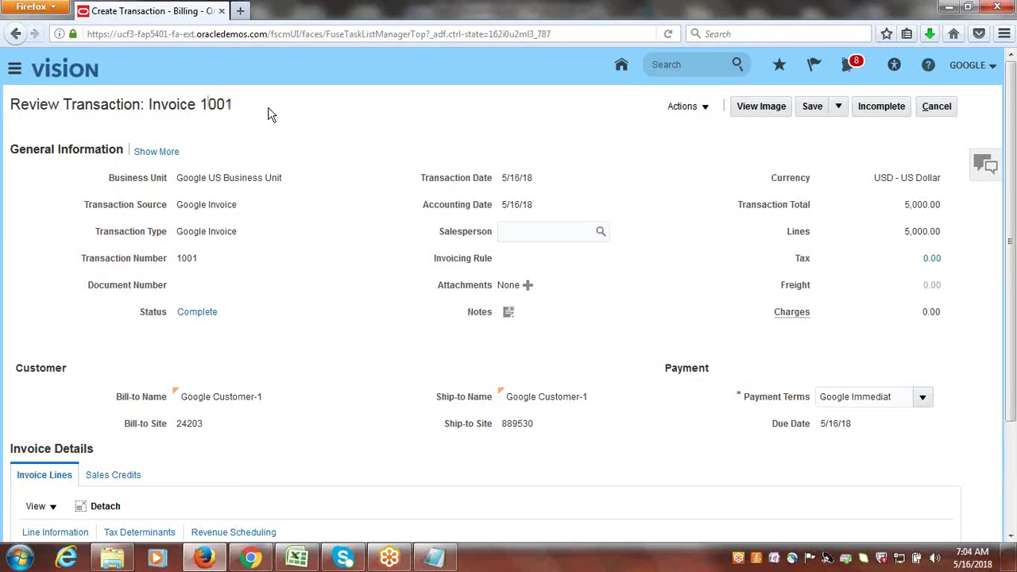
left_click(939, 111)
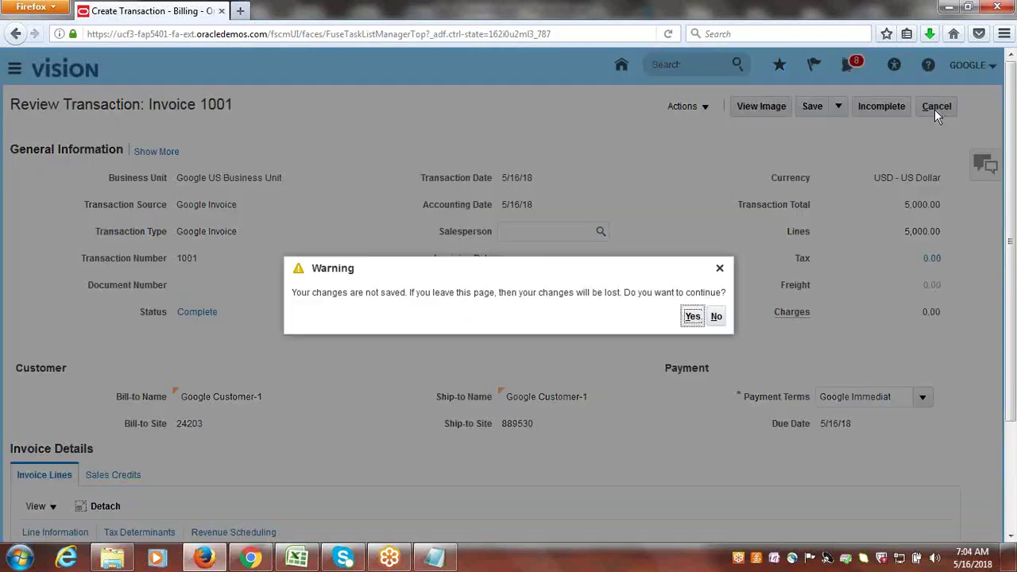
- Confirm leaving the review page and start a new receipt from Accounts Receivable tasks
left_click(694, 317)
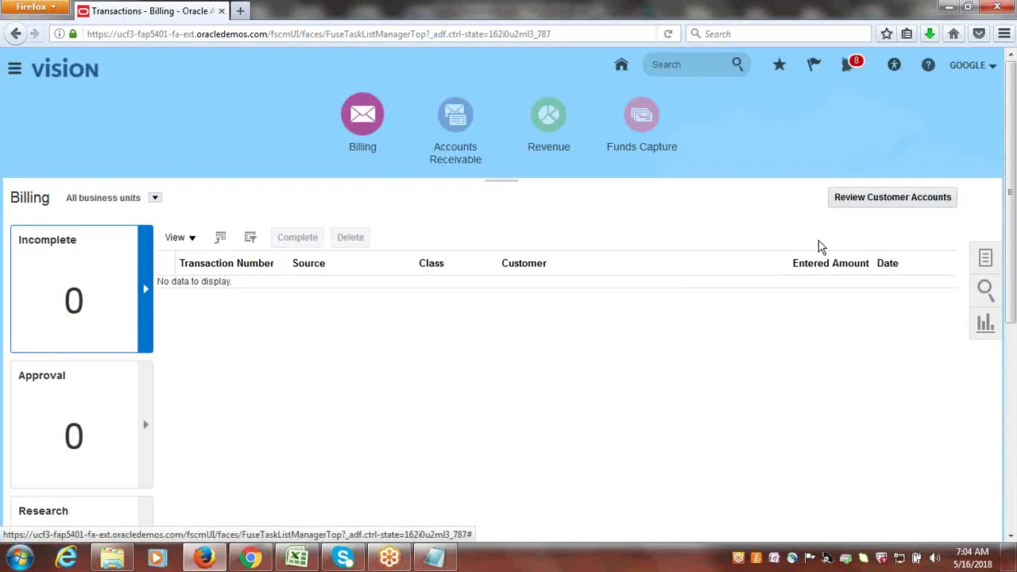
left_click(458, 119)
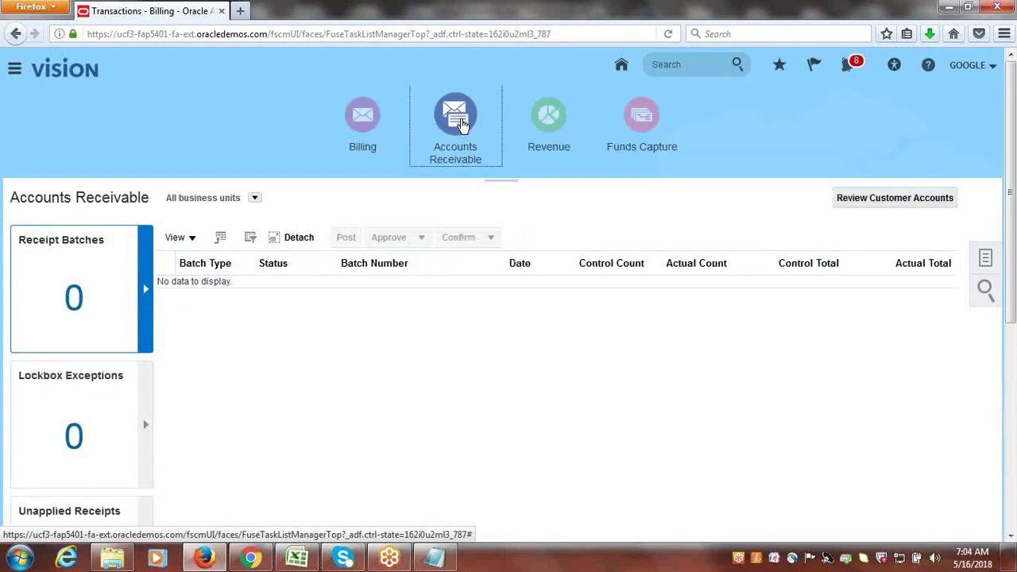
left_click(985, 261)
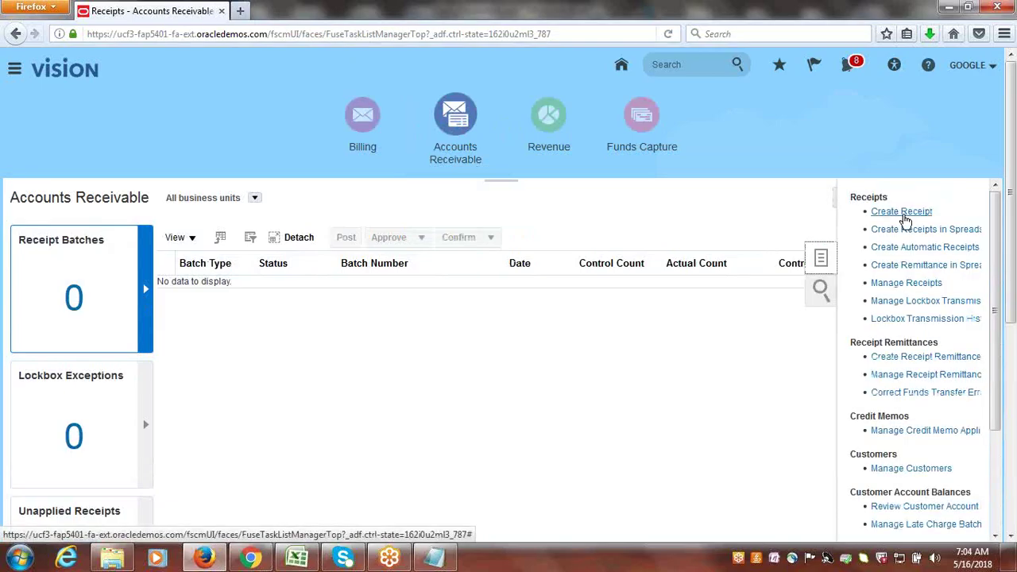
left_click(903, 212)
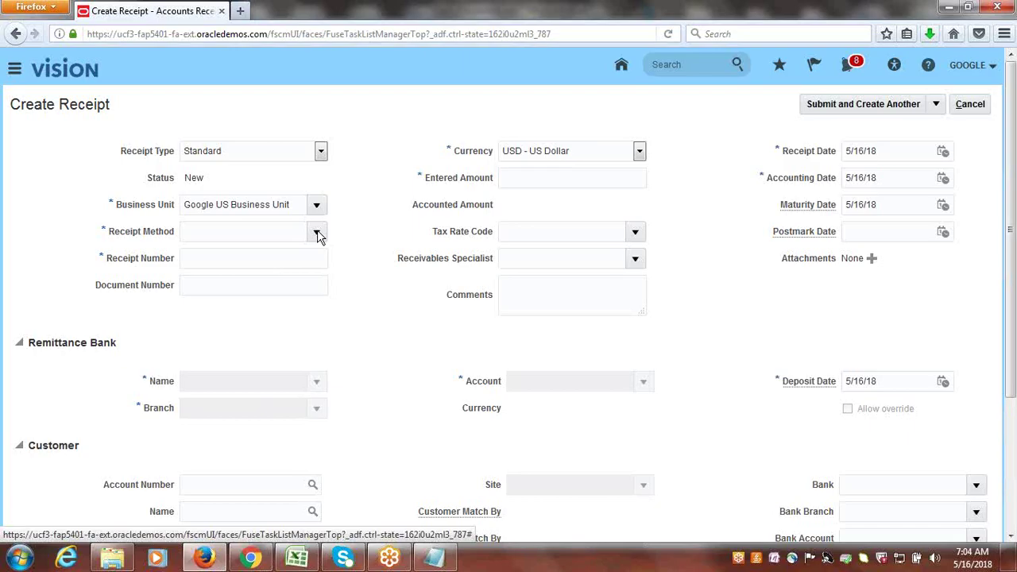
- Set receipt method Google Check, receipt number R123 and amount 5,000
left_click(317, 231)
left_click(270, 258)
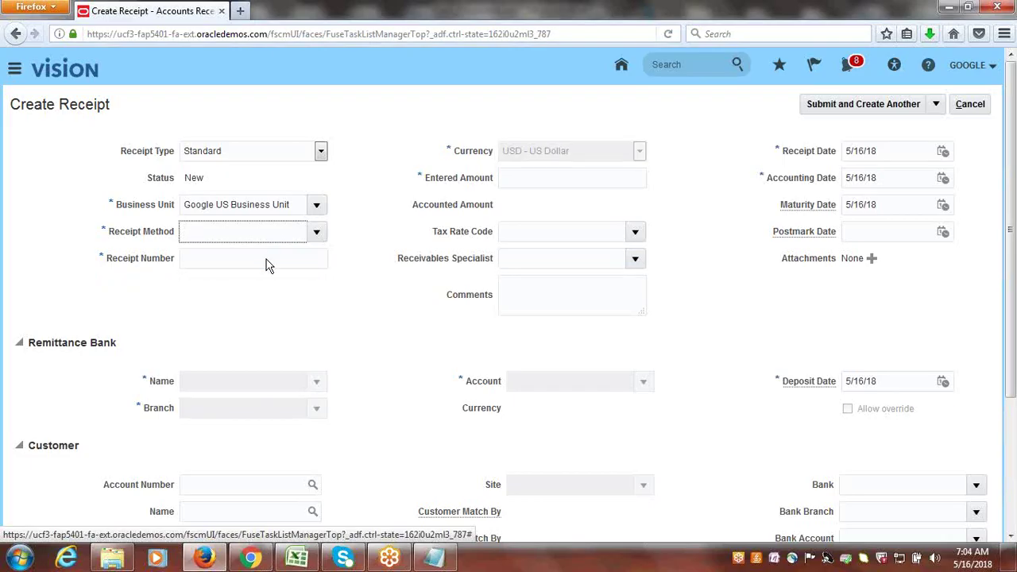
left_click(320, 231)
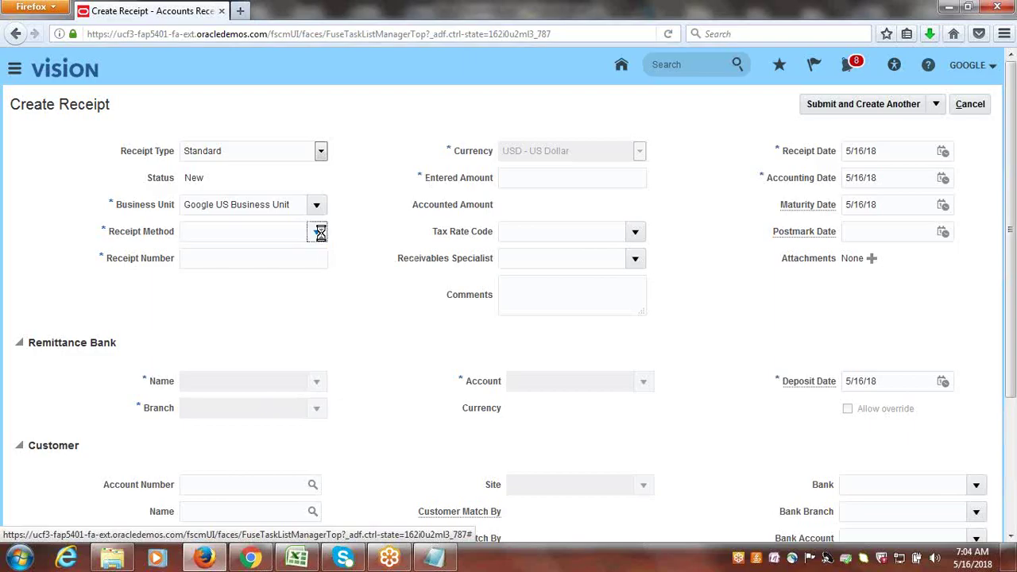
left_click(226, 255)
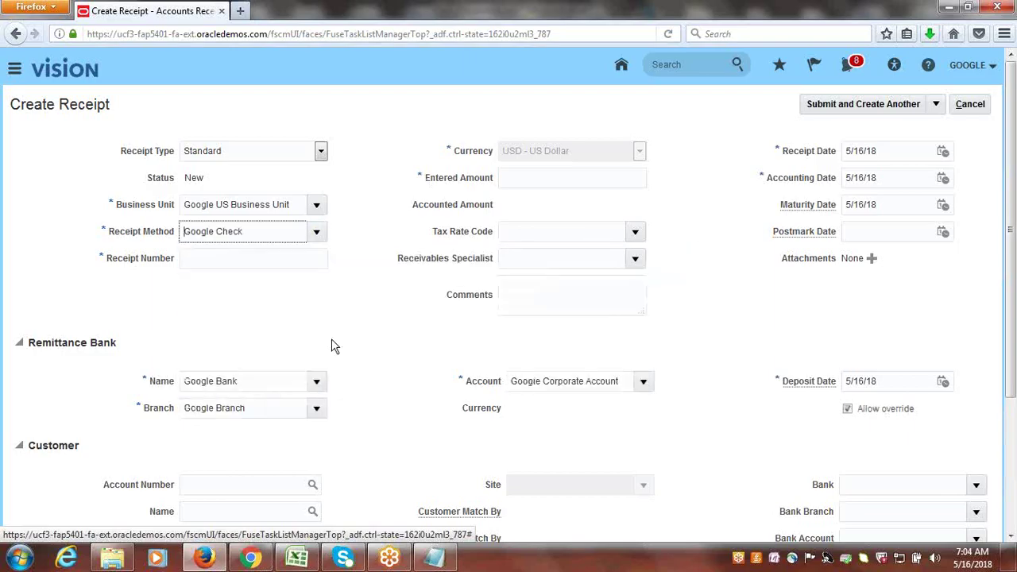
left_click(197, 257)
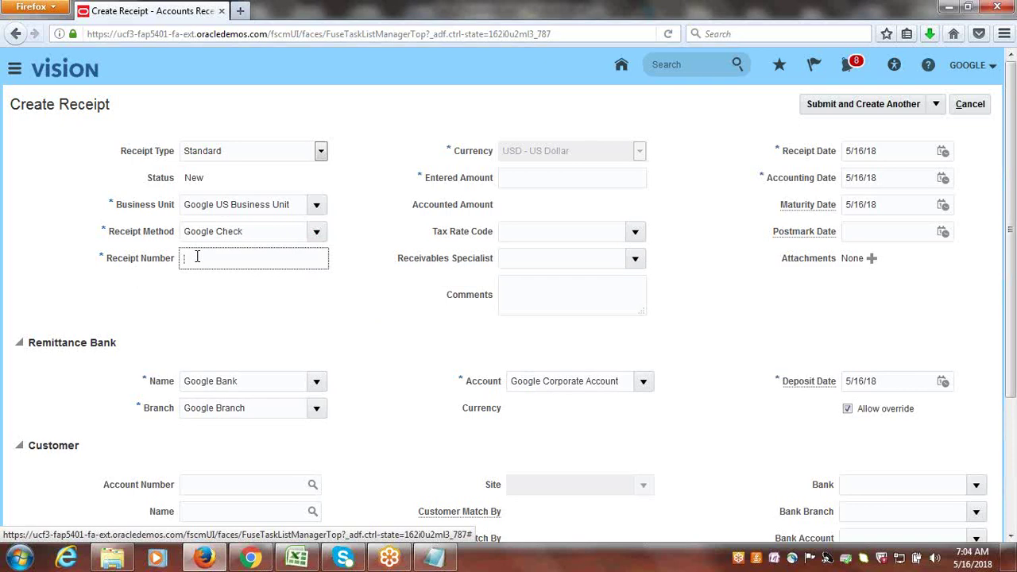
type("R123")
key("Tab")
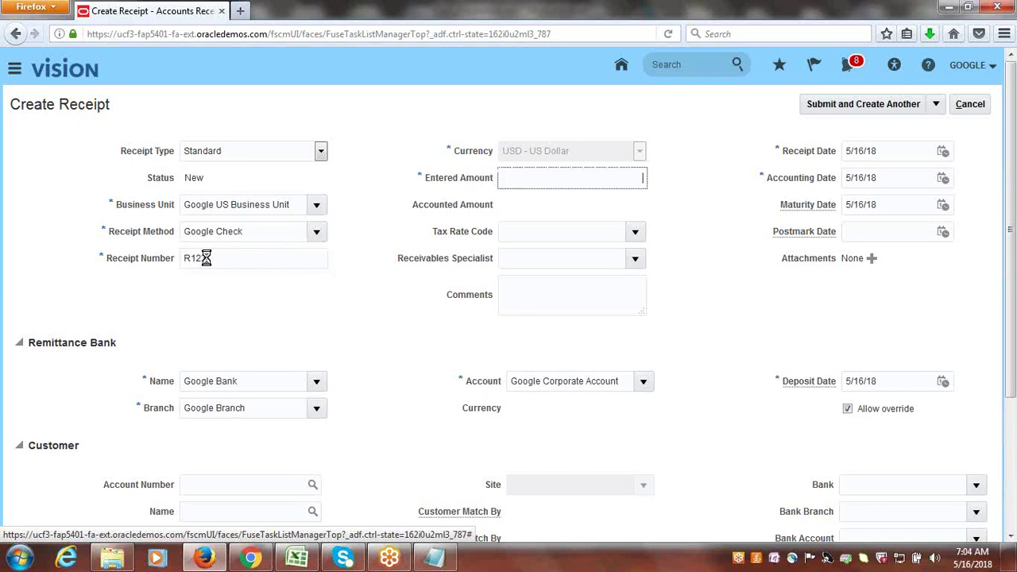
type("5")
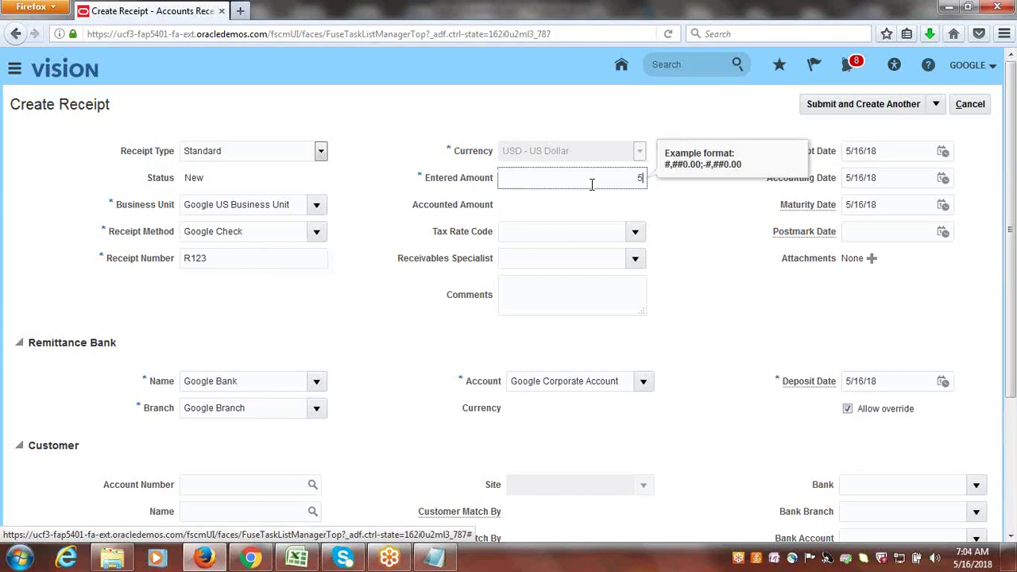
type(",000")
key("Tab")
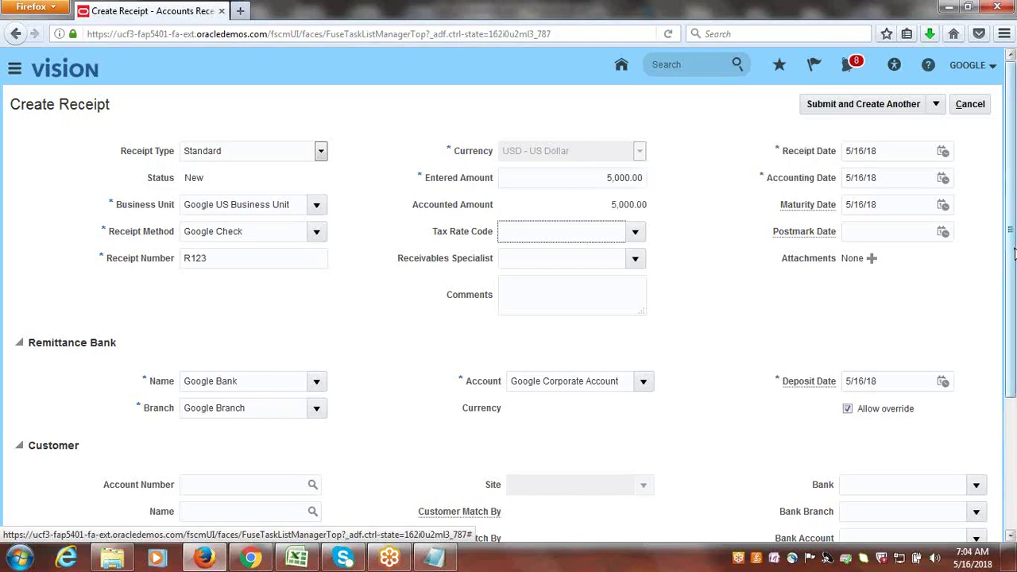
left_click_drag(1008, 278, 1013, 341)
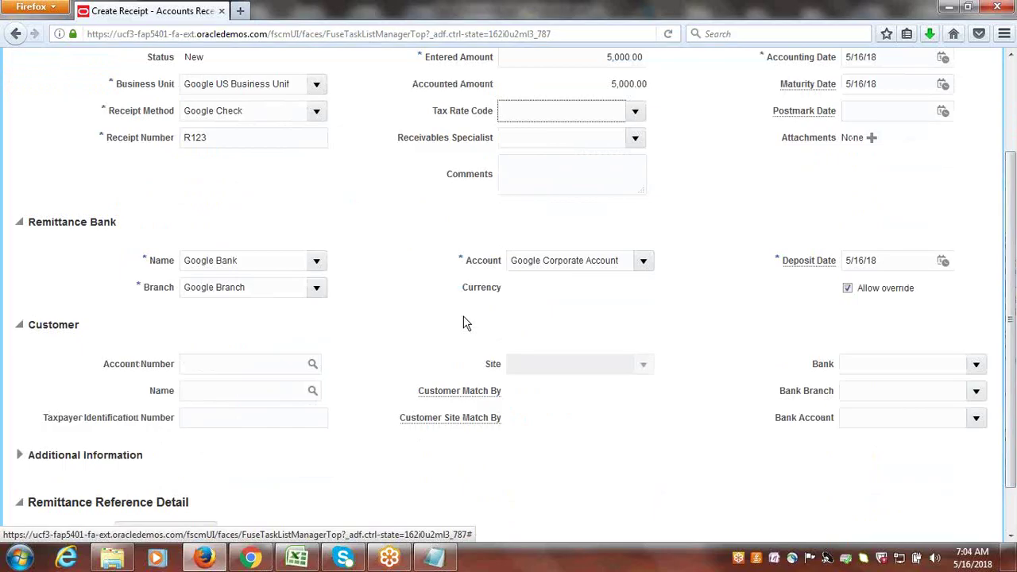
- Set customer Google Corporation with site 27203 and submit receipt R123
left_click(312, 395)
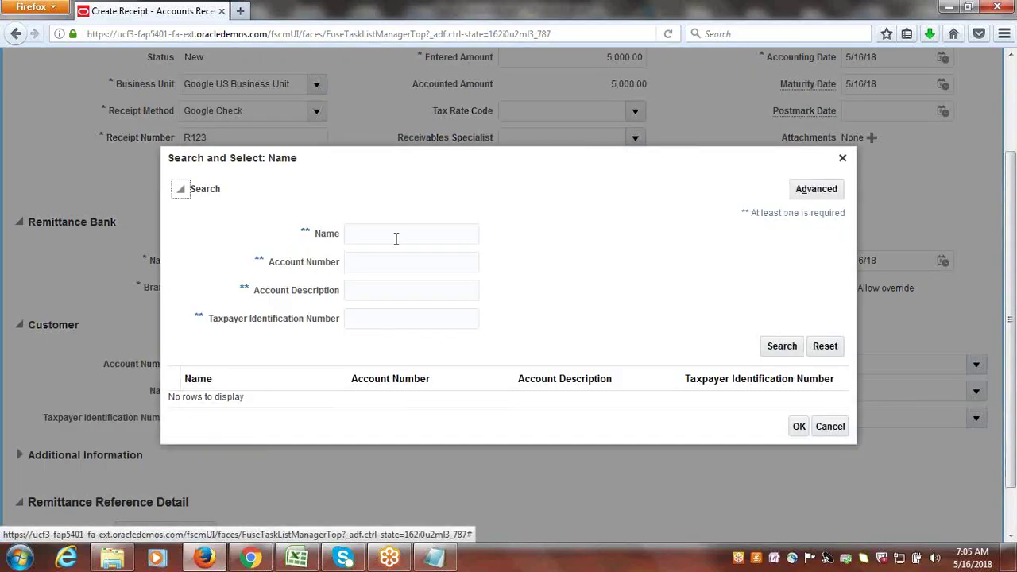
left_click(395, 236)
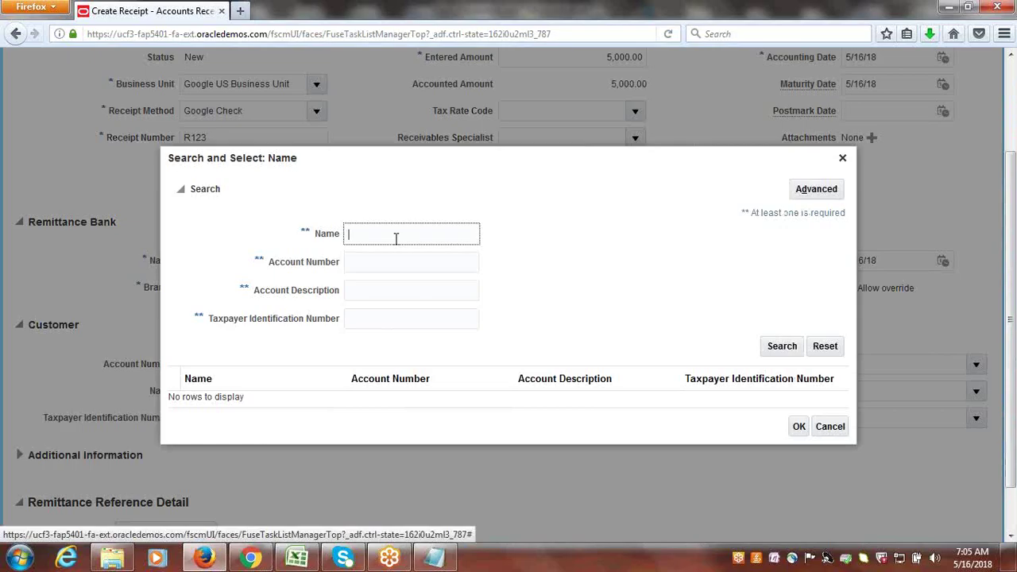
type("Google Cor")
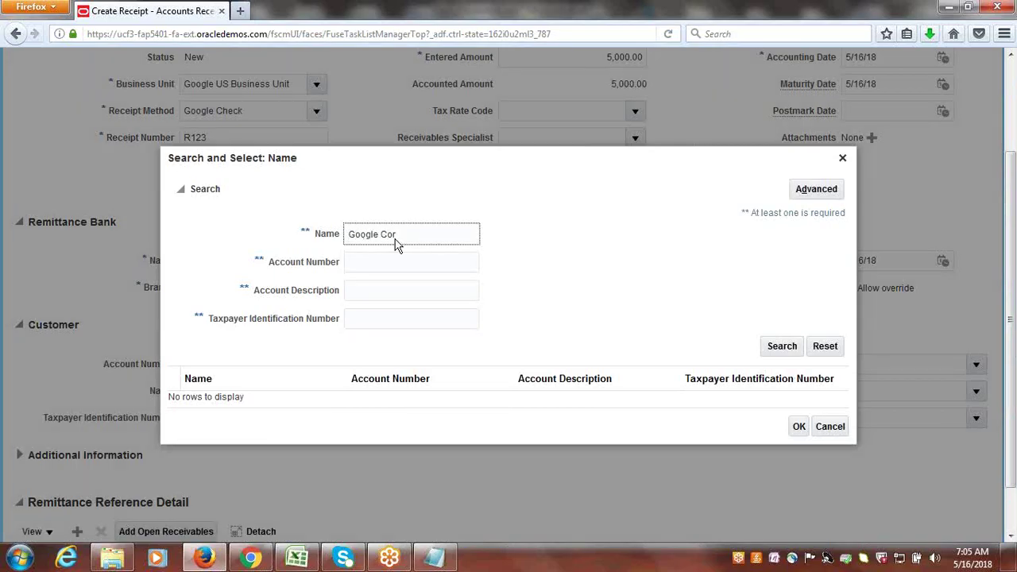
key("Return")
left_click(267, 407)
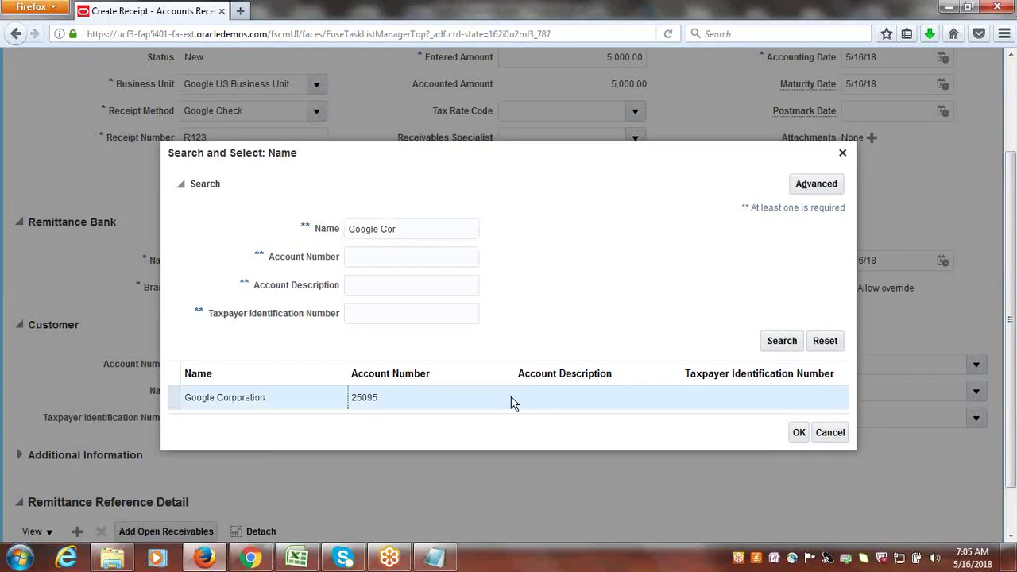
left_click(798, 433)
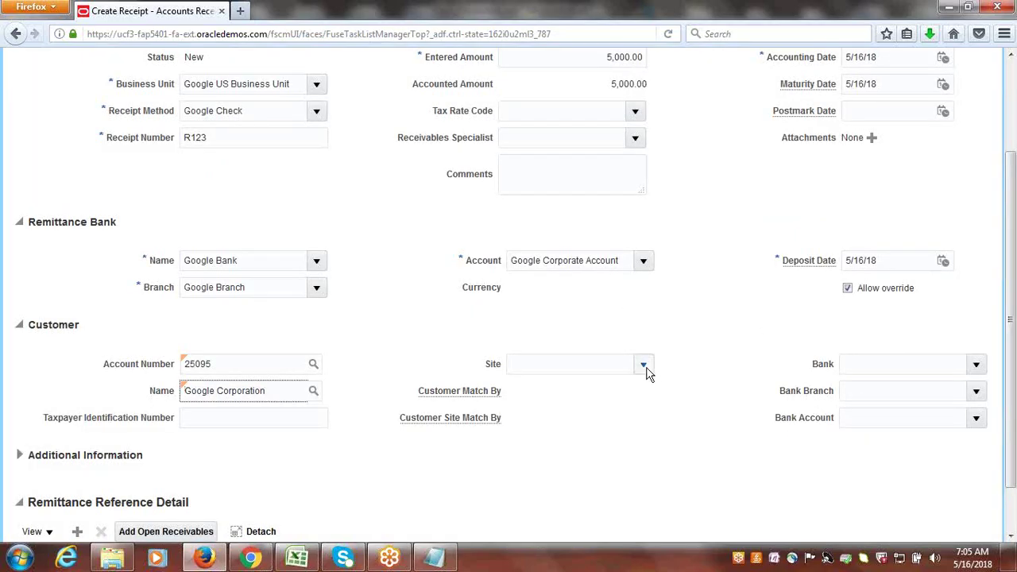
left_click(643, 365)
left_click(602, 387)
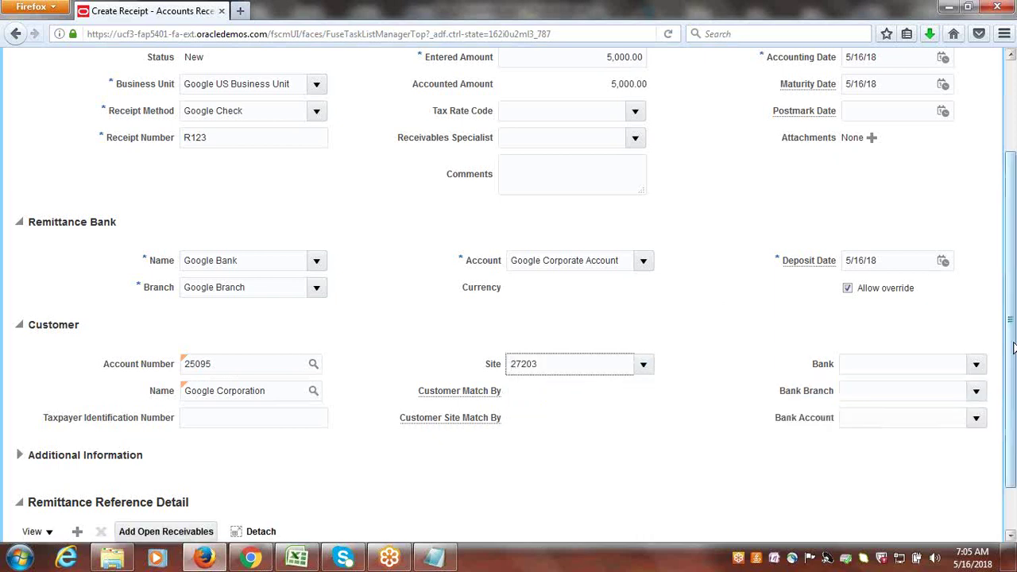
left_click_drag(1012, 347, 1013, 250)
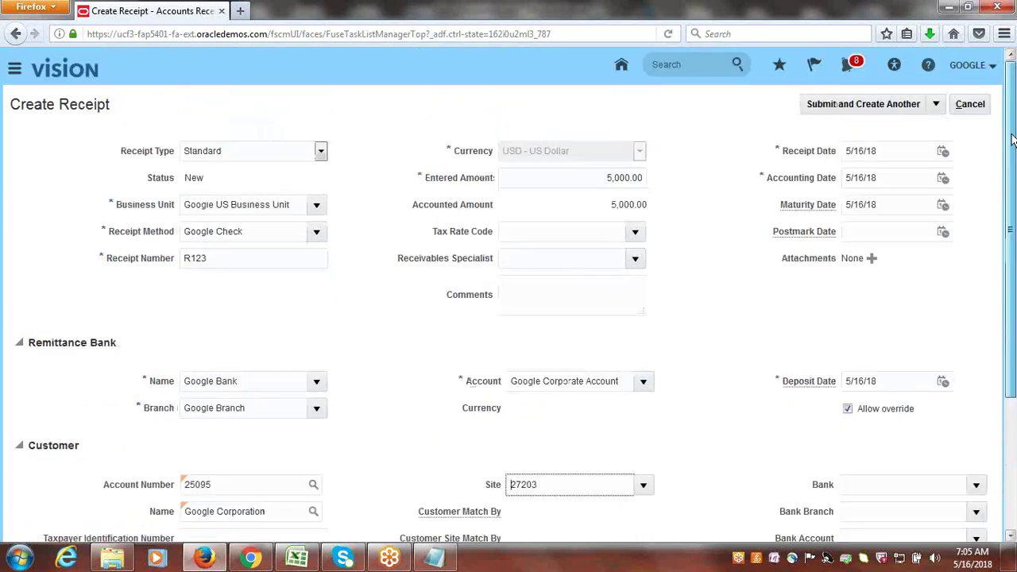
left_click(938, 109)
left_click(864, 153)
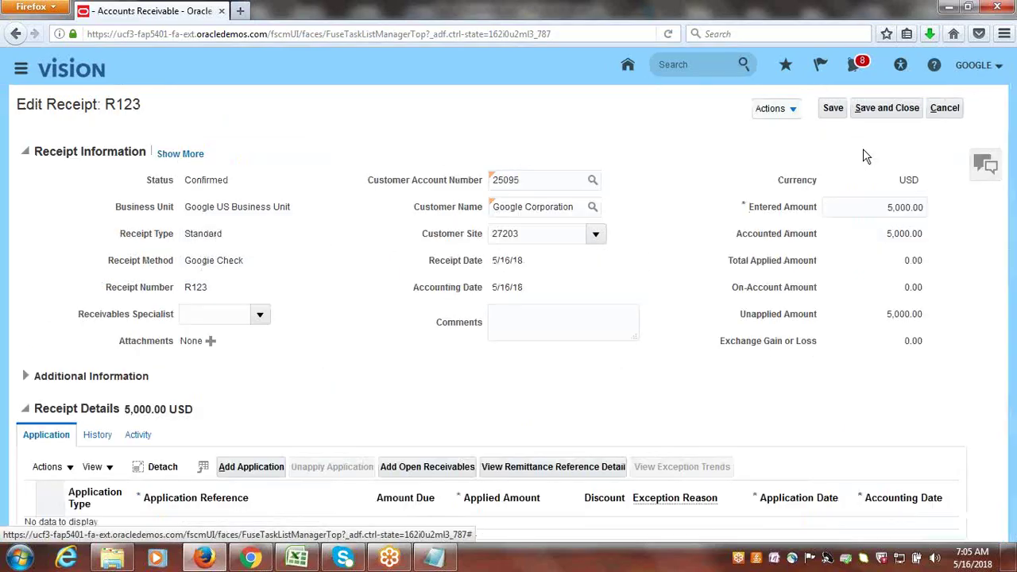
- Search open receivables for transaction customer Google Customer-1, listing invoices 1001, 4 and 5
left_click(429, 470)
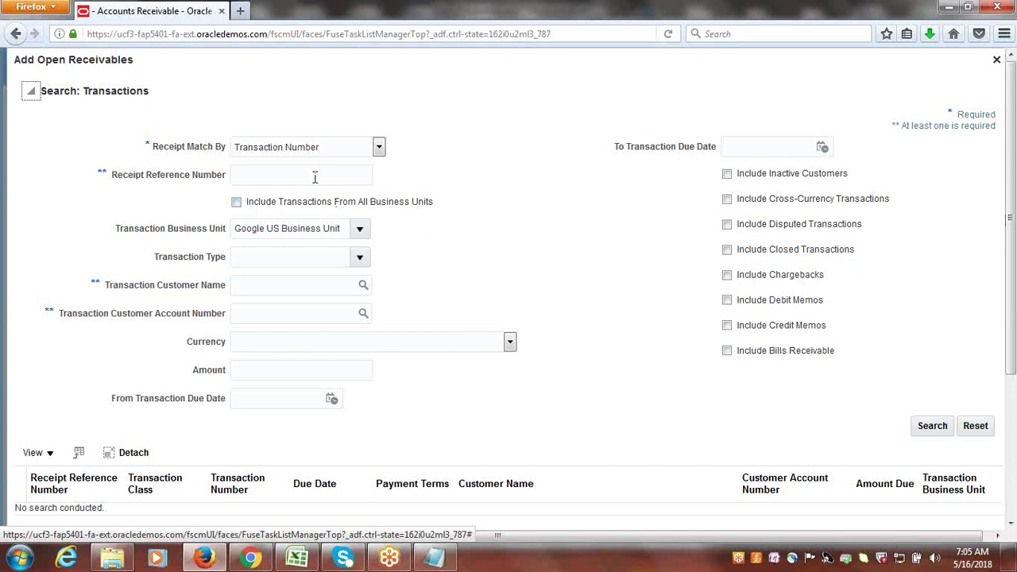
left_click(363, 286)
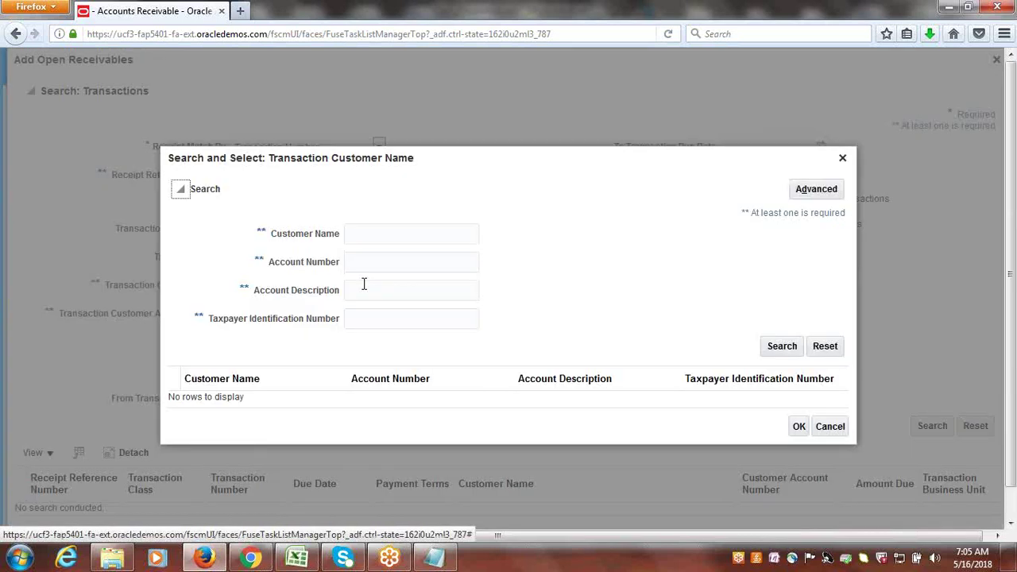
left_click(374, 236)
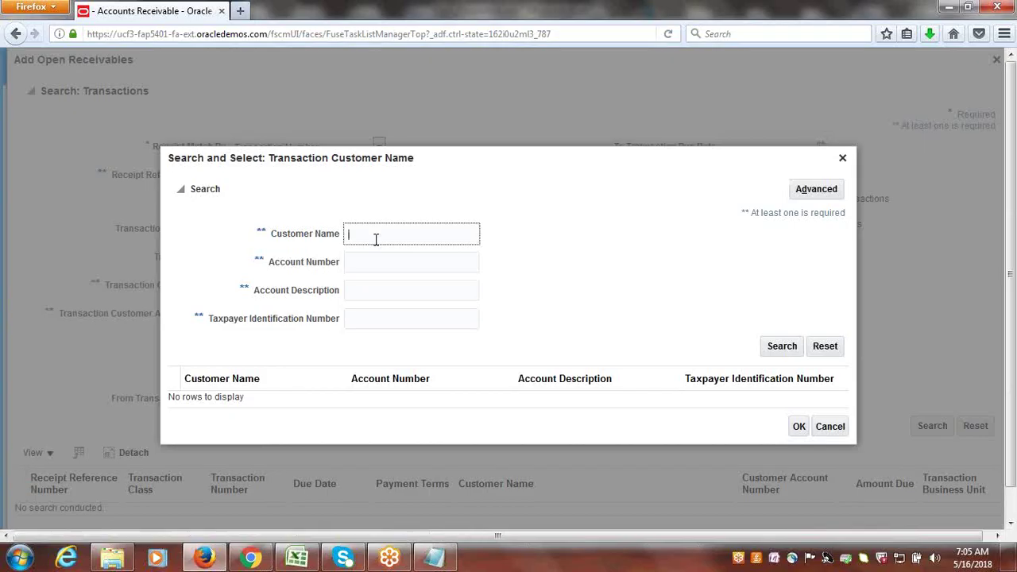
type("Google Customer-1")
left_click(782, 348)
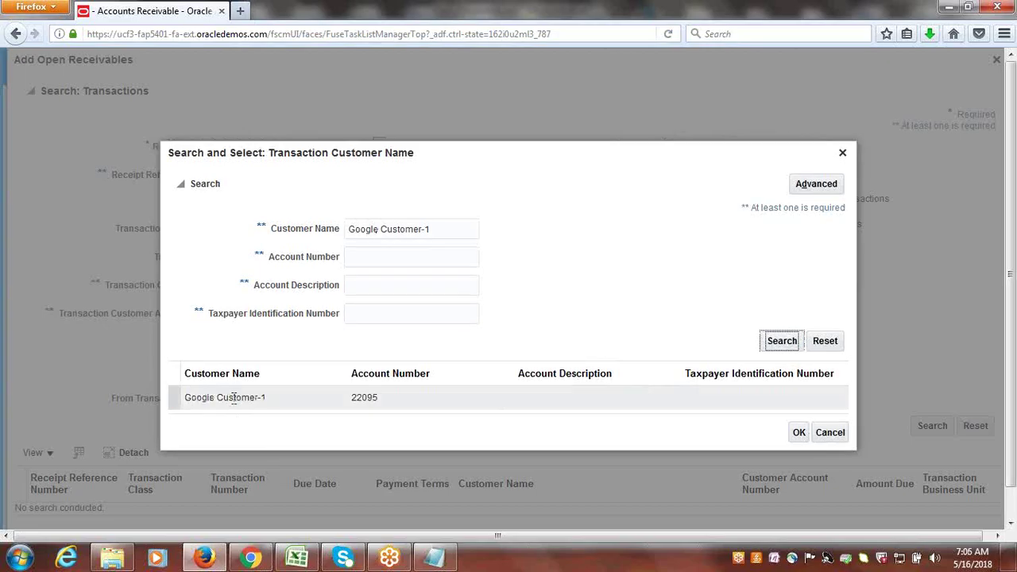
left_click(235, 398)
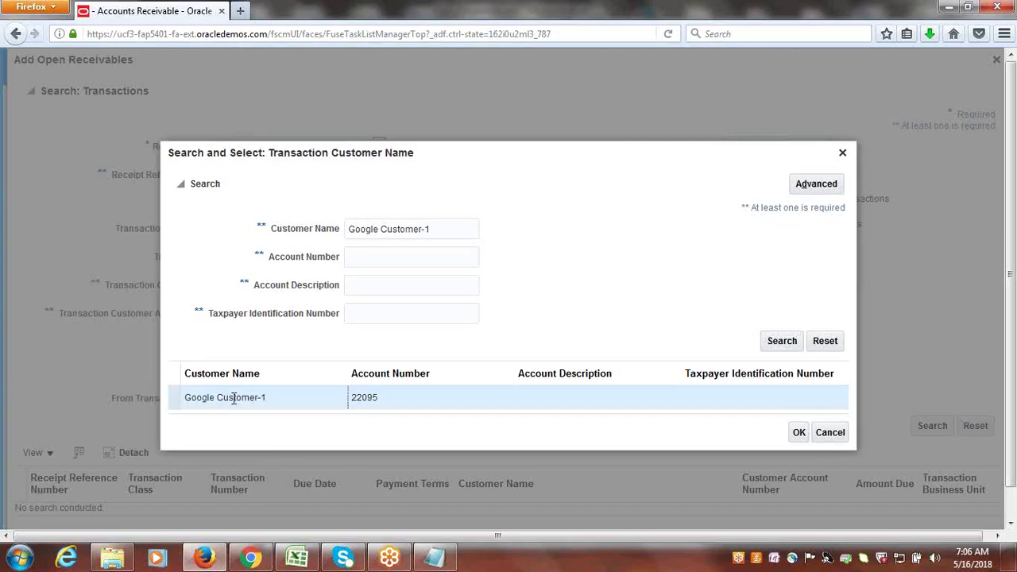
left_click(798, 432)
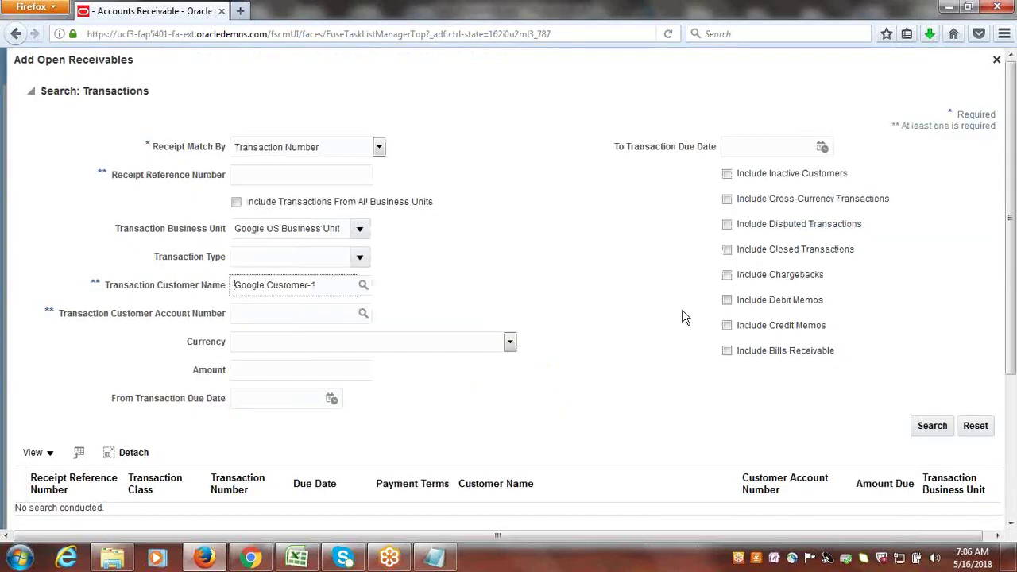
scroll(1011, 331, "down", 2)
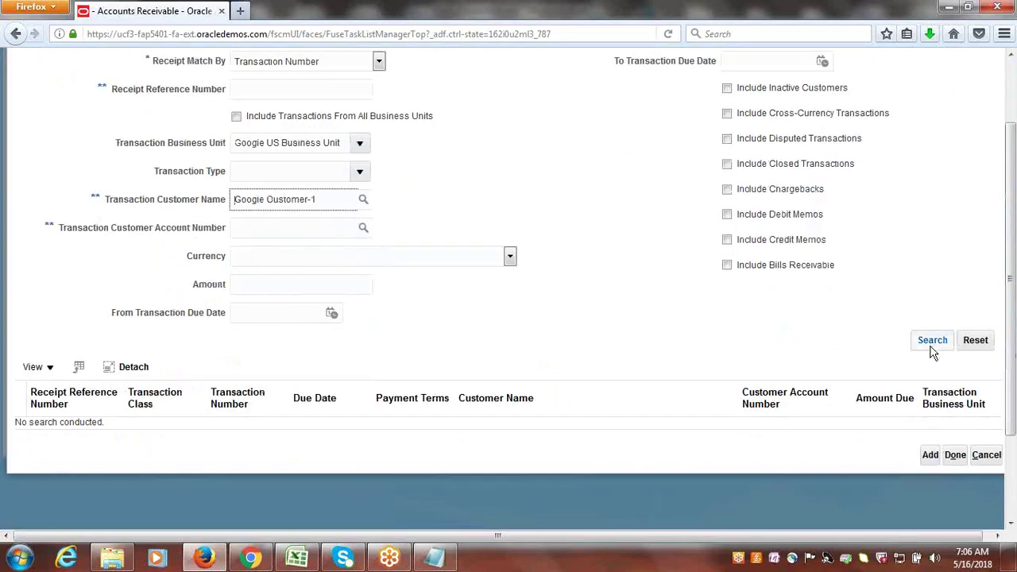
left_click(933, 349)
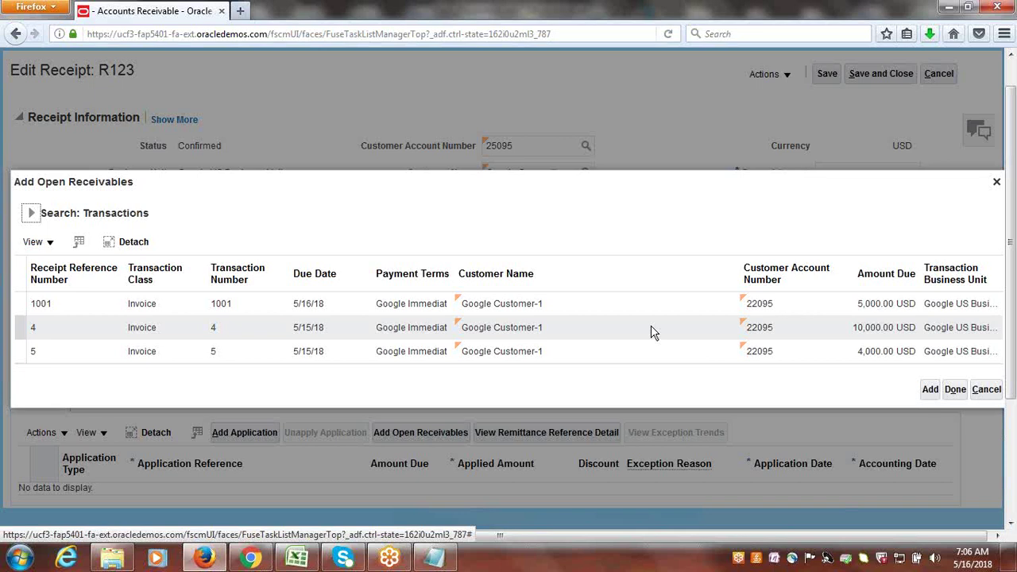
- Add invoice 1001 to receipt R123 for the full 5,000 USD, then save and close
scroll(546, 303, "up", 2)
left_click_drag(547, 267, 599, 254)
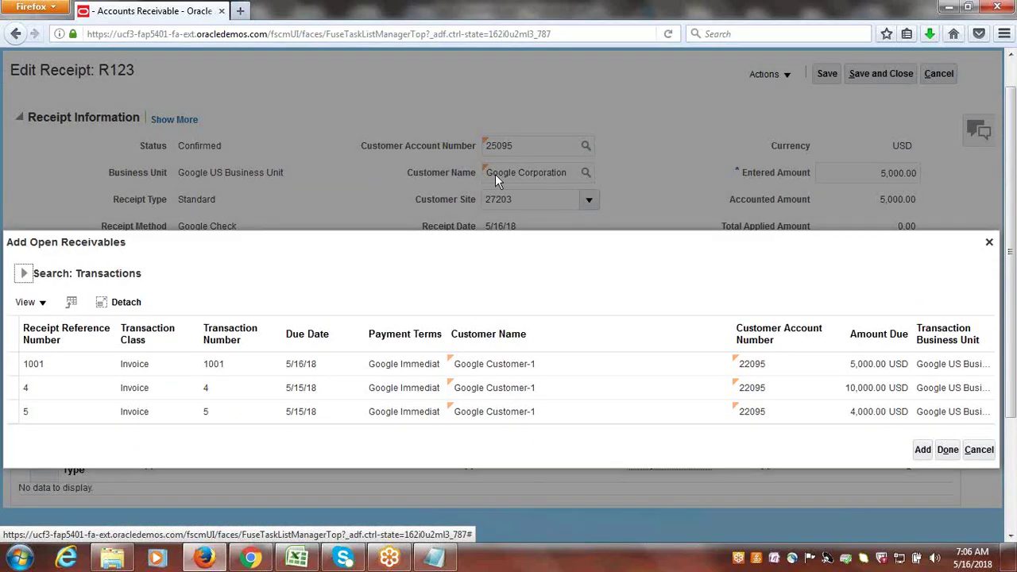
left_click(23, 274)
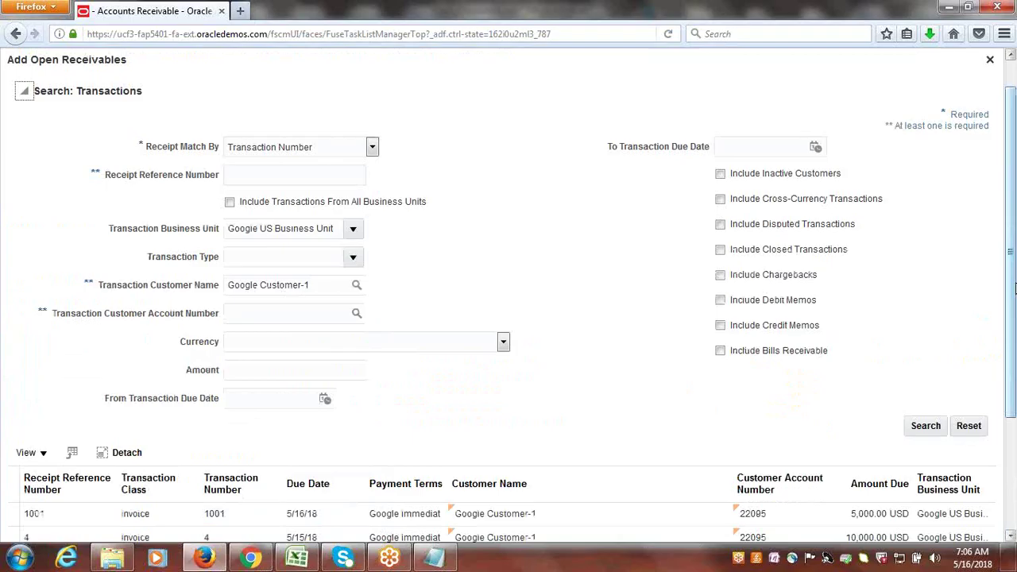
left_click_drag(1011, 284, 1014, 433)
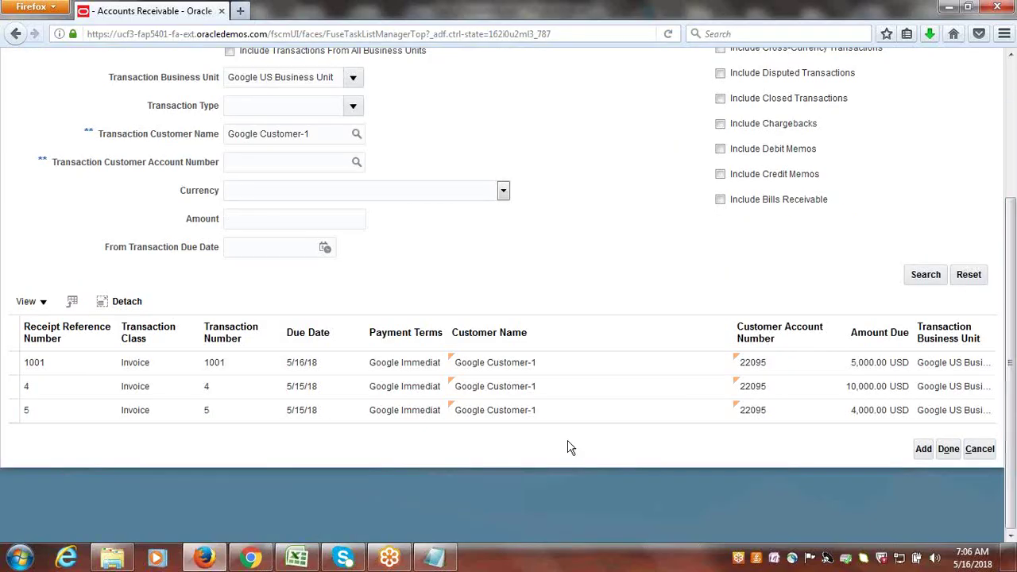
left_click(32, 362)
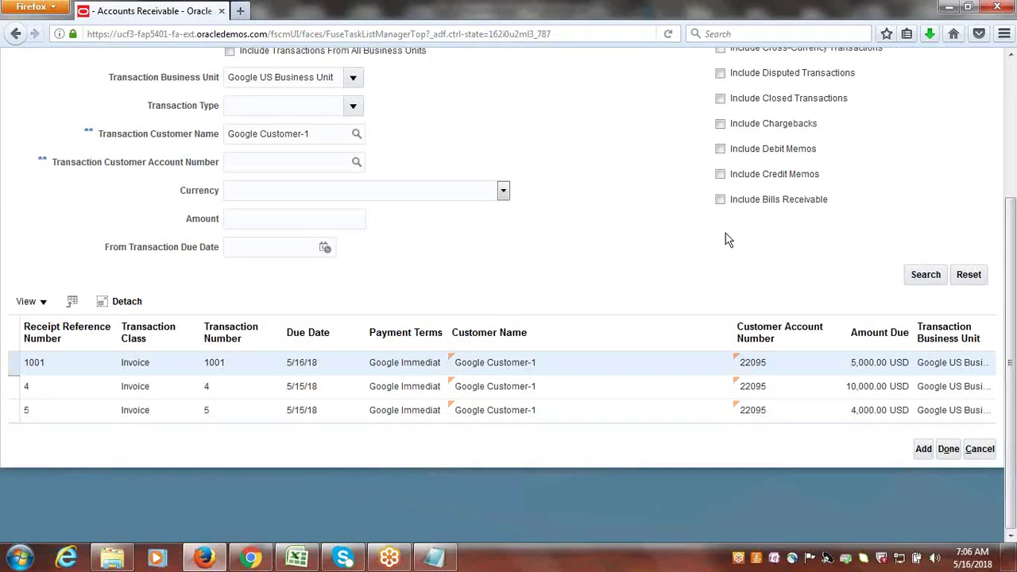
left_click(923, 448)
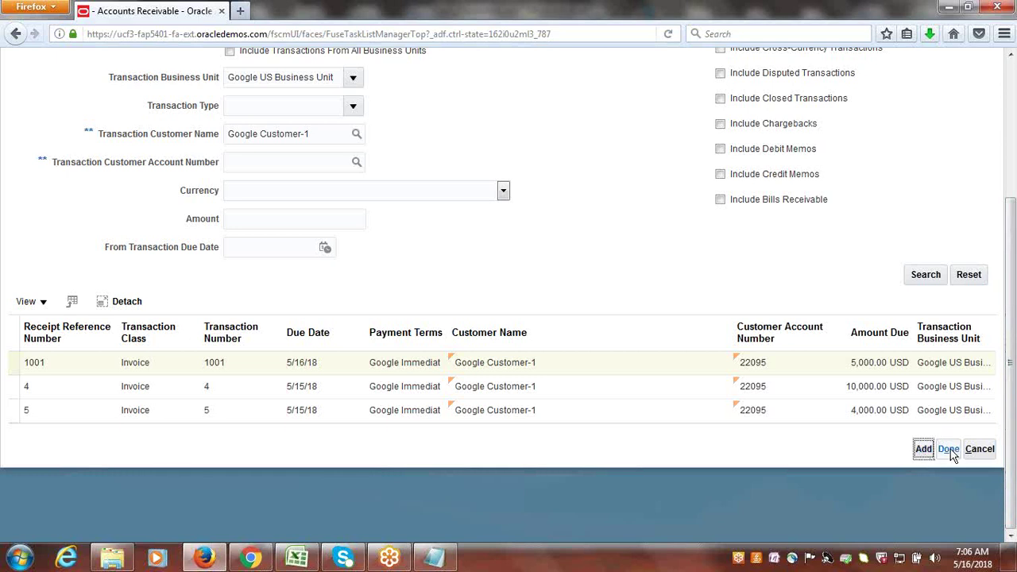
left_click(950, 450)
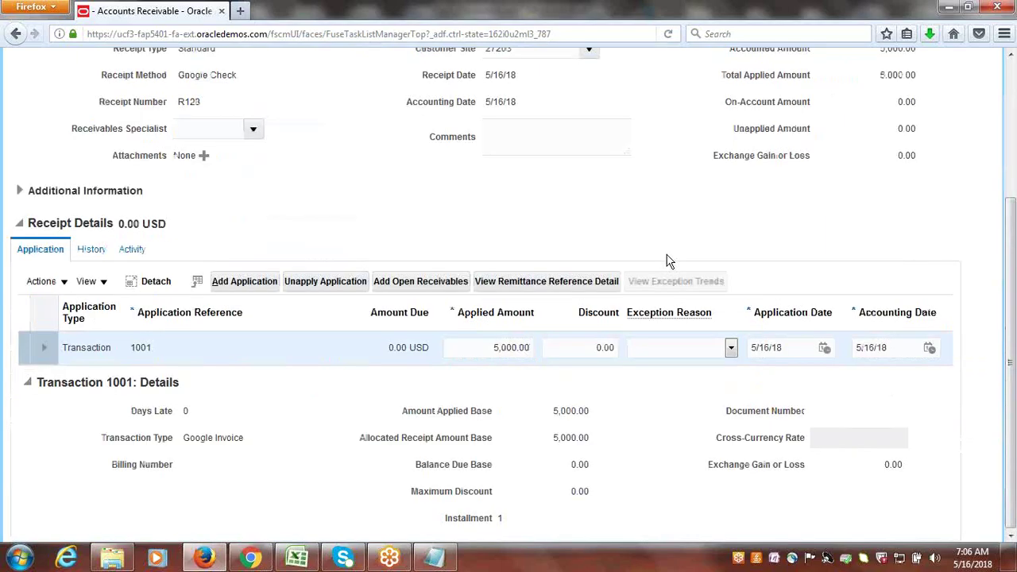
left_click_drag(1010, 349, 1011, 294)
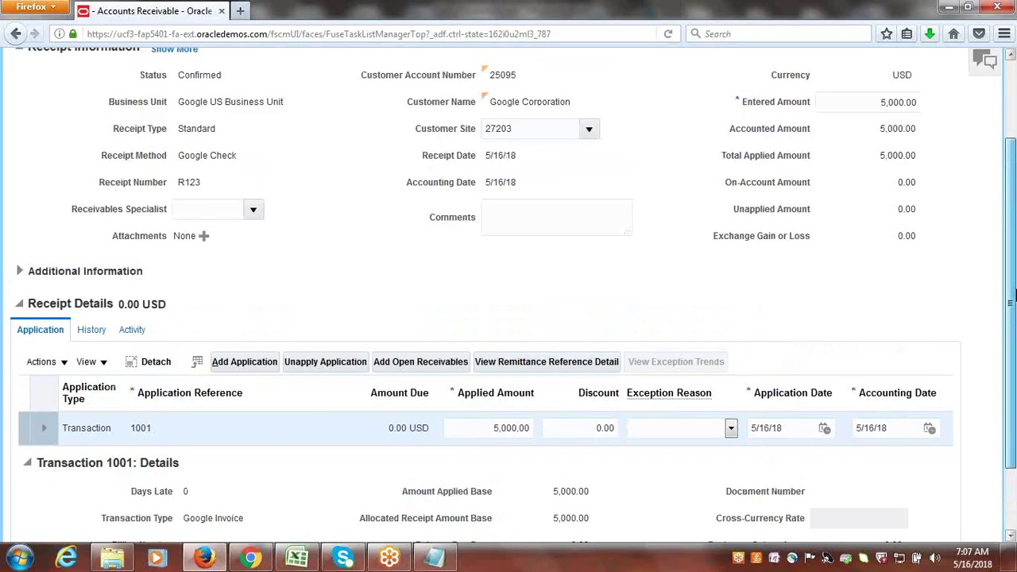
scroll(1011, 294, "up", 2)
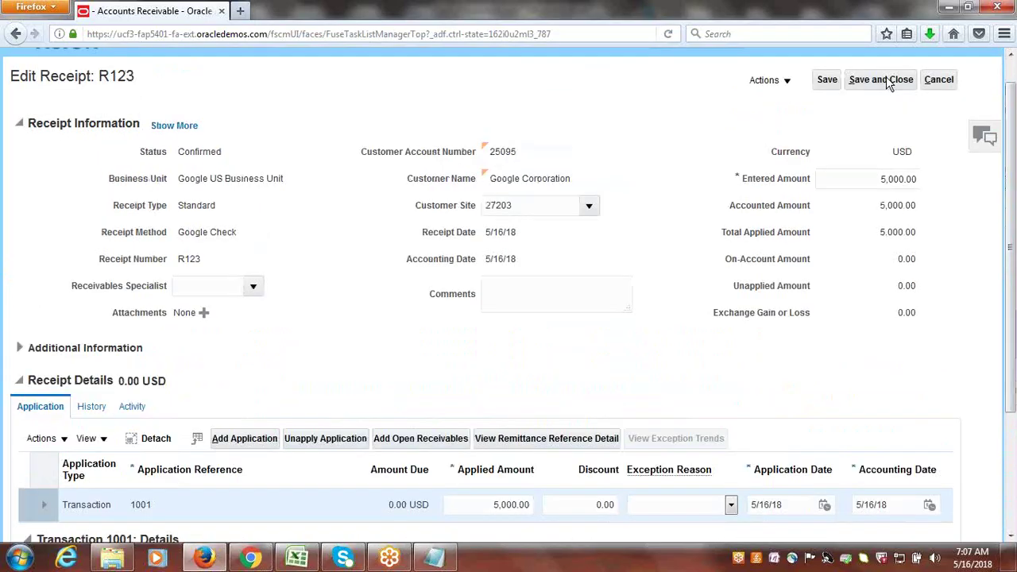
left_click(887, 79)
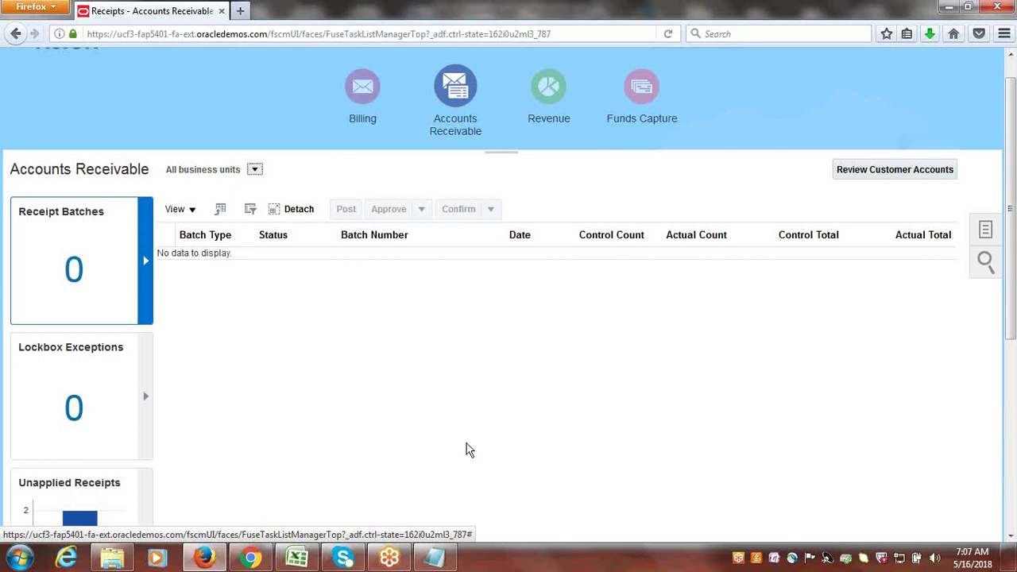
- In the Class_Discussions workbook, mark cells B77 and B78 as Done
left_click(306, 558)
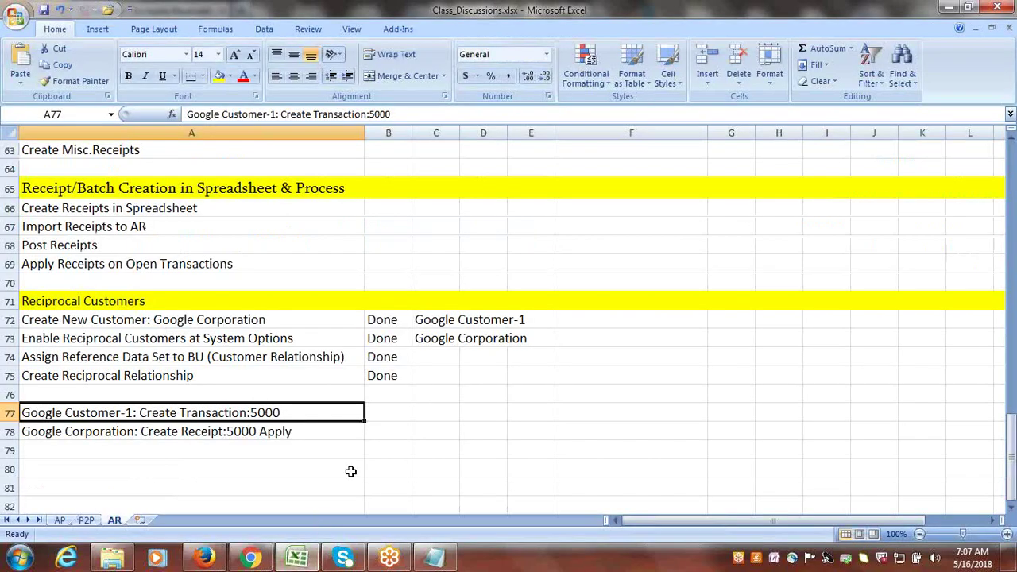
key("Tab")
type("d")
key("BackSpace")
type("Done")
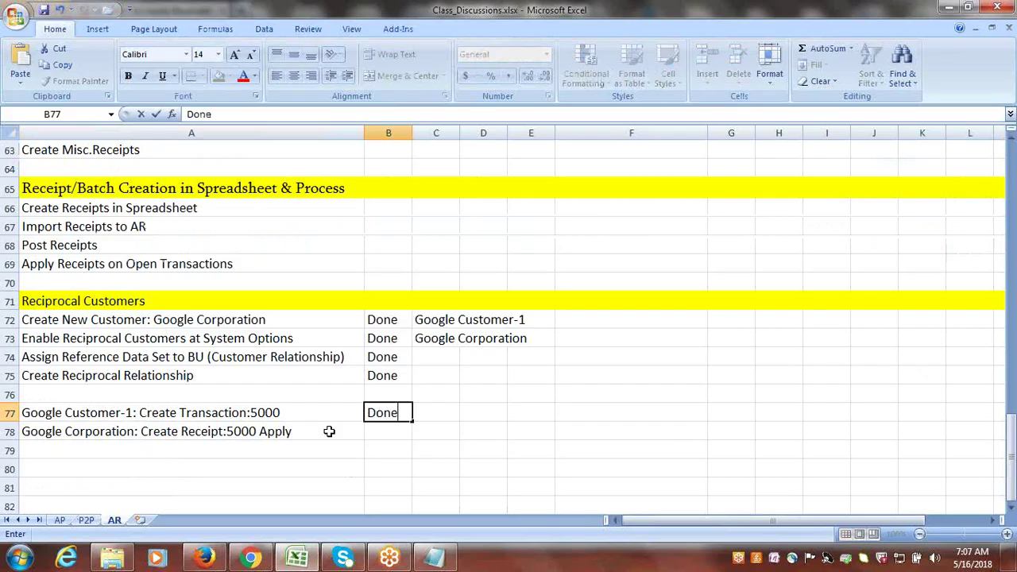
key("Return")
key("Tab")
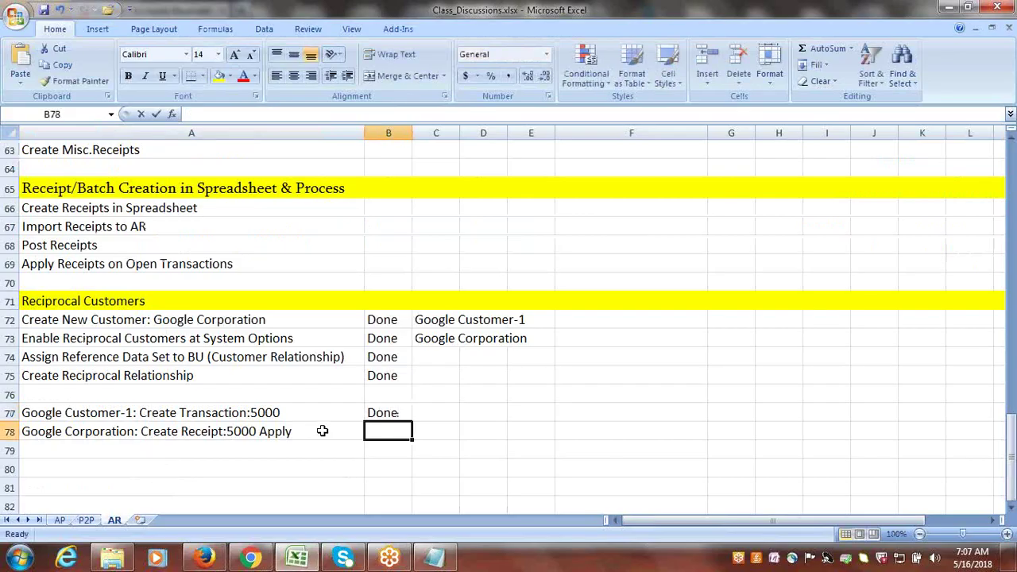
type("Done")
key("Tab")
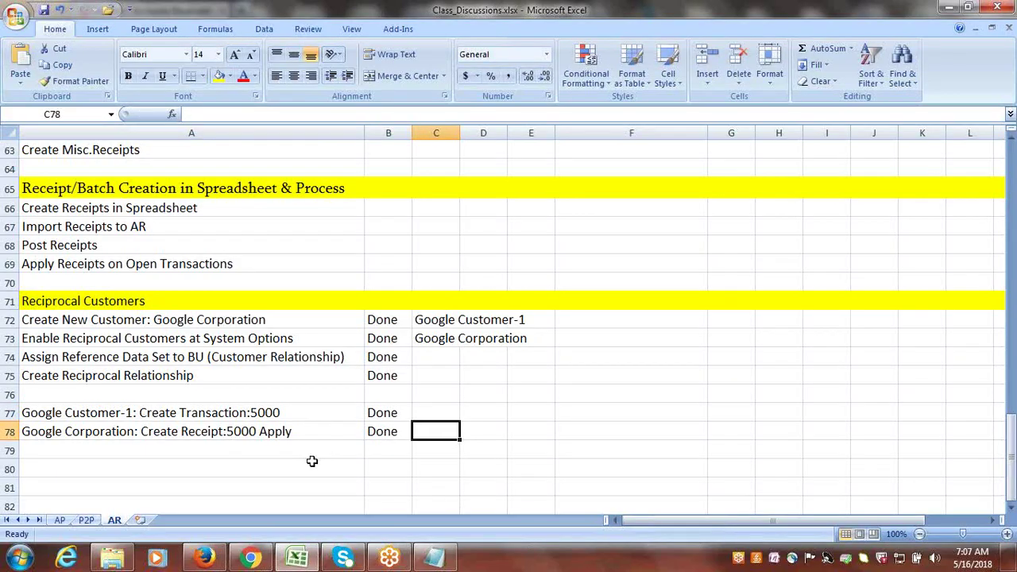
- Mark the Reciprocal Customers task in B38 as Done and save the workbook
left_click(312, 462)
left_click_drag(1013, 461, 1012, 338)
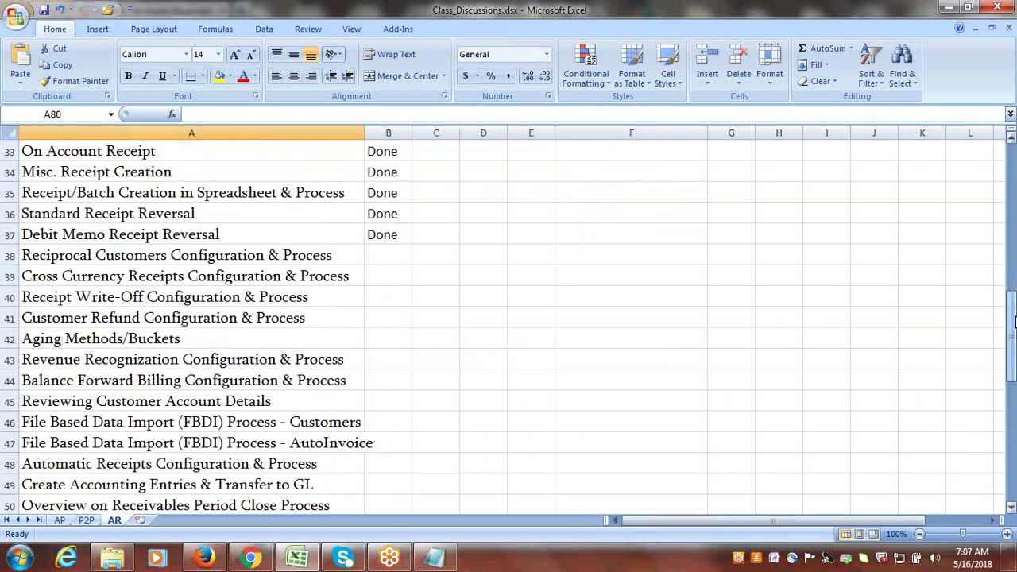
left_click(228, 255)
key("Tab")
type("Done")
key("Tab")
left_click(228, 295)
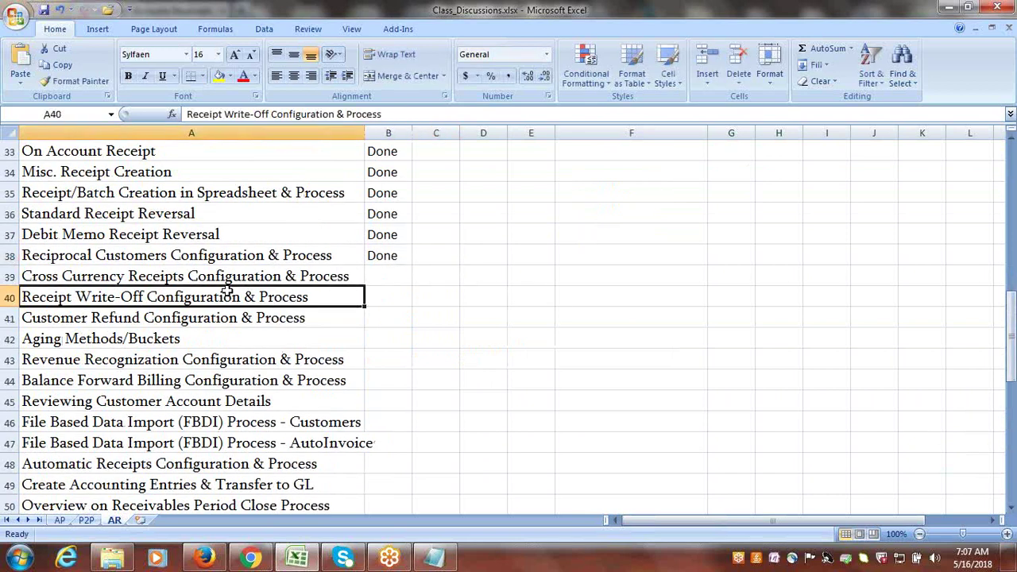
left_click(231, 277)
key("ctrl+s")
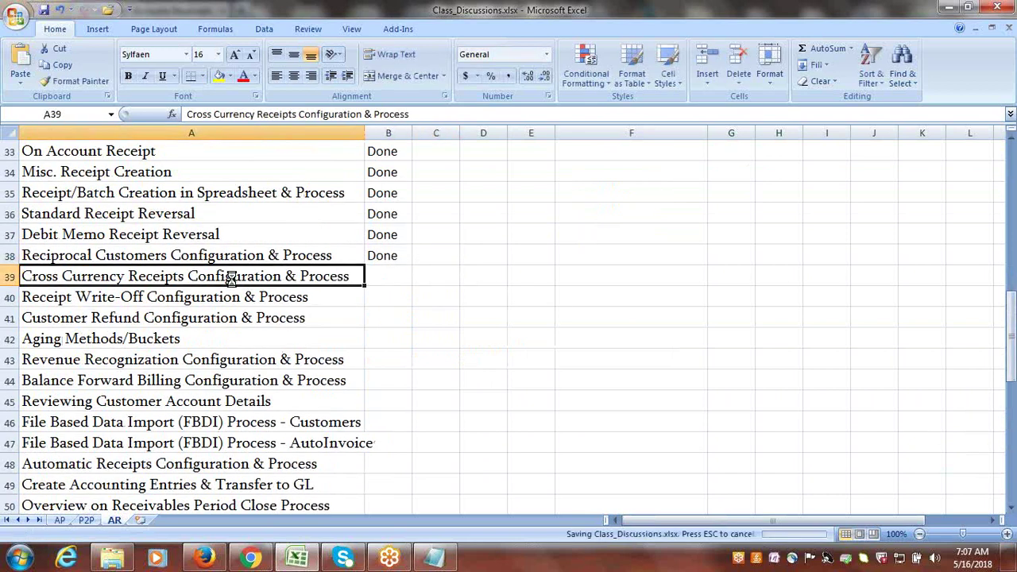
- Copy the words Cross Currency Receipts from cell A39
double_click(24, 276)
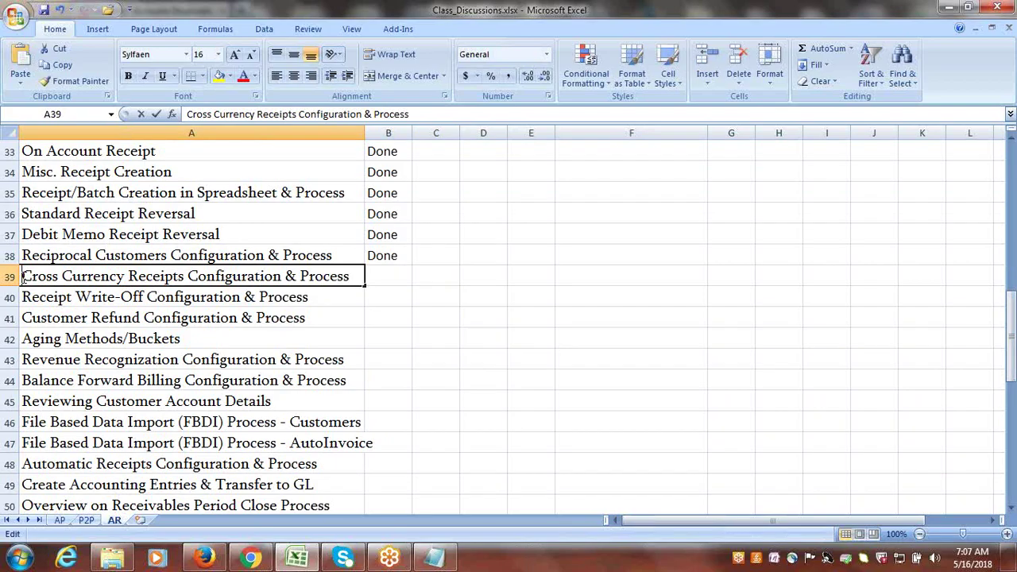
left_click_drag(24, 276, 185, 276)
key("ctrl+c")
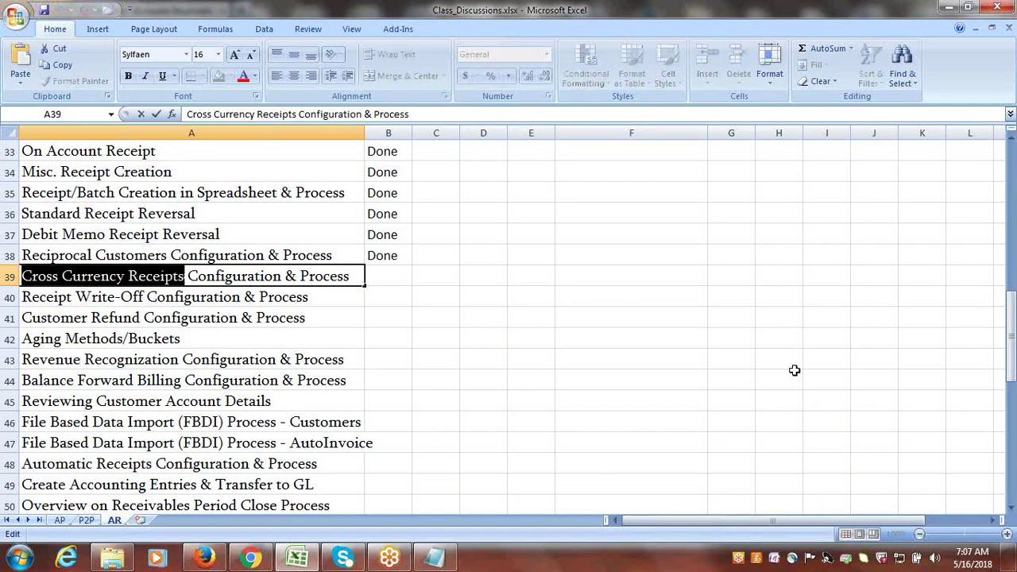
left_click_drag(1001, 336, 1002, 346)
left_click_drag(1009, 514, 1010, 514)
left_click(177, 358)
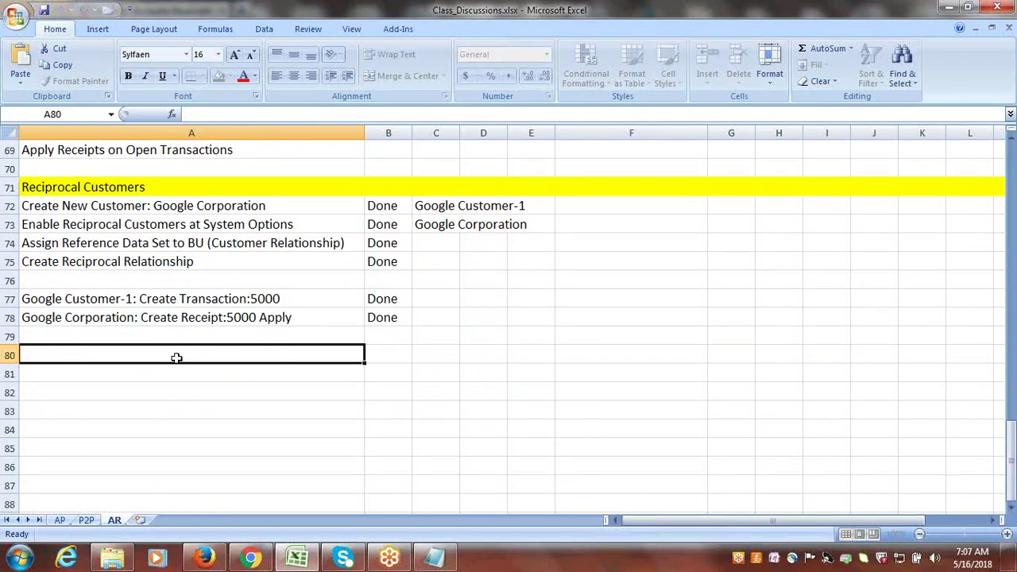
- Paste Cross Currency Receipts into A80 as a yellow-filled heading row and save
key("ctrl+v")
key("ctrl+s")
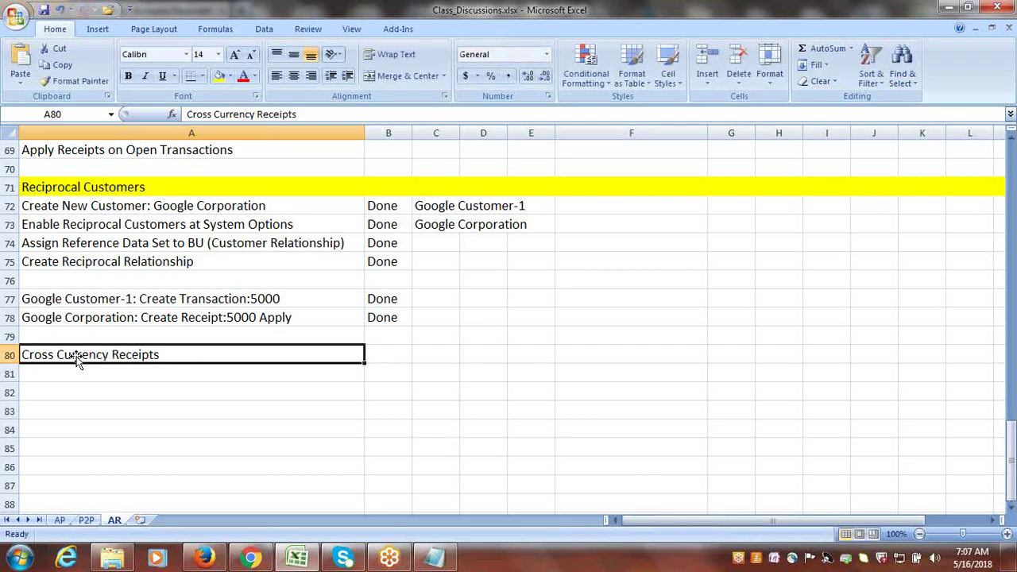
left_click(12, 354)
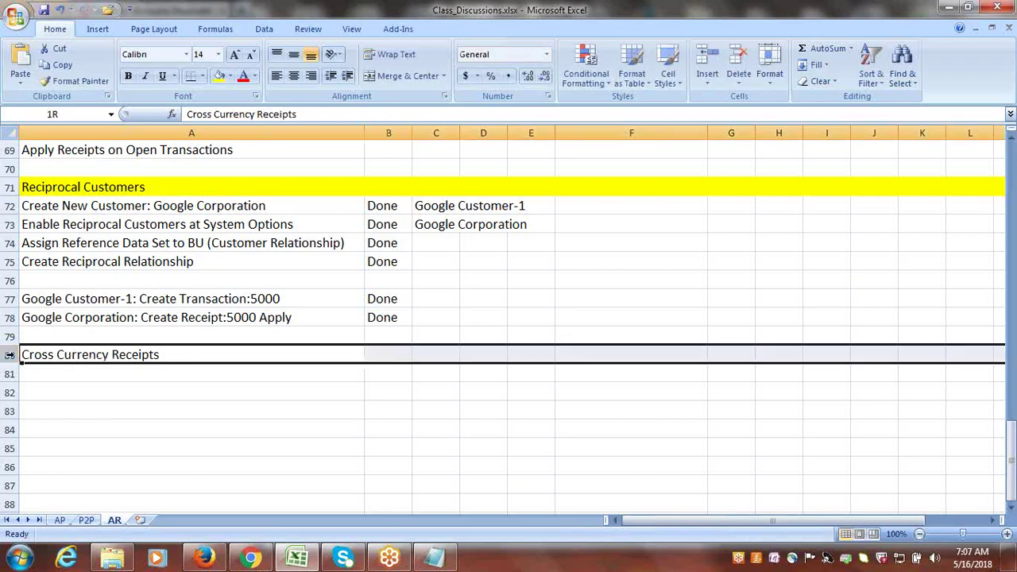
left_click(220, 80)
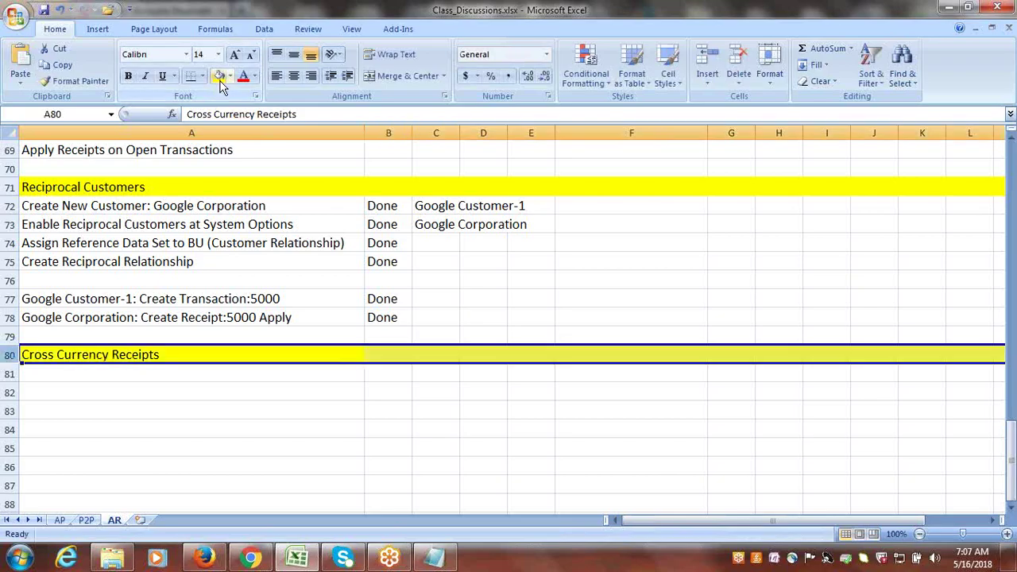
- Enter 'Enable Bank Account as Multi-Currency Account' in A81 and 'Define Daily Rates' below it
left_click(179, 376)
type("D")
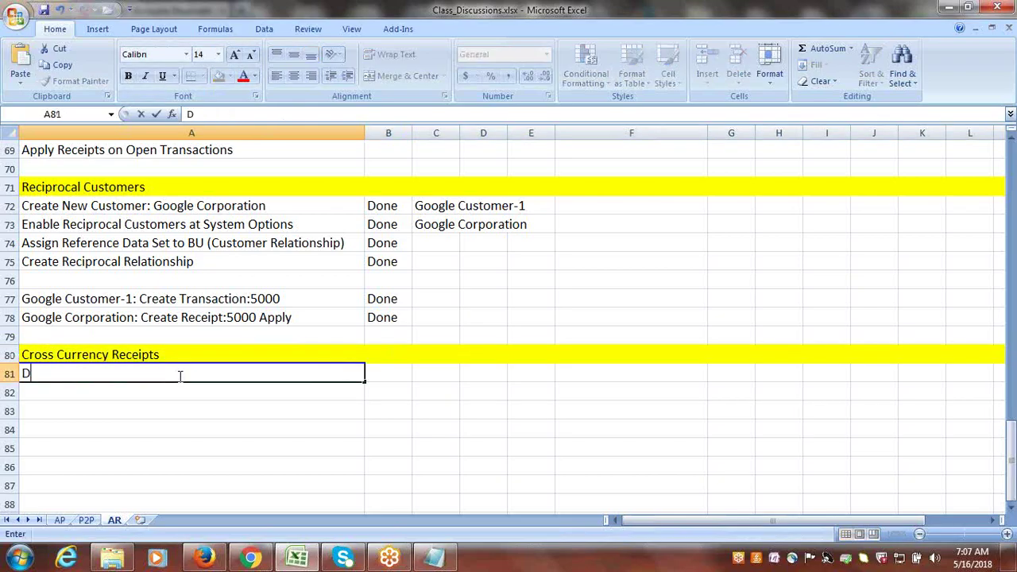
type("e")
key("BackSpace")
type("a")
key("BackSpace")
key("BackSpace")
type("Enable Bank")
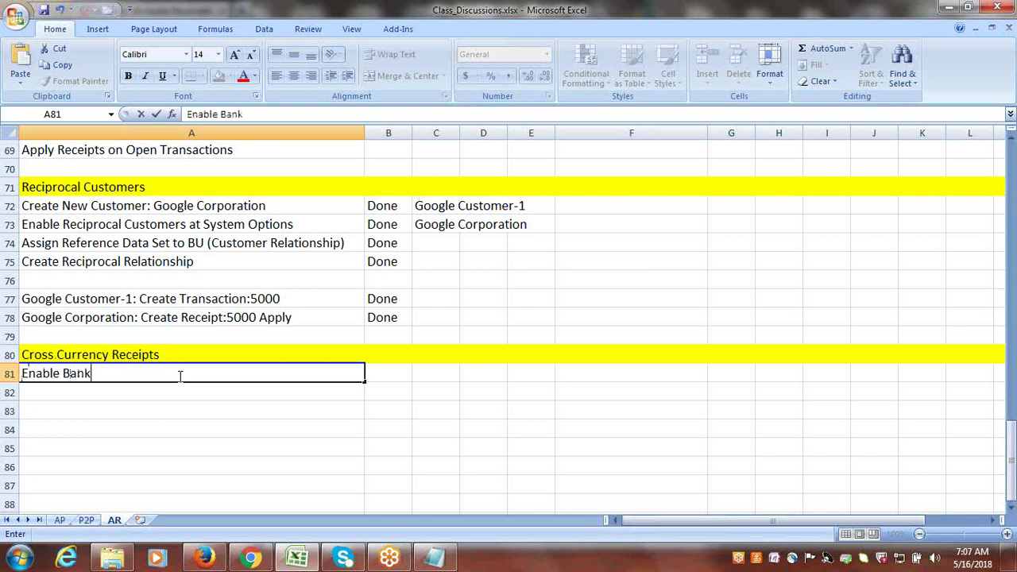
type(" Account")
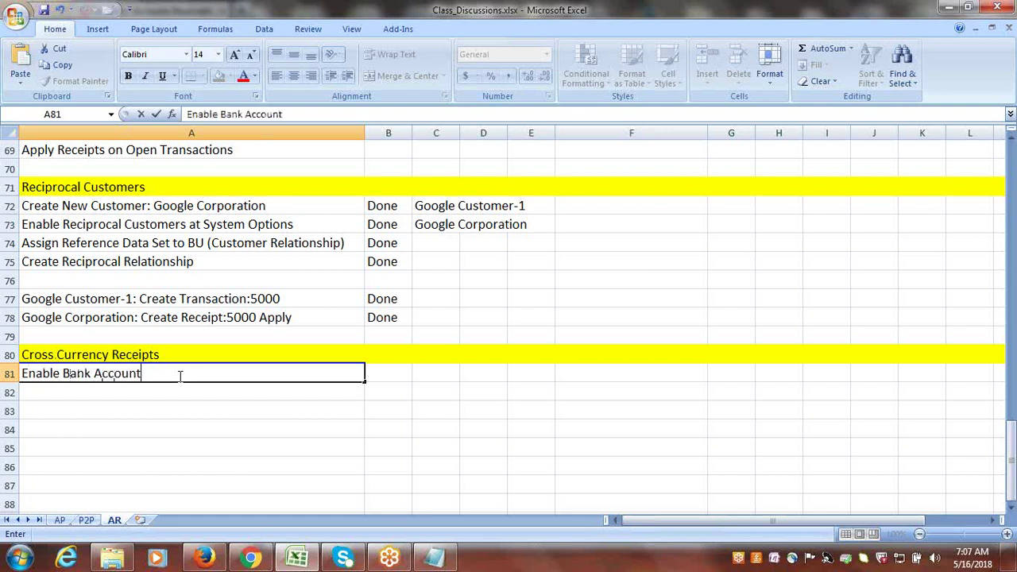
type(" as Multi-Curre")
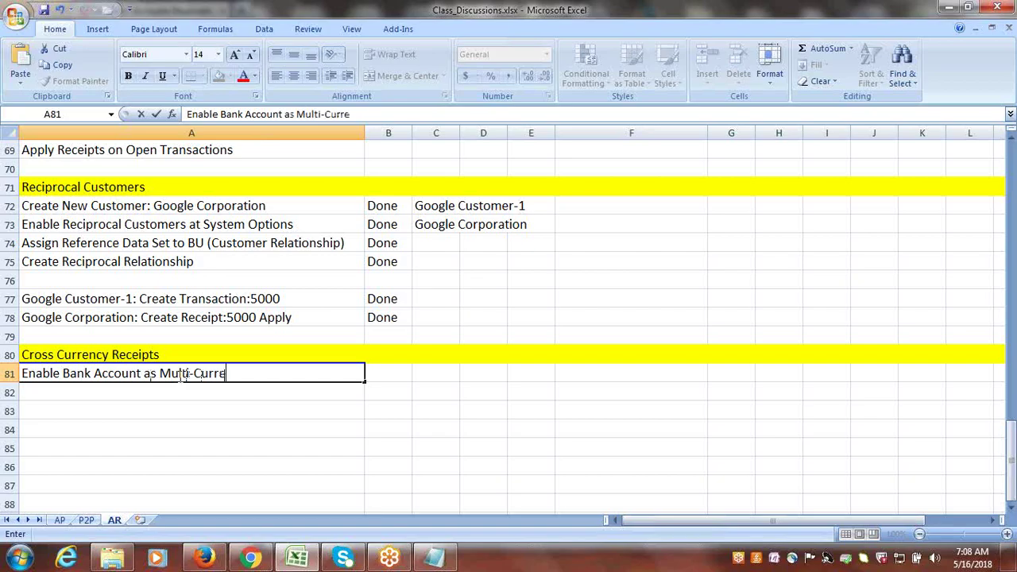
type("ncy Accoun")
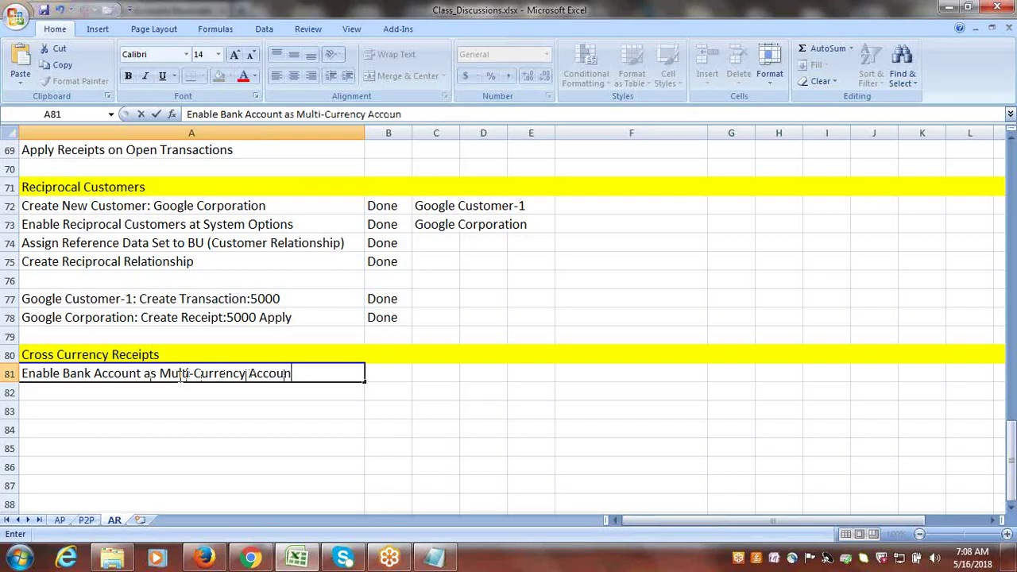
type("t")
left_click(188, 398)
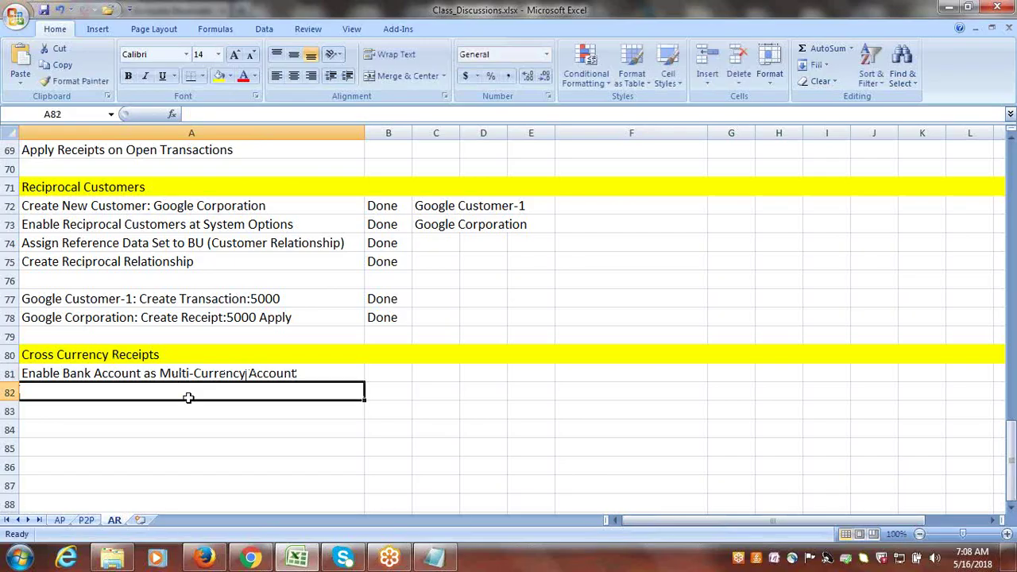
type("Def")
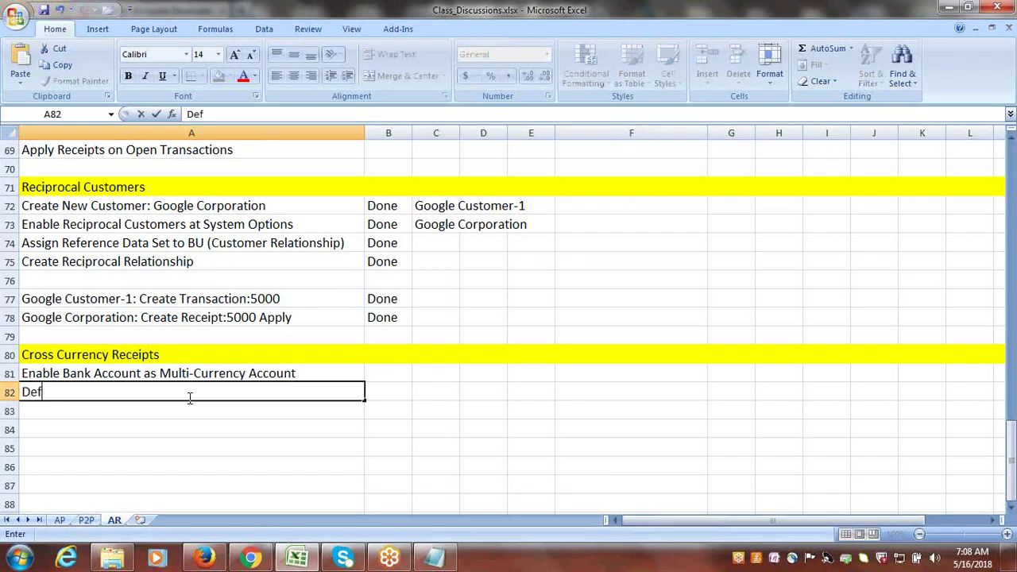
type("ine Daily ")
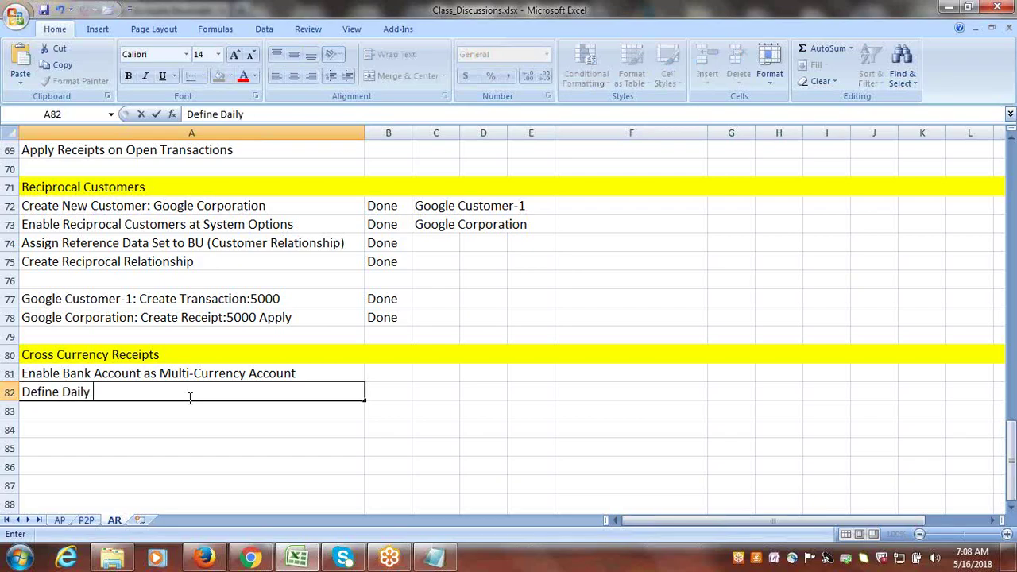
type("Rates")
- Enter 'Create Transaction in USD' in A84 and 'Create Receipt in INR' in A85
left_click(174, 429)
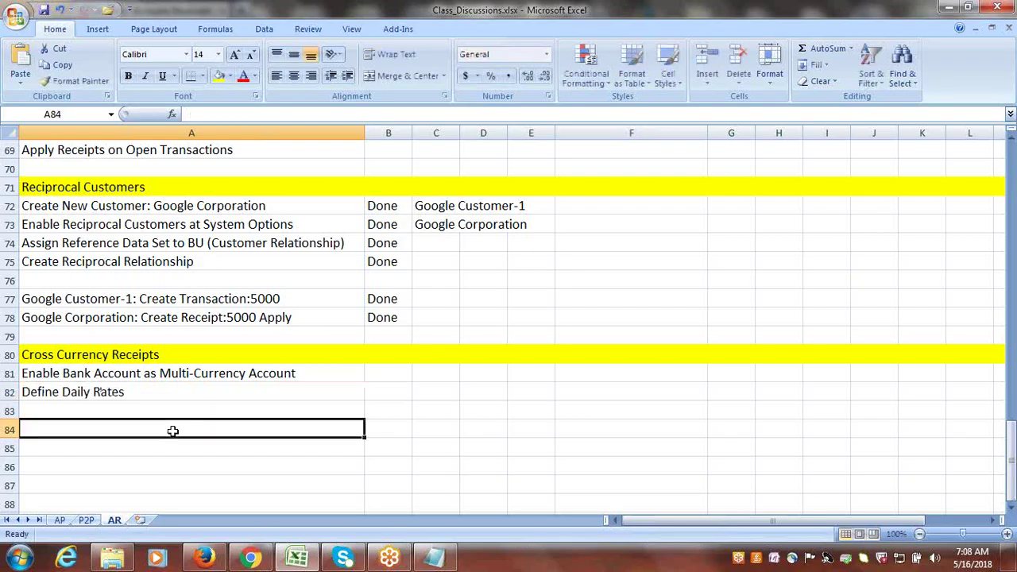
type("Create ")
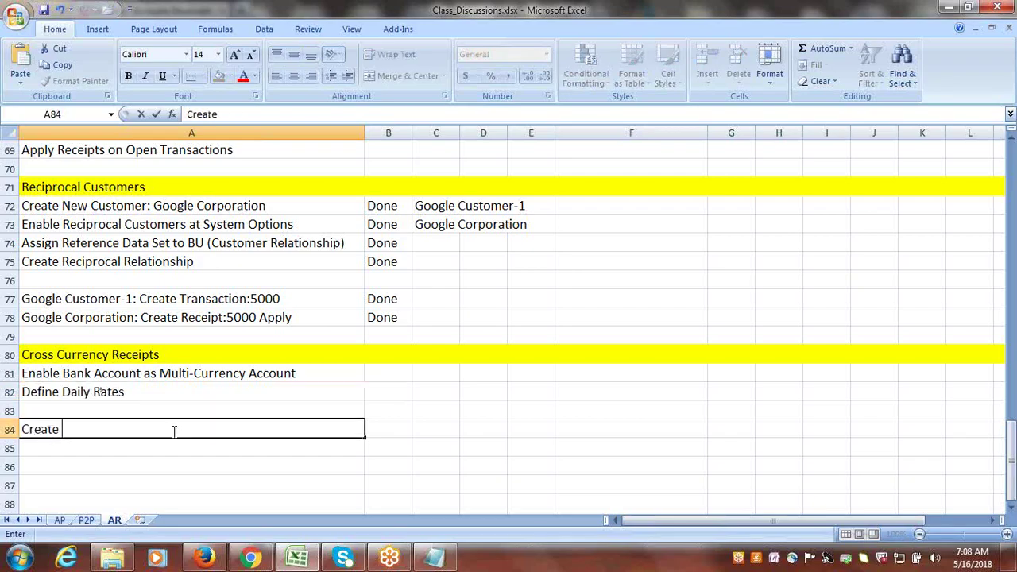
type("Transaction in ")
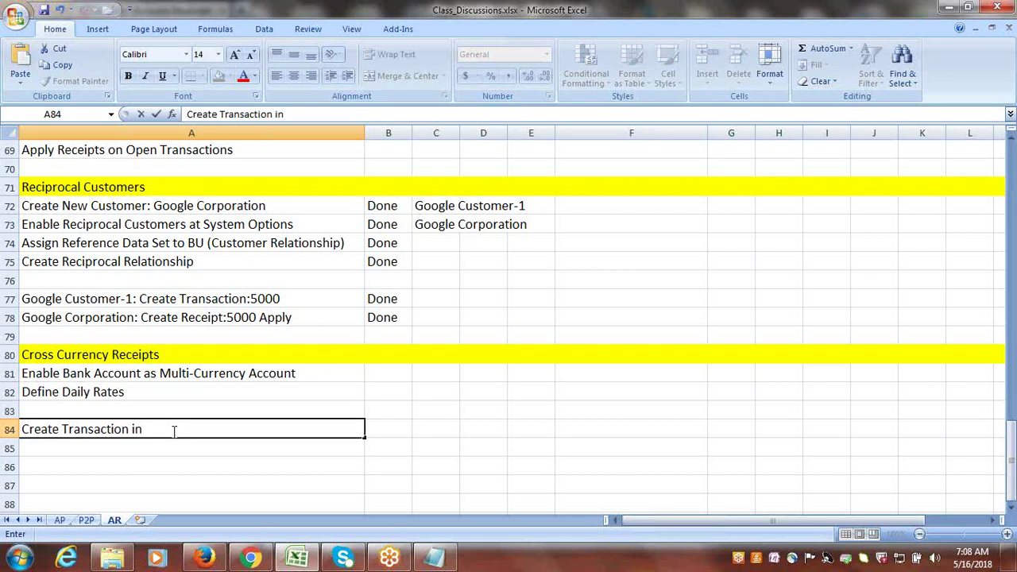
type("USD")
left_click(165, 444)
type("Creat")
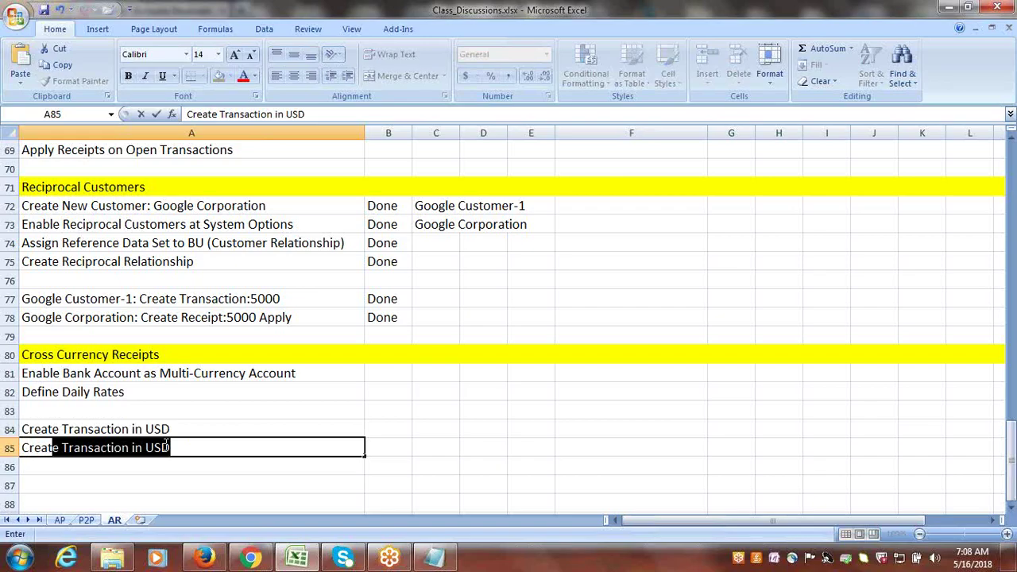
type("e Receipt ")
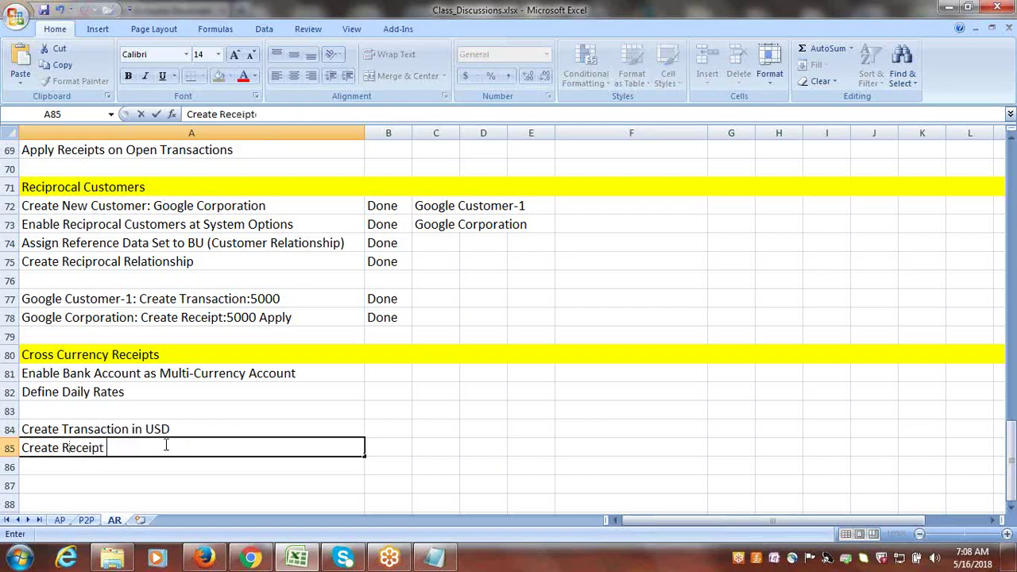
type("in INR")
key("ctrl+Return")
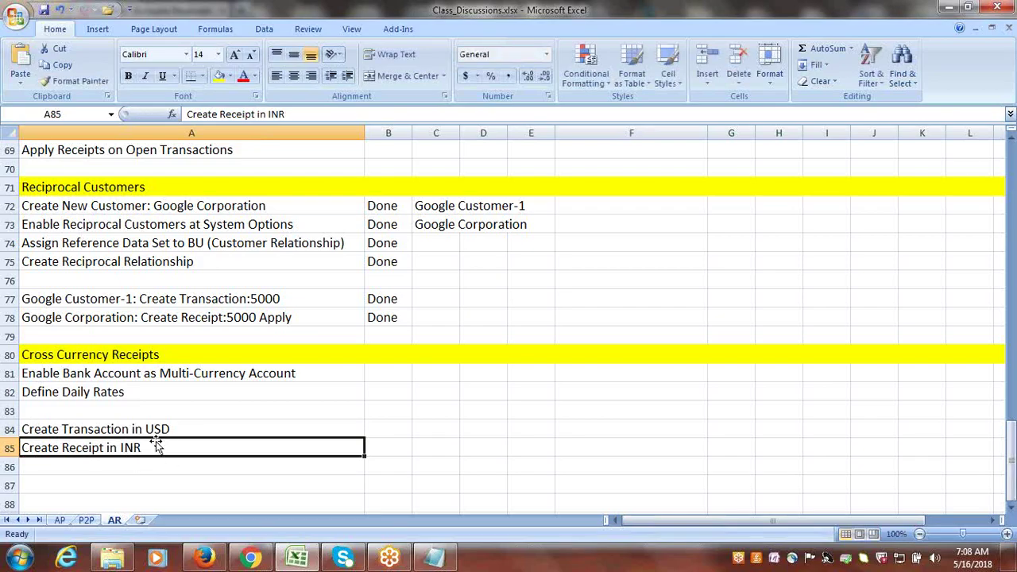
left_click(155, 432)
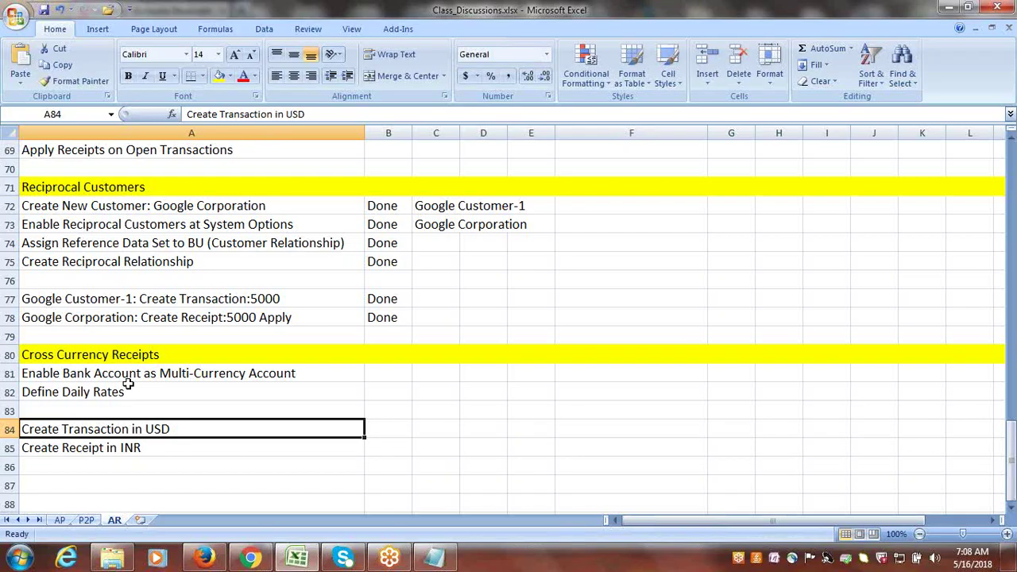
left_click(89, 378)
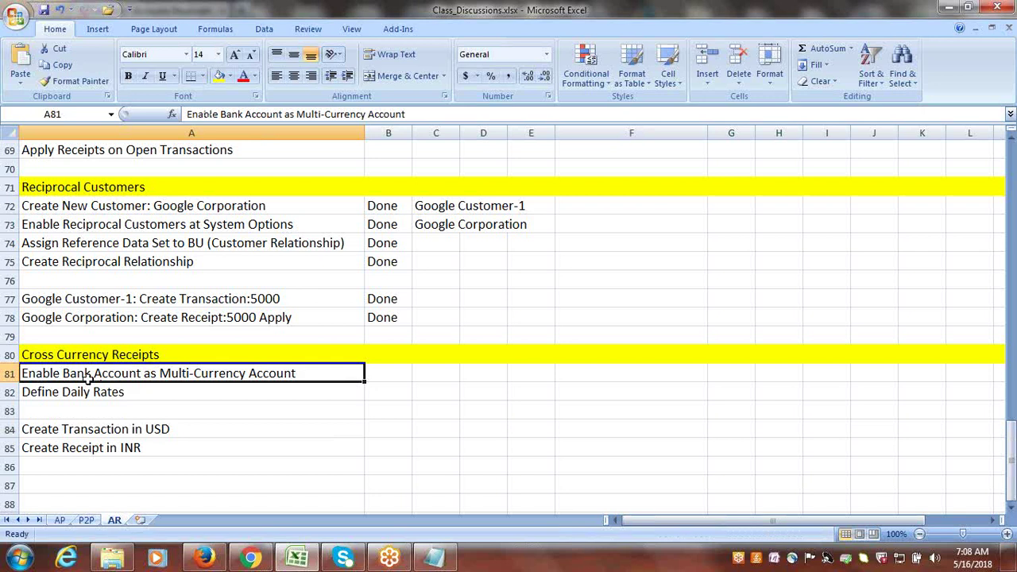
- In Setup and Maintenance, search tasks for 'BANK ACCOUN' and open Manage Bank Accounts
left_click(206, 558)
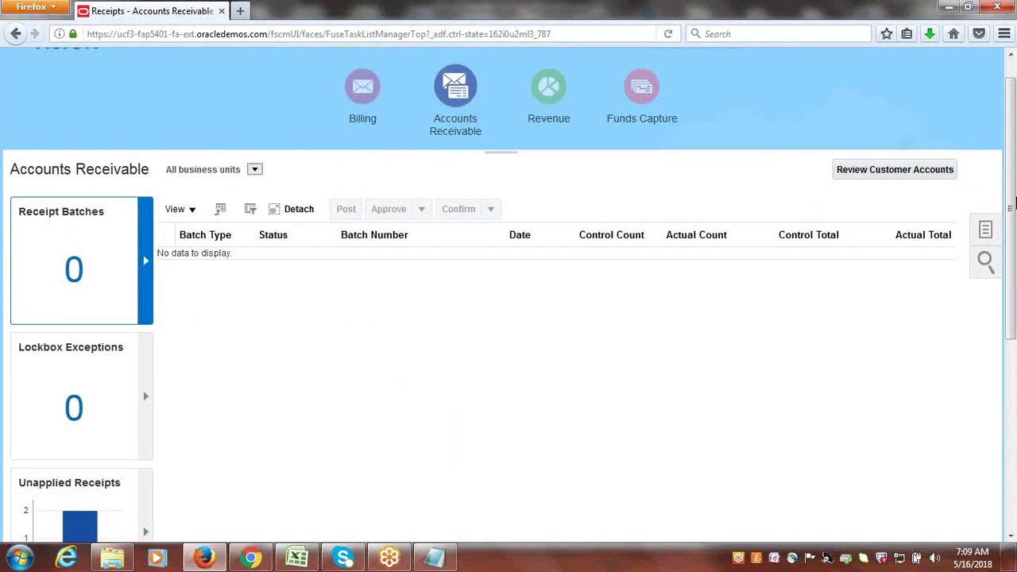
scroll(993, 135, "up", 1)
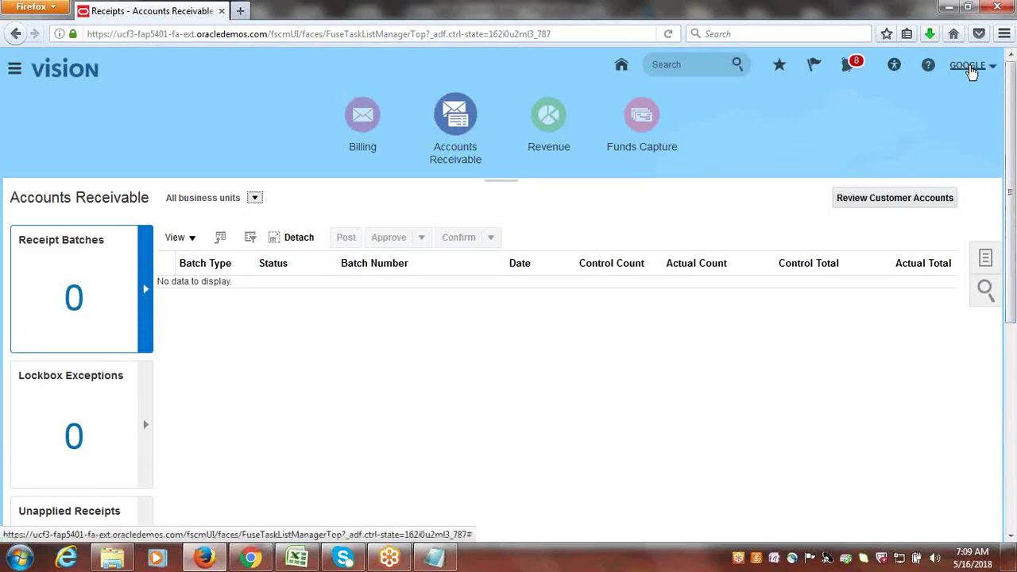
left_click(971, 68)
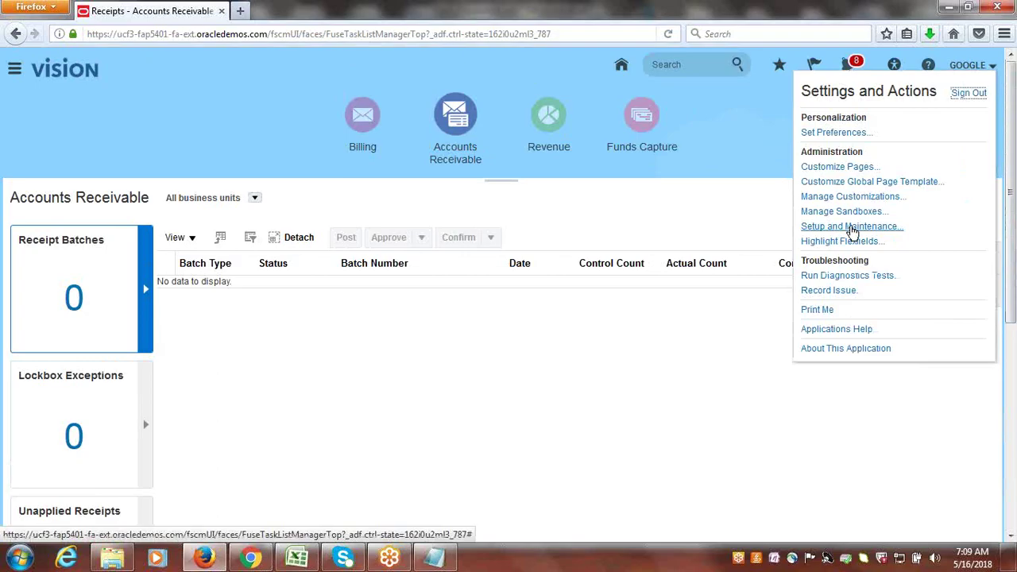
left_click(852, 231)
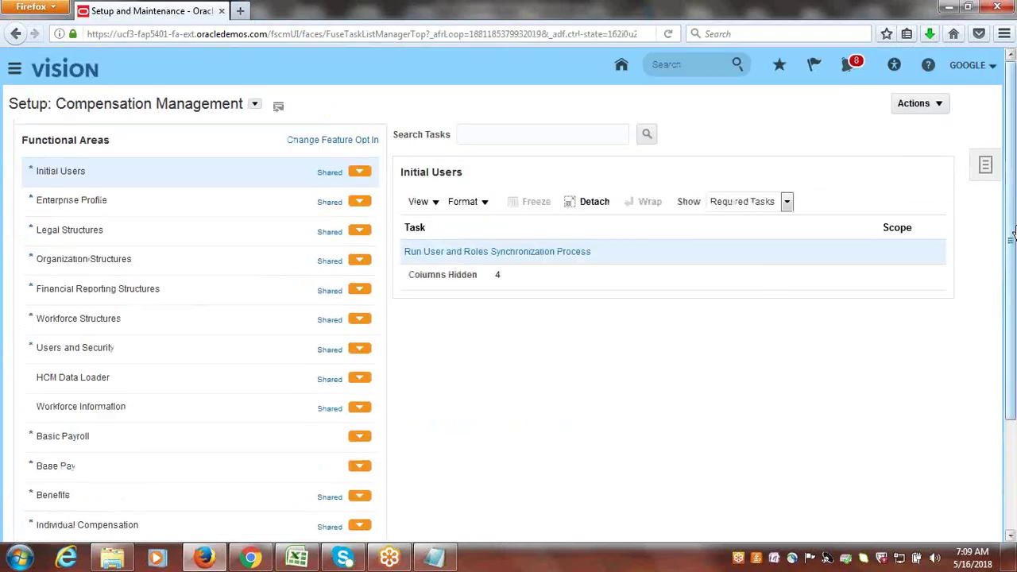
left_click(987, 171)
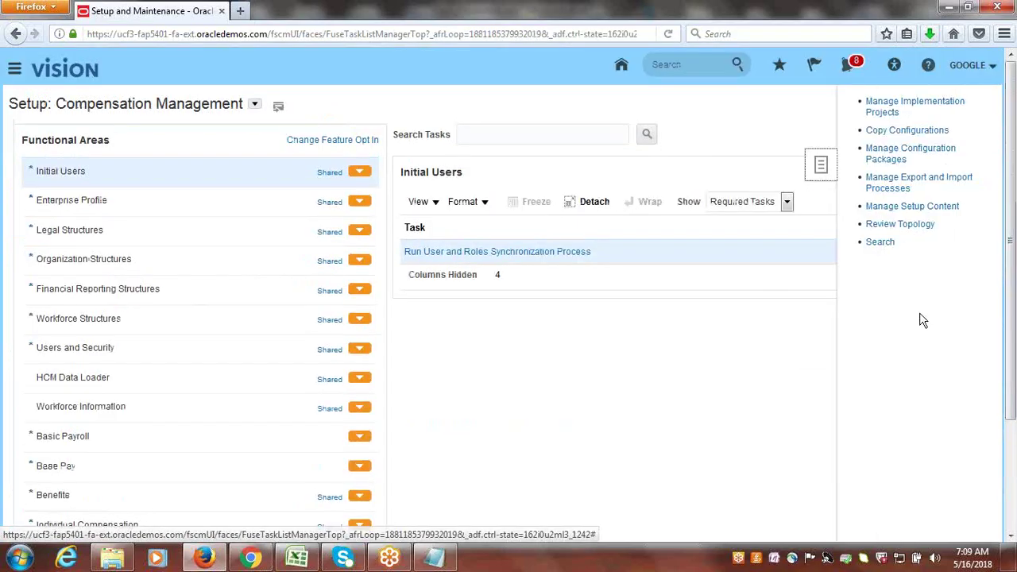
left_click(879, 242)
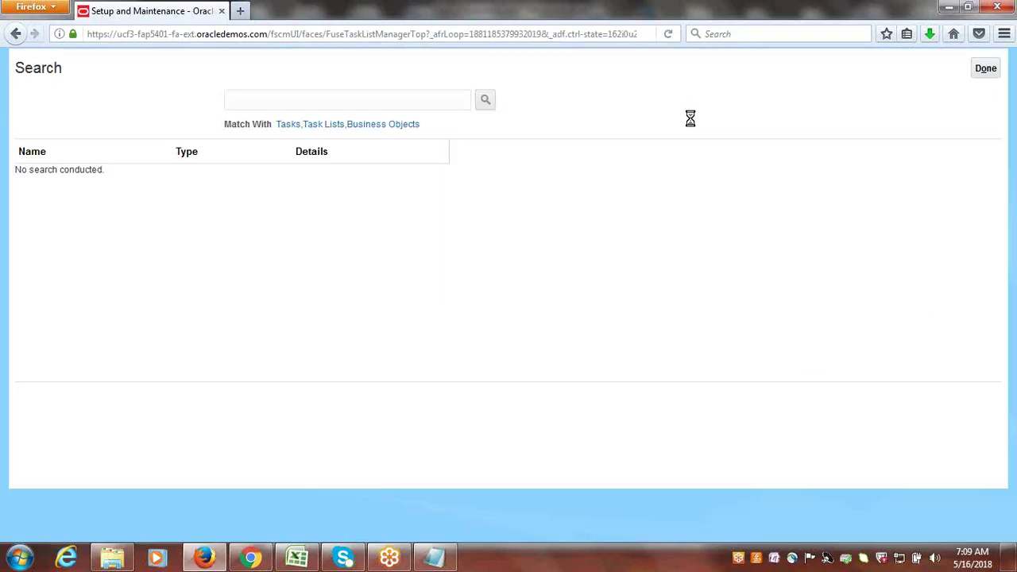
left_click(380, 135)
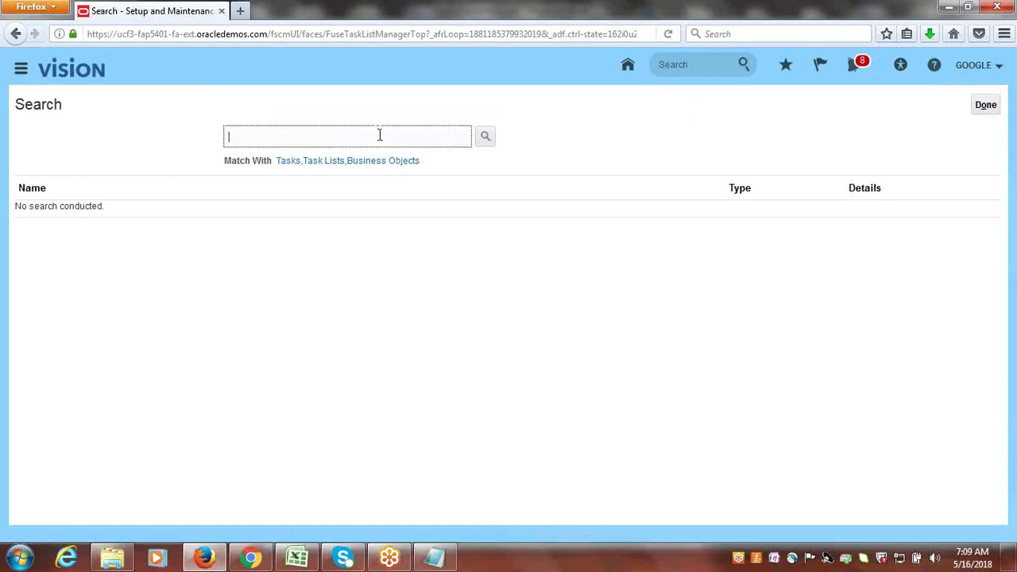
type("BANK ACCOUNTS")
key("Return")
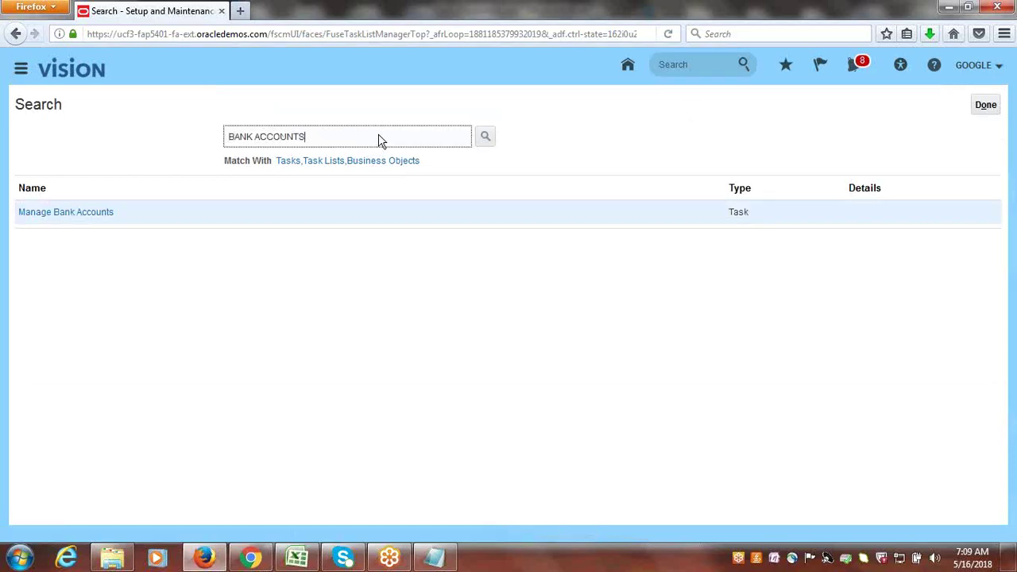
left_click(45, 219)
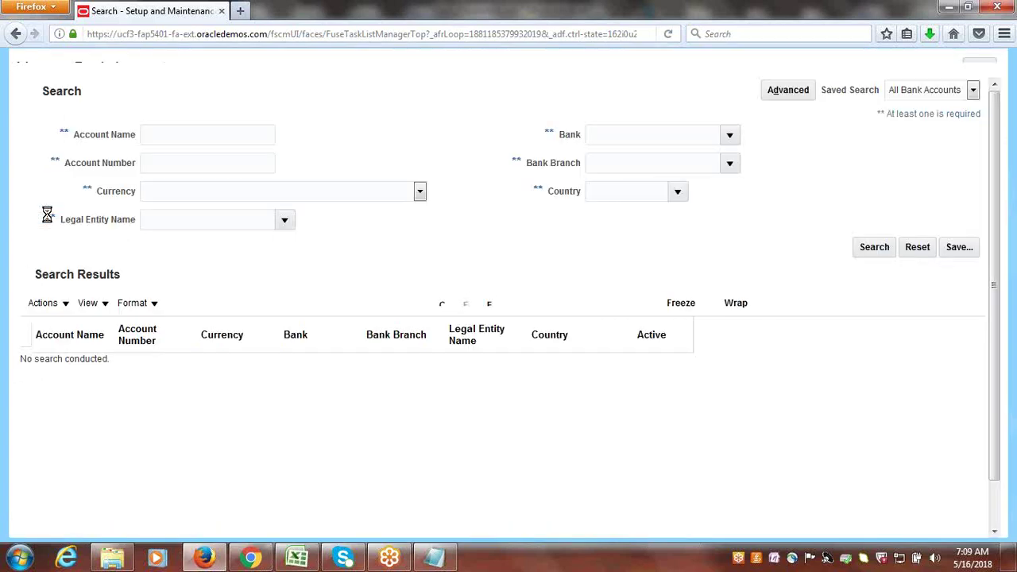
- Find the Google Corporate Account and enable it as a multicurrency account
left_click(195, 184)
type("Google")
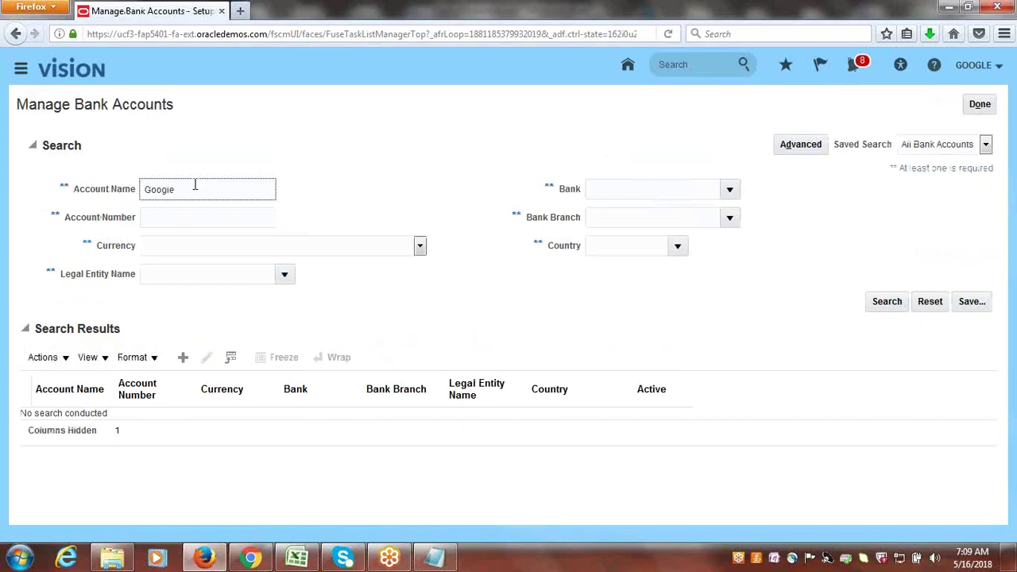
key("Return")
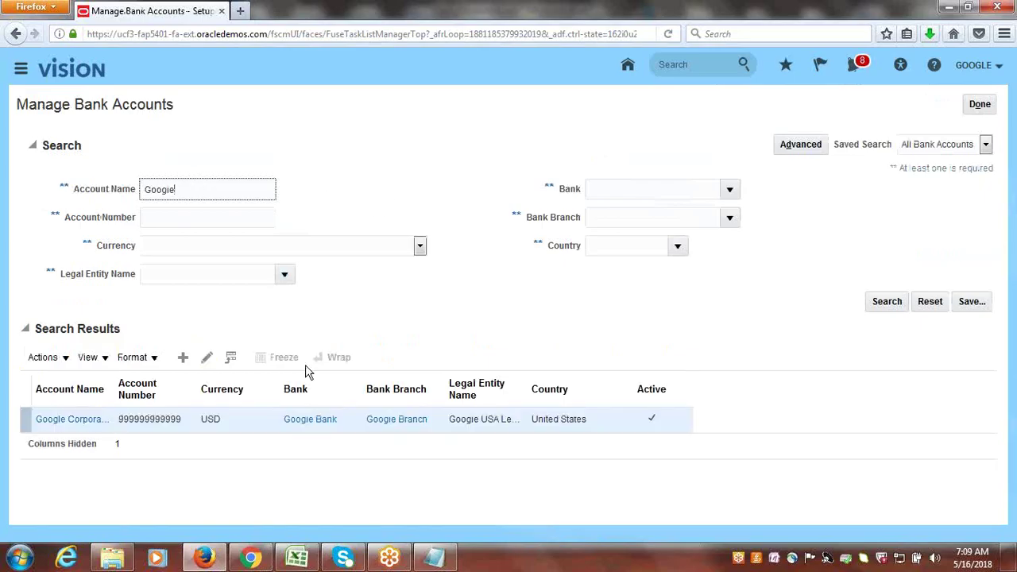
left_click(204, 357)
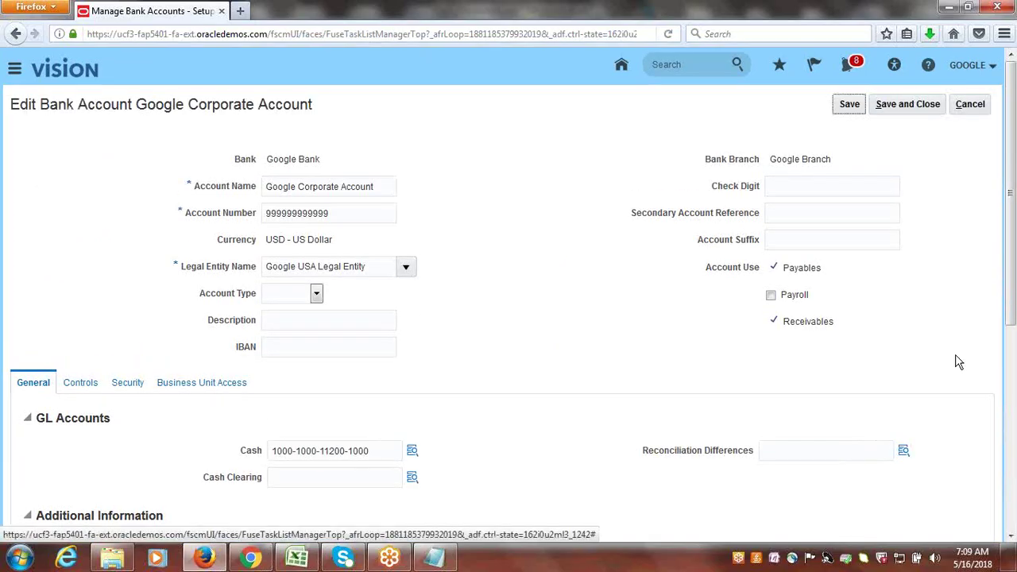
left_click_drag(1015, 242, 1012, 365)
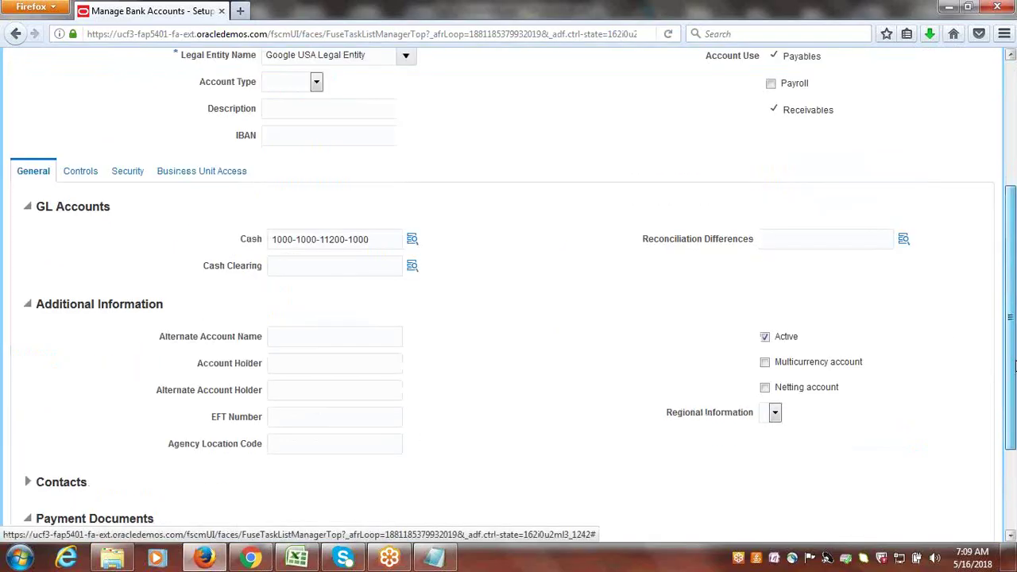
left_click(764, 363)
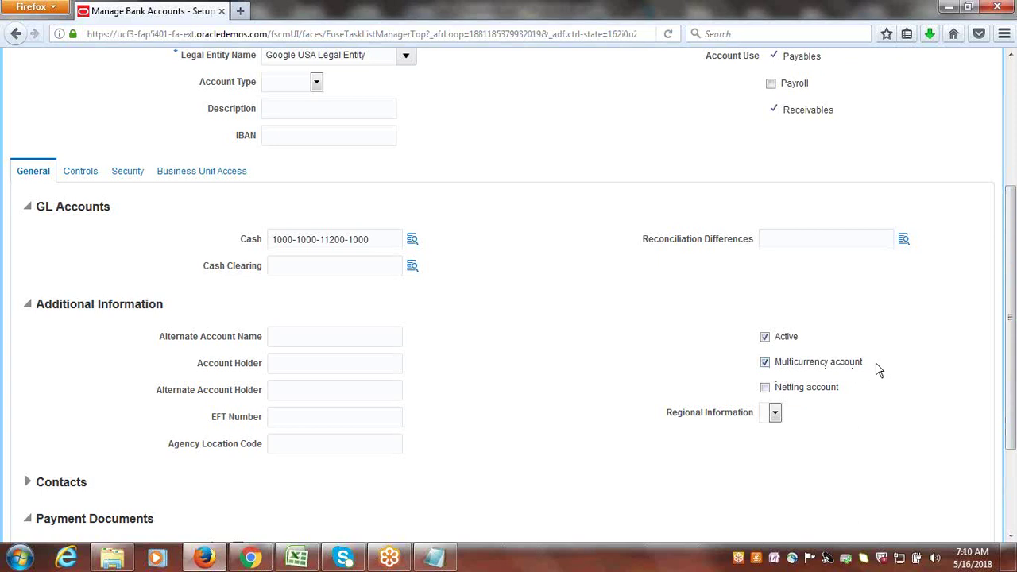
left_click_drag(879, 370, 778, 371)
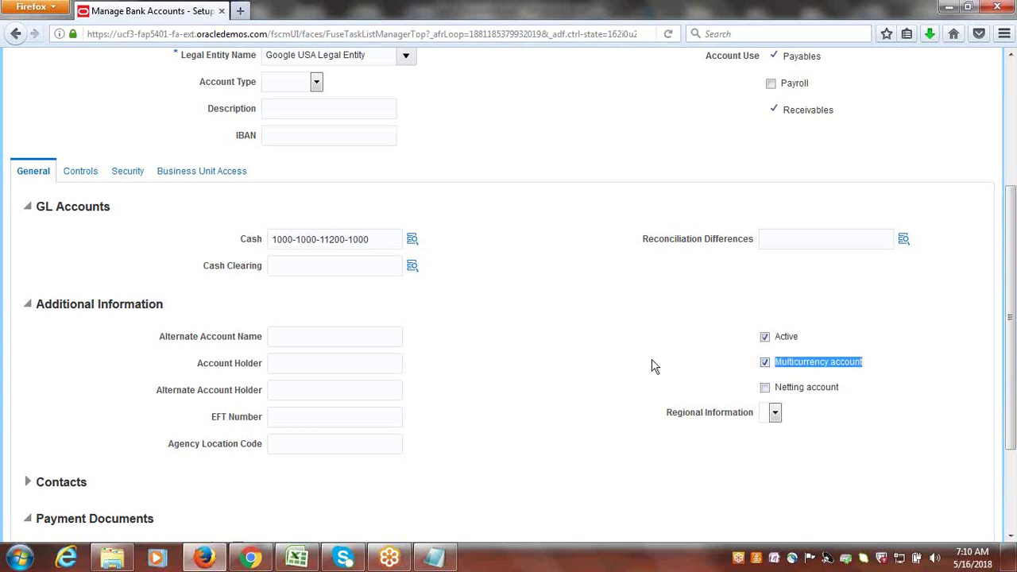
left_click(892, 266)
left_click_drag(865, 370, 778, 375)
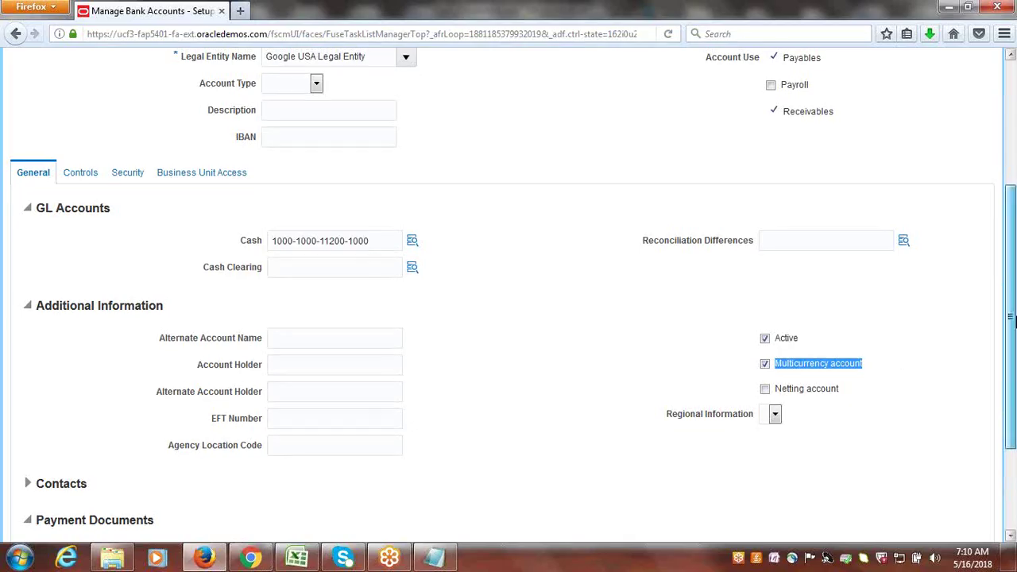
- Save and close the bank account, then return to the Excel checklist's Define Daily Rates step
left_click_drag(1014, 334, 1013, 222)
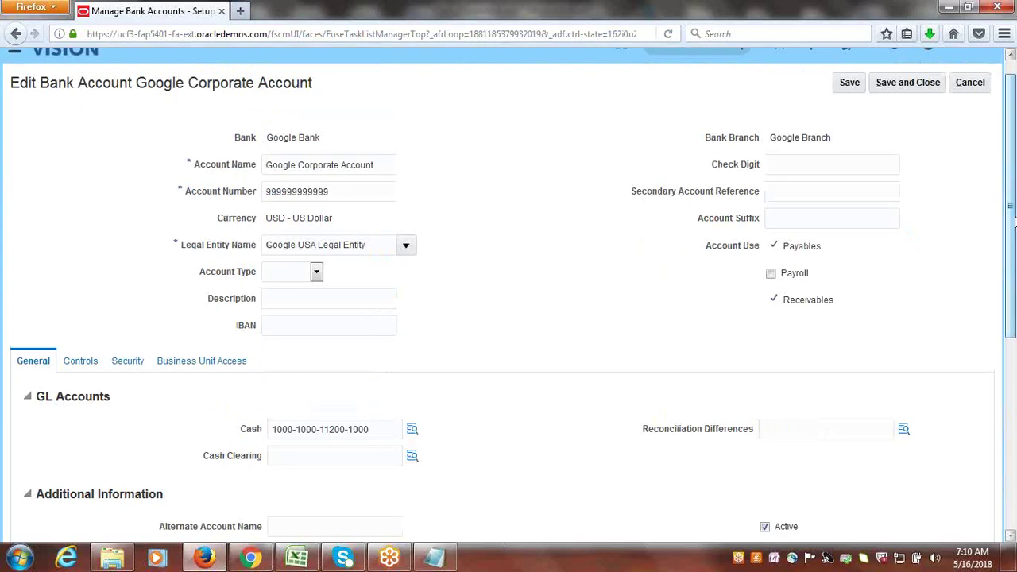
left_click(915, 83)
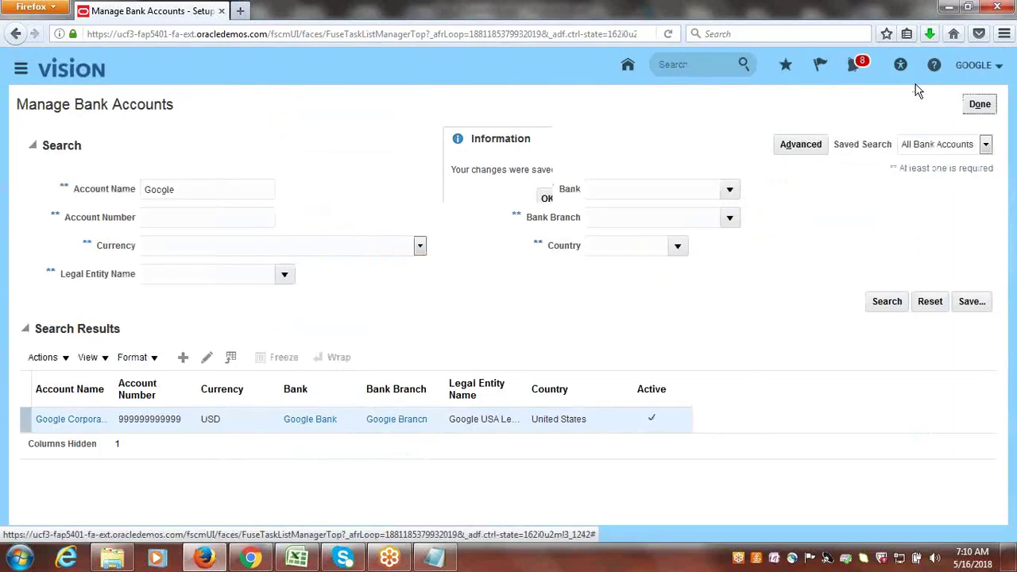
left_click(546, 197)
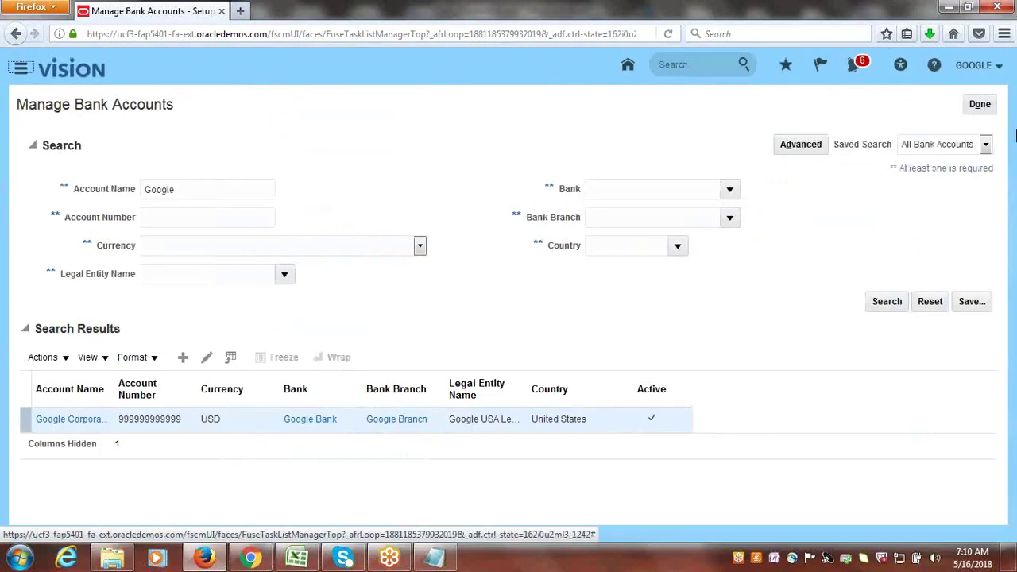
left_click(980, 104)
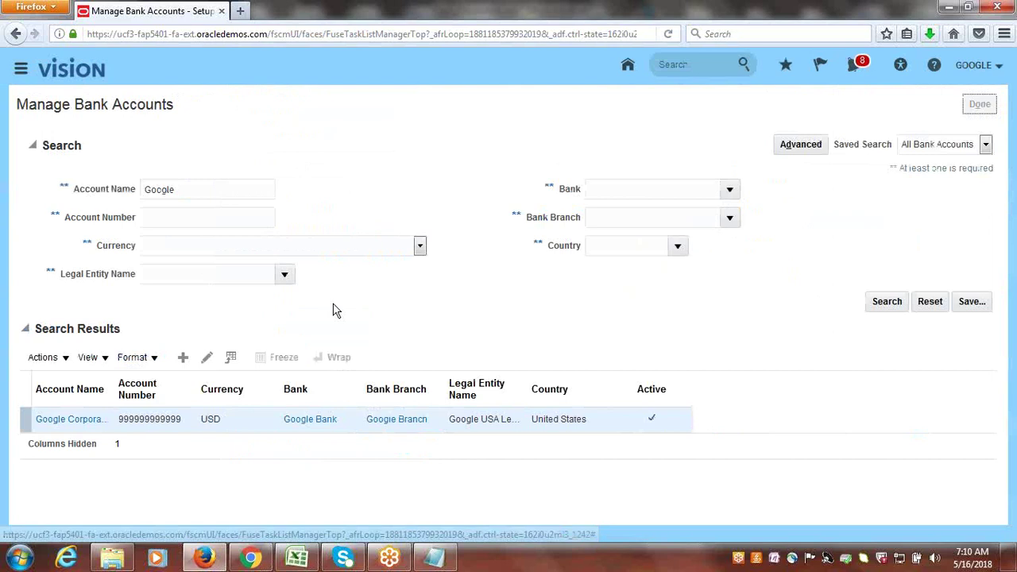
left_click(297, 559)
left_click(127, 392)
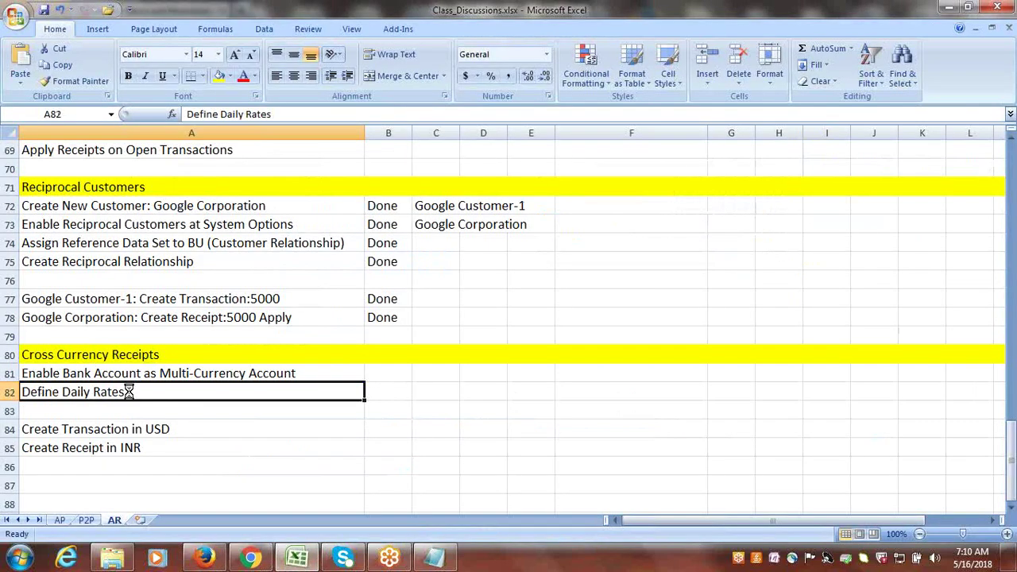
- Open Manage Daily Rates via a 'daily rates' task search and generate a create-rates spreadsheet
key("alt+Tab")
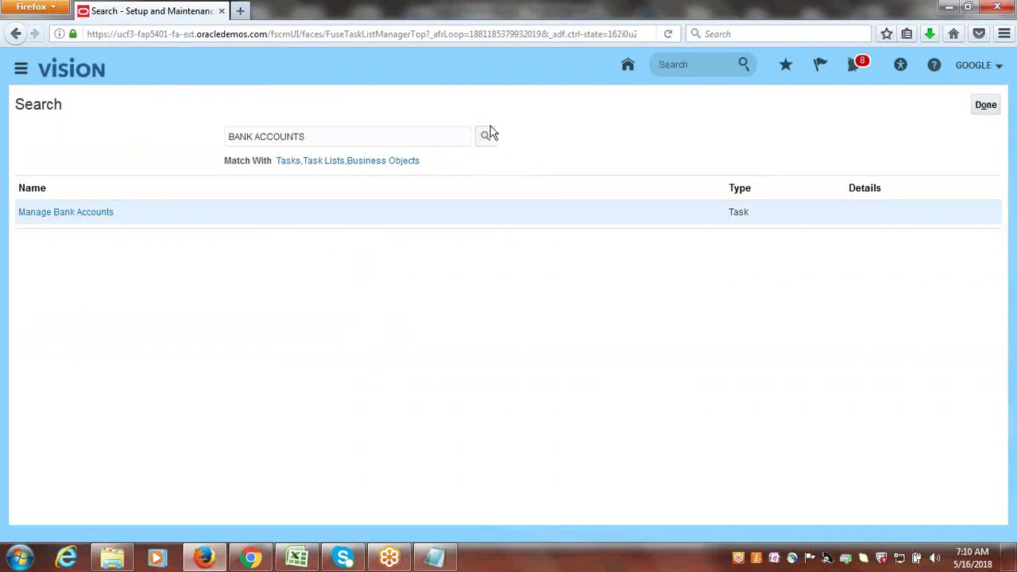
left_click(484, 133)
key("ctrl+a")
type("d")
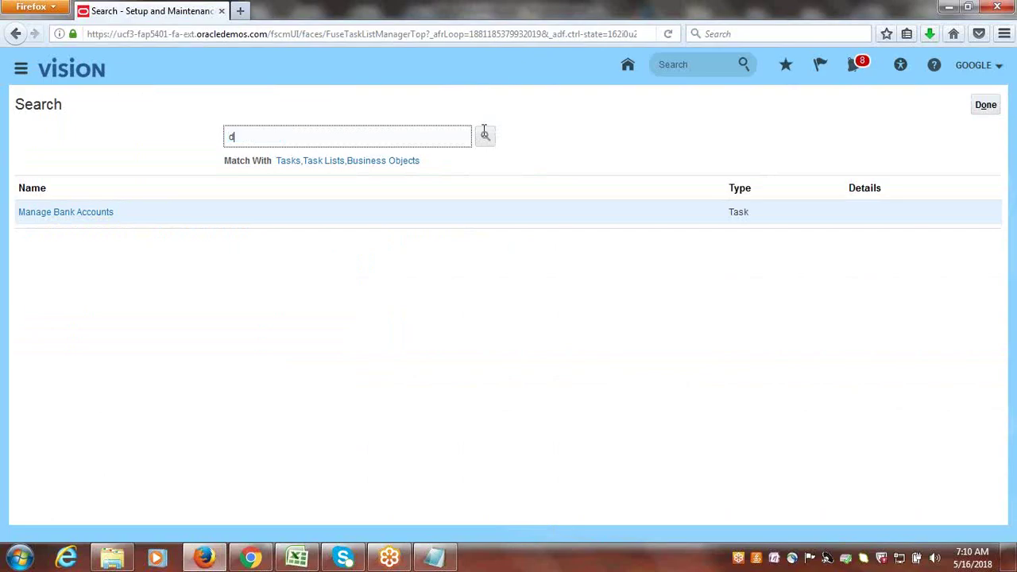
type("aily rates")
left_click(483, 132)
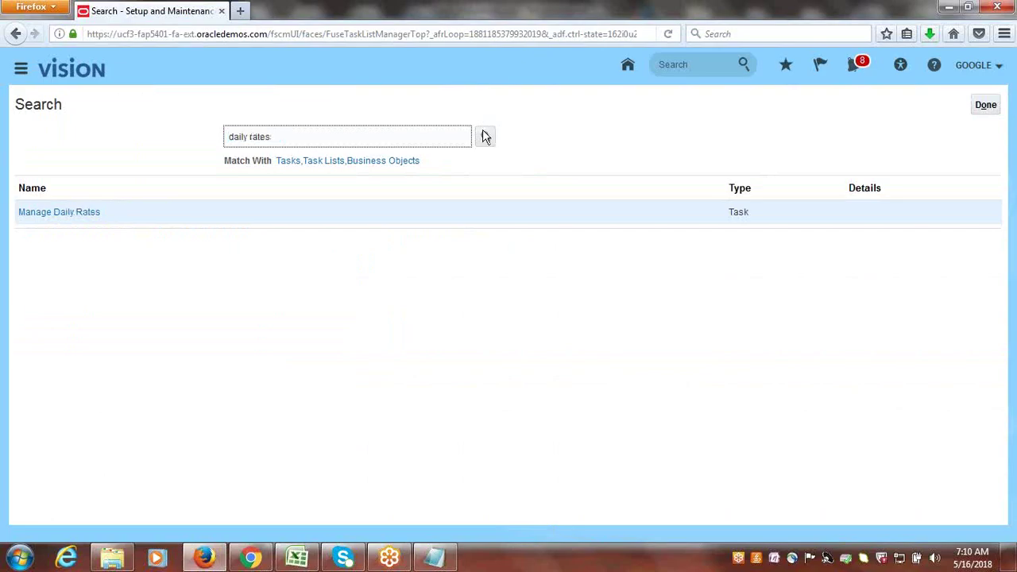
left_click(46, 218)
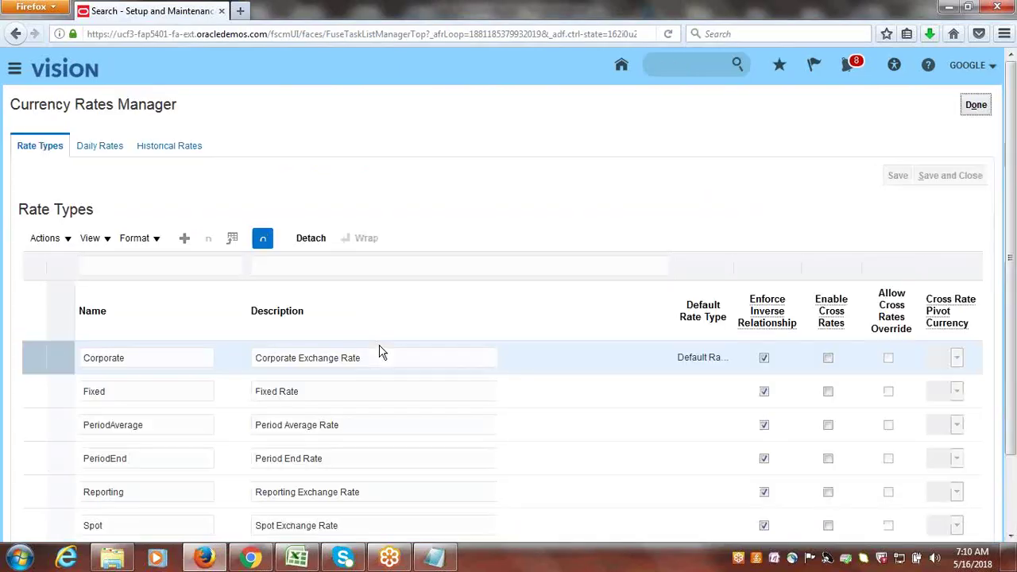
left_click(101, 147)
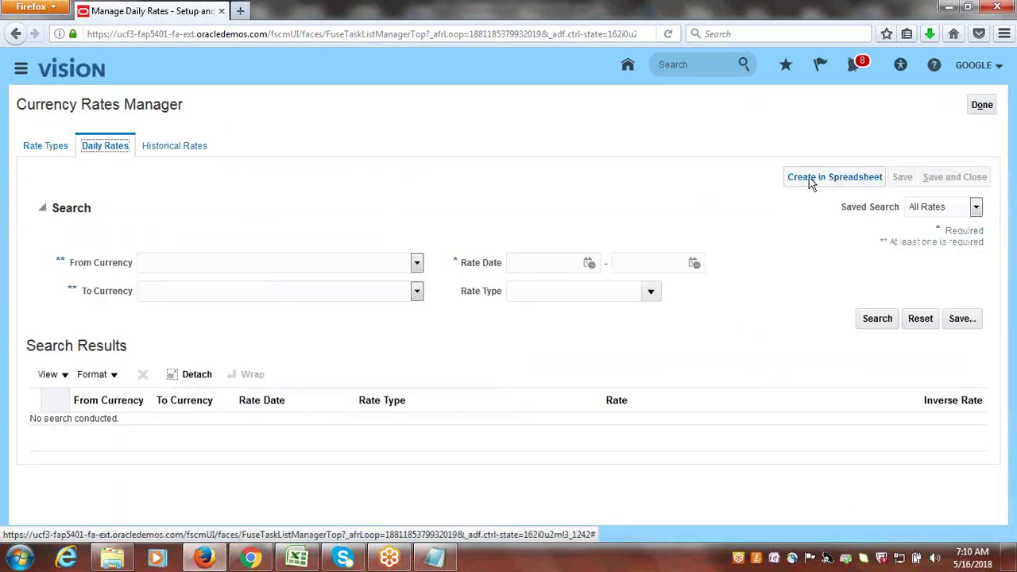
left_click(810, 181)
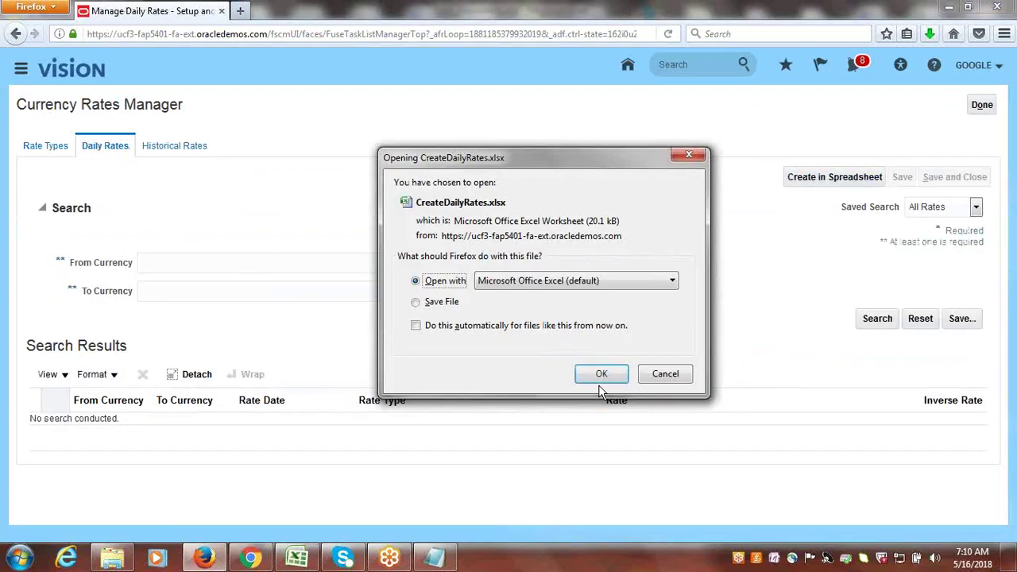
- Open CreateDailyRates.xlsx in Excel, connect, and sign in to Oracle with the user ID and password
left_click(599, 371)
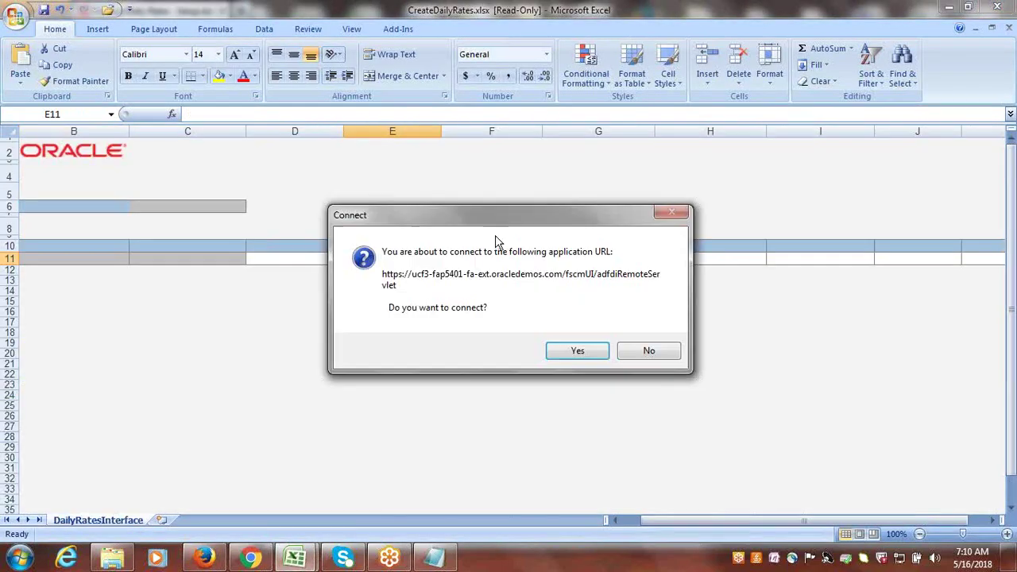
left_click(578, 351)
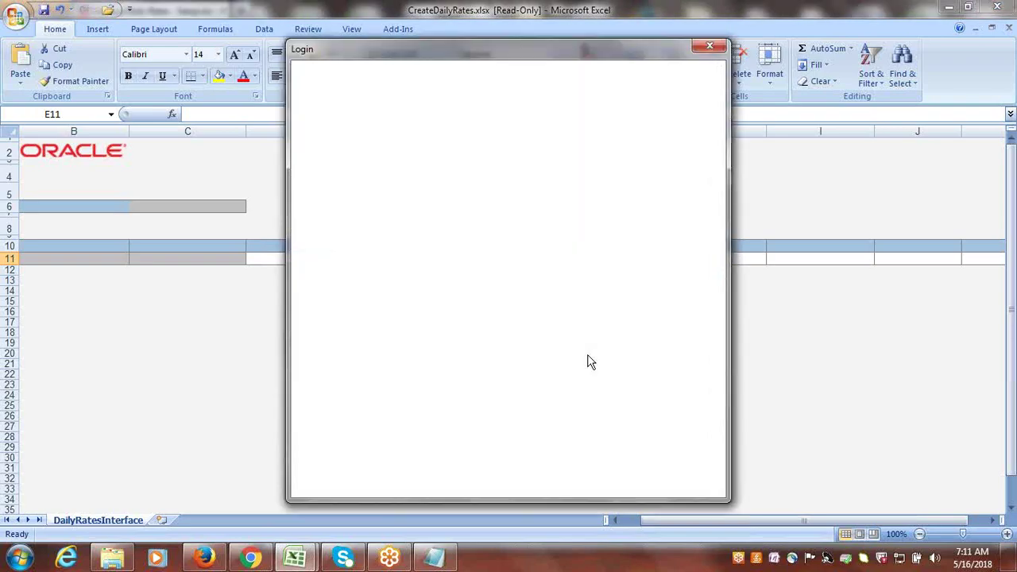
left_click(488, 249)
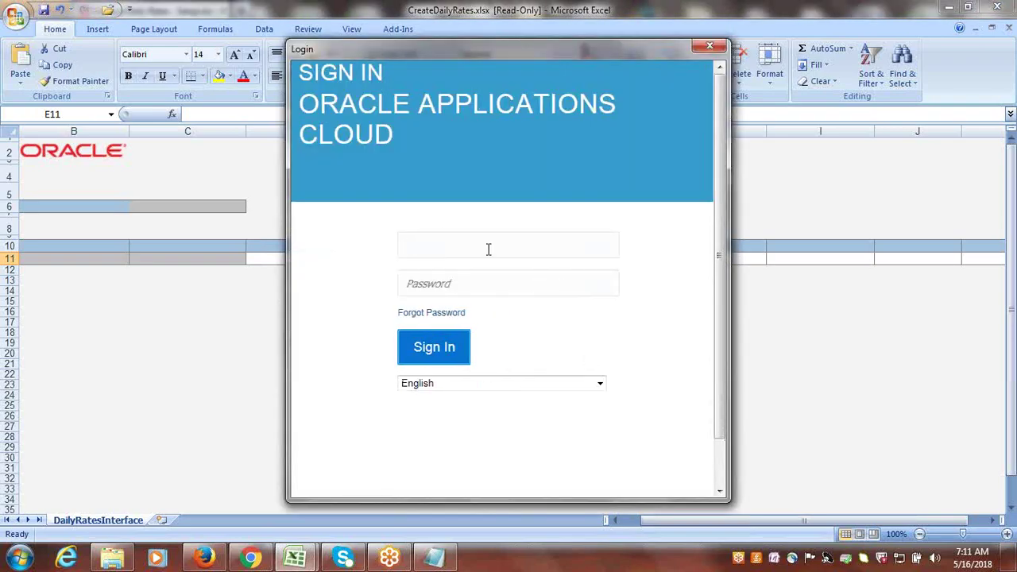
type("google")
key("Tab")
key("Return")
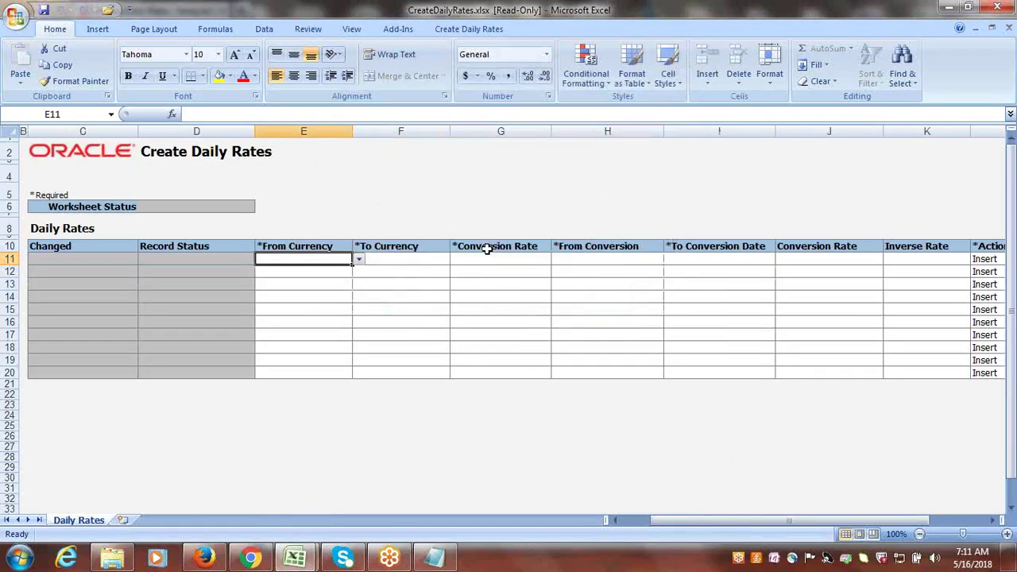
- In row 11, set From Currency USD, To Currency INR and rate type Corporate
left_click(359, 259)
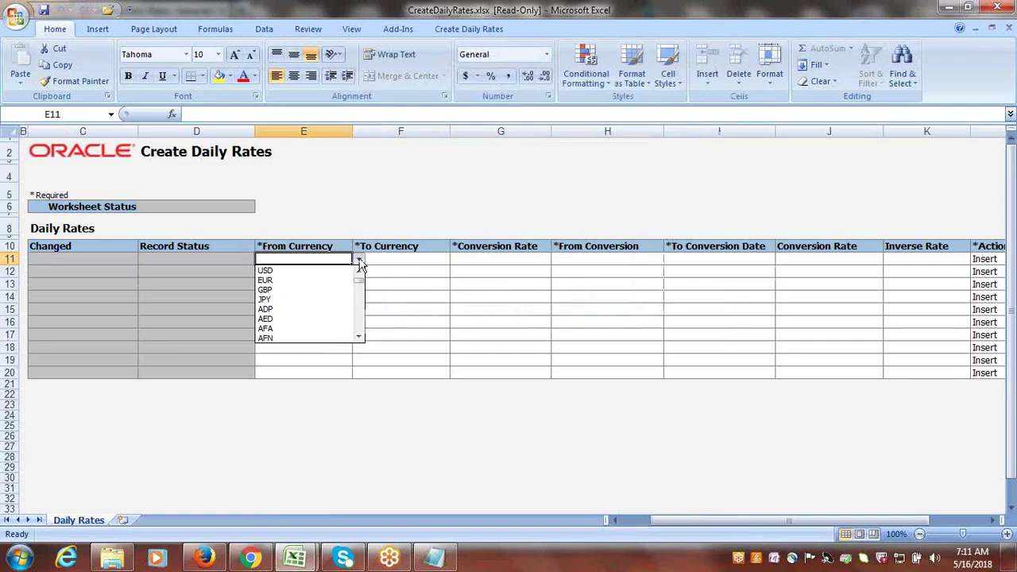
left_click(271, 270)
left_click(398, 260)
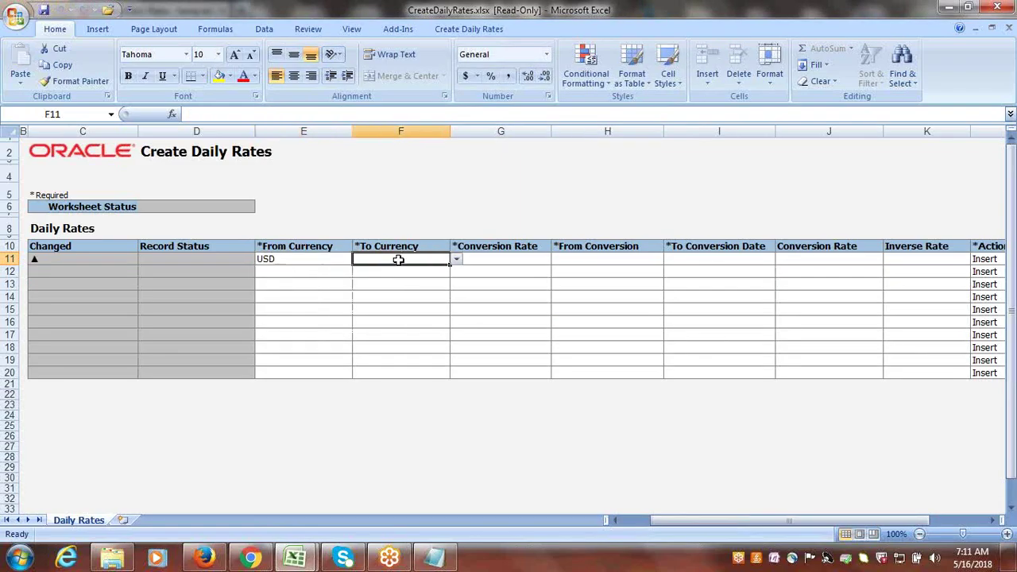
type("inr")
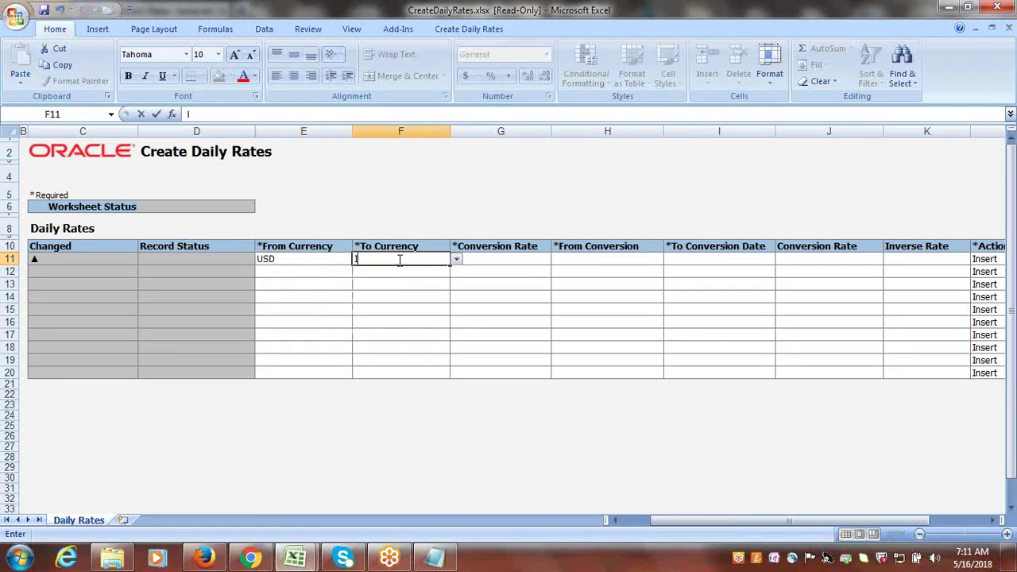
type("nr")
key("Tab")
left_click(558, 260)
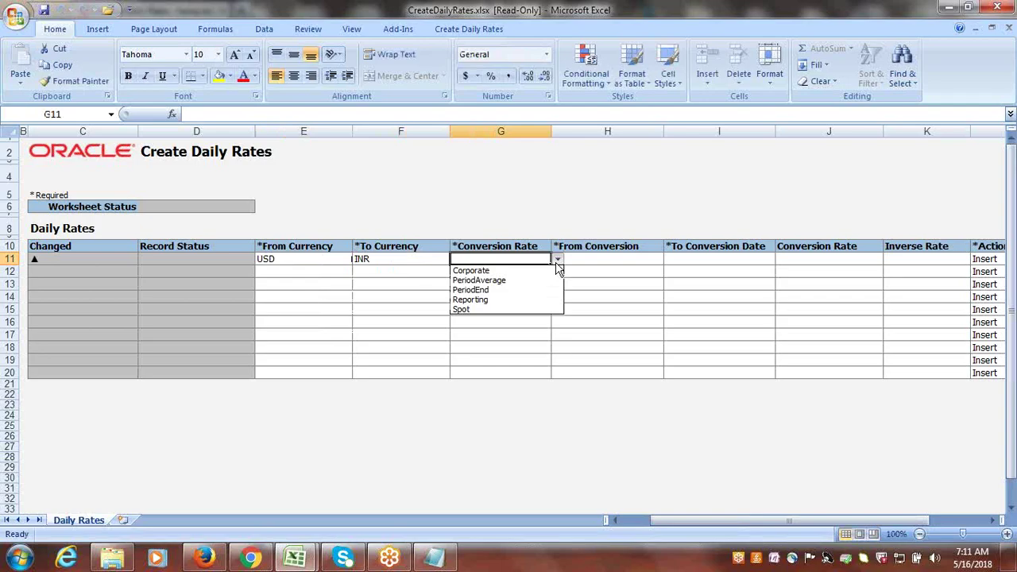
left_click(515, 270)
key("Tab")
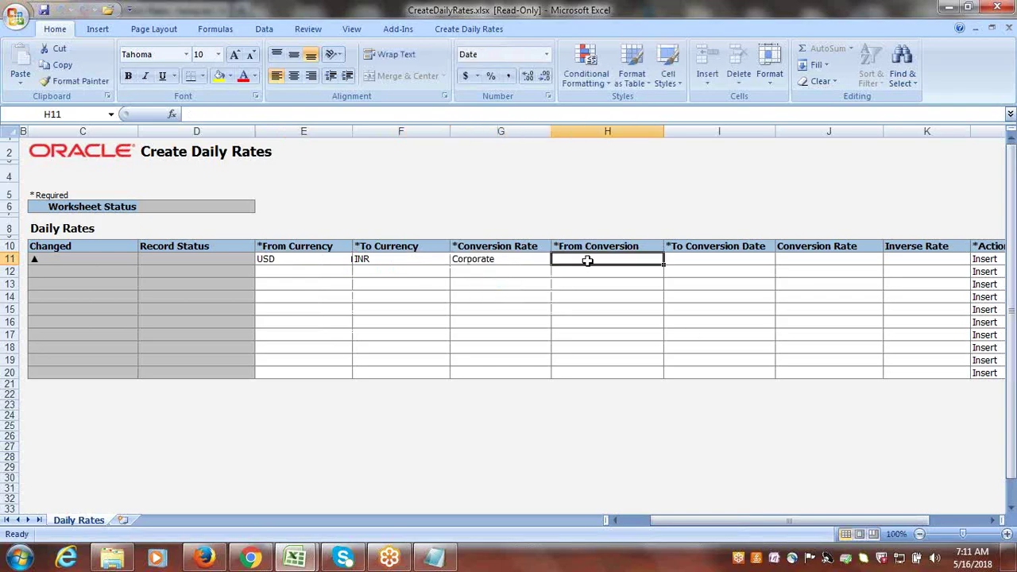
- Enter 5/16/2018 as both From and To conversion dates and a rate of 65
type("5/16/18")
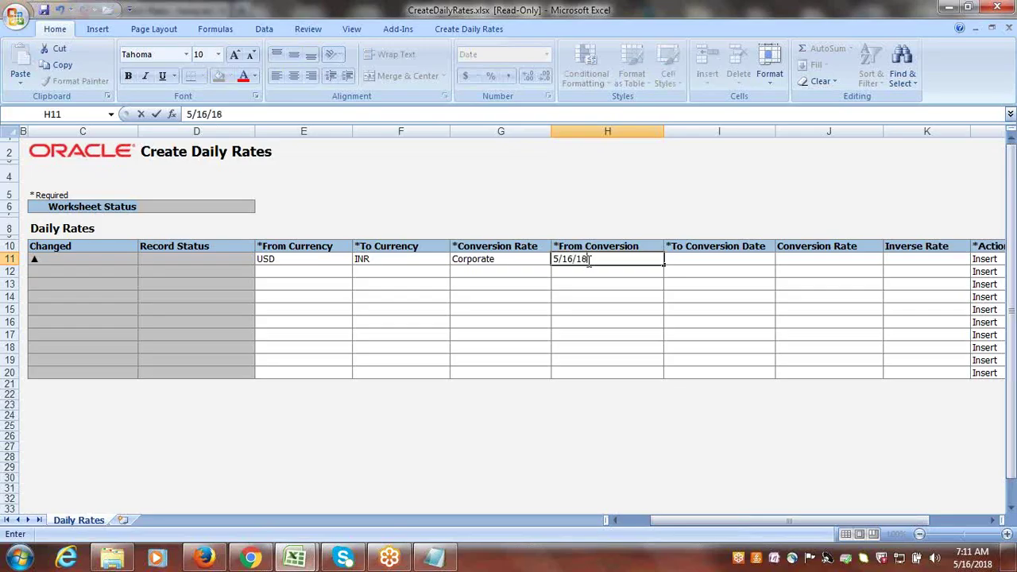
key("Tab")
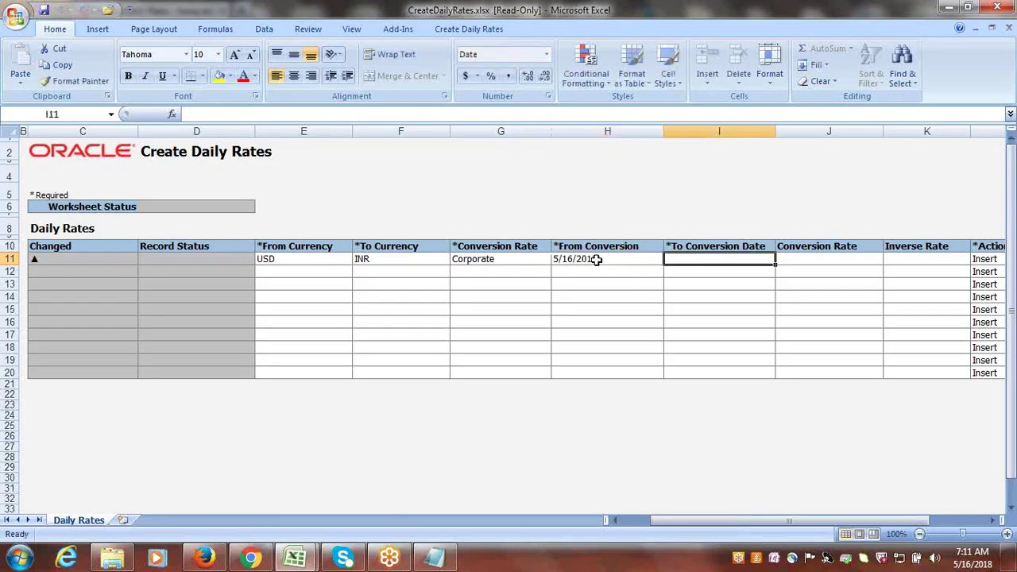
left_click(594, 259)
key("ctrl+c")
left_click(702, 256)
key("Return")
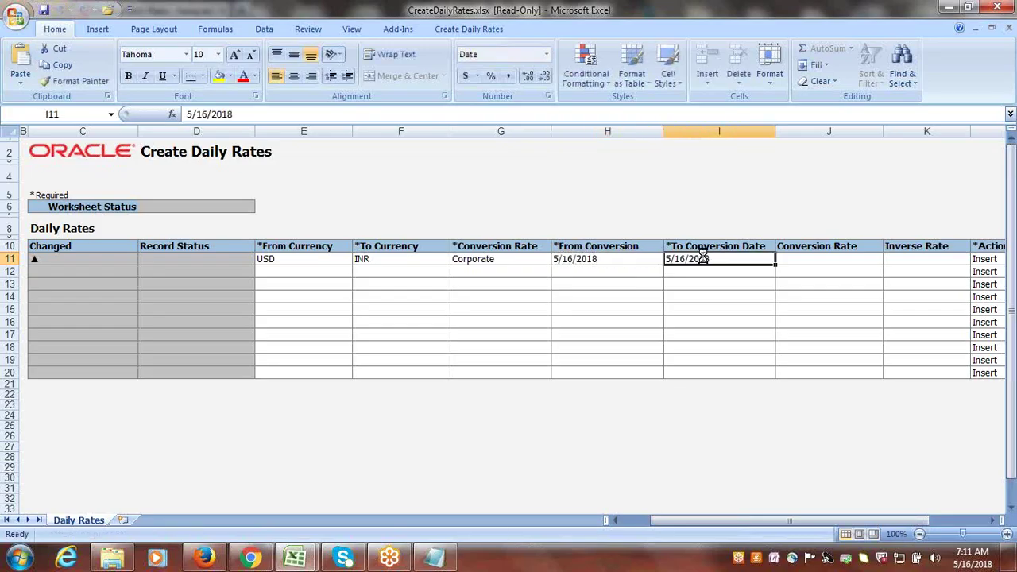
key("Tab")
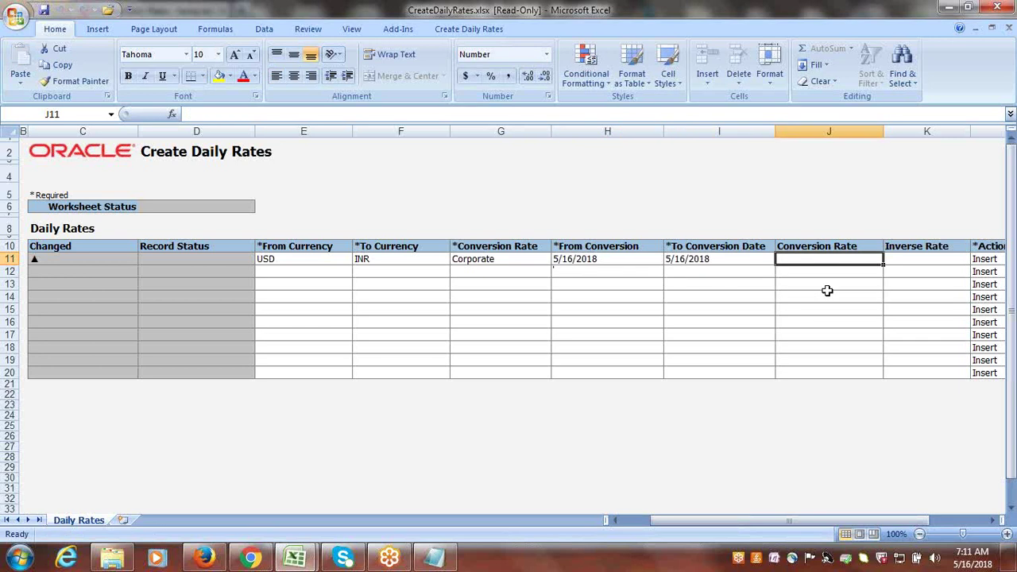
type("65")
key("Tab")
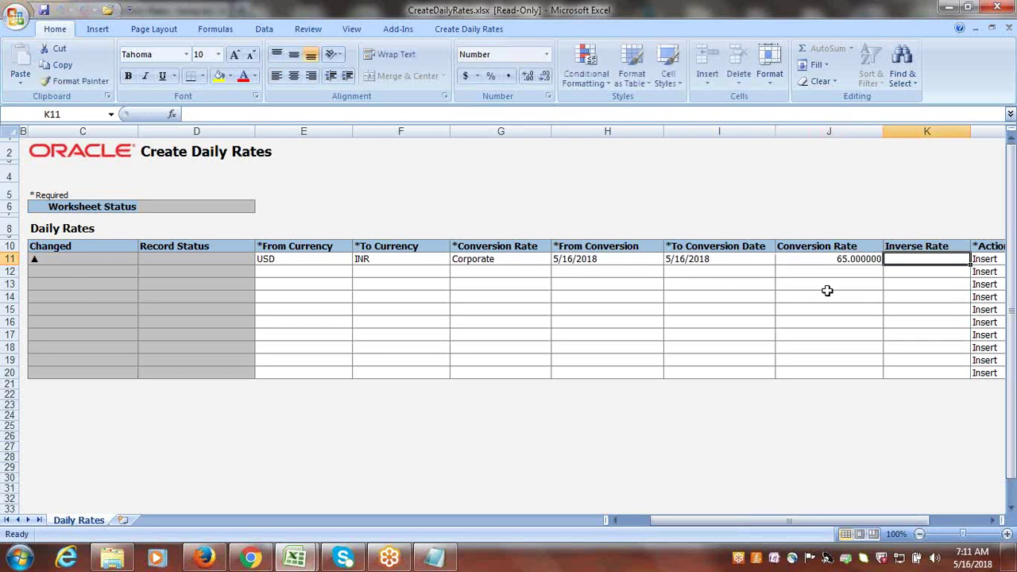
left_click(469, 29)
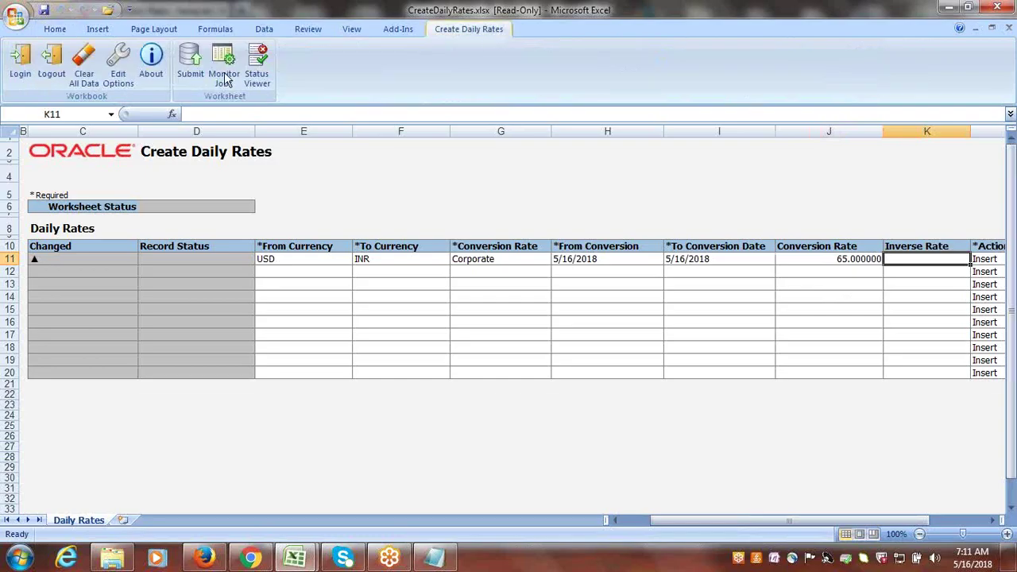
- Submit the rate to Oracle with automatic import, dismiss the upload summary, and close the workbook
left_click(191, 70)
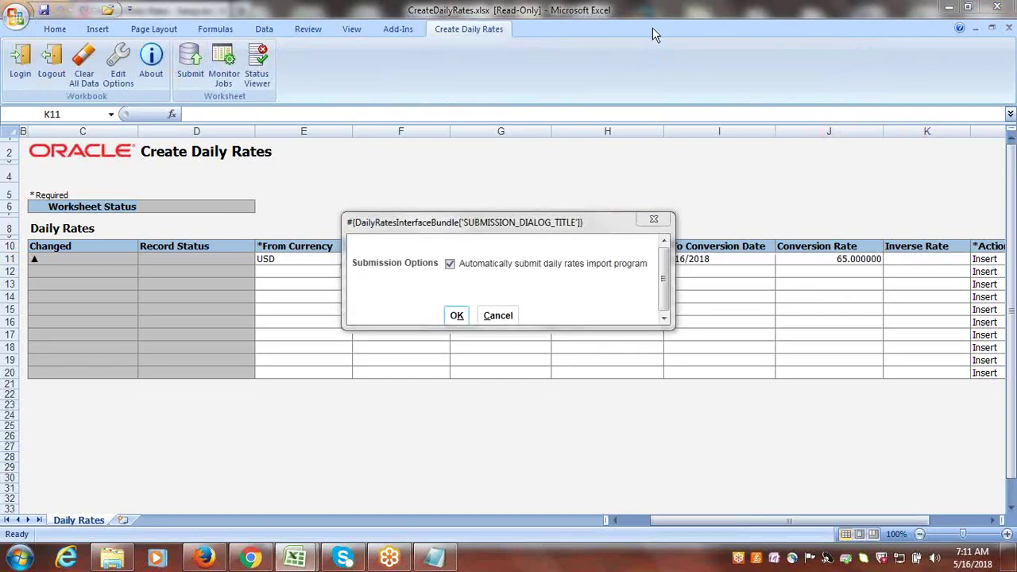
left_click(458, 315)
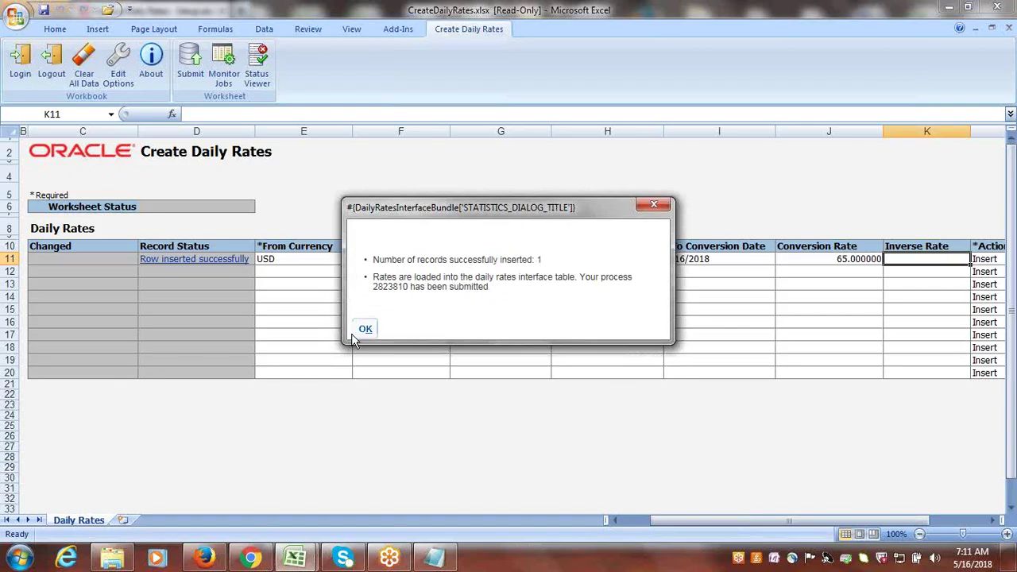
left_click(364, 329)
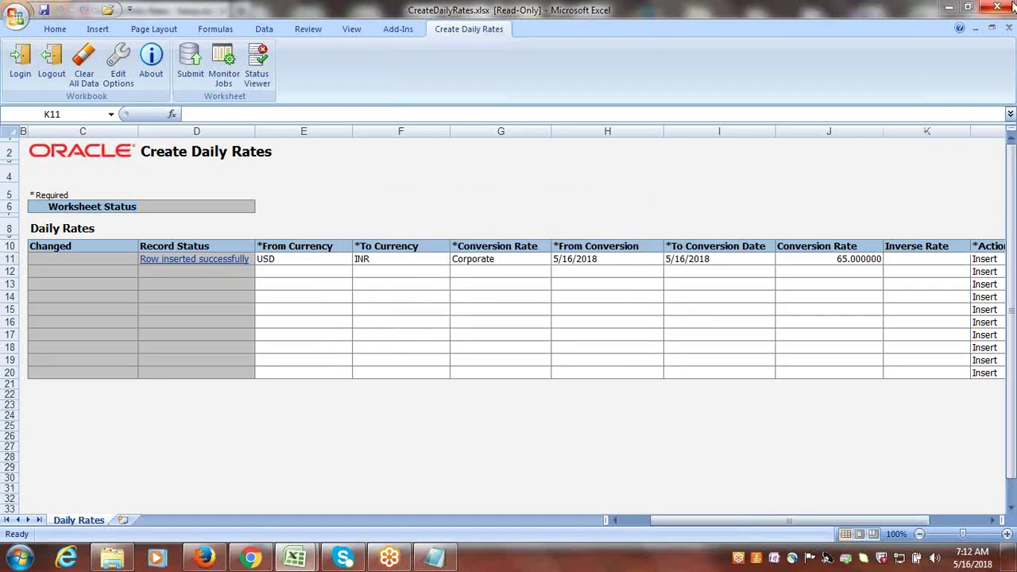
left_click(1001, 6)
- Discard the rates workbook changes, note the Create Transaction in USD task, and return to Firefox
left_click(509, 316)
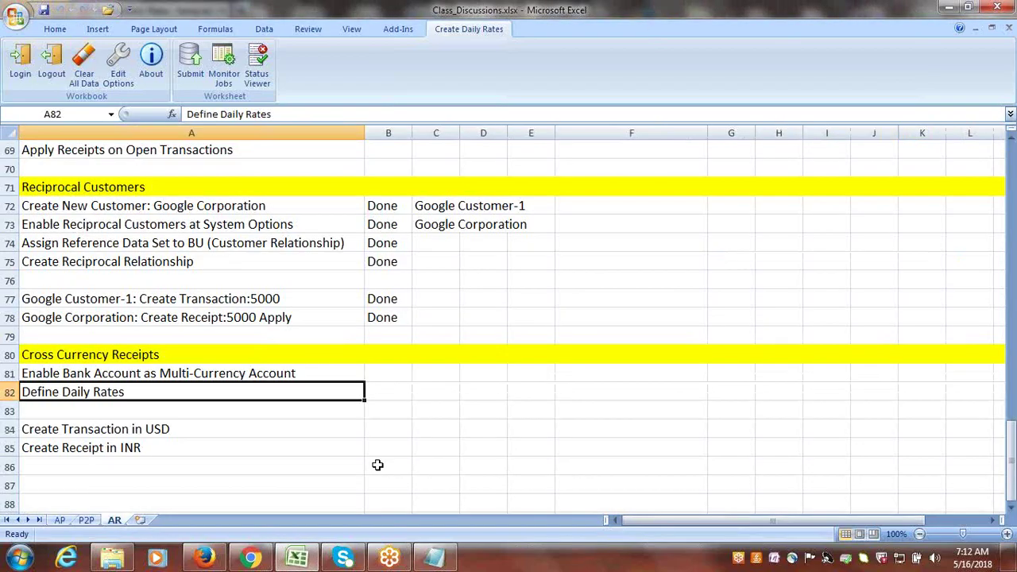
left_click(262, 433)
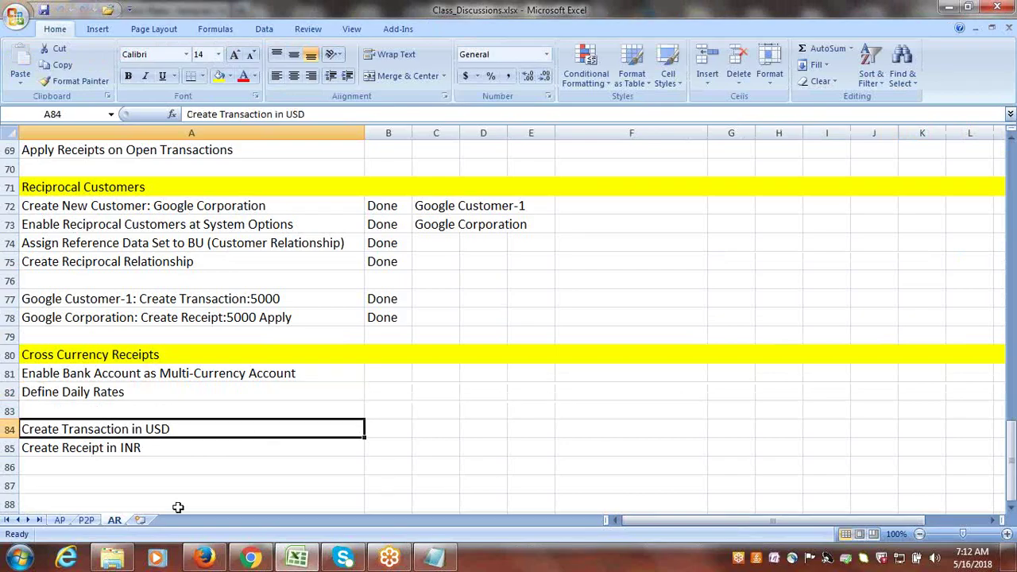
left_click(204, 557)
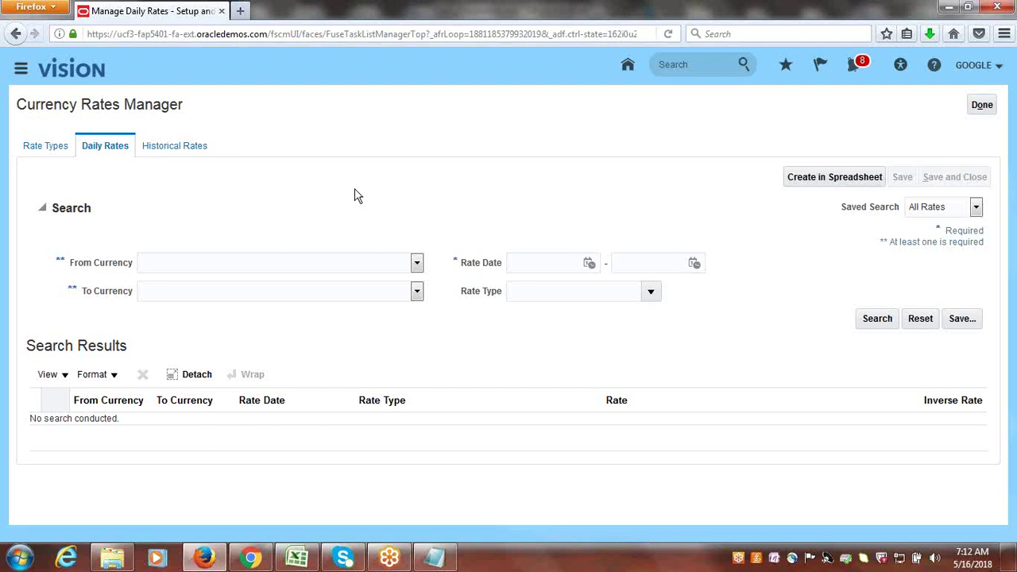
- Go to the Receivables Billing work area and start Create Transaction from its task list
left_click(21, 68)
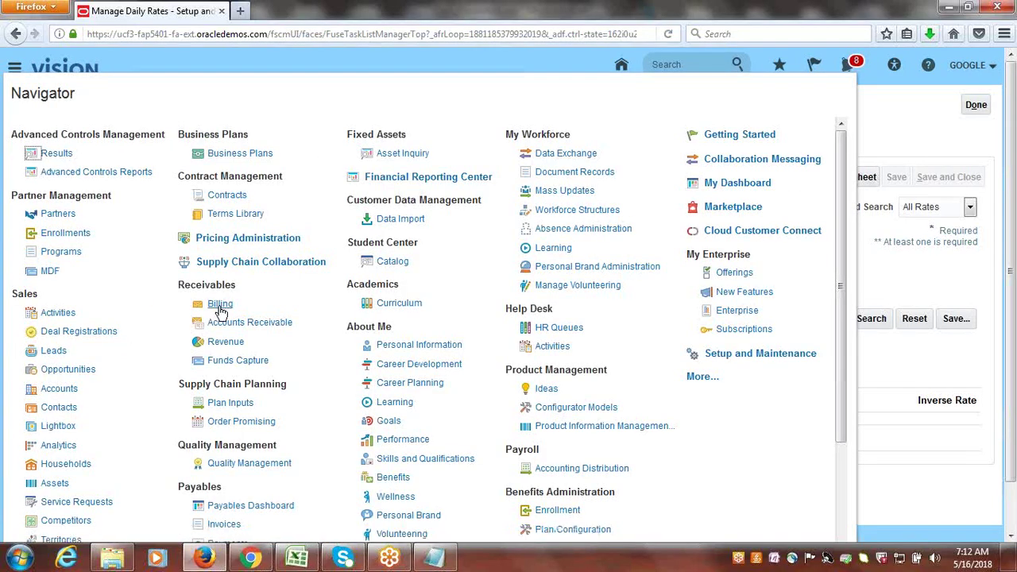
left_click(220, 308)
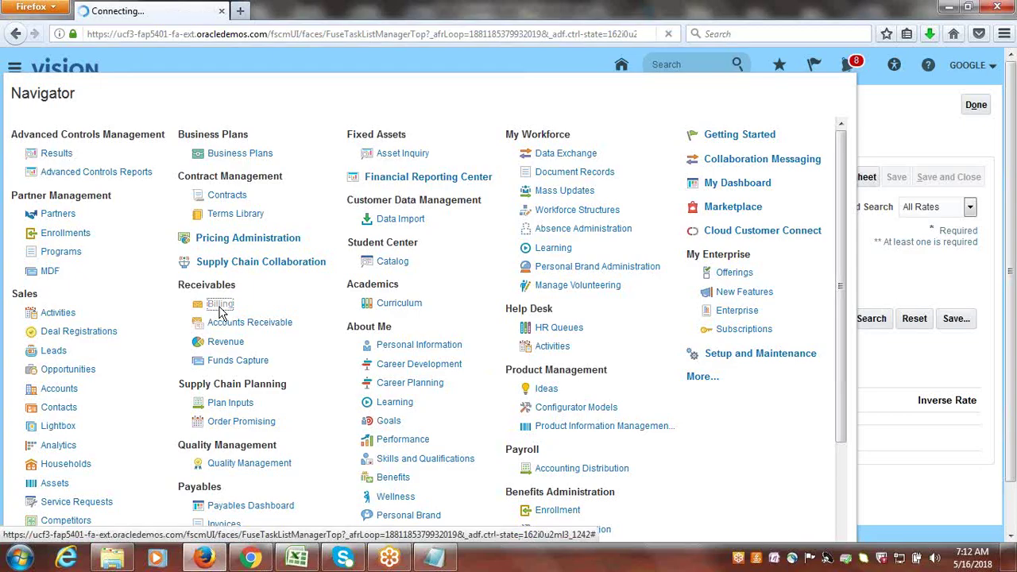
left_click(221, 306)
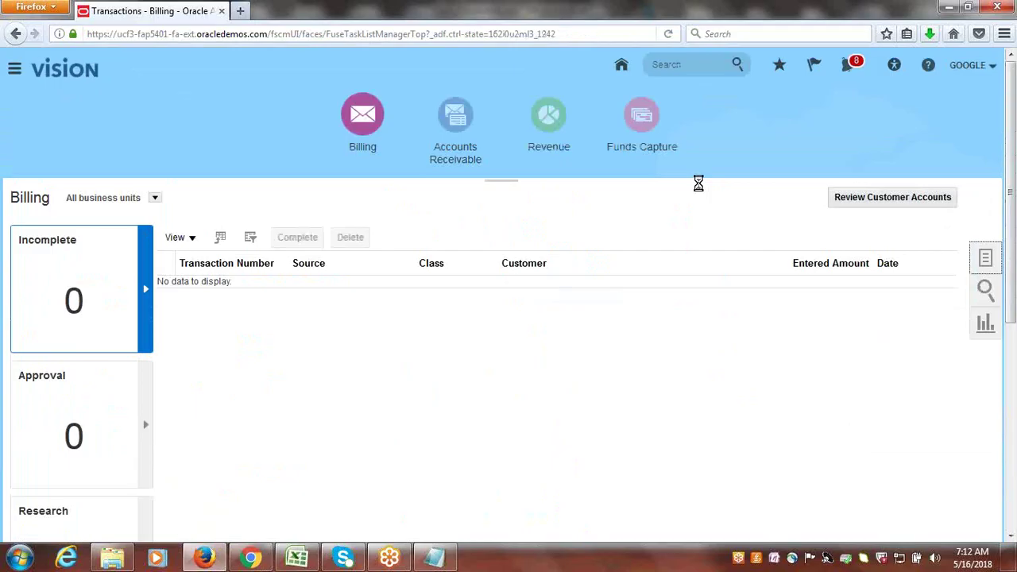
left_click(985, 256)
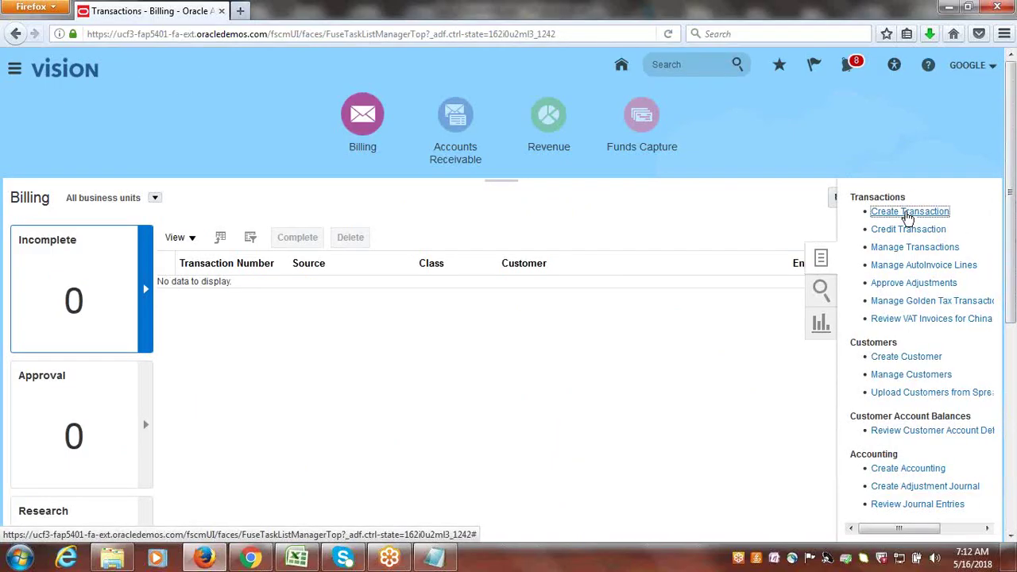
left_click(908, 213)
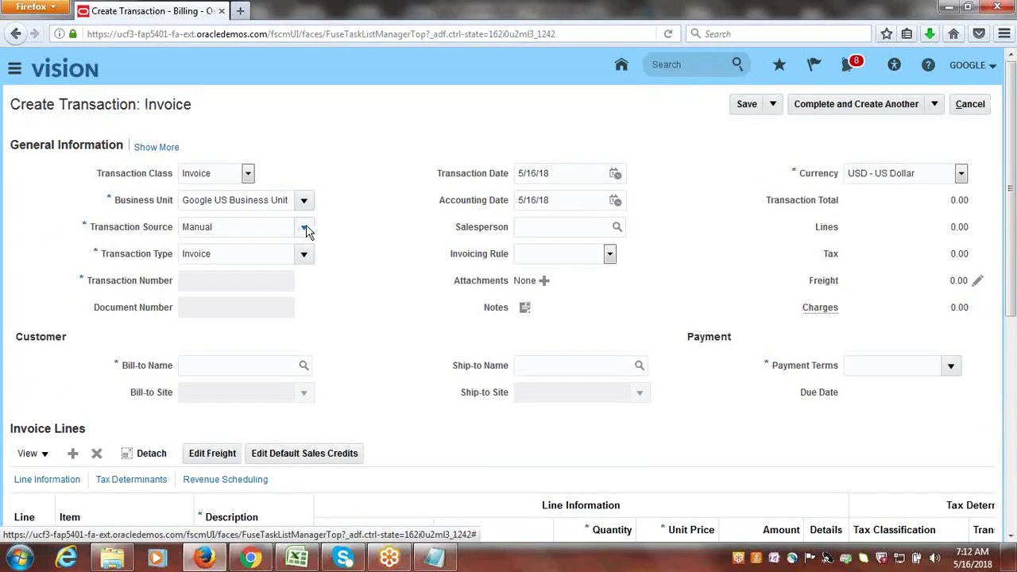
- Set Transaction Source to Google Invoice and Bill-to Name to Google Customer-1
left_click(305, 228)
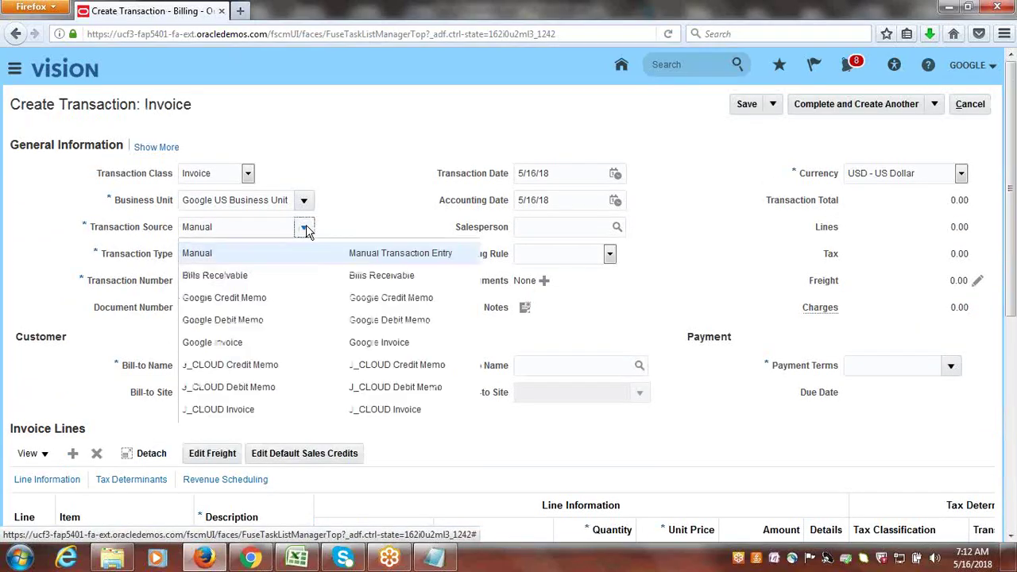
left_click(256, 350)
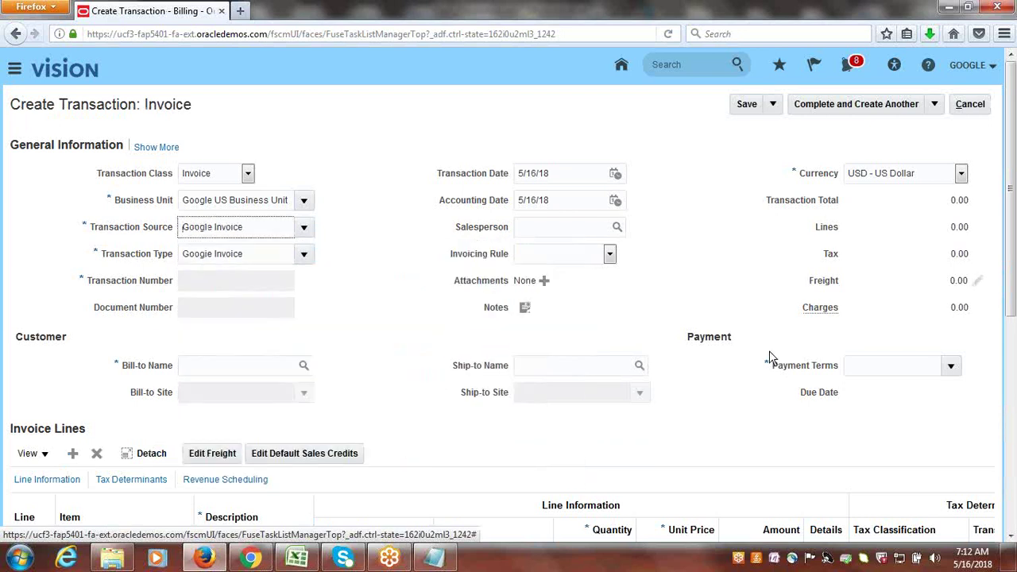
left_click(227, 370)
type("GOO")
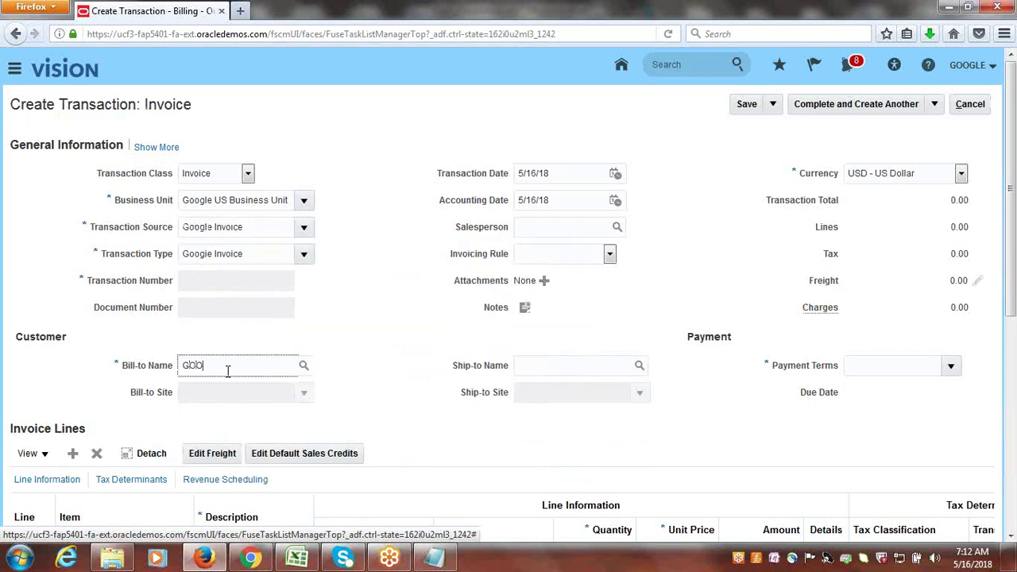
type("GLE CU")
key("Tab")
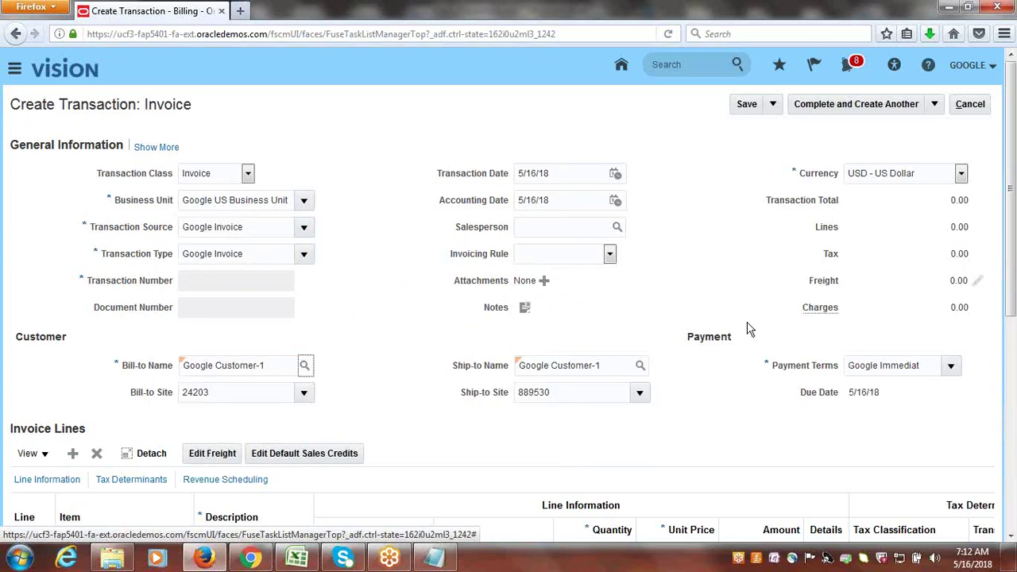
- Add invoice line 1: Services, quantity 1, unit price 100
left_click_drag(1013, 205, 996, 329)
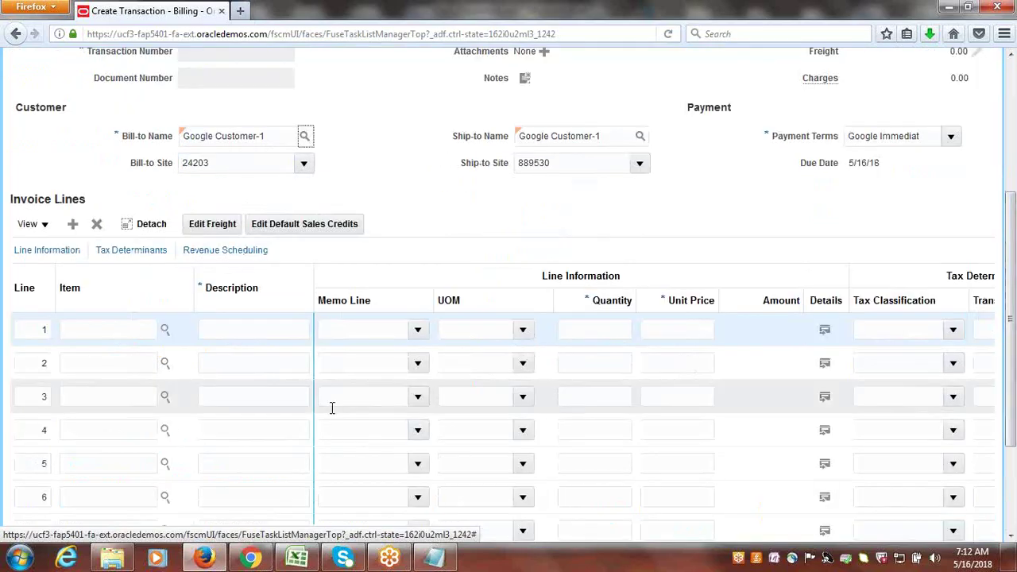
left_click(216, 329)
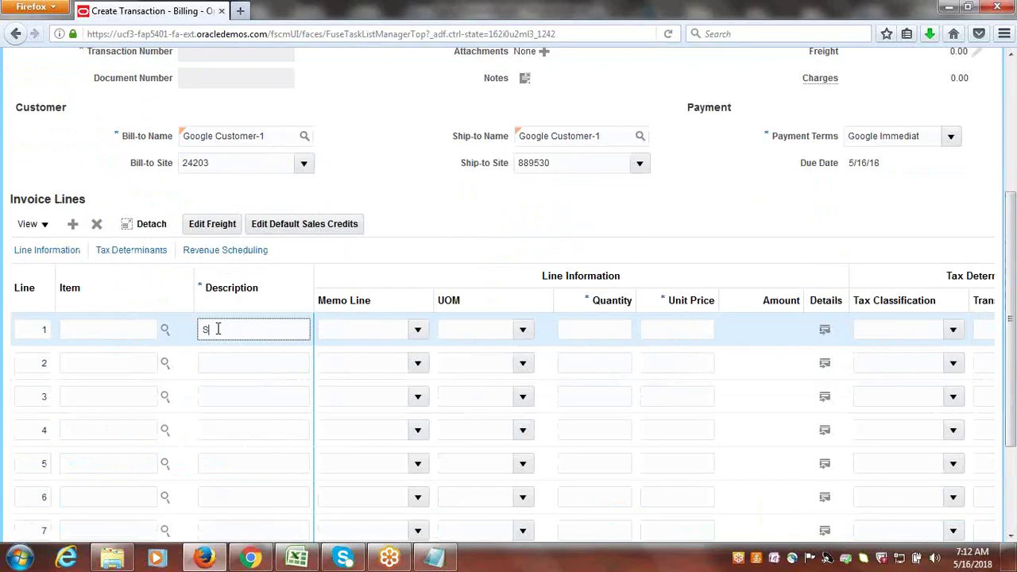
type("Service")
key("Tab")
key("Tab")
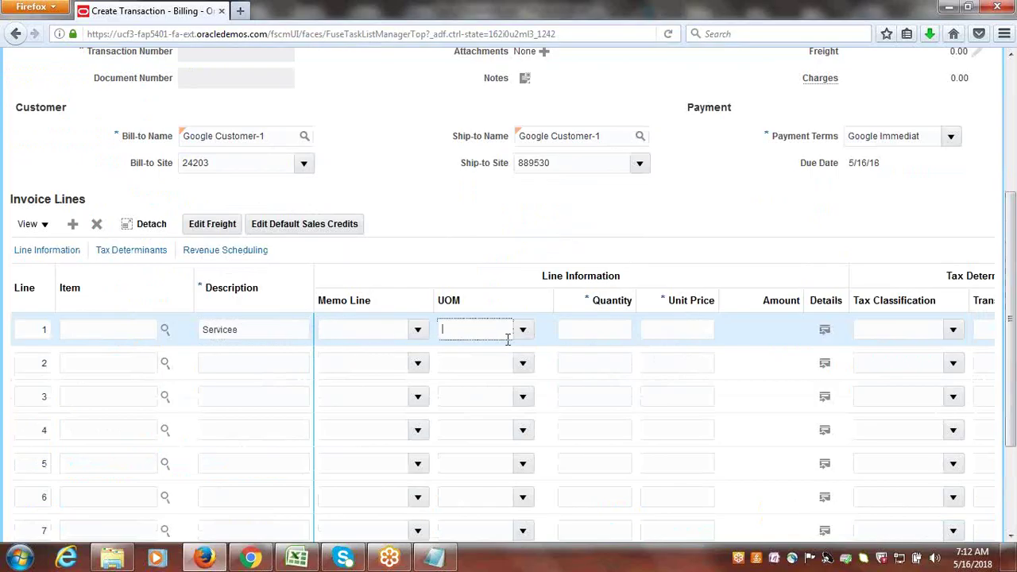
left_click(609, 331)
type("1")
left_click(670, 326)
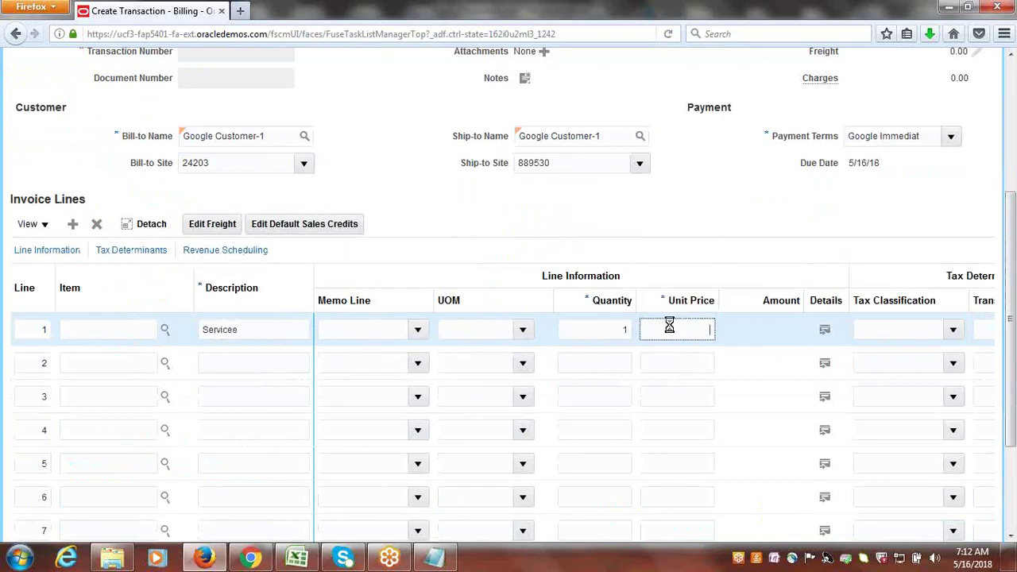
type("1")
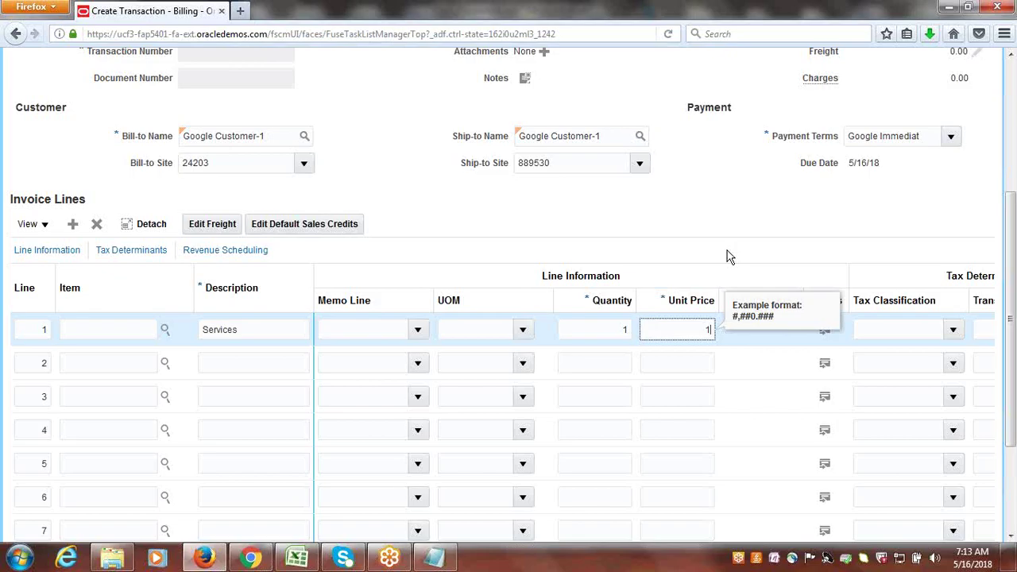
type("00")
key("Tab")
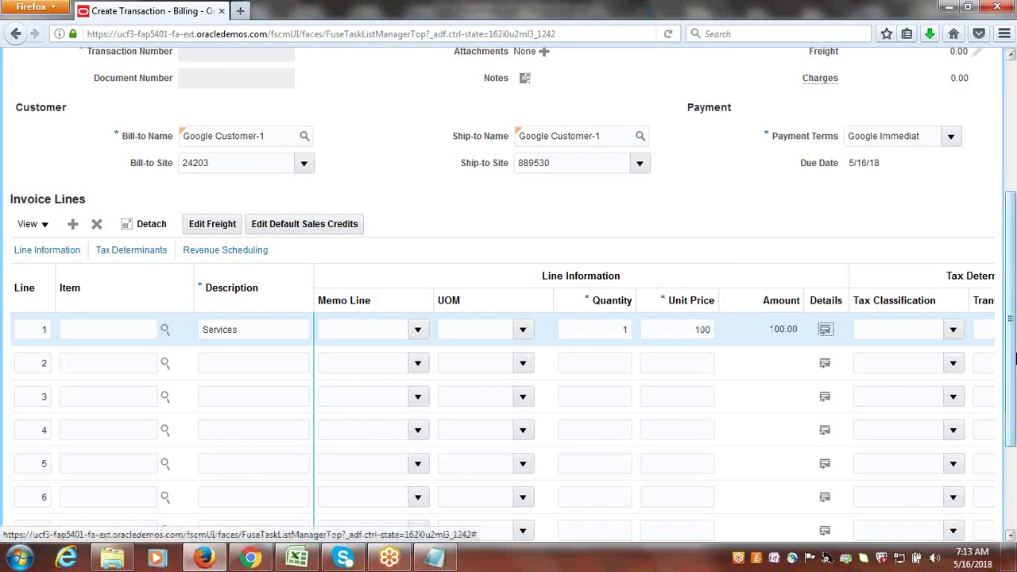
scroll(1016, 359, "up", 5)
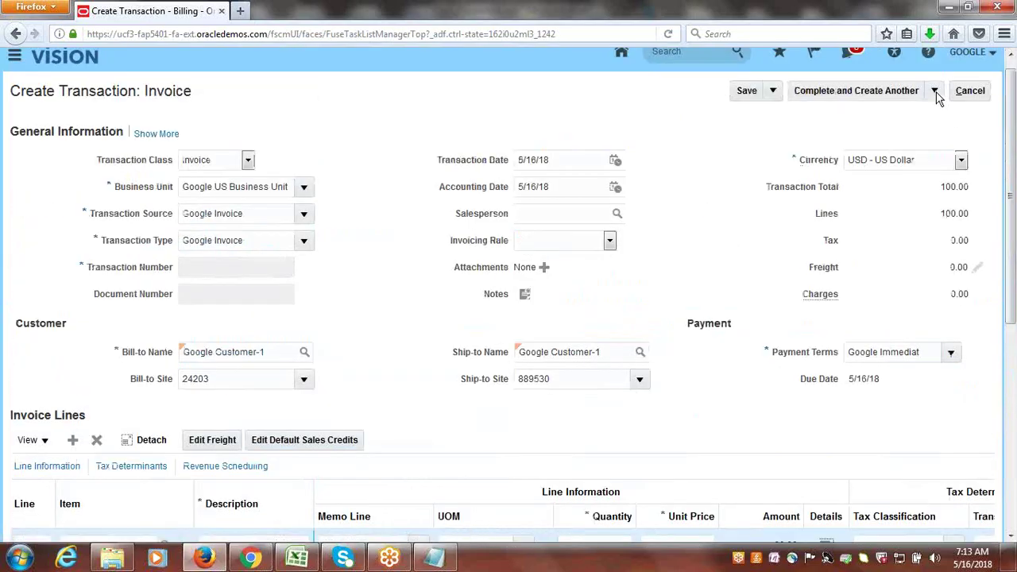
left_click(934, 91)
- Complete and review invoice 1002, leave its review page, and return to Excel
left_click(844, 111)
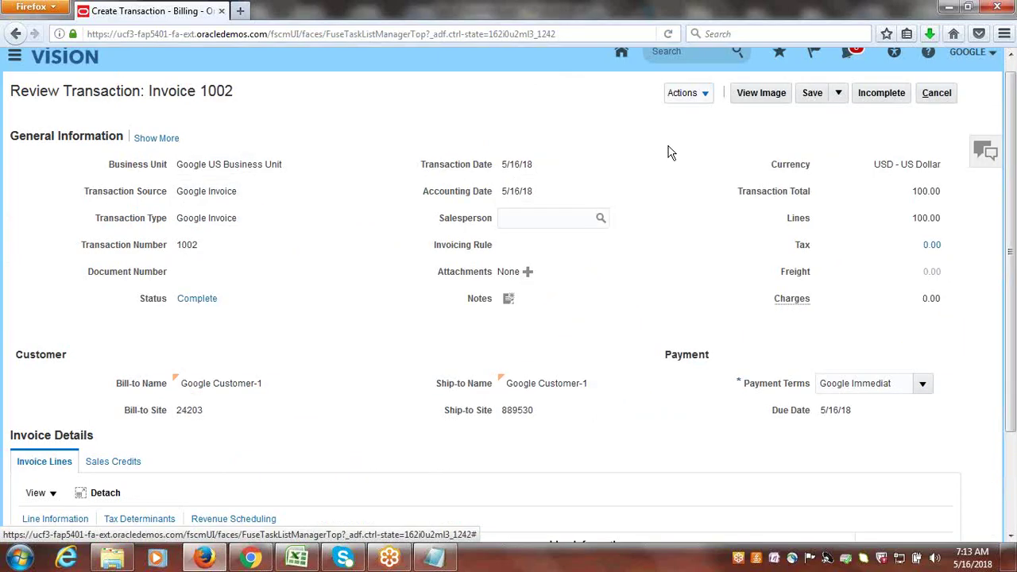
left_click(937, 93)
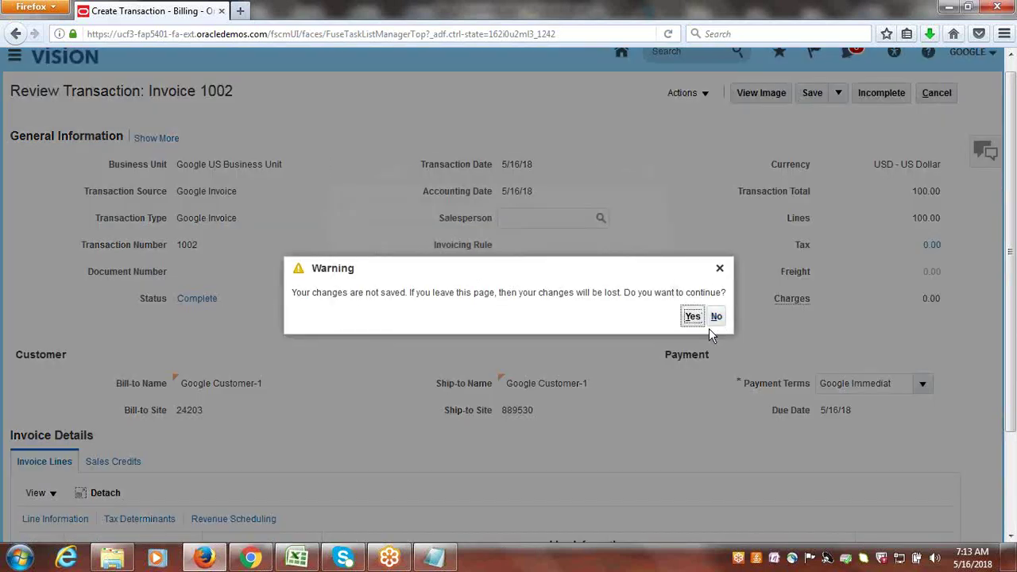
left_click(692, 316)
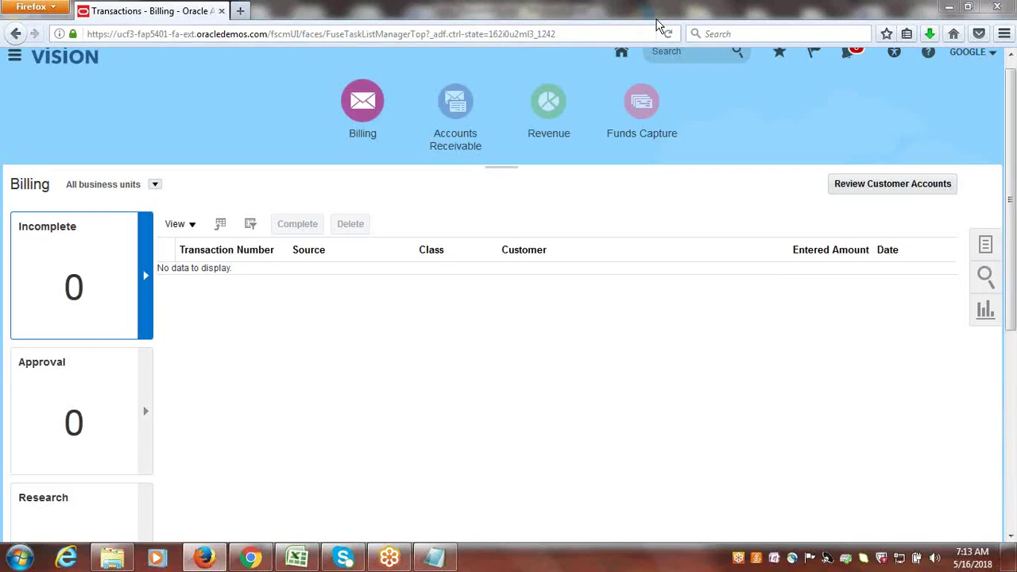
left_click(297, 557)
- Check the Create Receipt in INR task in the checklist, then return to Oracle Billing
left_click(160, 449)
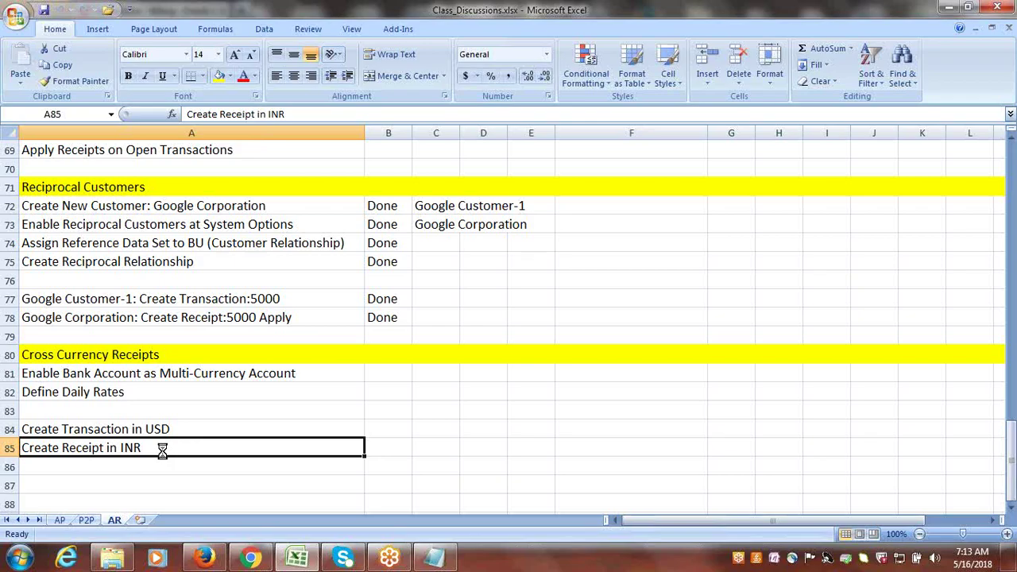
left_click(208, 560)
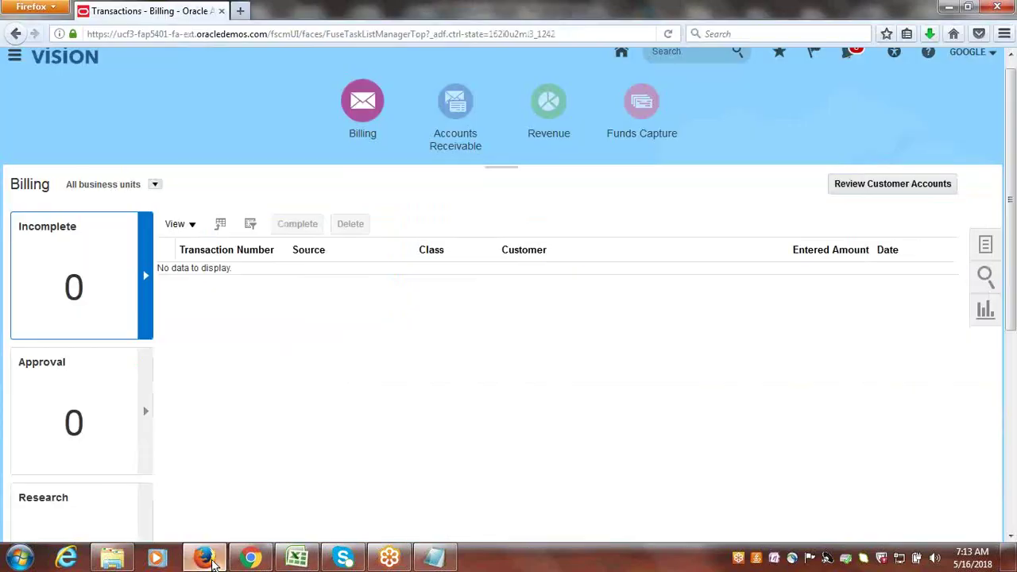
- From Accounts Receivable, create a receipt with method Google Check and number INR123
left_click(441, 81)
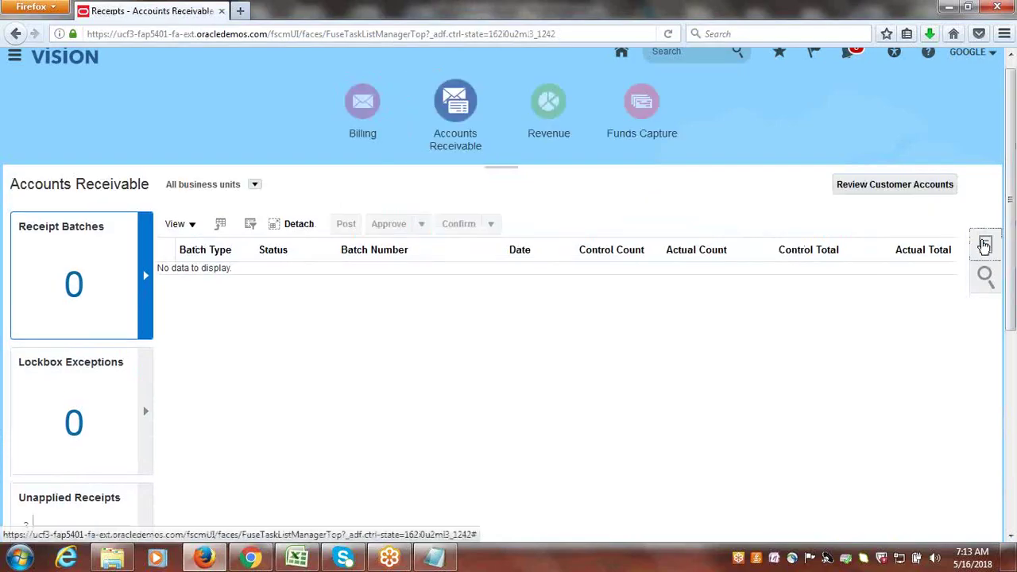
left_click(984, 245)
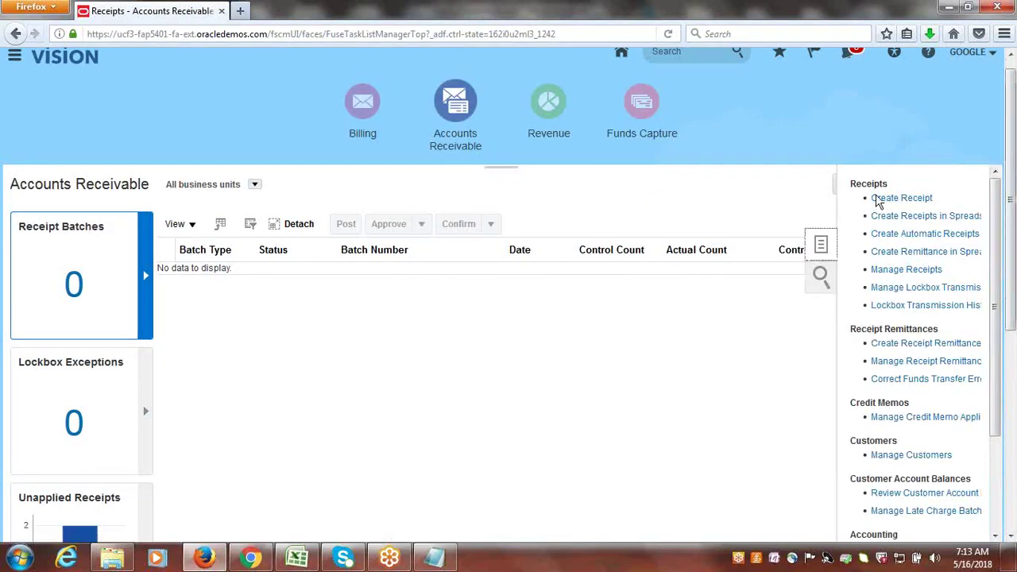
left_click(878, 199)
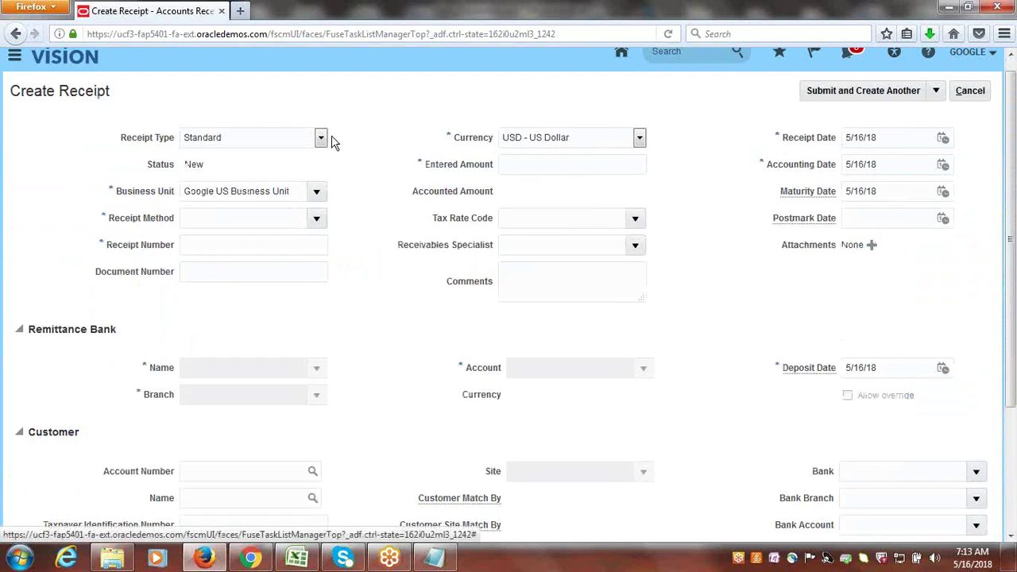
left_click(317, 217)
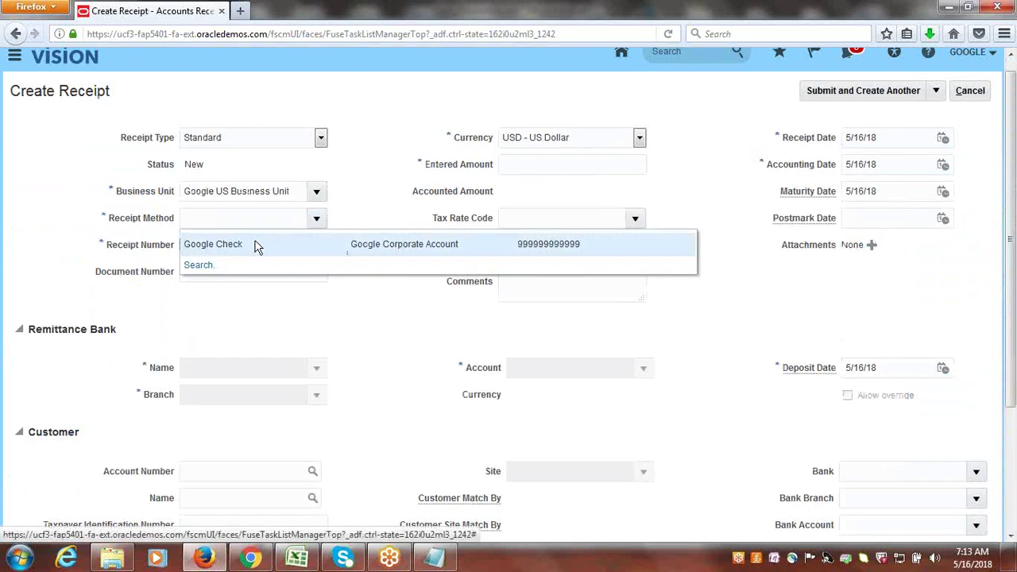
left_click(255, 242)
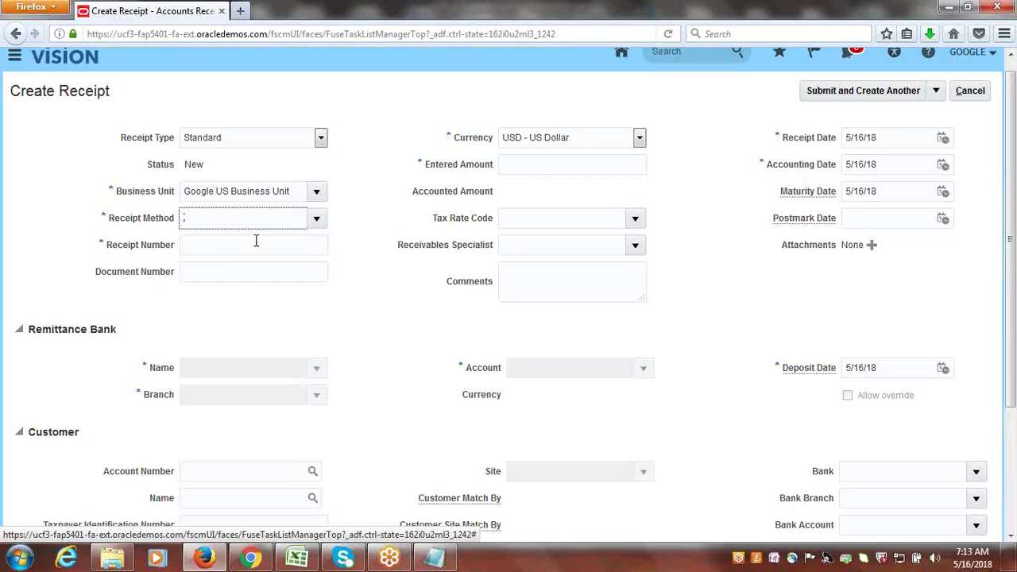
left_click(255, 244)
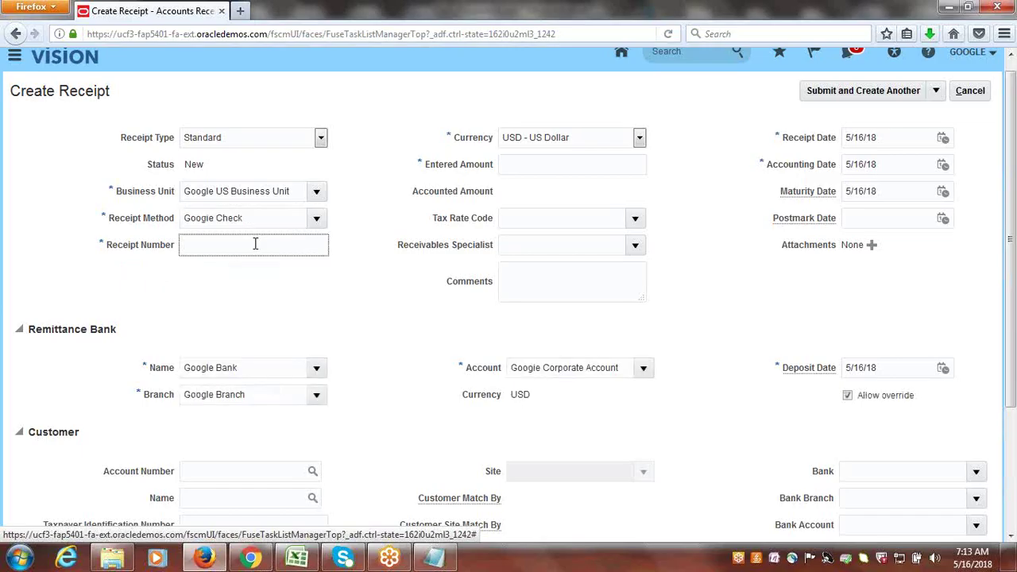
type("INR123")
key("Tab")
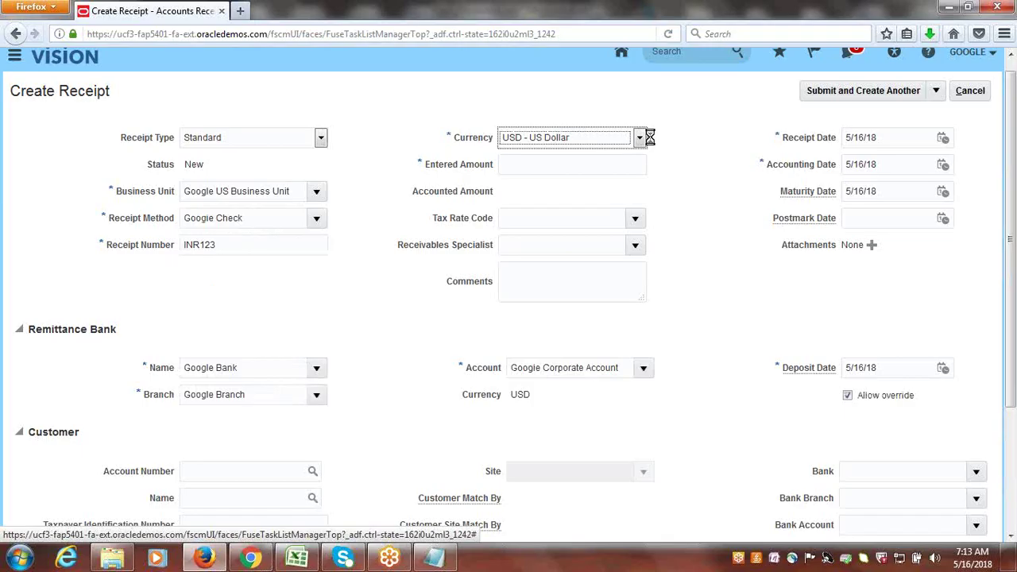
- Set the receipt currency to INR - Indian Rupee and view its conversion rate
left_click(639, 138)
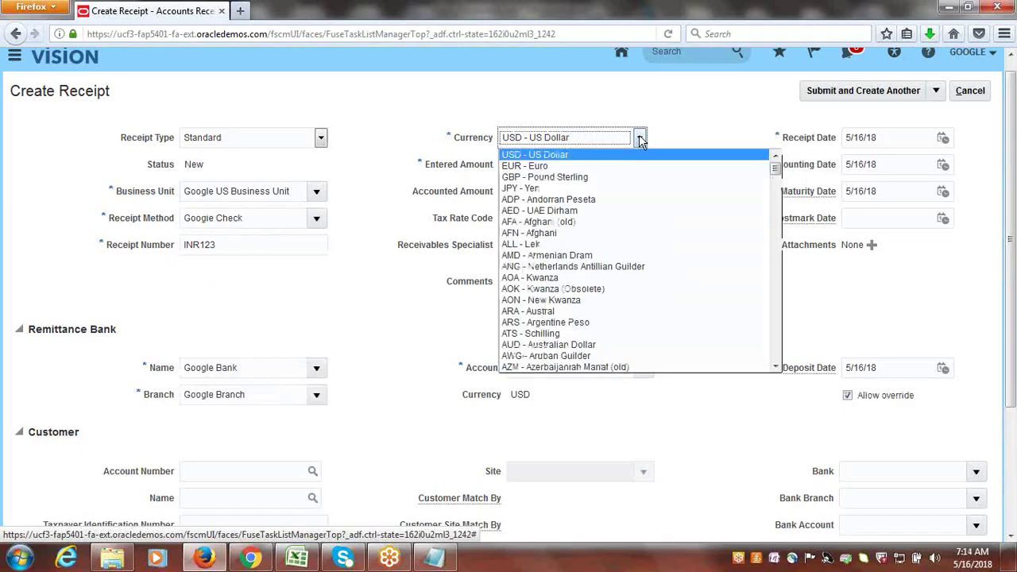
key("i")
key("i")
key("i")
key("i")
key("i")
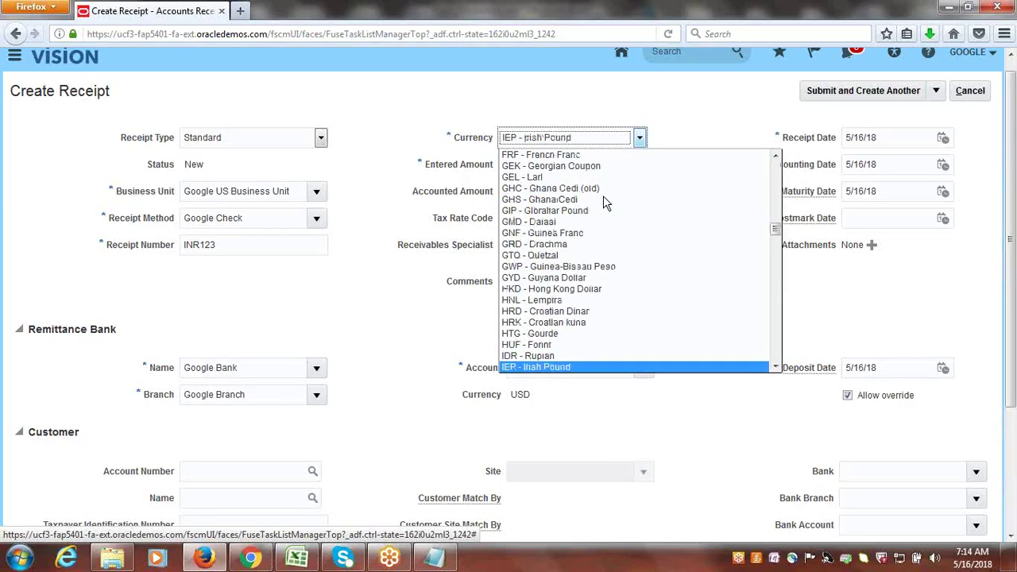
key("i")
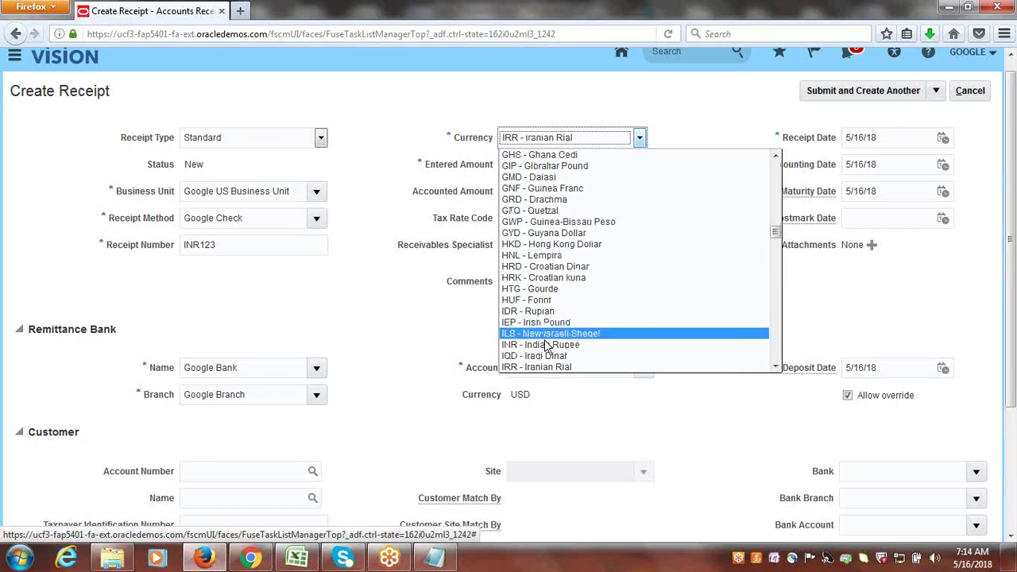
left_click(547, 347)
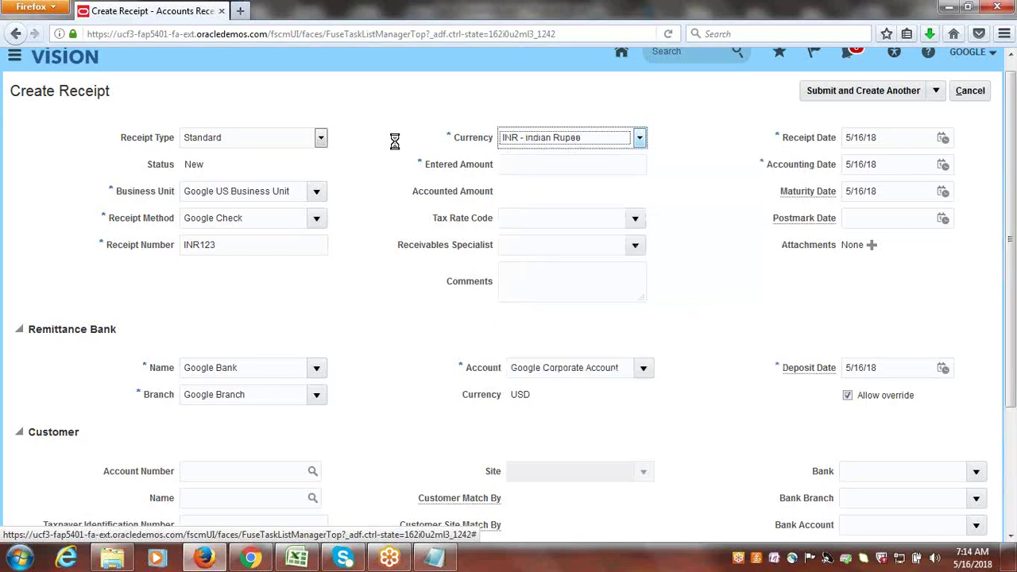
left_click(532, 167)
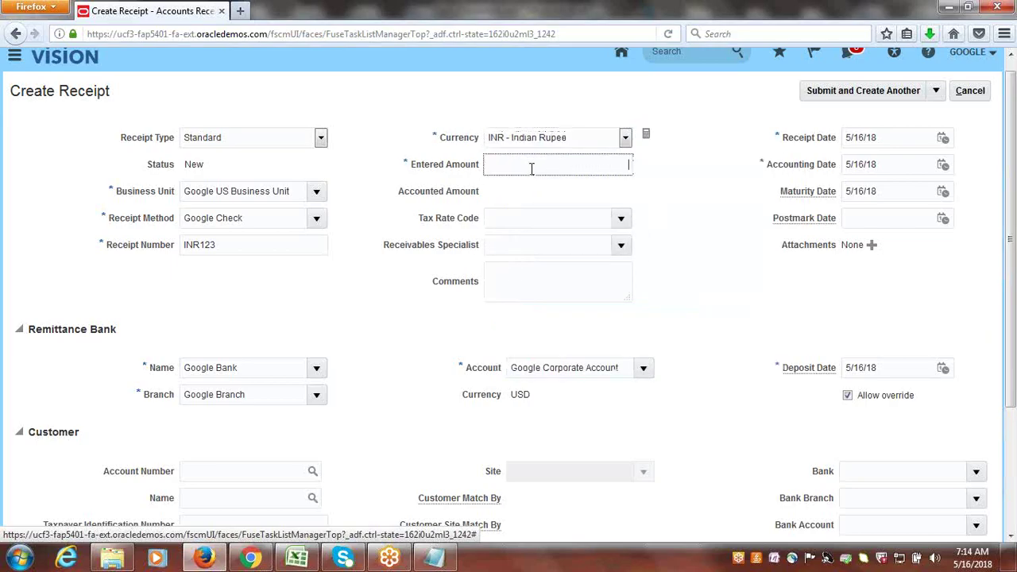
left_click(727, 228)
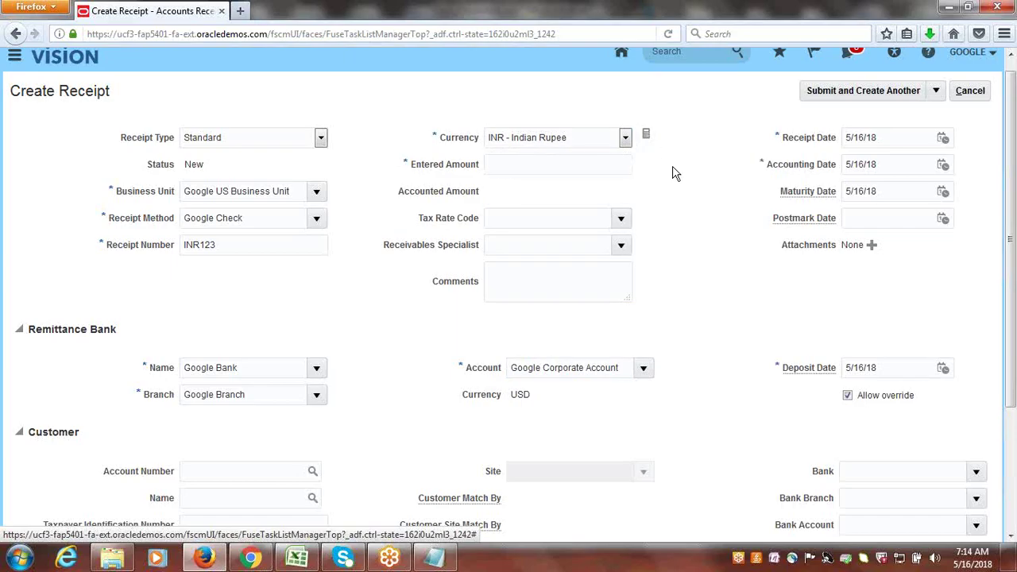
left_click(647, 137)
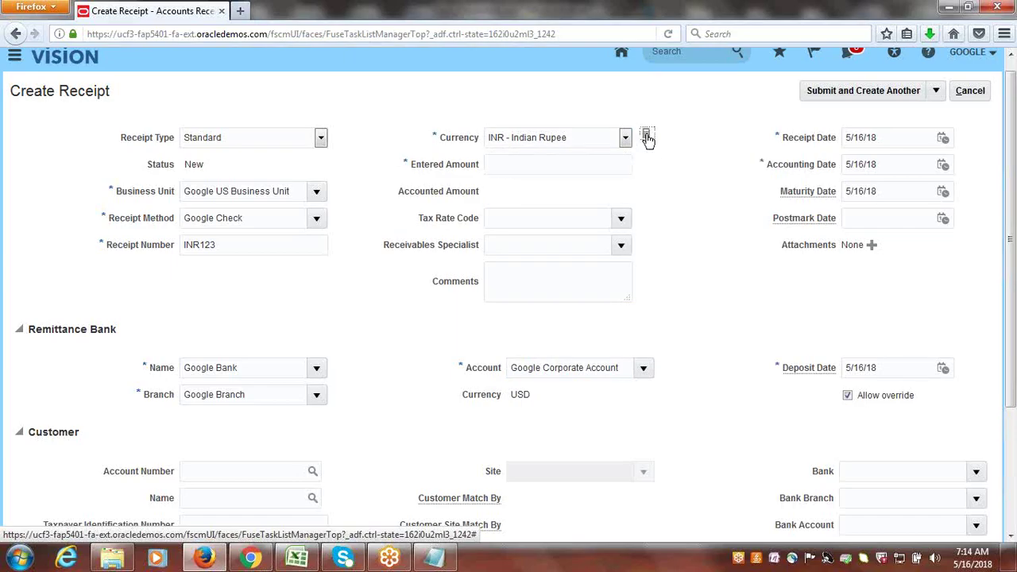
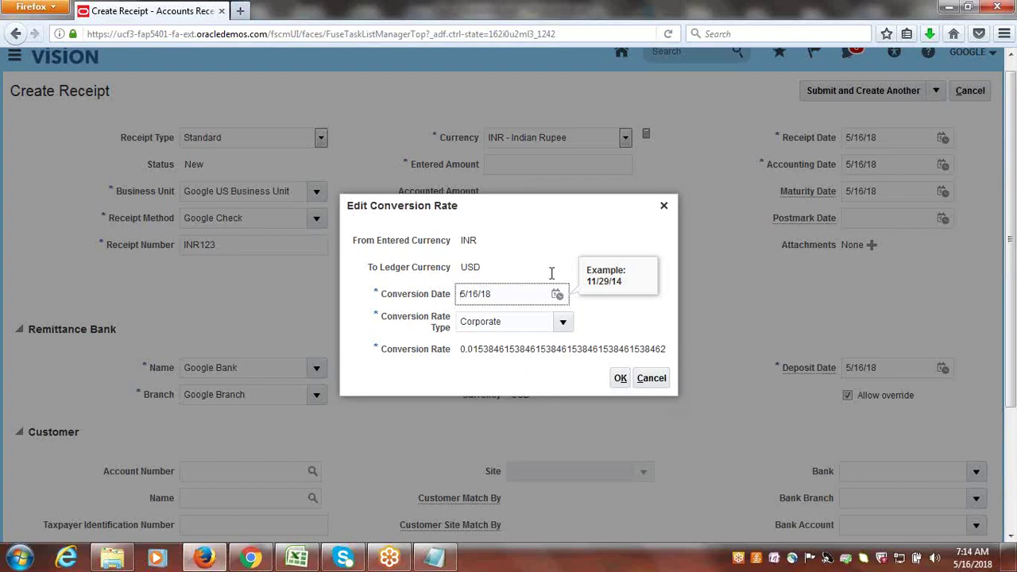
- Accept the INR conversion rate and enter a receipt amount of 6,500.00 INR (100.00 USD)
left_click(620, 379)
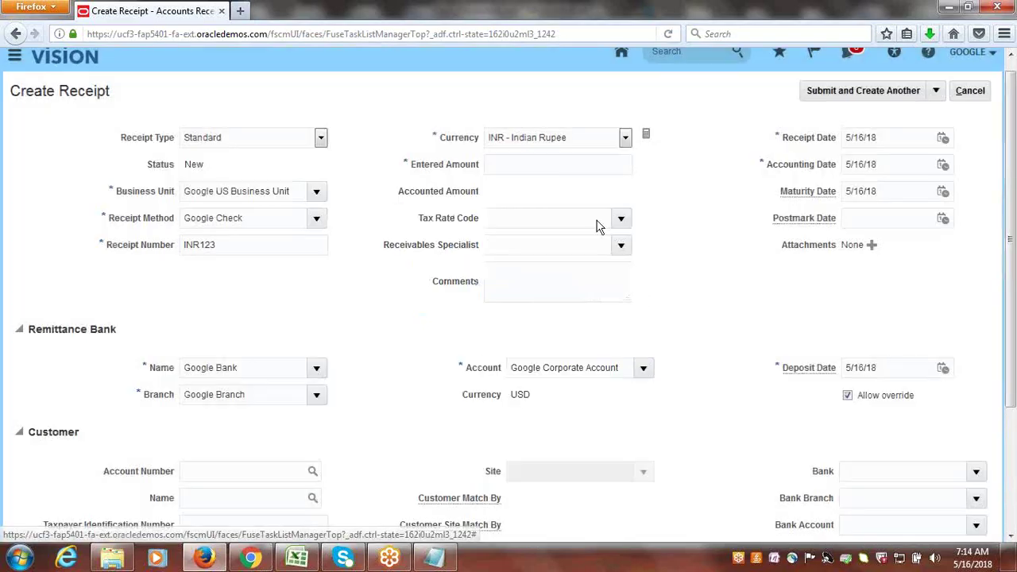
left_click(558, 163)
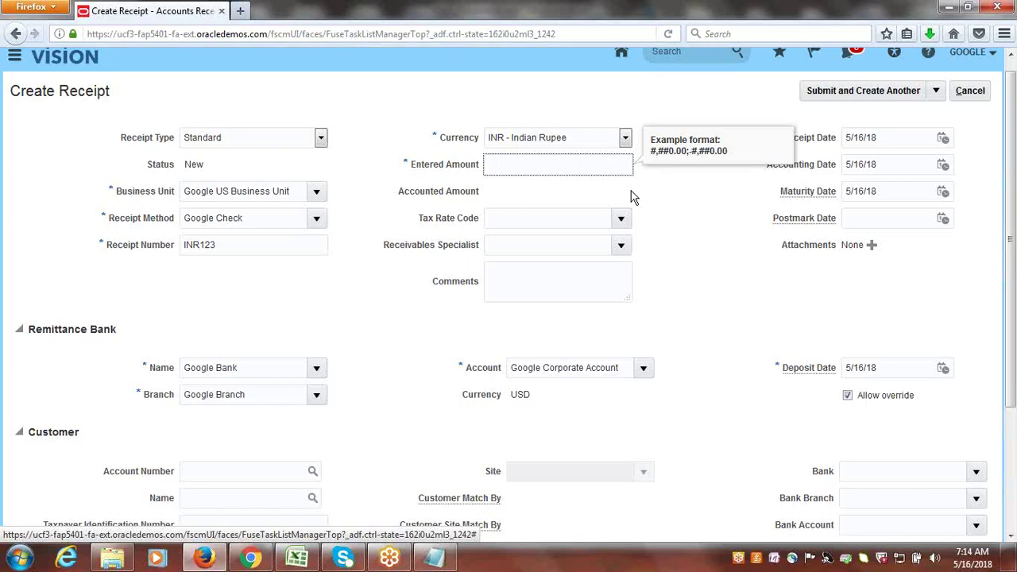
type("500")
key("Tab")
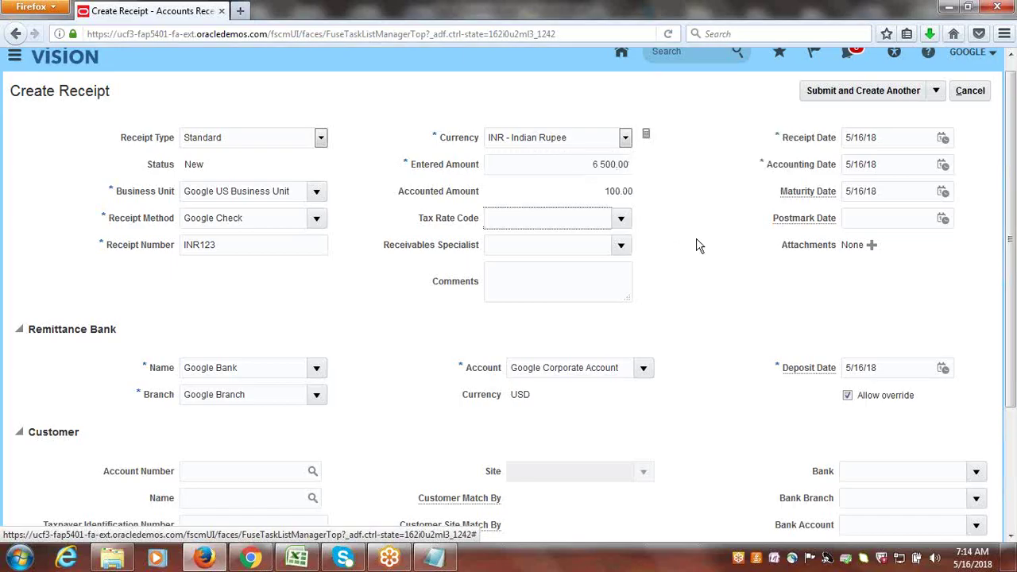
left_click(697, 244)
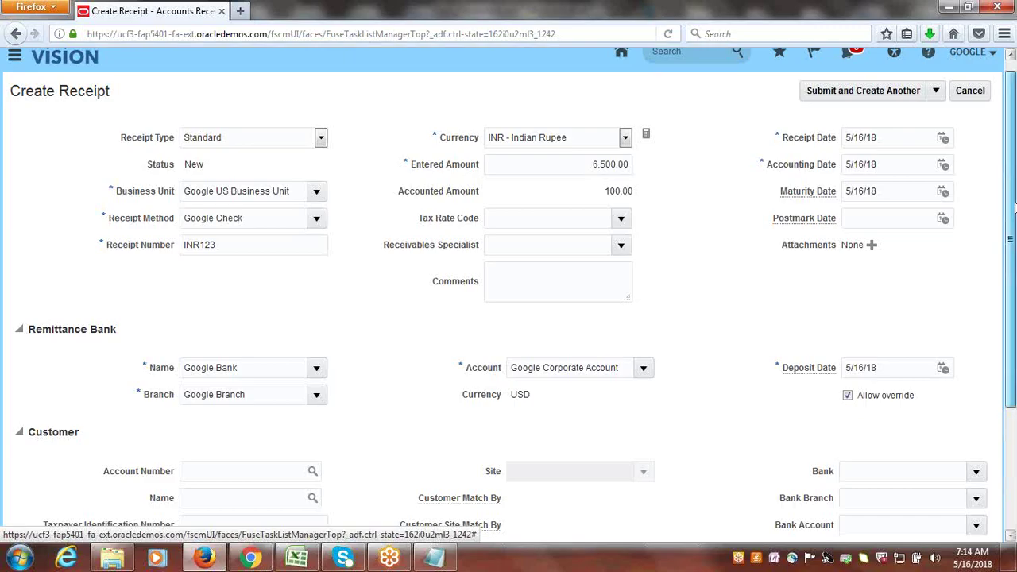
scroll(1014, 206, "down", 2)
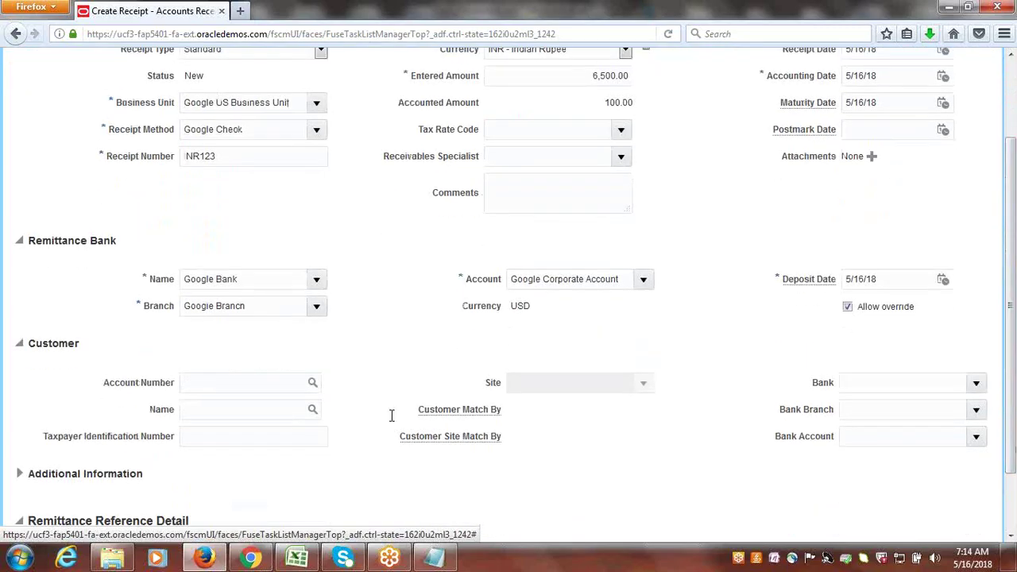
left_click(312, 409)
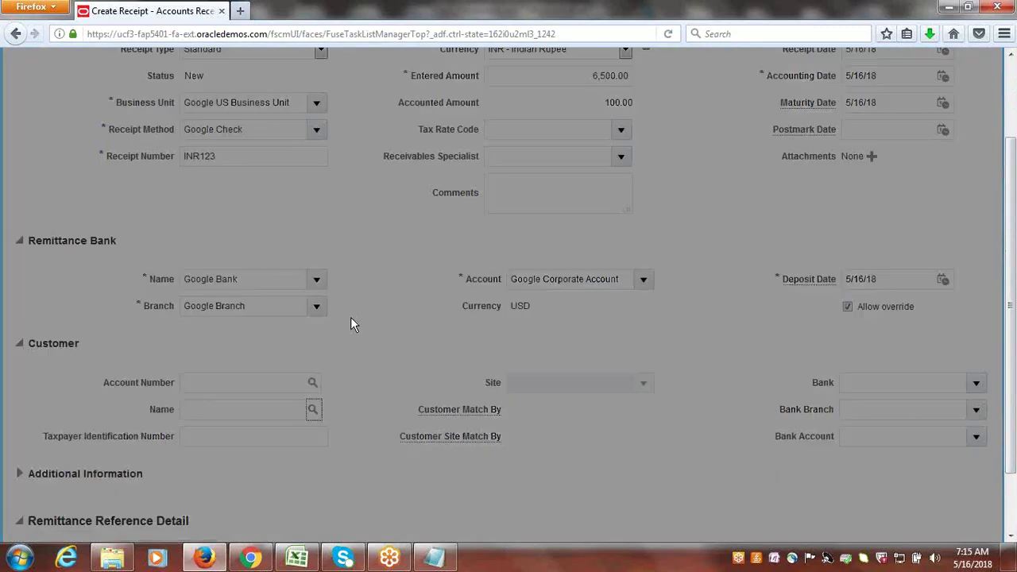
- Set the receipt customer to Google Customer-1 at site 24203
left_click(359, 232)
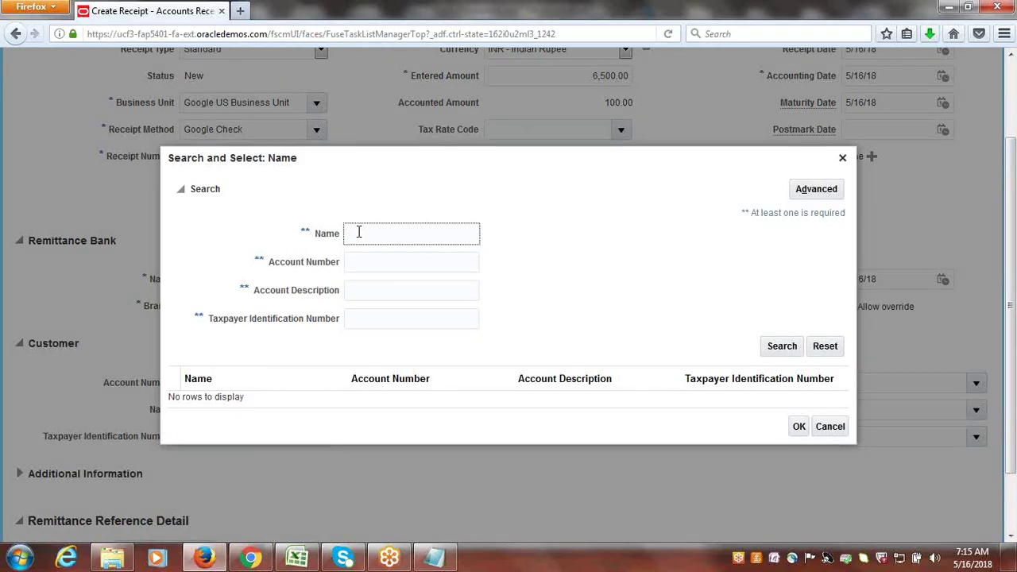
type("GOOGLE CU")
key("Return")
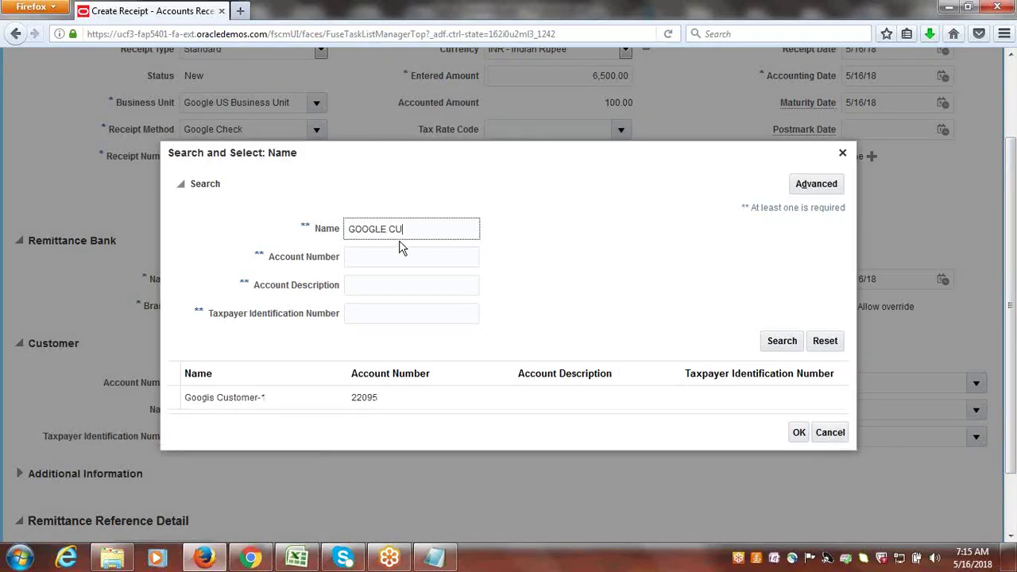
left_click(799, 432)
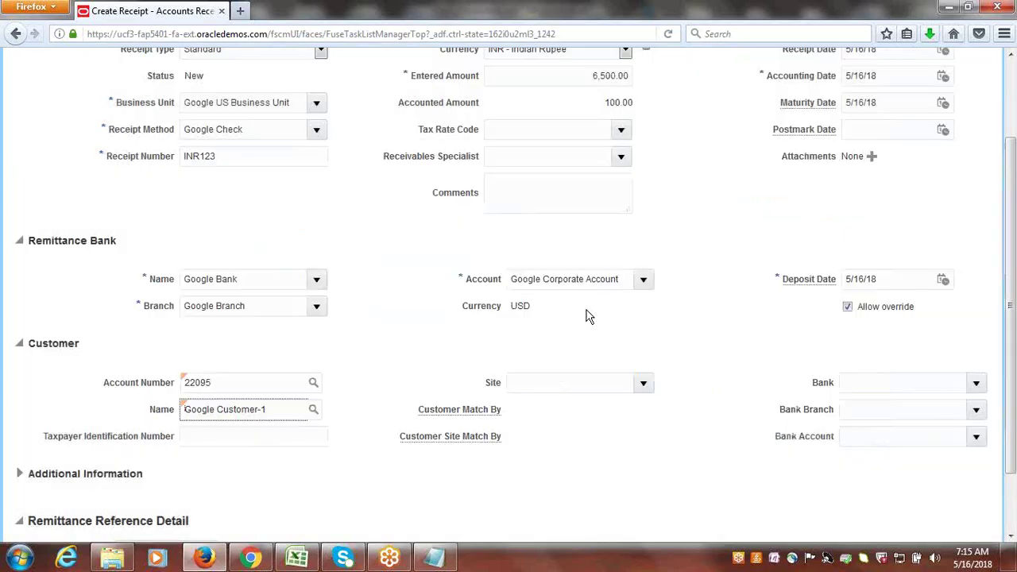
left_click(650, 387)
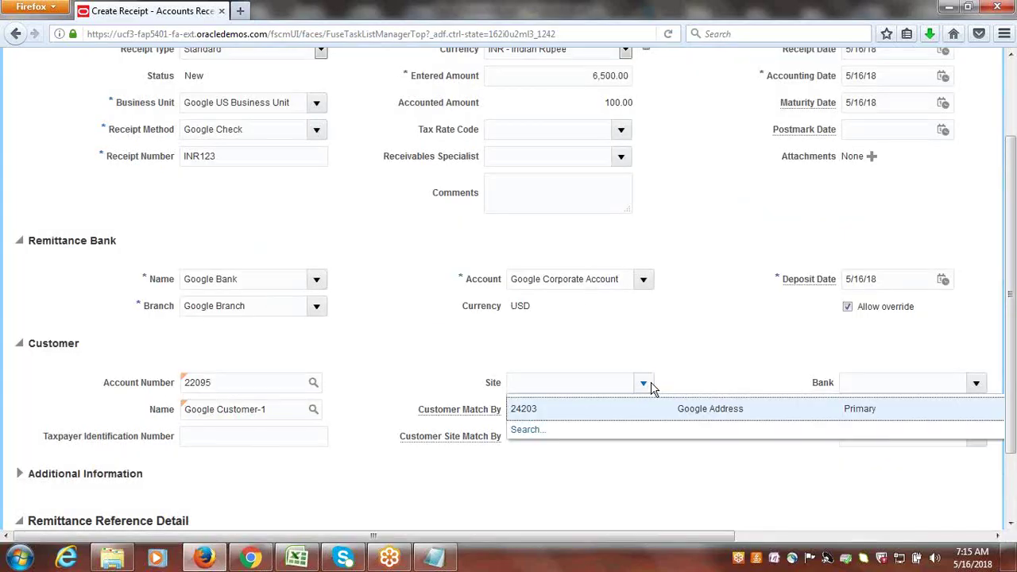
left_click(583, 409)
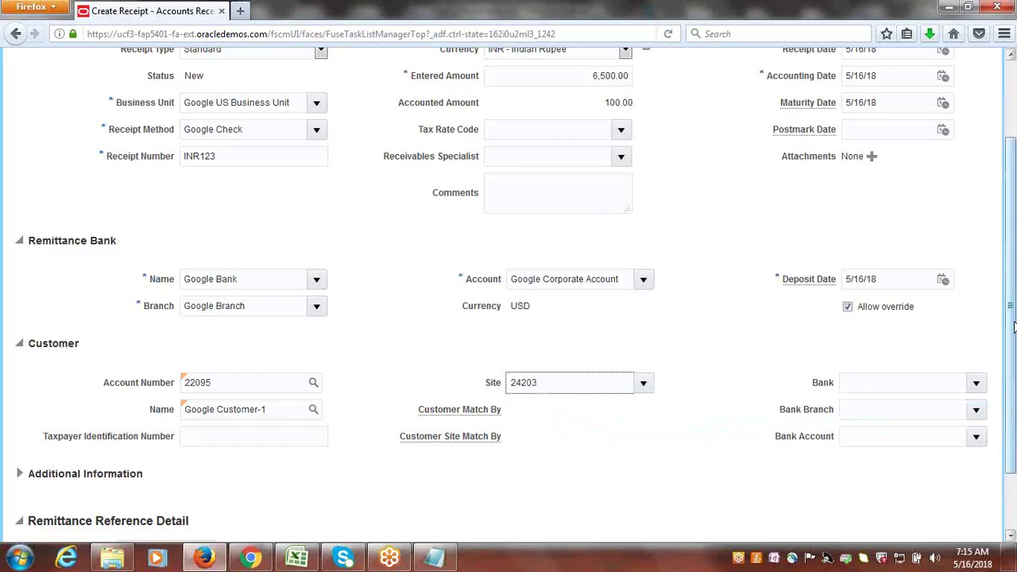
- Submit the receipt using Submit and Apply Manually
scroll(1014, 328, "up", 3)
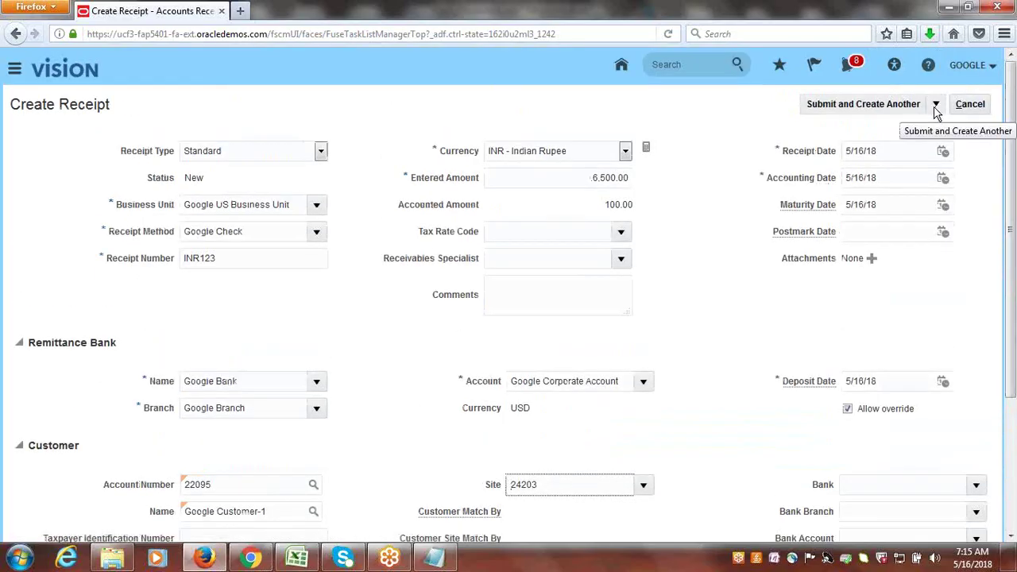
left_click(935, 107)
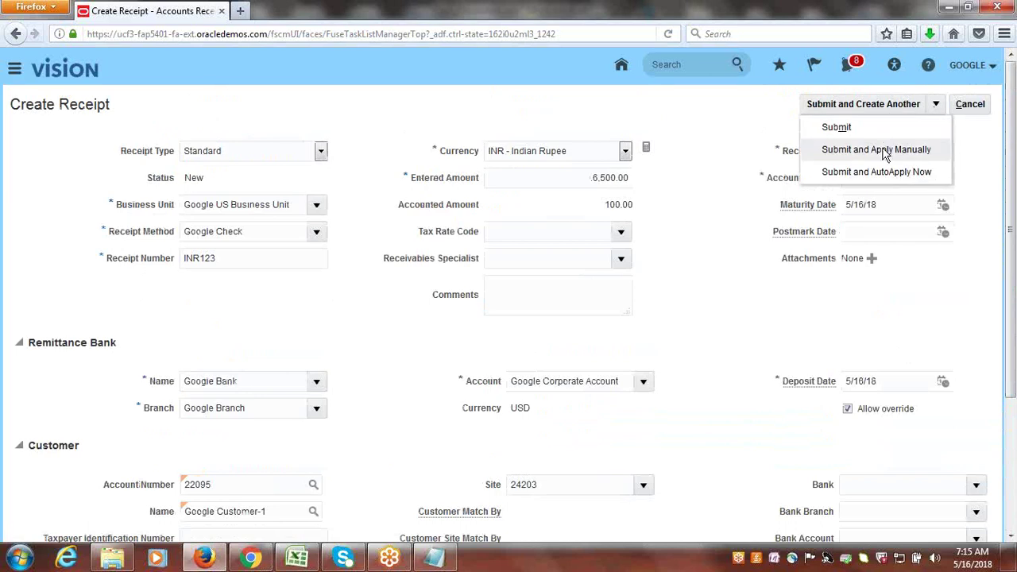
left_click(883, 148)
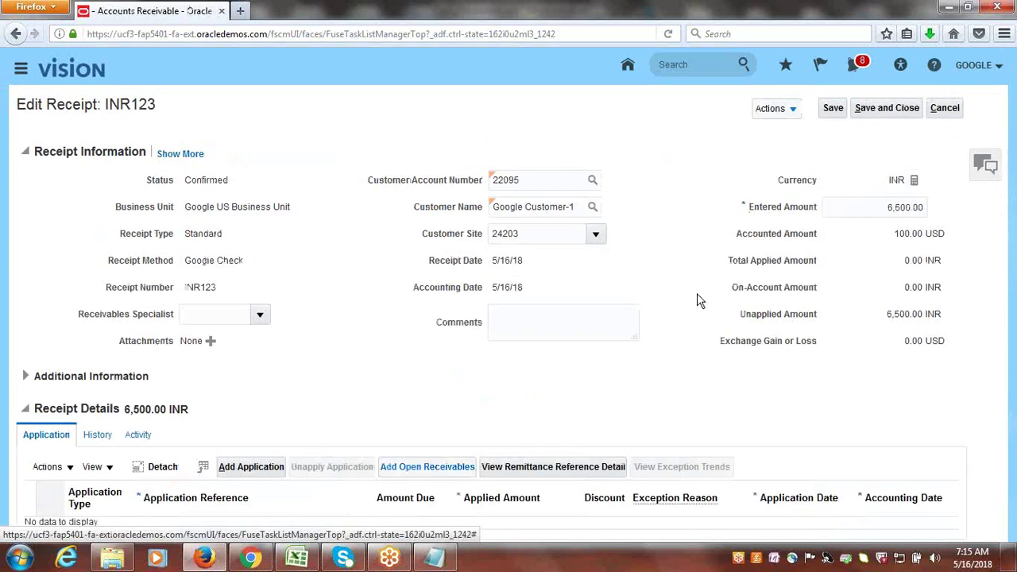
- Search Google Customer-1's open receivables, including cross-currency transactions
left_click(432, 469)
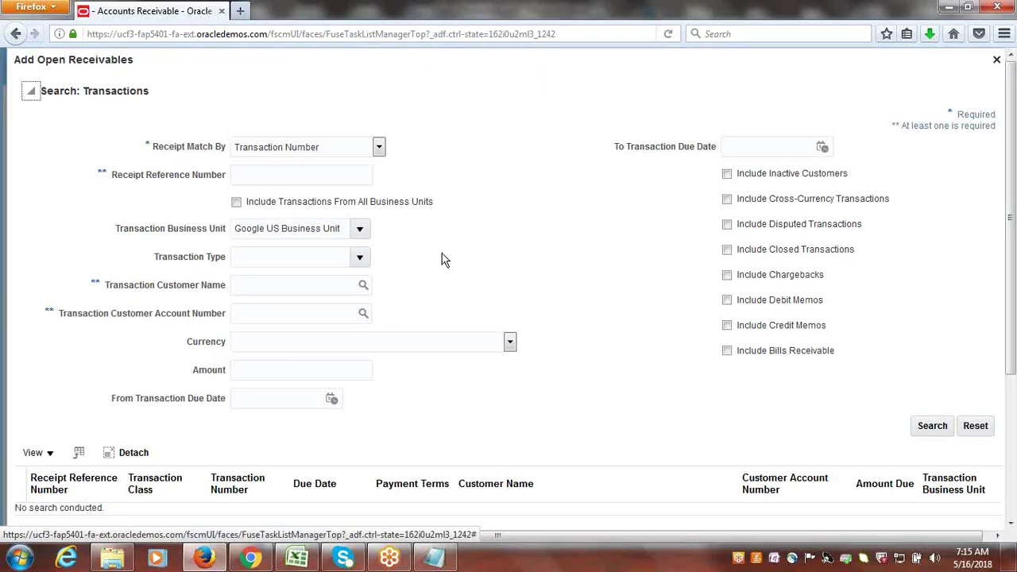
left_click(363, 289)
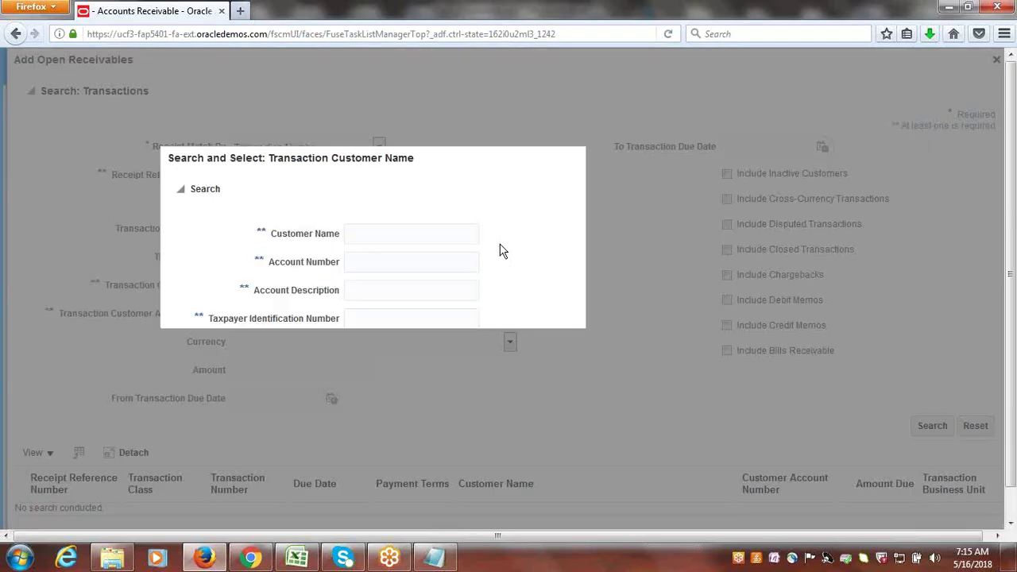
left_click(406, 233)
type("G")
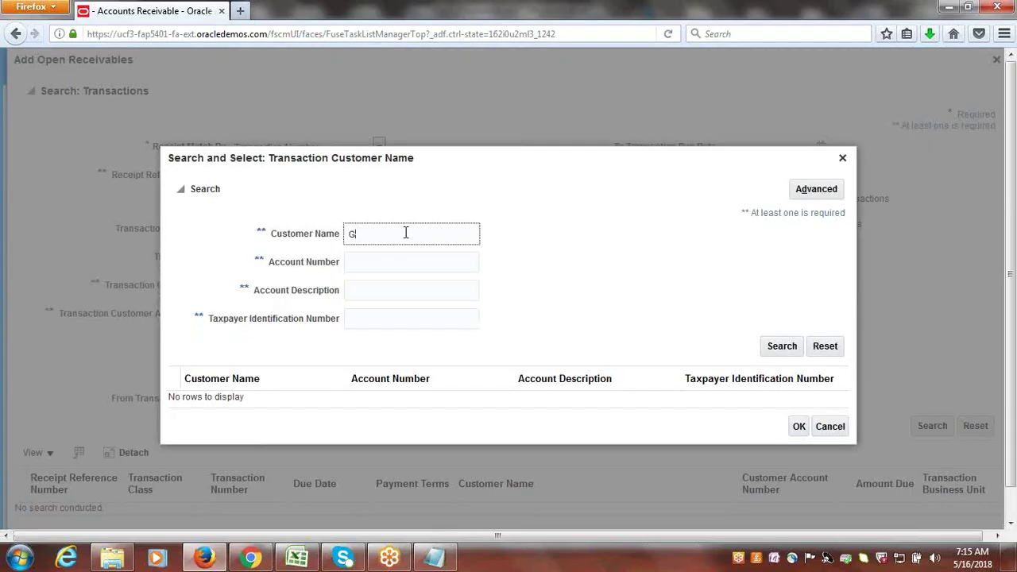
type("oogle Cu")
left_click(781, 346)
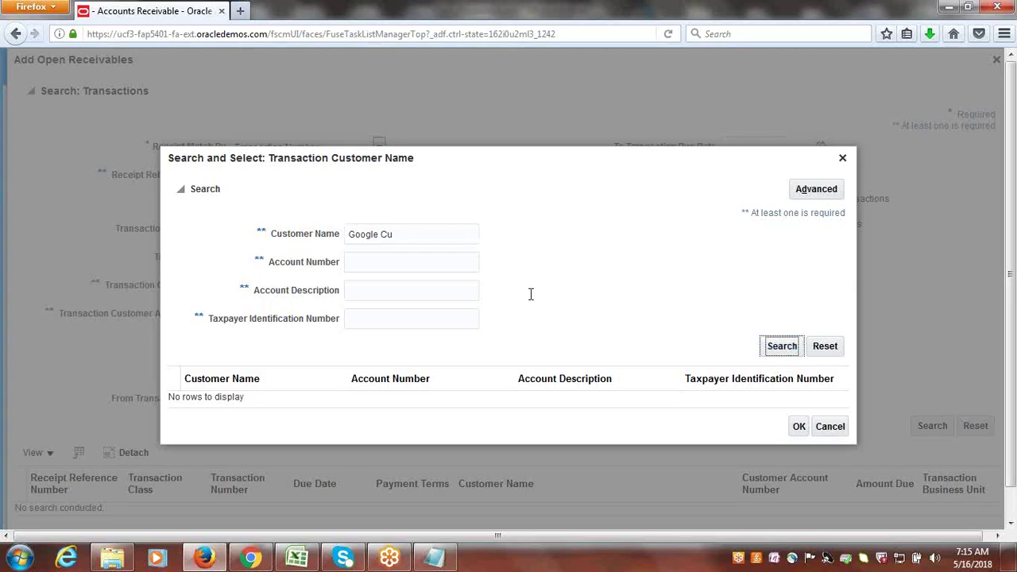
left_click(265, 402)
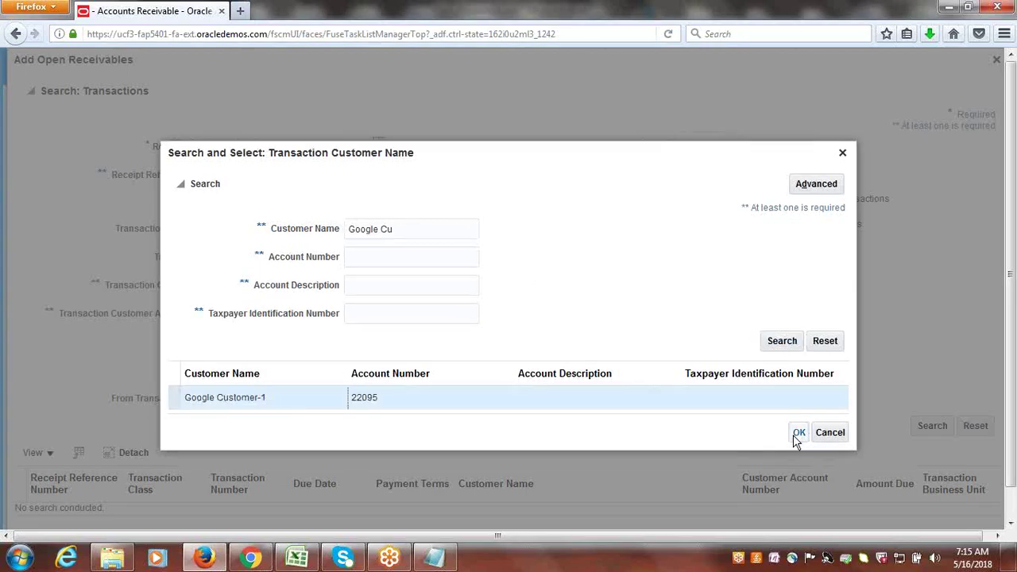
left_click(795, 434)
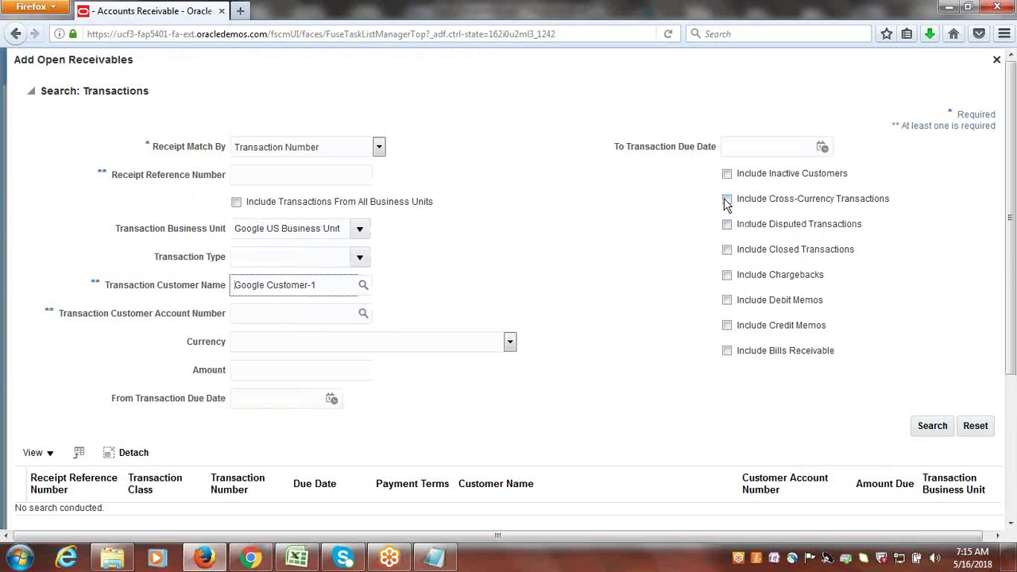
left_click(727, 200)
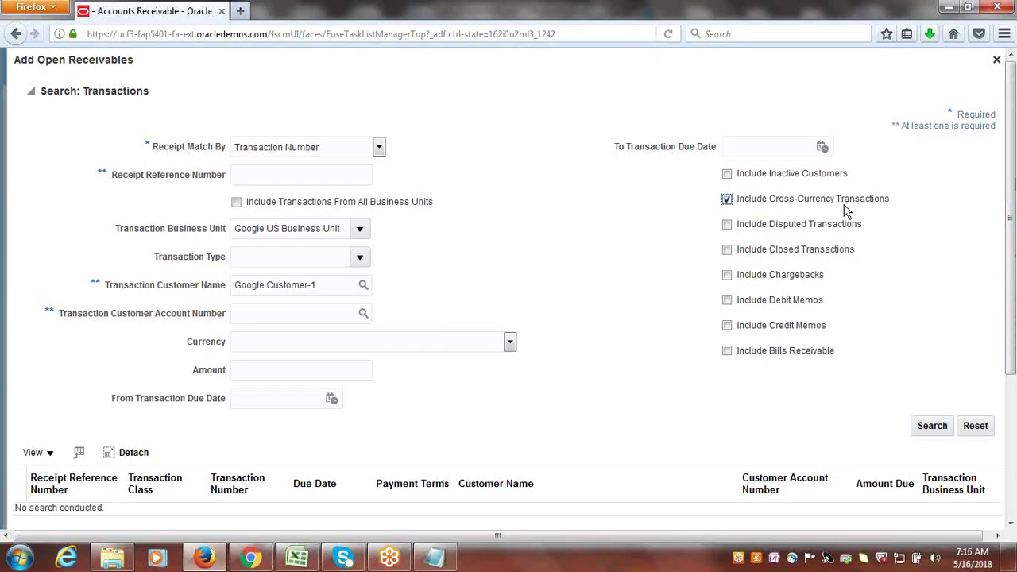
left_click(933, 431)
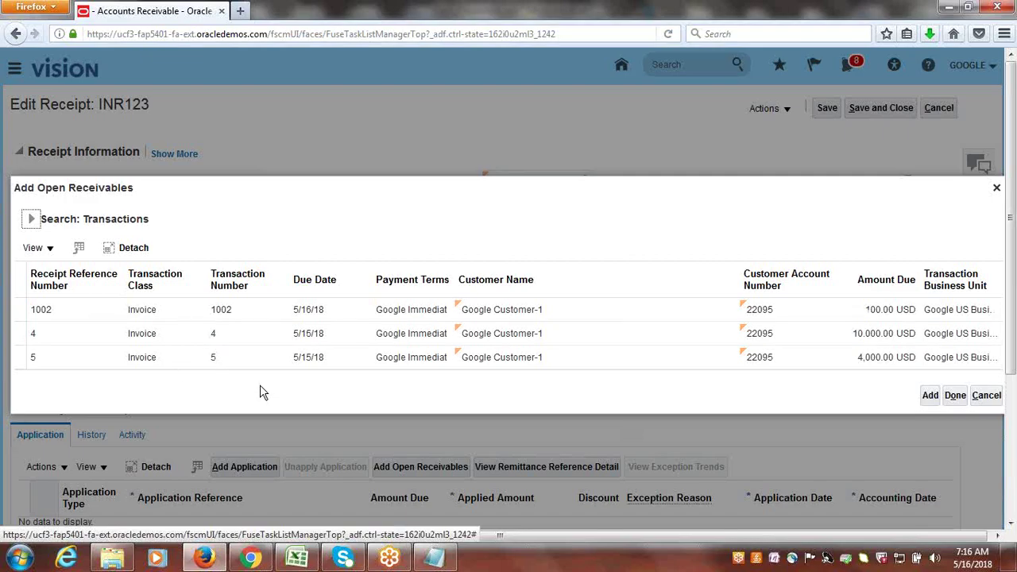
- Add invoice 1002 as an application for the receipt
left_click(4, 312)
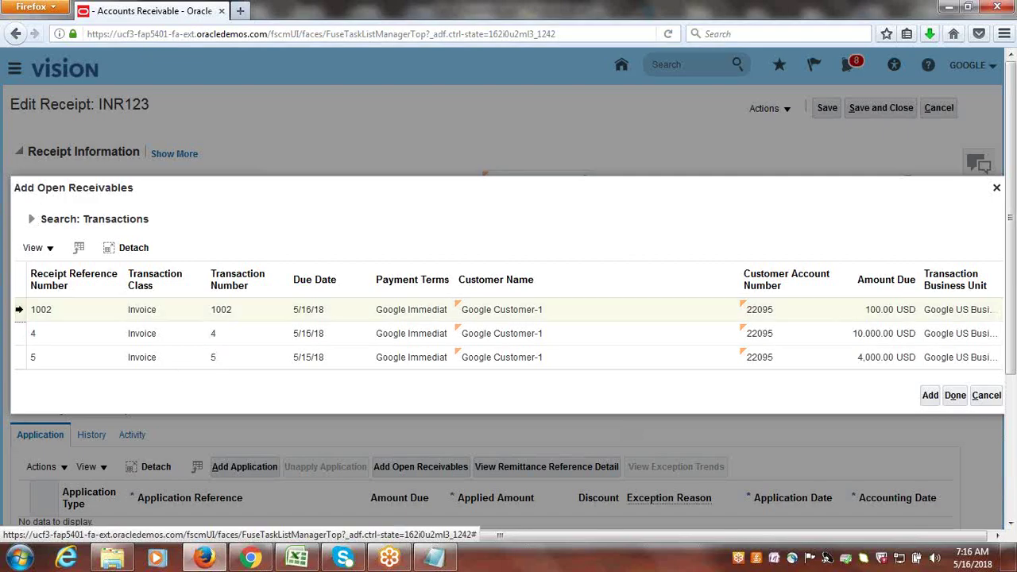
left_click(930, 395)
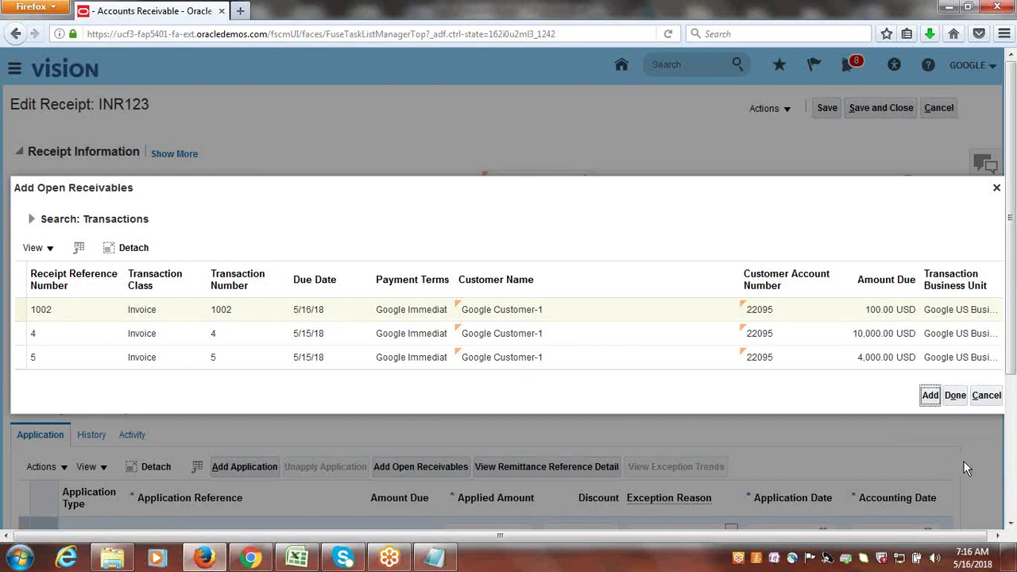
left_click(956, 395)
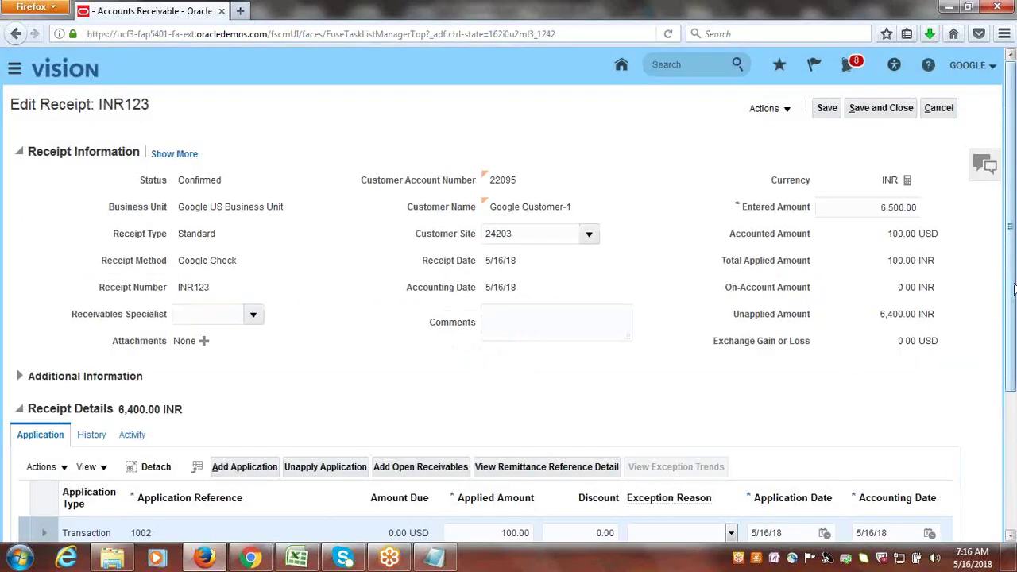
left_click_drag(1014, 290, 1014, 429)
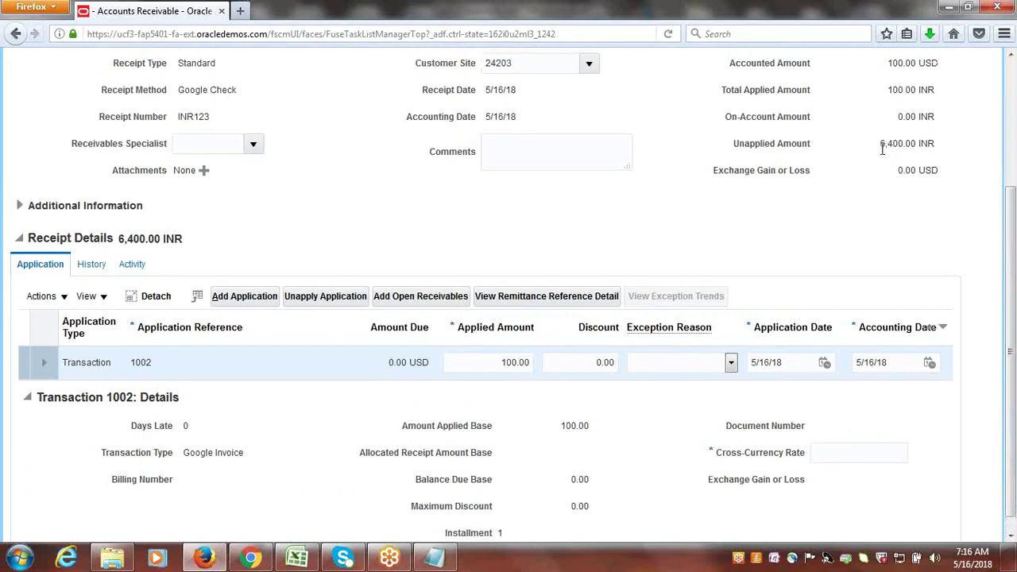
- Enter a cross-currency rate of 65 for invoice 1002, check the total applied, and save
left_click(849, 461)
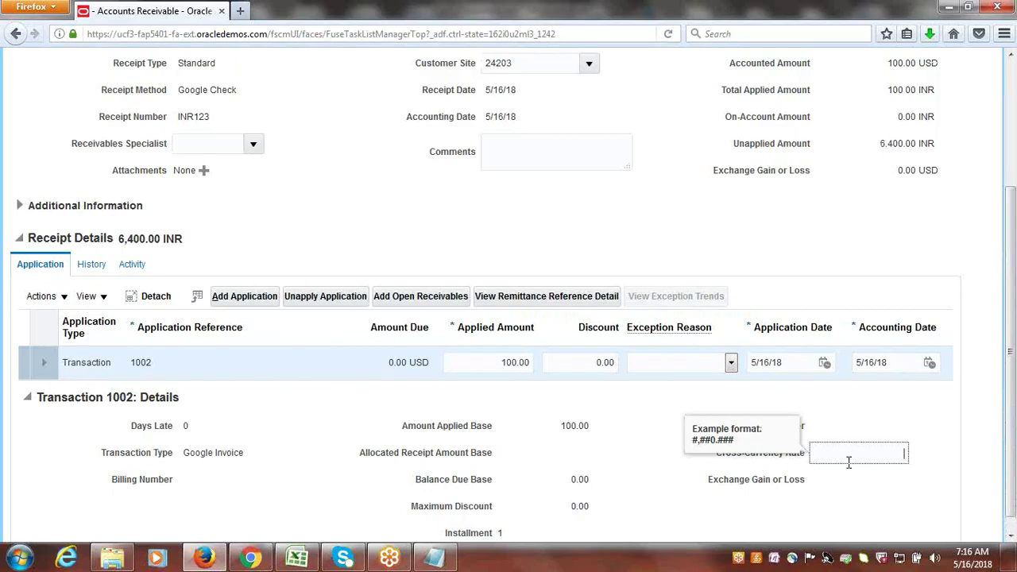
type("65")
key("Tab")
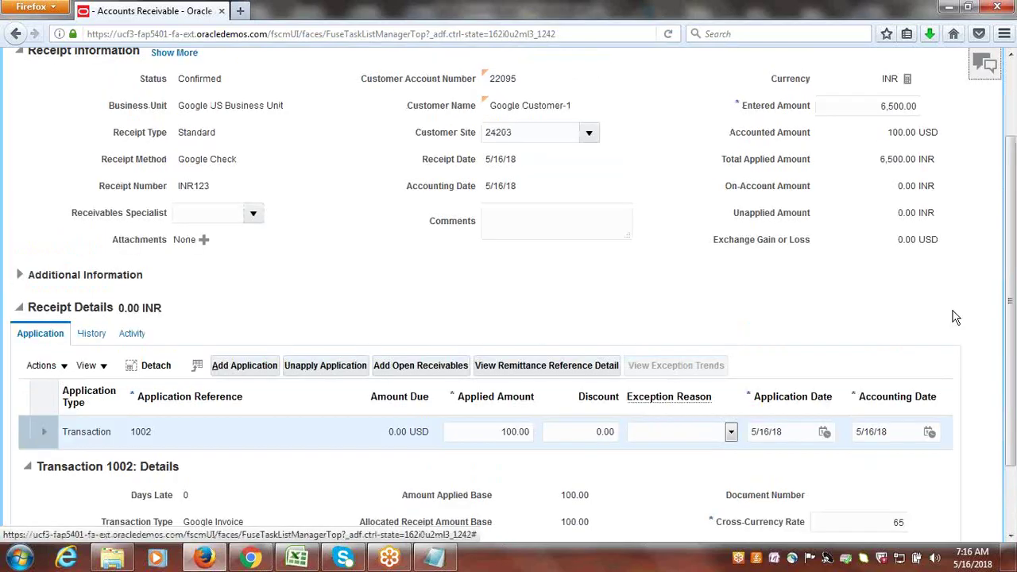
scroll(1013, 355, "up", 3)
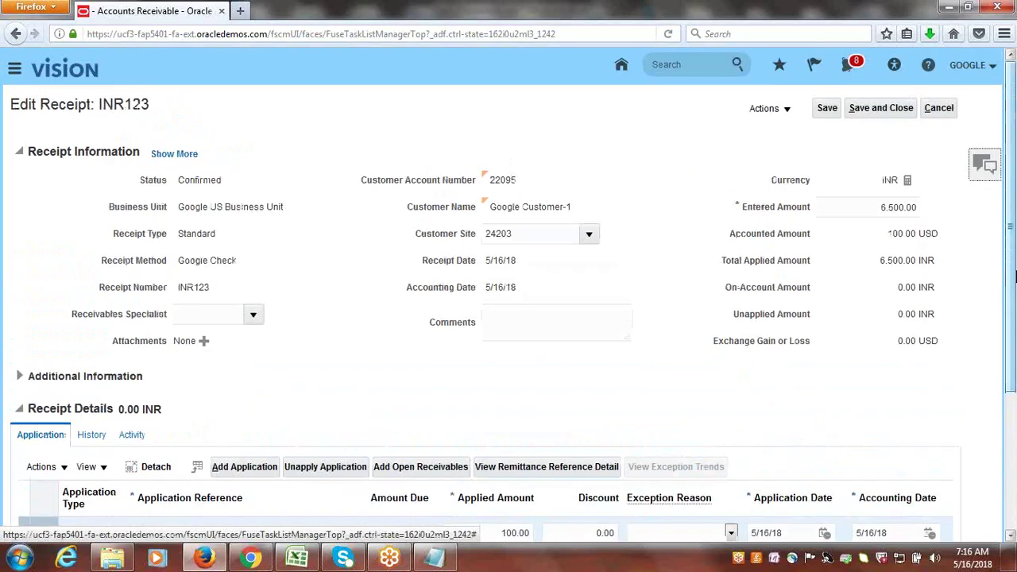
left_click_drag(886, 260, 936, 261)
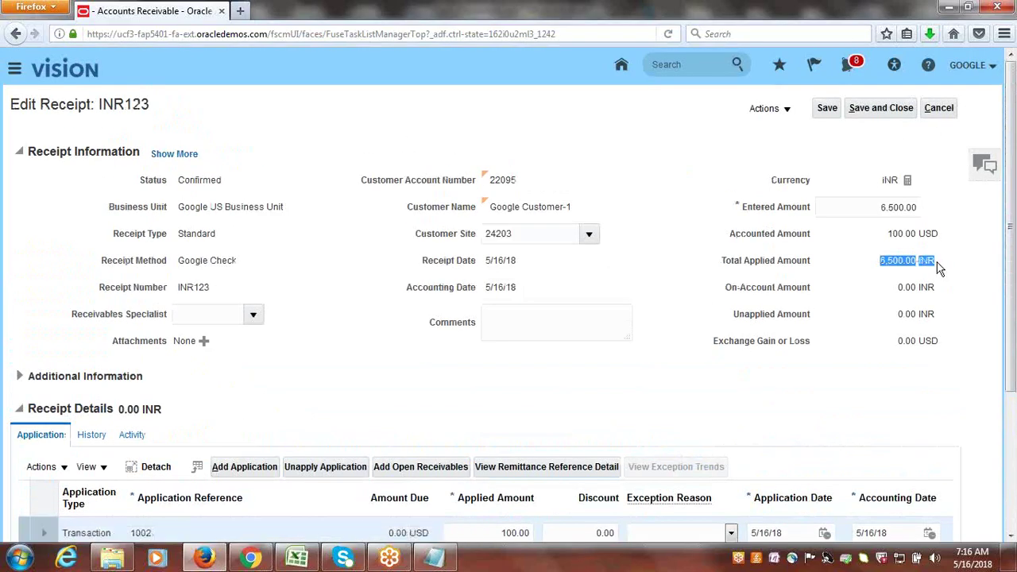
left_click(875, 212)
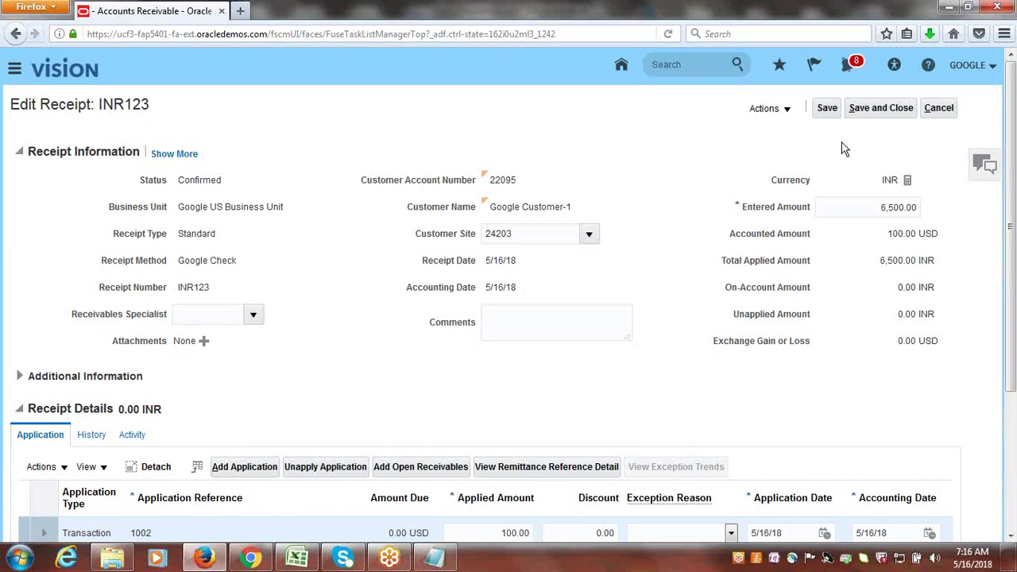
left_click(880, 112)
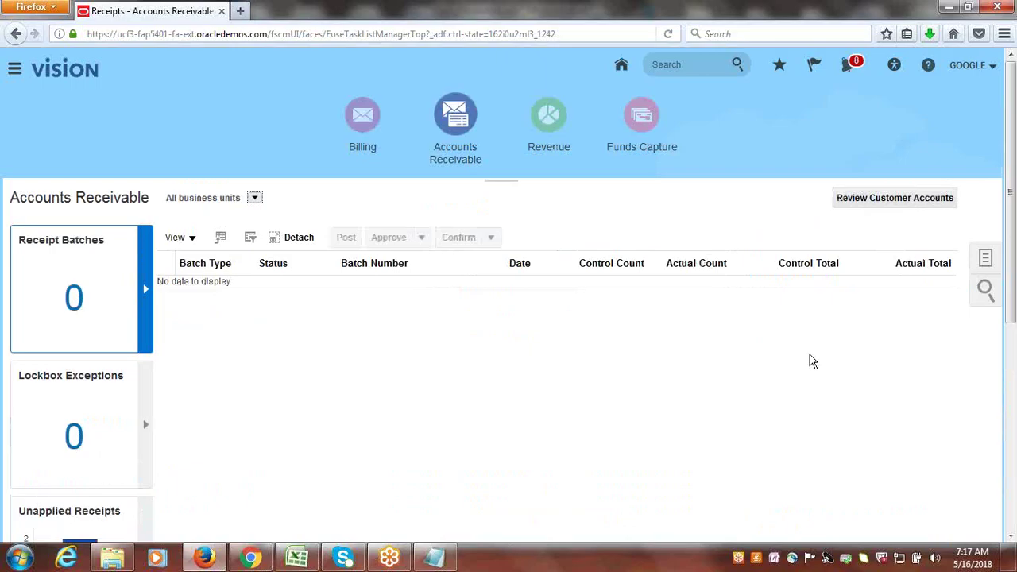
- Mark Cross Currency Receipts Configuration & Process as Done in the Excel checklist
left_click(296, 557)
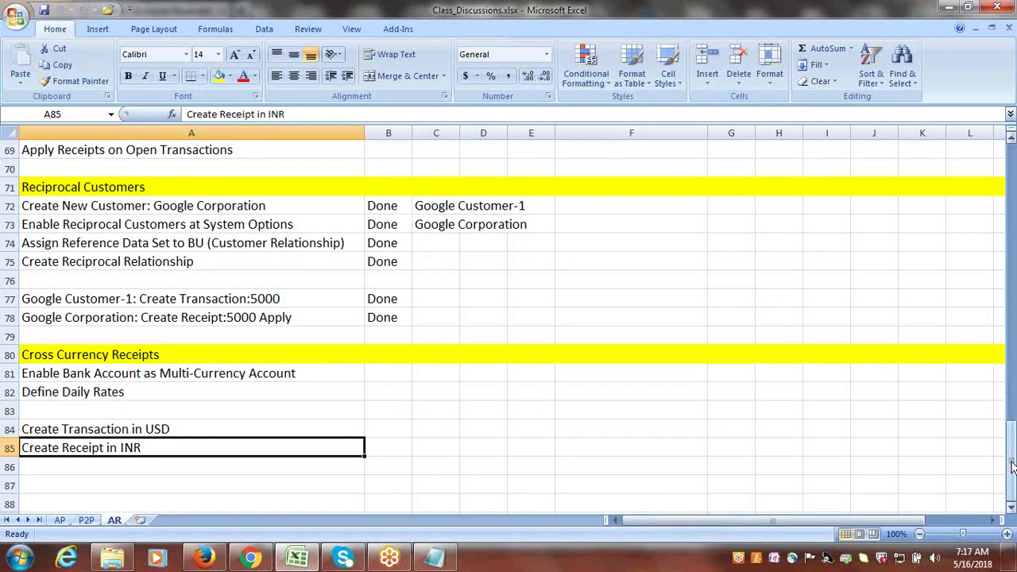
left_click_drag(1013, 468, 1002, 305)
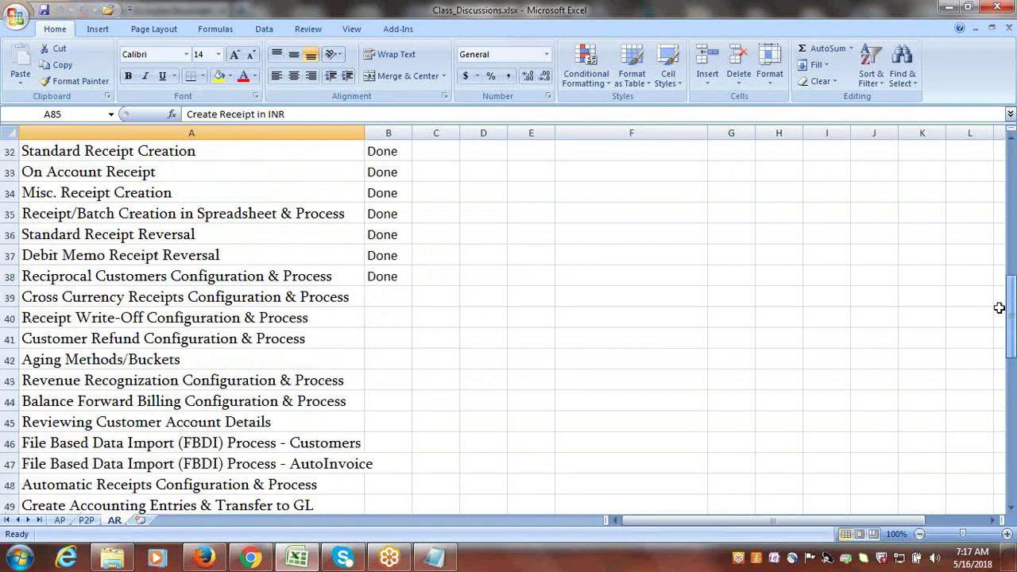
left_click(275, 300)
key("Tab")
type("d")
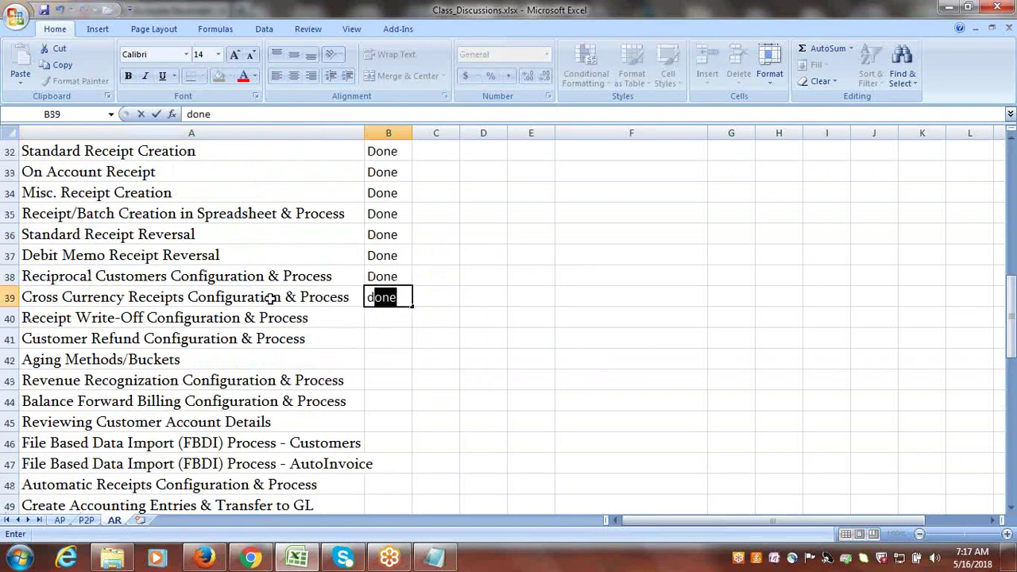
key("Tab")
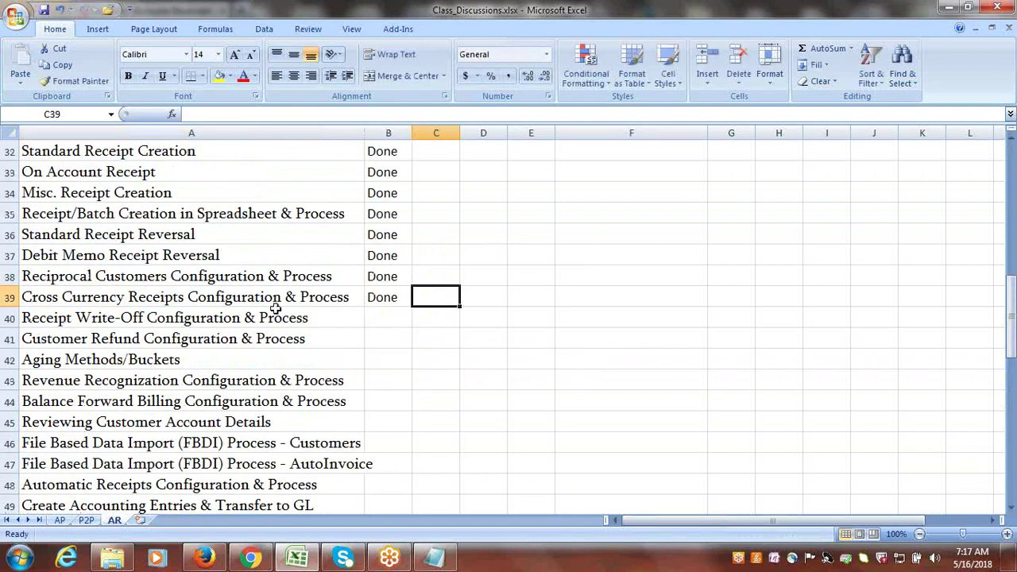
- Copy the words 'Receipt Write-Off' from A40 and paste them into A87 as a heading
left_click(299, 317)
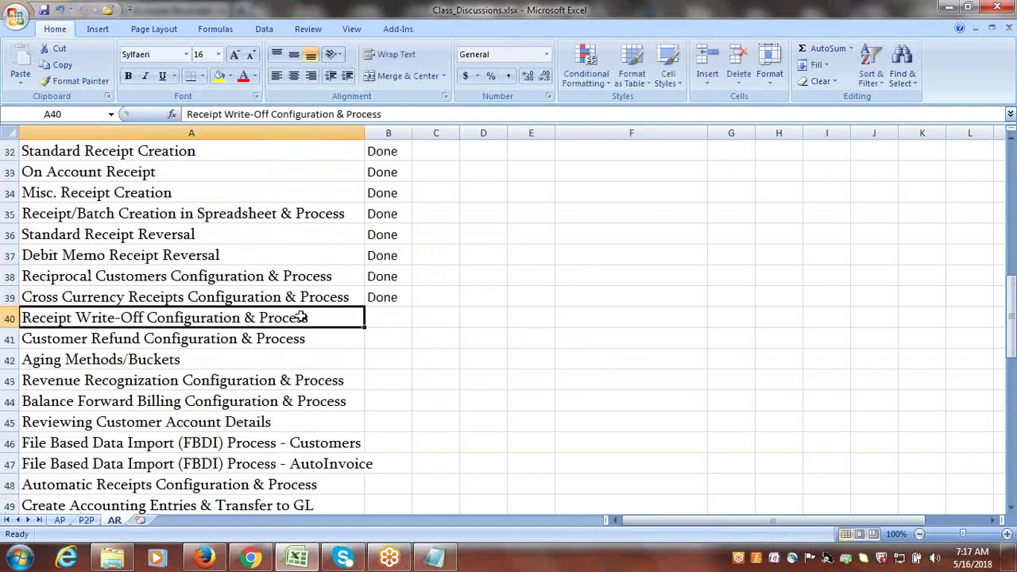
double_click(26, 318)
left_click_drag(26, 317, 146, 332)
key("ctrl+c")
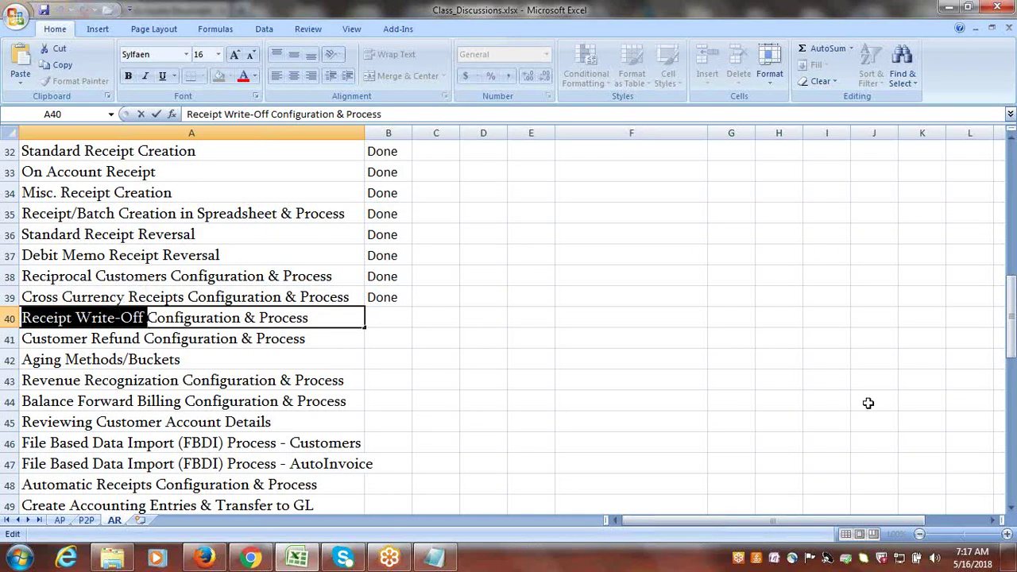
left_click_drag(1009, 318, 1010, 506)
left_click(1011, 509)
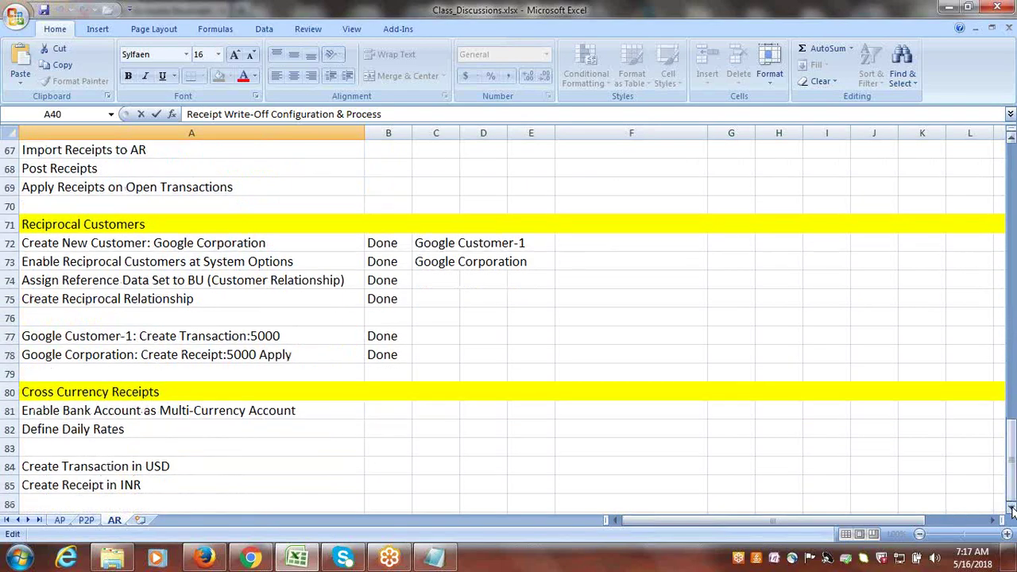
left_click(1012, 508)
left_click(1012, 508)
left_click(1011, 509)
left_click(1011, 508)
left_click(1011, 508)
left_click(1011, 508)
left_click(1011, 509)
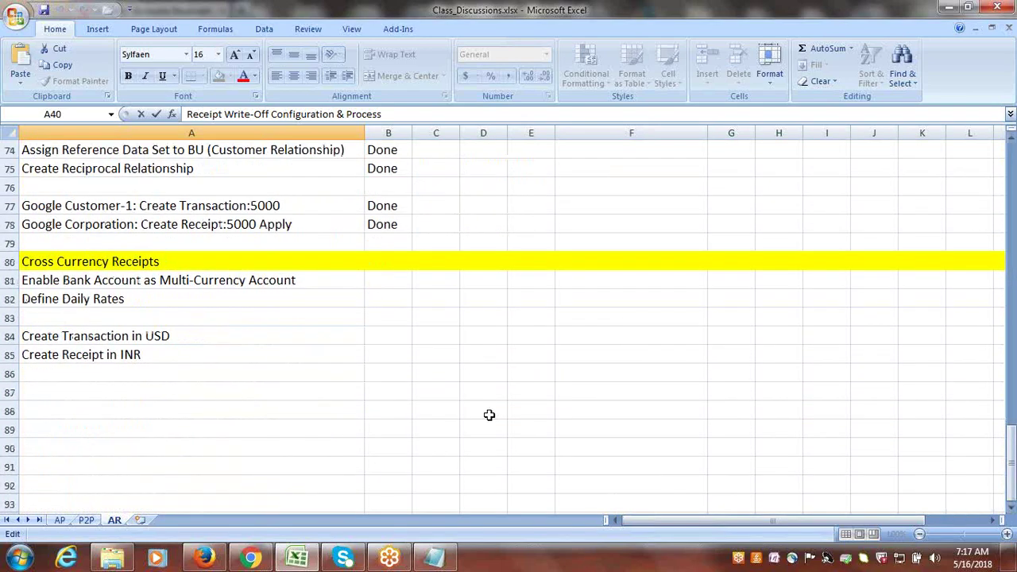
left_click(129, 392)
key("ctrl+v")
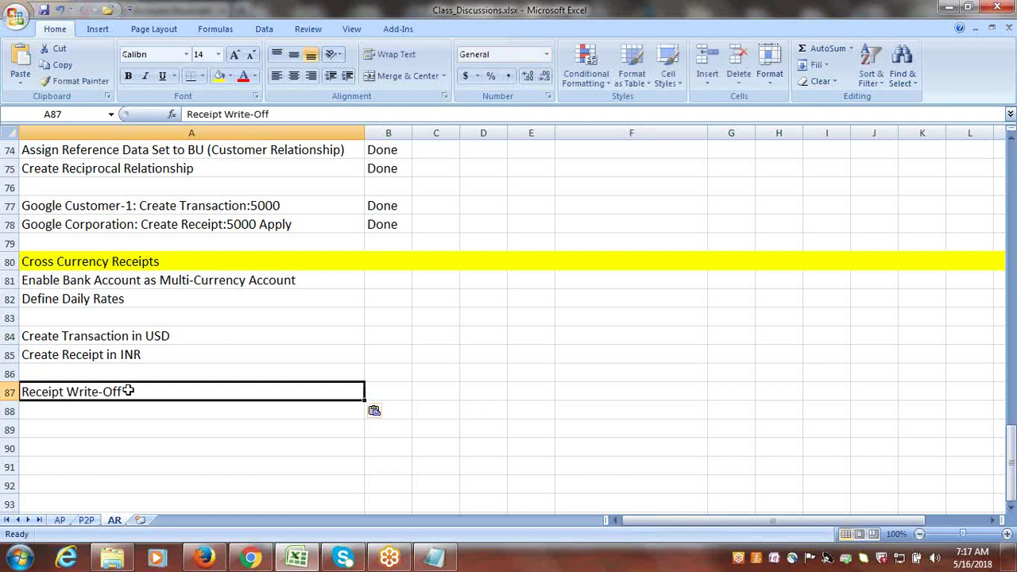
- Fill row 87 with yellow
left_click(8, 392)
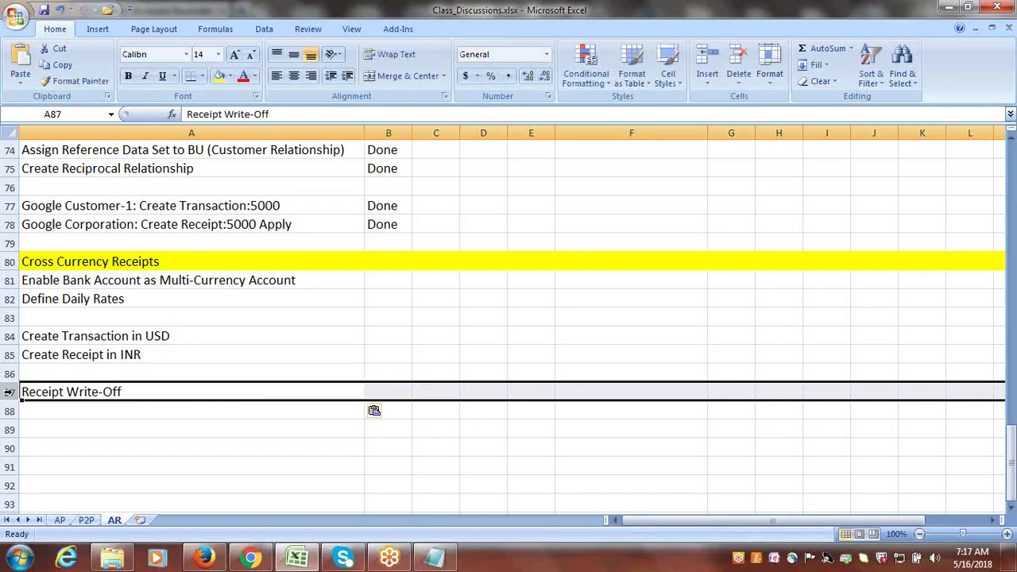
left_click(8, 391)
left_click(218, 76)
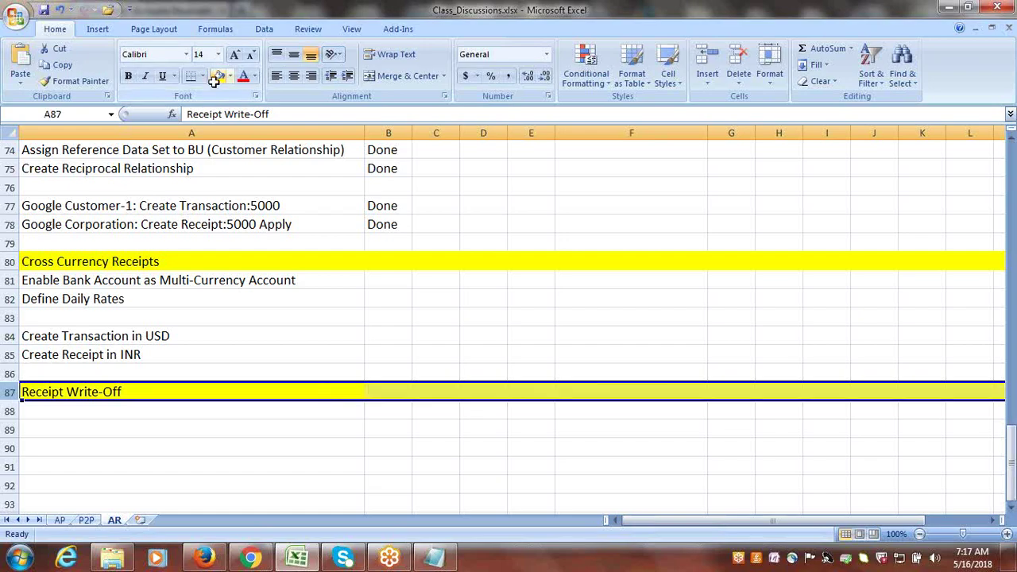
left_click(179, 405)
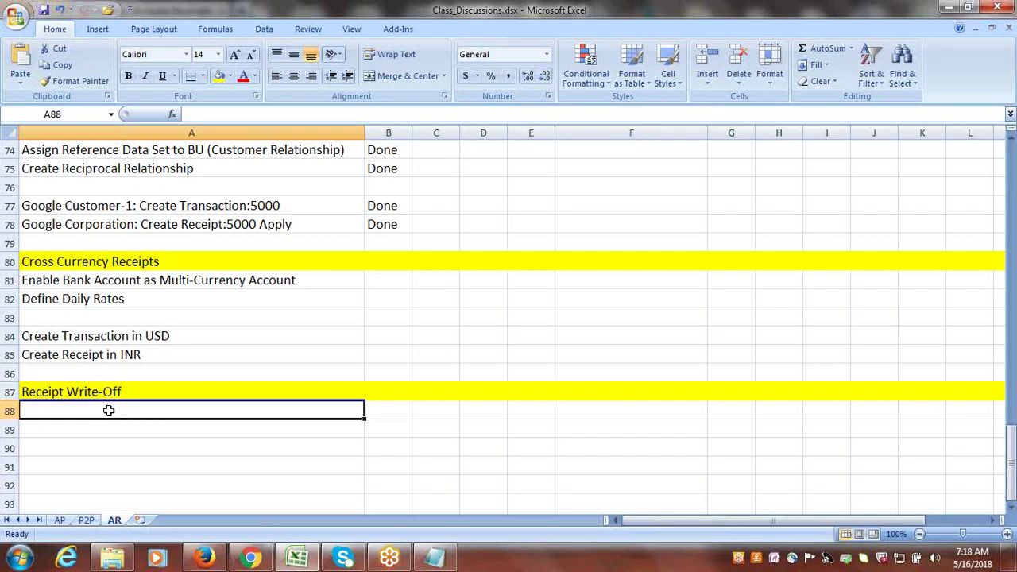
- Enter 'Setup Write-Off Limits at System Options' as the first write-off step
type("Set")
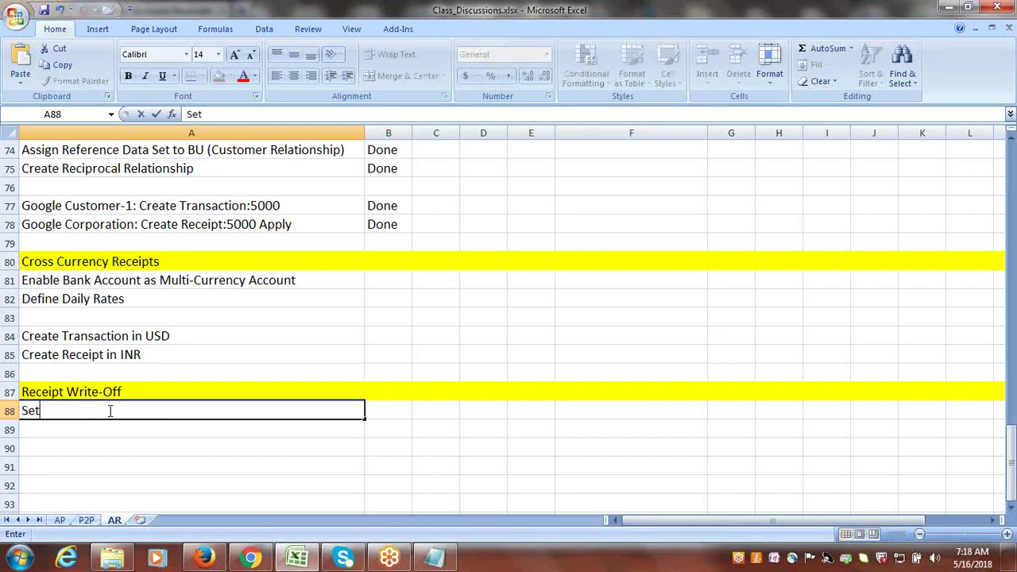
type("up Write-O")
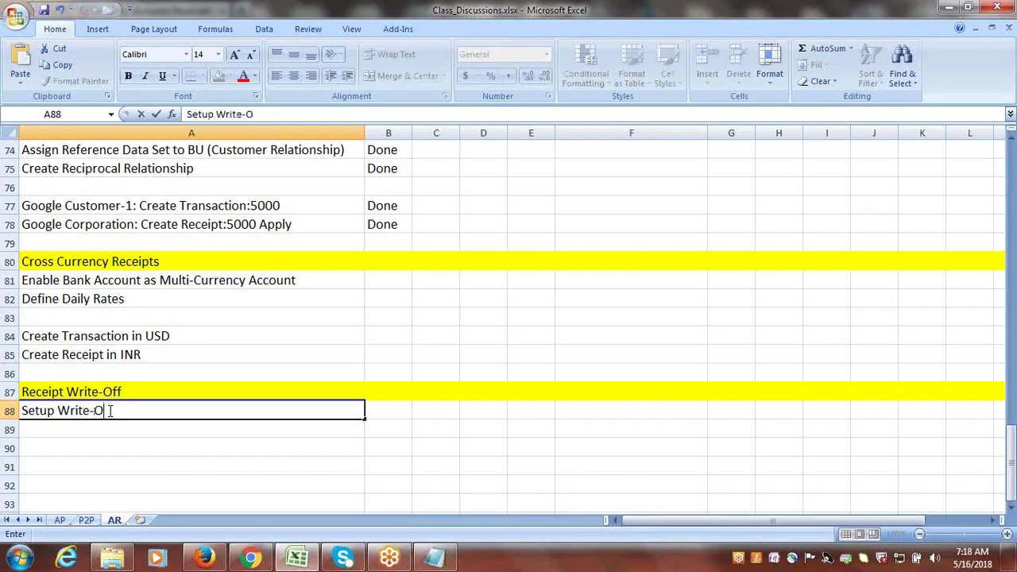
type("ff Limits")
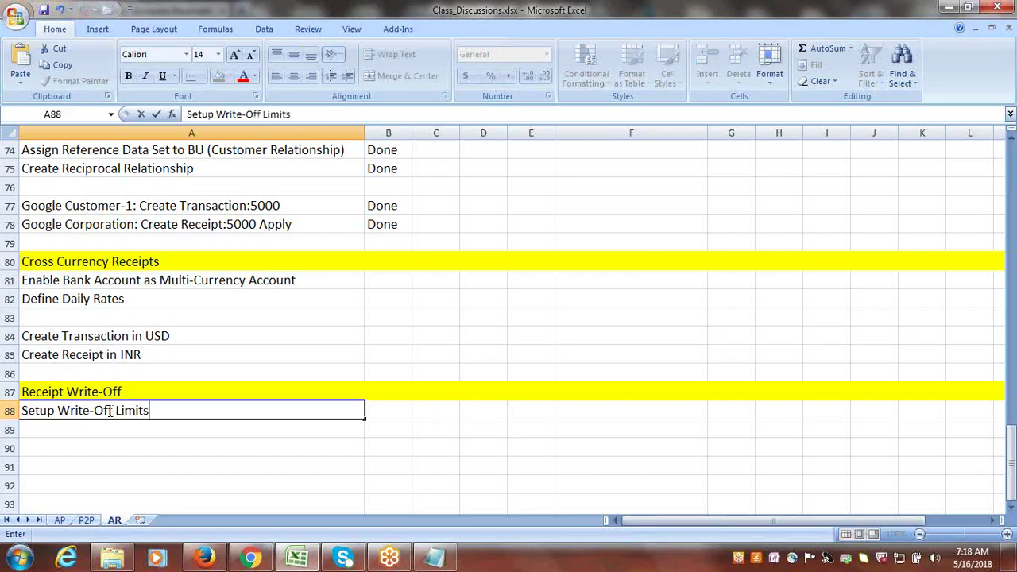
type(" at System Options")
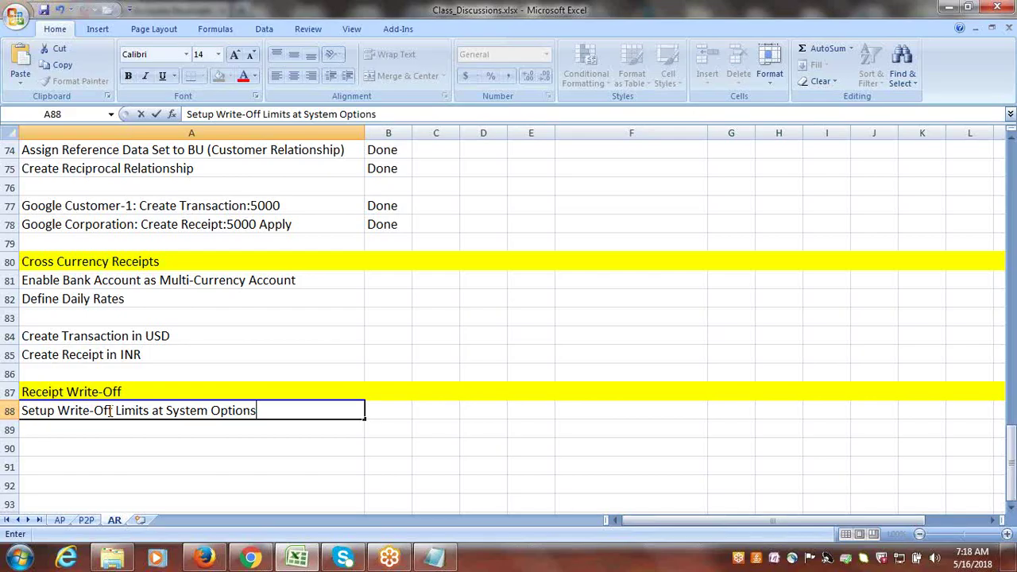
key("ctrl+Return")
left_click(191, 431)
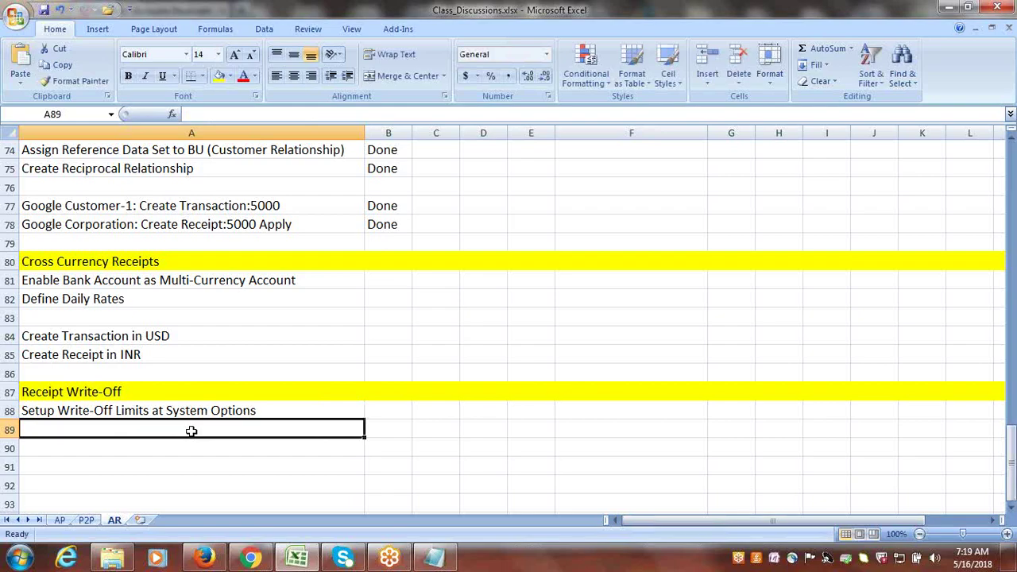
- Add 'Setup Write-Off Limits for User' in A89
type("Se")
key("shift+Right")
key("shift+Right")
key("shift+Right")
key("shift+Right")
key("shift+Right")
key("shift+Right")
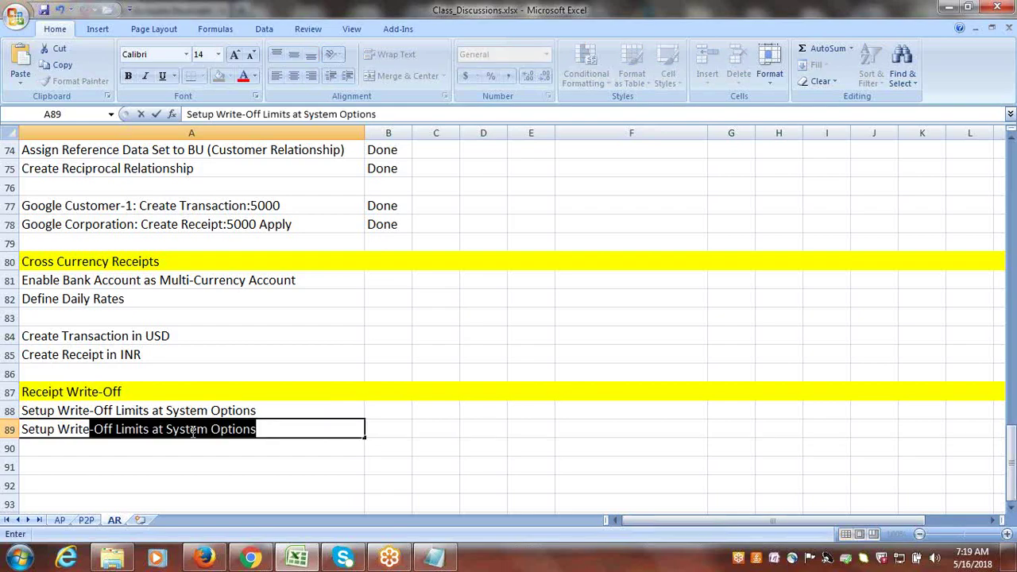
key("Escape")
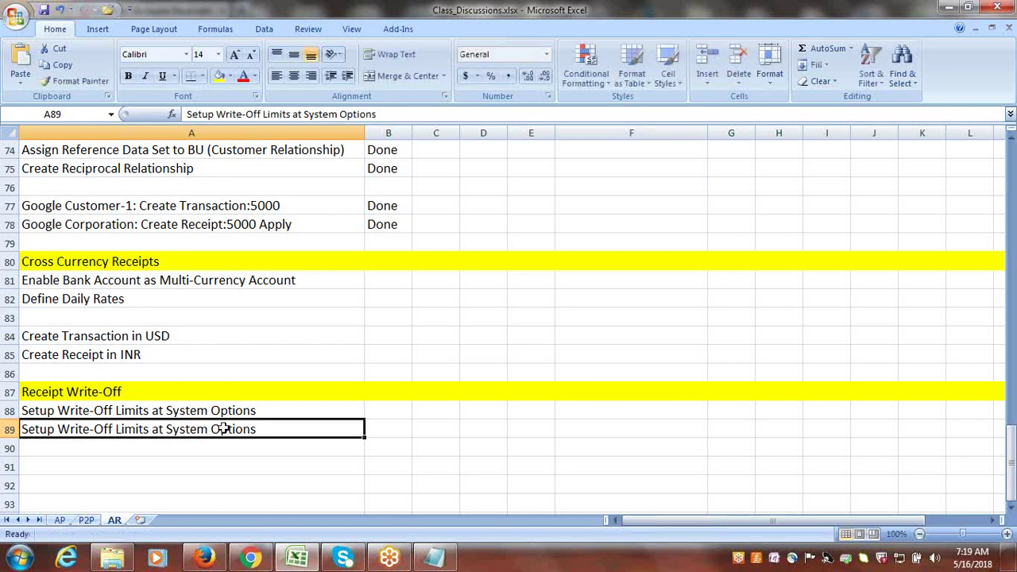
double_click(263, 429)
left_click_drag(264, 429, 158, 429)
type("for ")
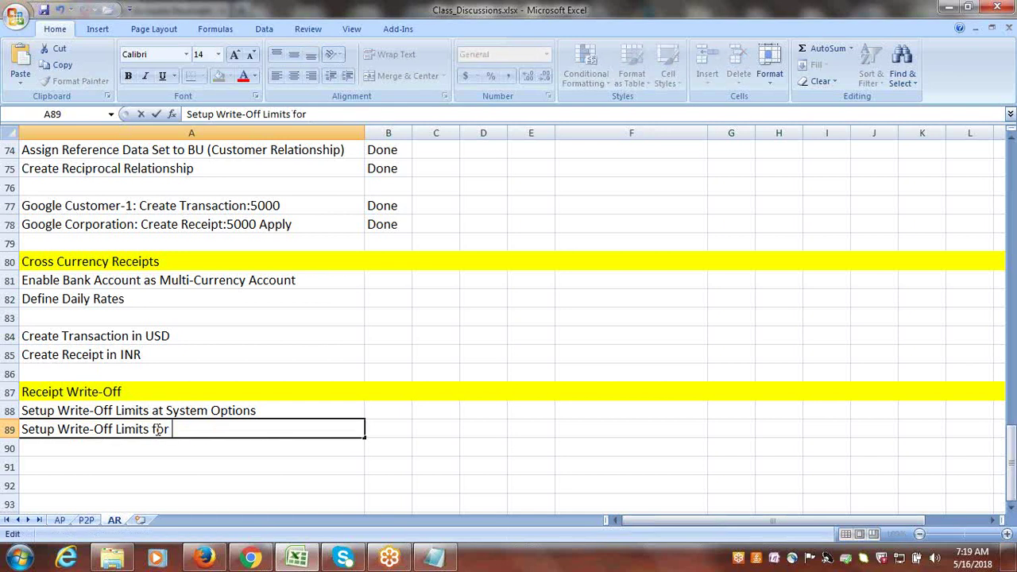
type("User")
key("ctrl+Return")
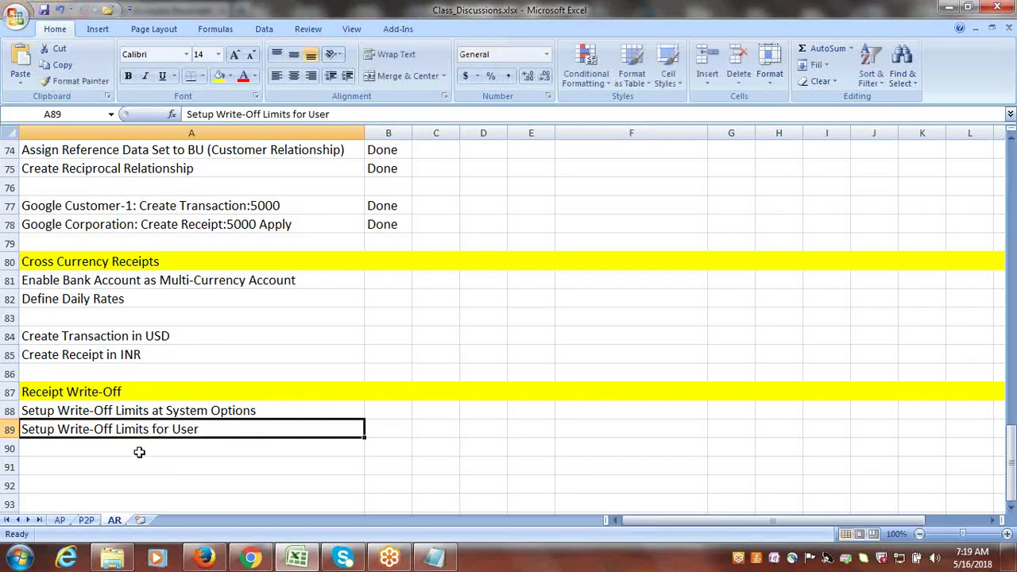
- Save the workbook and add 'Create Receivables Activity for Receipt Write-Off' in A90
left_click(139, 451)
key("ctrl+s")
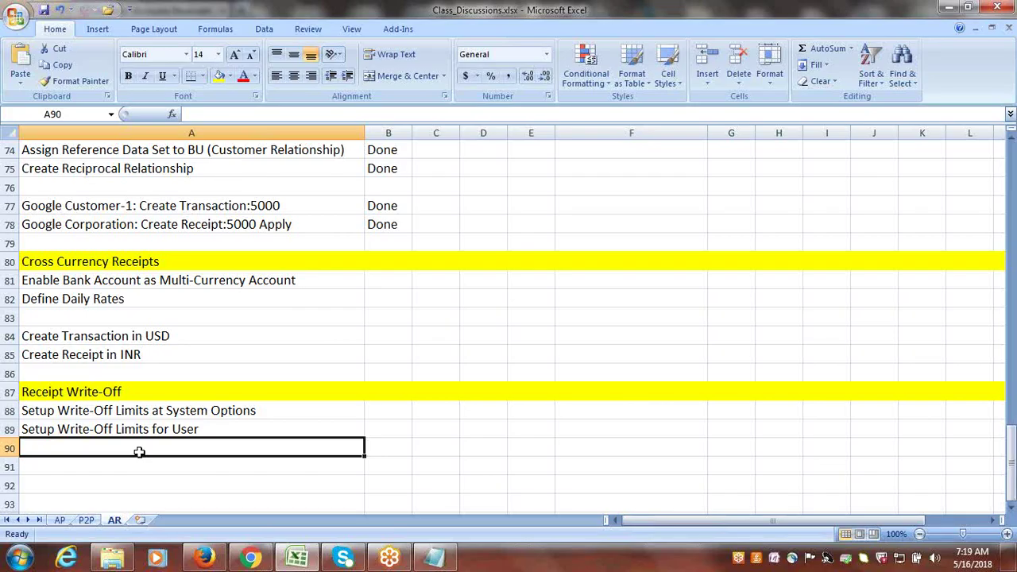
type("Create")
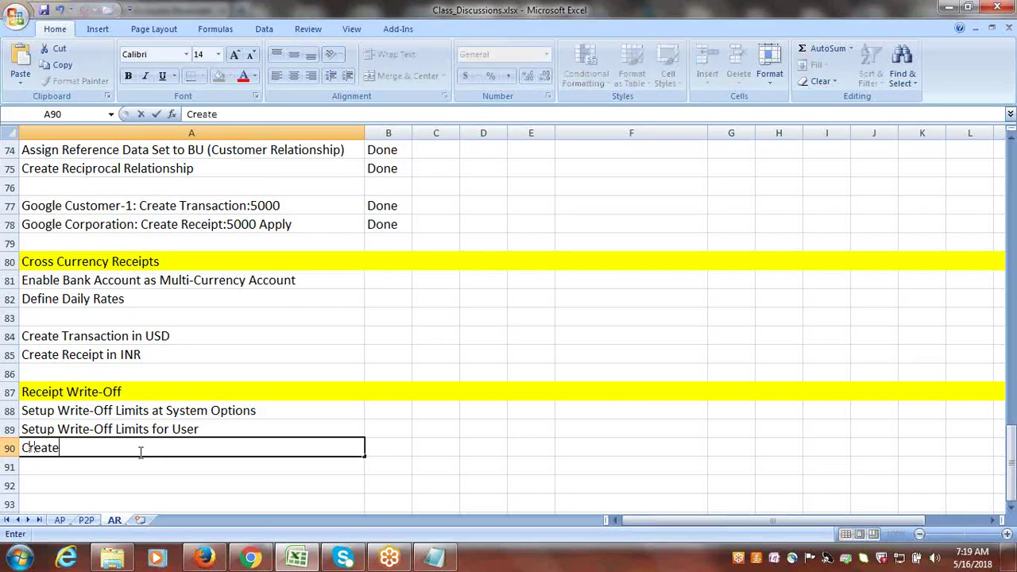
type(" Receivables ")
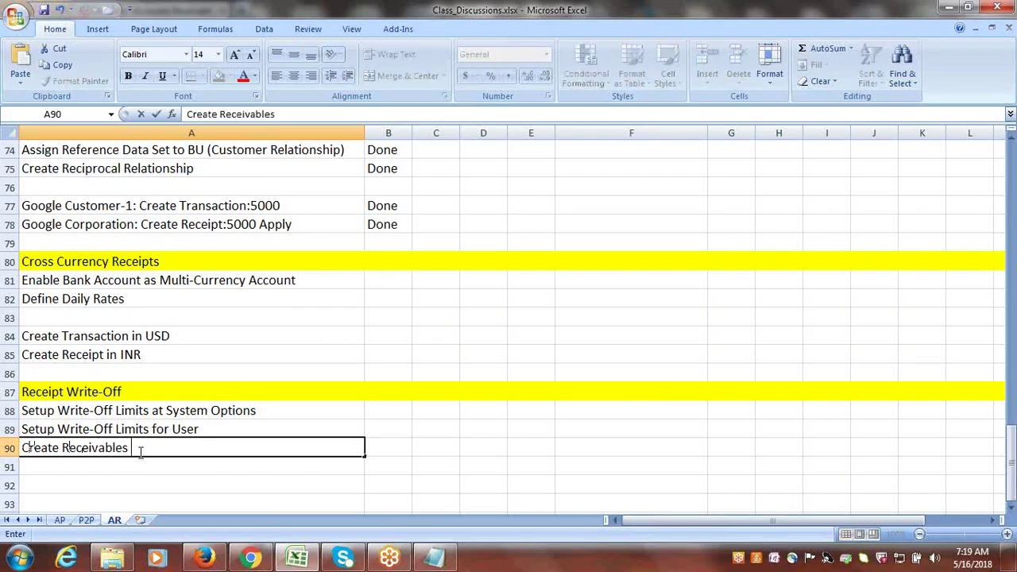
type("Activity for Receipt W")
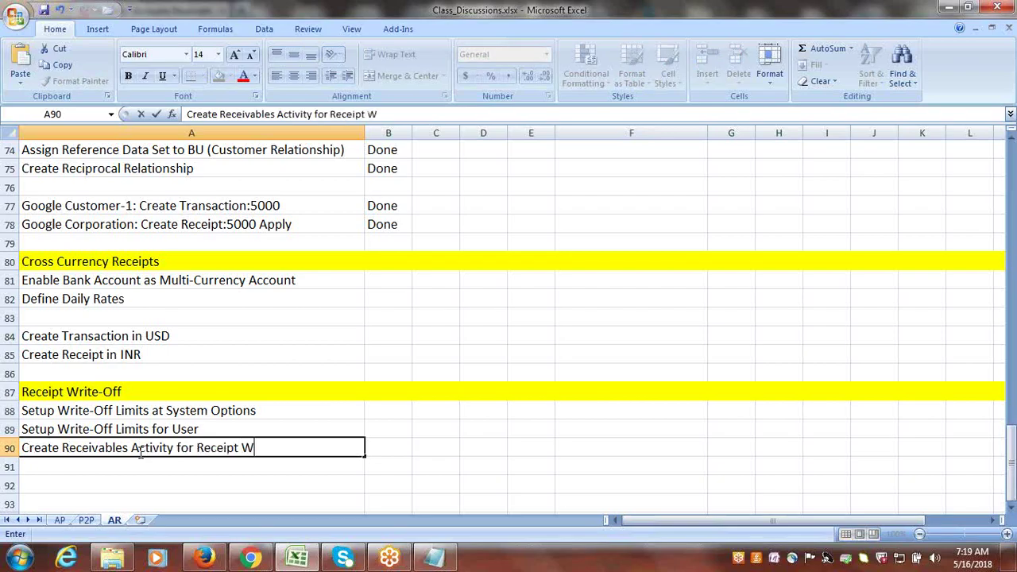
type("rite-Off")
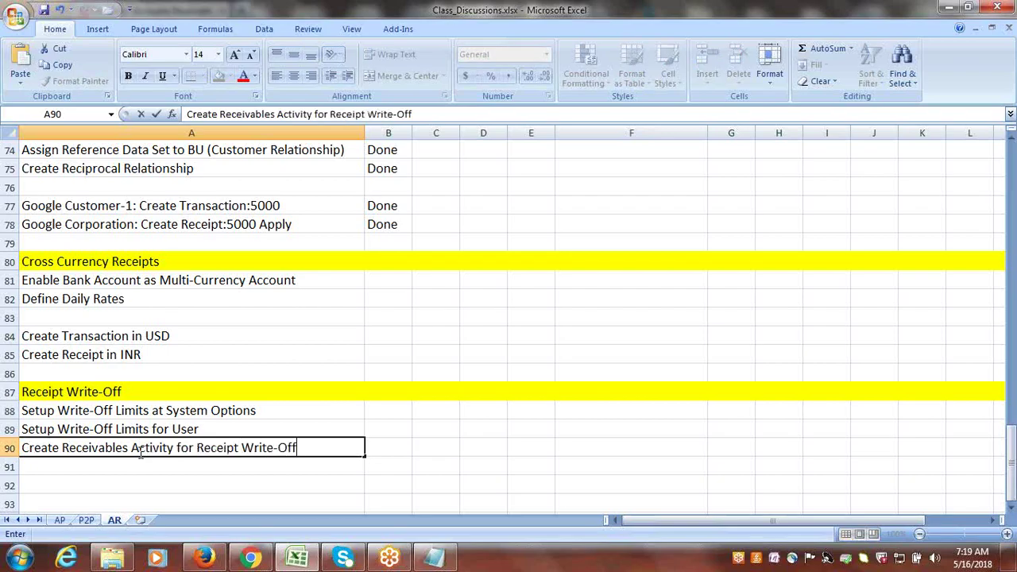
left_click(143, 463)
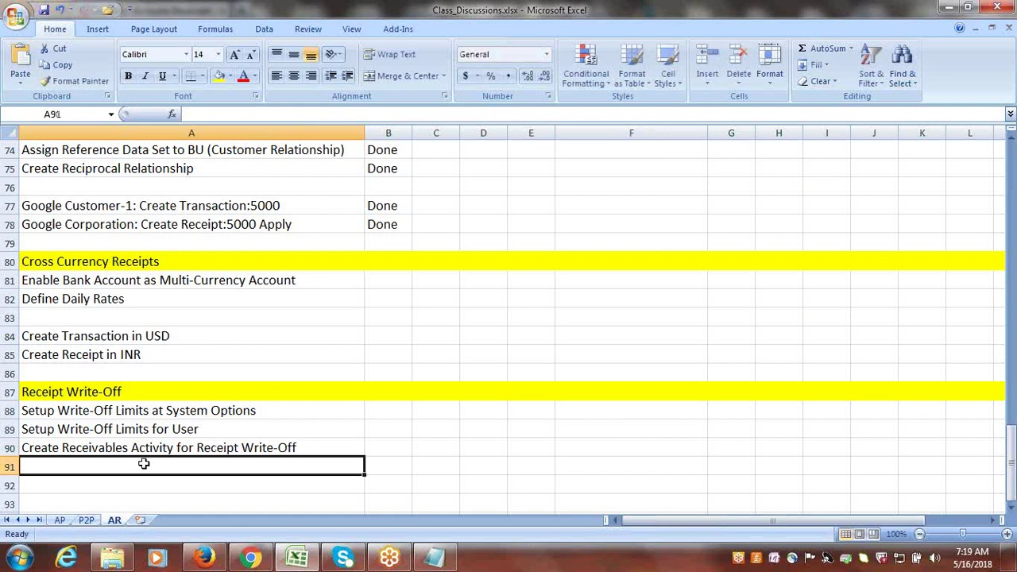
left_click(1011, 509)
left_click(1012, 509)
left_click(1011, 509)
left_click(1011, 509)
left_click(1012, 509)
- Enter 'Transaction: 999' in A92 and 'Receipt: 1000' in A93
left_click(214, 393)
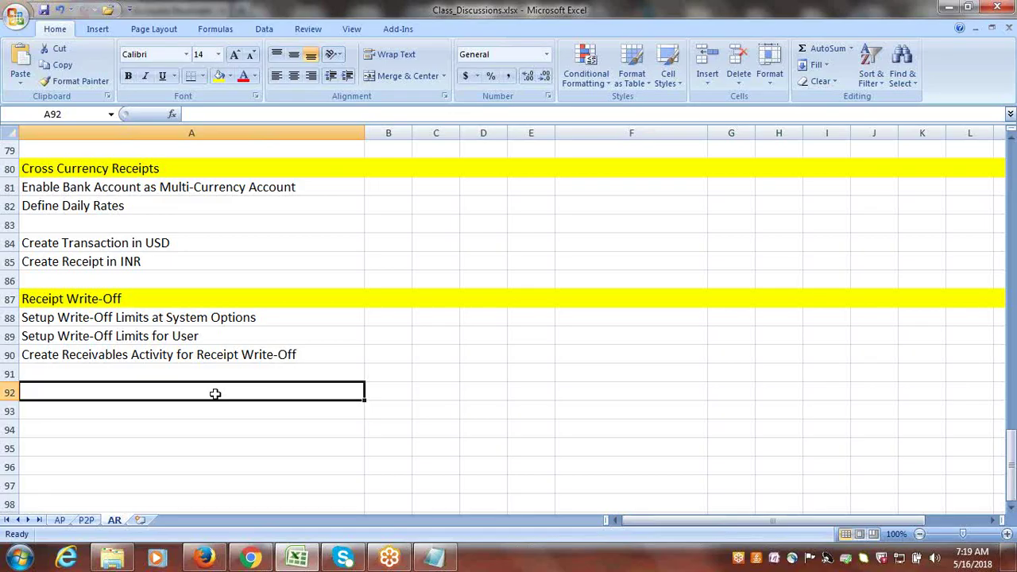
type("Tra")
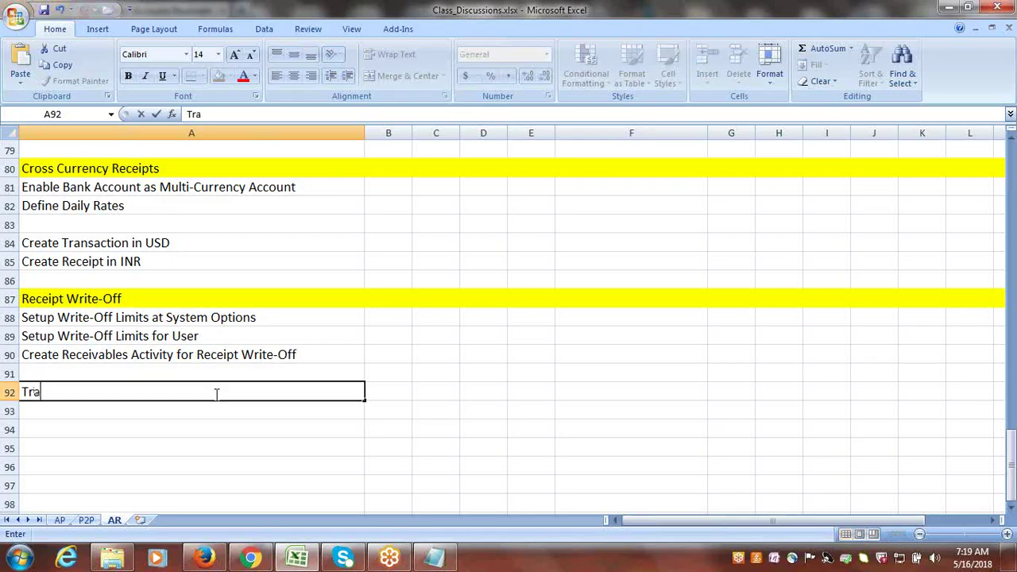
type("nsaction: ")
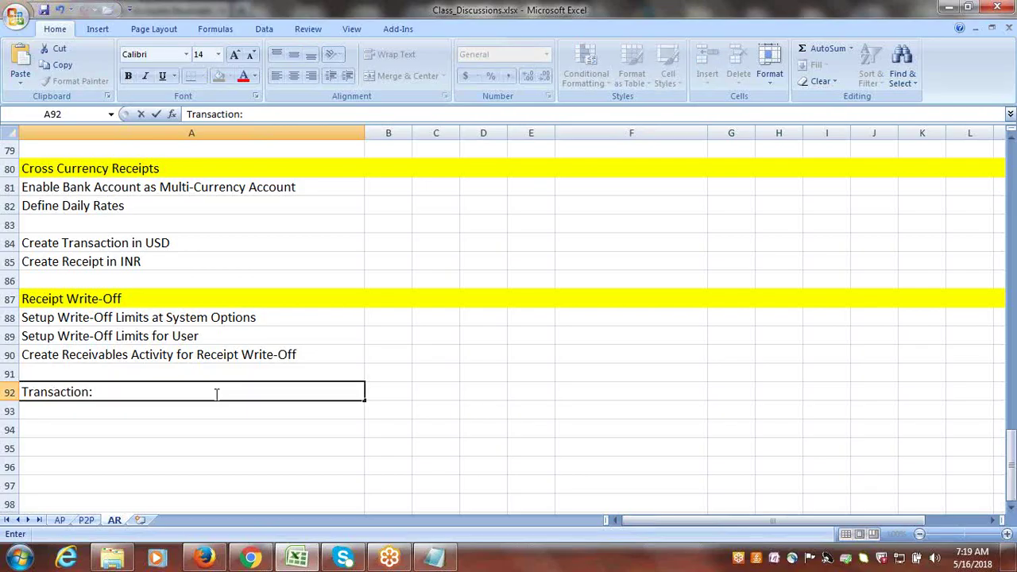
type("999")
left_click(93, 411)
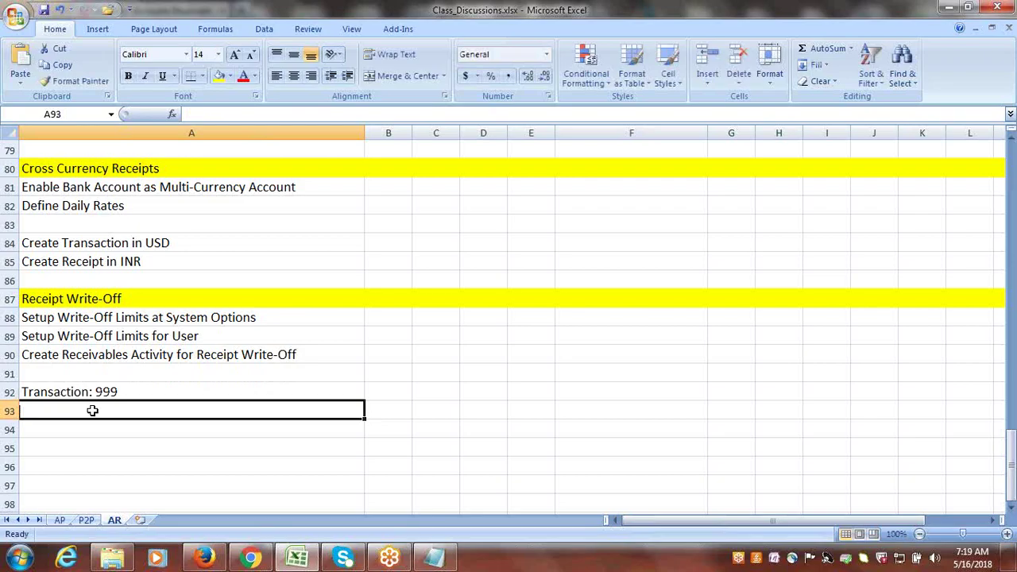
type("Receipt")
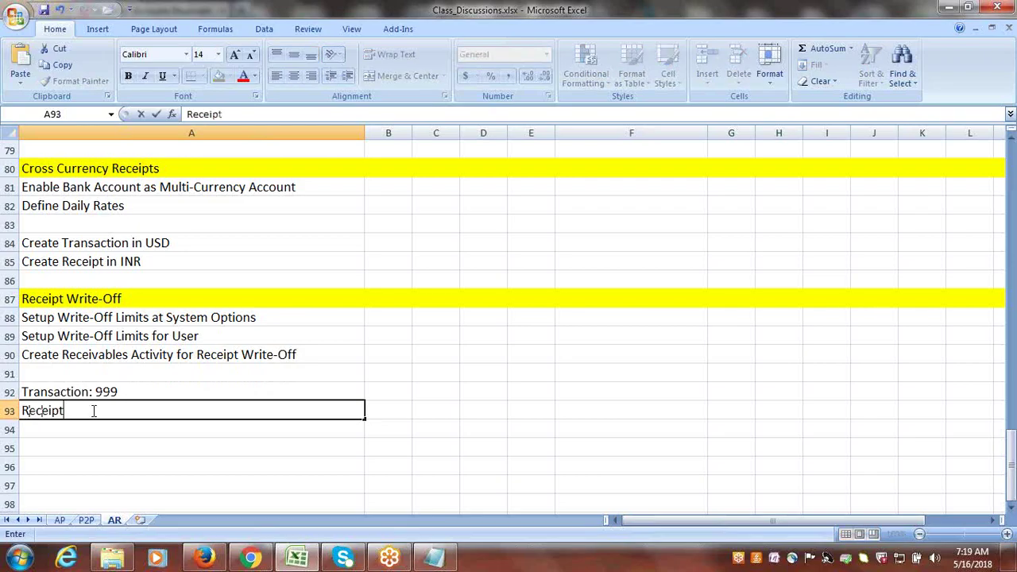
type(": 1000")
key("Tab")
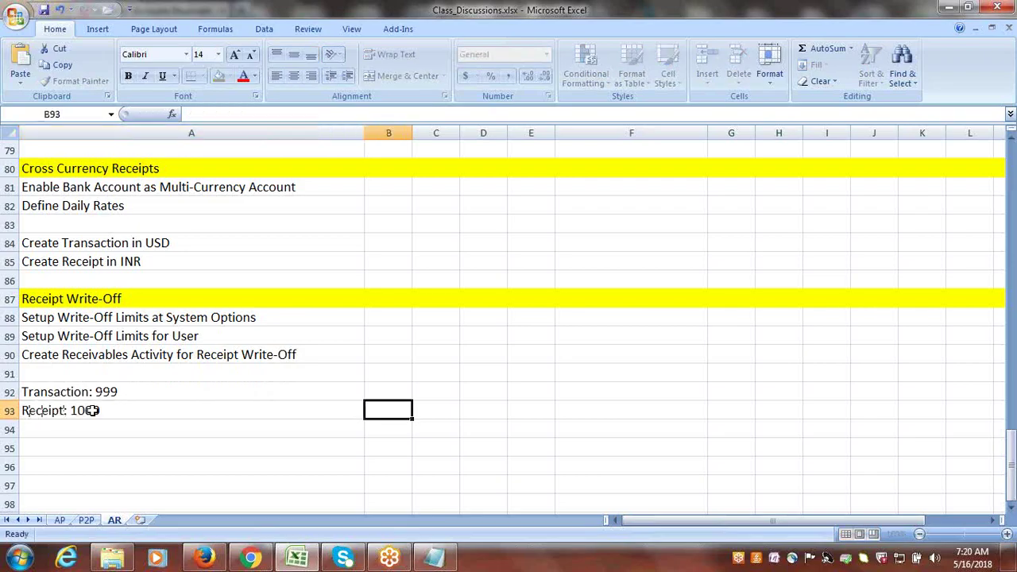
left_click(99, 429)
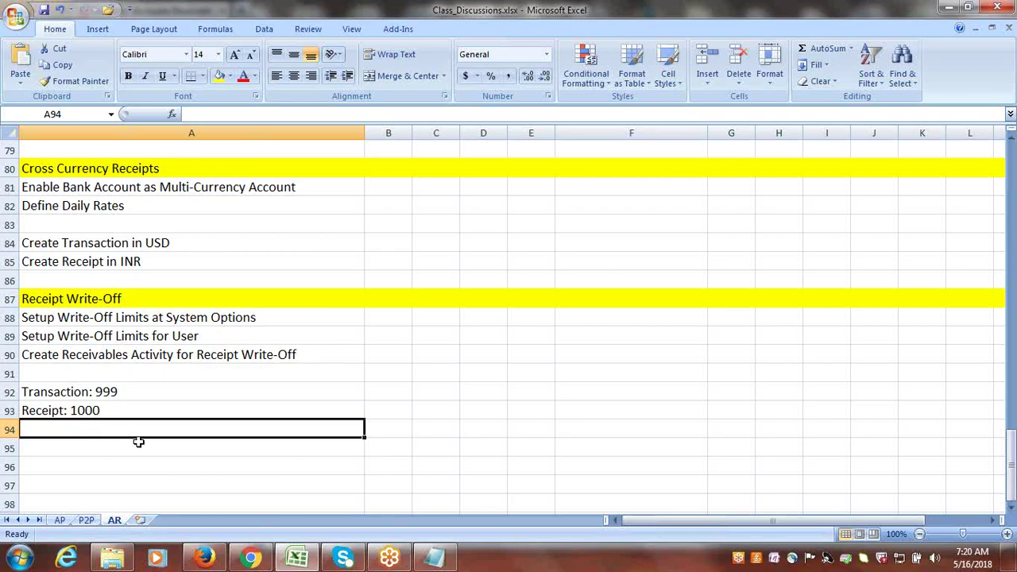
left_click(137, 448)
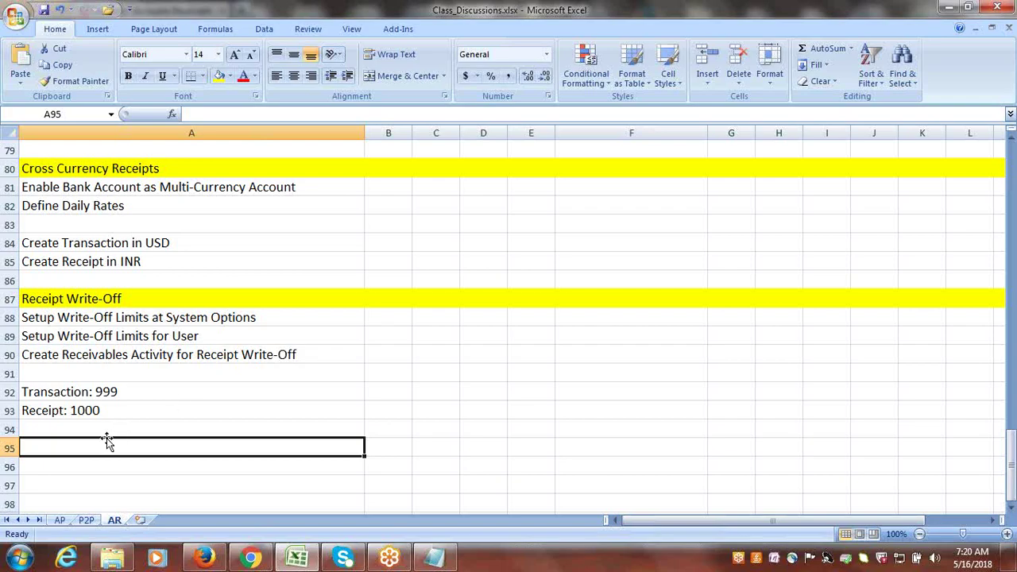
left_click(95, 430)
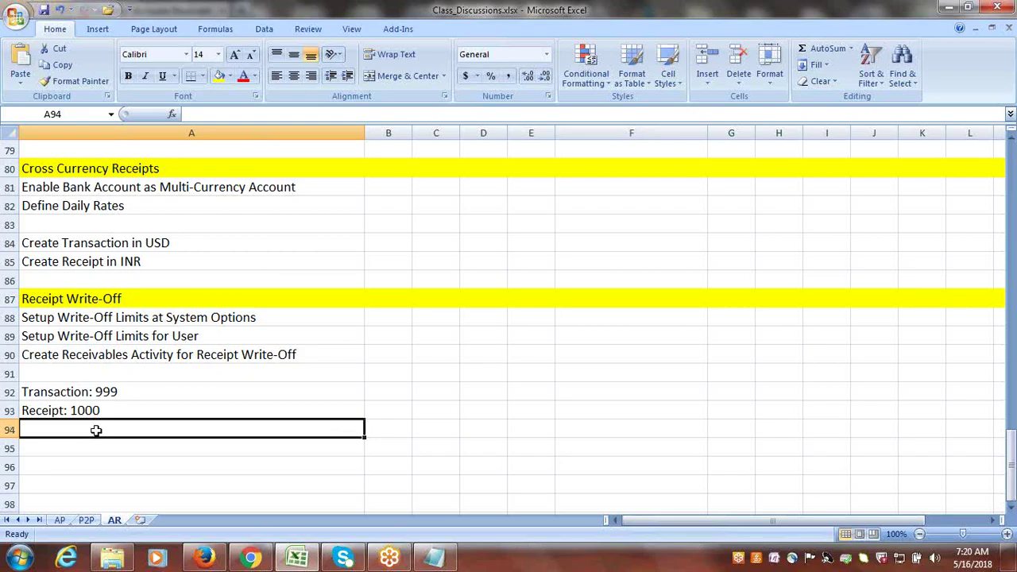
- Extend the A93 note to read 'Receipt: 1000, Apply 999'
double_click(118, 409)
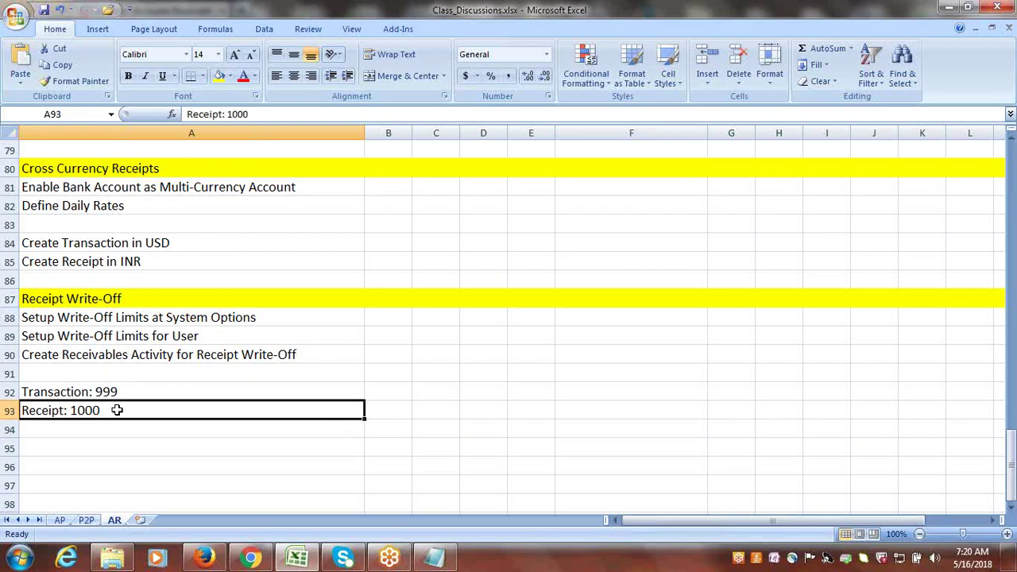
type(", a")
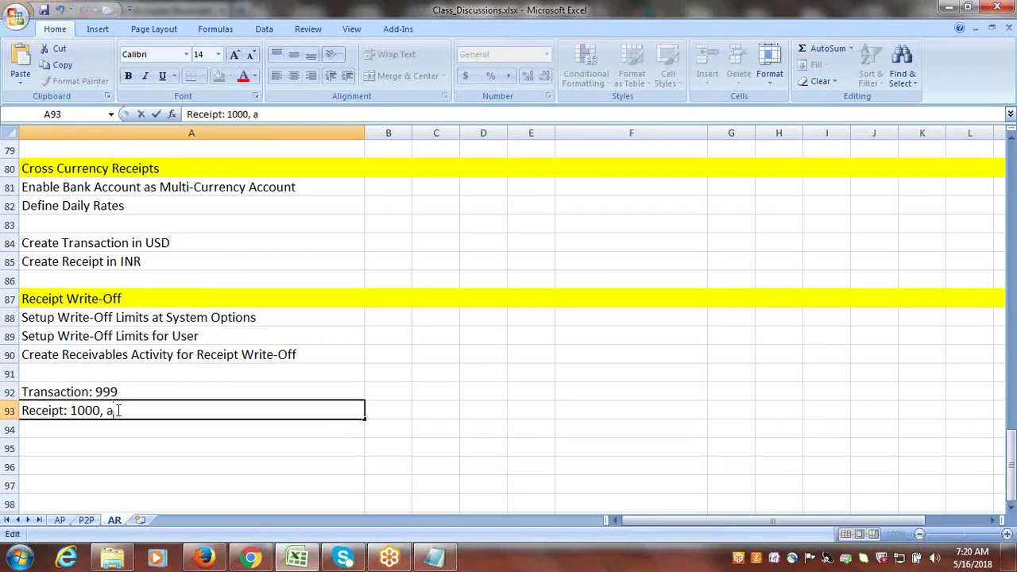
key("BackSpace")
type("Apply 999")
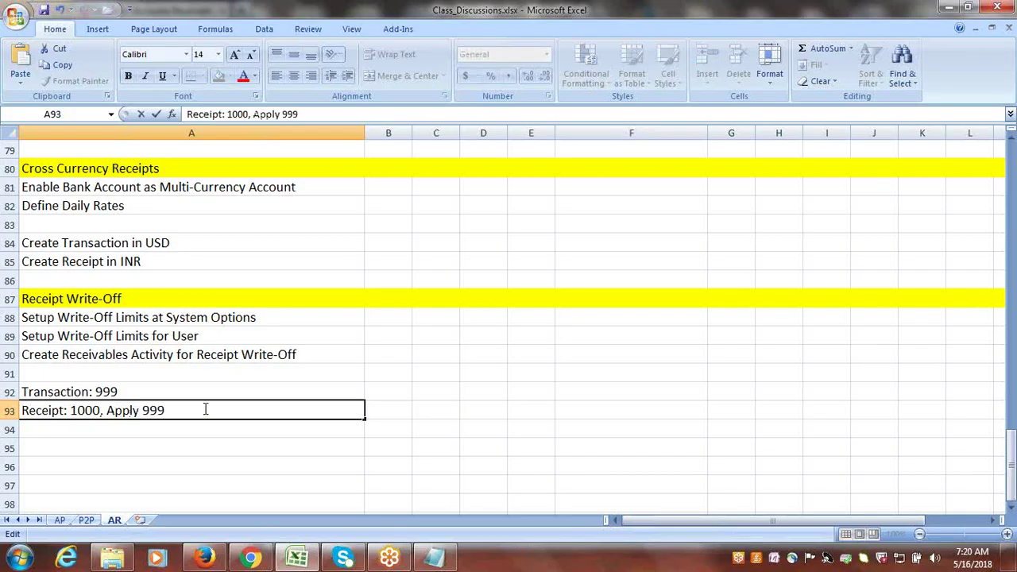
key("ctrl+Return")
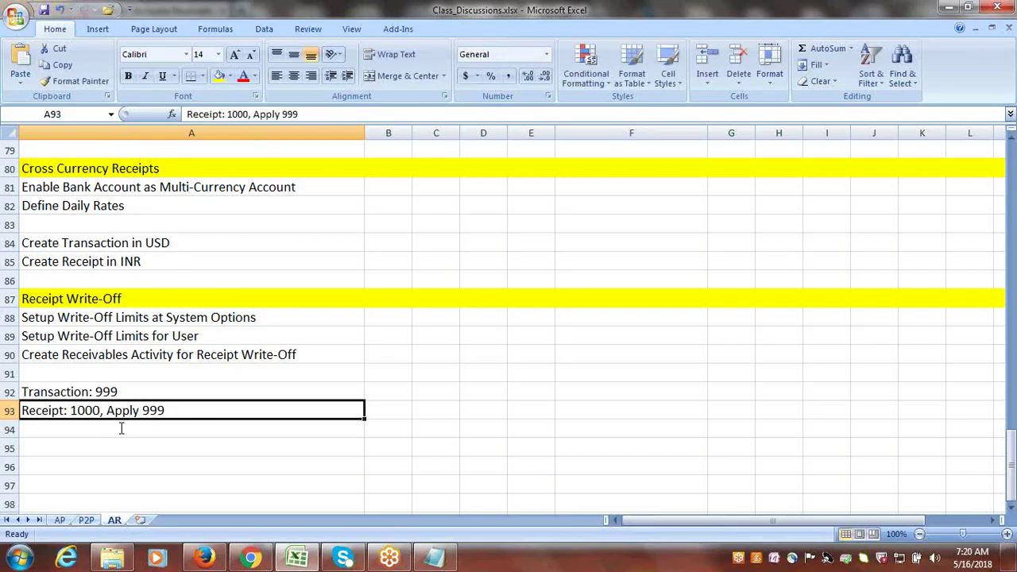
- Add 'Write-Off: 1 USD' in A94 and return to Oracle Receivables
left_click(120, 426)
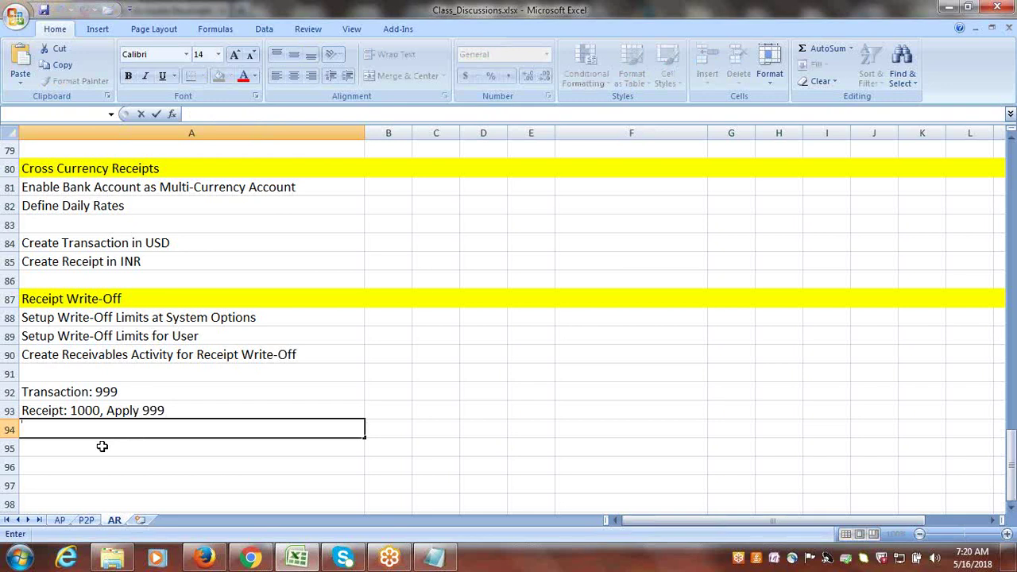
type("Write-Off: 1")
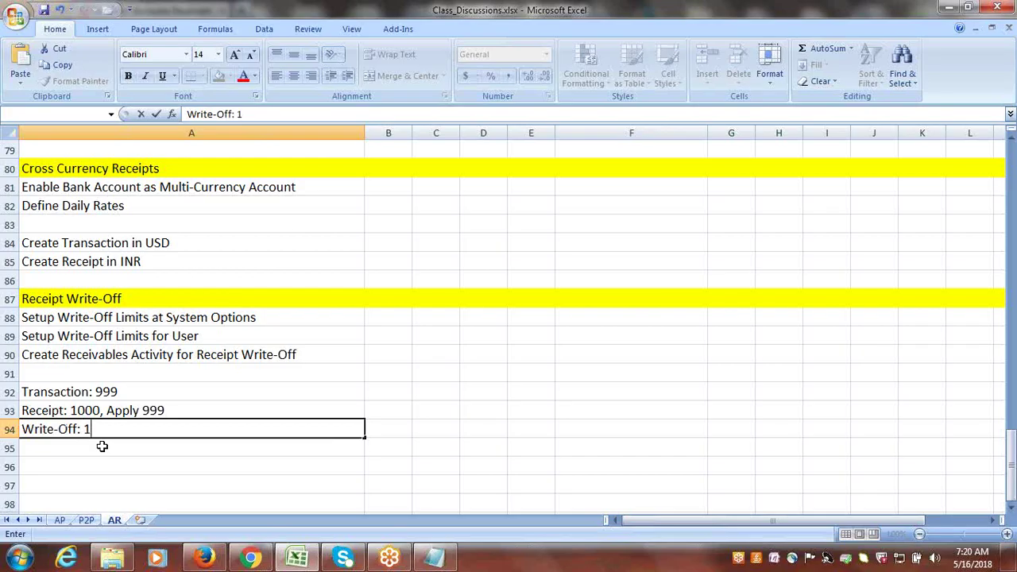
type(" USD")
key("ctrl+Return")
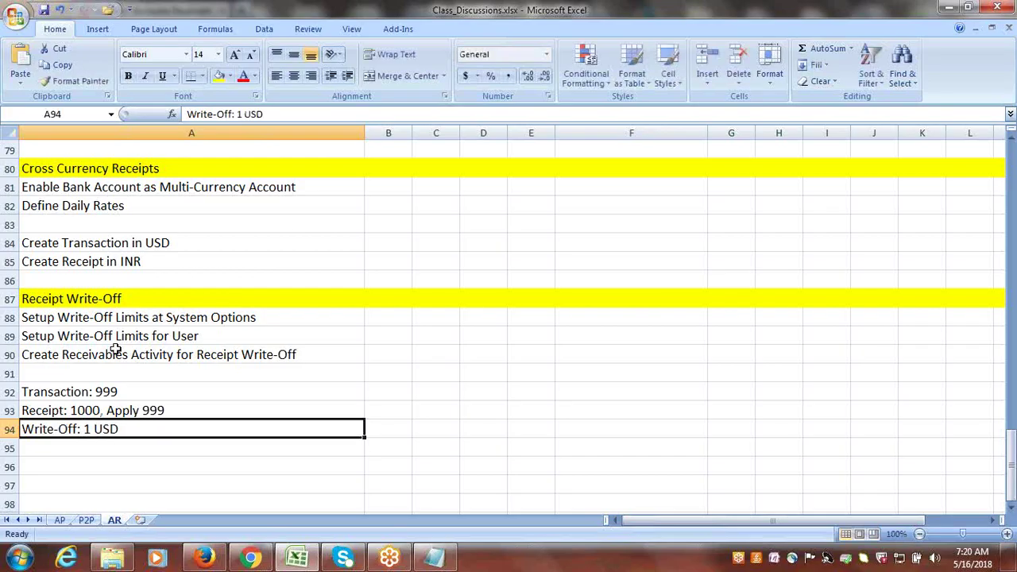
left_click(135, 320)
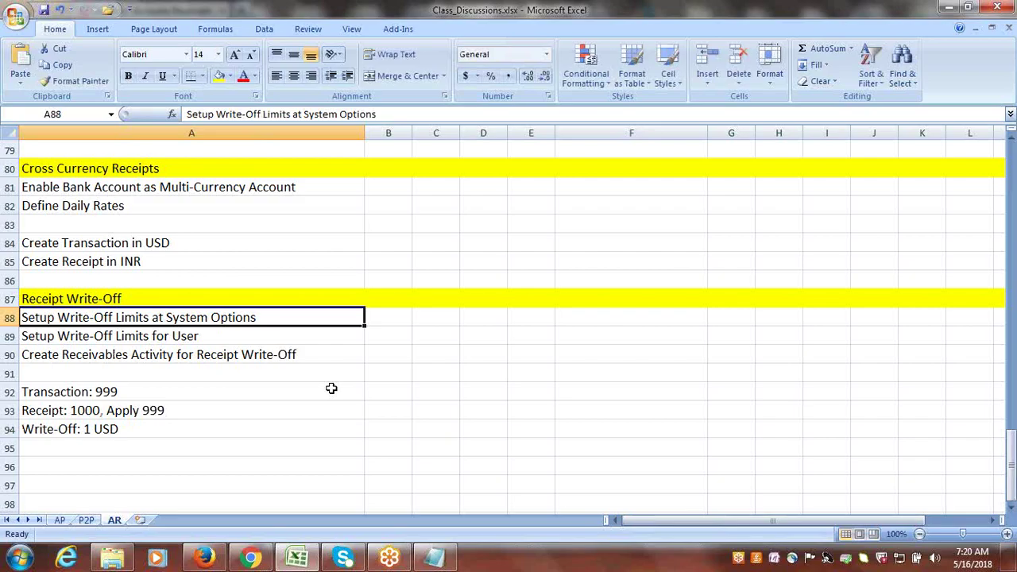
left_click(204, 558)
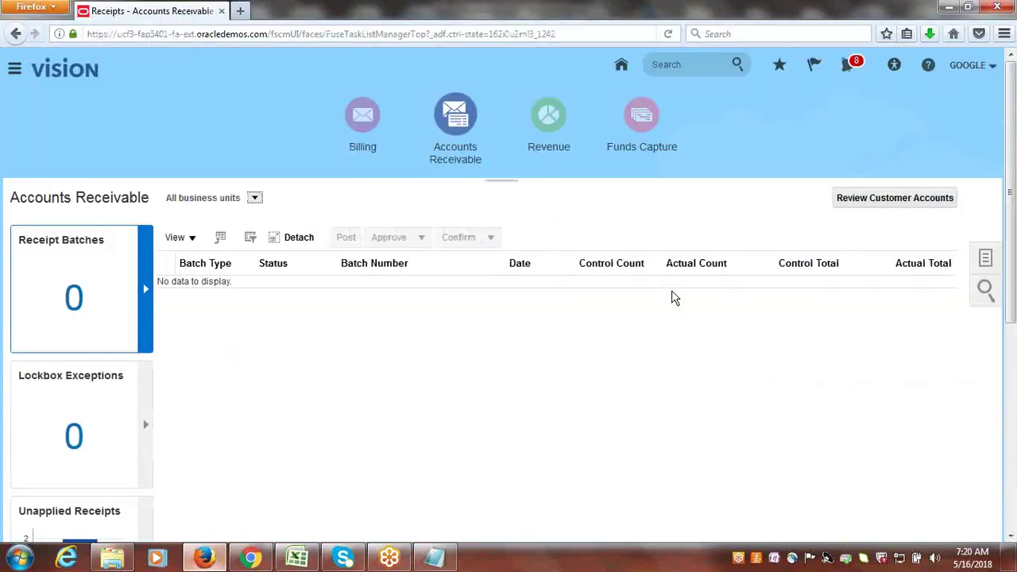
- Open the Google Implementation Project from Setup and Maintenance
left_click(970, 65)
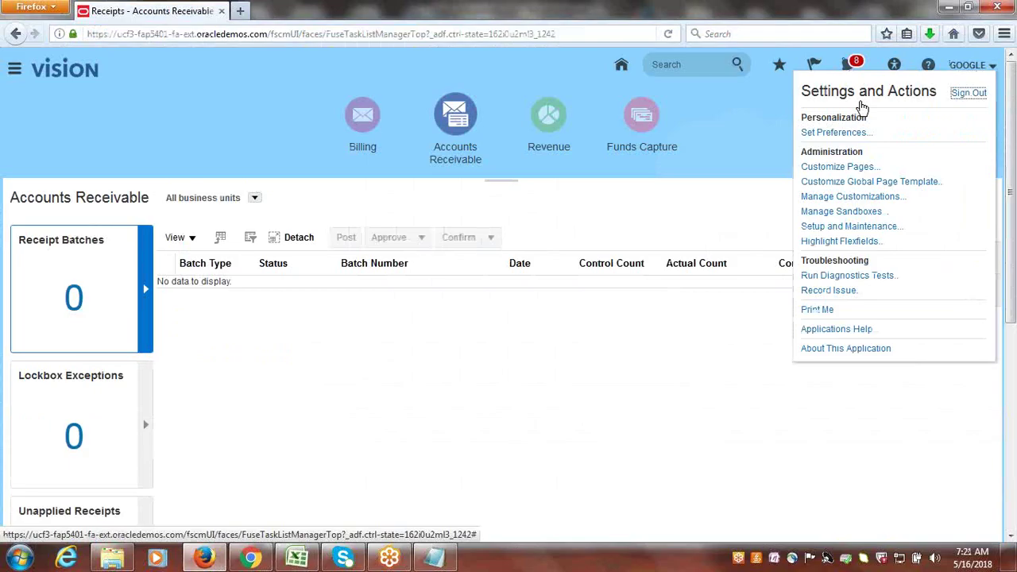
left_click(852, 226)
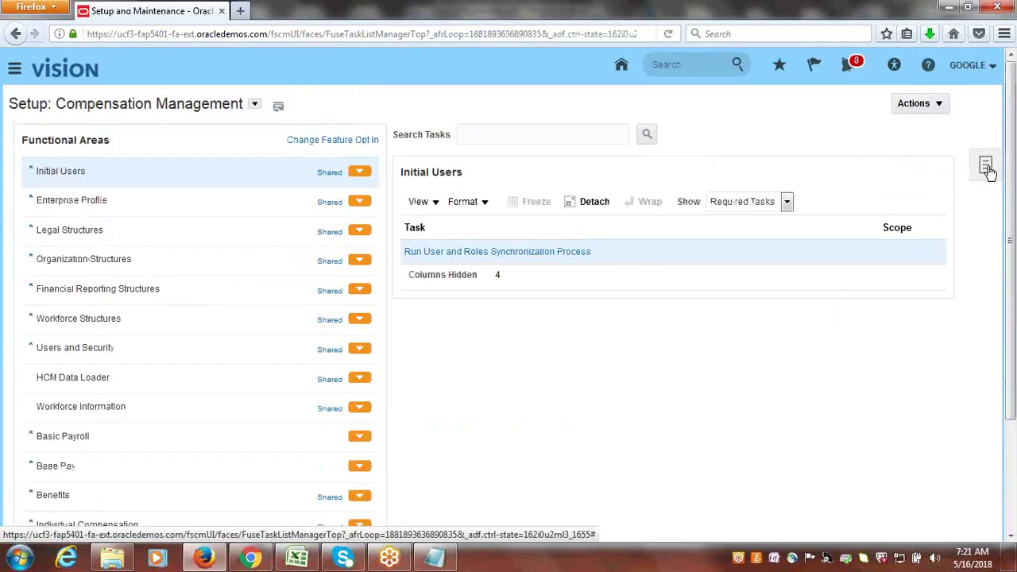
left_click(985, 166)
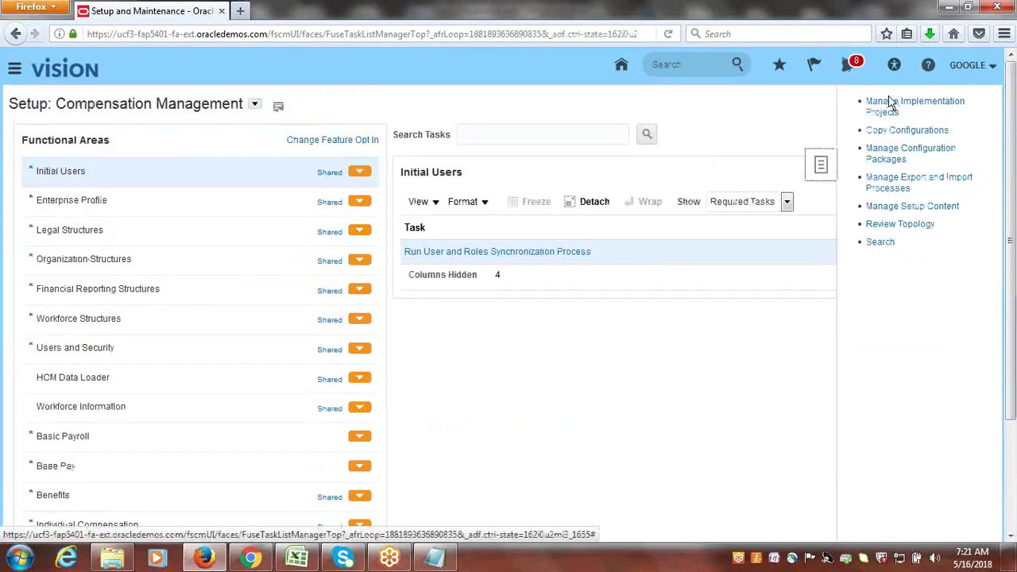
left_click(882, 103)
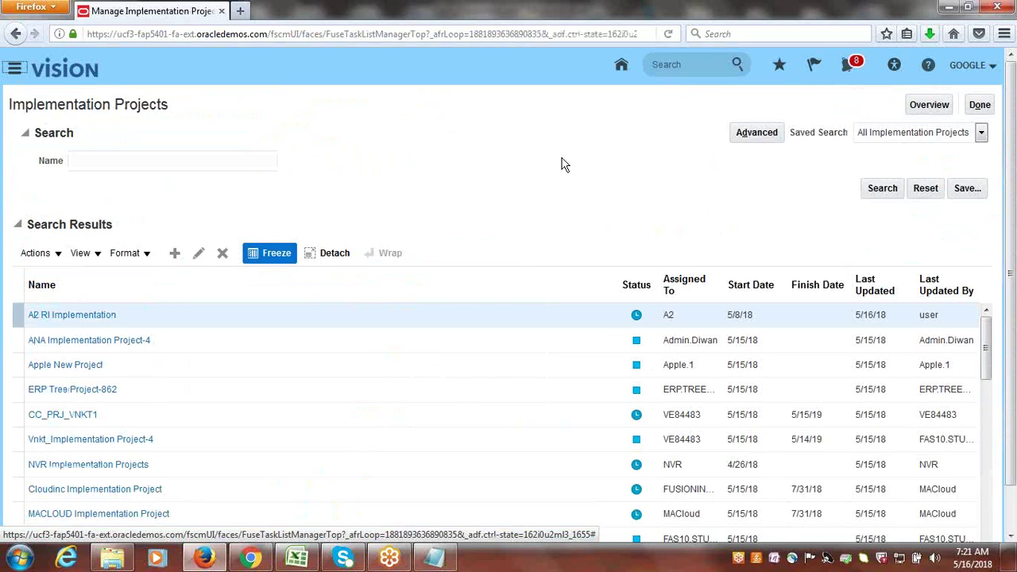
left_click(930, 106)
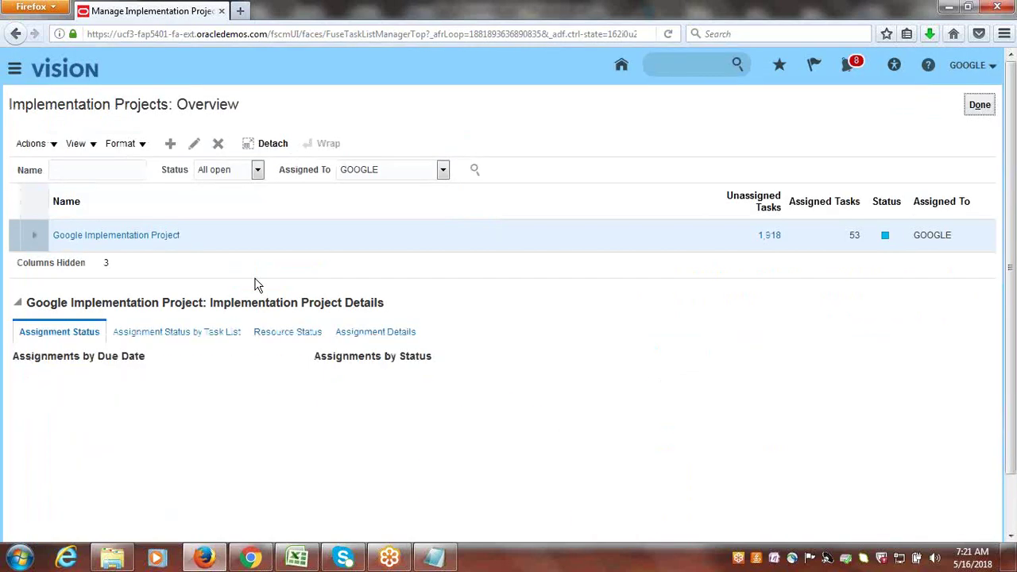
left_click(178, 236)
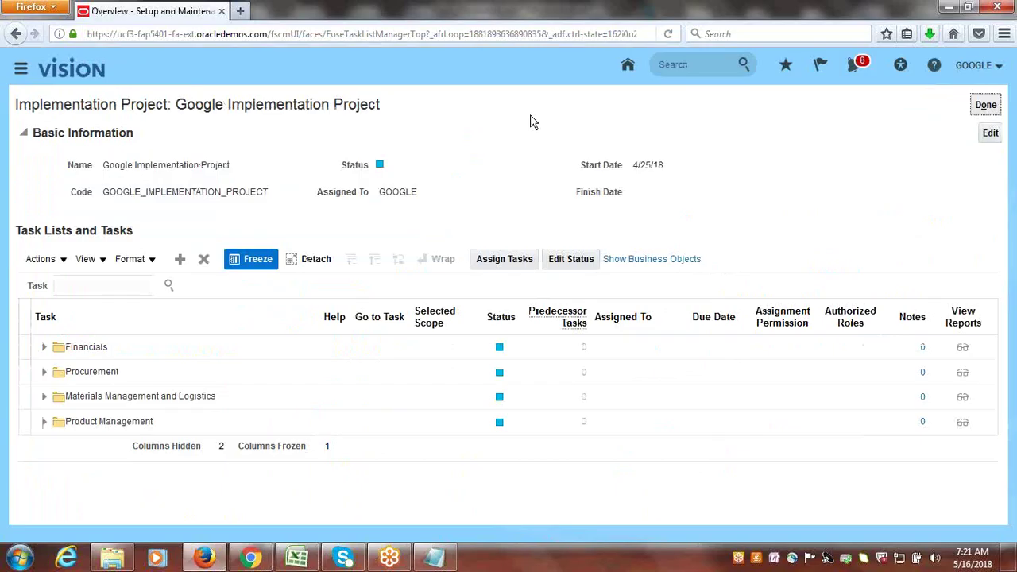
- Search the project tasks for SYSTEM OPTIONS and go to Manage Receivables System Options
left_click(125, 284)
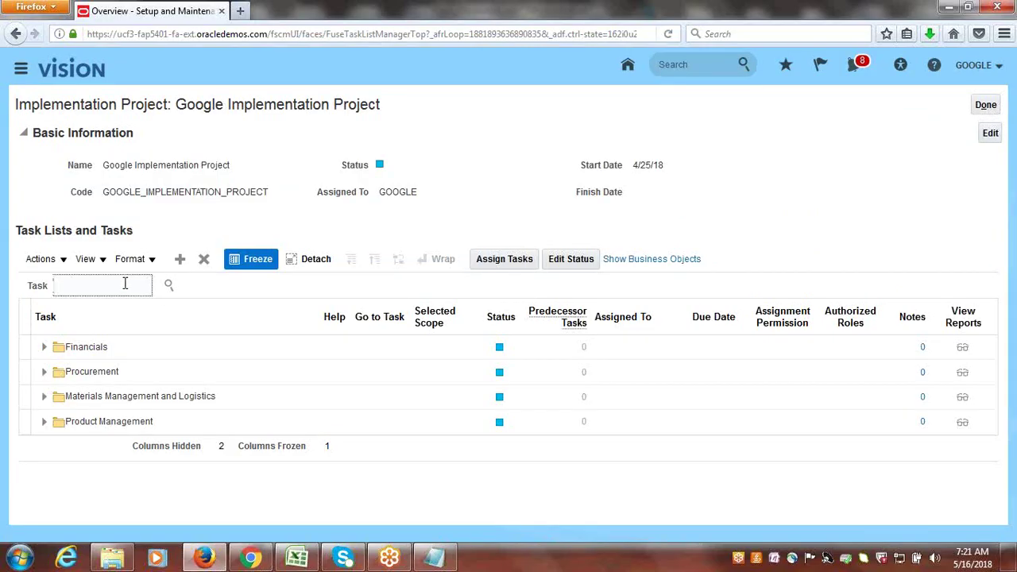
type("SYSTEM OPTIONS")
key("Return")
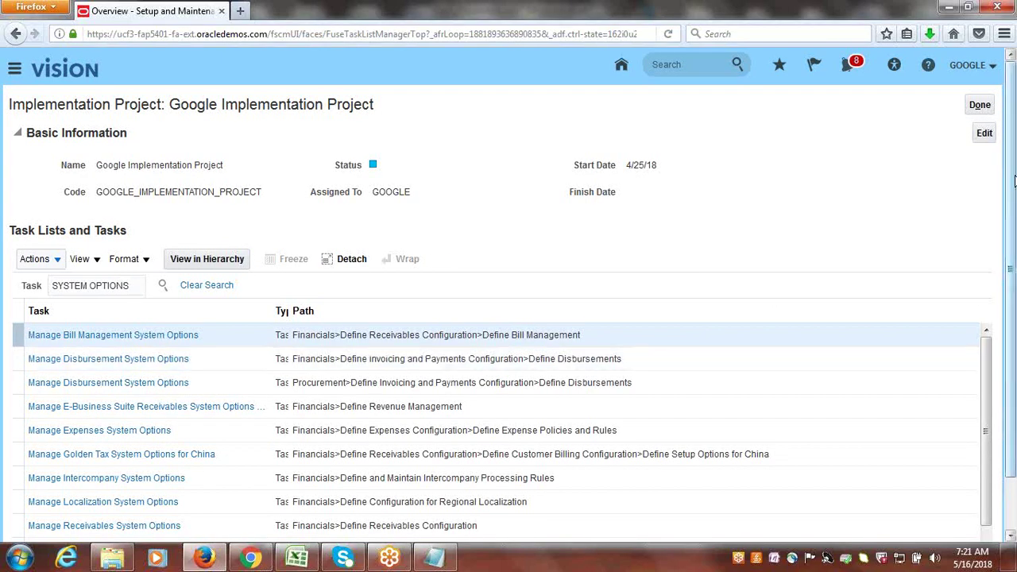
left_click_drag(1014, 277, 1015, 330)
left_click(104, 470)
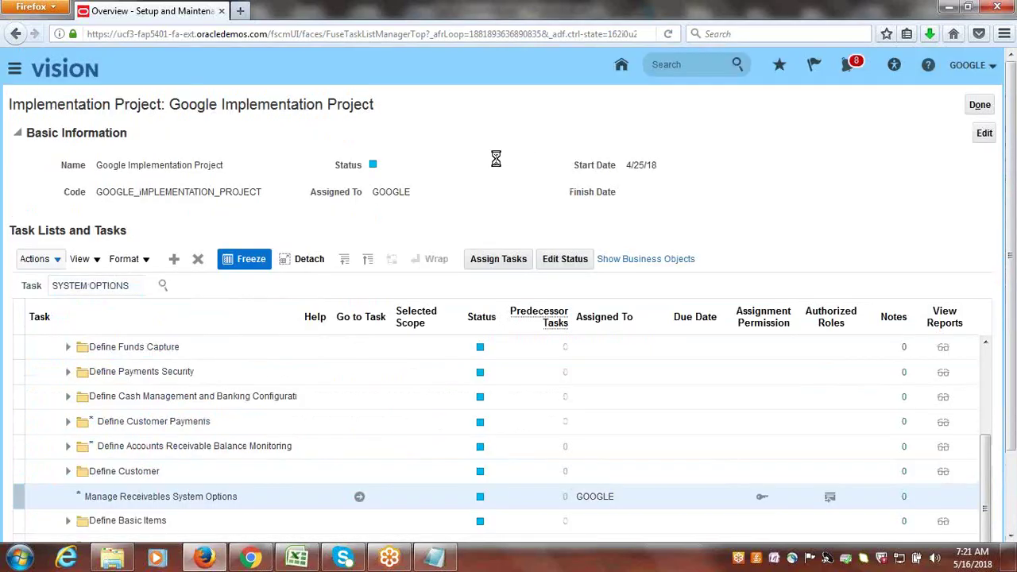
left_click(360, 509)
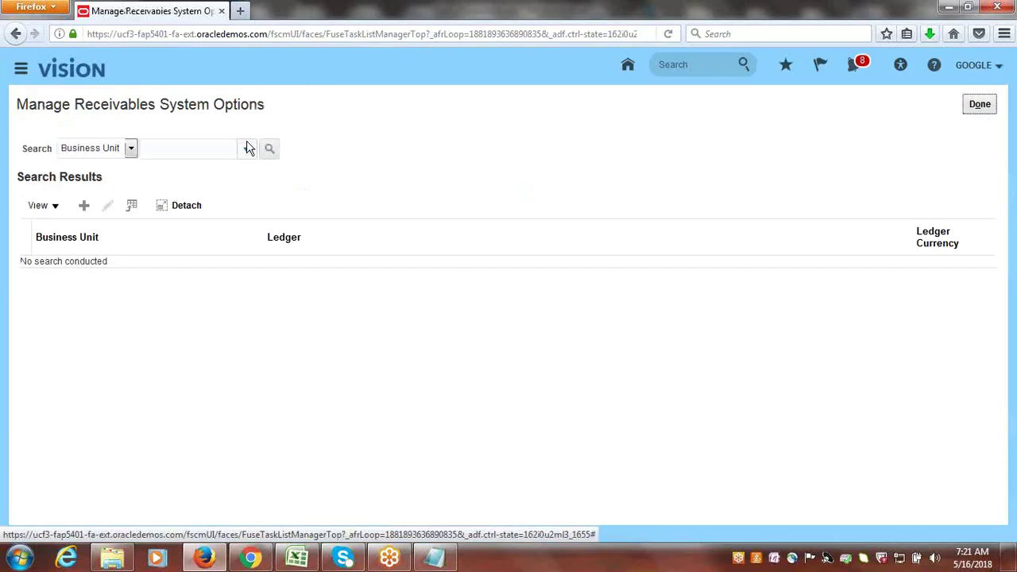
- Find Google US Business Unit's system options and open its Cash Processing settings for editing
left_click(246, 153)
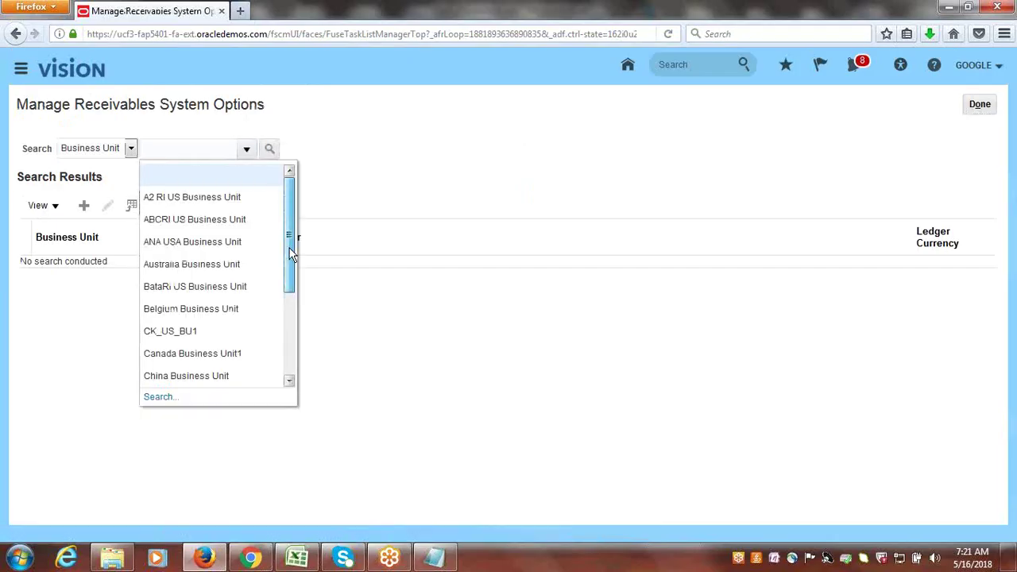
left_click_drag(289, 248, 291, 317)
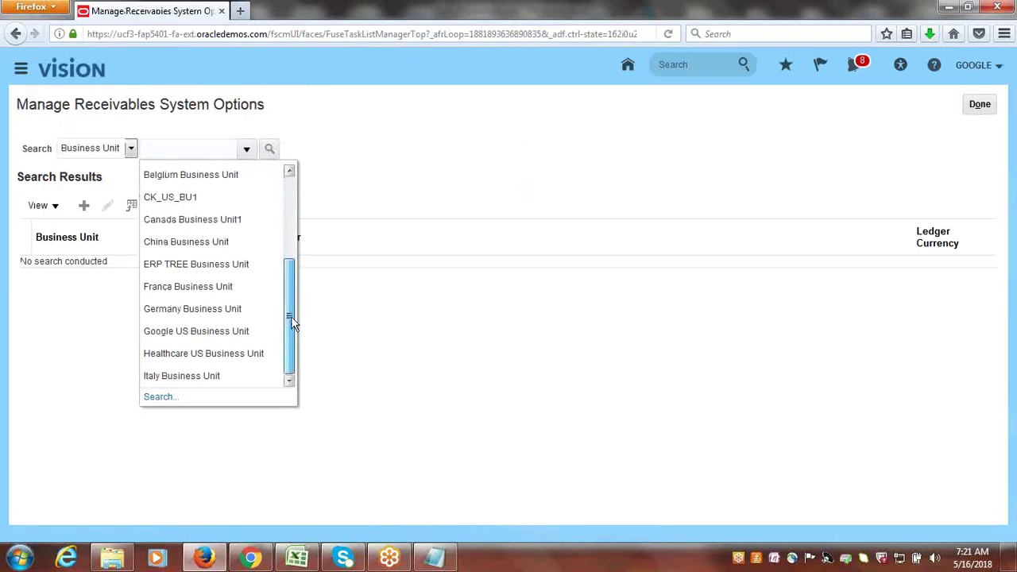
left_click(209, 326)
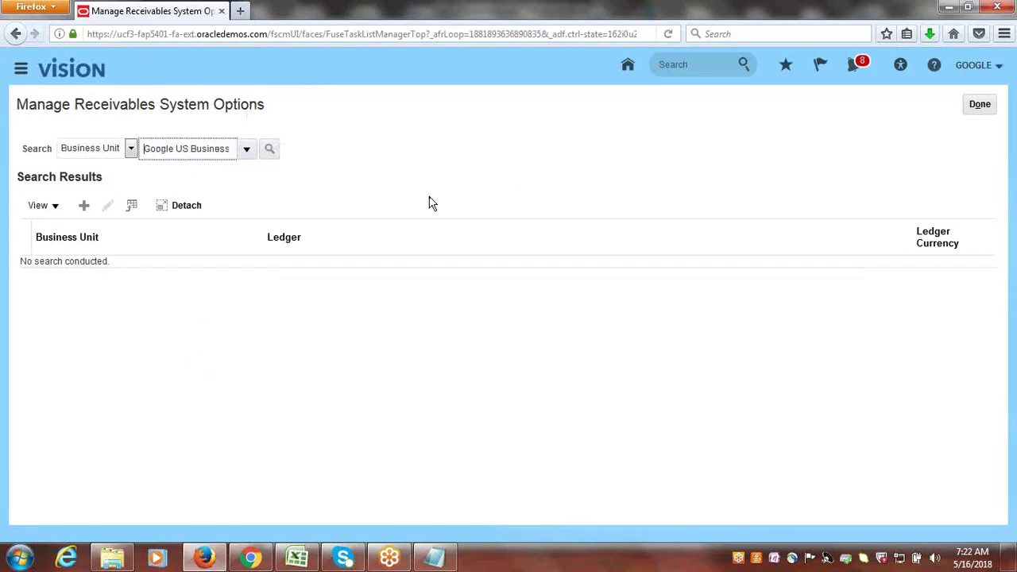
left_click(270, 151)
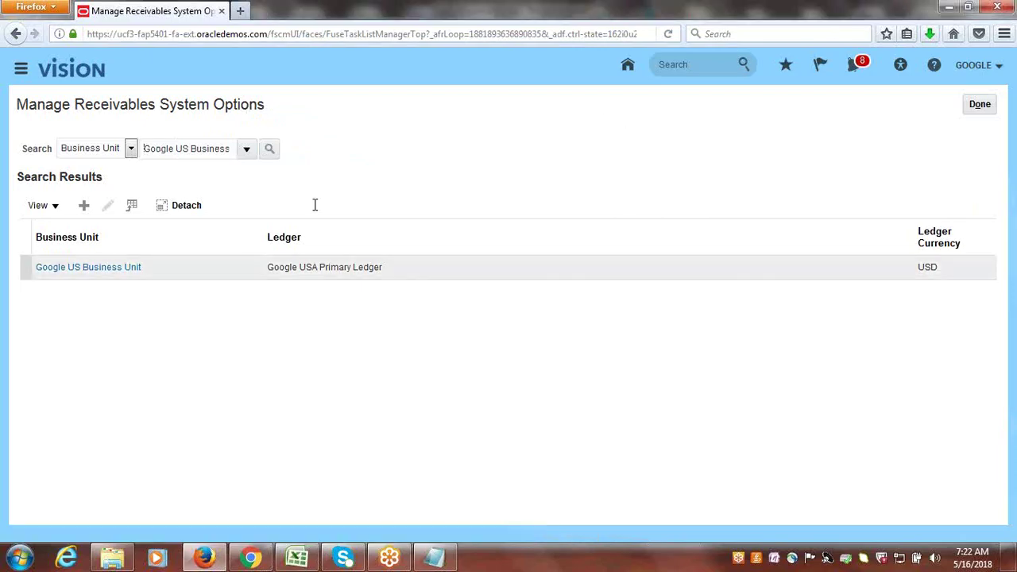
left_click(78, 265)
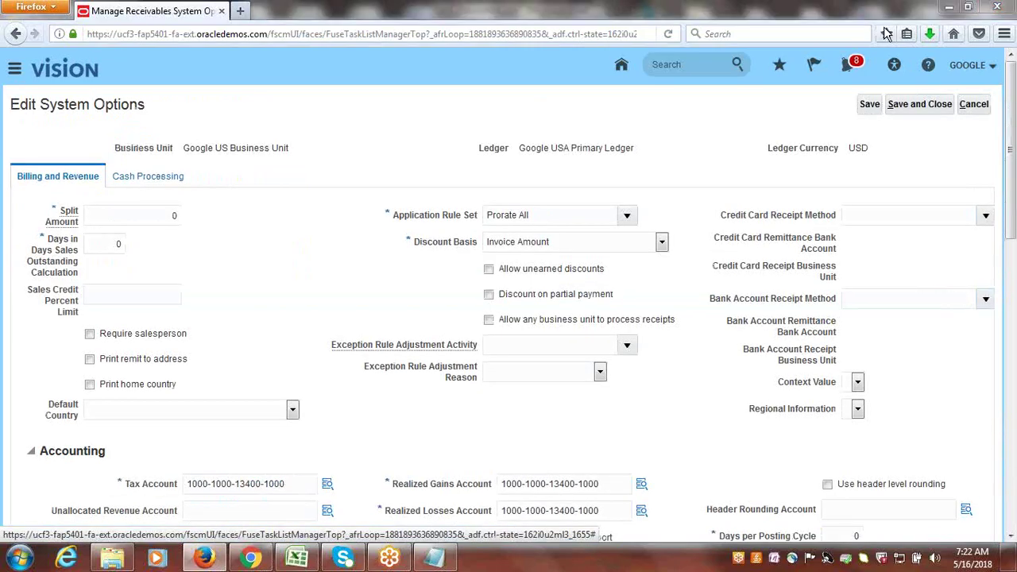
mouse_move(1012, 161)
left_mouse_down()
mouse_move(1012, 228)
mouse_move(1012, 151)
left_mouse_up()
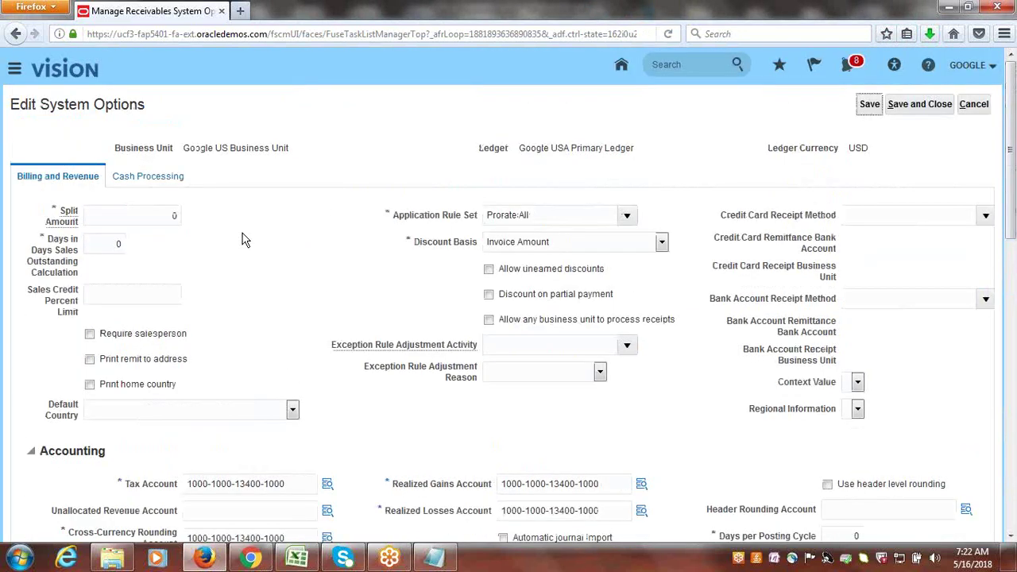
left_click(156, 183)
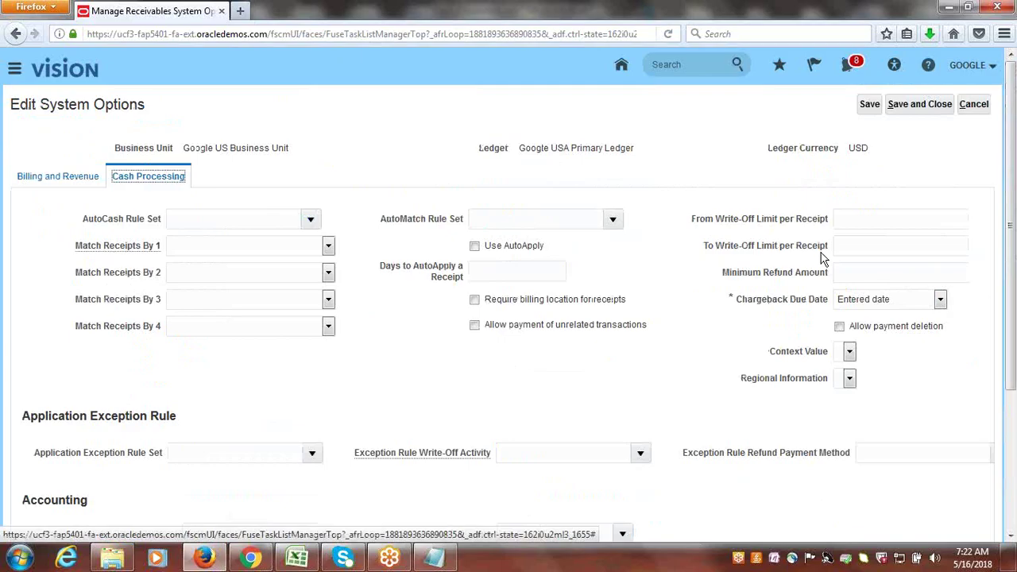
- Set the write-off limit per receipt from 0 to 1,000 and save the system options
left_click(884, 220)
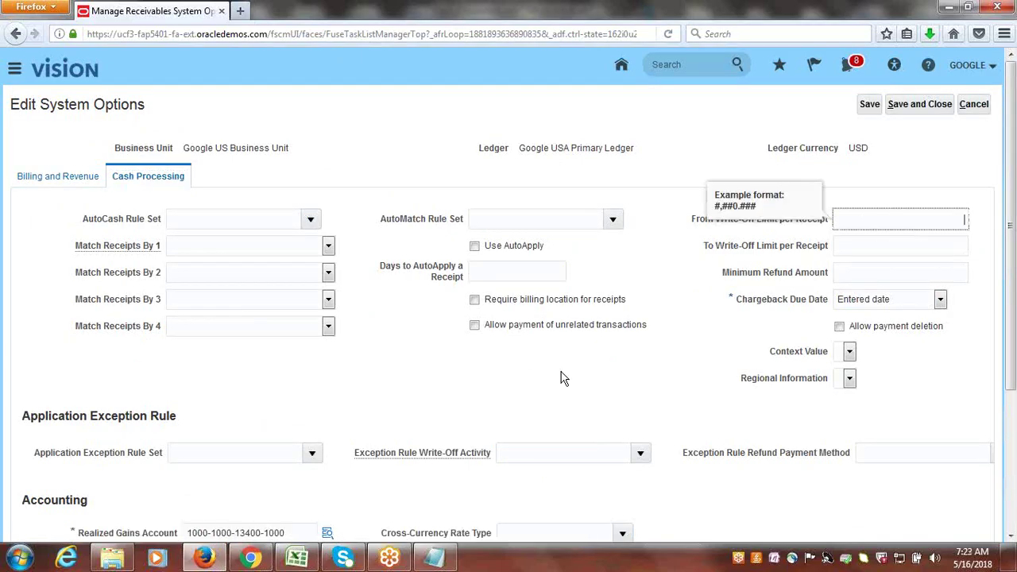
left_click(307, 561)
left_click(305, 561)
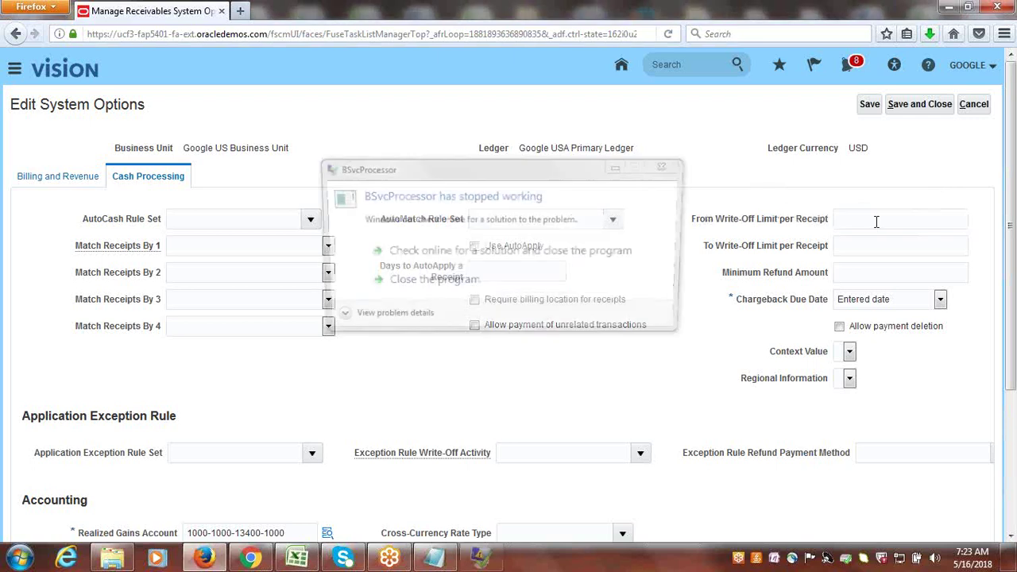
left_click(911, 220)
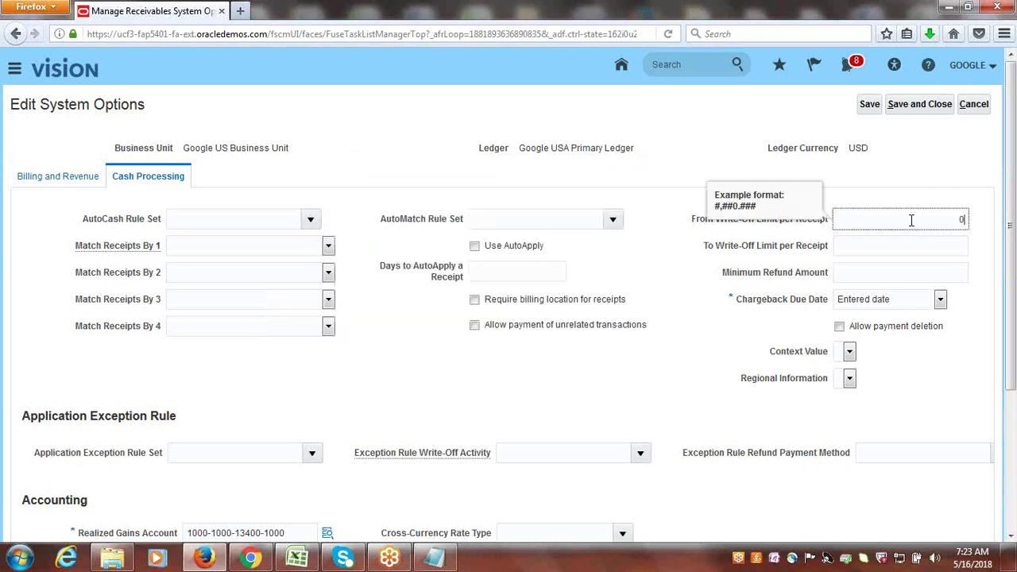
type("0")
key("Tab")
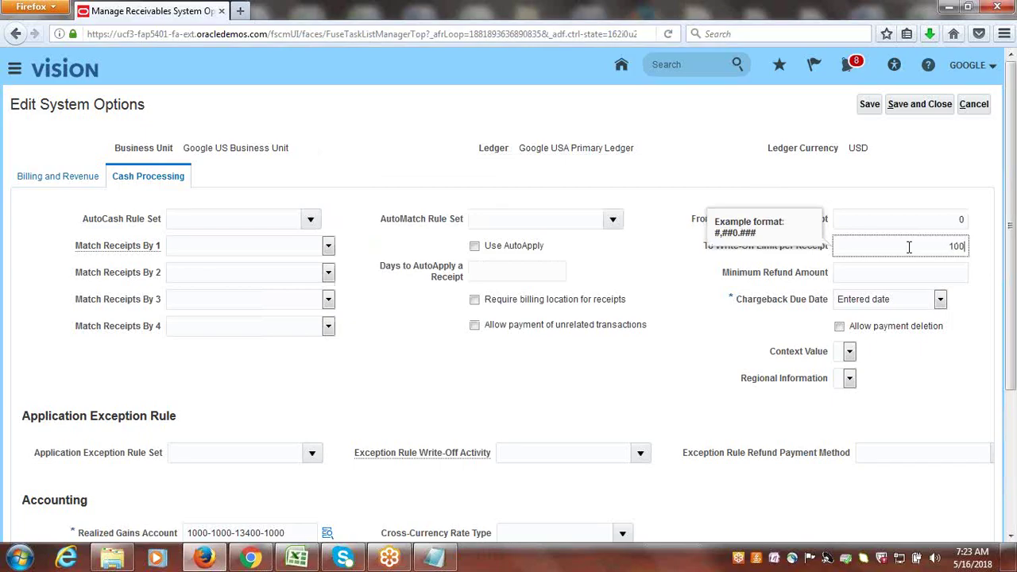
left_click(790, 186)
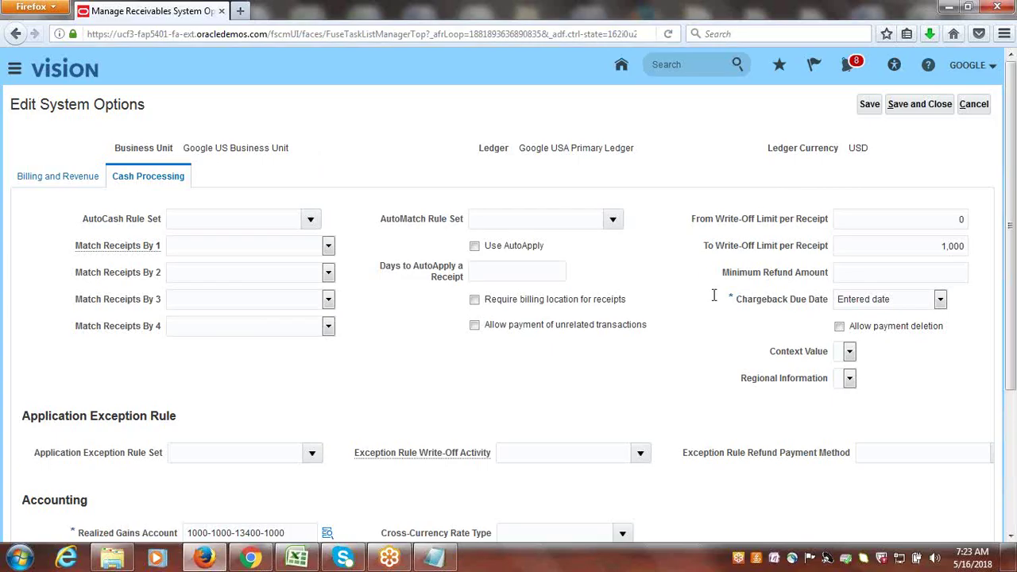
left_click(900, 106)
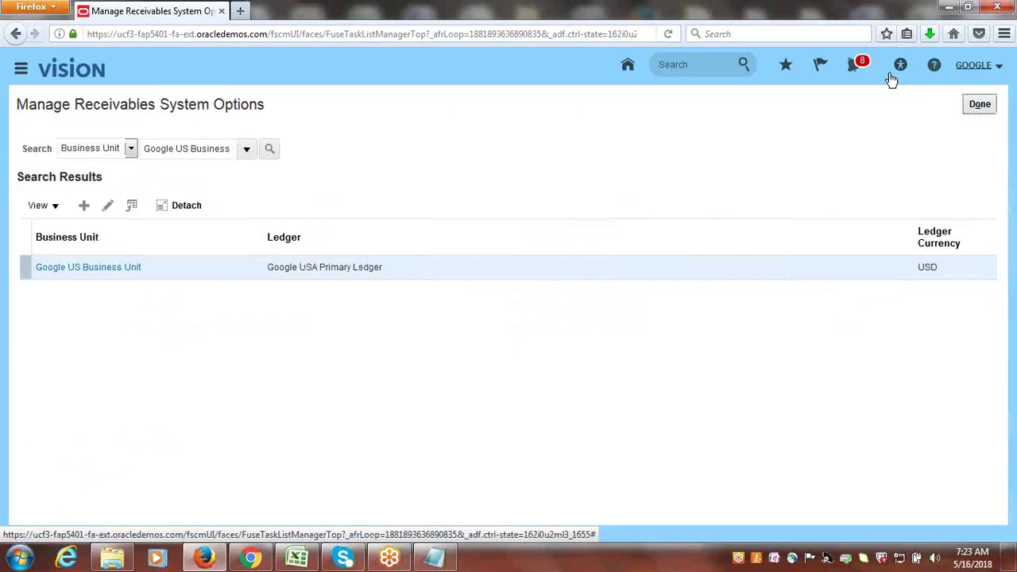
left_click(299, 561)
- Read the next checklist step, Setup Write-Off Limits for User, in cell A89, then return to Oracle
left_click(167, 337)
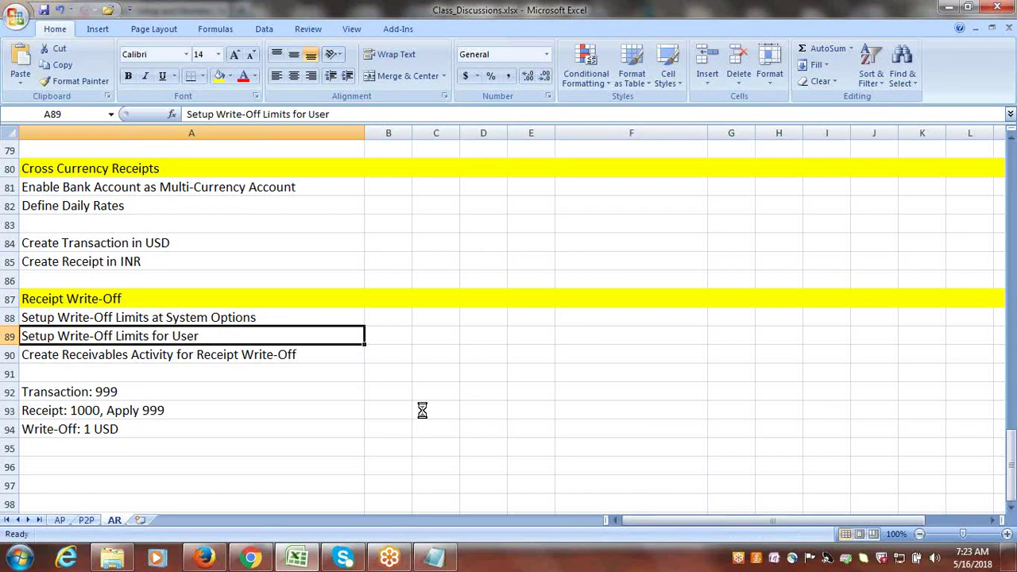
key("alt+Tab")
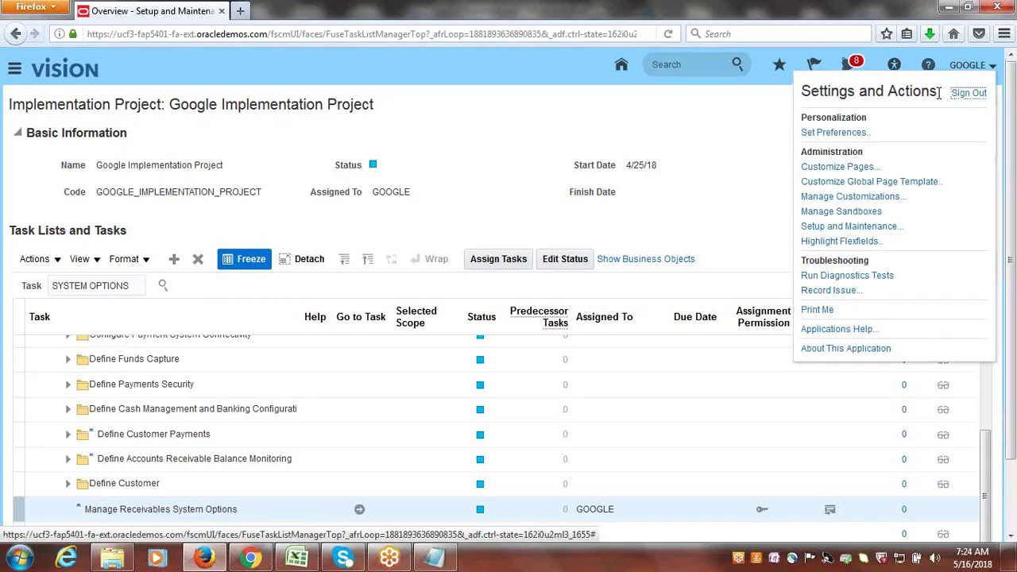
- Sign out of Oracle and sign back in with another user's ID and password
left_click(970, 65)
left_click(967, 94)
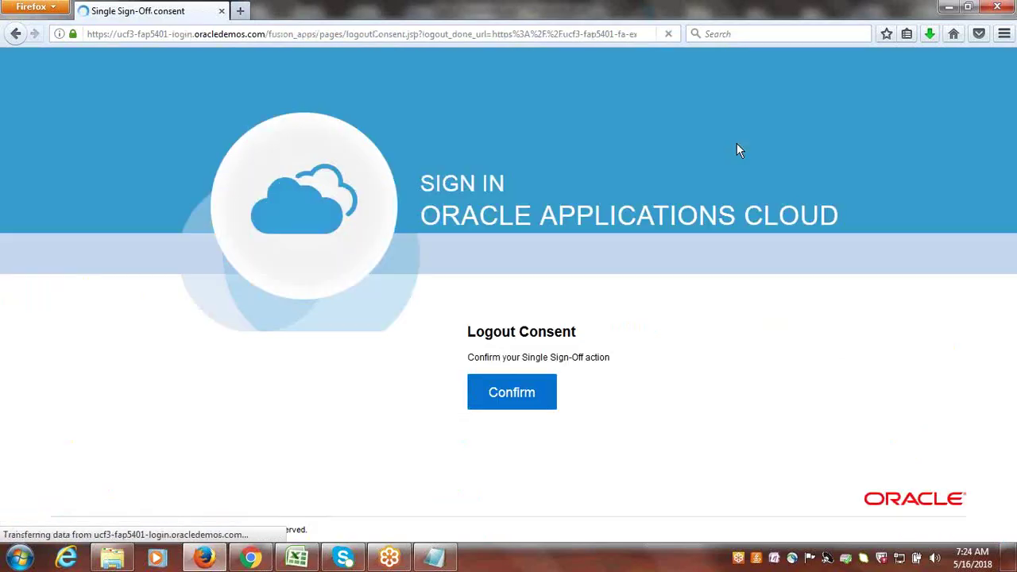
left_click(525, 395)
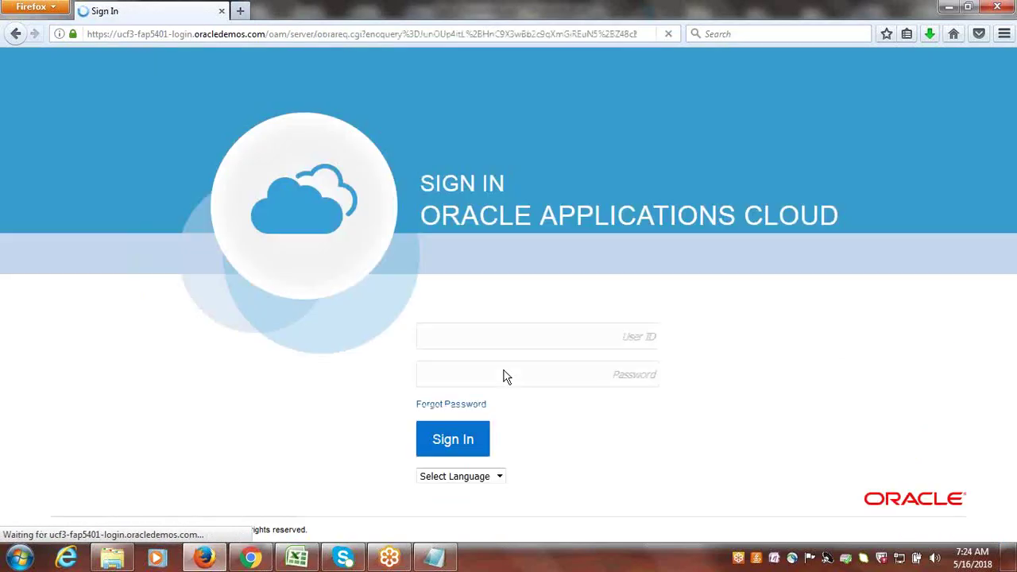
type("FUSIONINDIA")
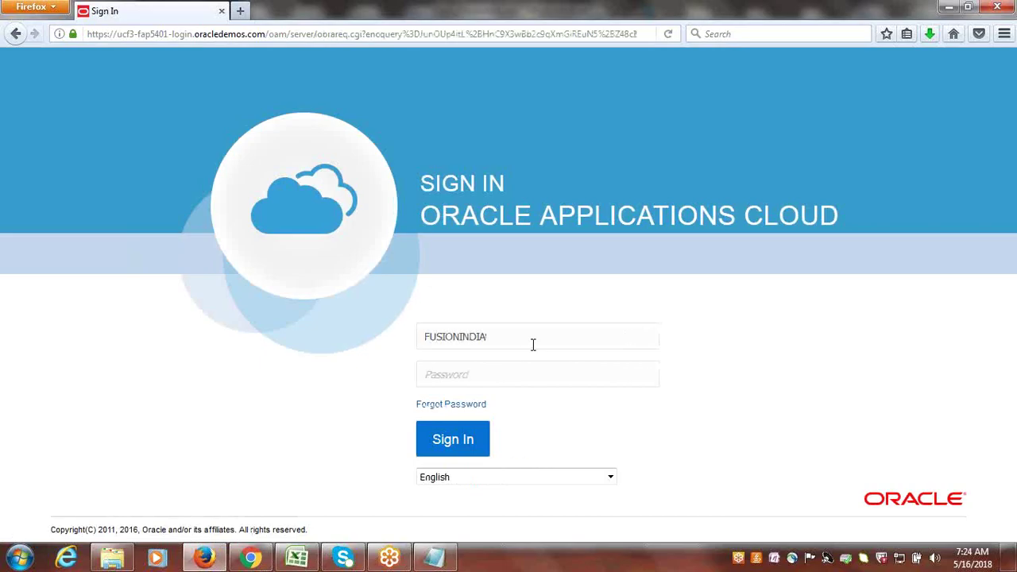
type("••••••••")
key("Return")
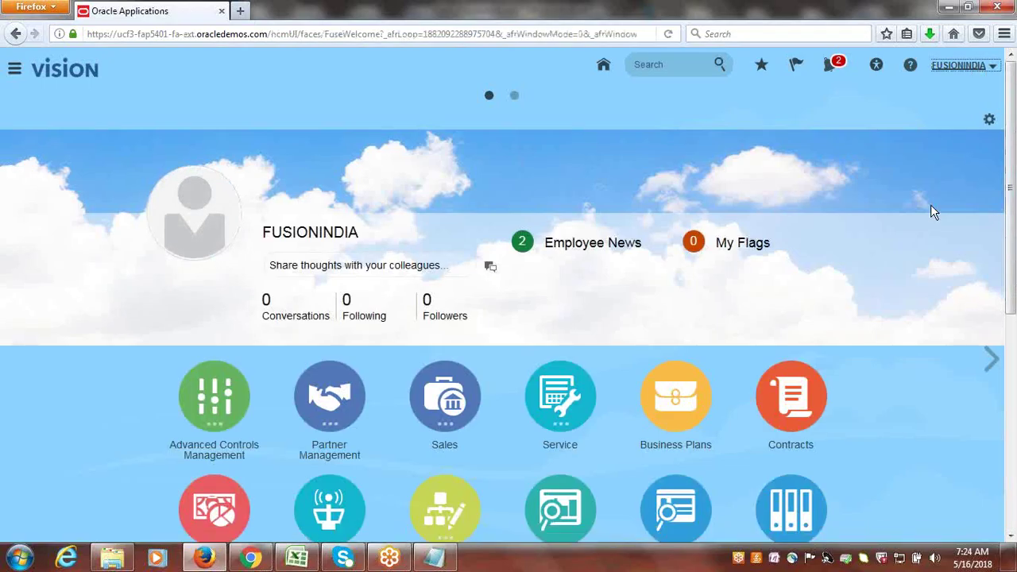
- In Setup and Maintenance, search the tasks for 'approval limits' and open Manage Approval Limits
left_click(959, 68)
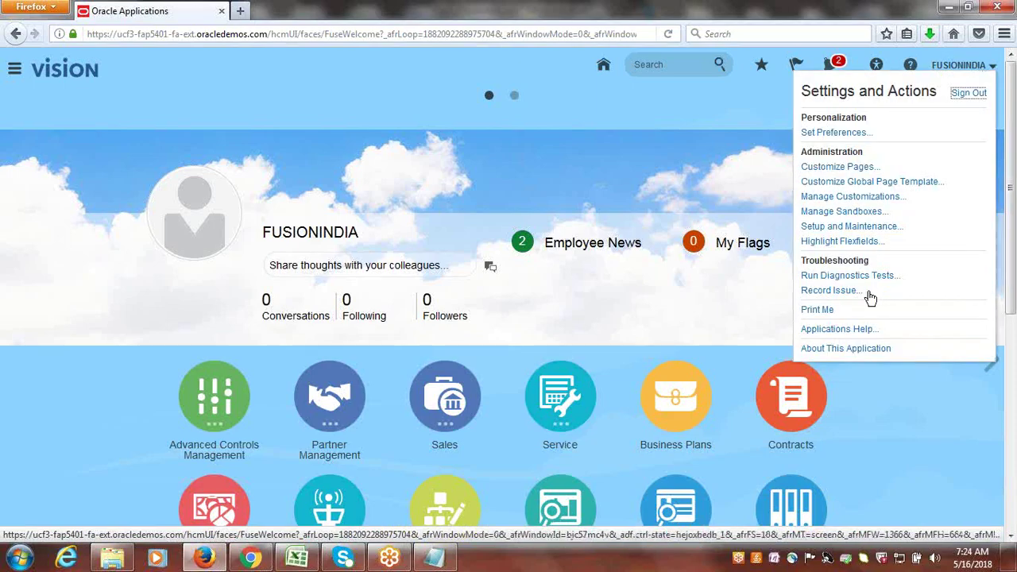
left_click(862, 227)
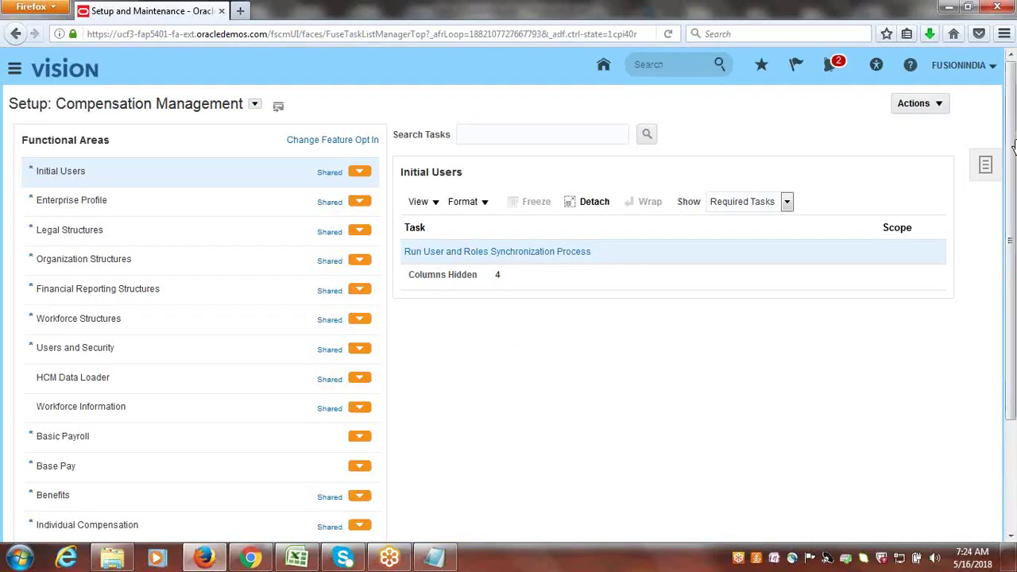
left_click(986, 167)
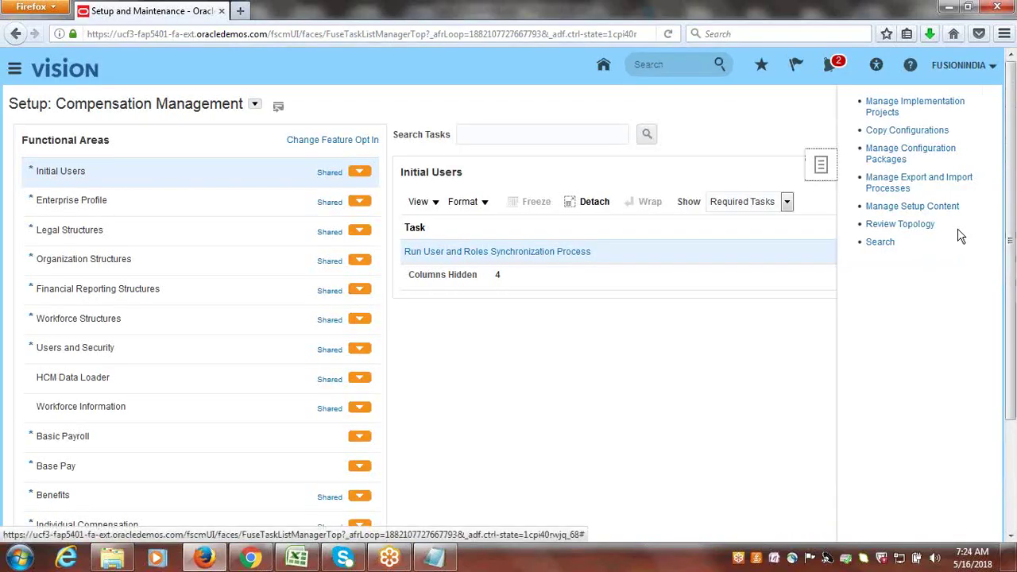
left_click(889, 243)
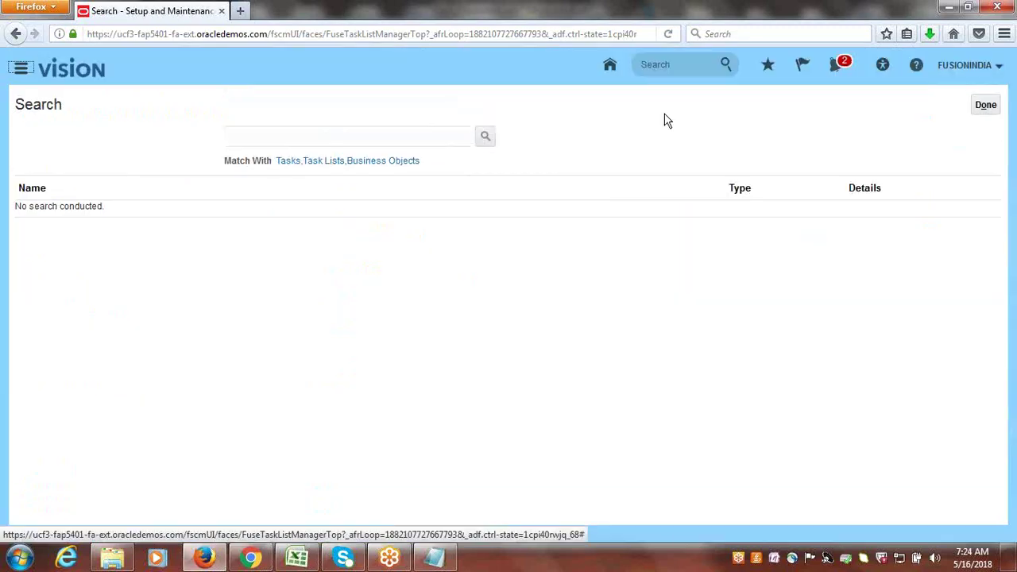
left_click(462, 139)
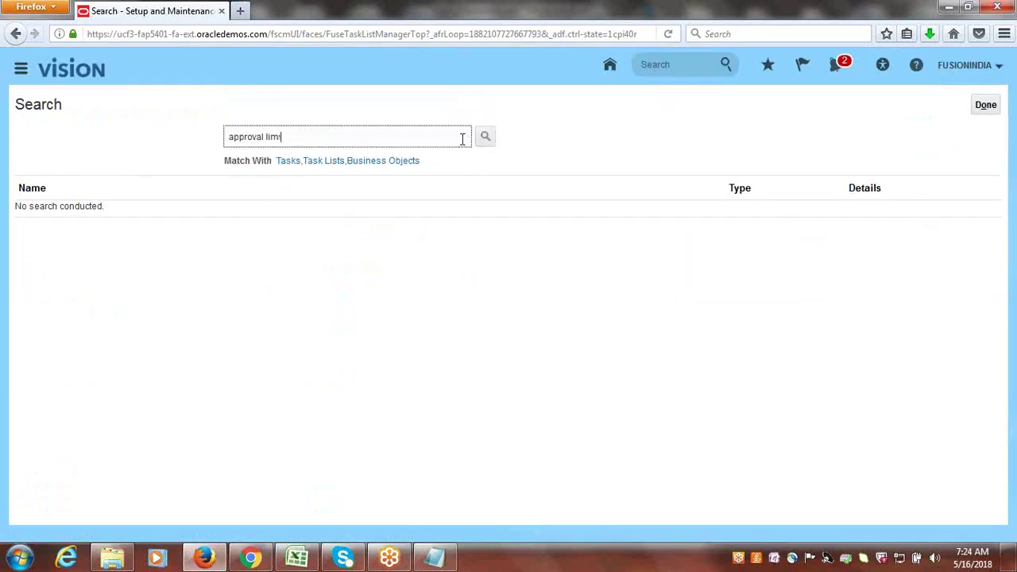
key("Return")
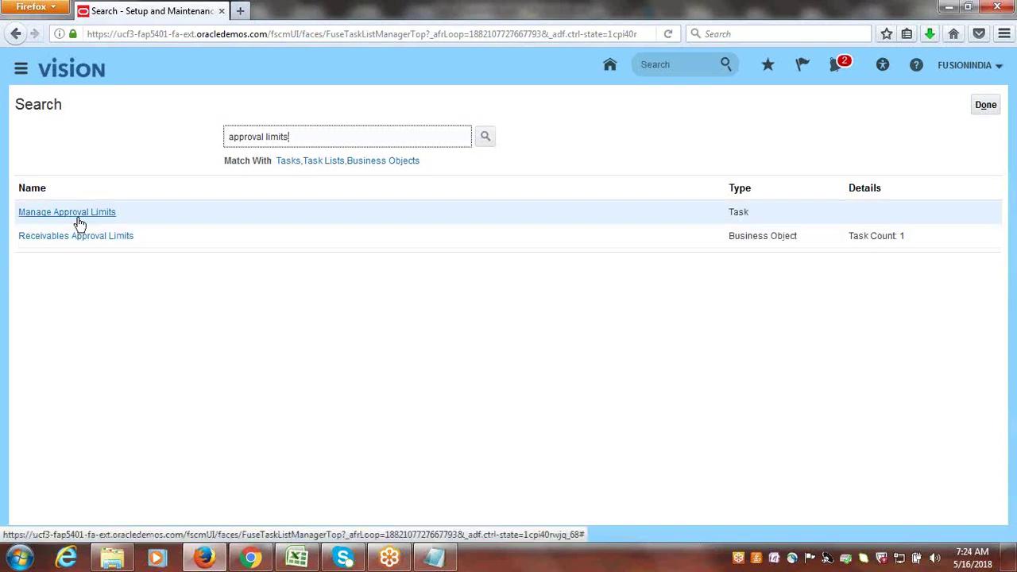
left_click(80, 222)
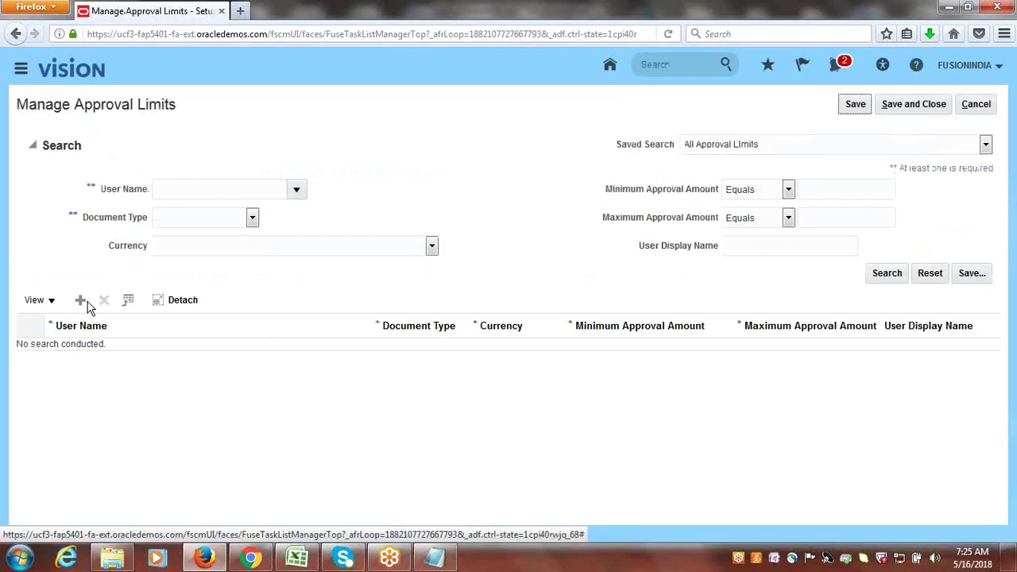
- Add a new approval limit row and select the write-off user through the user search
left_click(79, 303)
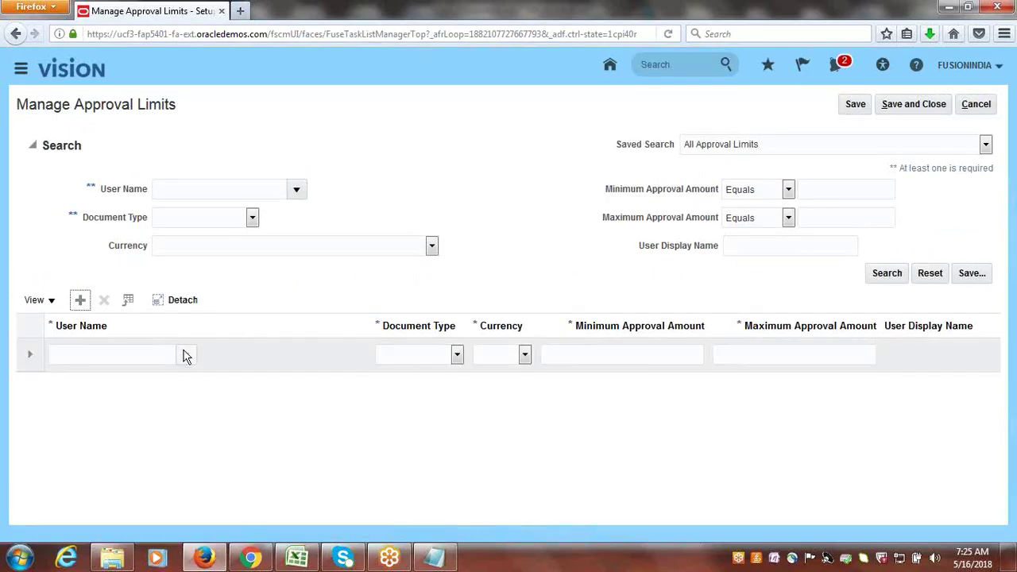
left_click(183, 355)
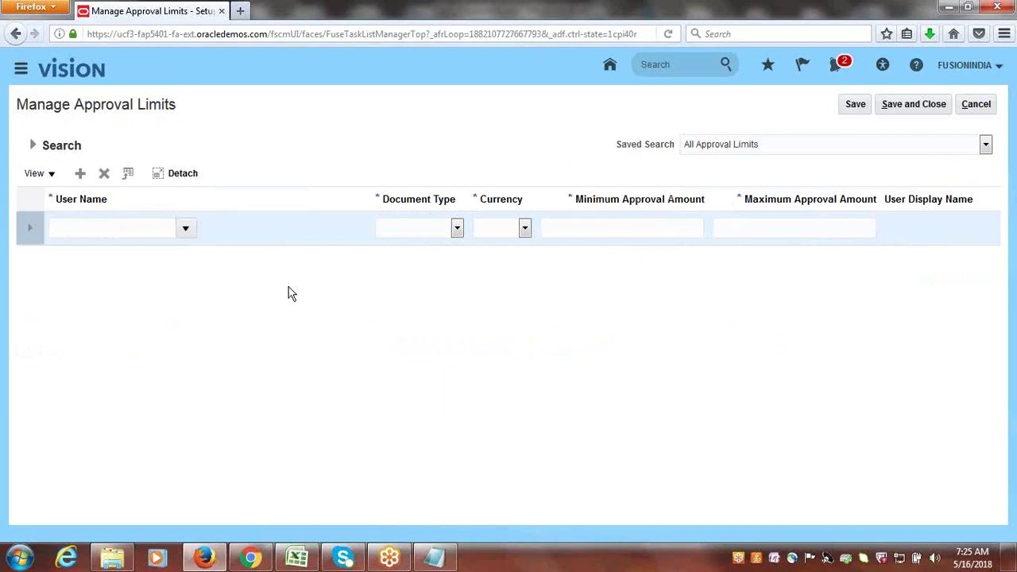
left_click(185, 229)
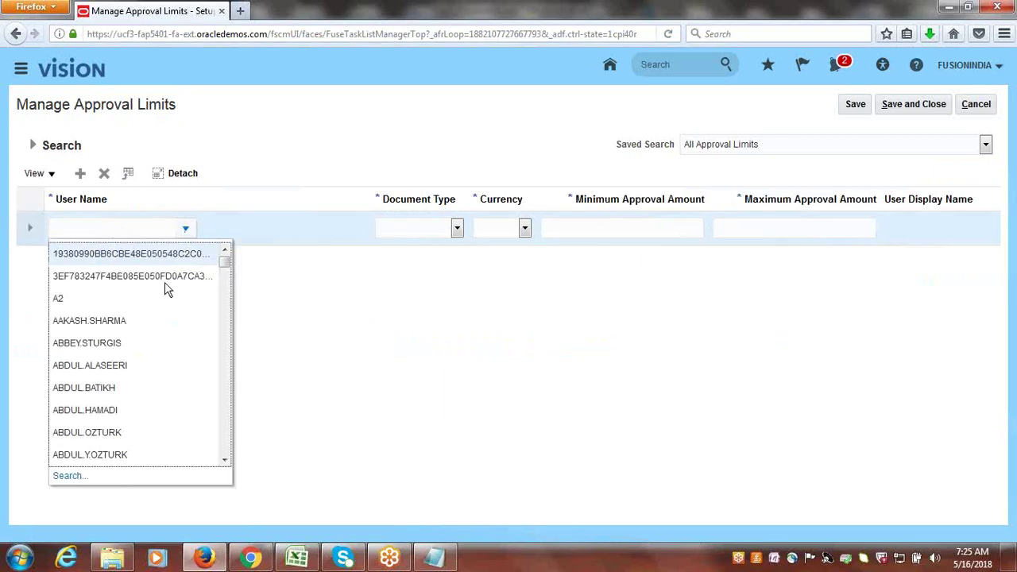
left_click(71, 475)
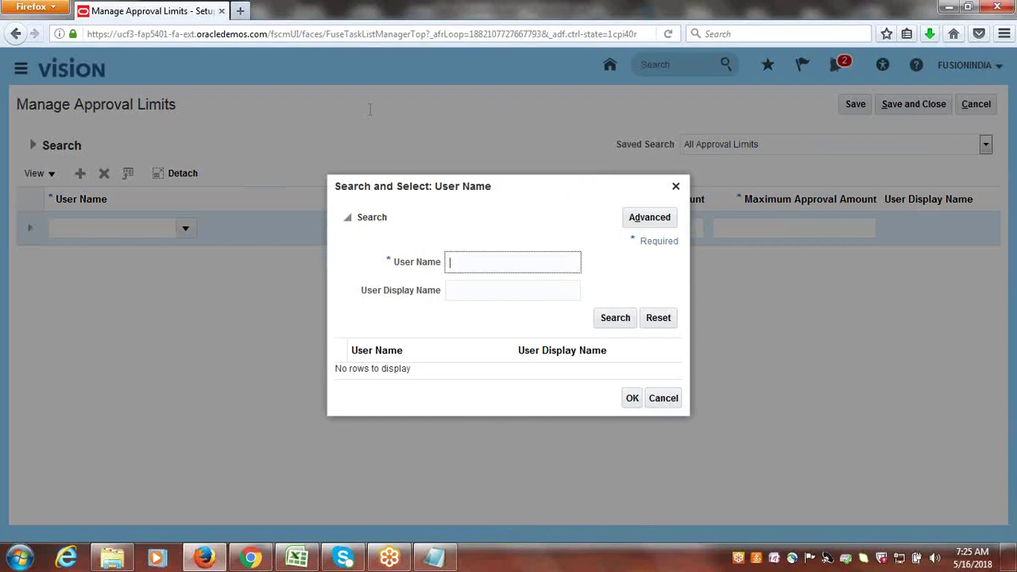
left_click(600, 318)
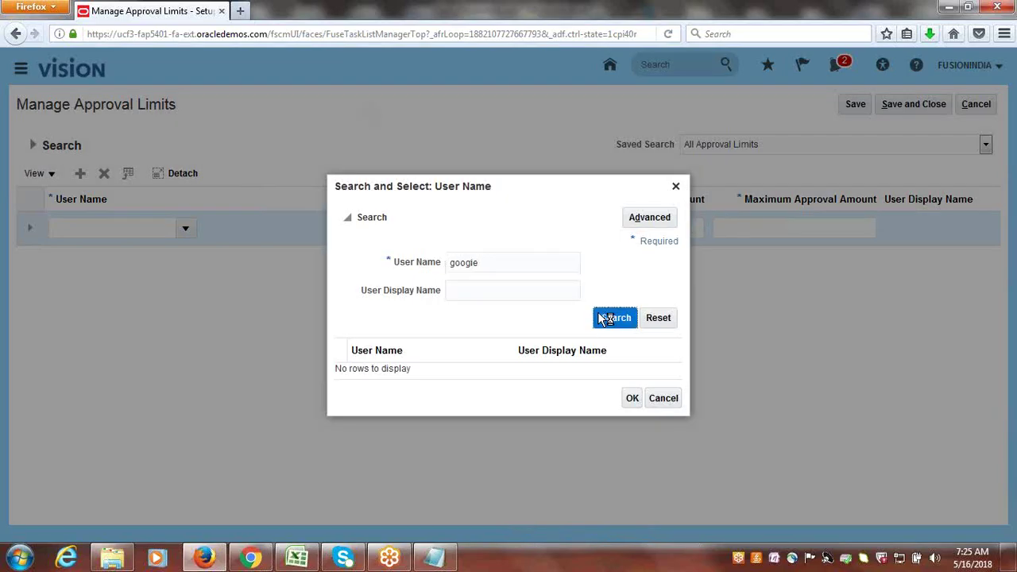
left_click(429, 368)
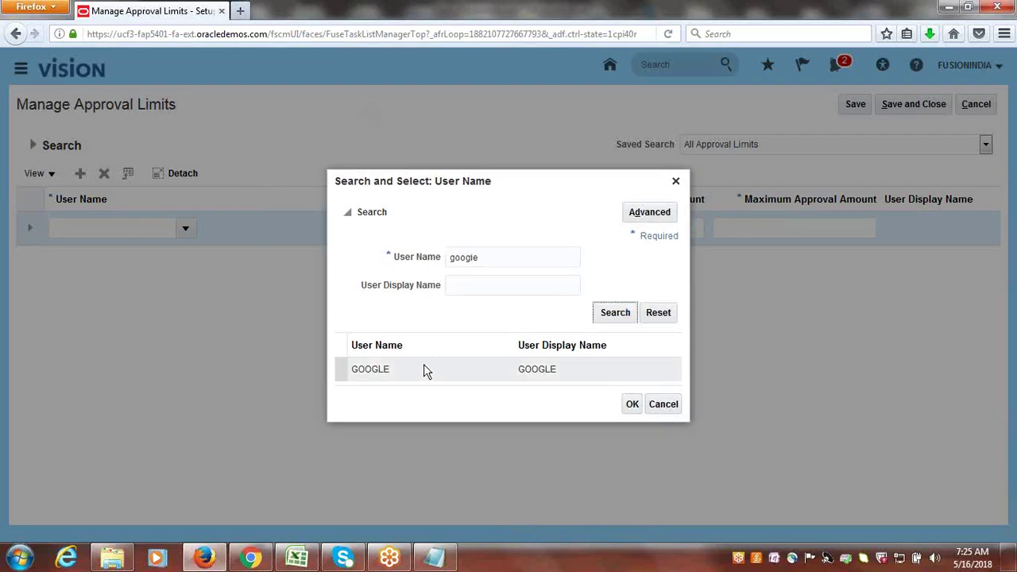
left_click(632, 404)
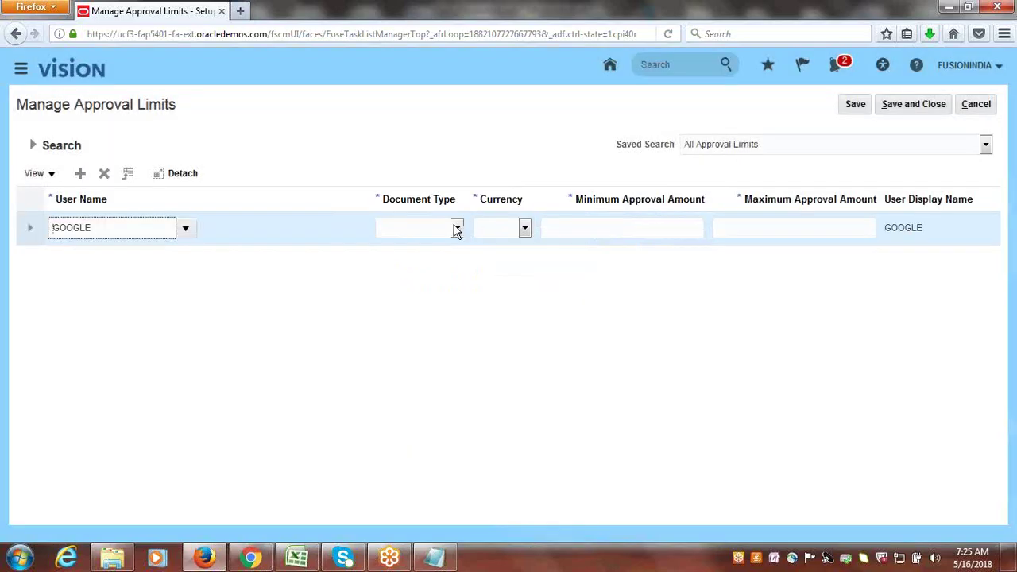
- Set document type Receipt write off, currency USD, minimum 0 and maximum 100.00, then save and close
left_click(457, 228)
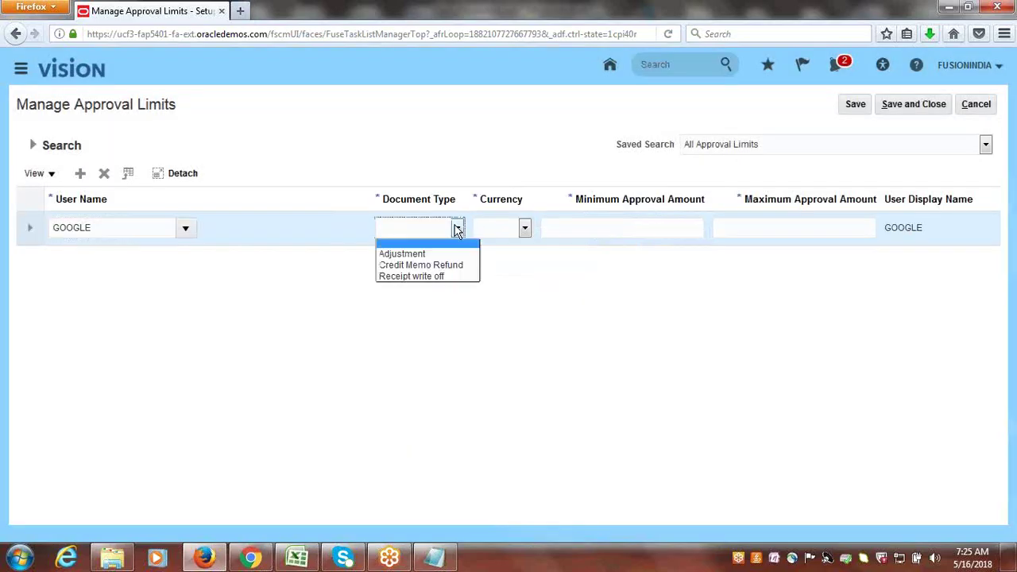
left_click(441, 276)
left_click(525, 229)
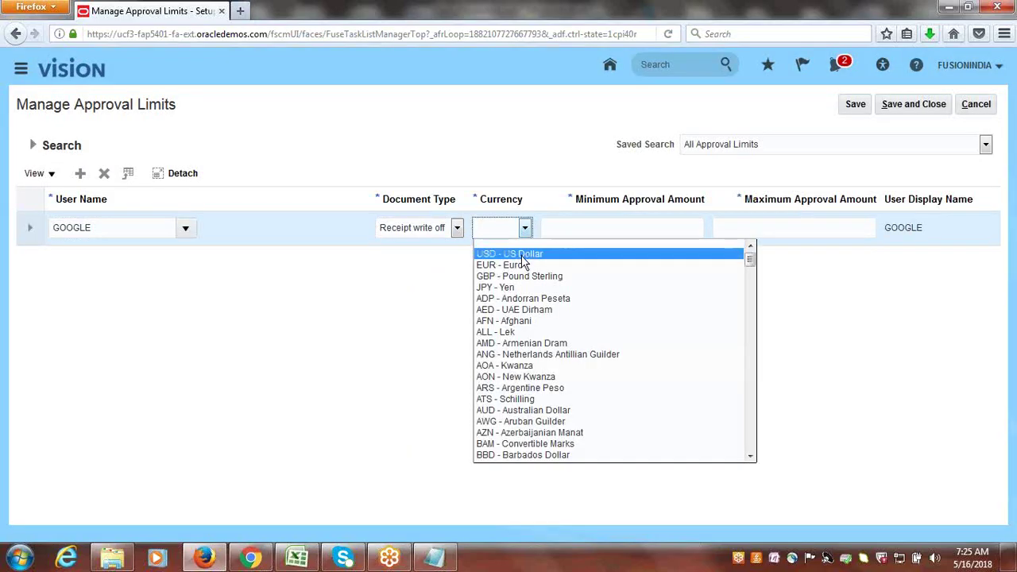
left_click(521, 254)
left_click(639, 229)
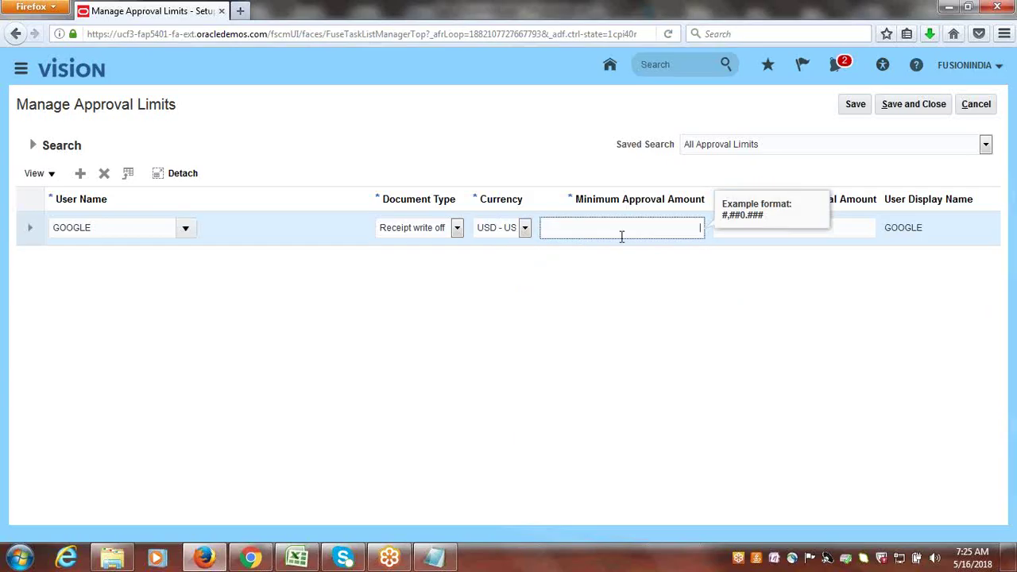
key("Tab")
type("1")
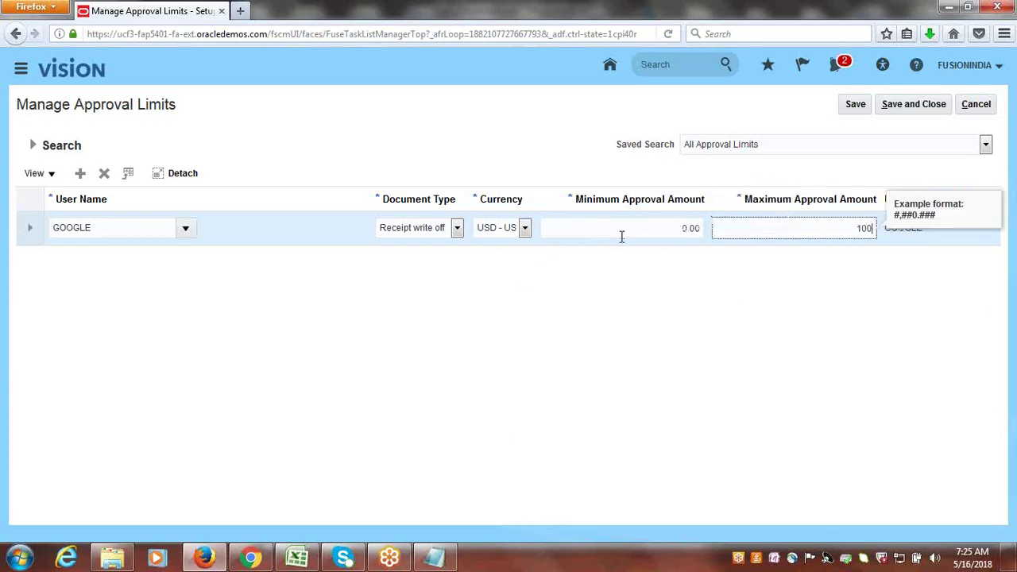
key("Tab")
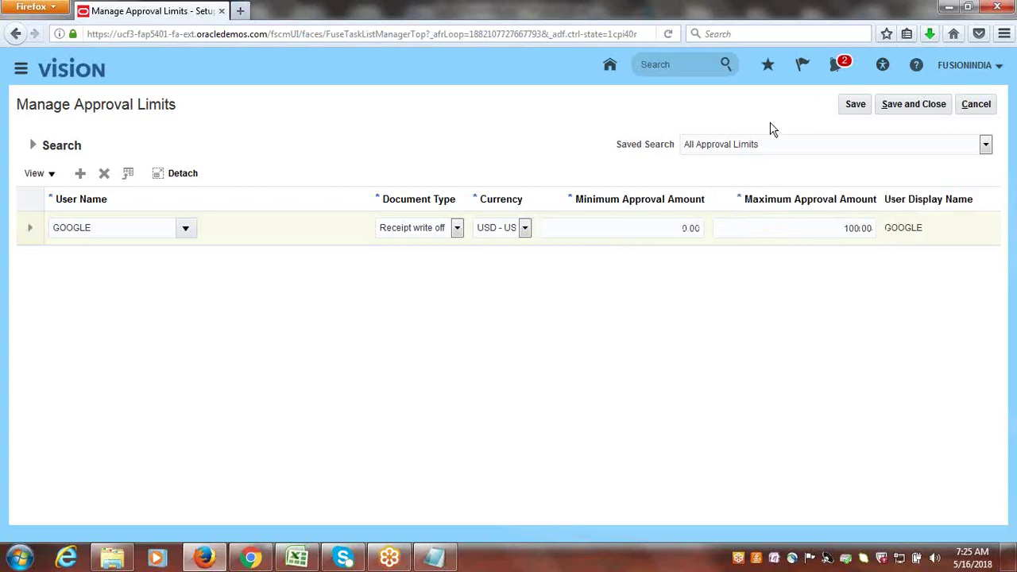
left_click(905, 104)
left_click(988, 105)
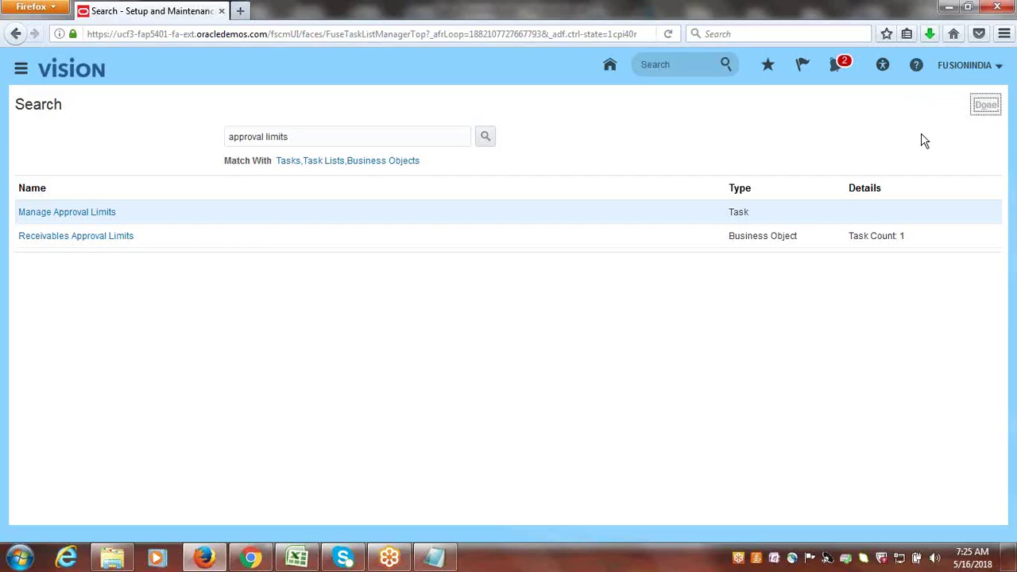
- Sign out of Oracle and enter Done in cells B88 and B89 of the Excel checklist
left_click(961, 67)
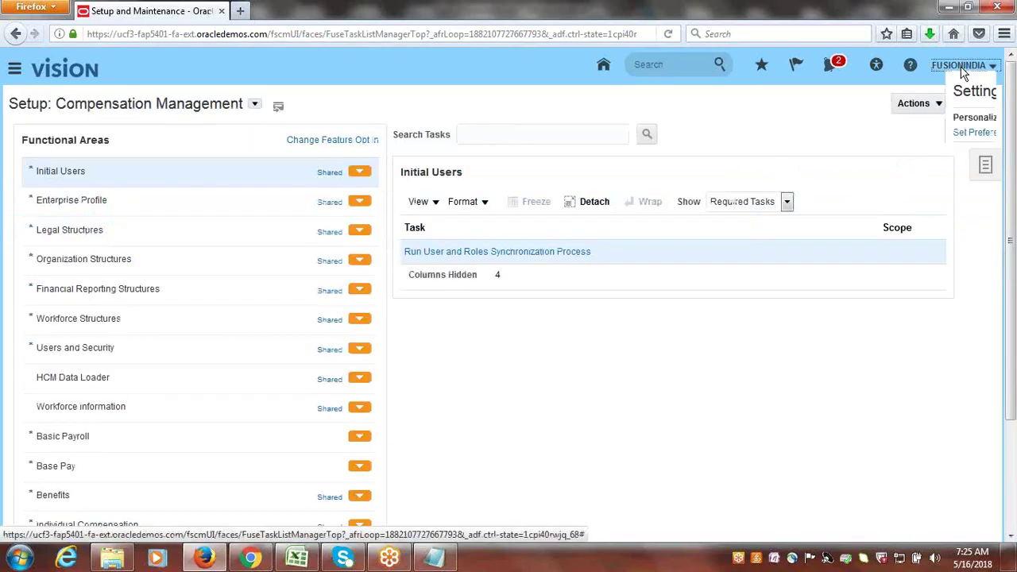
left_click(969, 93)
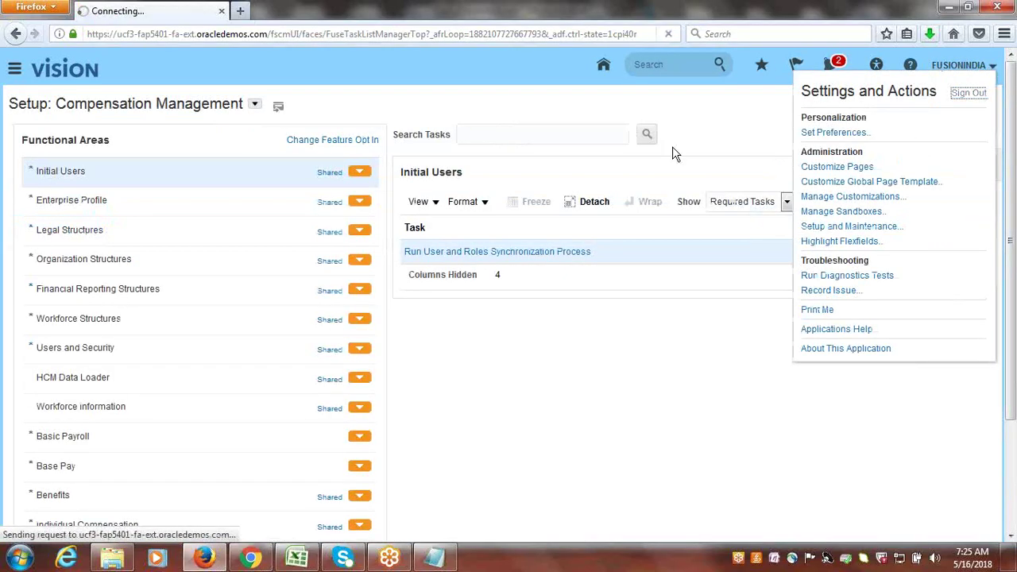
left_click(294, 560)
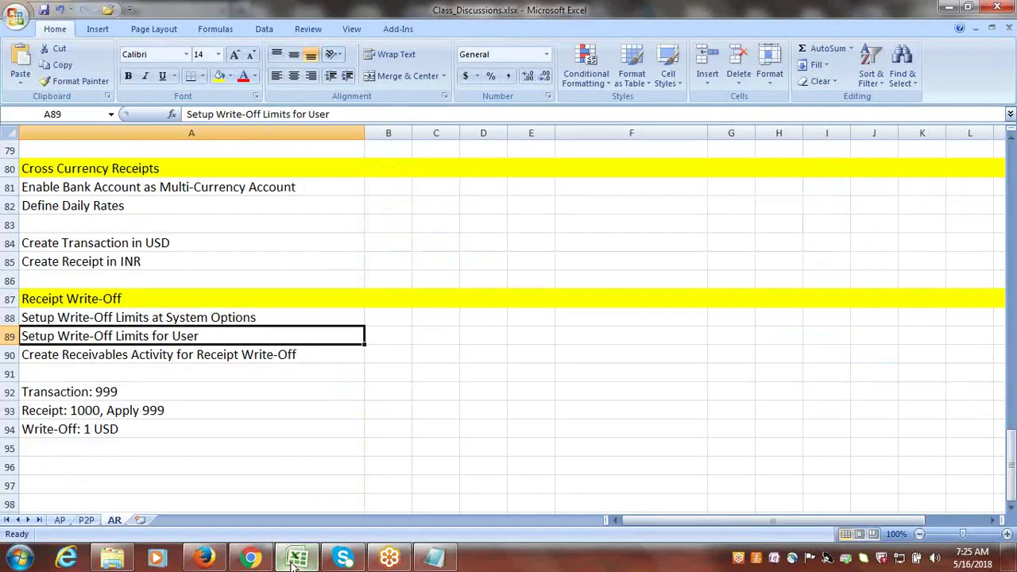
left_click(219, 318)
key("Right")
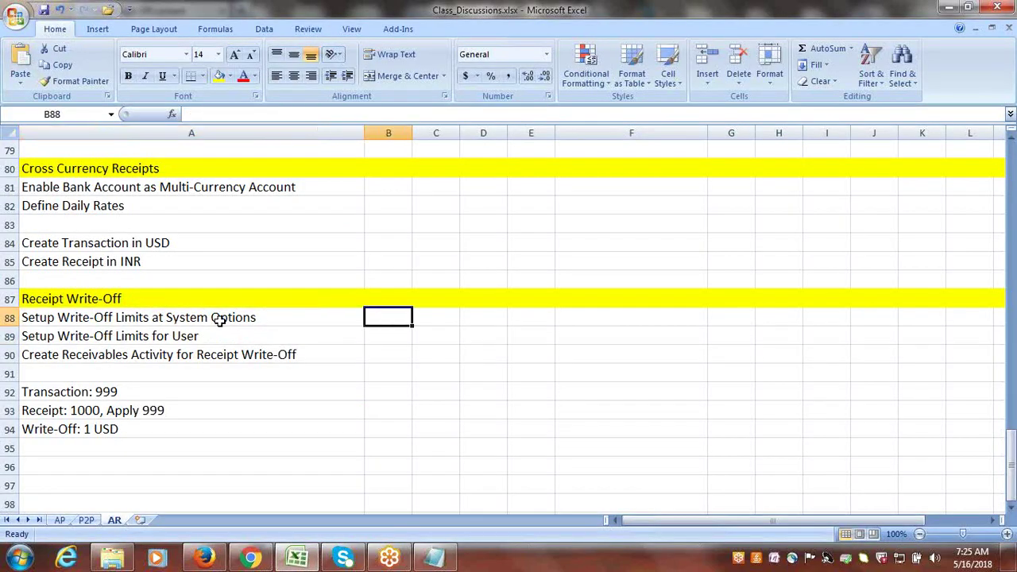
type("d")
type("Done")
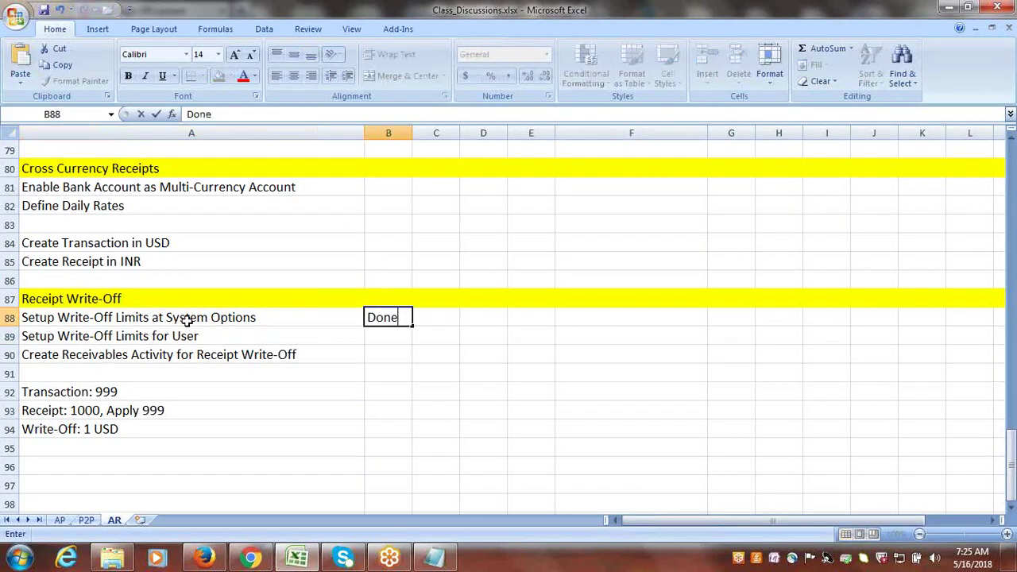
key("Return")
type("d")
left_click(226, 358)
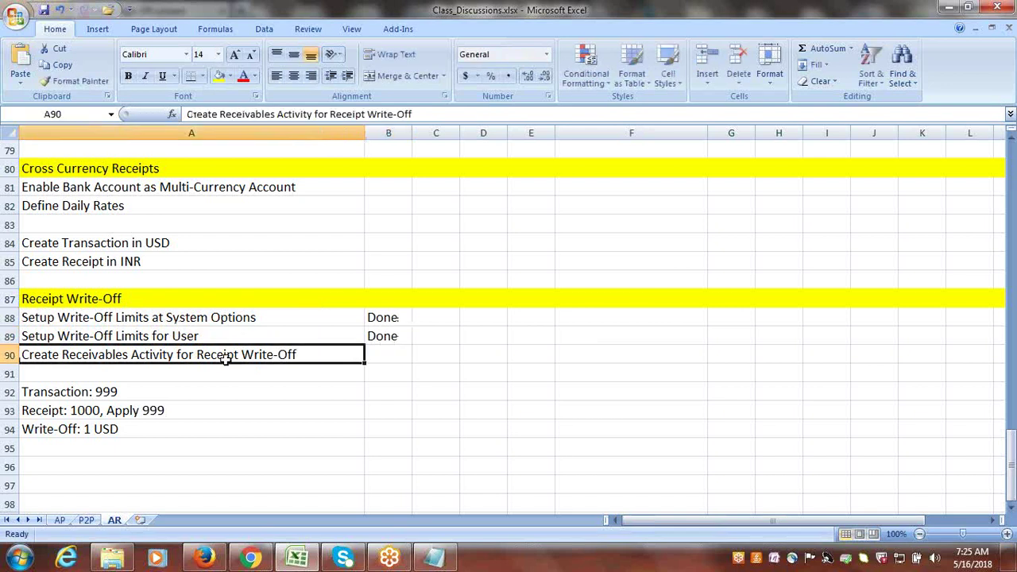
key("alt+Tab")
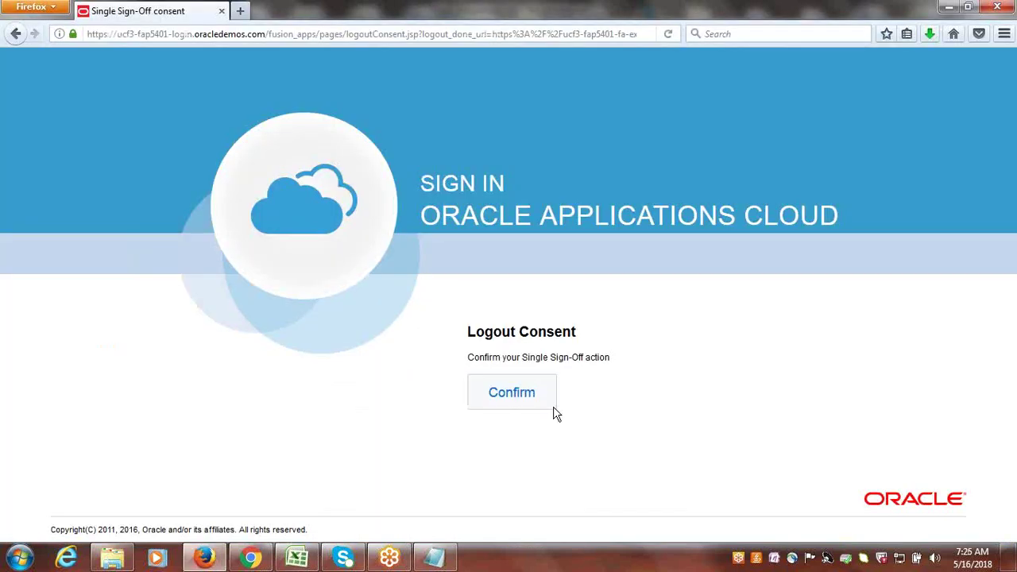
- Confirm logout, sign in as the write-off user, and go to Setup and Maintenance
left_click(554, 406)
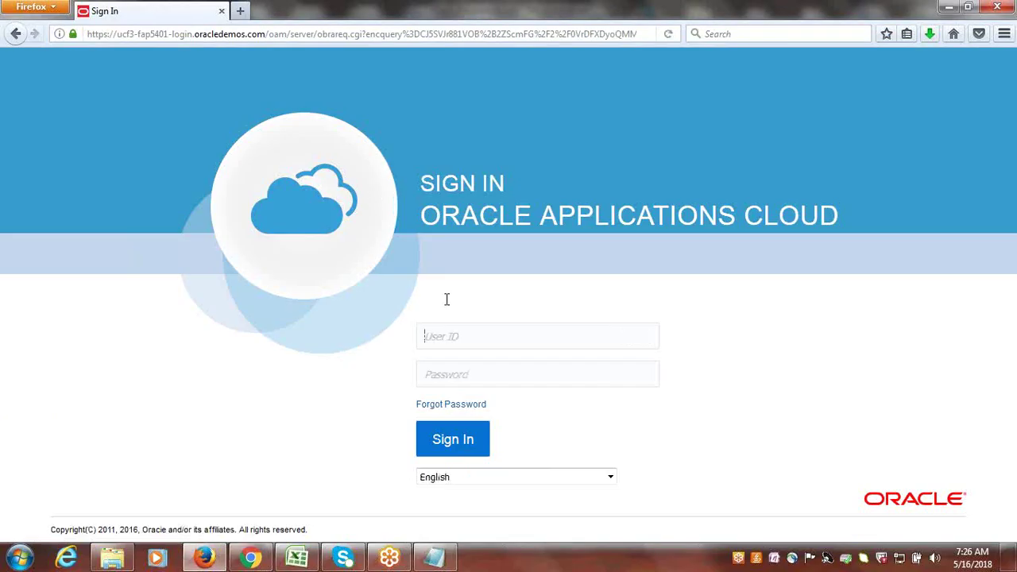
type("google")
key("Tab")
type("•")
type("1")
key("Return")
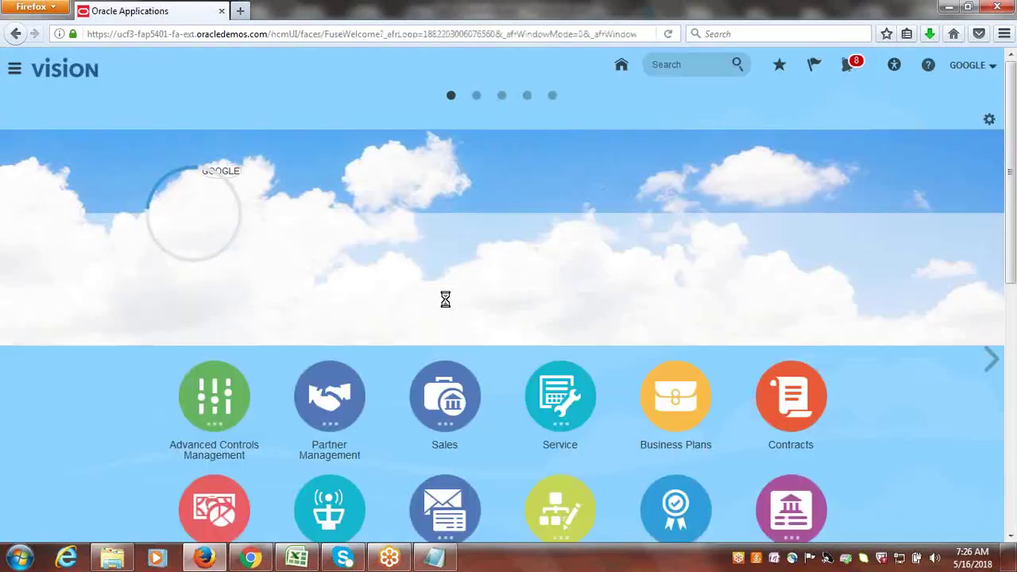
left_click(964, 70)
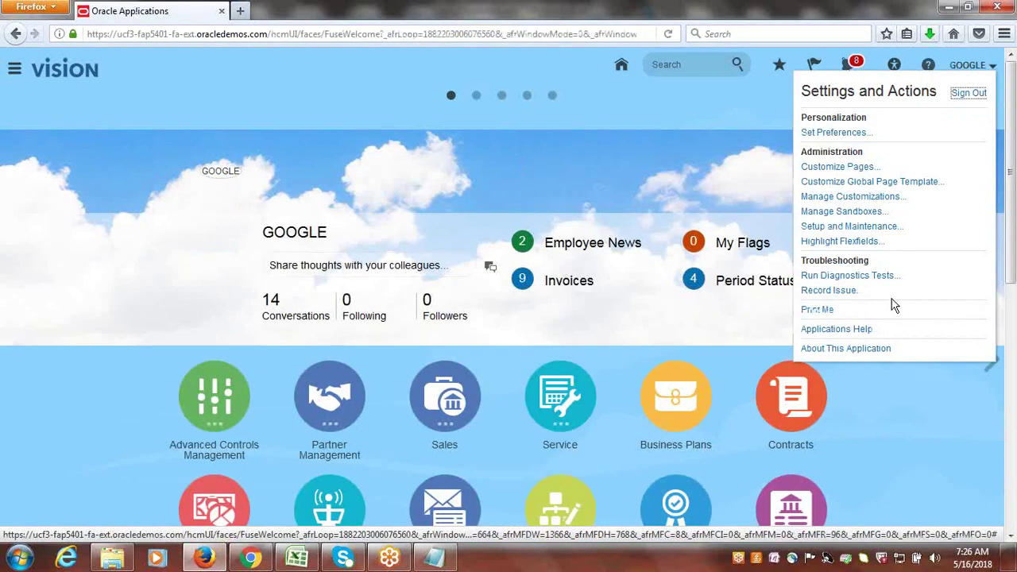
left_click(870, 227)
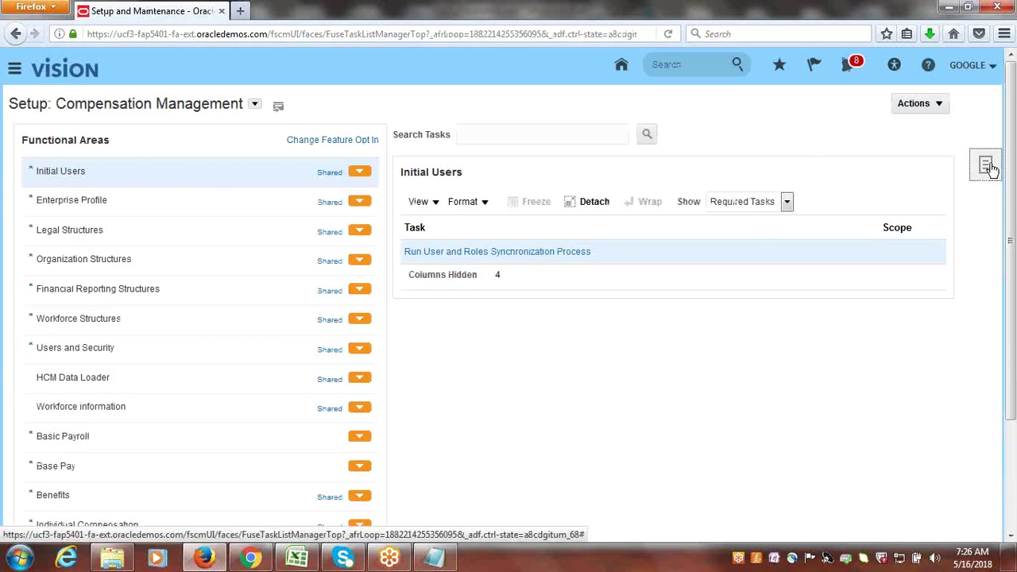
- Search setup tasks for 'receivables act' and open Manage Receivables Activities
left_click(987, 167)
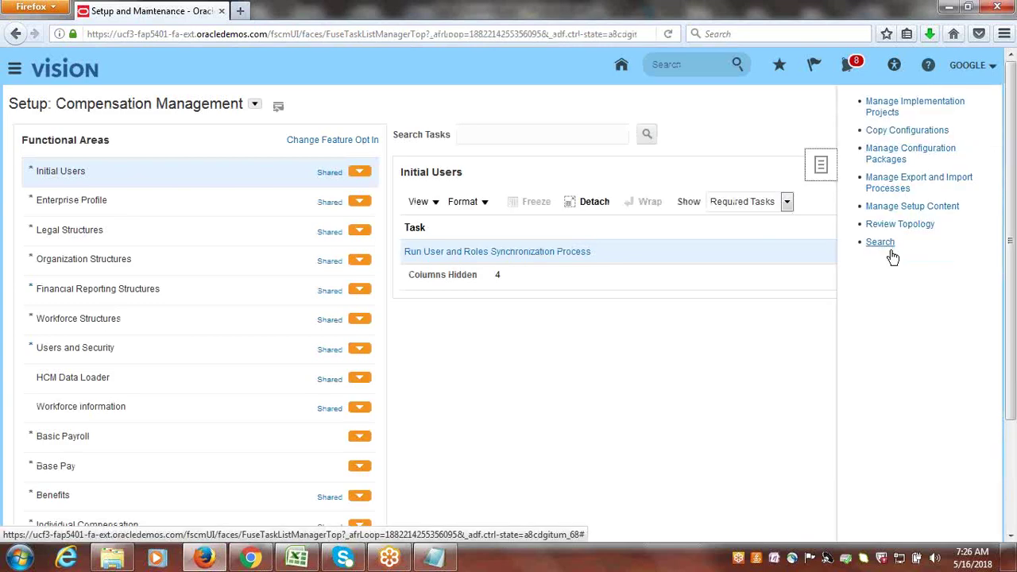
left_click(885, 245)
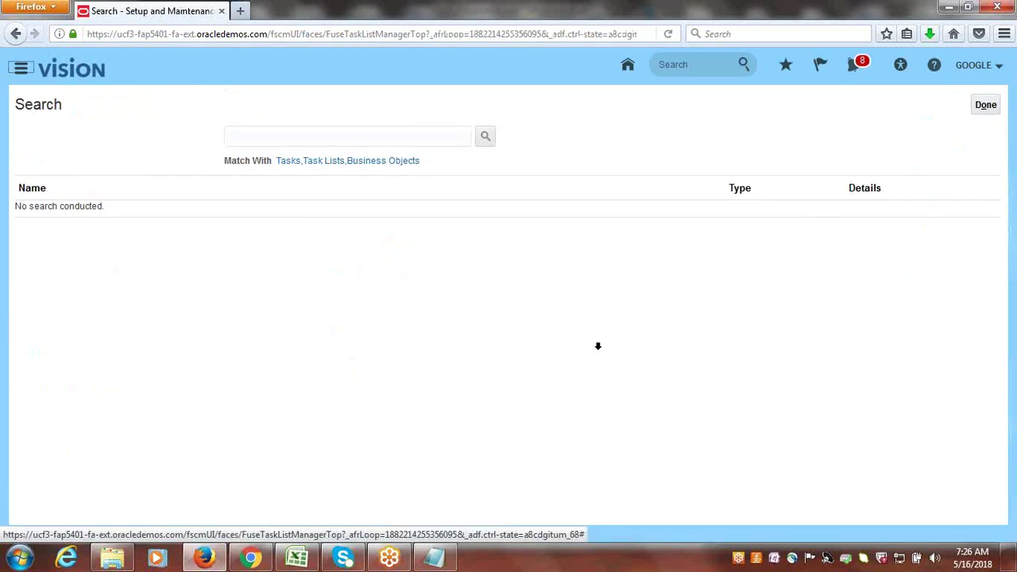
left_click(384, 136)
type("recei")
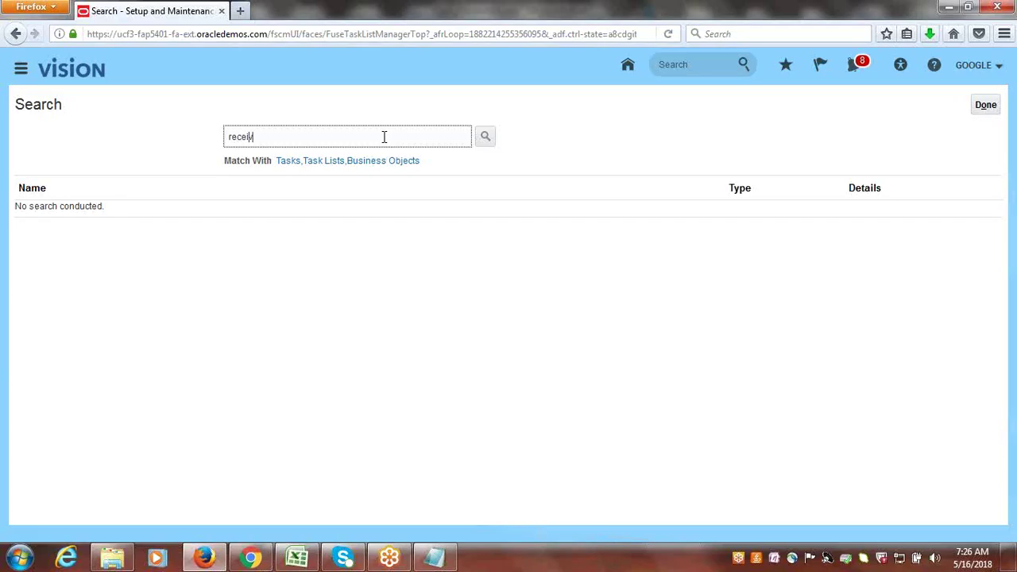
type("vables act")
key("Return")
left_click(95, 219)
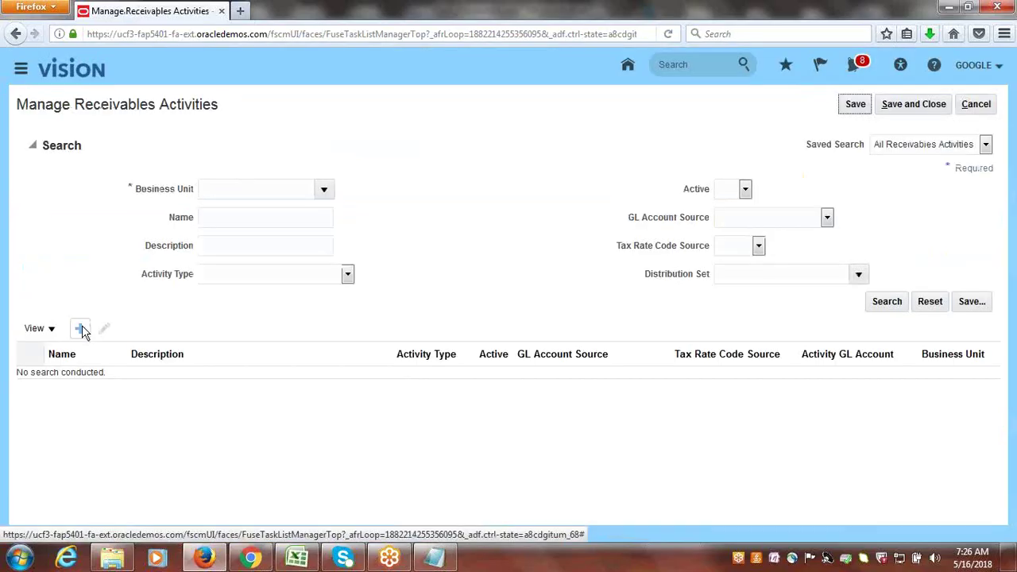
- Start a new receivables activity for Google US Business Unit
left_click(82, 329)
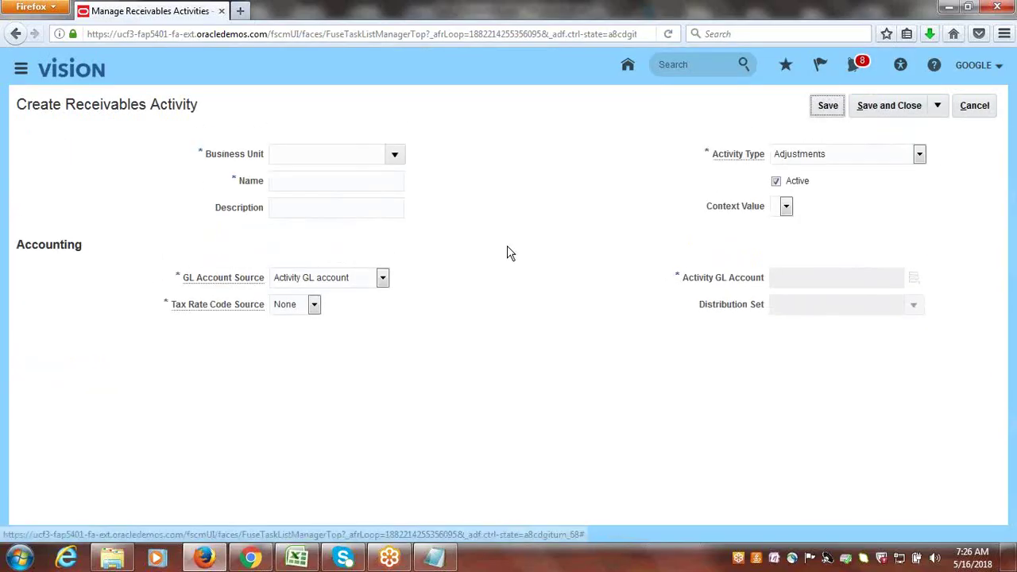
left_click(394, 154)
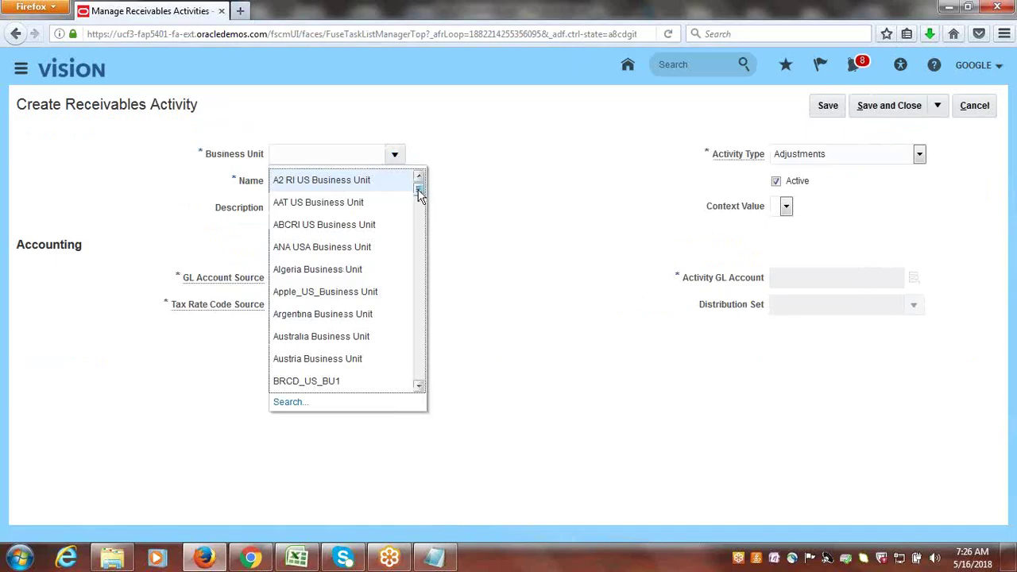
left_click_drag(420, 195, 421, 231)
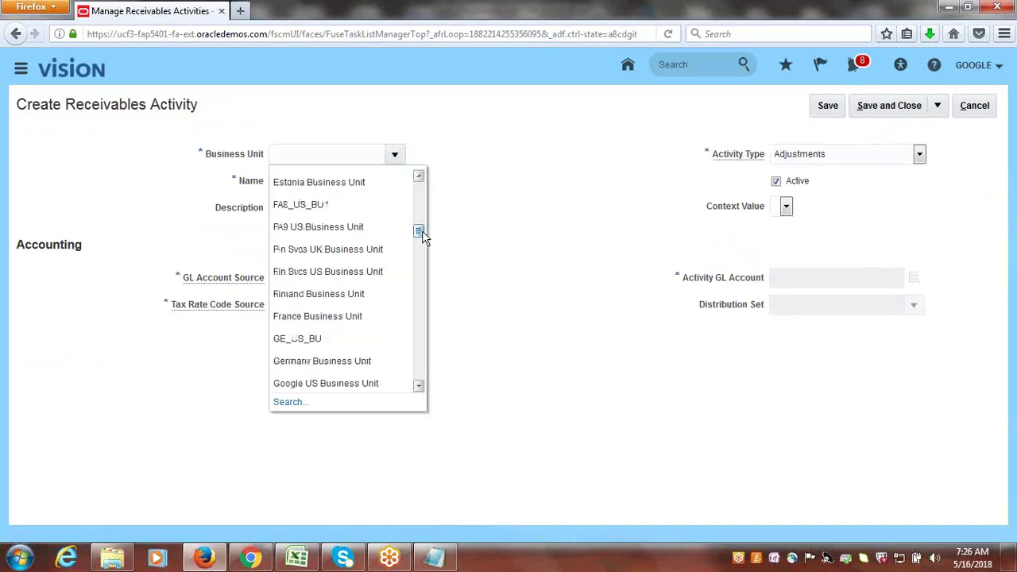
left_click(358, 378)
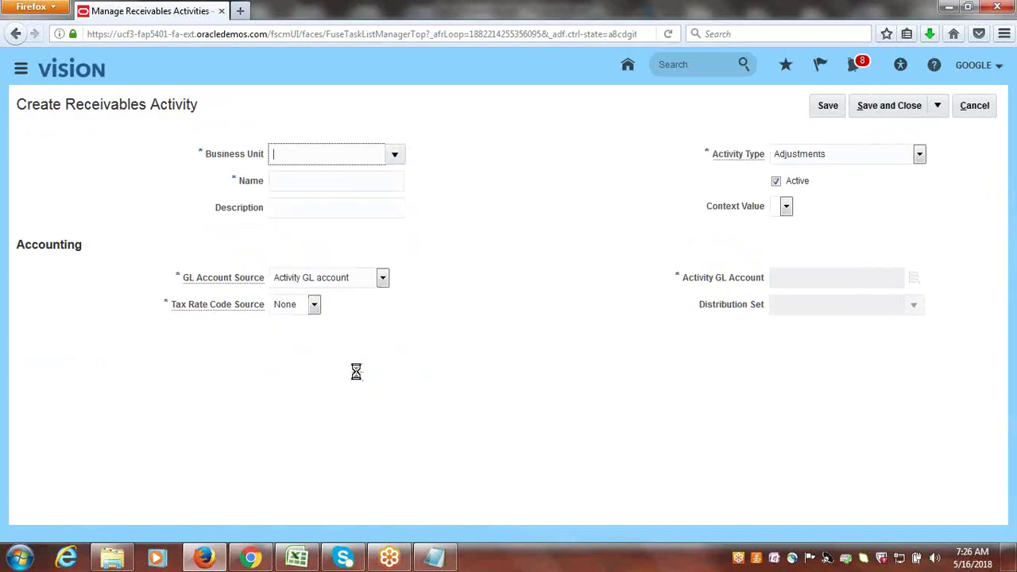
- Name and describe the activity 'Google Receipt Write-Off' with activity type Receipt write off
left_click(364, 183)
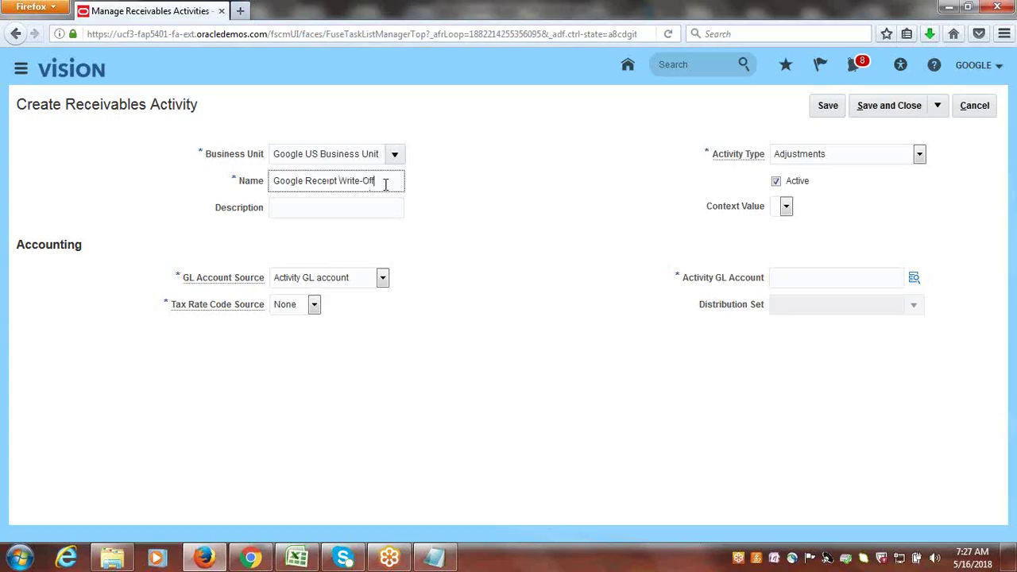
left_click_drag(385, 184, 178, 202)
key("ctrl+c")
left_click(289, 212)
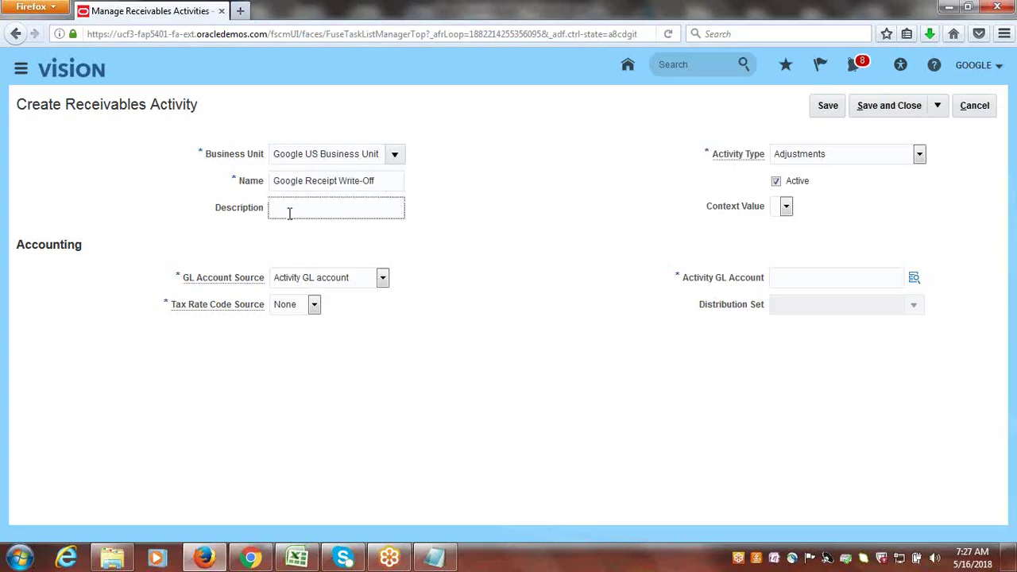
key("ctrl+v")
left_click(536, 280)
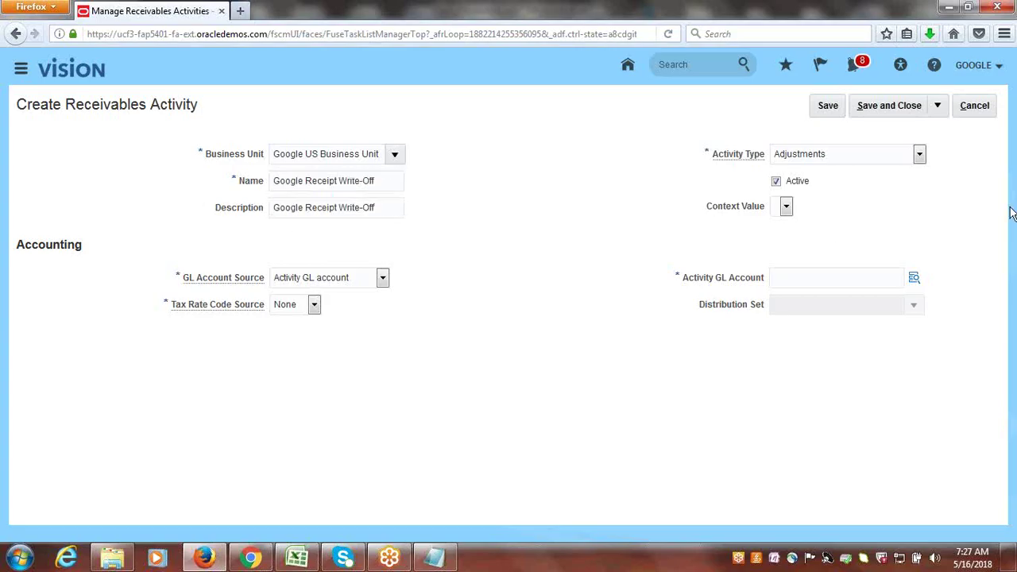
left_click(919, 155)
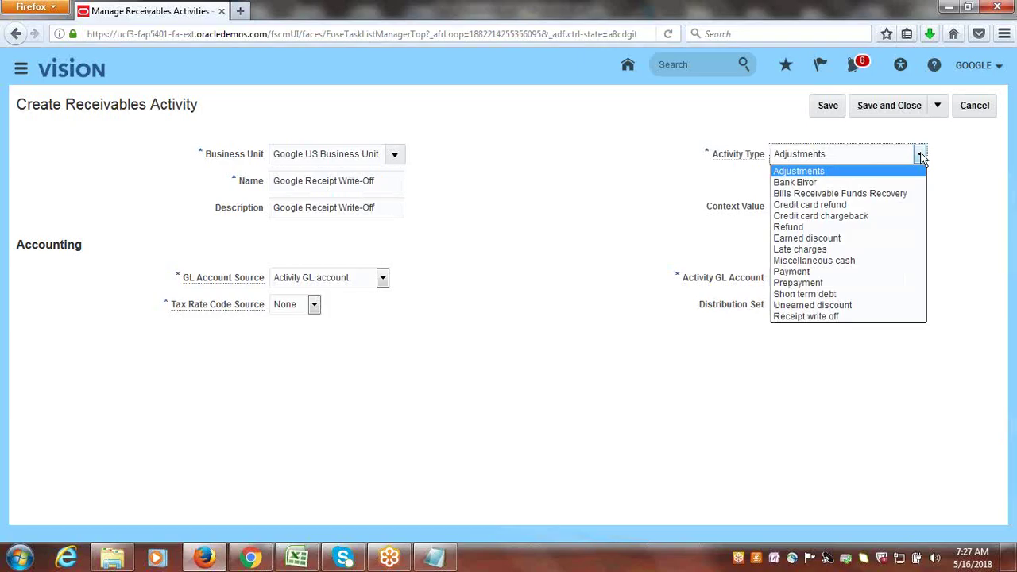
left_click(863, 316)
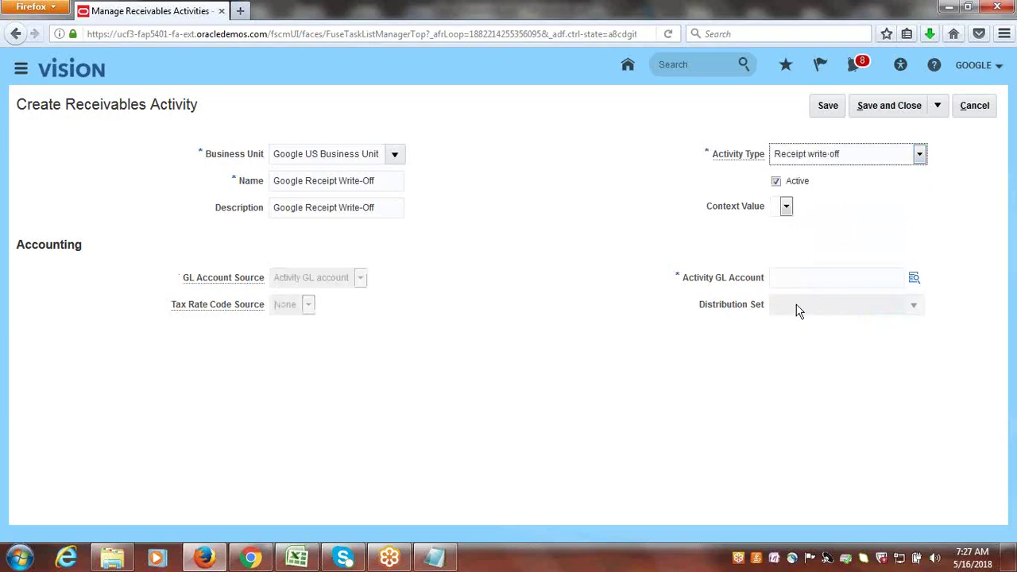
left_click(913, 277)
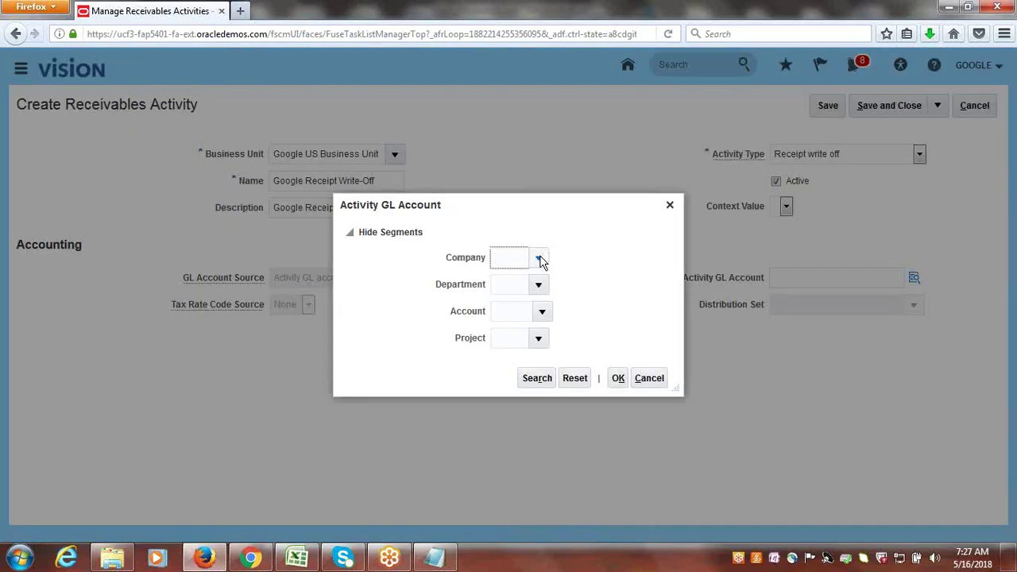
- Set the GL account's company to 1000 Google Financial Services and department to 1000 Finance
left_click(539, 257)
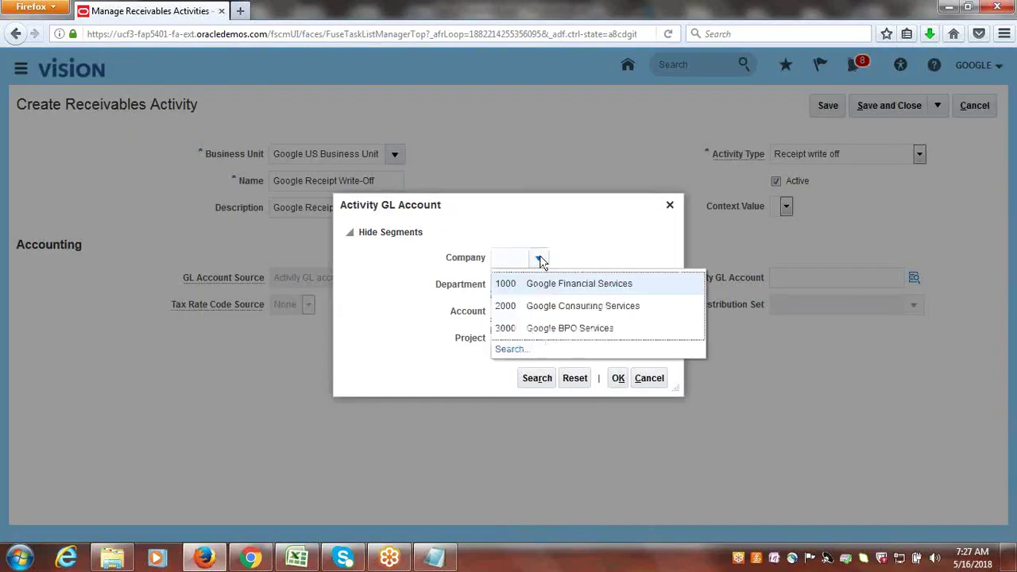
left_click(554, 285)
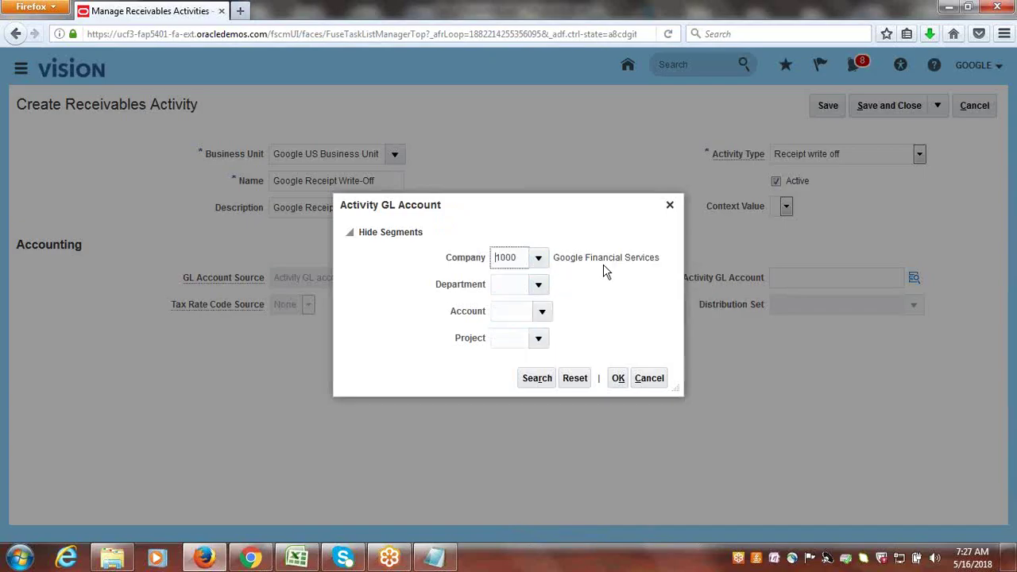
left_click(540, 284)
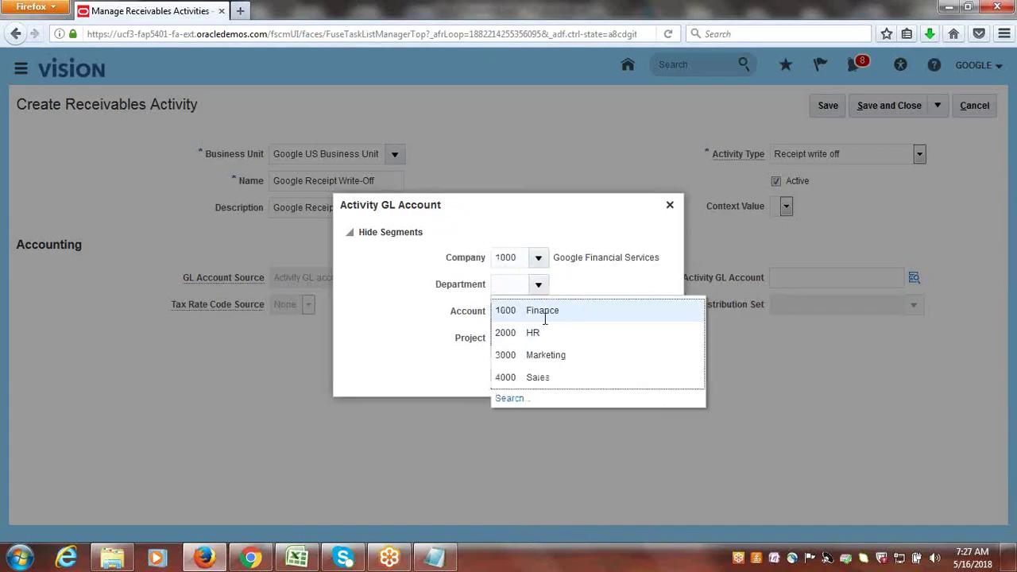
left_click(544, 316)
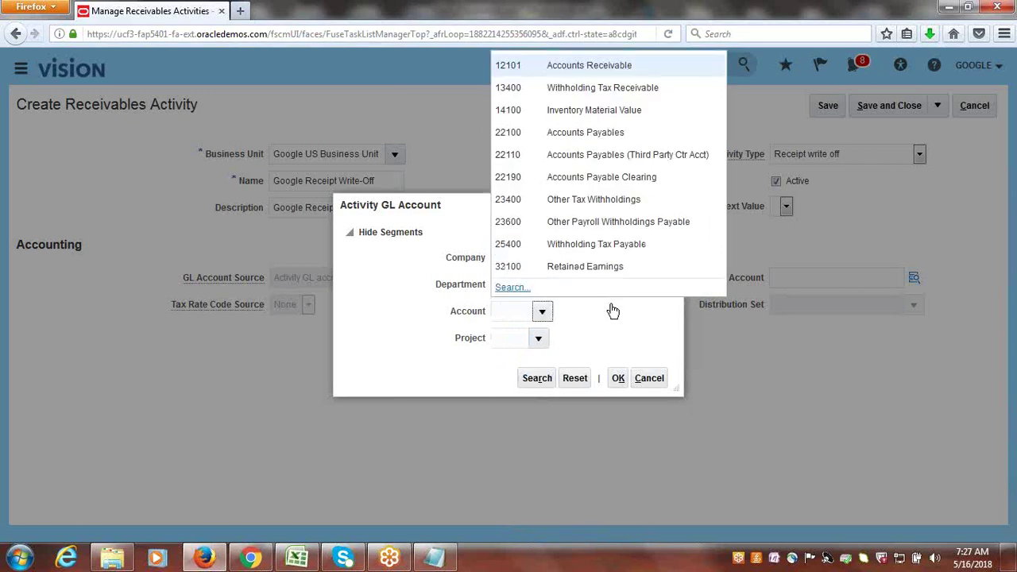
- Find and select account 12101 Accounts Receivable via the advanced description search
left_click(509, 287)
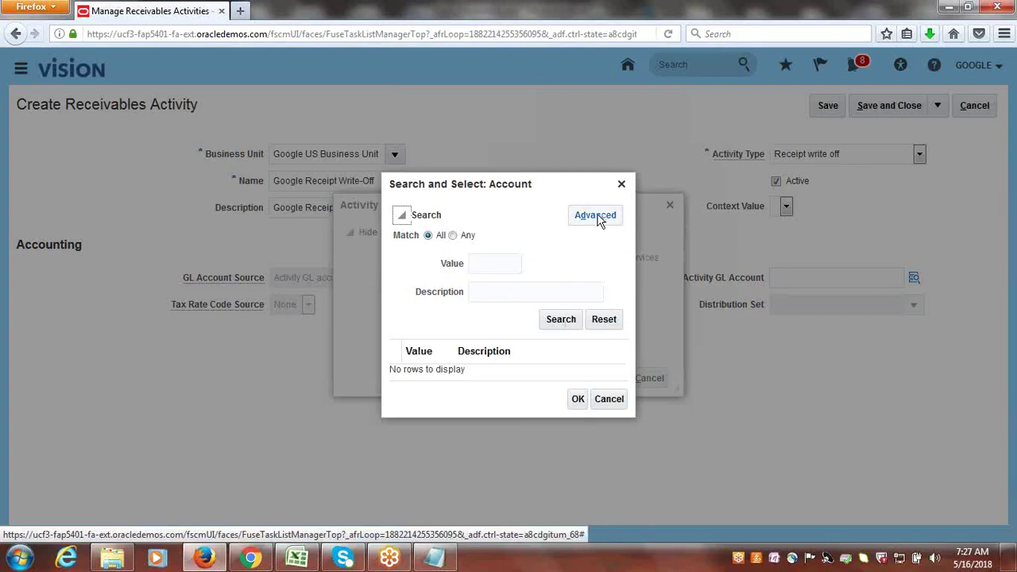
left_click(597, 216)
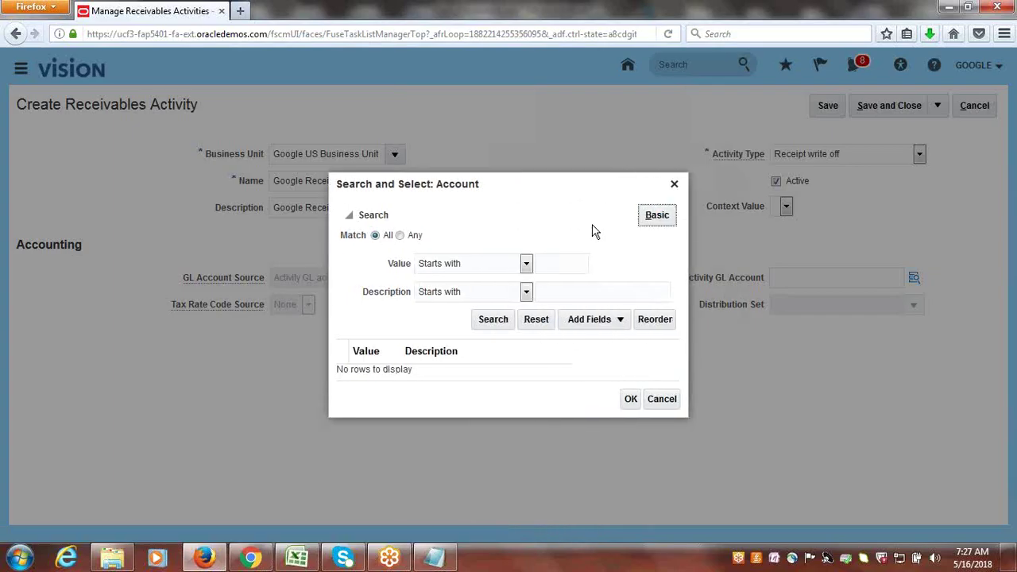
left_click(525, 292)
left_click(472, 421)
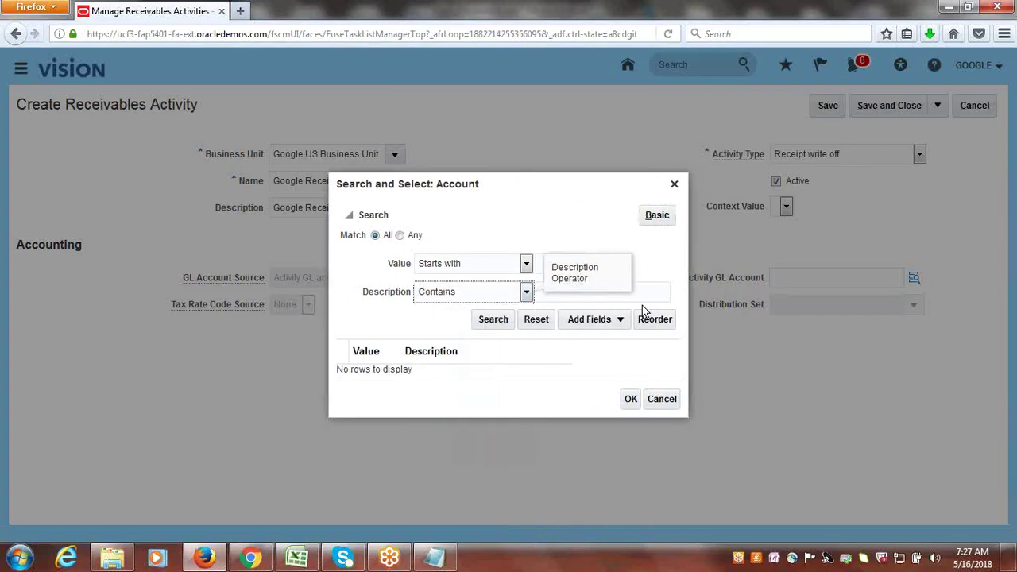
left_click(644, 301)
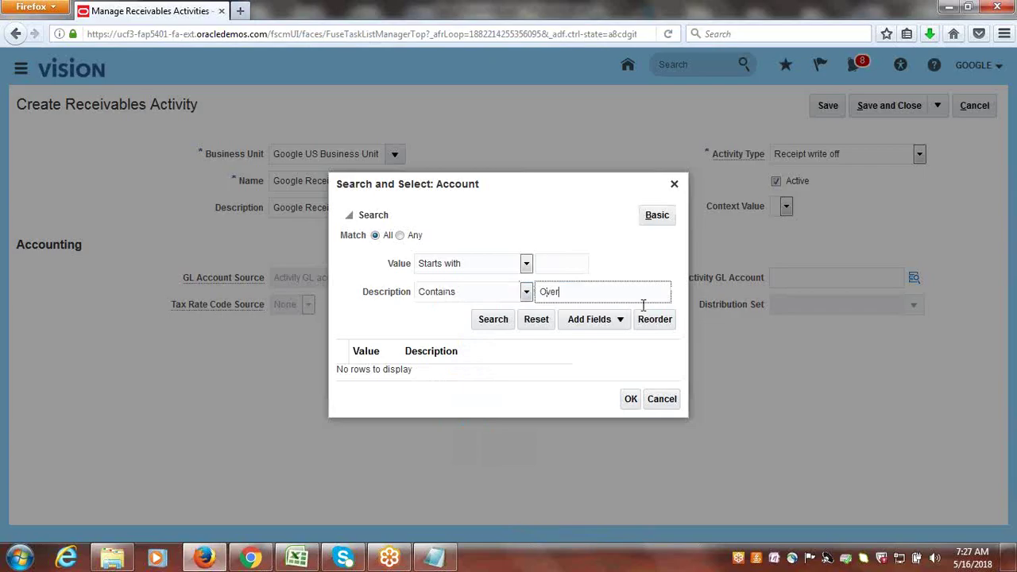
left_click(502, 322)
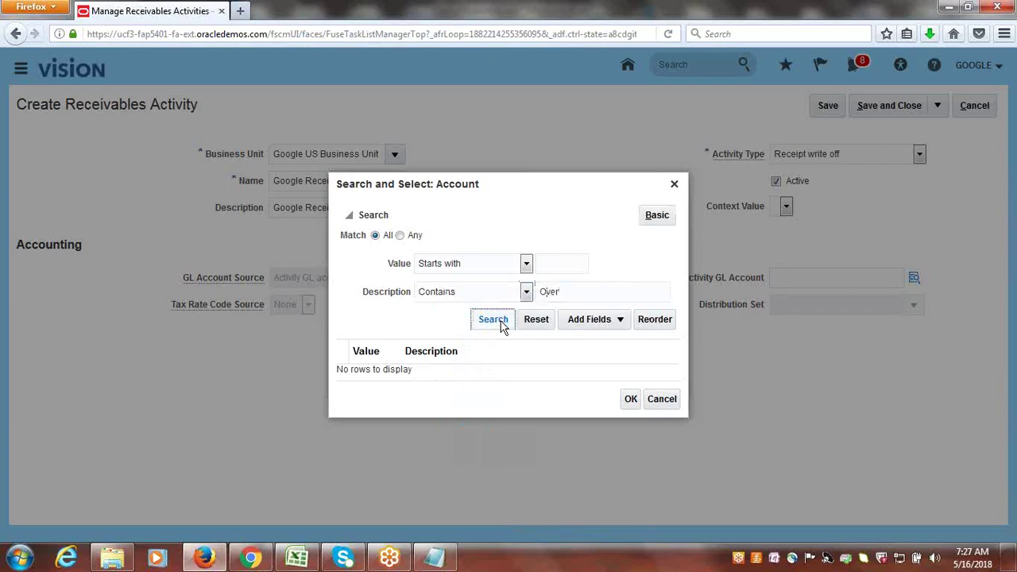
key("shift+Tab")
type("Op")
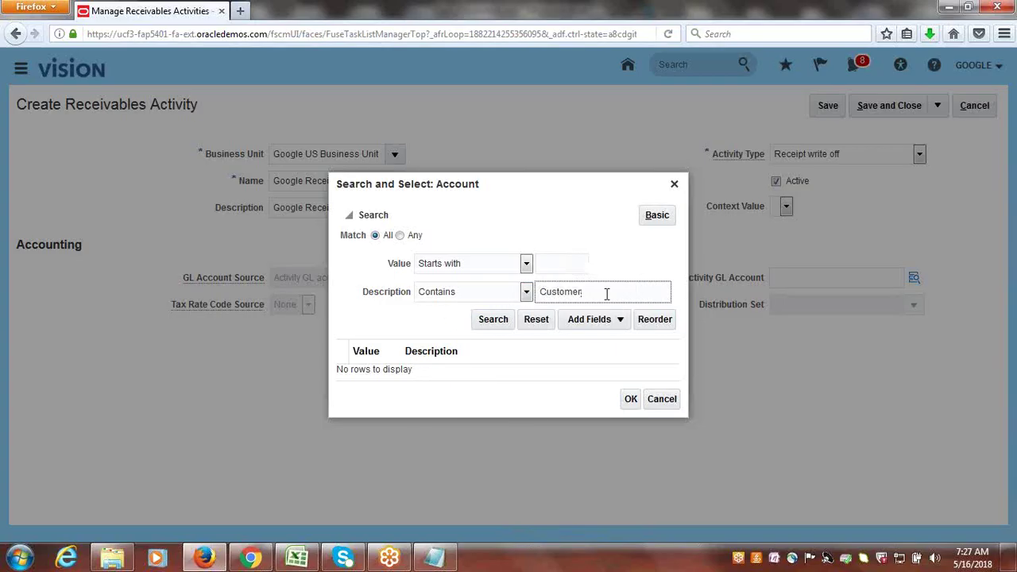
left_click_drag(606, 294, 481, 318)
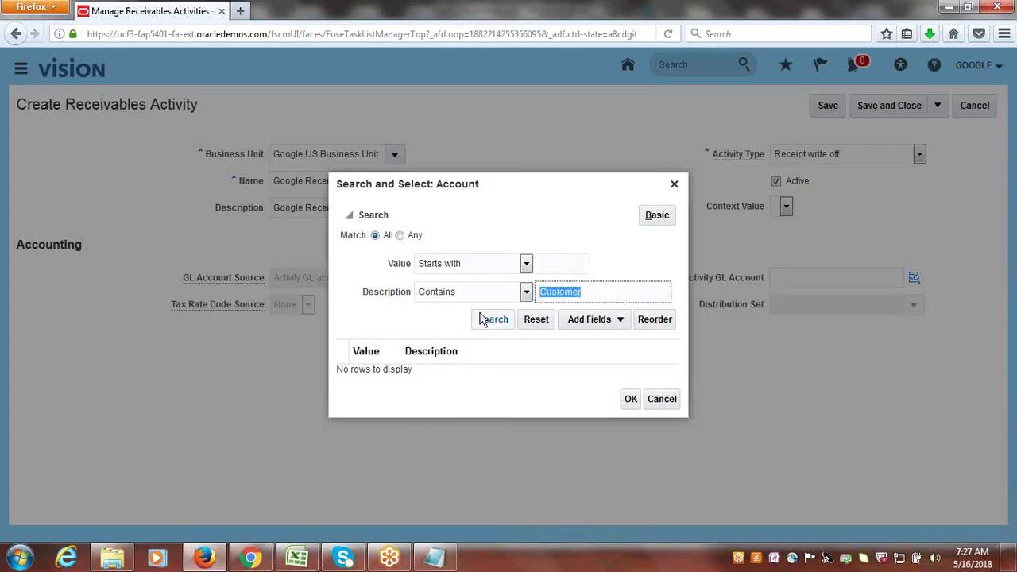
type("Accounts R")
left_click(488, 320)
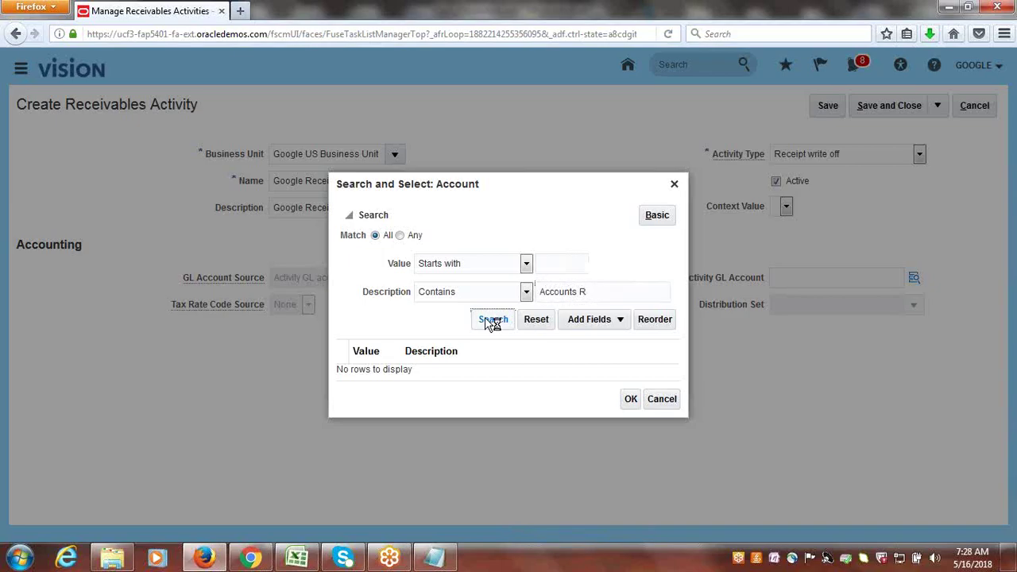
left_click(447, 367)
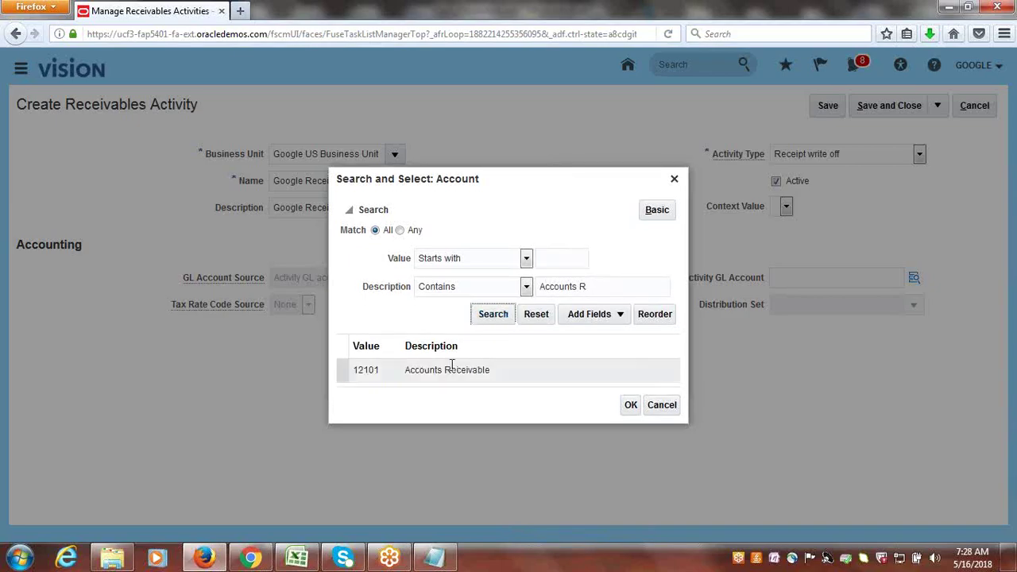
left_click(631, 406)
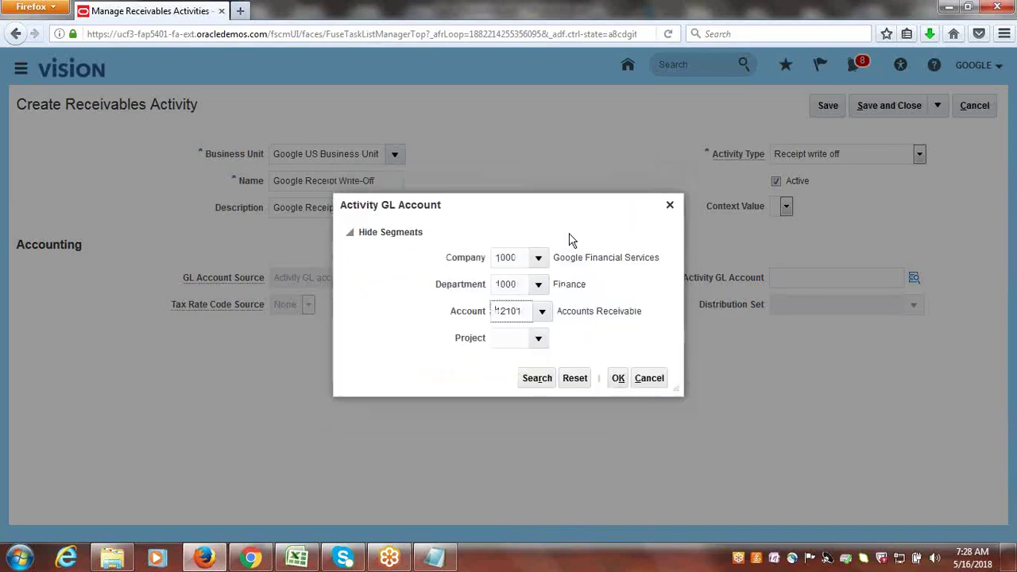
left_click(537, 338)
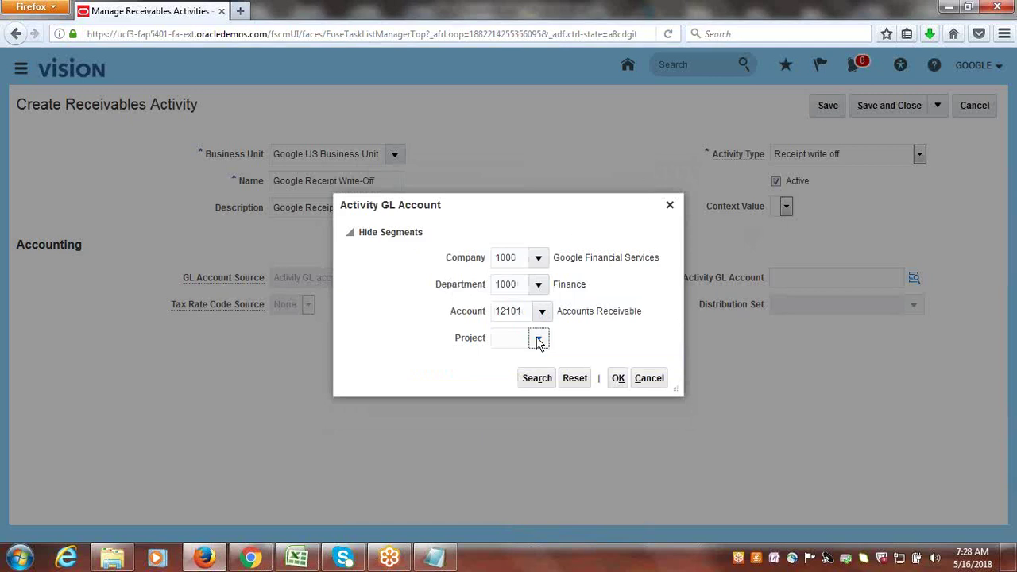
left_click(526, 370)
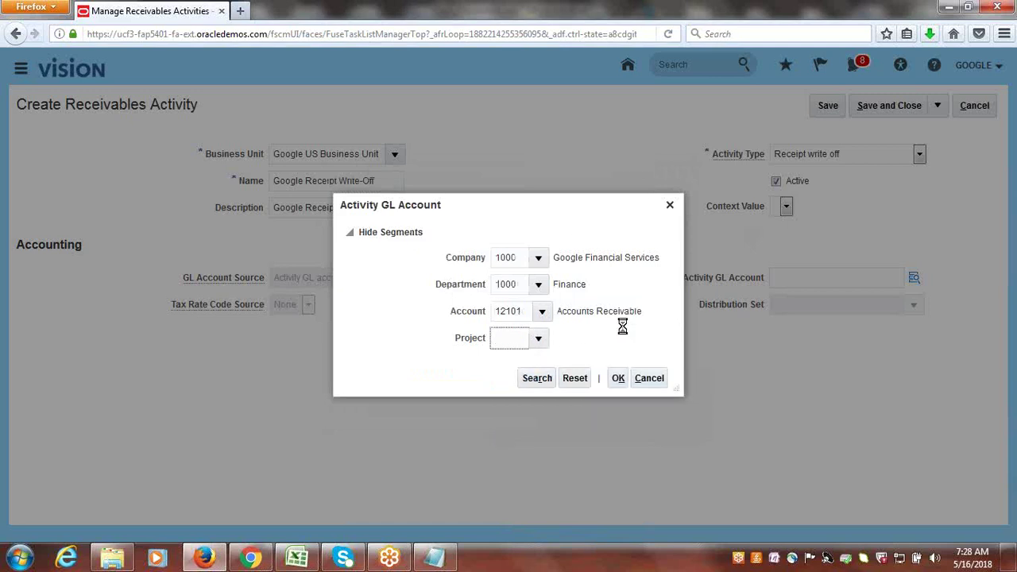
left_click(618, 379)
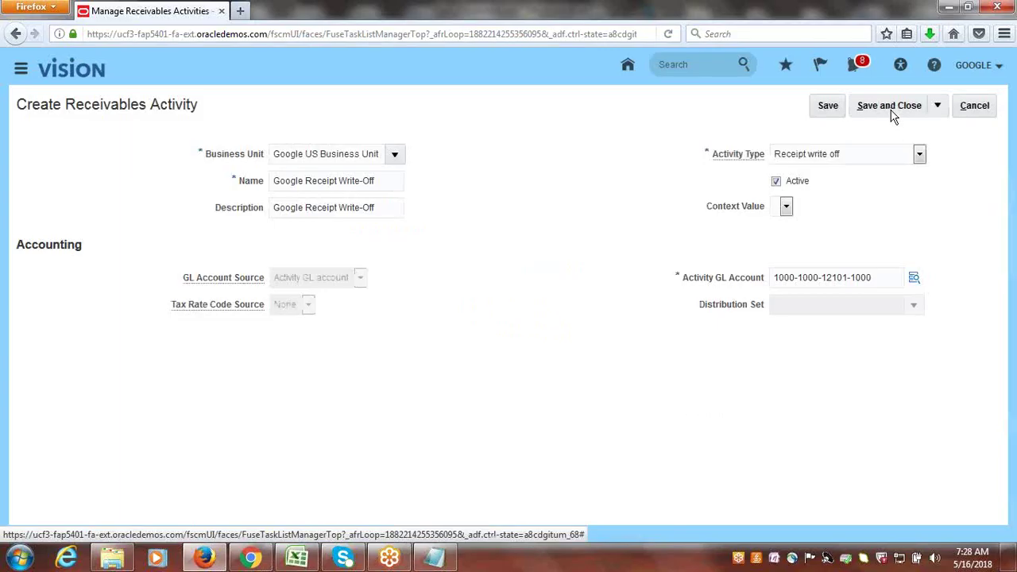
left_click(891, 112)
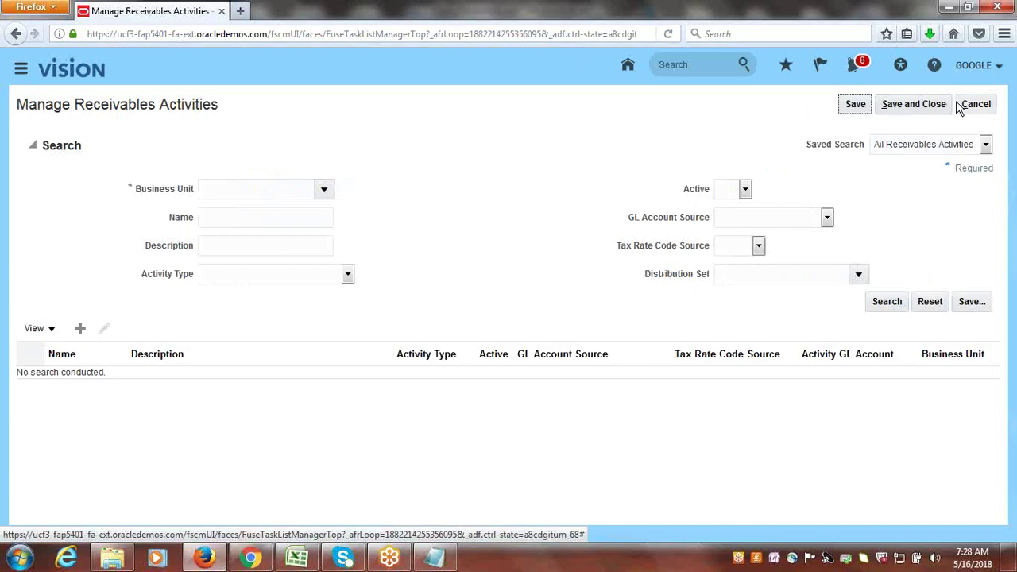
left_click(941, 108)
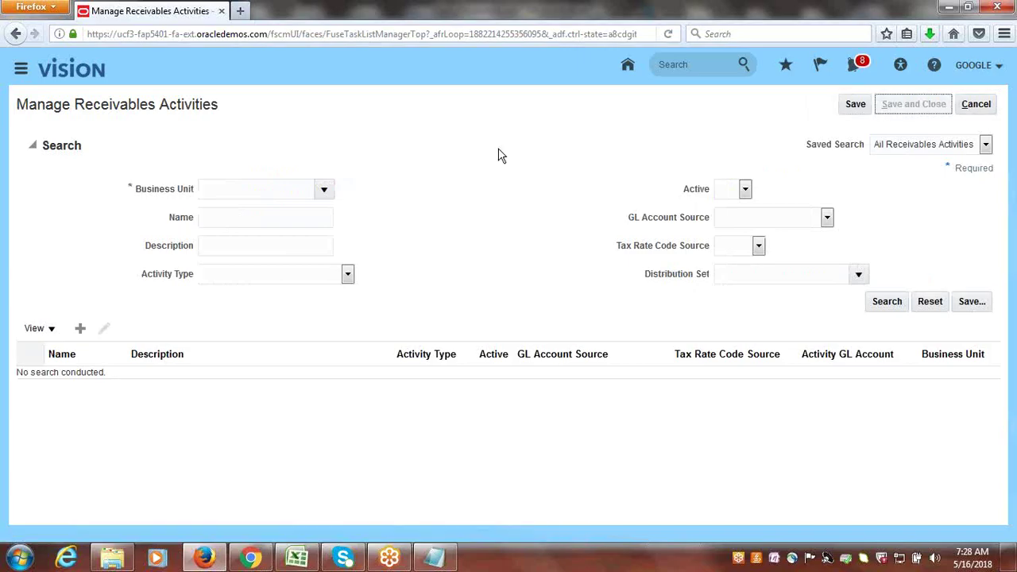
- Mark the write-off activity row Done in cell B90 of the Excel checklist
key("alt+Tab")
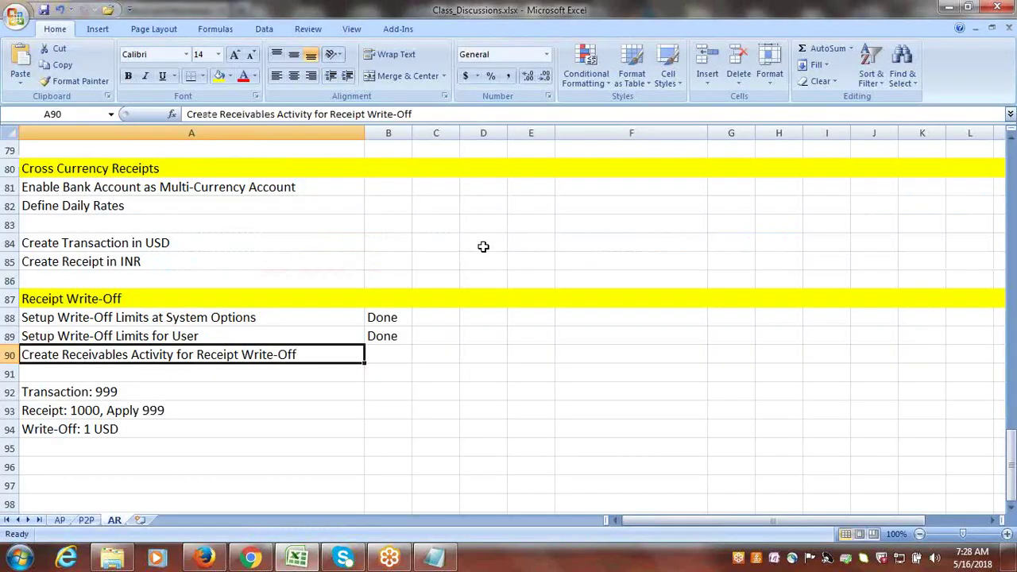
left_click(368, 362)
type("Done")
key("Tab")
left_click(161, 389)
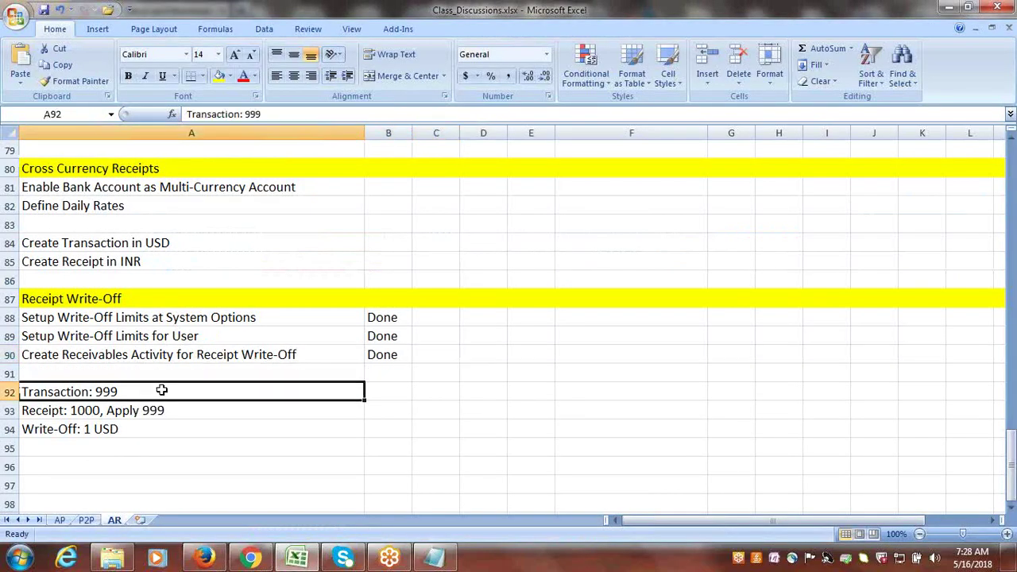
key("alt+Tab")
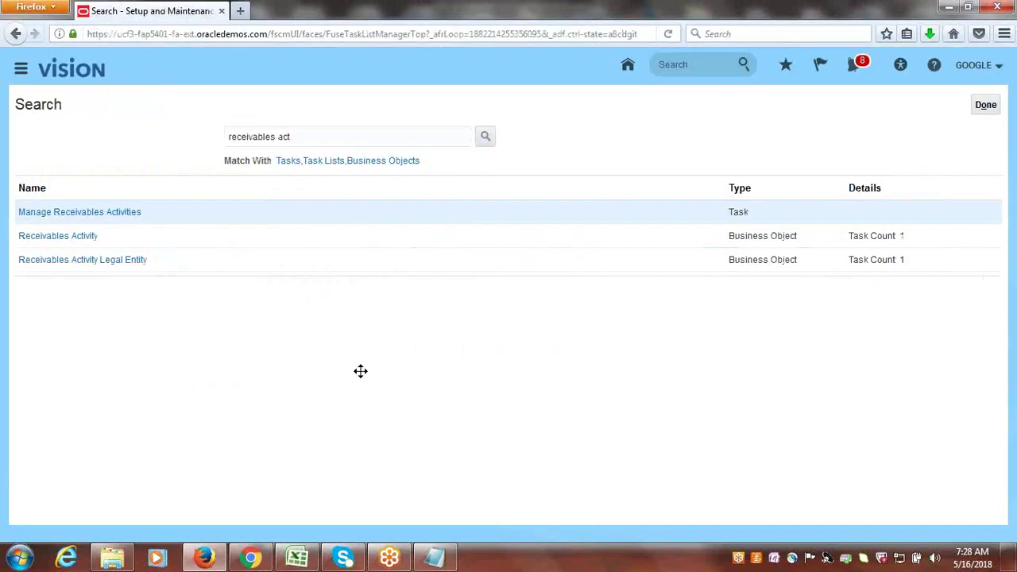
- Go to the Billing work area and start a new invoice with Create Transaction
left_click(985, 105)
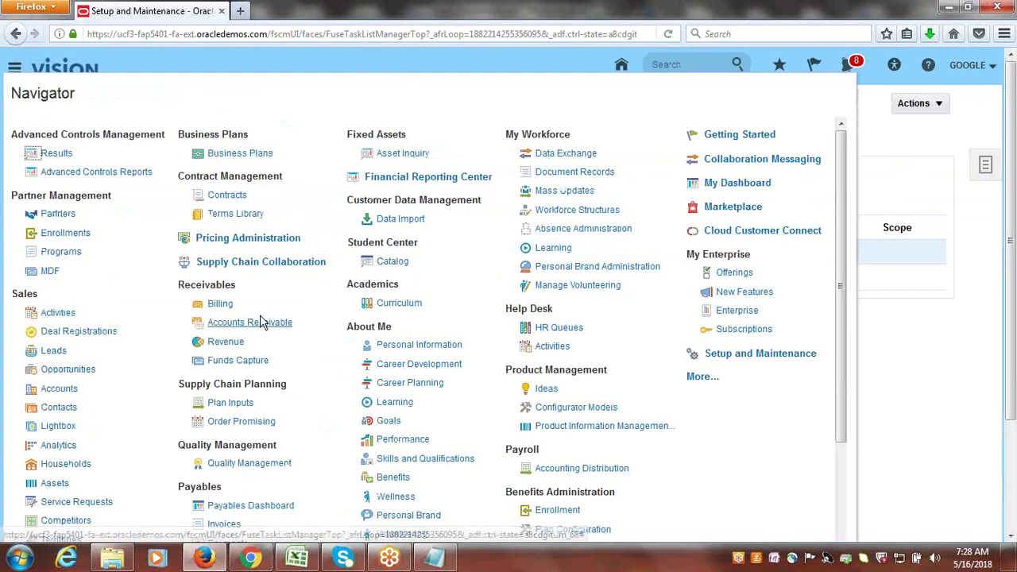
left_click(221, 306)
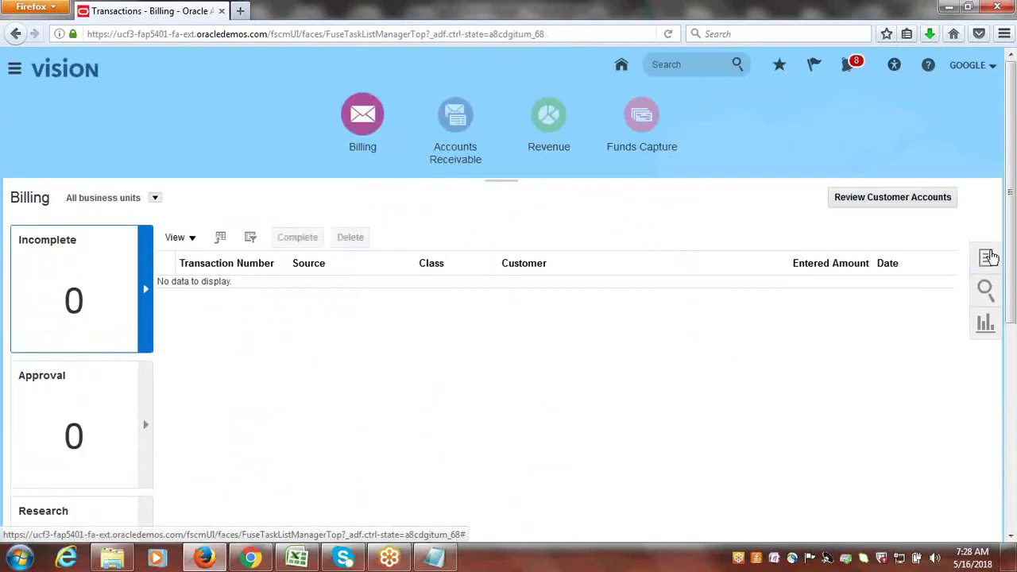
left_click(989, 252)
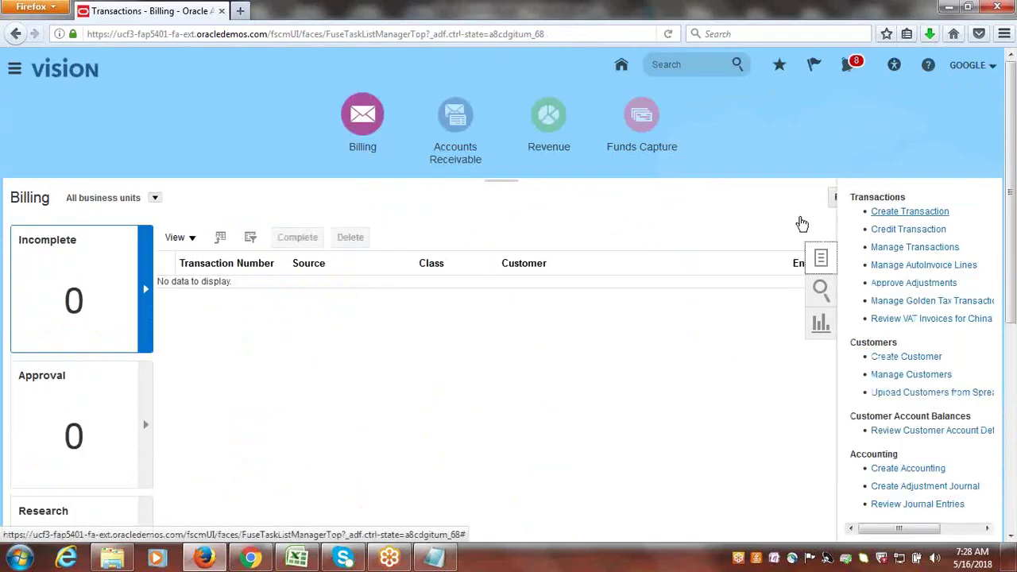
left_click(863, 213)
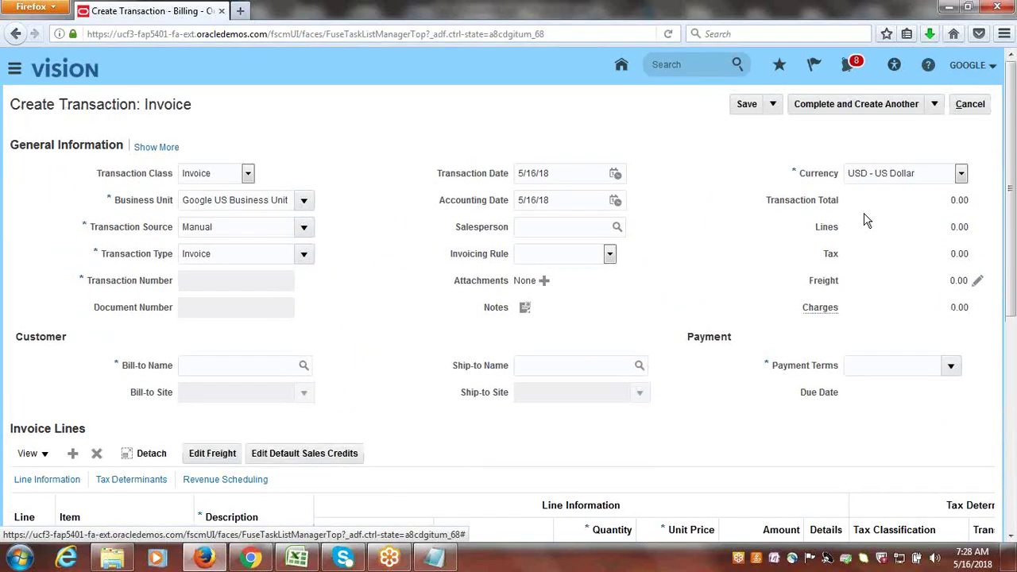
- Set the transaction source to Google Invoice, bill the Google customer, and describe line 1 as Service
left_click(306, 229)
left_click(254, 343)
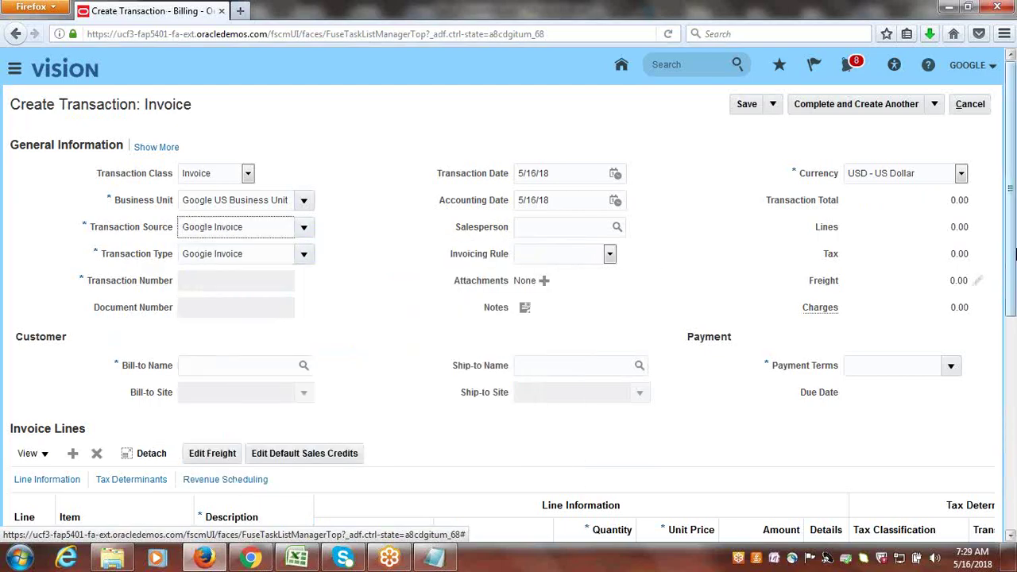
scroll(1014, 226, "down", 2)
left_click(219, 289)
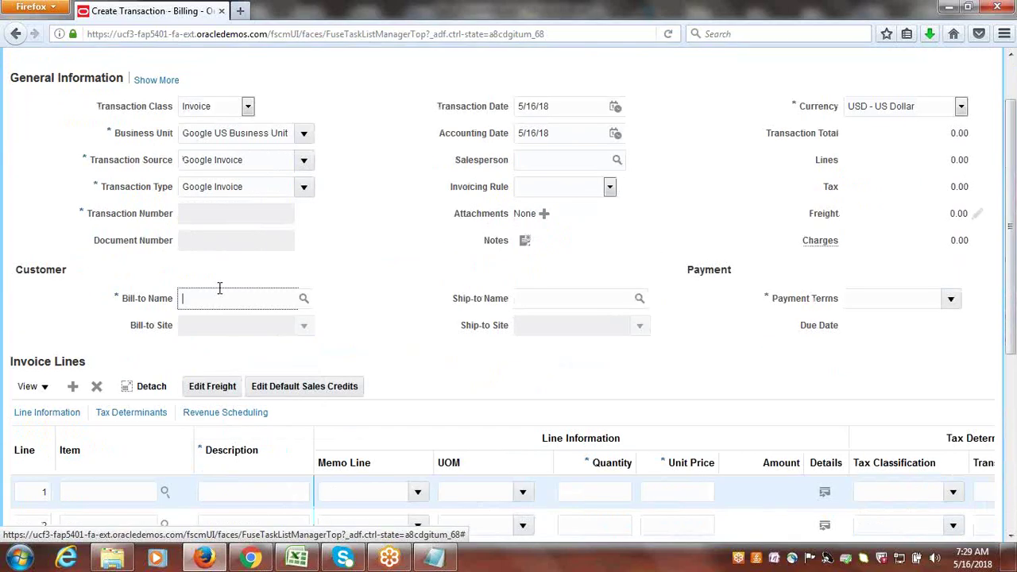
type("google co")
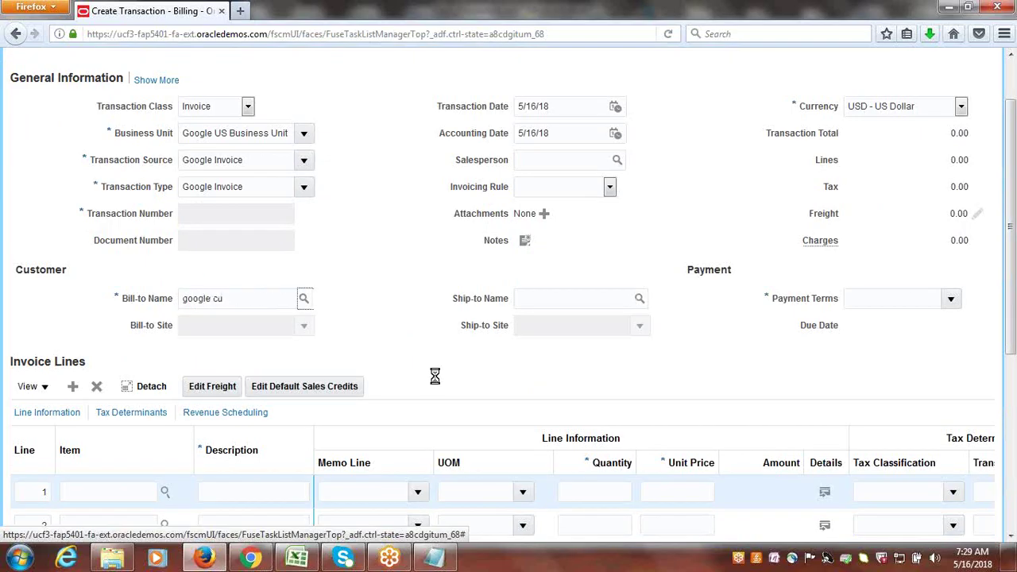
type("S")
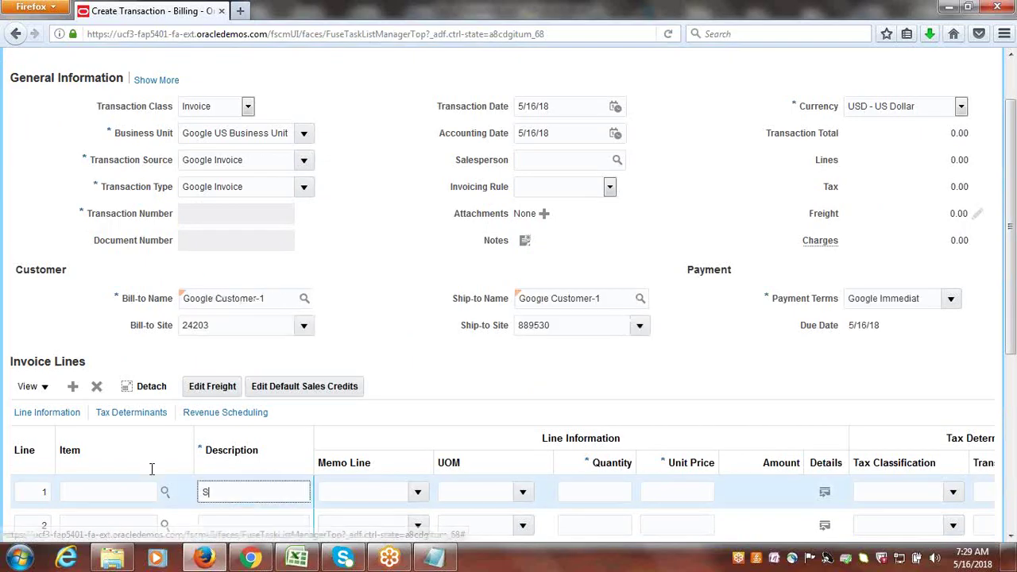
type("ervice")
key("Tab")
key("Tab")
key("Tab")
key("Tab")
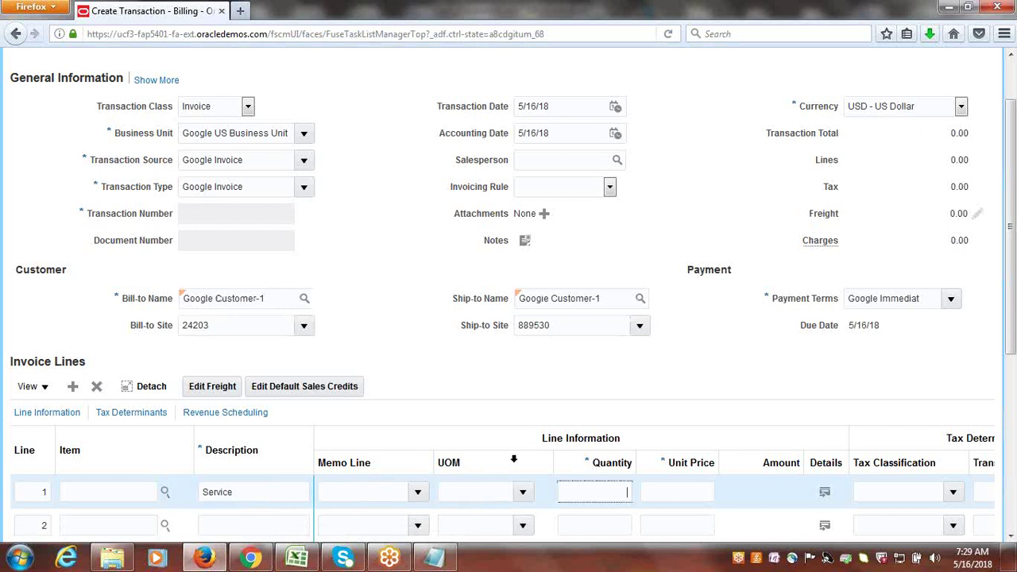
- Give invoice line 1 a quantity of 1 and a unit price of 999
left_click(579, 496)
type("1")
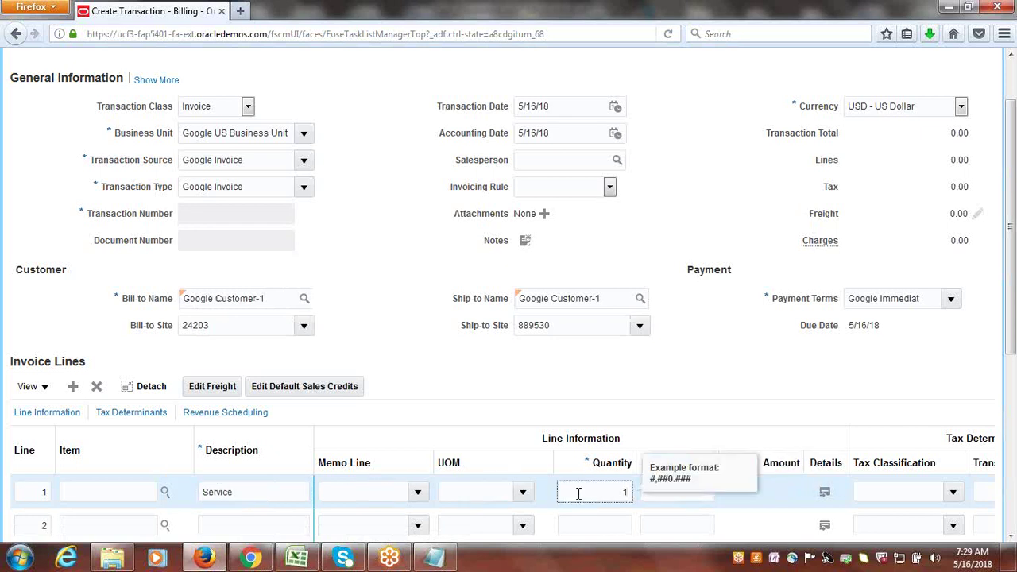
key("Tab")
type("99")
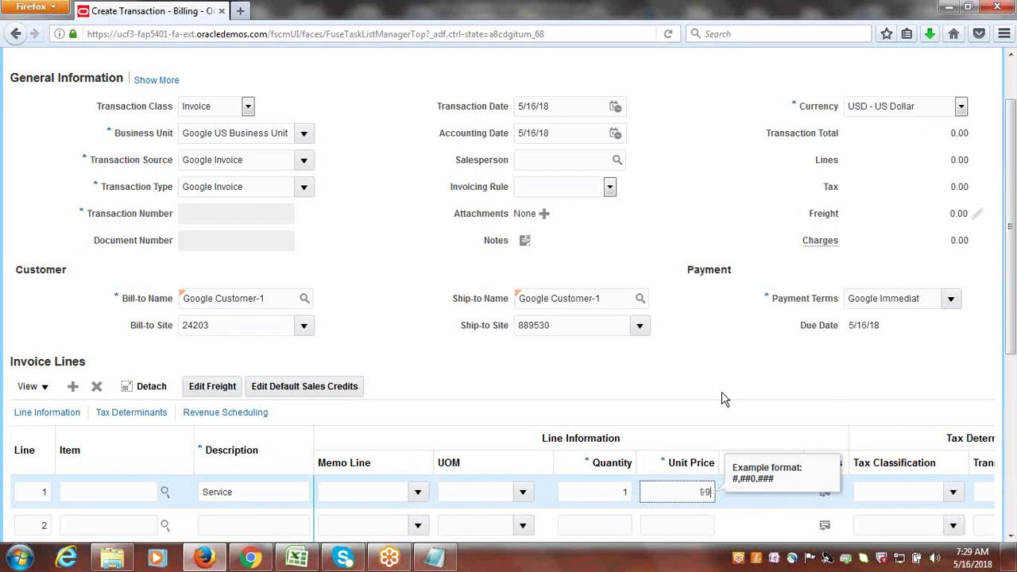
type("9")
key("Tab")
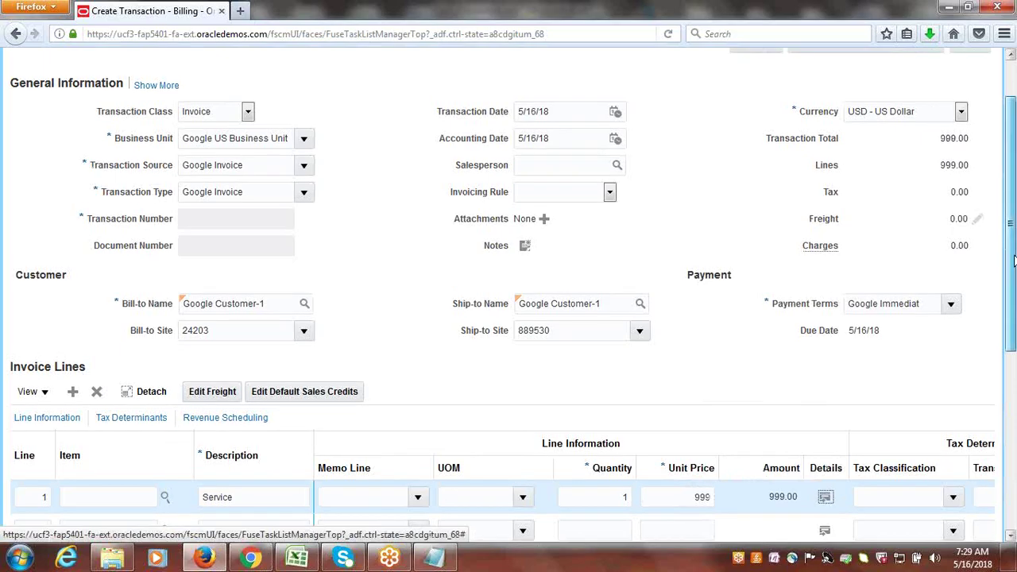
- Complete and close invoice 1003, acknowledge the confirmation, and go to Accounts Receivable
scroll(1013, 261, "up", 2)
left_click(935, 104)
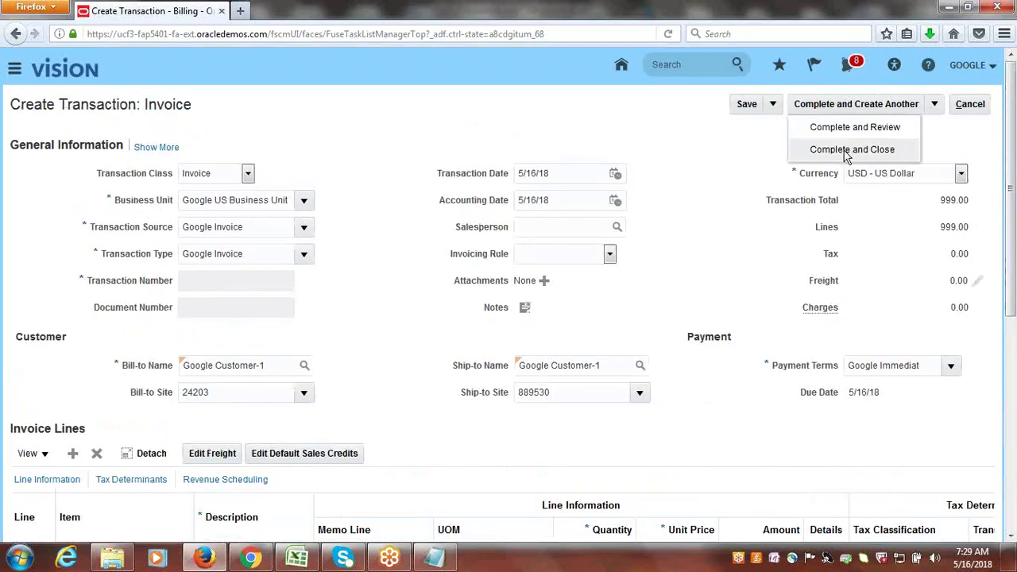
left_click(846, 152)
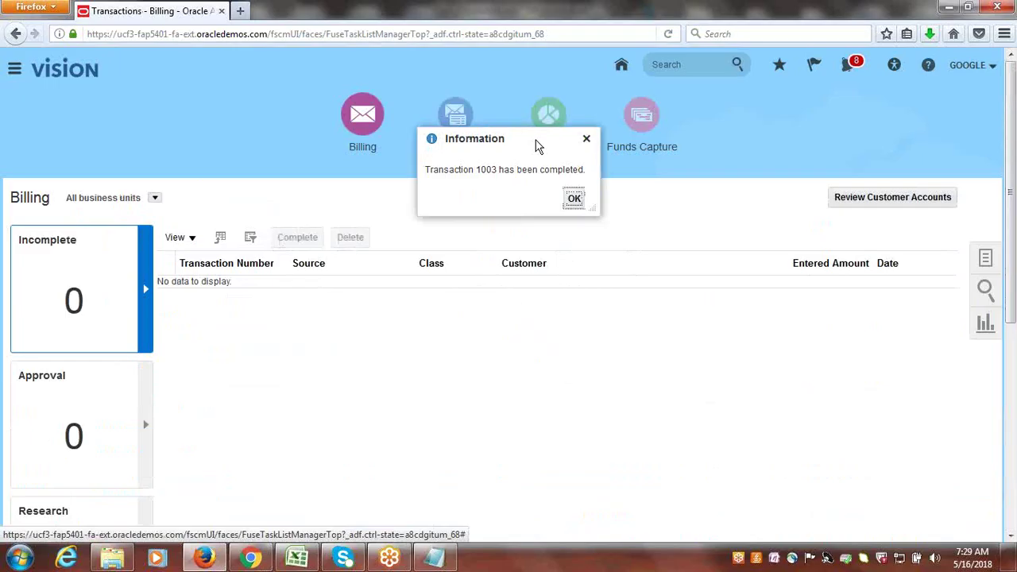
left_click(575, 202)
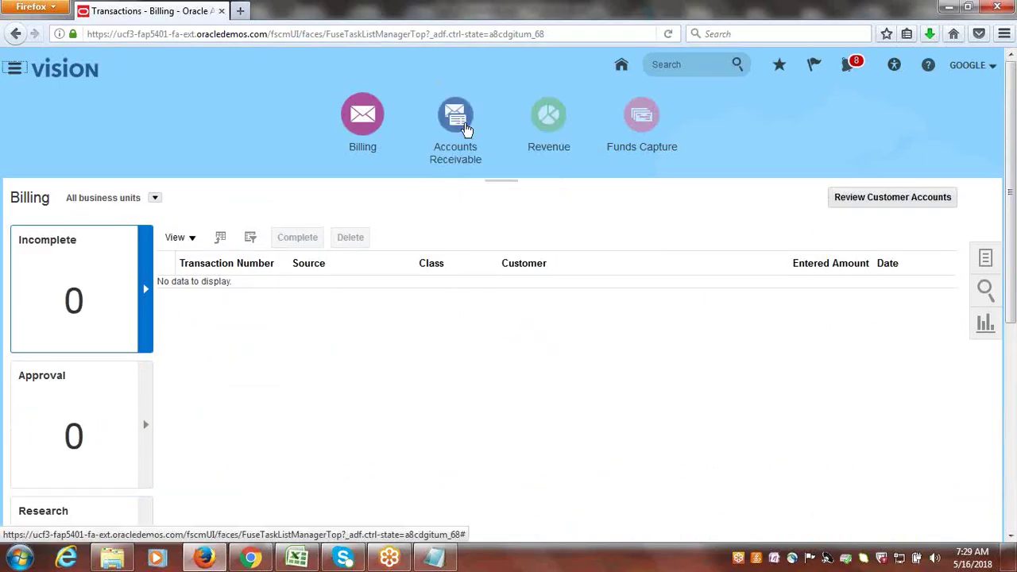
left_click(466, 130)
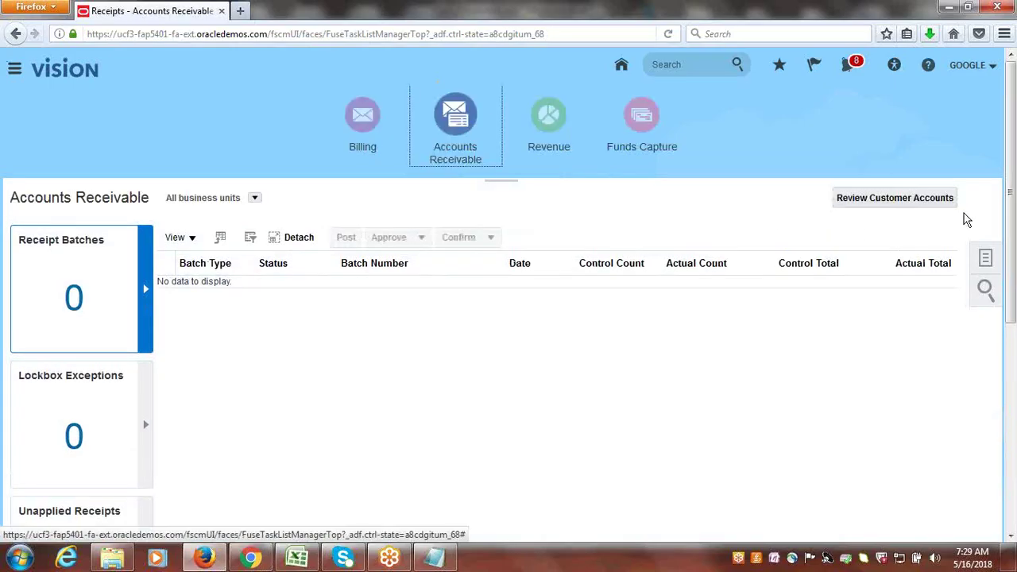
- Start a new receipt with the Google Check receipt method
left_click(985, 259)
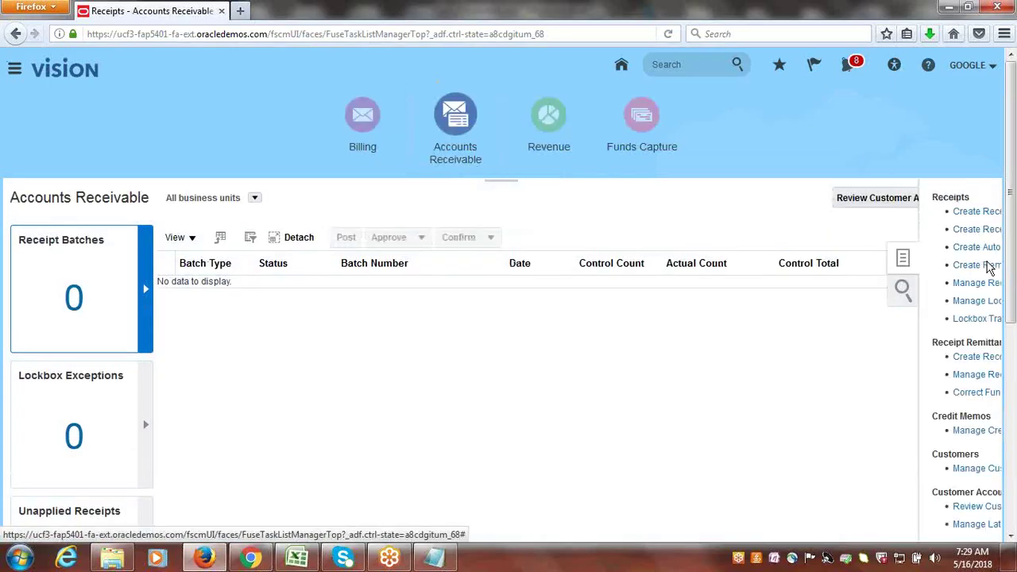
left_click(886, 211)
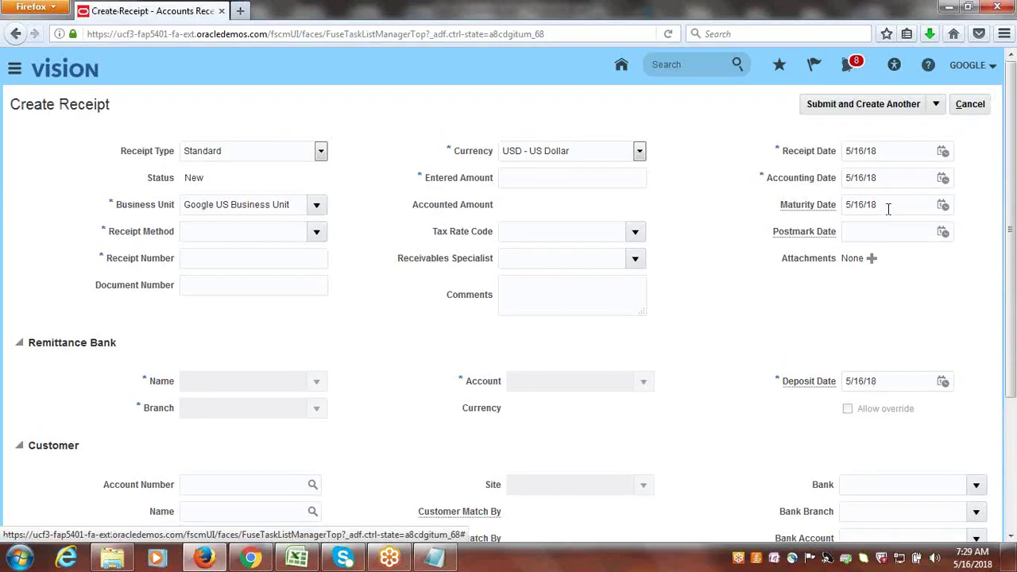
left_click(308, 232)
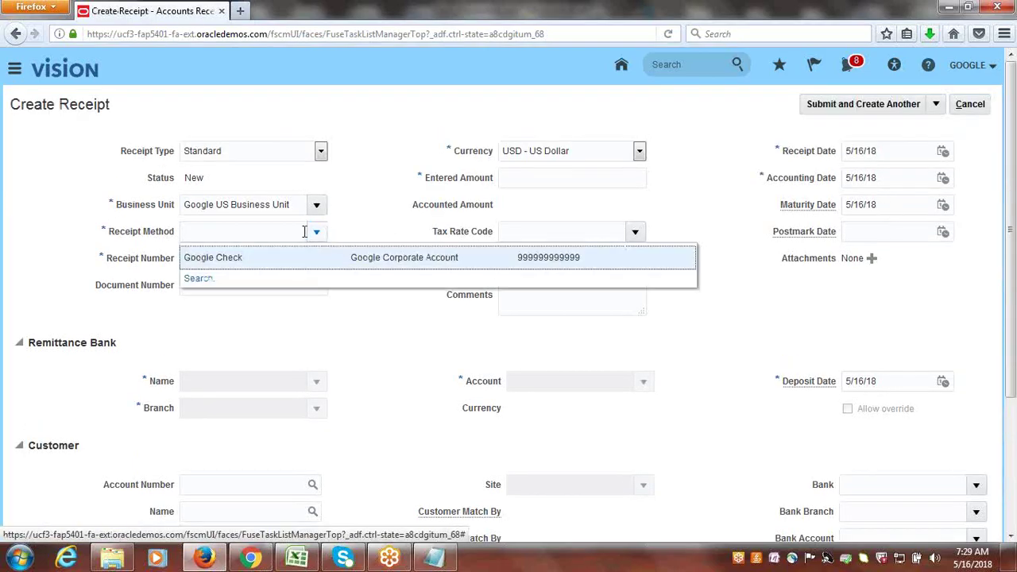
left_click(249, 260)
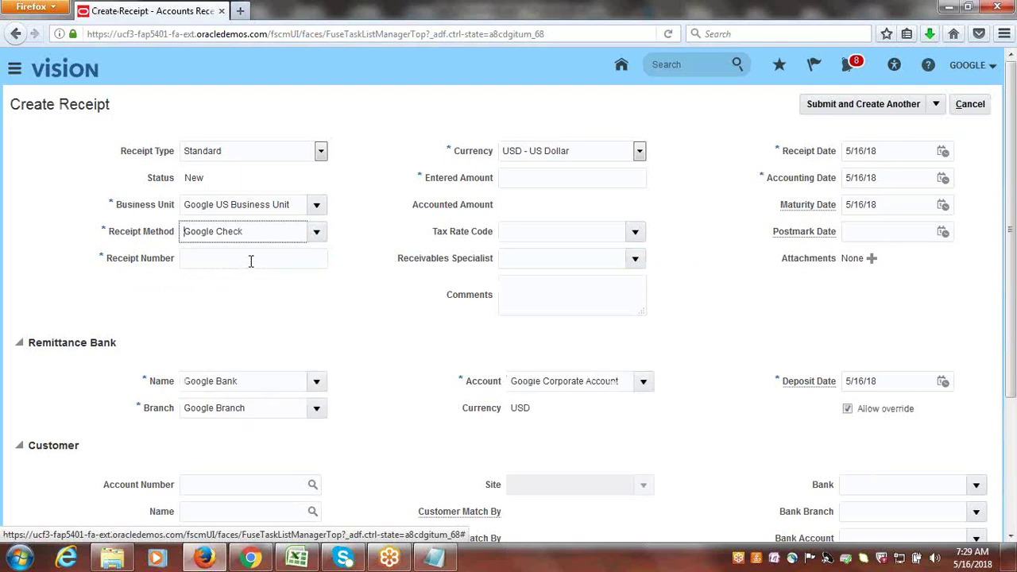
- Enter receipt number R1111 with an amount of 1,000
left_click(250, 261)
type("R1111")
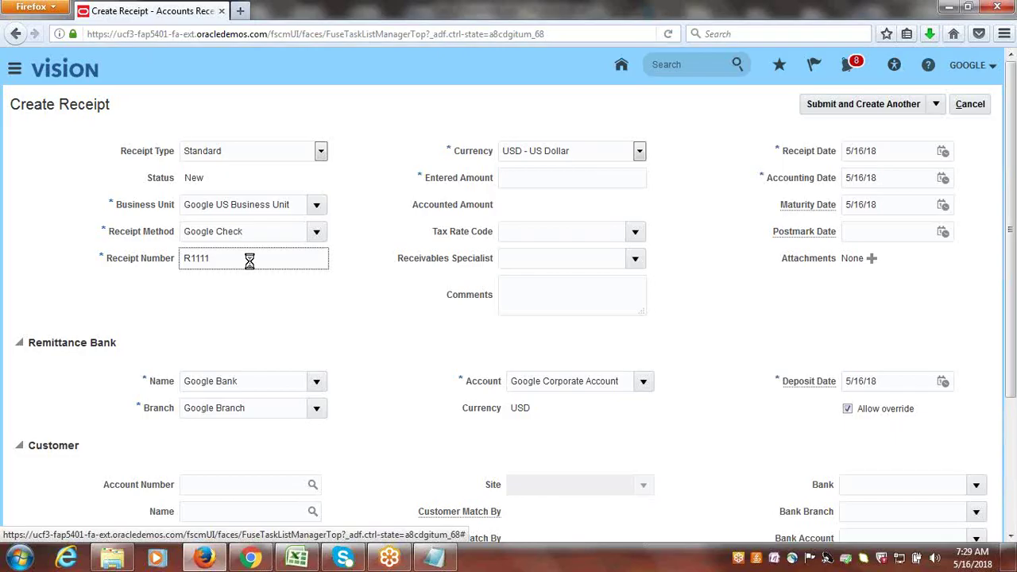
key("Tab")
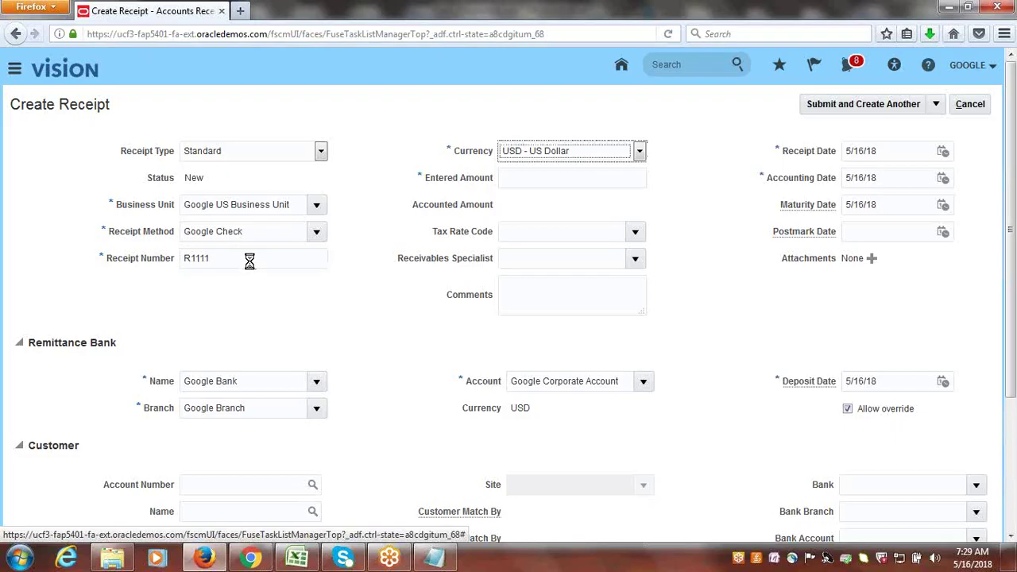
key("Tab")
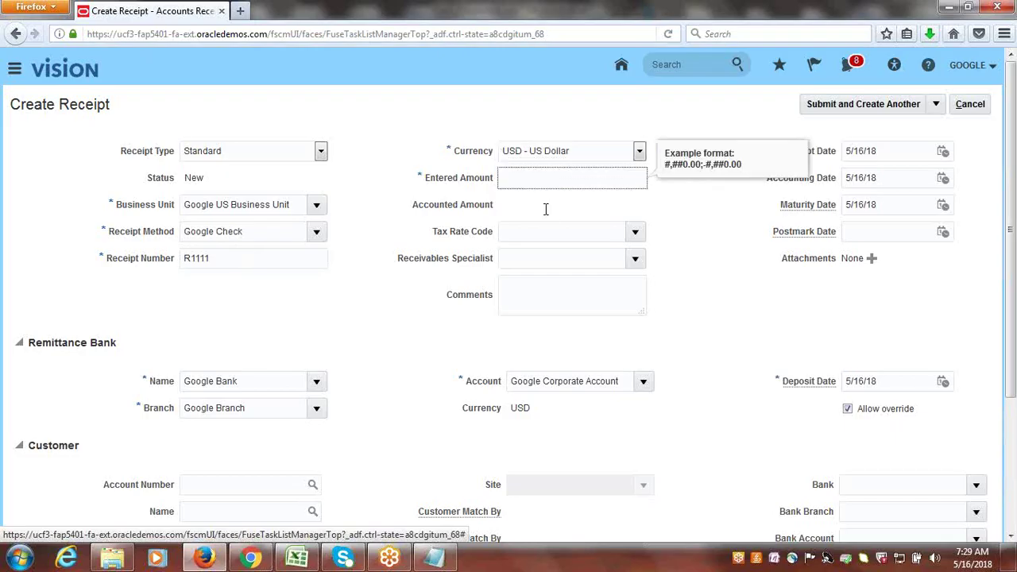
key("Tab")
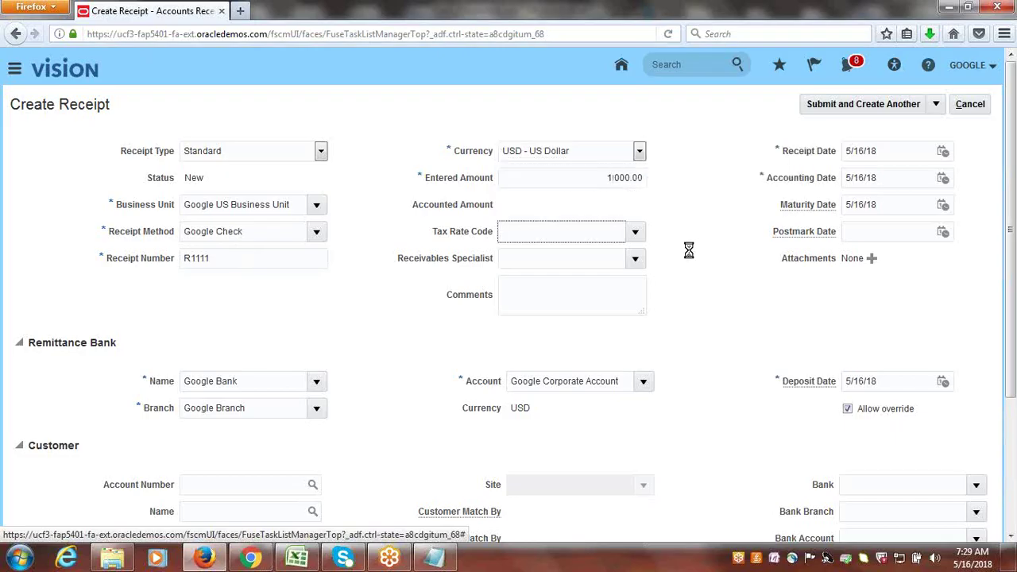
- Set the receipt customer to Google Customer-1 at site 24203
left_click(231, 515)
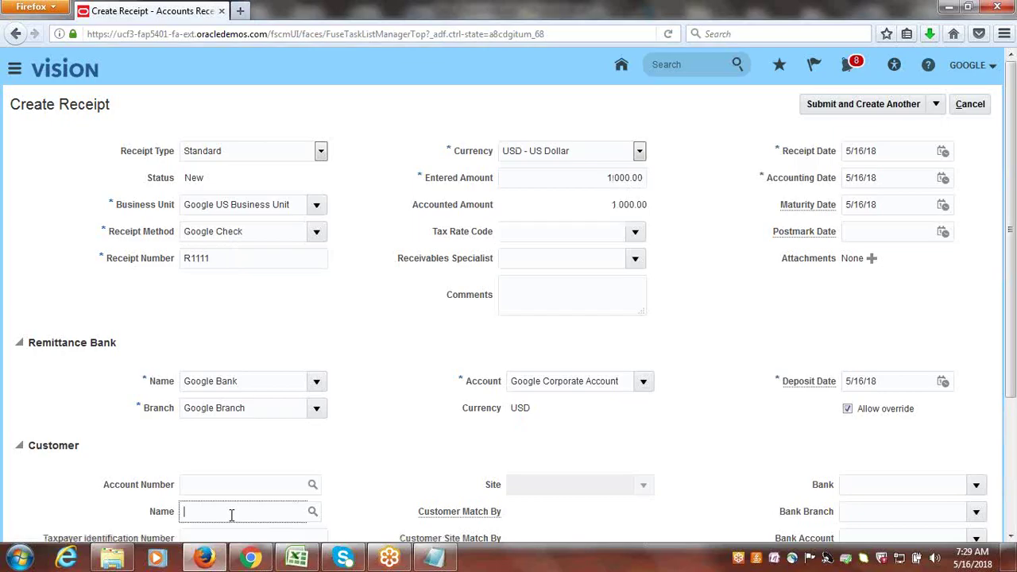
type("GOOGLE Cu")
key("Tab")
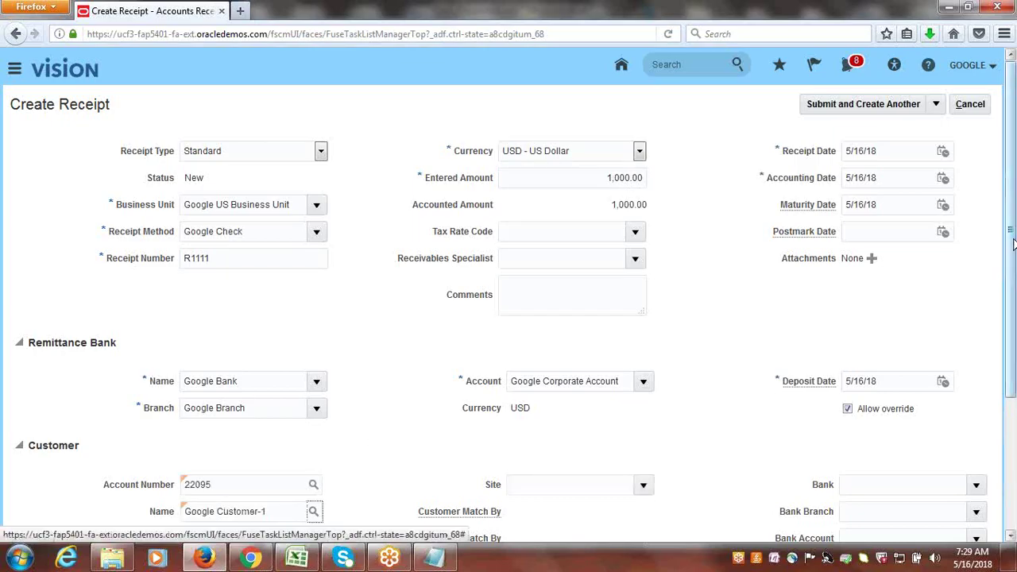
left_click(644, 486)
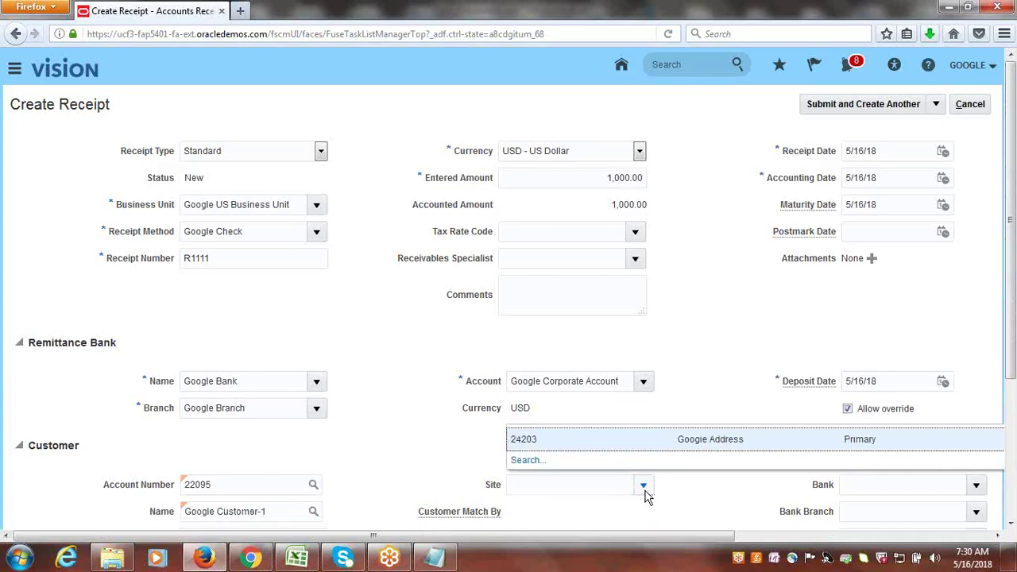
left_click(567, 438)
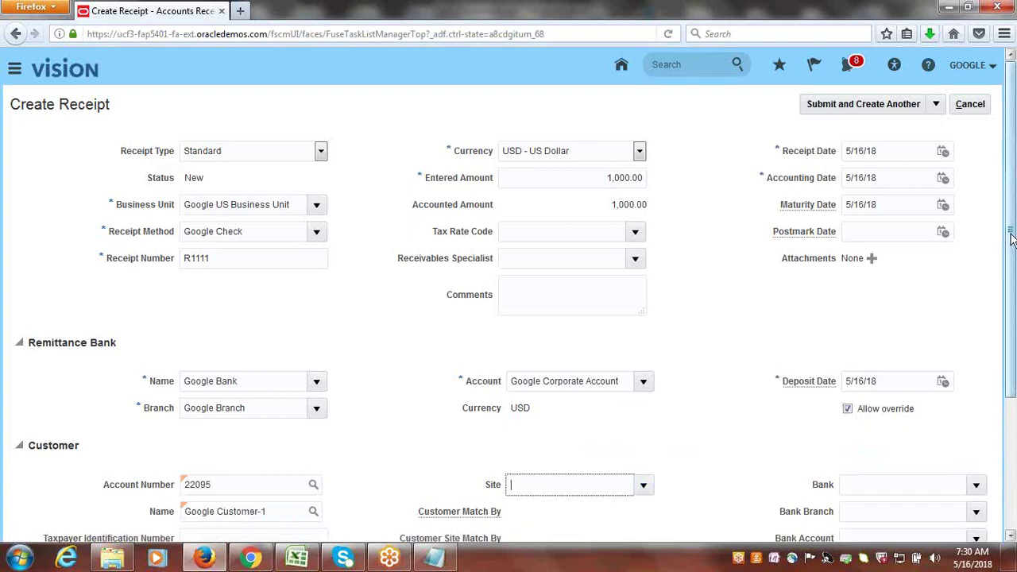
left_click(936, 104)
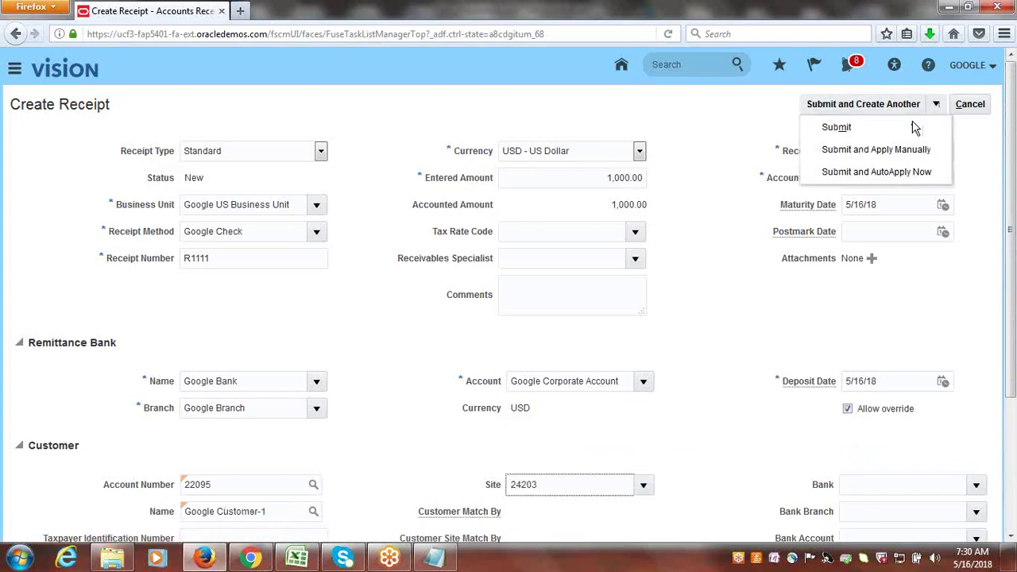
- Submit the receipt and add open invoice 1003 as its application
left_click(874, 156)
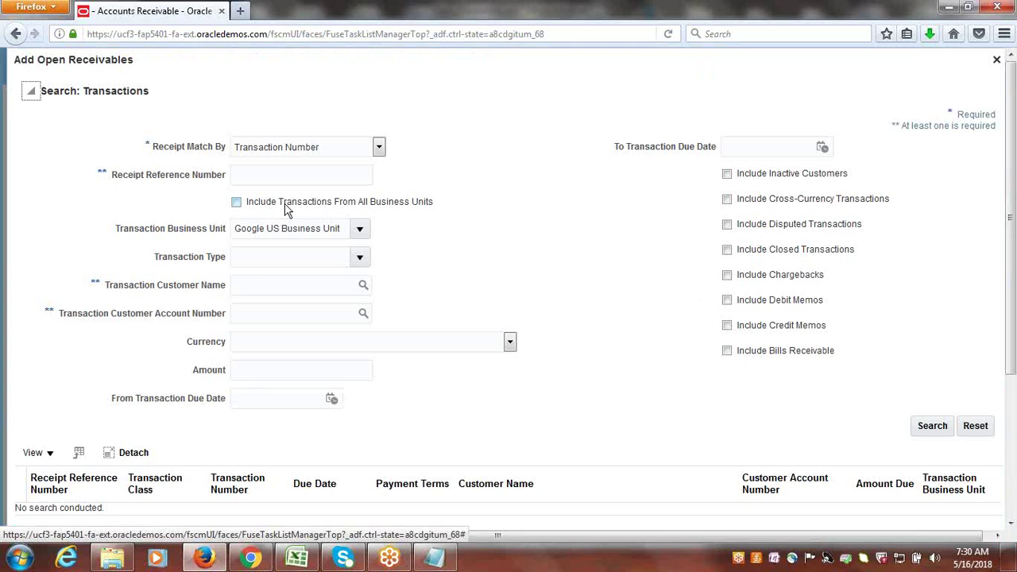
left_click(269, 168)
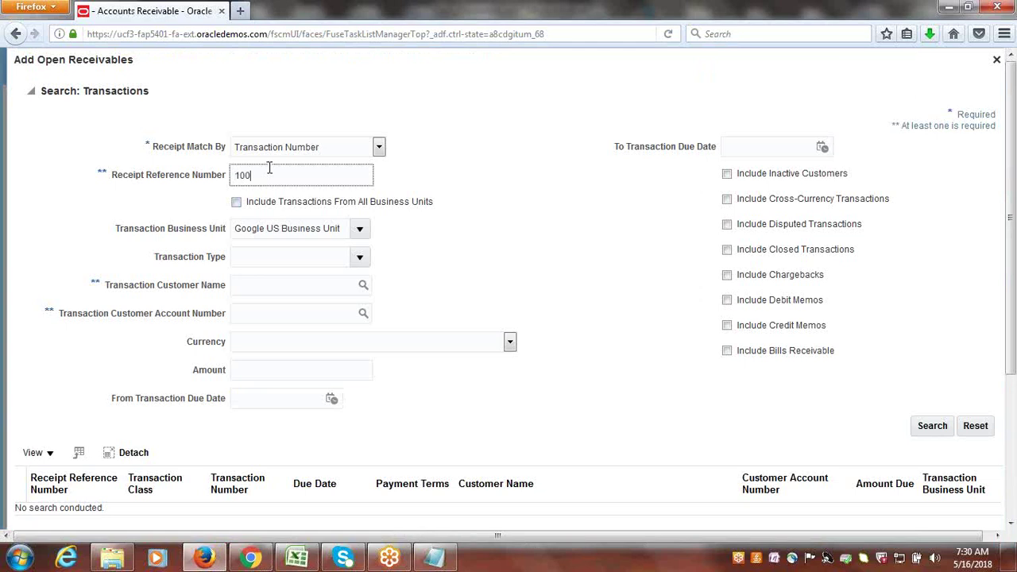
left_click(933, 426)
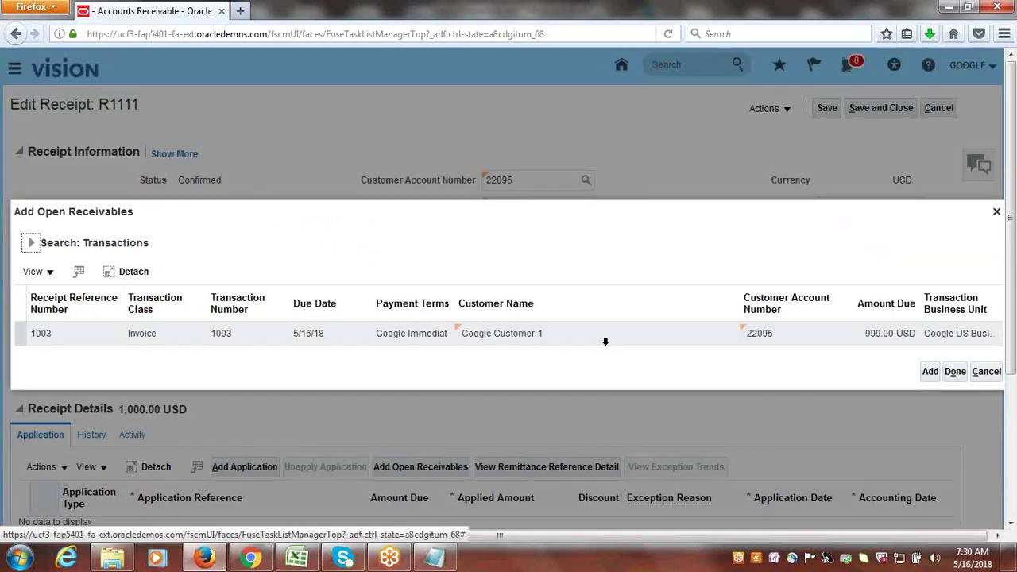
left_click(119, 338)
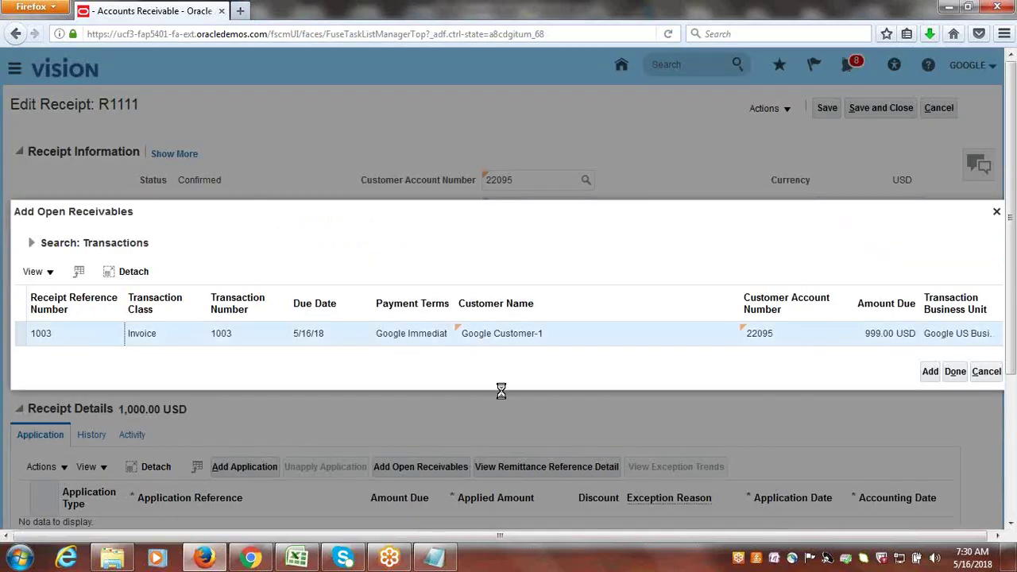
left_click(929, 371)
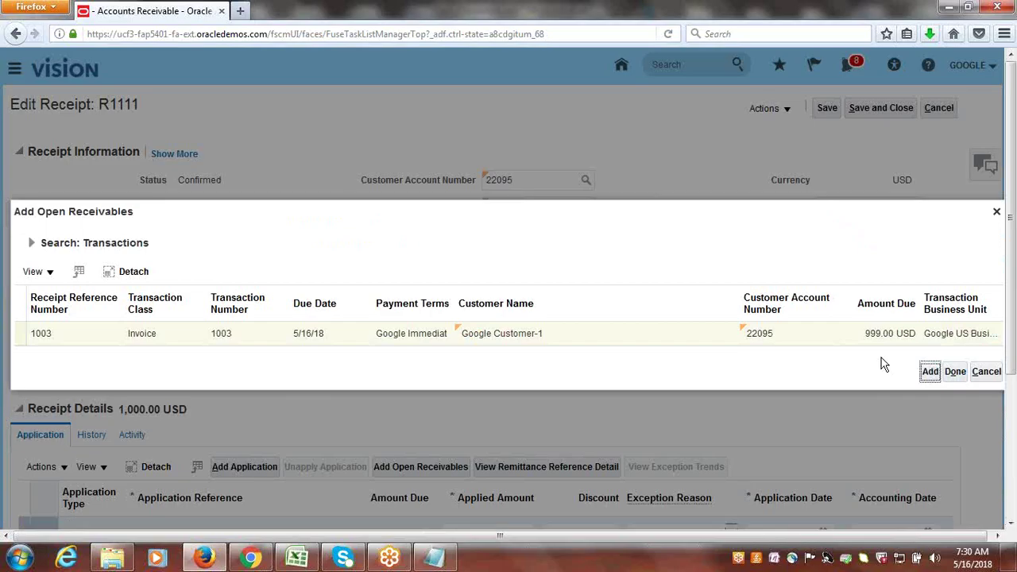
left_click(956, 372)
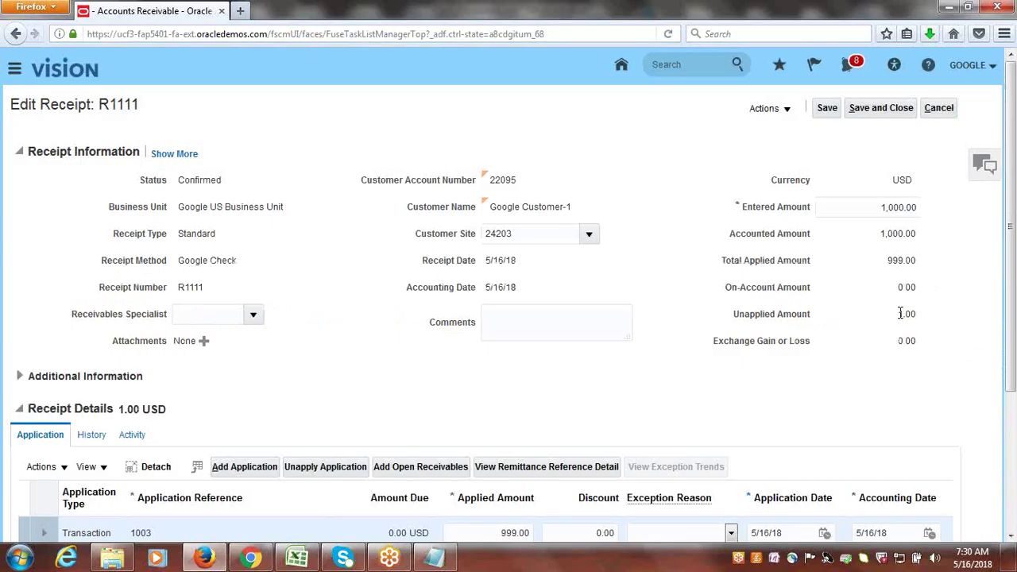
- Save receipt R1111 with 999.00 applied and 1.00 left unapplied
left_click_drag(901, 313, 930, 315)
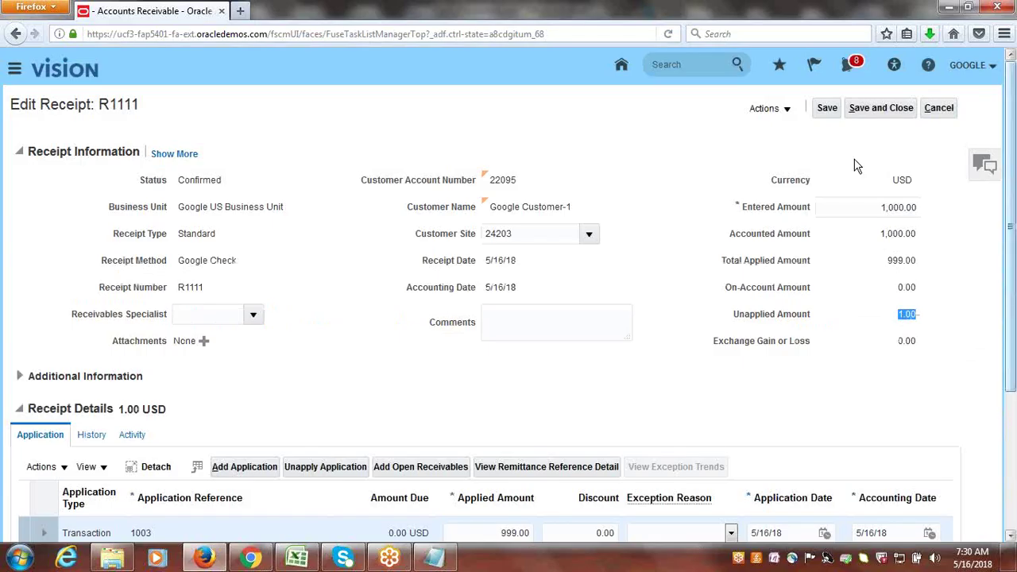
left_click(826, 108)
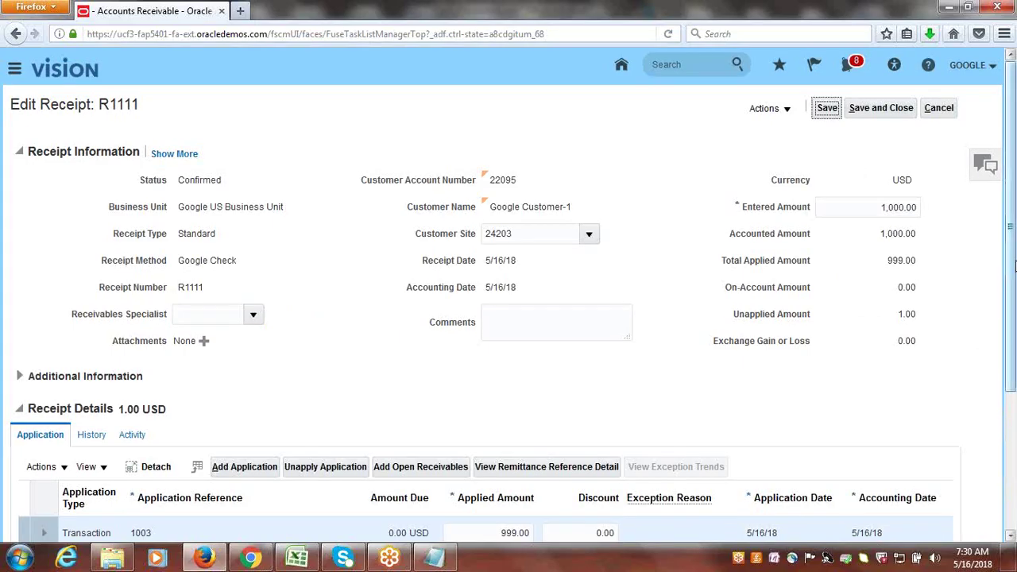
scroll(1012, 363, "down", 2)
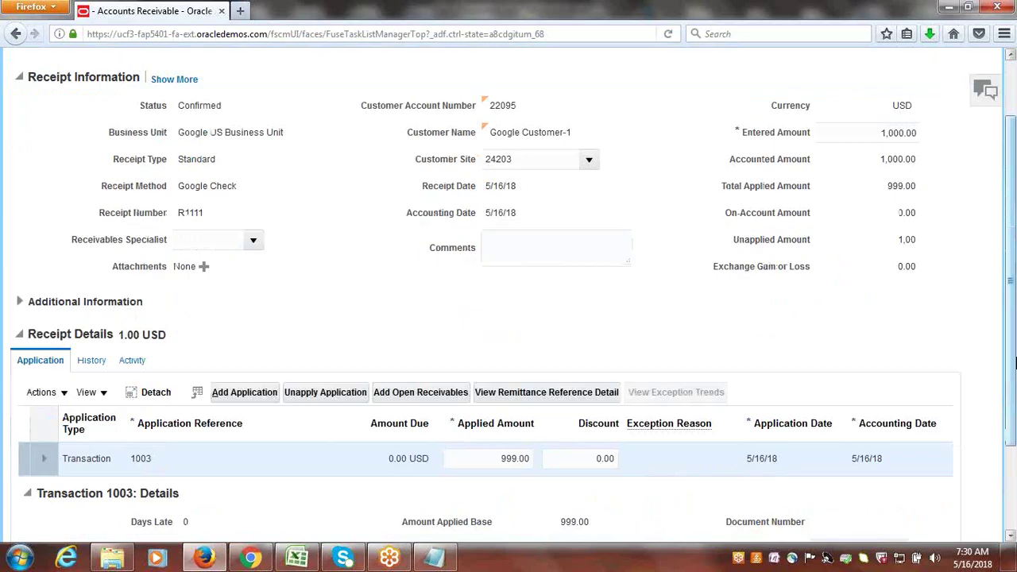
- Write off the remaining 1.00 using the Google Receipt Write-Off activity
left_click(64, 394)
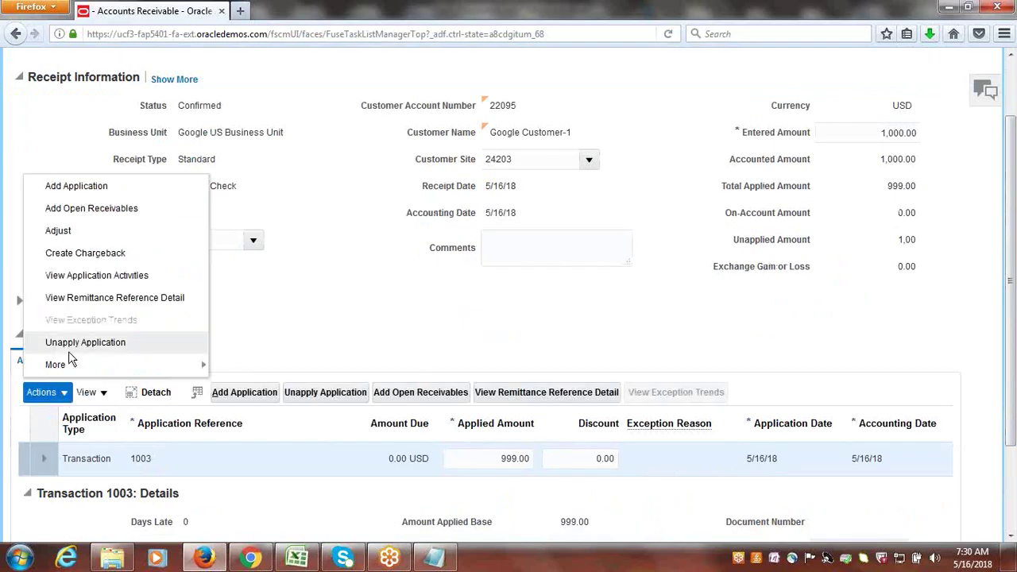
mouse_move(69, 369)
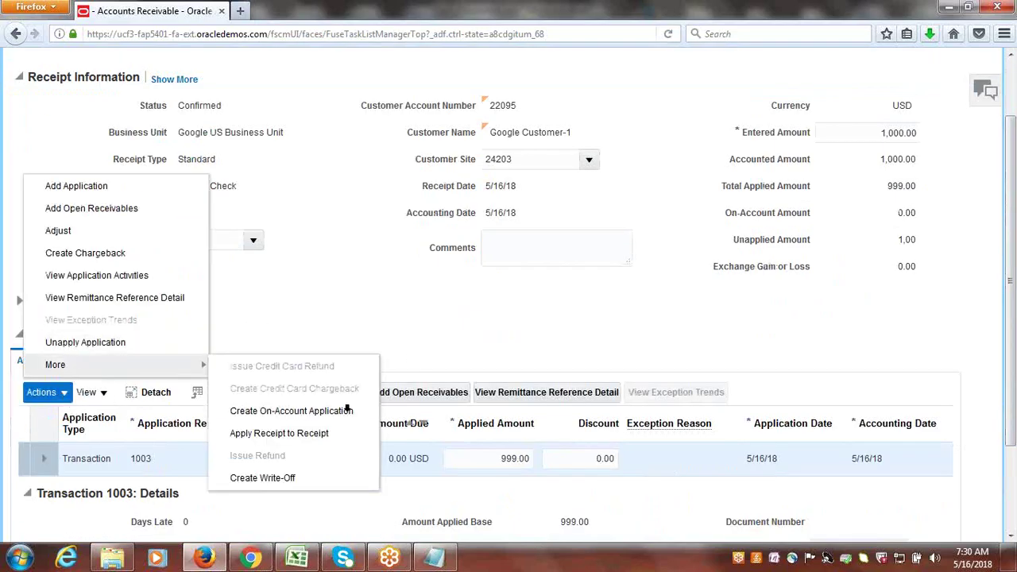
left_click(287, 479)
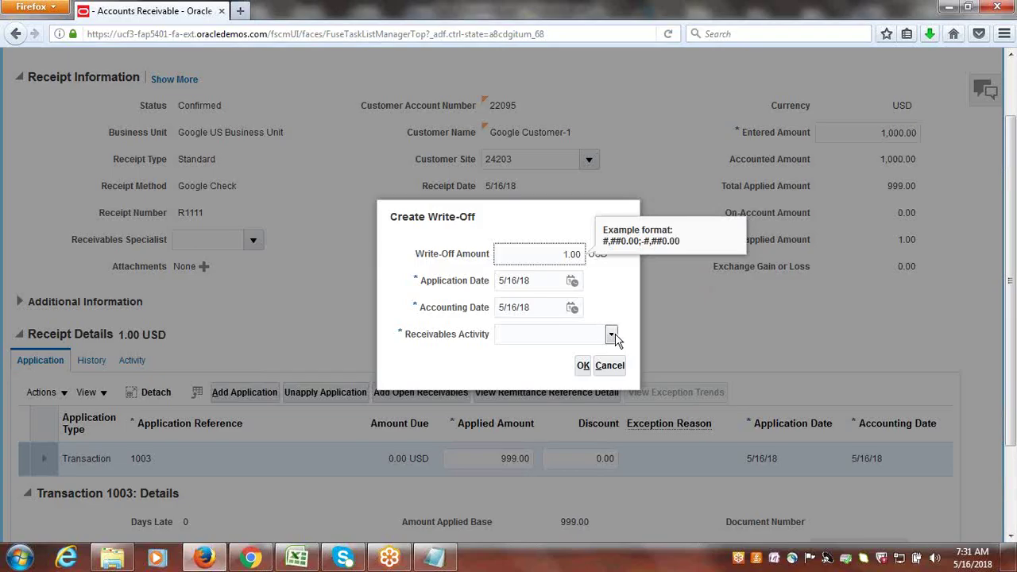
left_click(611, 334)
left_click(548, 356)
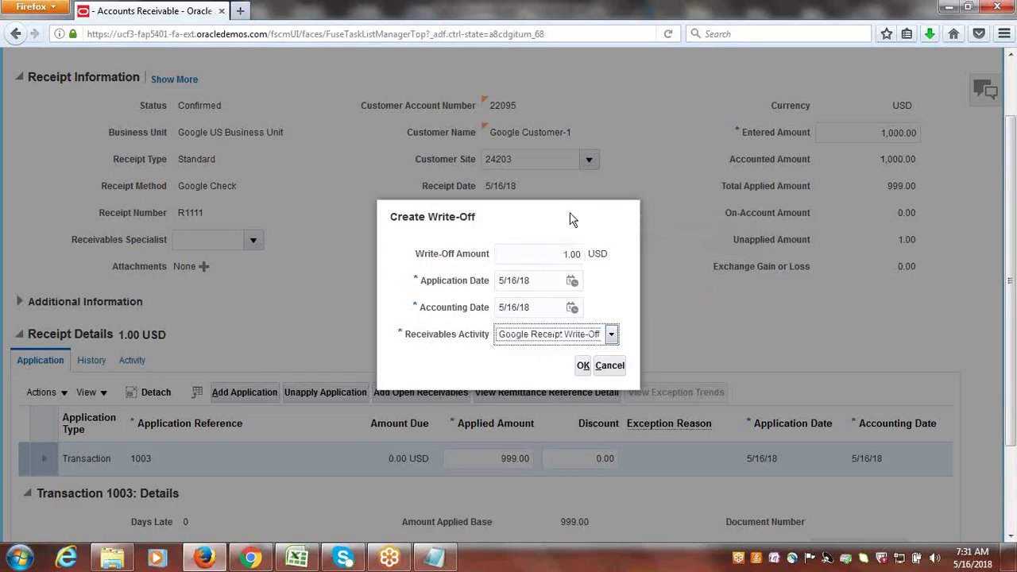
left_click(584, 365)
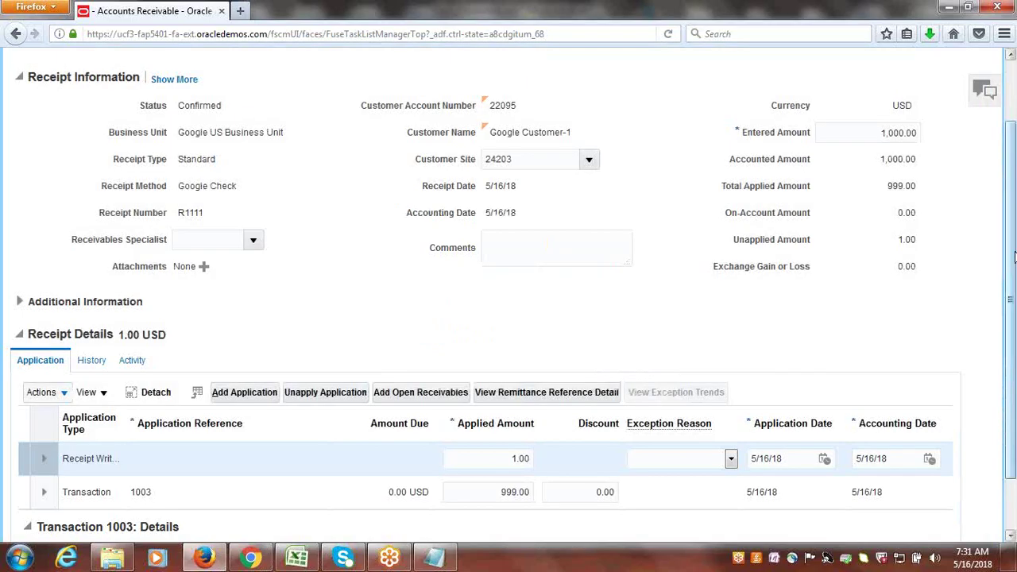
- Save receipt R1111 with the write-off and close it
scroll(1014, 255, "up", 1)
left_click(827, 72)
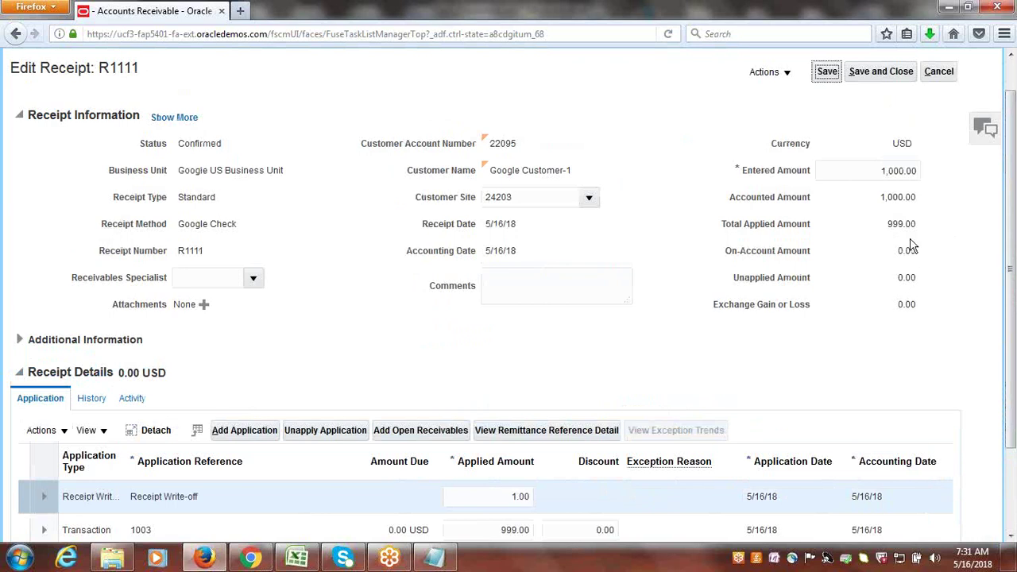
scroll(545, 477, "down", 2)
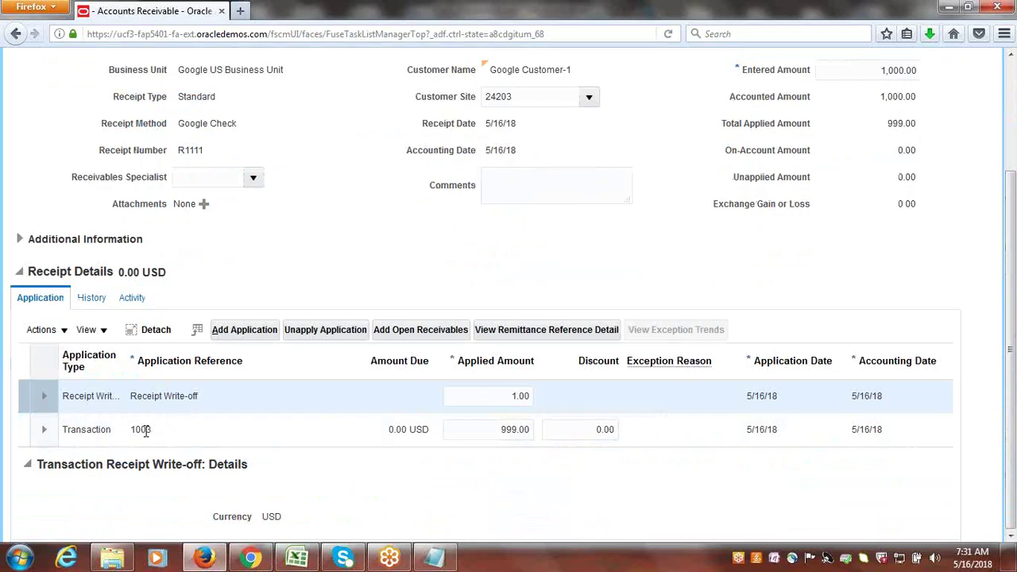
left_click_drag(1013, 365, 1010, 230)
left_click(903, 107)
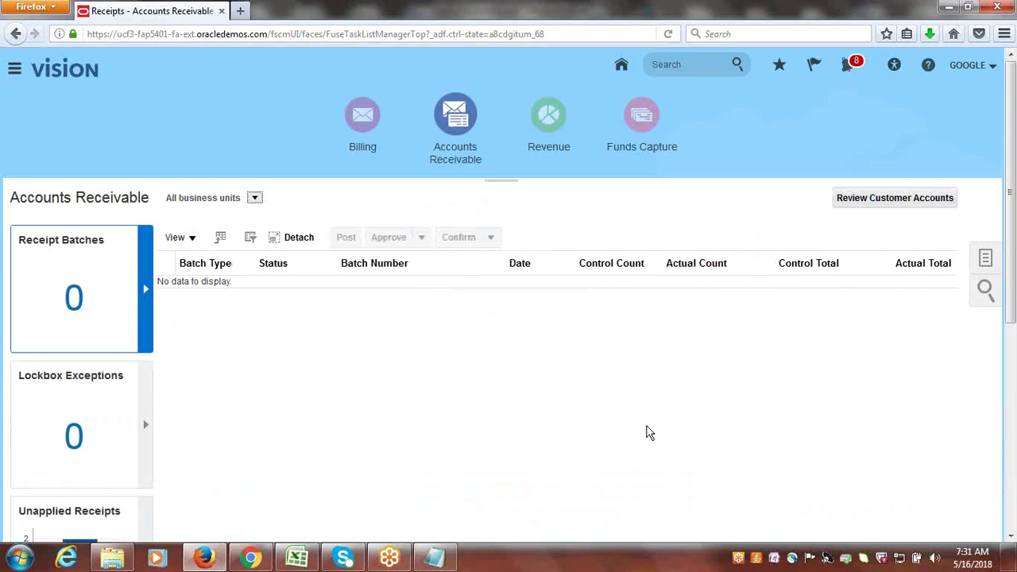
- In the Excel checklist, set the Receipt Write-Off Configuration & Process status in row 40 to Done
left_click(297, 557)
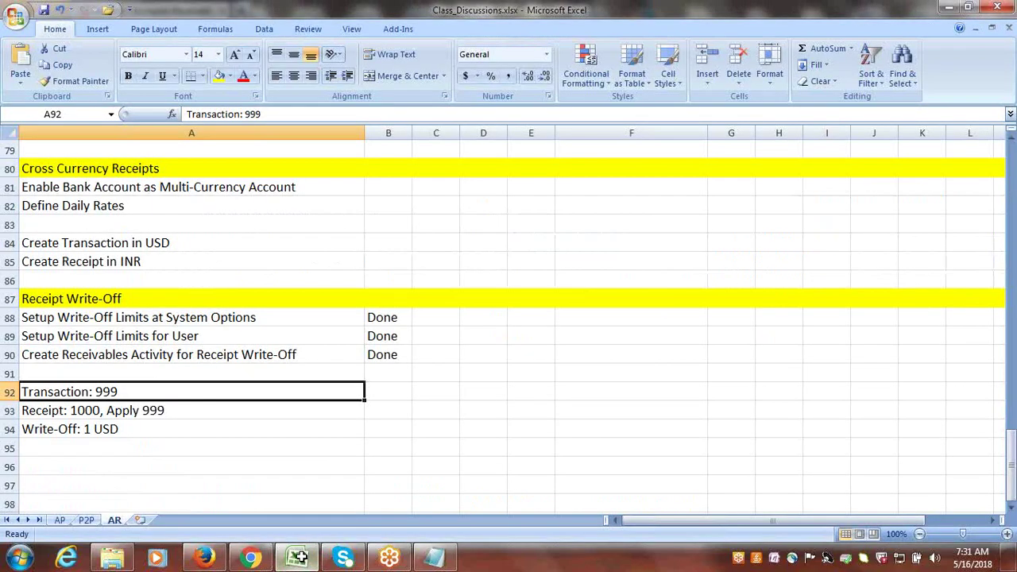
key("Right")
key("Right")
key("Right")
left_click_drag(1009, 461, 1001, 317)
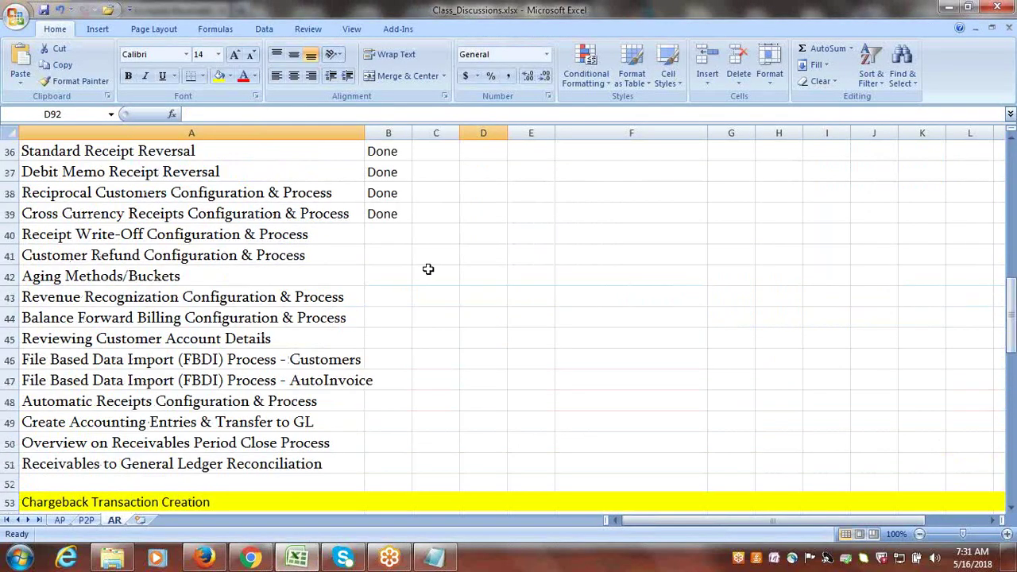
left_click(316, 229)
key("Right")
type("D")
key("Right")
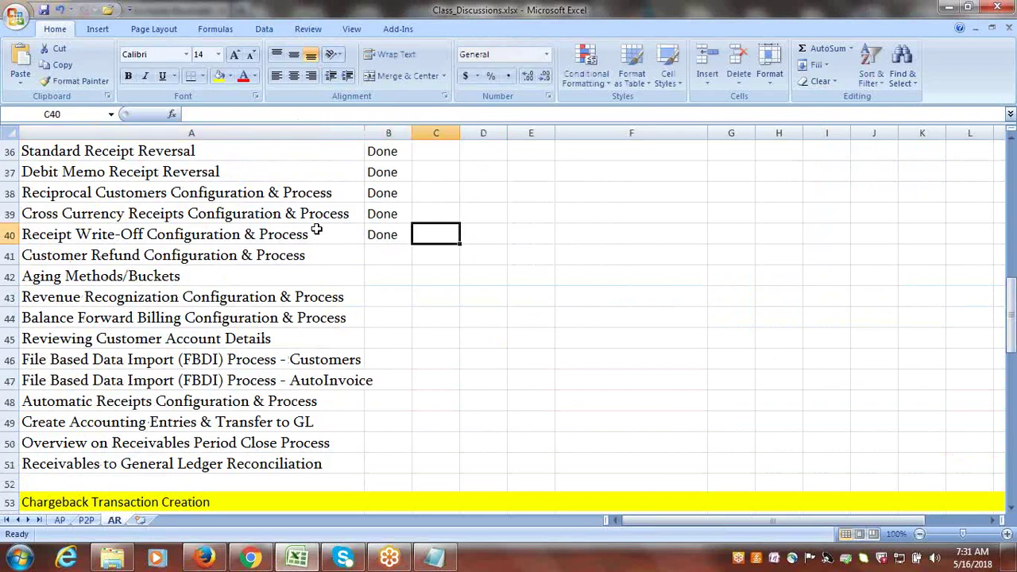
- Review the remaining pending topics from A41 downward and save the workbook
left_click(271, 251)
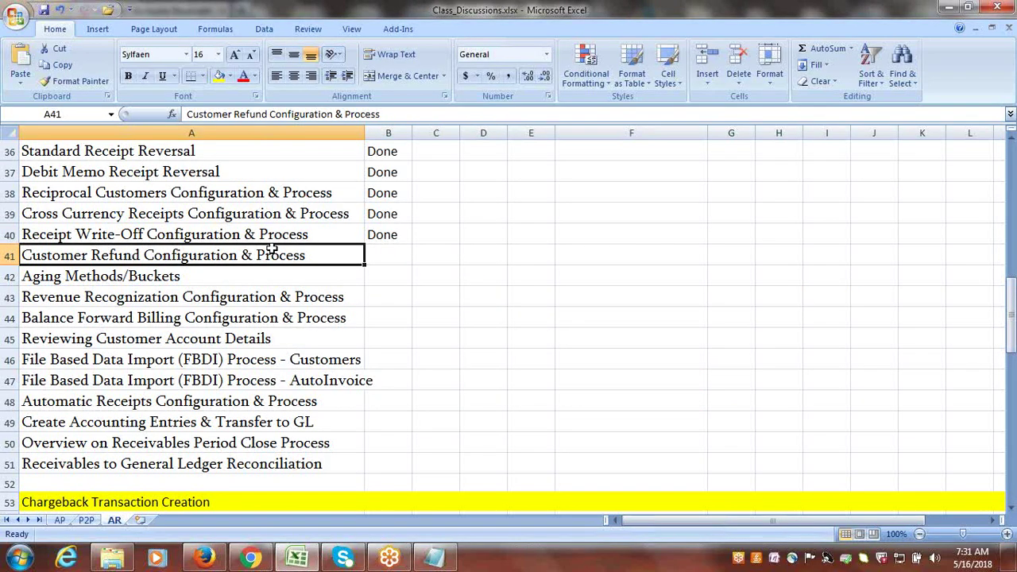
left_click(208, 282)
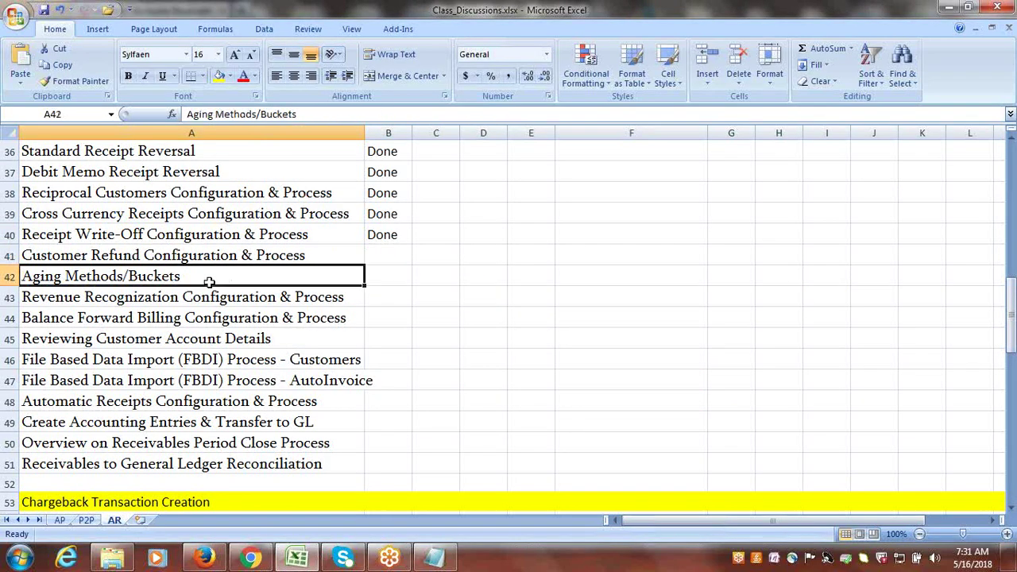
left_click(215, 314)
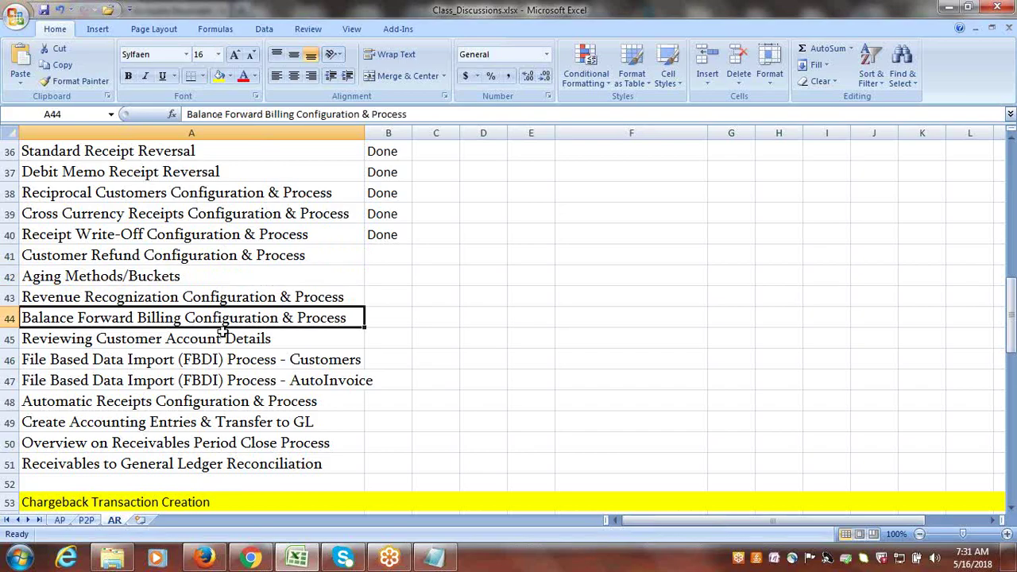
left_click_drag(253, 249, 263, 312)
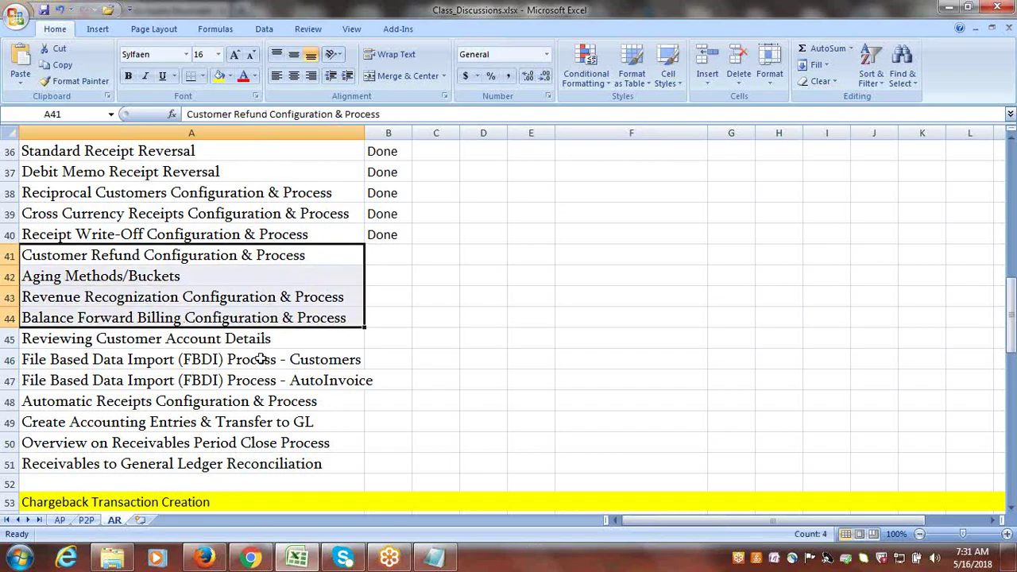
left_click_drag(258, 357, 263, 380)
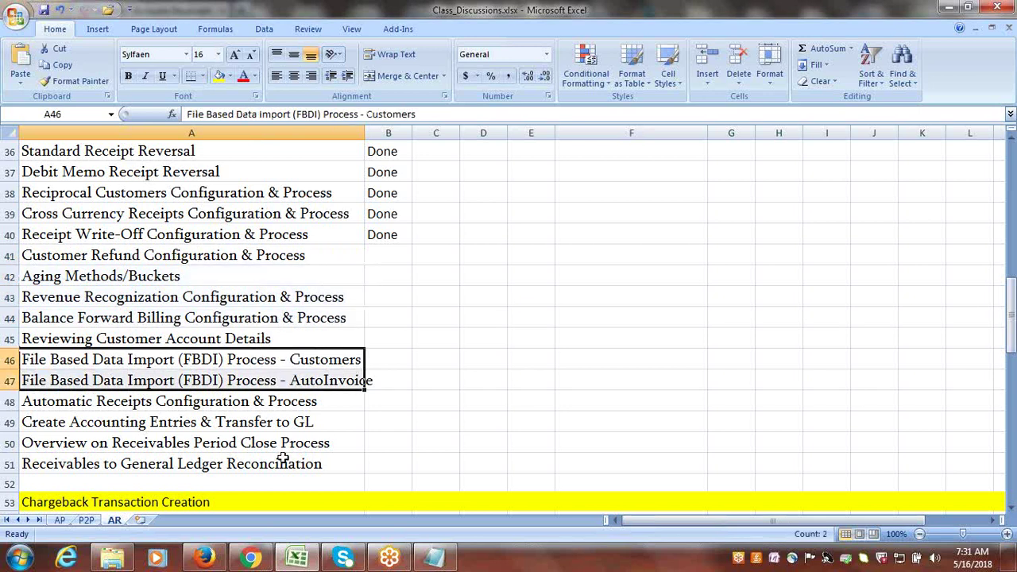
left_click_drag(283, 462, 308, 257)
key("ctrl+s")
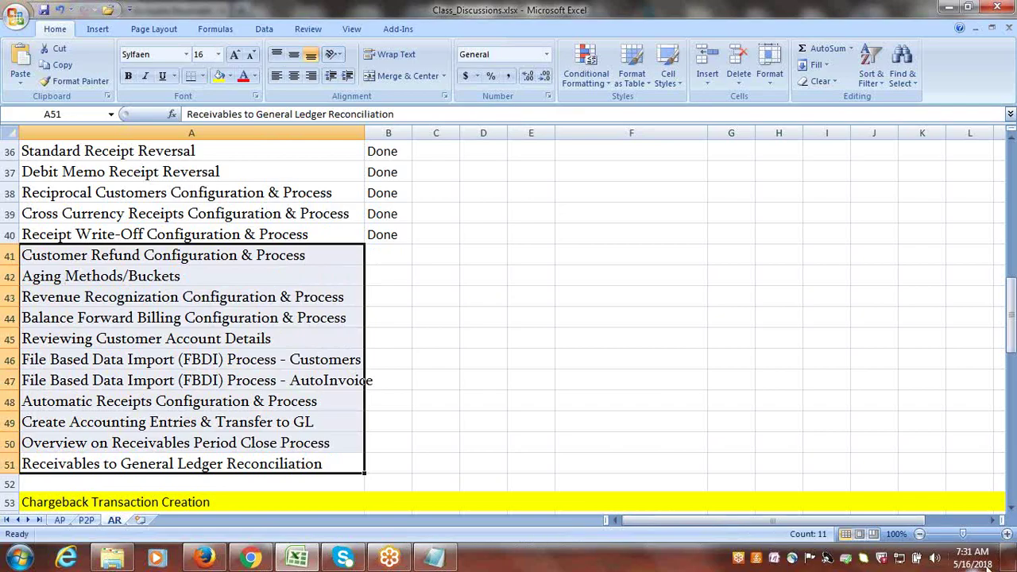
- Check today's date on the taskbar calendar and return to the spreadsheet
left_click(970, 557)
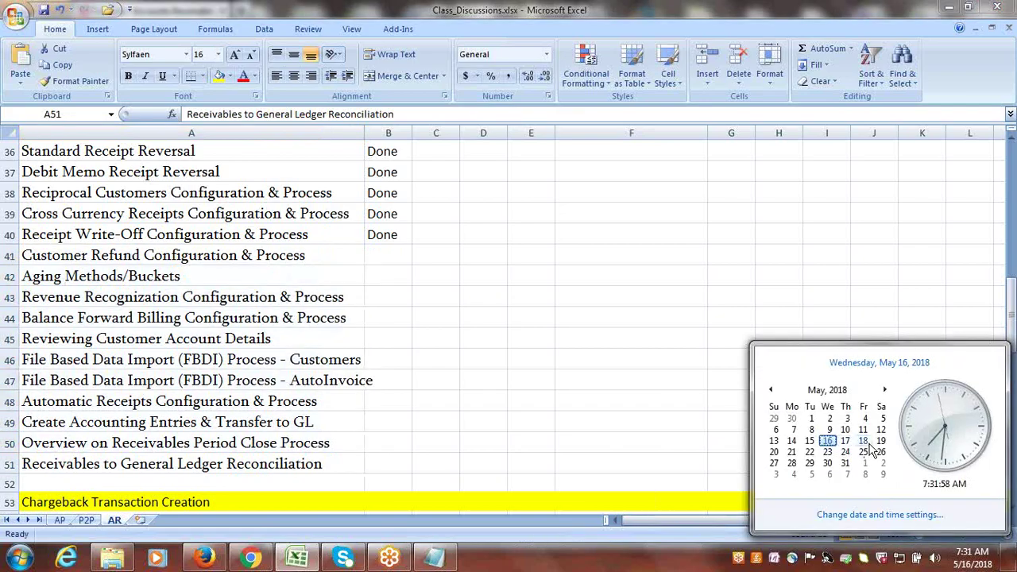
left_click(619, 383)
left_click(629, 385)
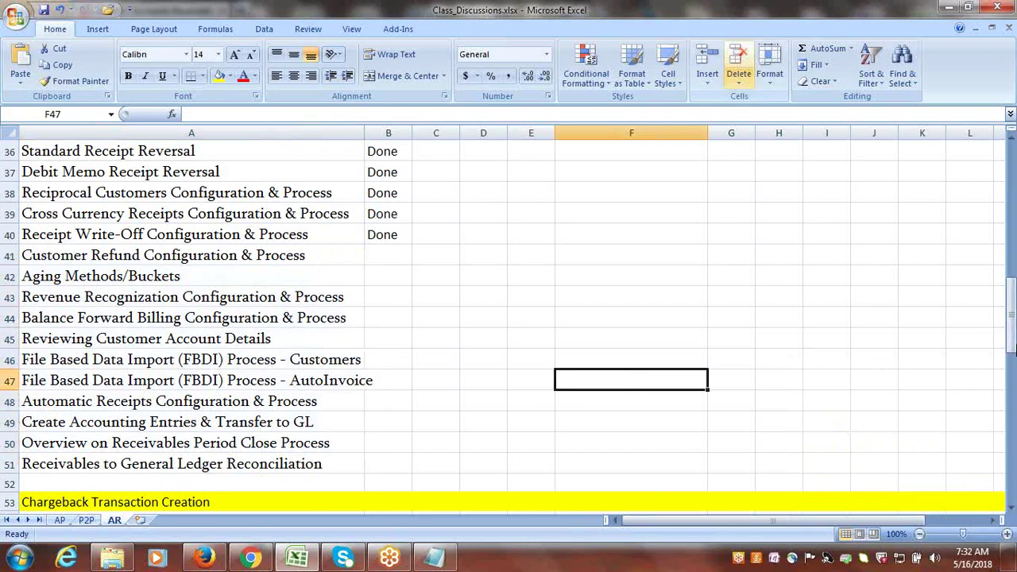
left_click(822, 20)
left_click(821, 21)
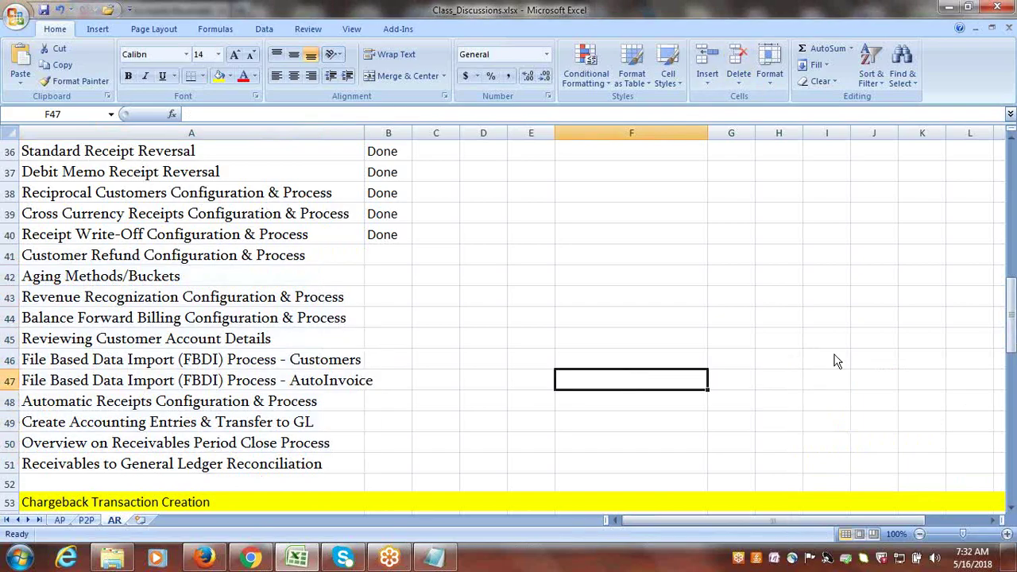